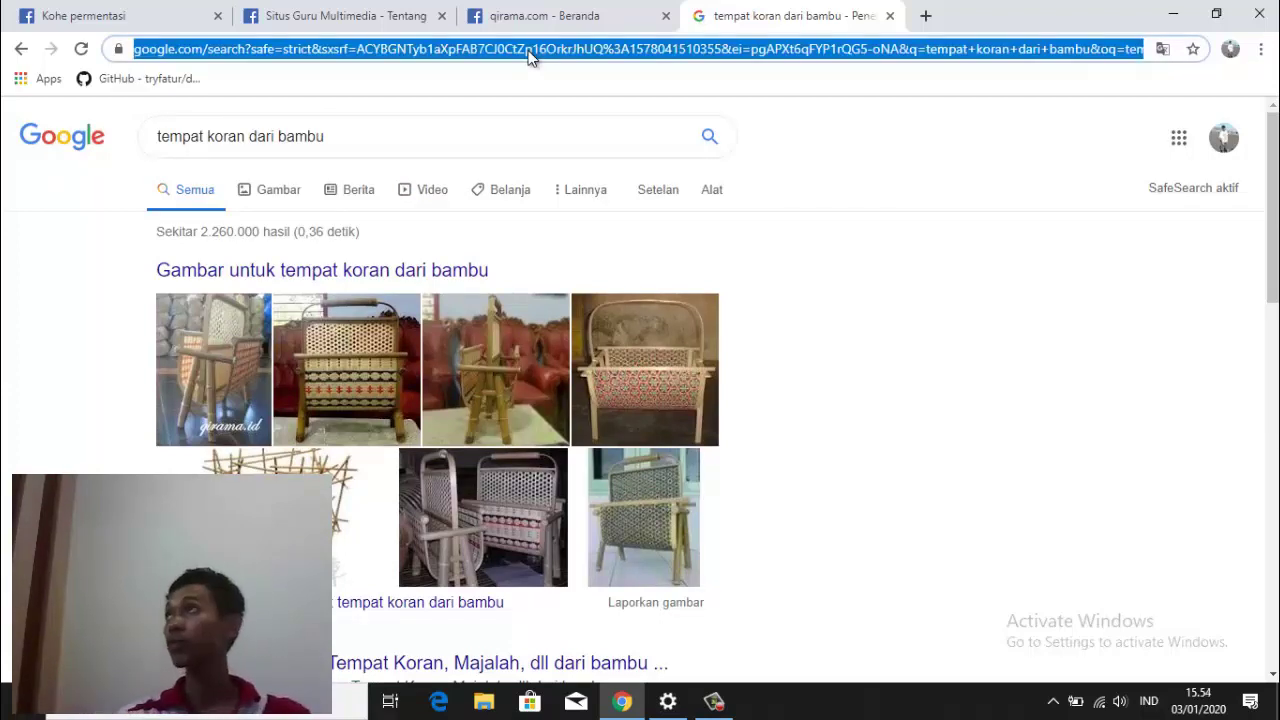
- Load the qirama.com marketplace from the address bar
text(qirama.com)
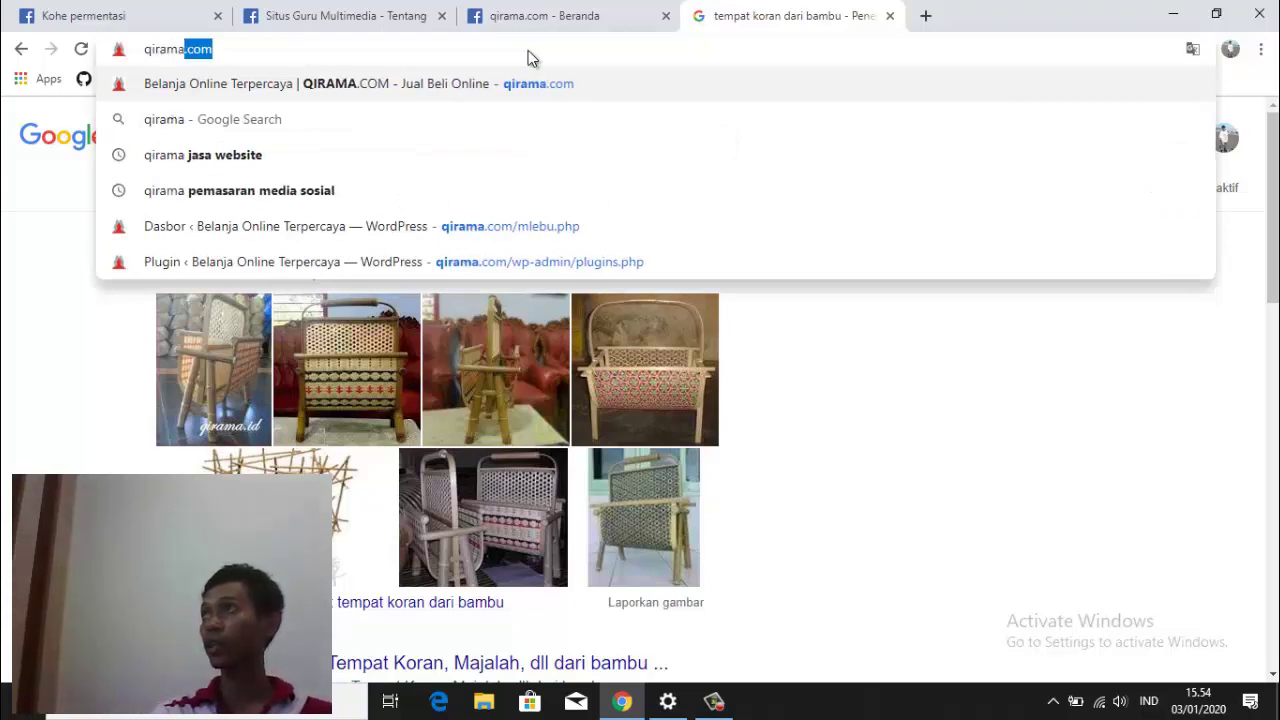
key(Right)
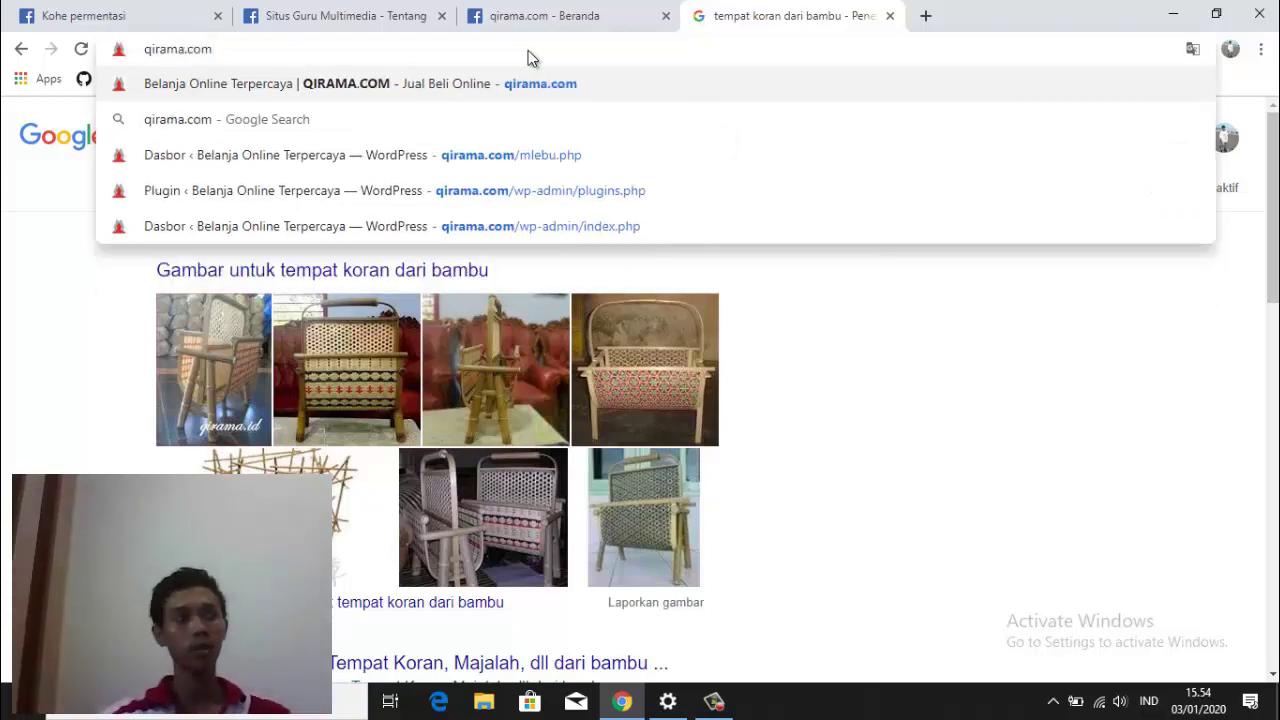
key(Return)
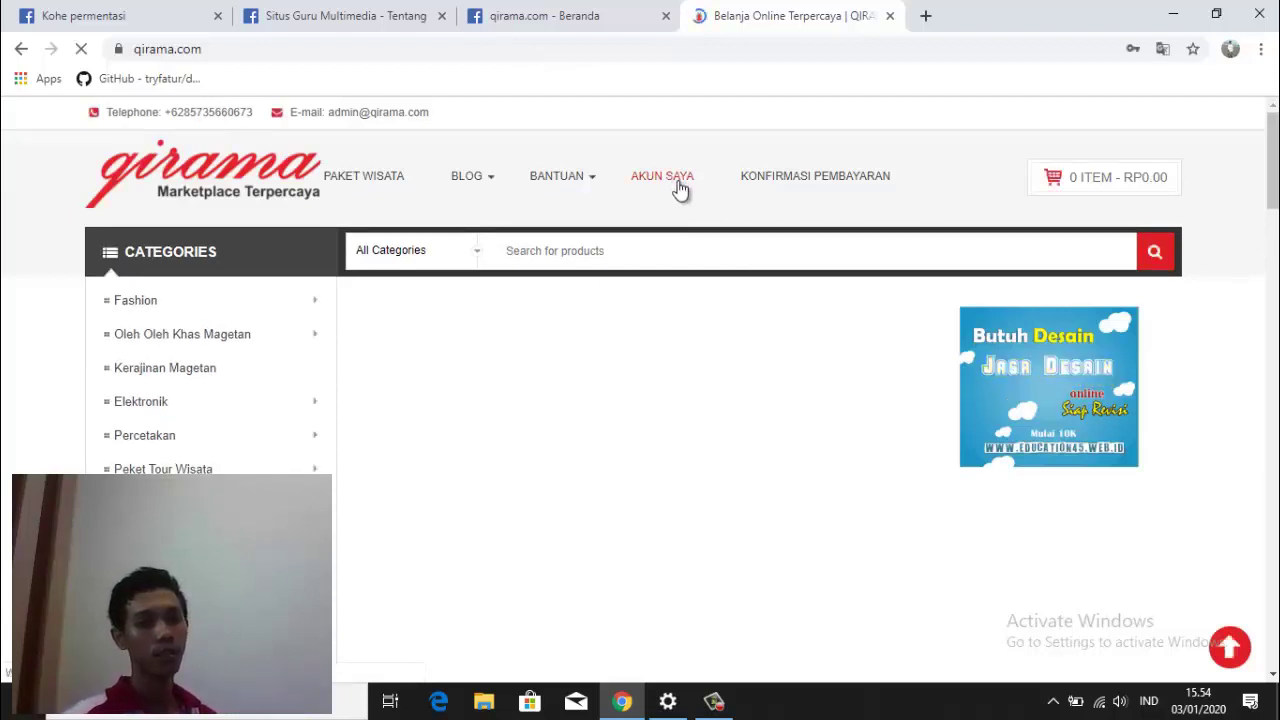
- Go from AKUN SAYA to the Registrasi page under the BANTUAN menu
click(632, 190)
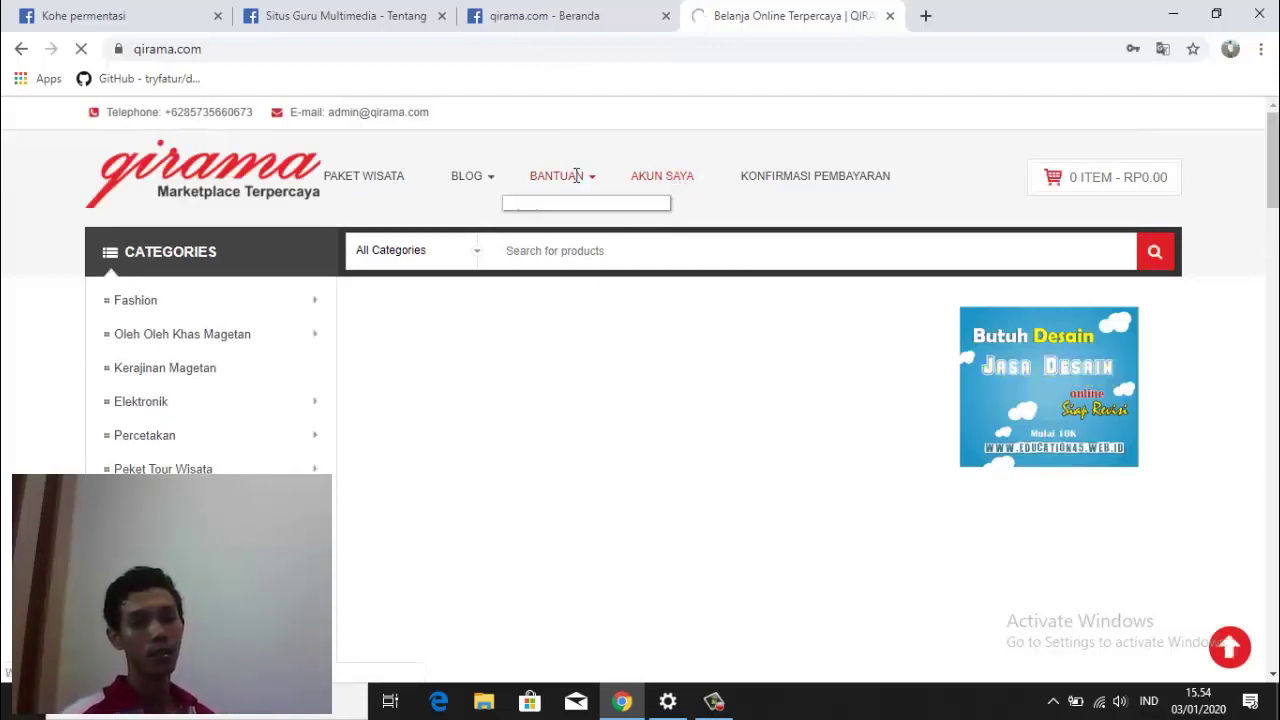
mouse_move(580, 182)
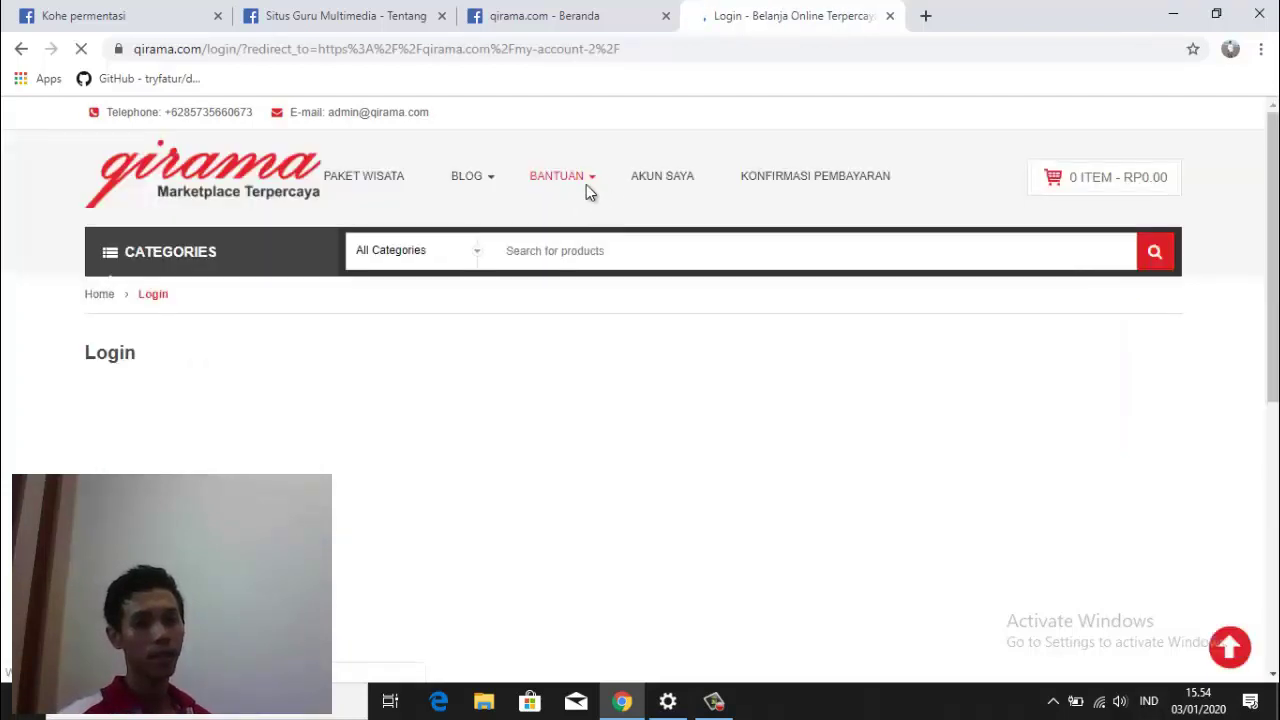
mouse_move(601, 162)
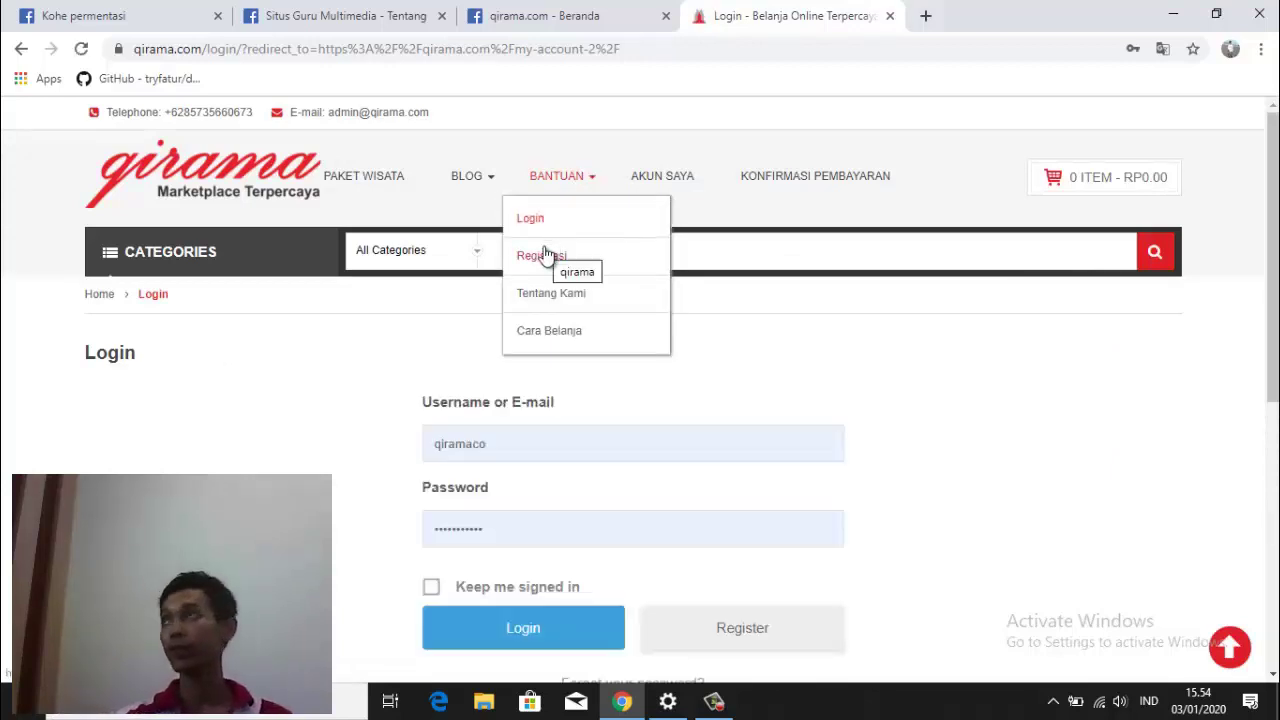
click(543, 261)
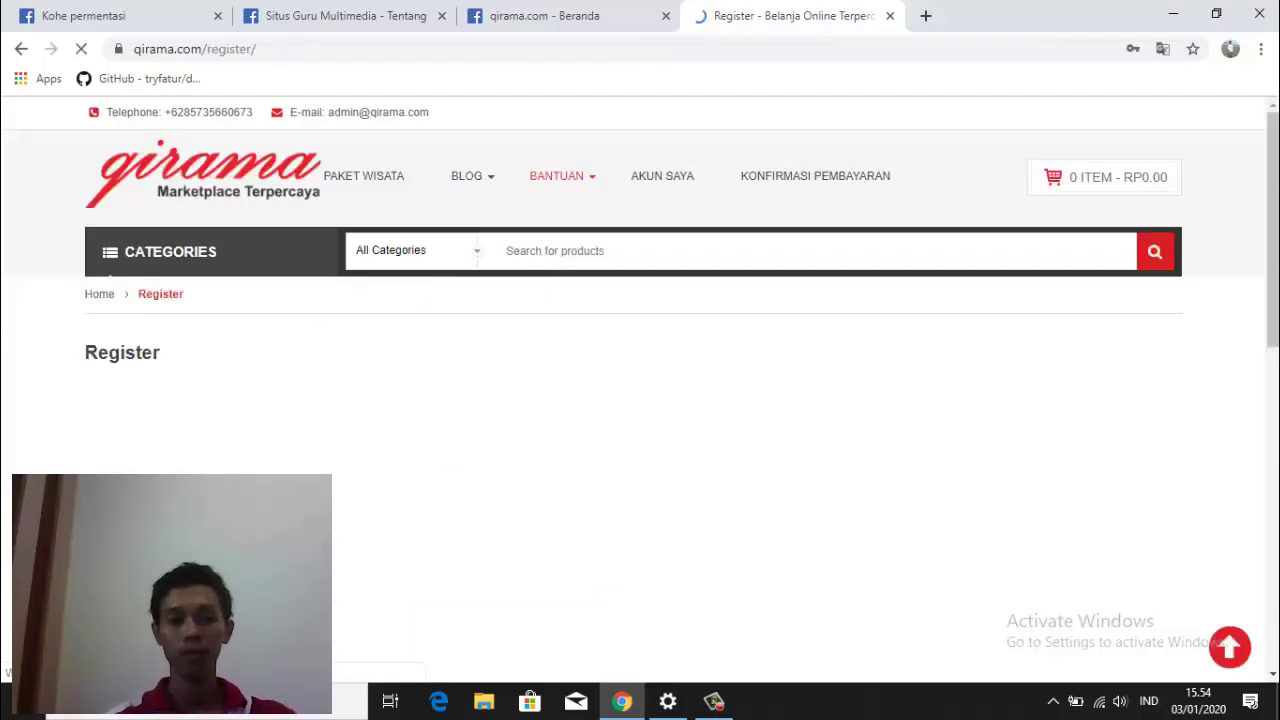
- Enter first name 'toko' and last name 'printer' on the Register form
scroll(4, 356, down, 3)
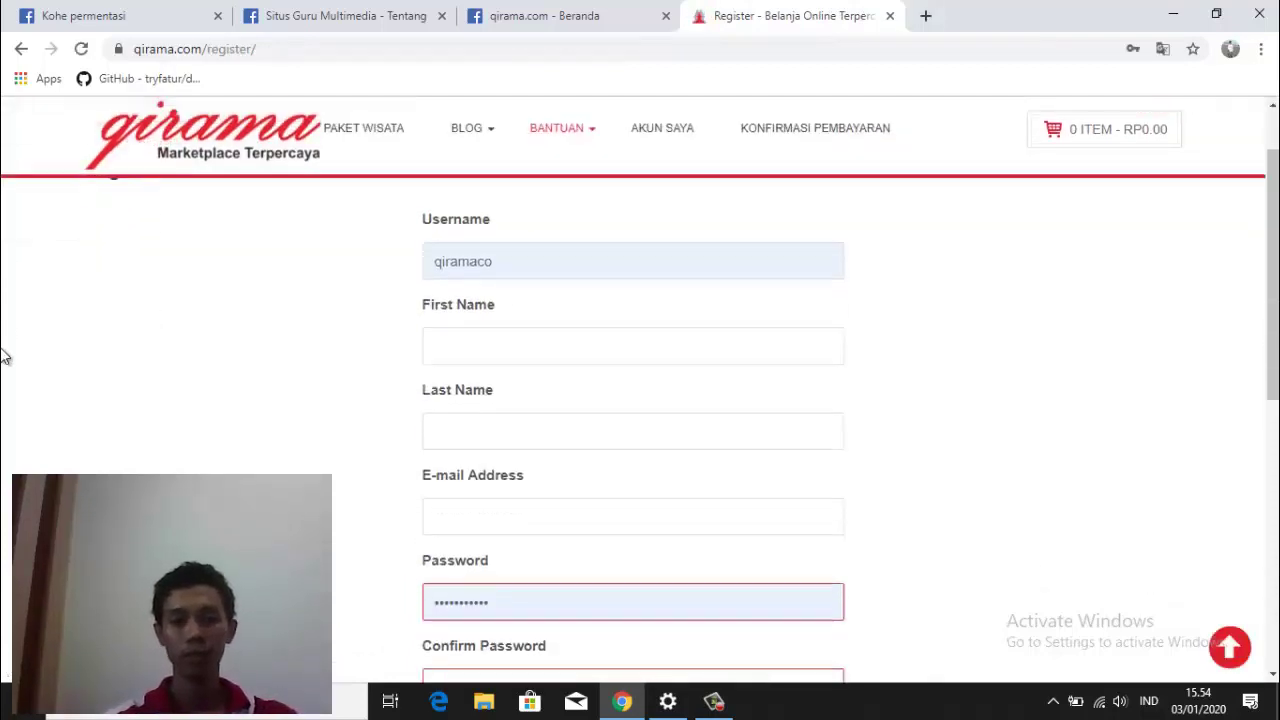
click(470, 290)
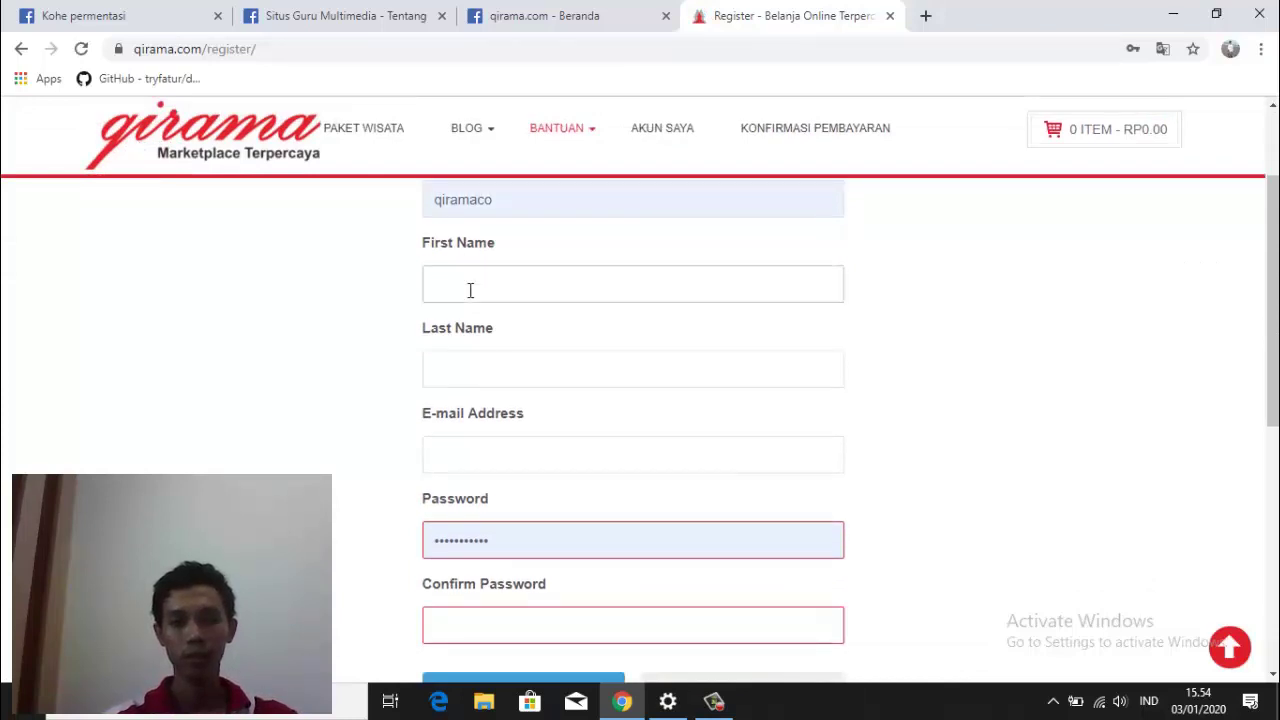
text(toko)
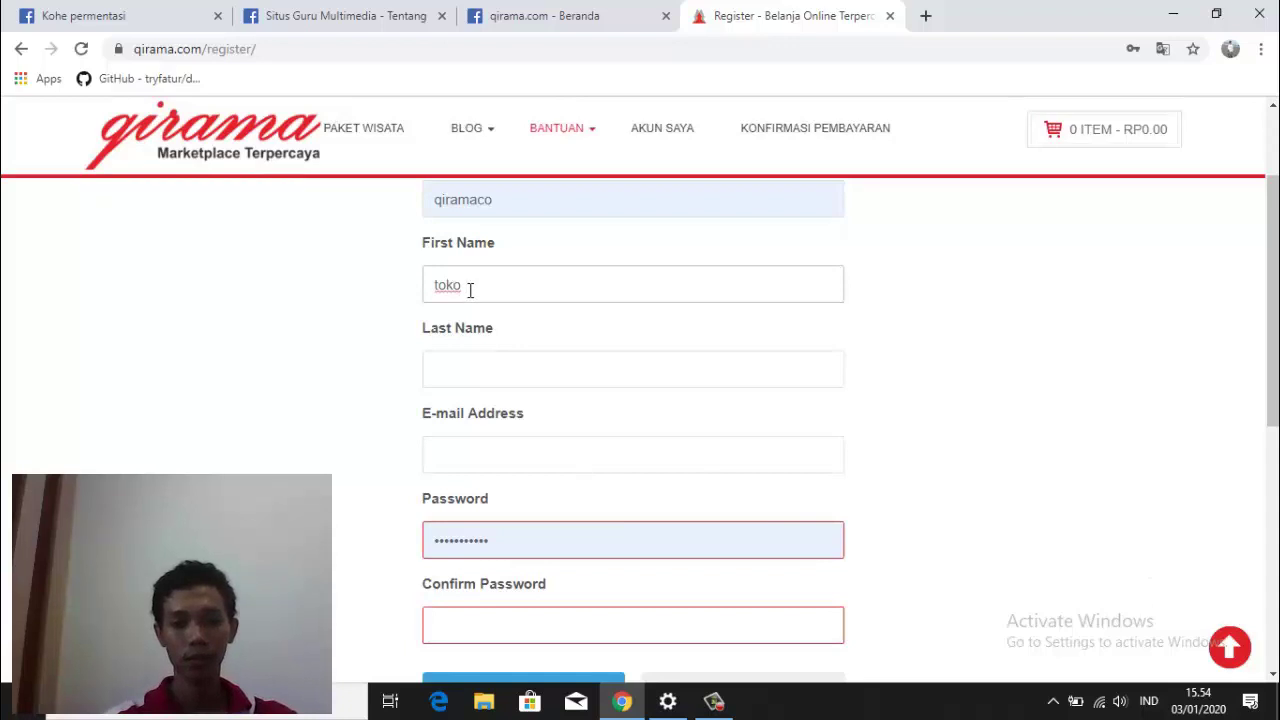
key(Tab)
text(onli)
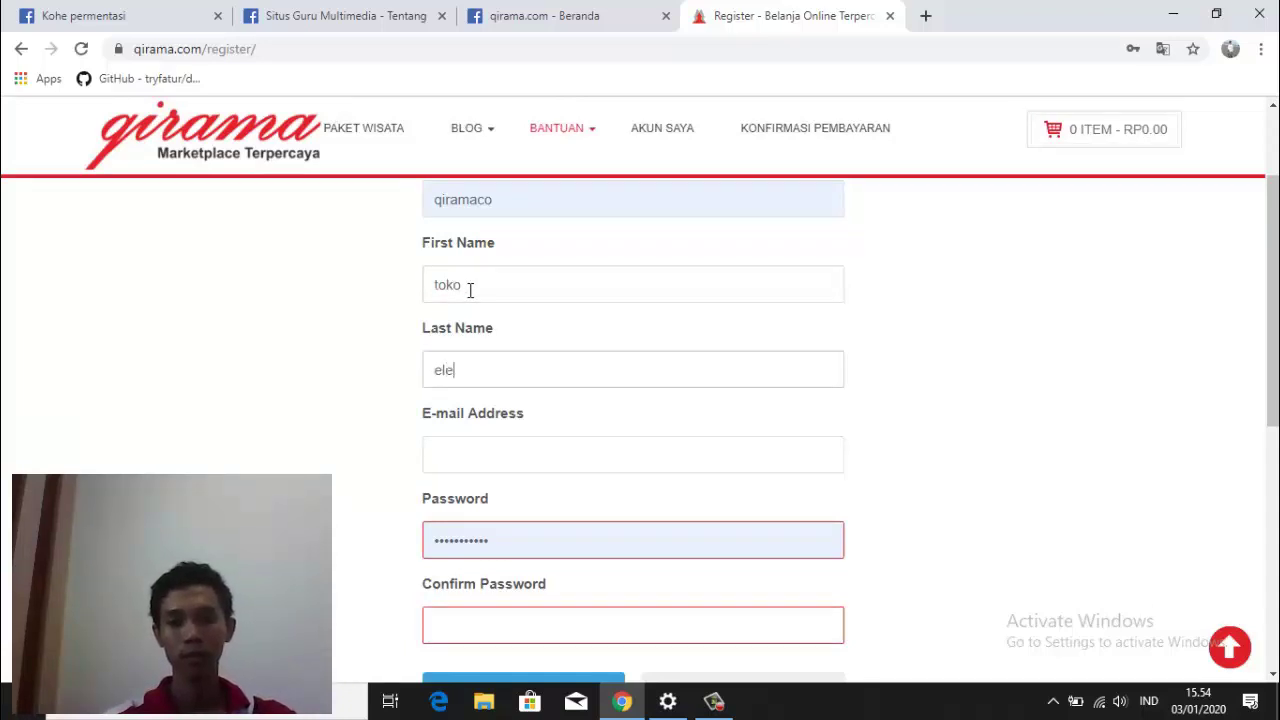
key(BackSpace)
key(BackSpace)
key(BackSpace)
key(BackSpace)
text(printer)
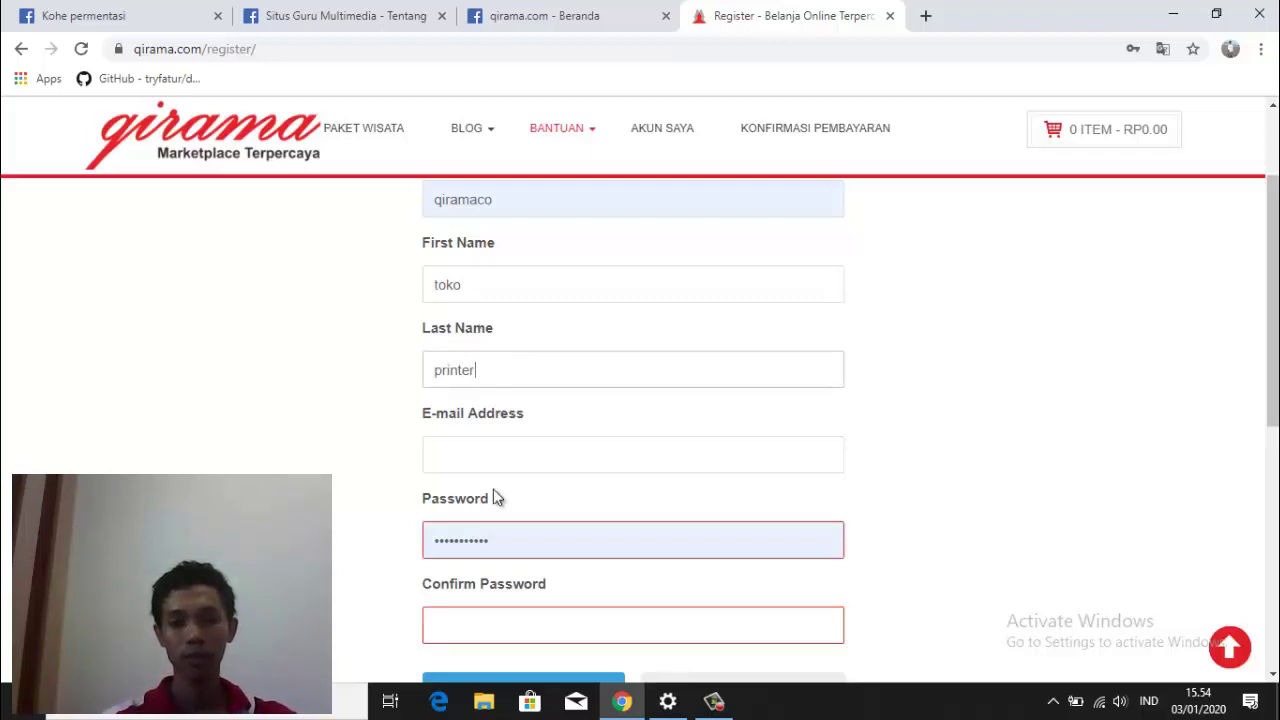
- Fill in the store's Gmail e-mail address, correcting typos along the way
click(477, 444)
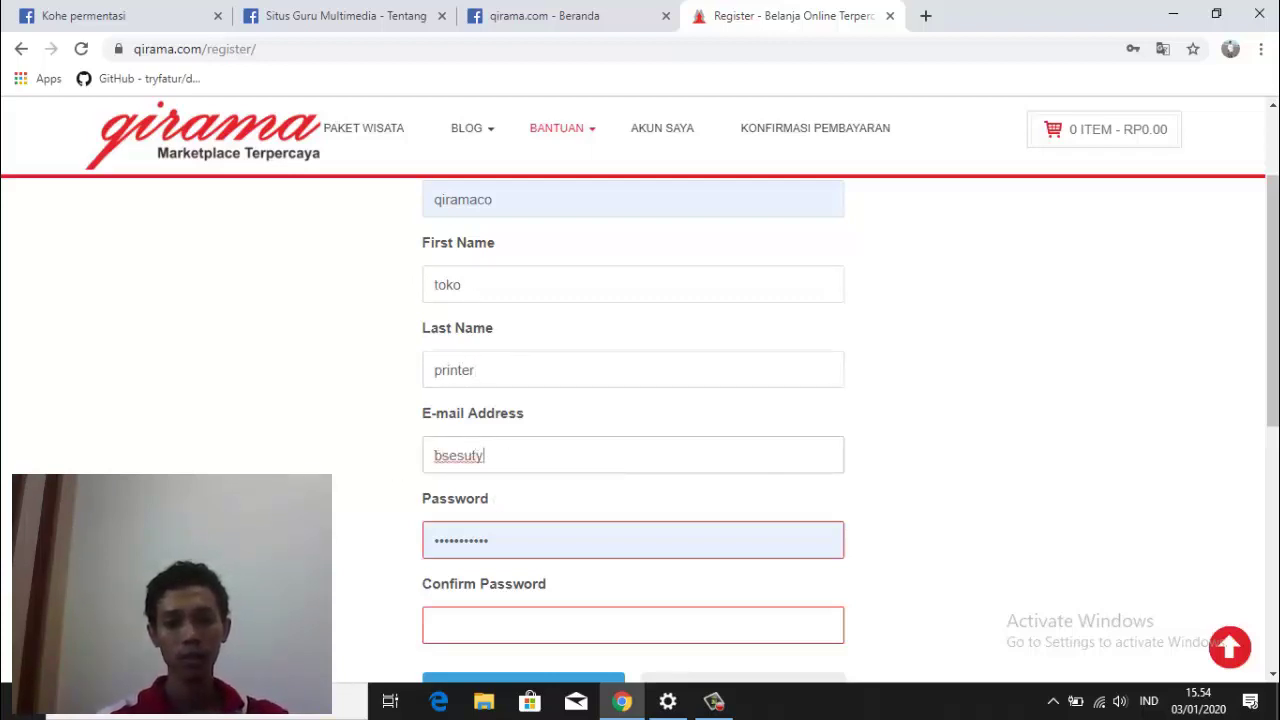
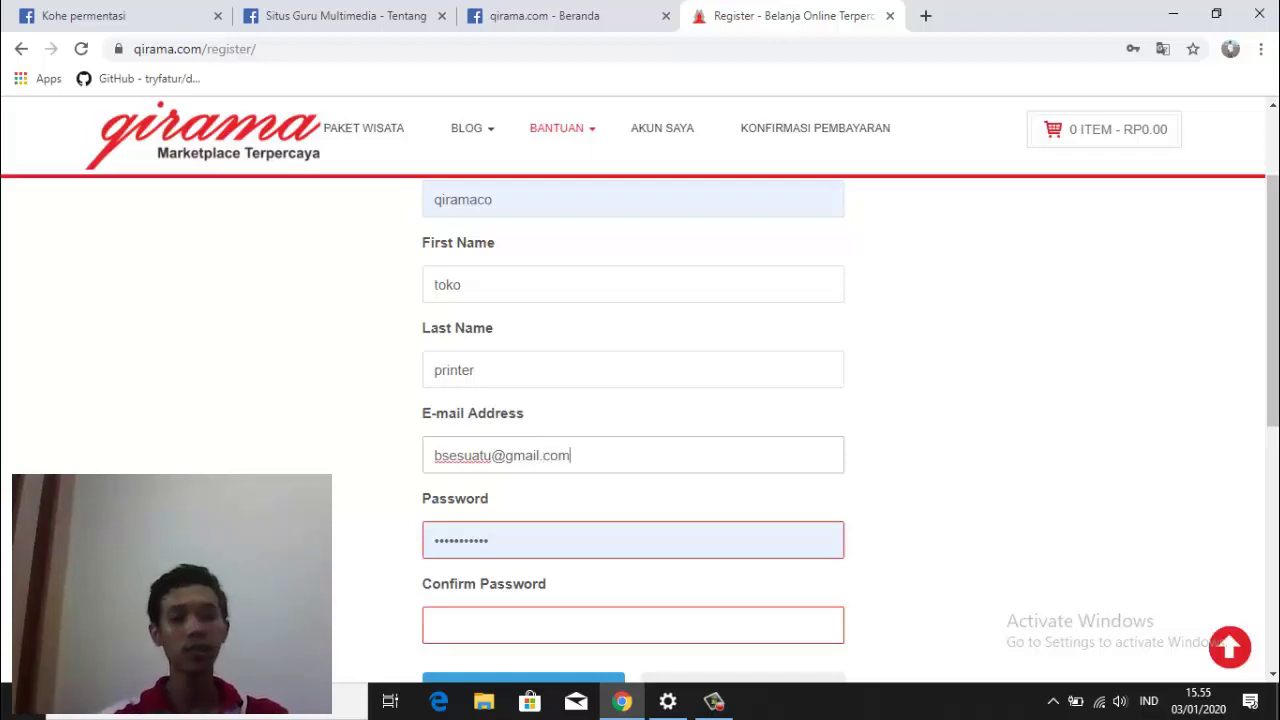
- Clear the prefilled saved password and type a new account password
click(607, 539)
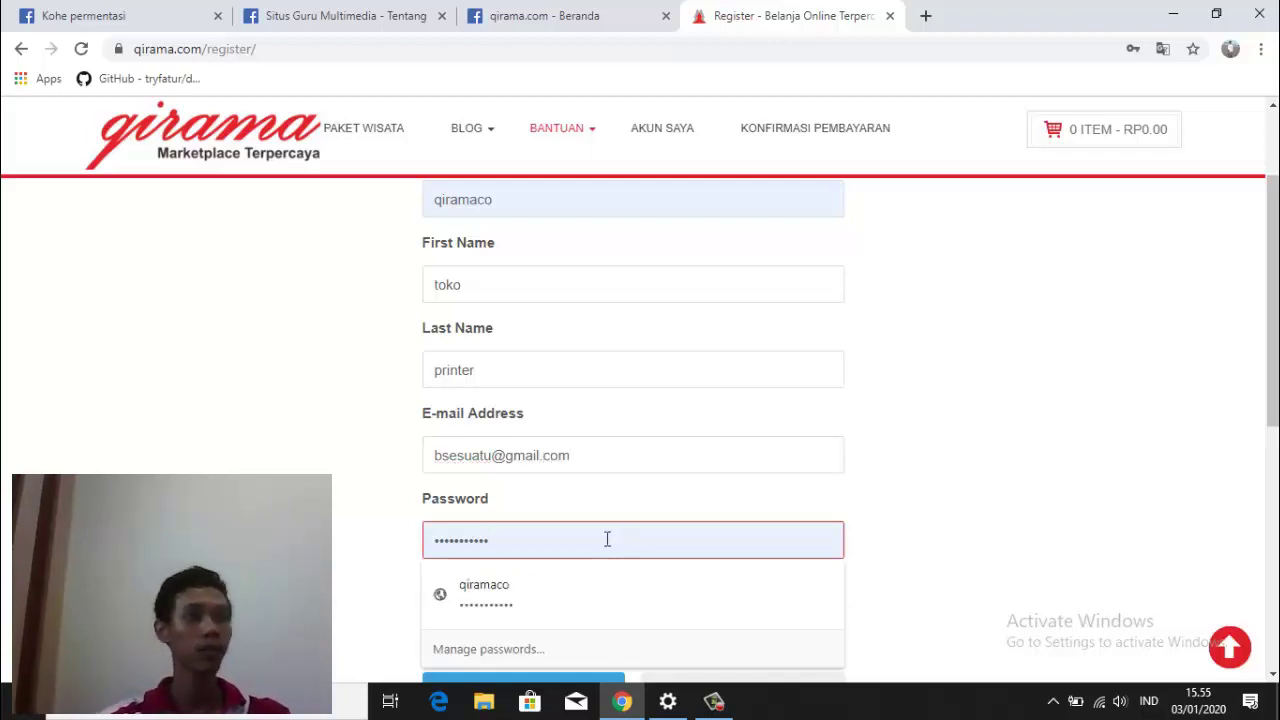
key(BackSpace)
key(BackSpace)
key(BackSpace)
key(BackSpace)
key(BackSpace)
key(BackSpace)
key(BackSpace)
key(BackSpace)
key(BackSpace)
key(BackSpace)
key(BackSpace)
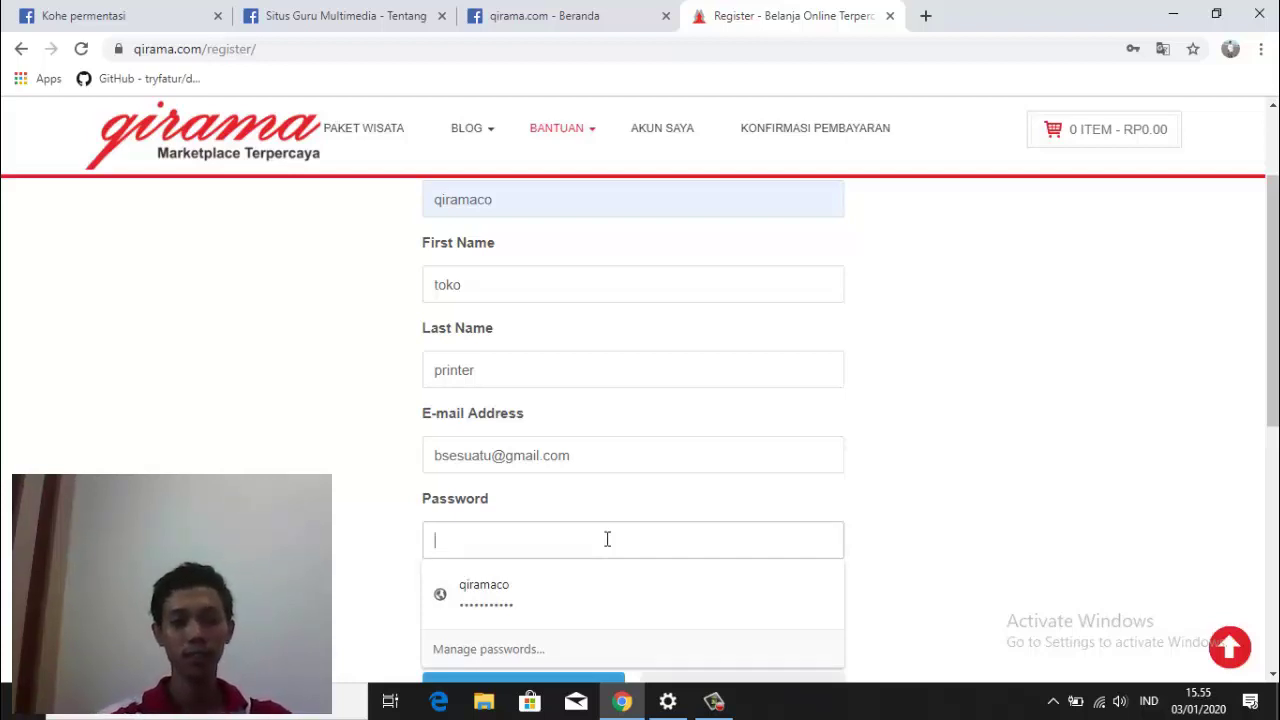
key(Escape)
text(a)
key(BackSpace)
key(Escape)
text(************)
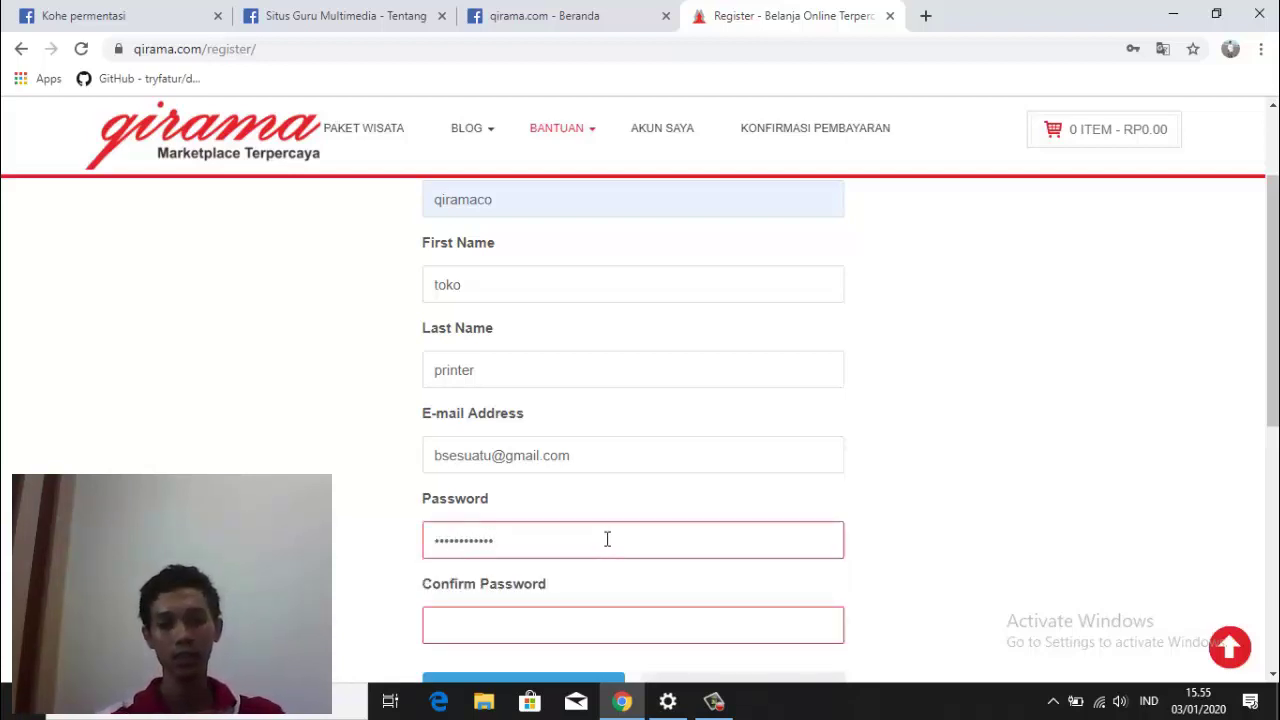
text(***********)
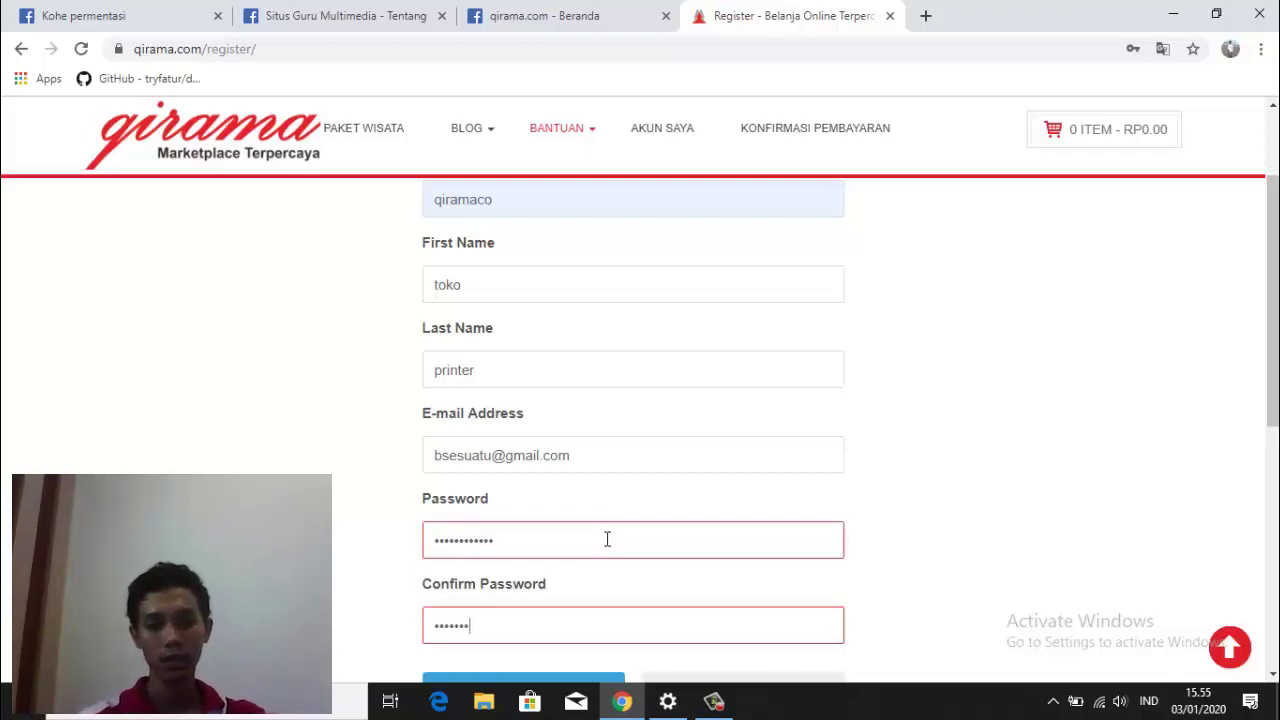
text(*)
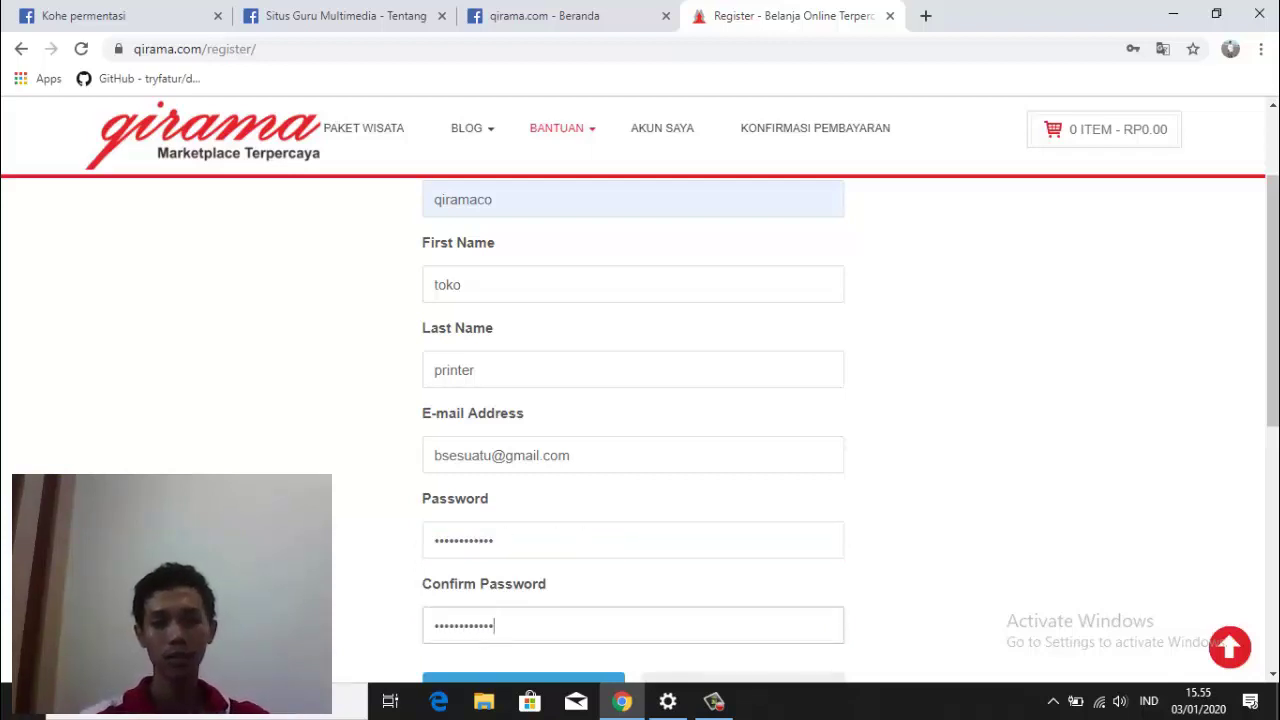
- Add a 7 before the @ in the e-mail and submit the registration
click(494, 458)
text(7)
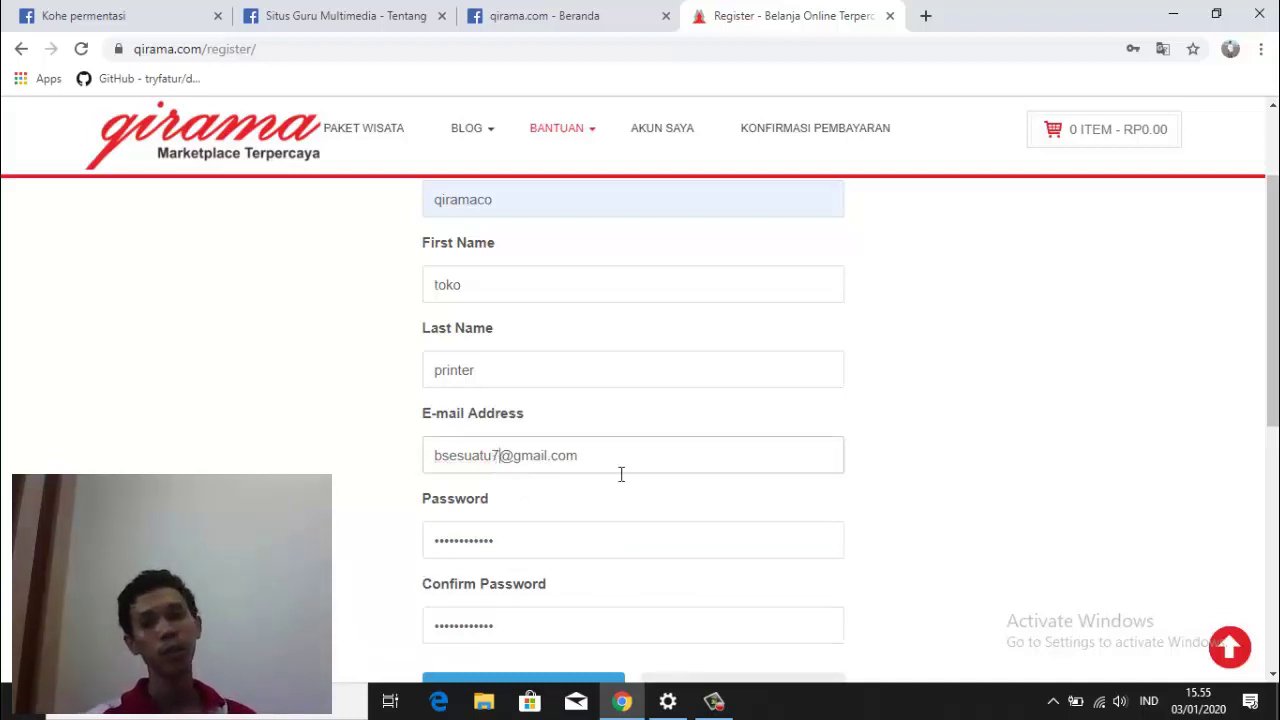
click(1175, 530)
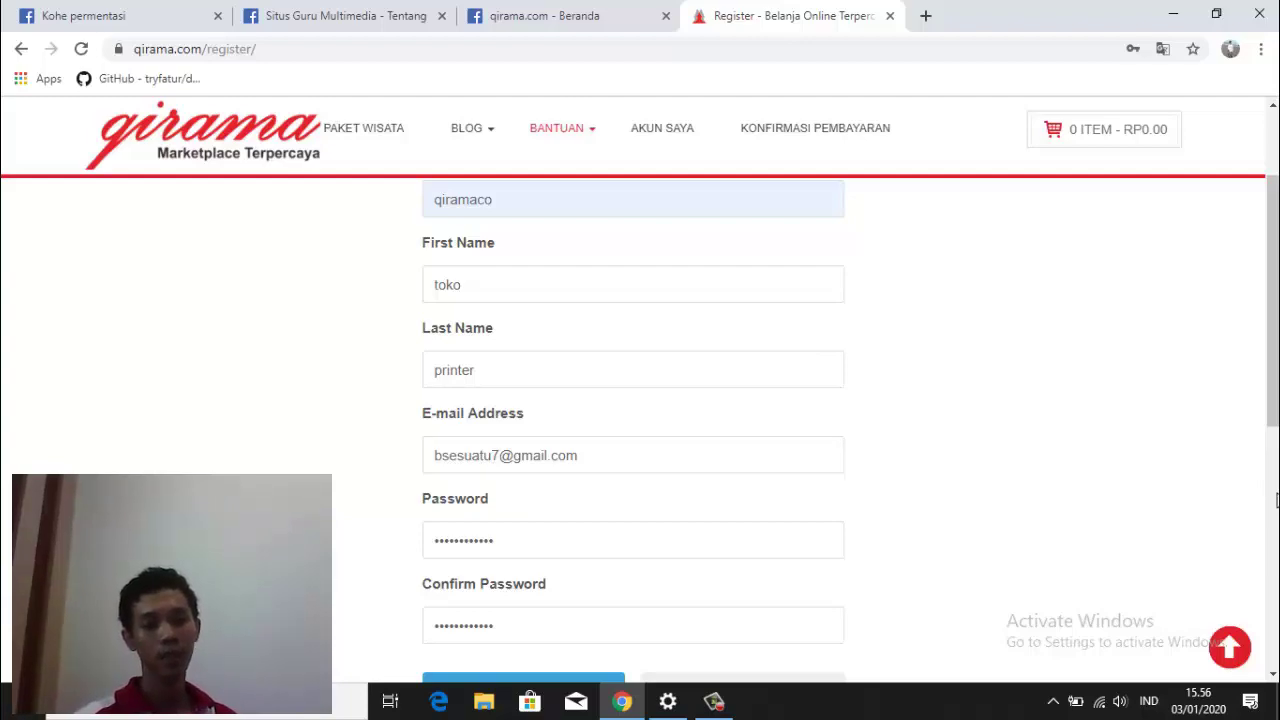
click(1276, 500)
click(1270, 372)
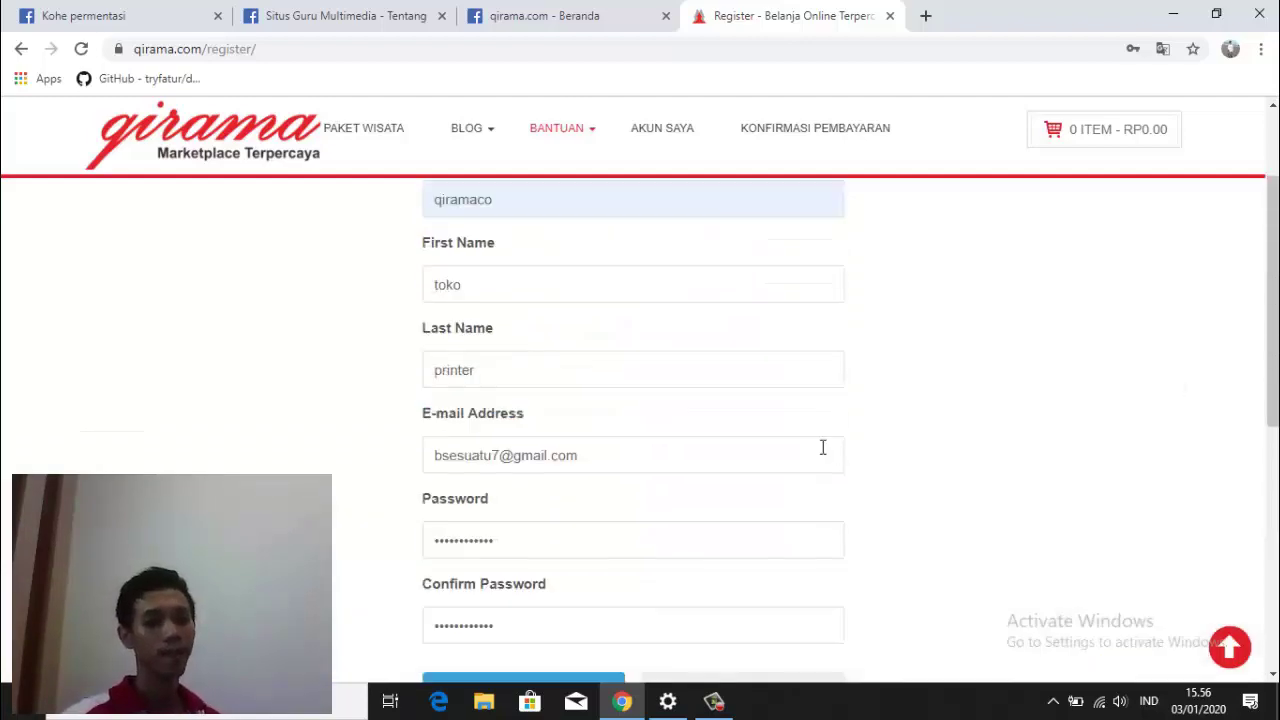
scroll(560, 550, down, 2)
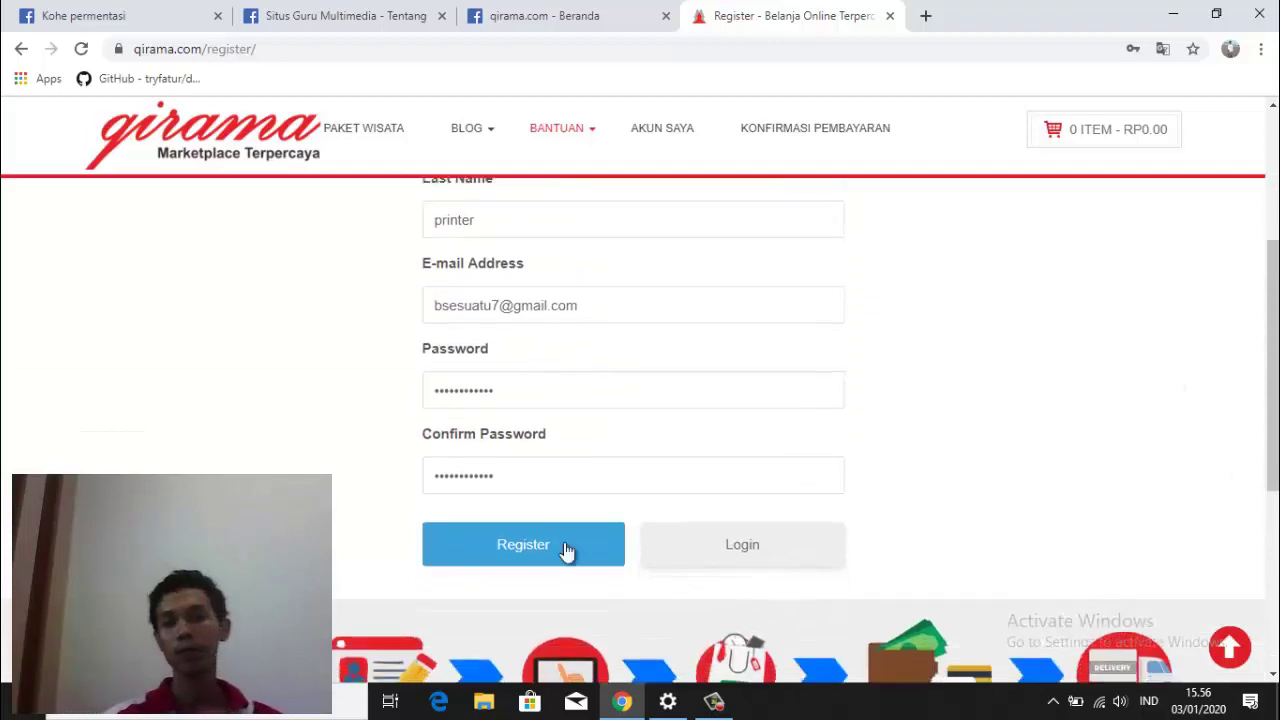
click(552, 547)
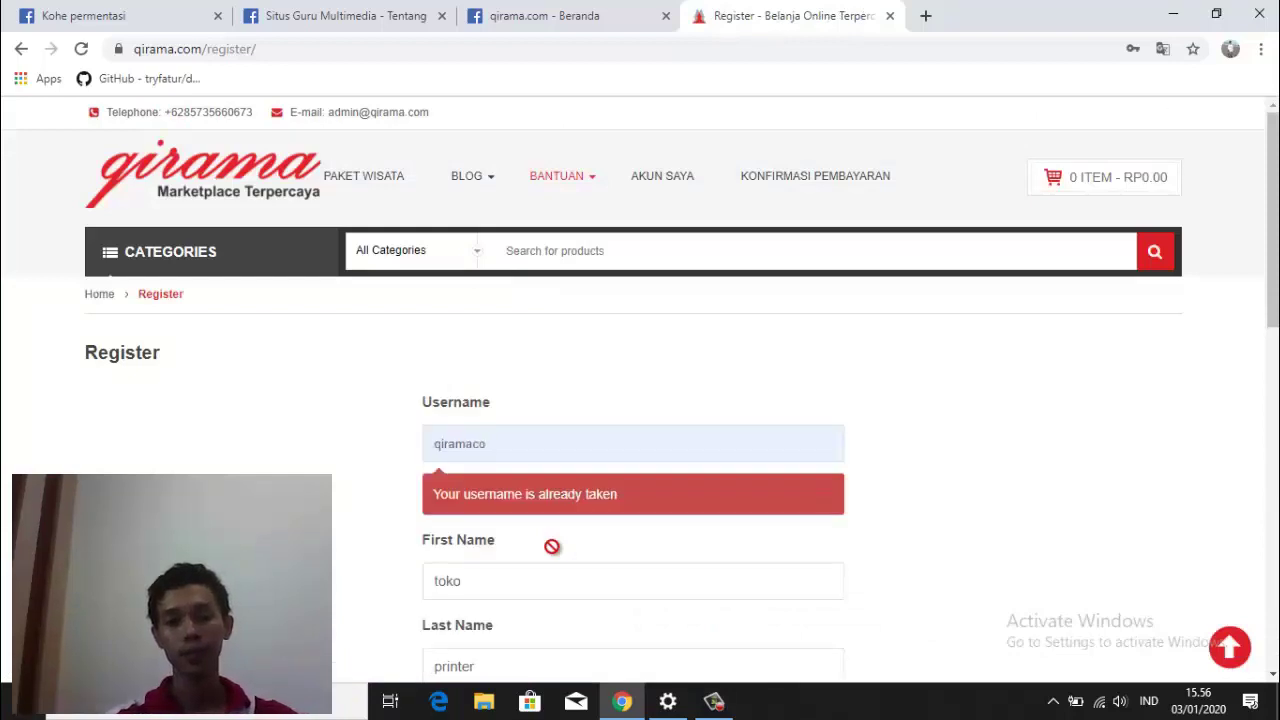
- Replace the already-taken username with 'printer'
click(543, 451)
key(BackSpace)
key(BackSpace)
key(BackSpace)
key(BackSpace)
key(BackSpace)
key(BackSpace)
key(BackSpace)
key(BackSpace)
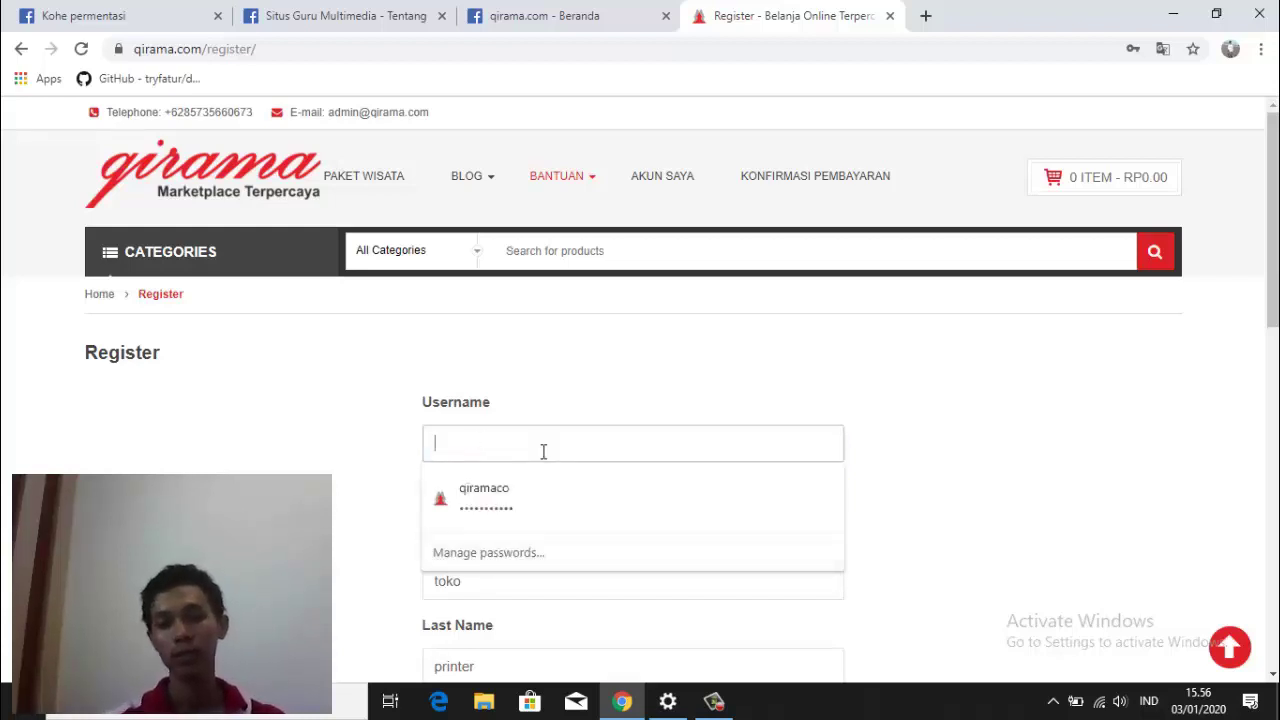
text(printer)
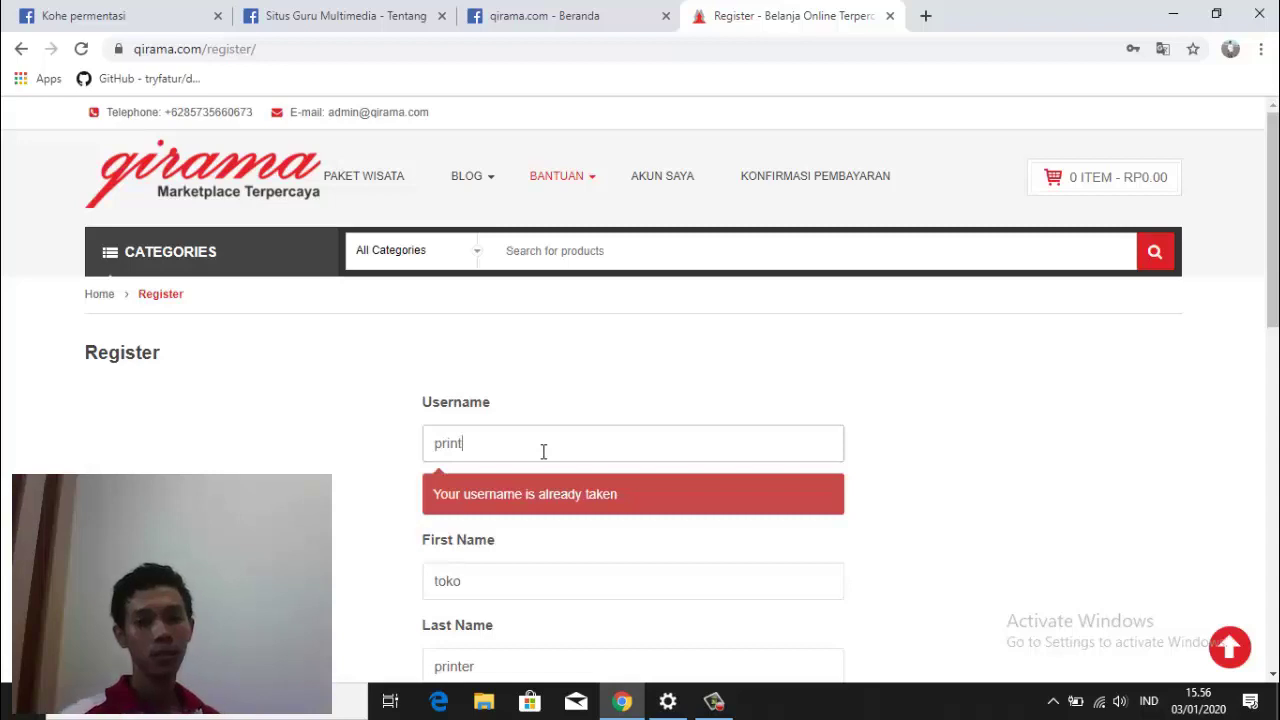
click(237, 470)
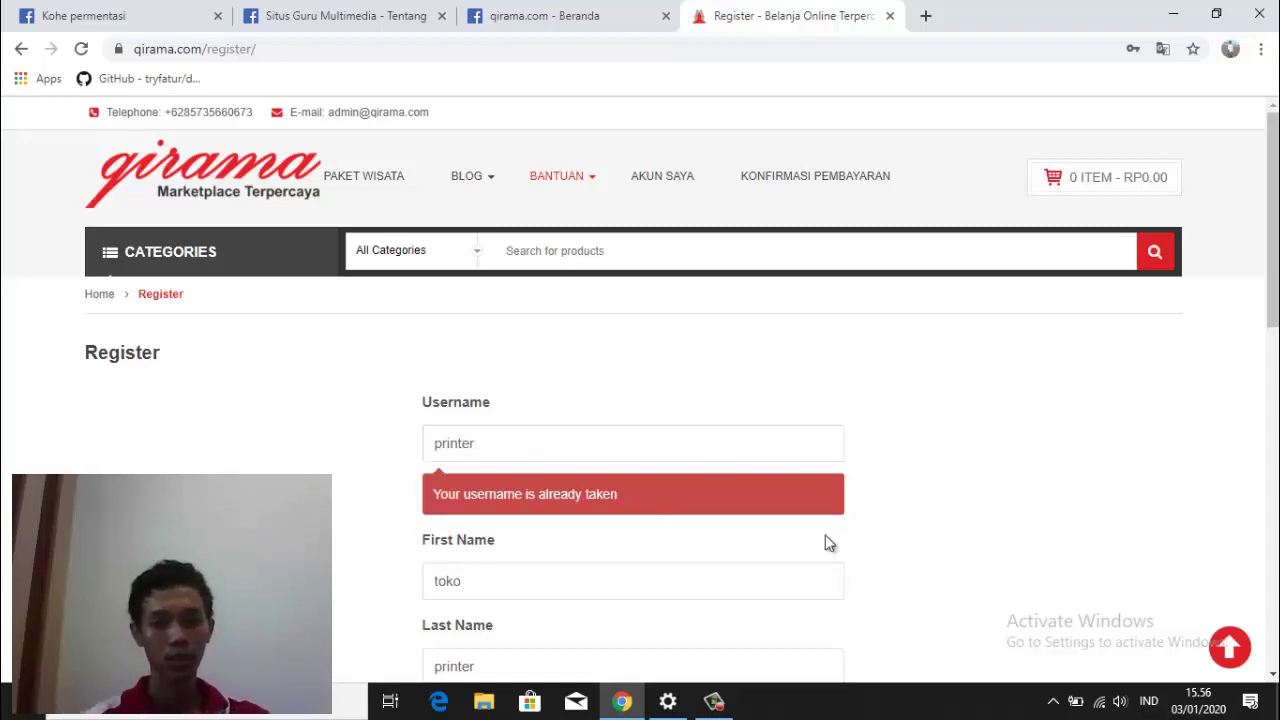
scroll(1052, 538, down, 6)
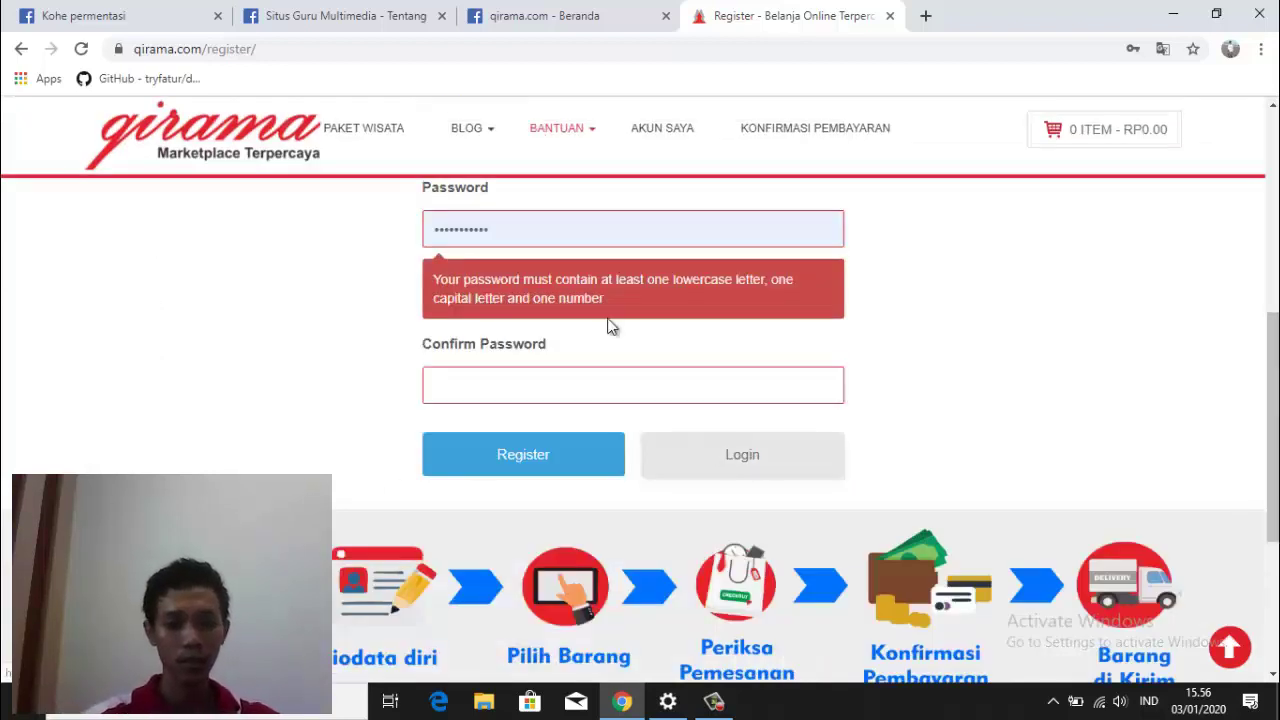
- Retype the password, resubmit the form, and scroll to review the errors
click(500, 221)
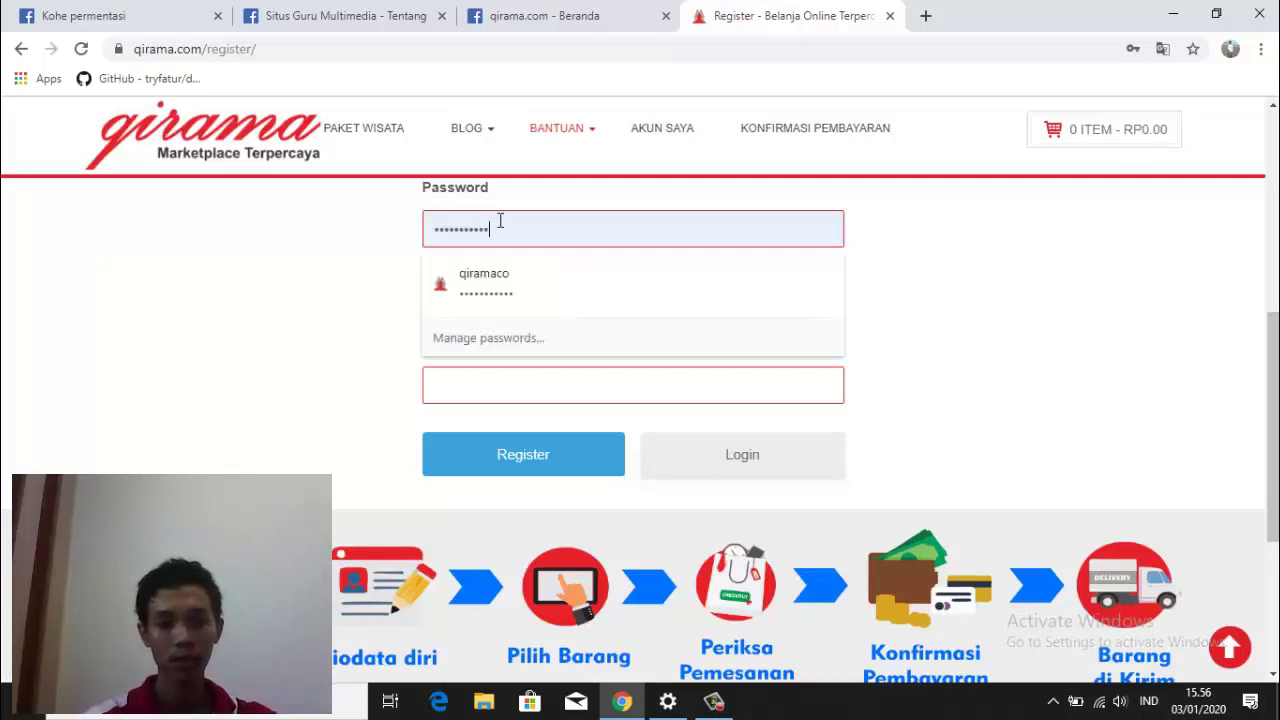
double_click(500, 221)
text(•••••••••••)
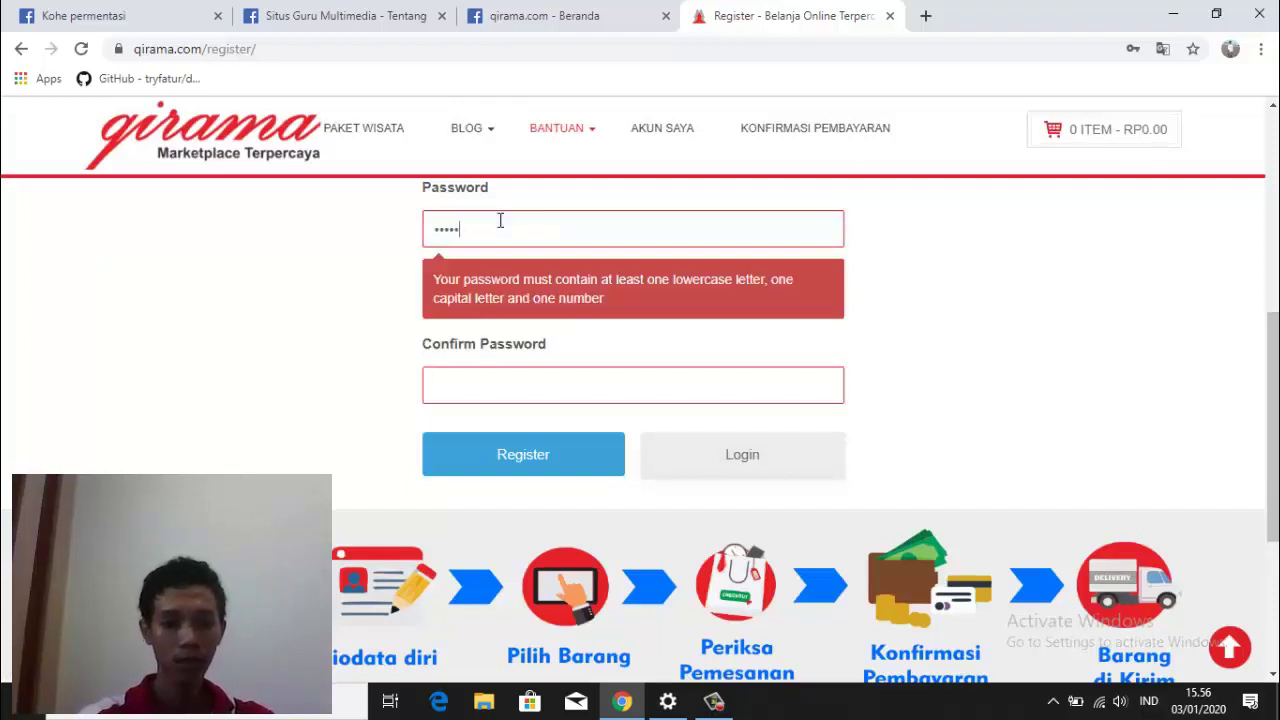
text(•)
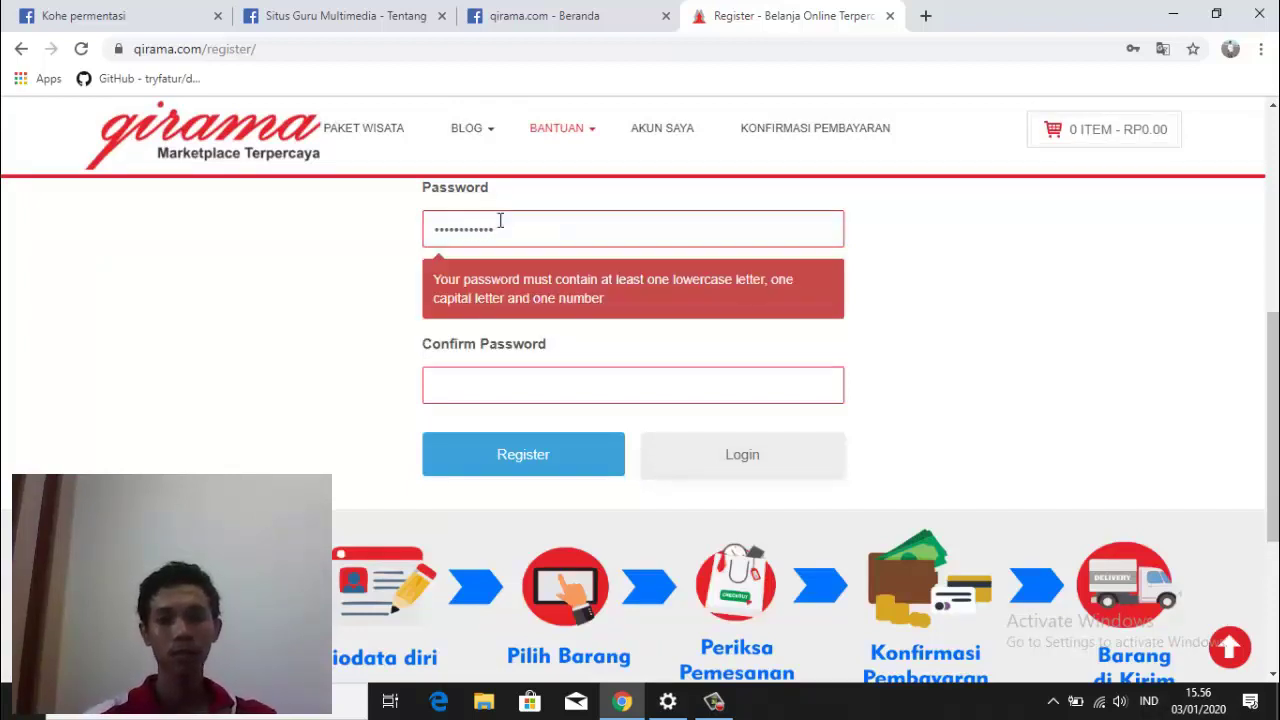
text(••••••••••••)
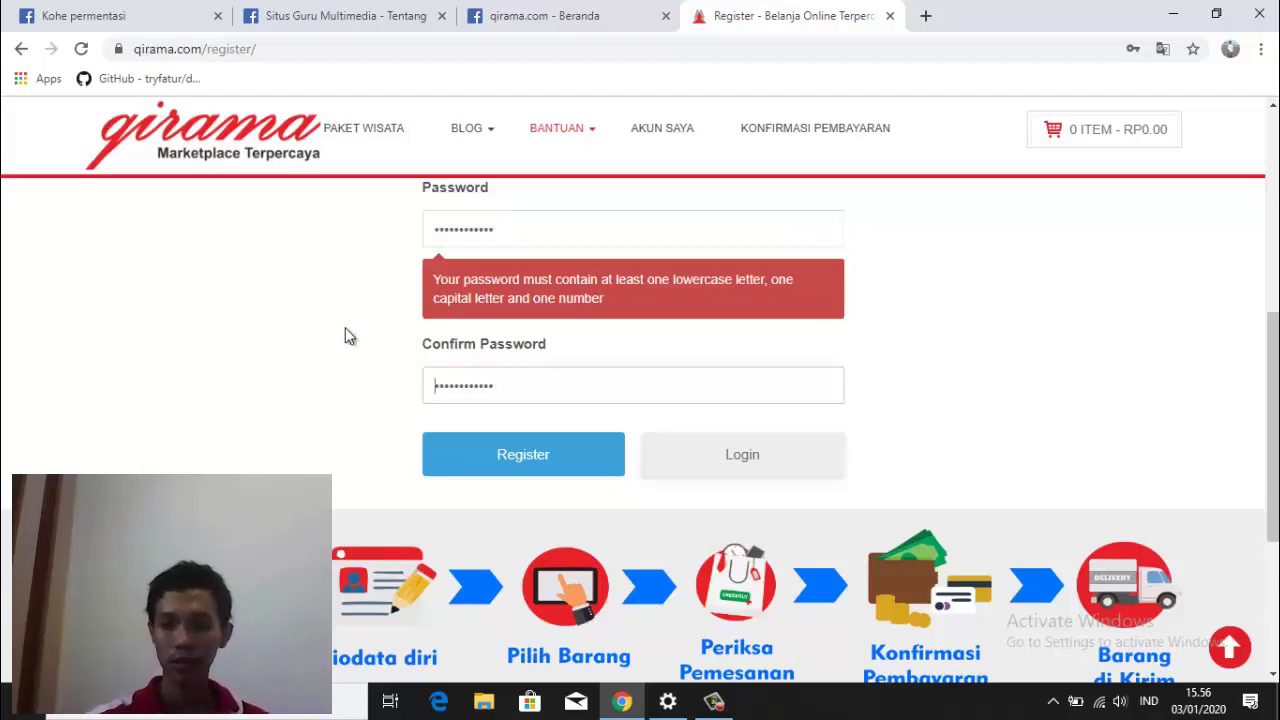
click(1274, 311)
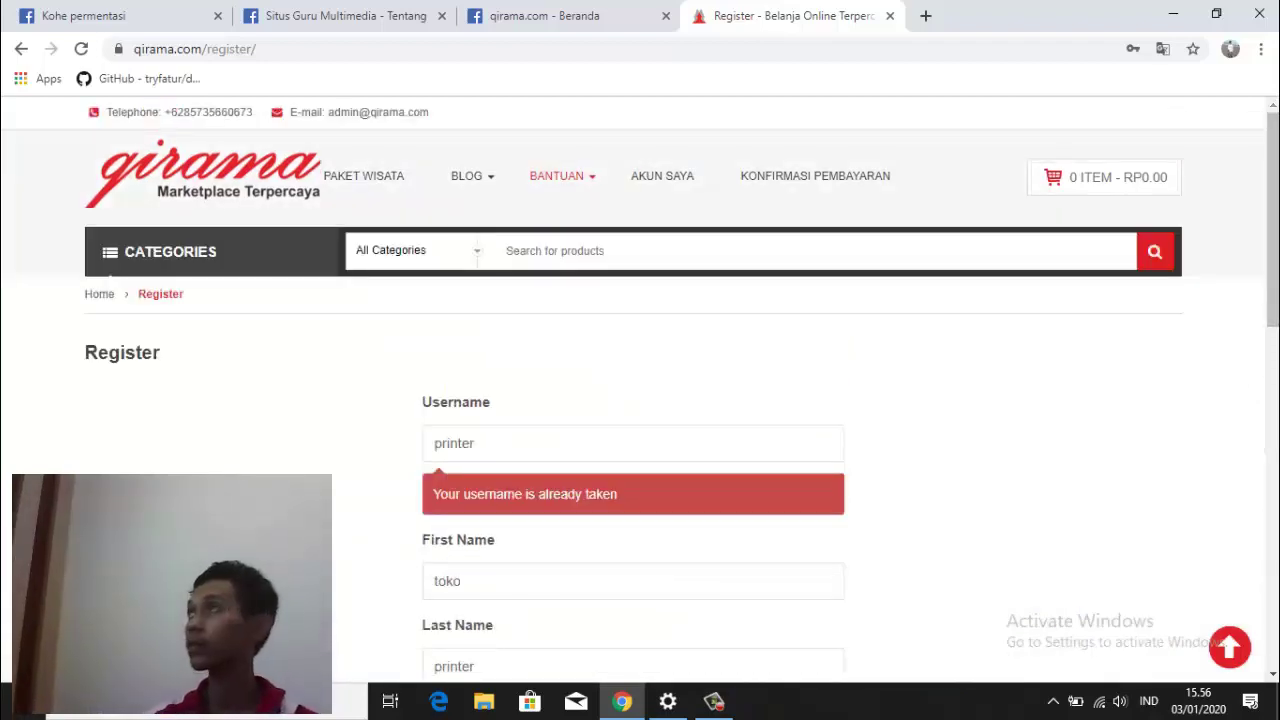
click(1274, 311)
click(548, 467)
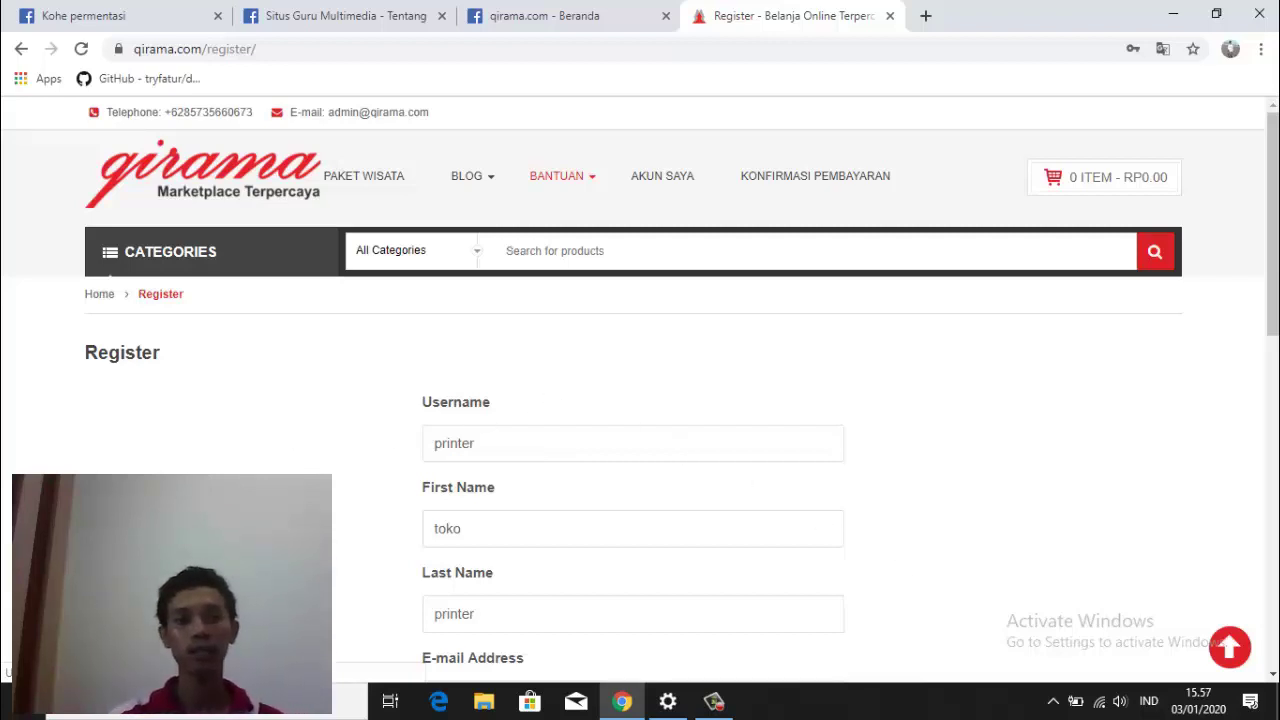
scroll(774, 506, down, 6)
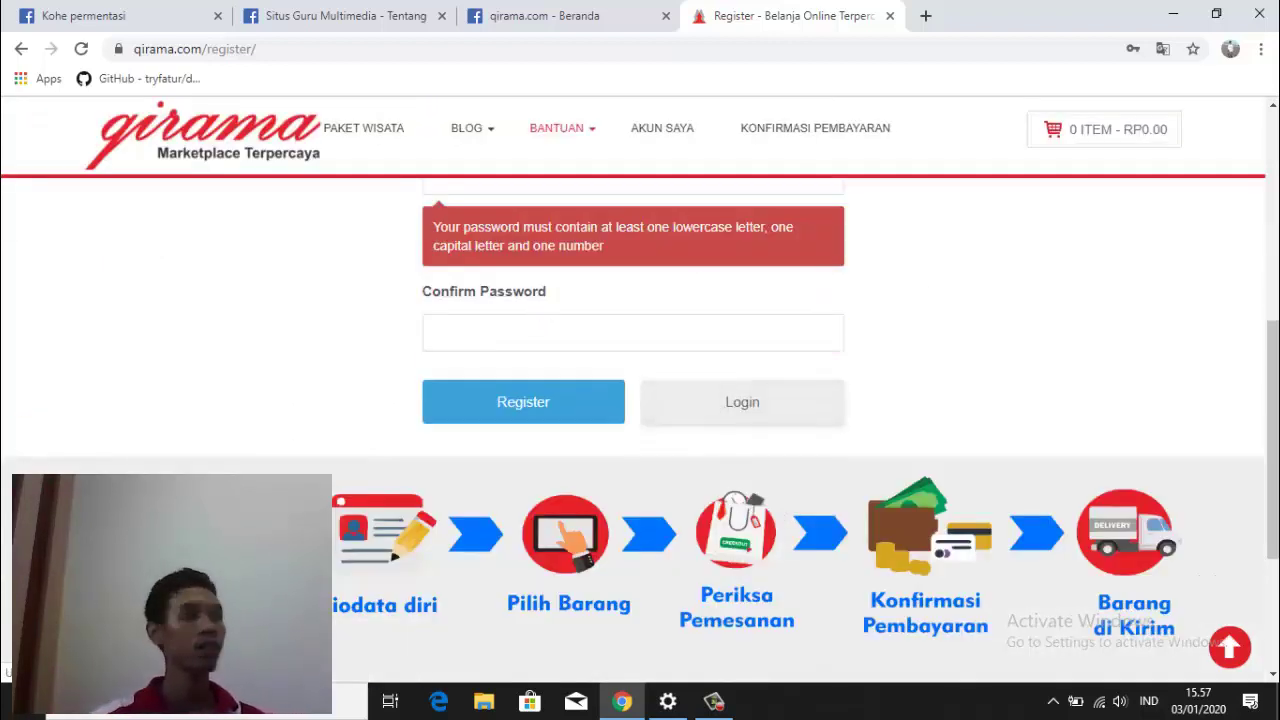
scroll(640, 400, up, 6)
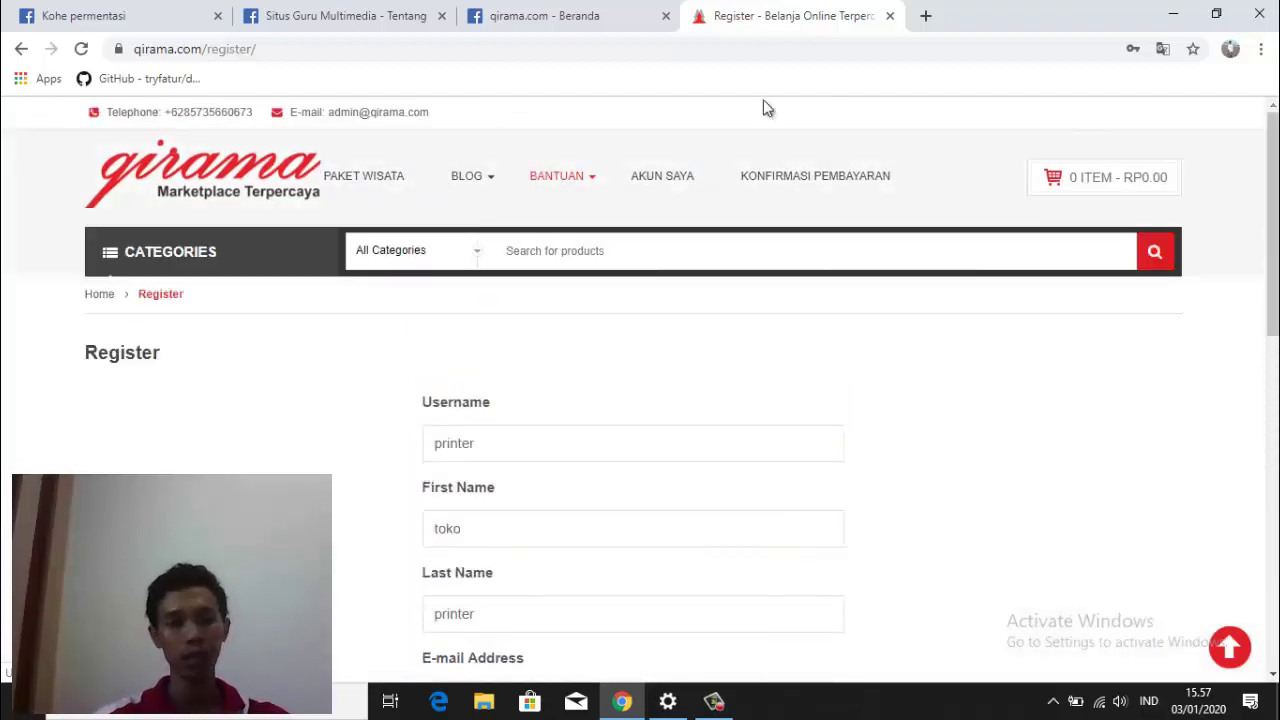
- Load the admin login page at qirama.com/mlebu.php
click(460, 57)
click(458, 59)
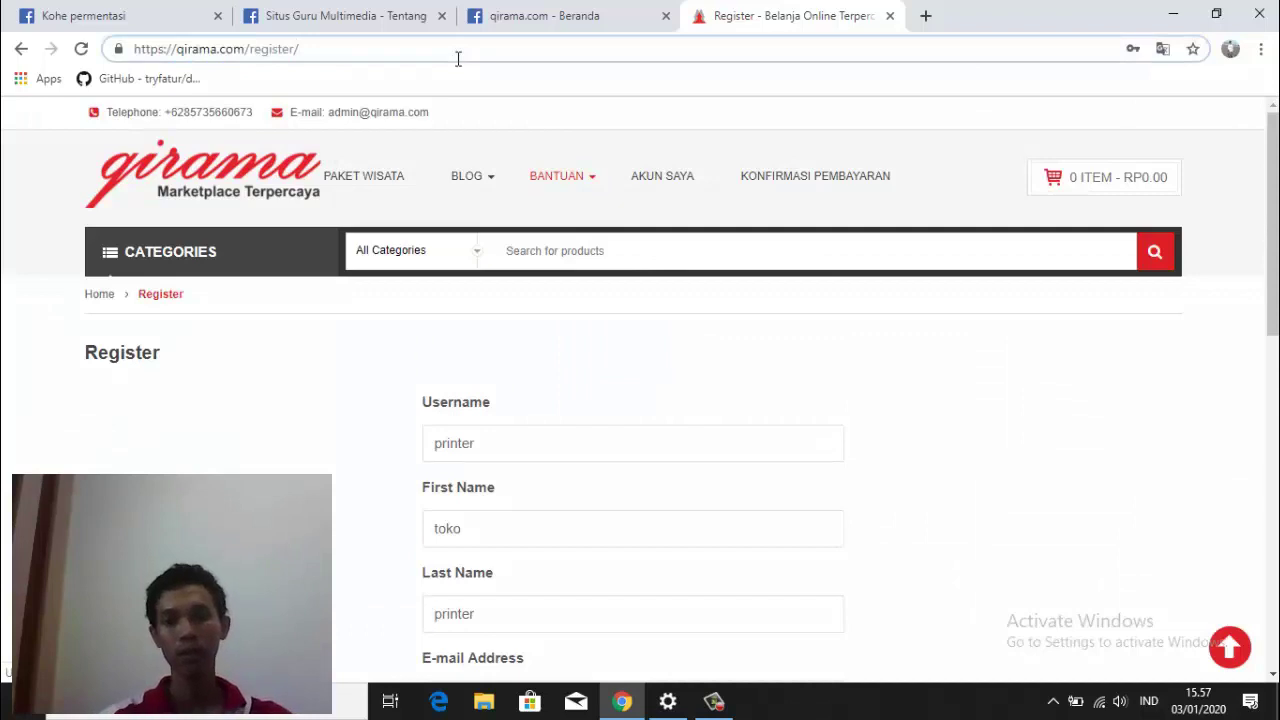
key(BackSpace)
key(BackSpace)
key(BackSpace)
key(BackSpace)
key(BackSpace)
key(BackSpace)
key(BackSpace)
key(BackSpace)
key(BackSpace)
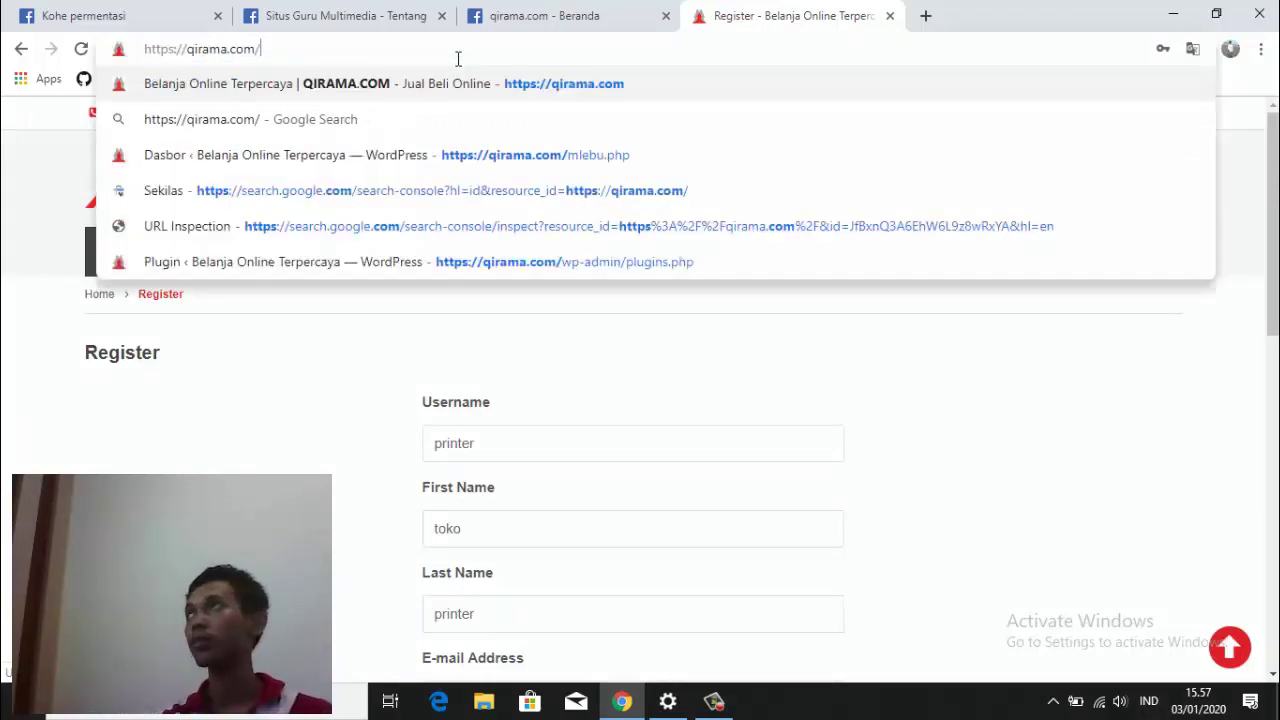
text(mlebu.php)
key(Return)
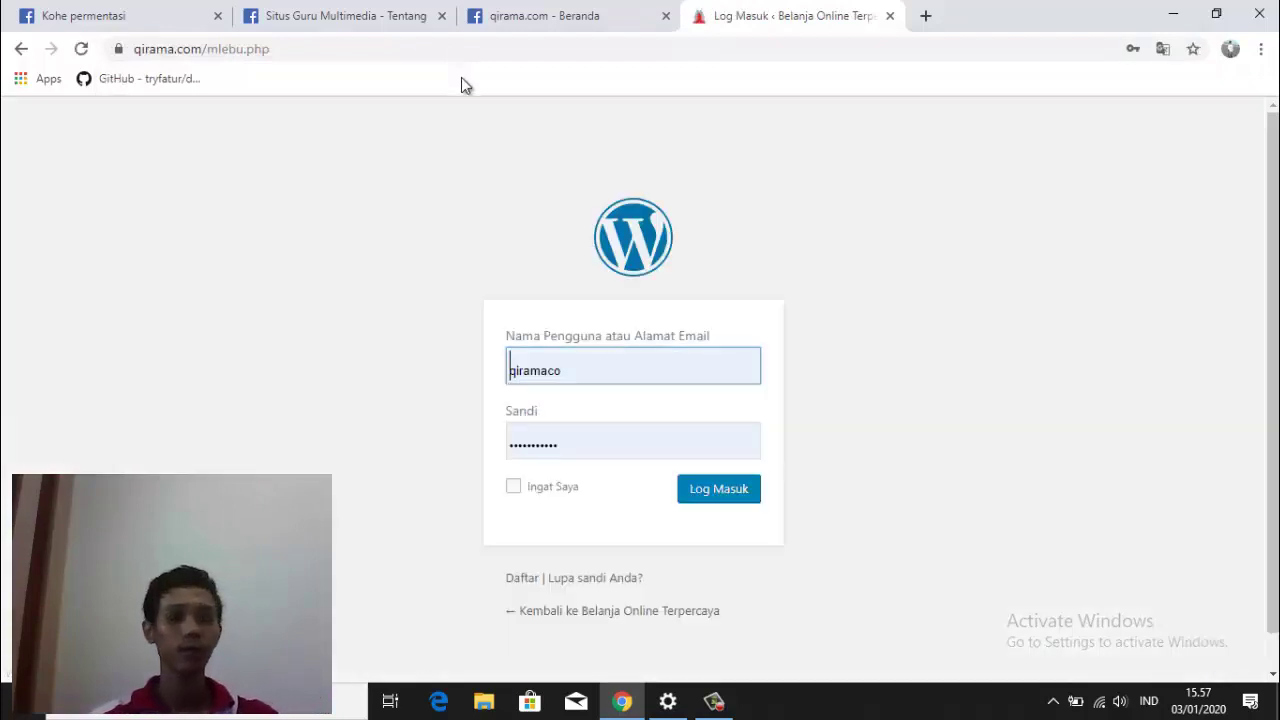
- Log in via Log Masuk and open the Pengguna users list
click(710, 499)
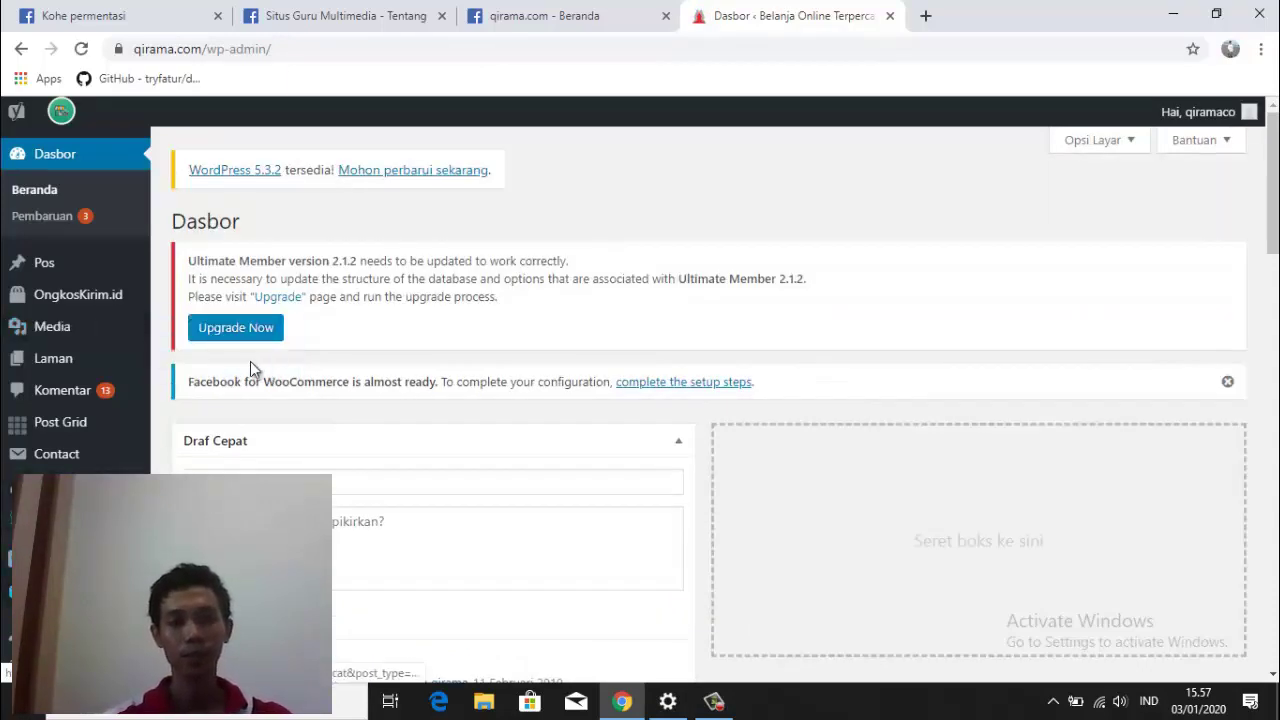
scroll(168, 358, down, 3)
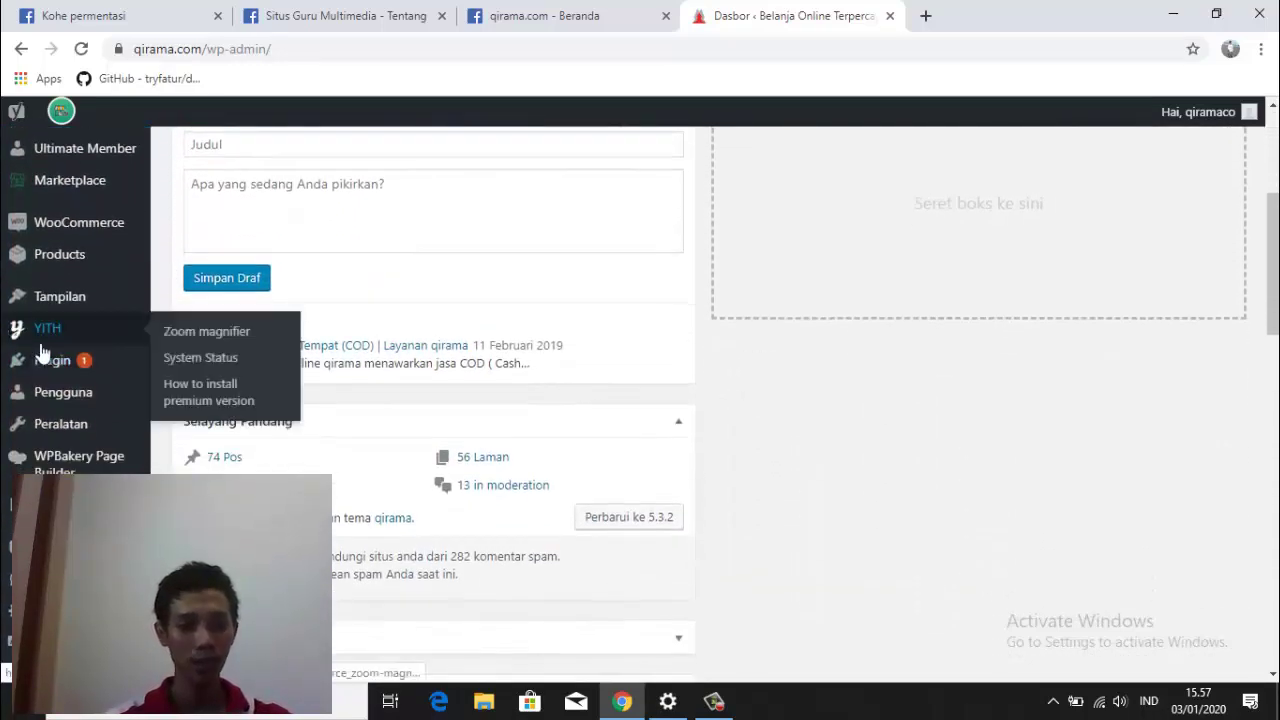
mouse_move(50, 368)
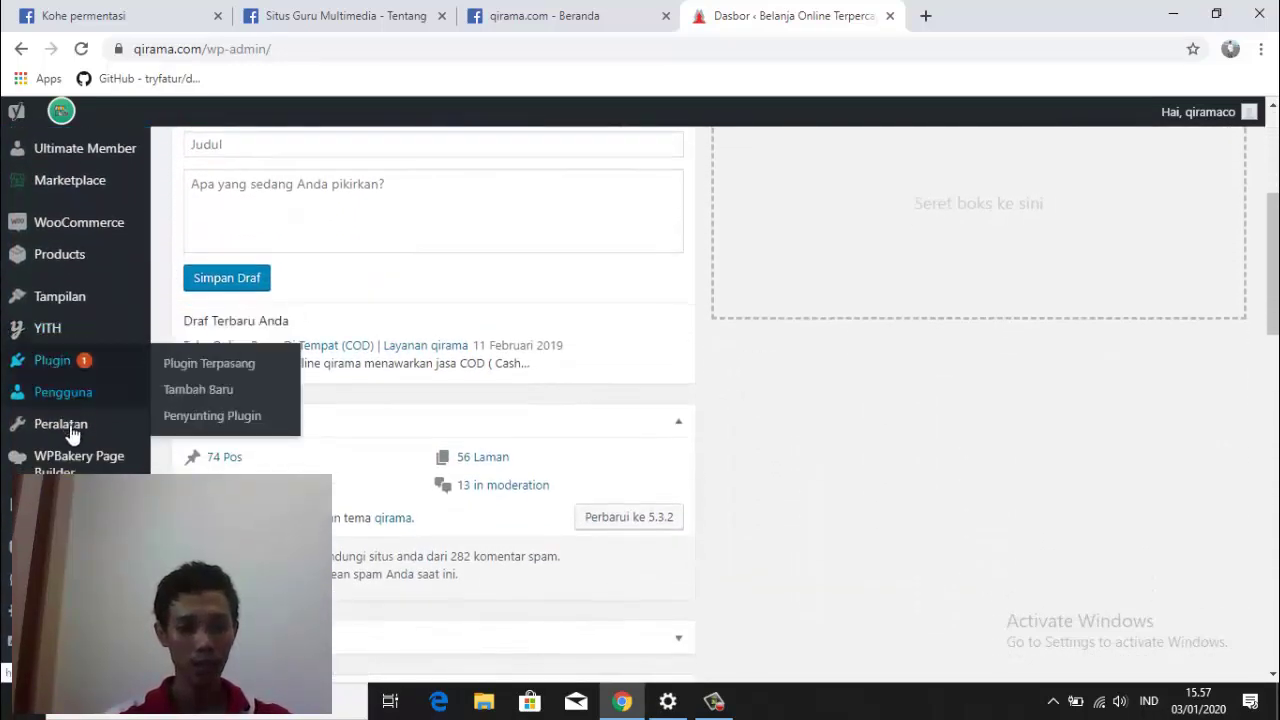
mouse_move(20, 460)
mouse_move(20, 503)
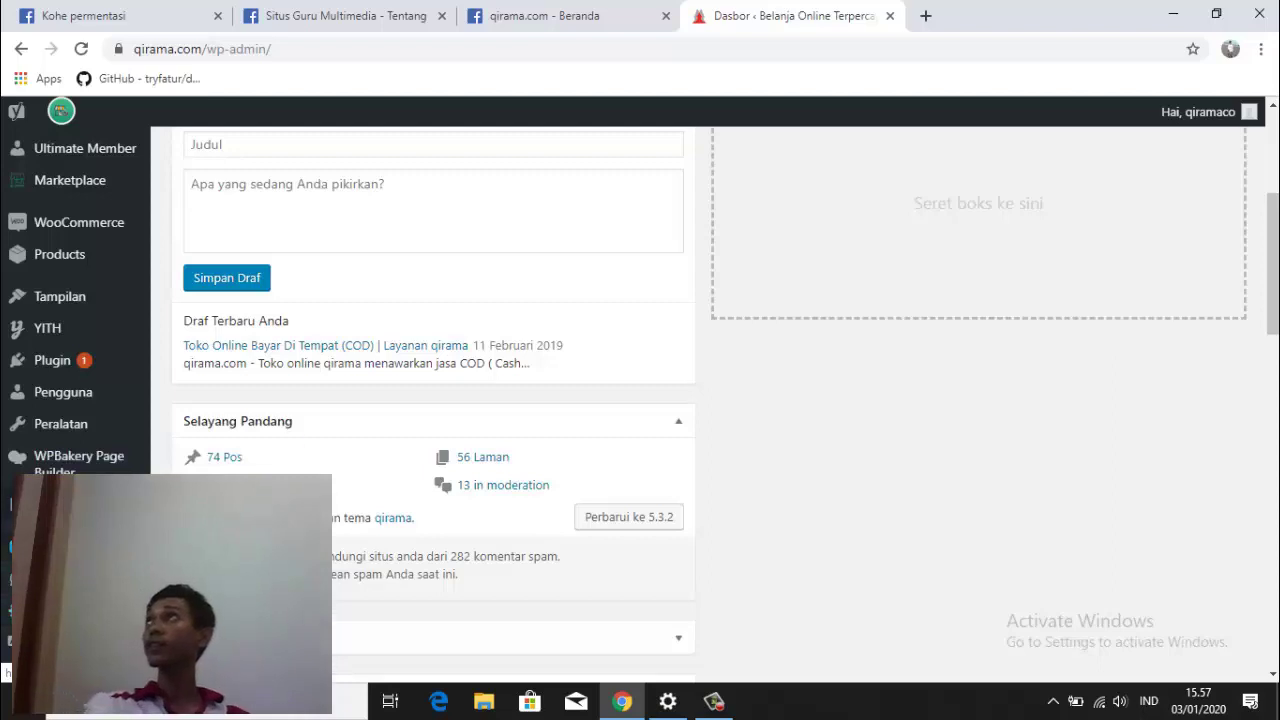
click(63, 397)
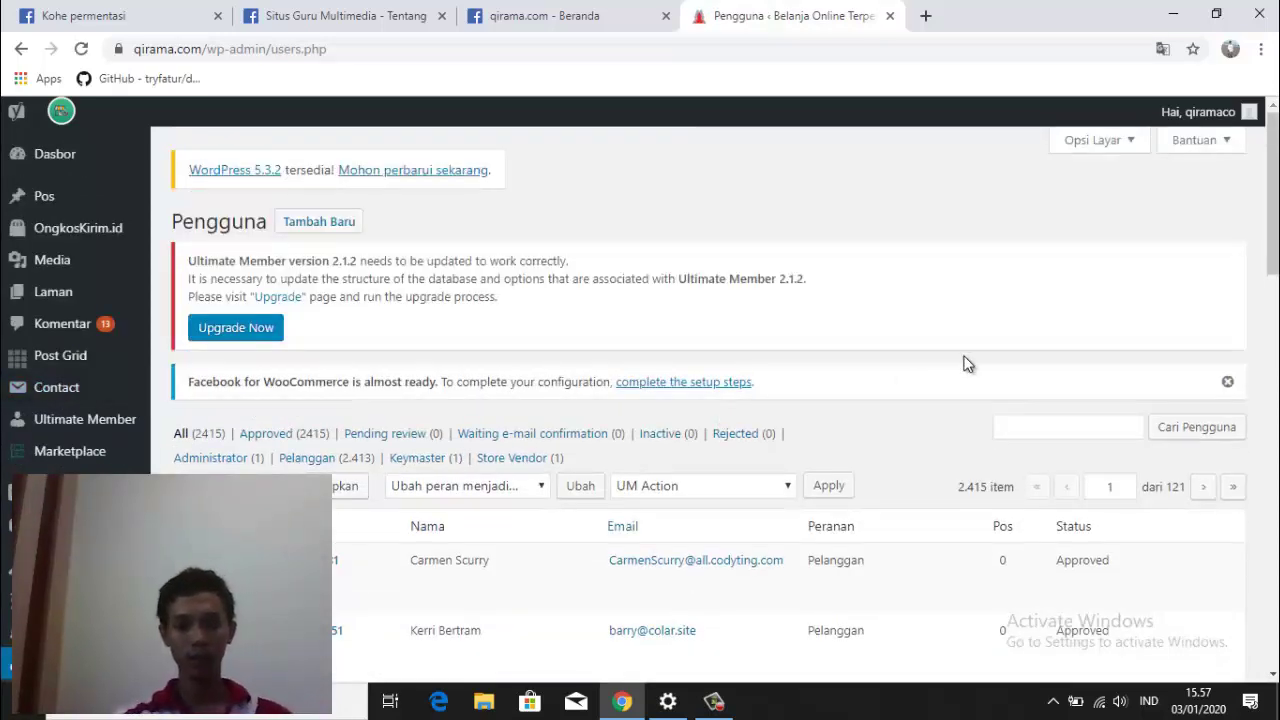
- Search the user list for 'printer'
scroll(967, 363, down, 1)
scroll(967, 363, down, 1)
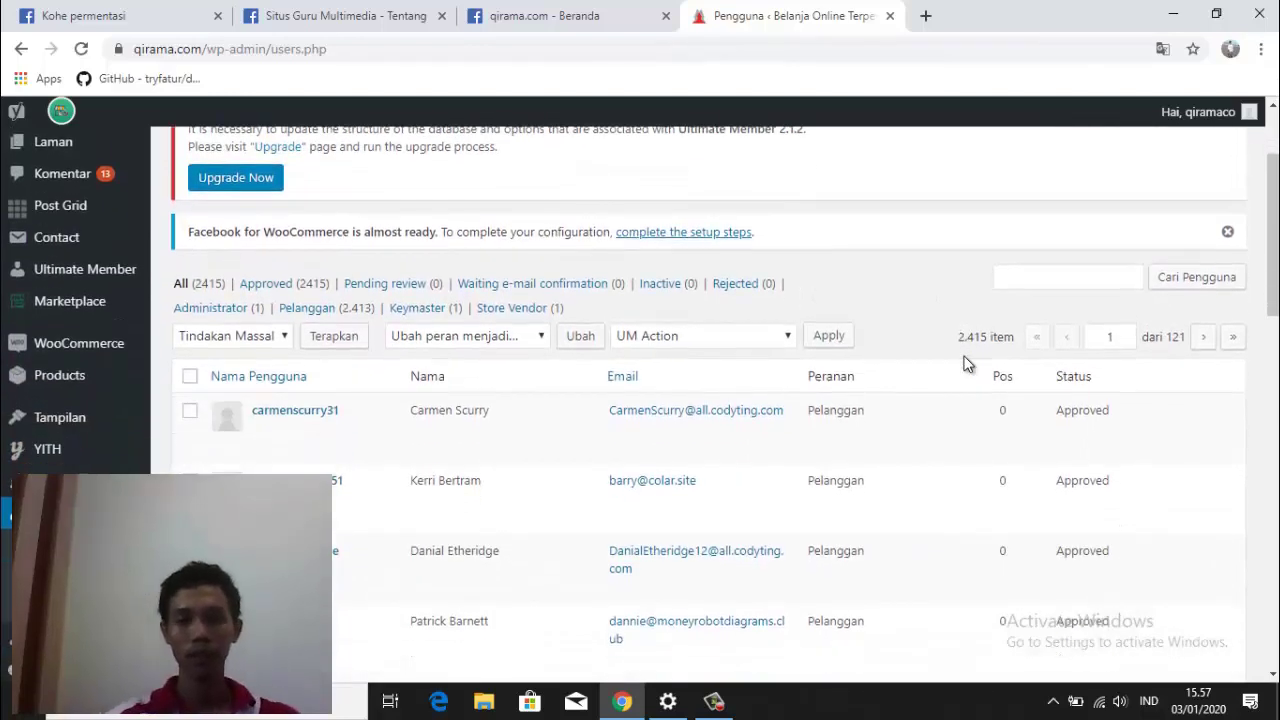
scroll(966, 363, down, 1)
scroll(794, 434, up, 1)
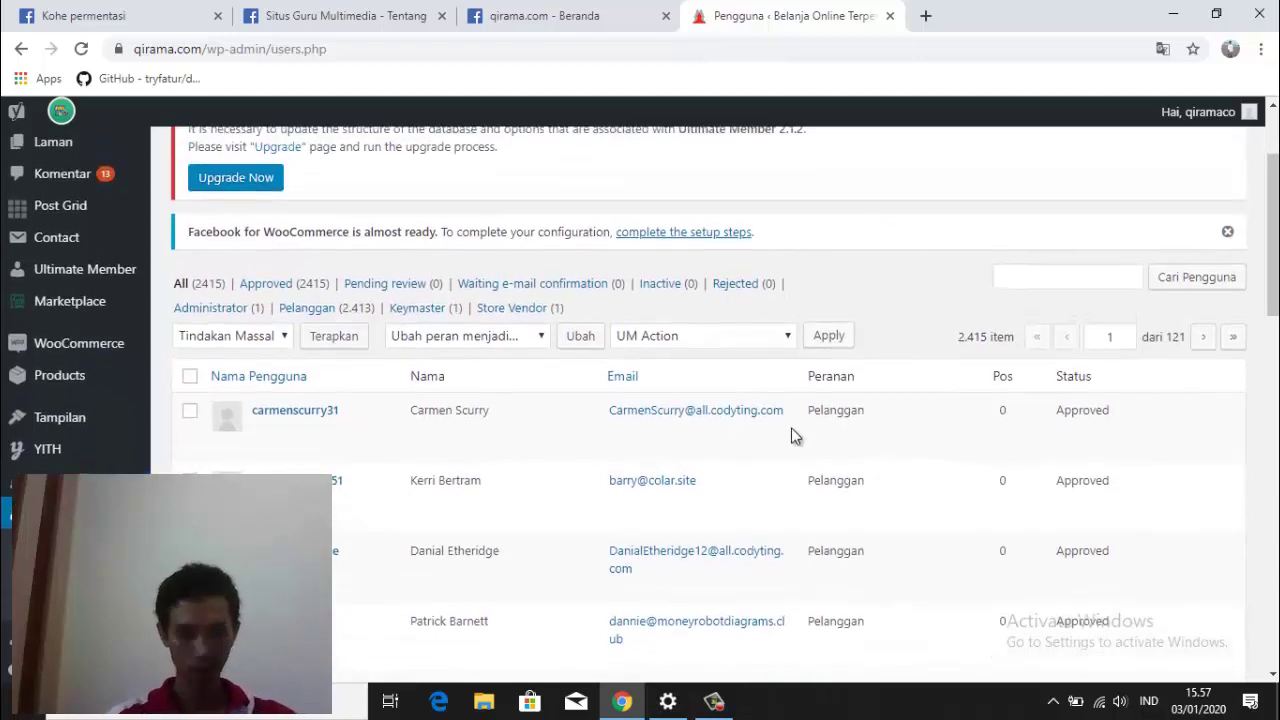
click(1061, 284)
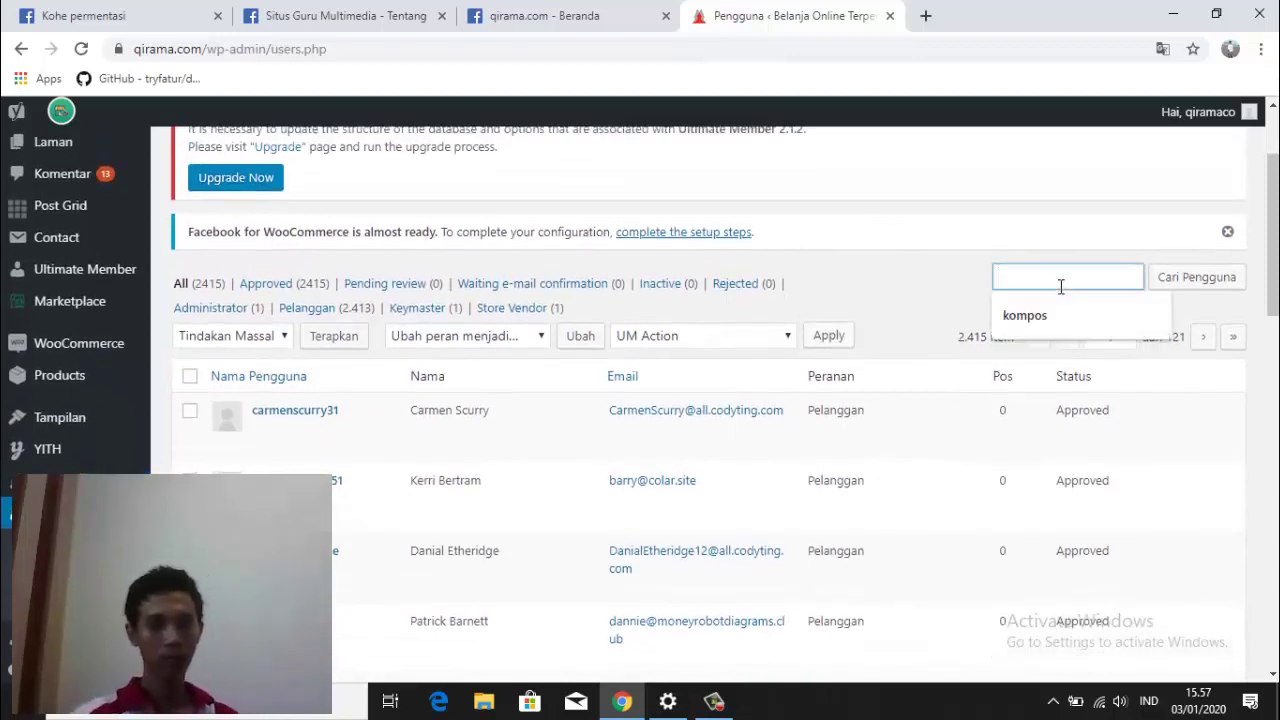
text(printer)
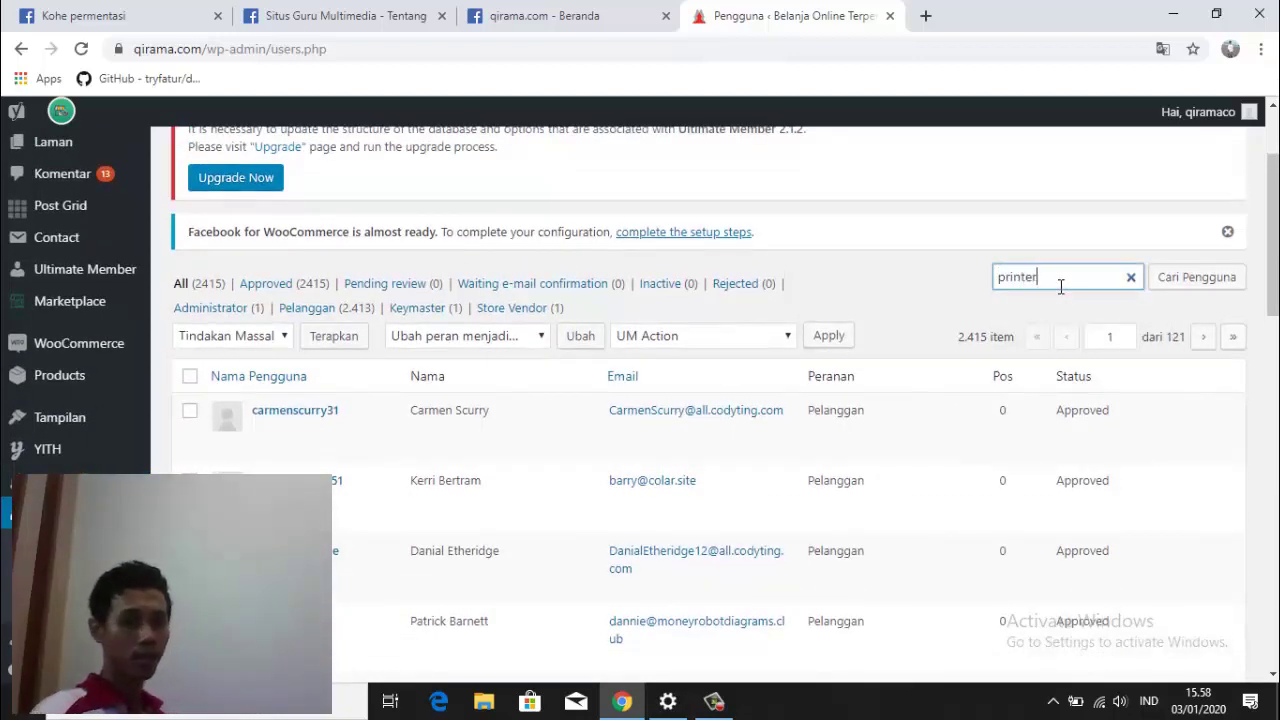
key(Return)
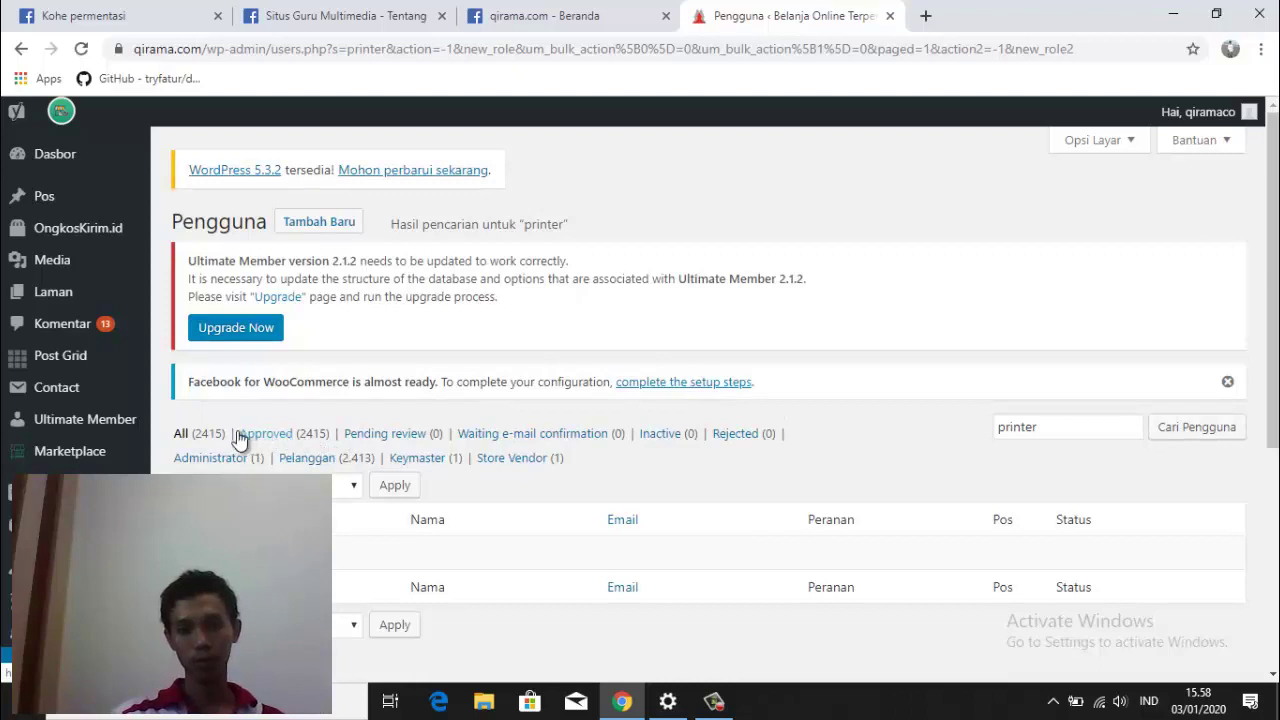
- Show all users again, then search by the store's e-mail address
click(200, 434)
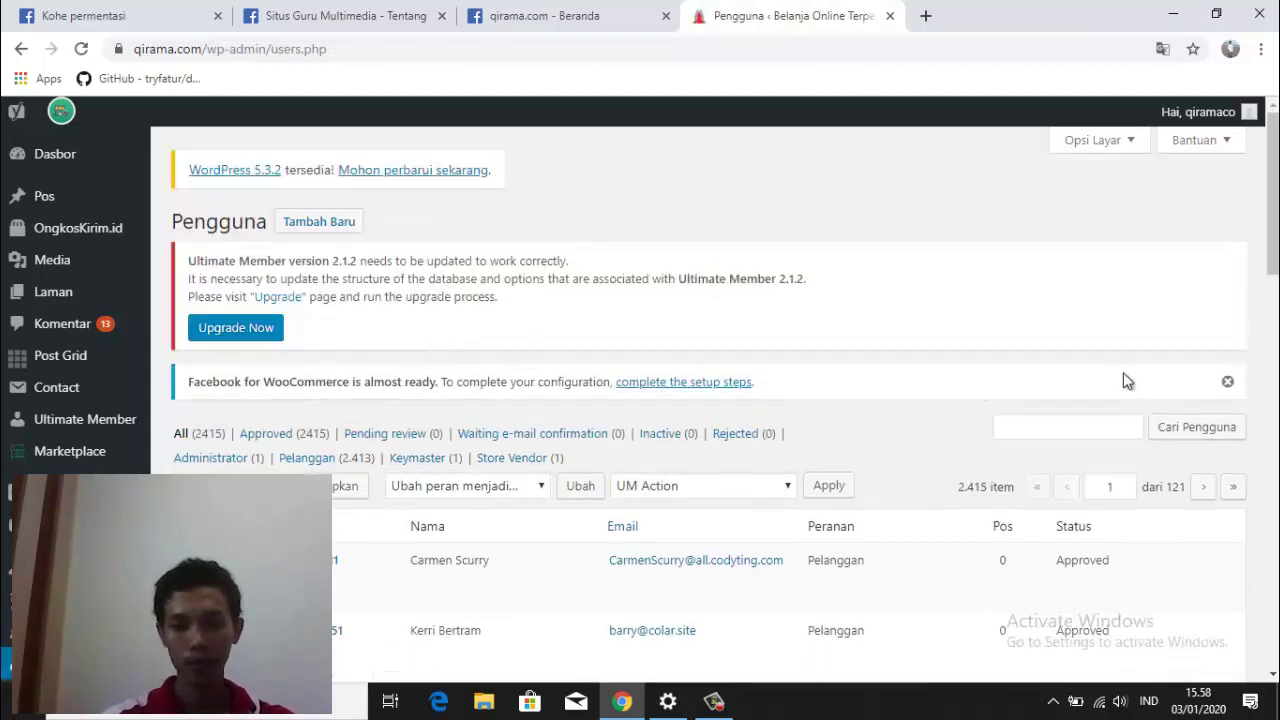
click(1097, 436)
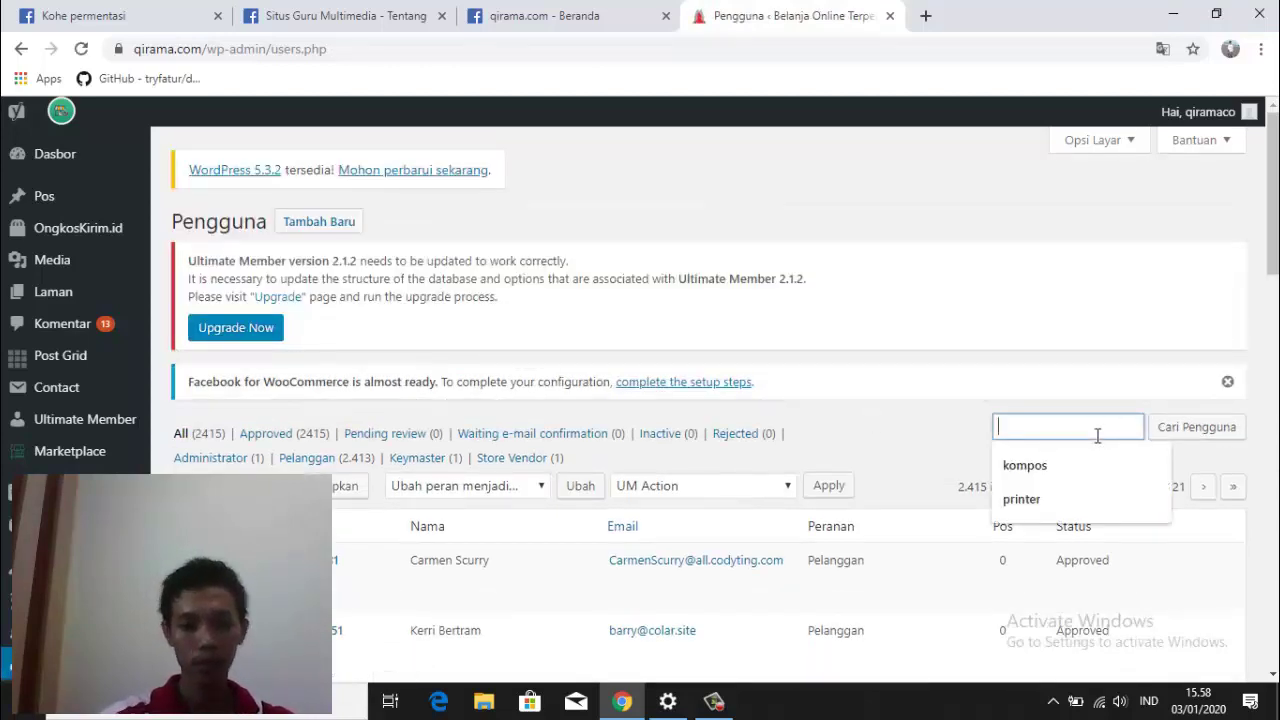
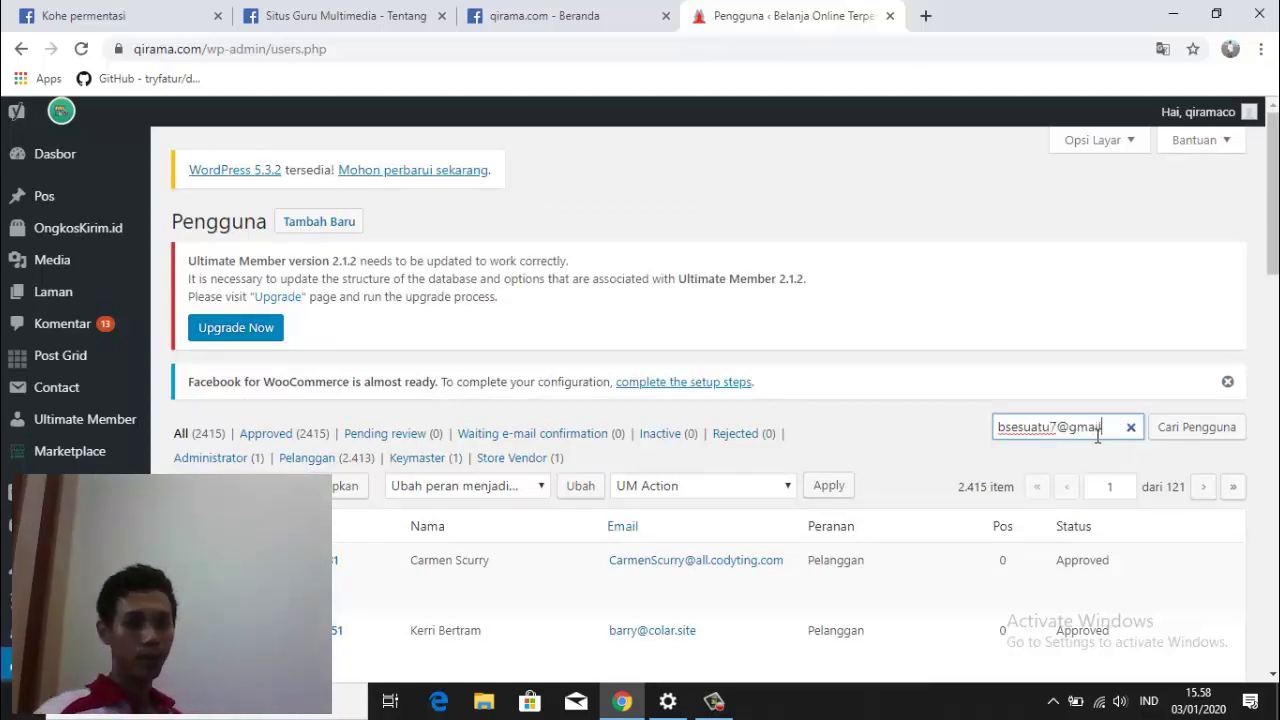
key(Return)
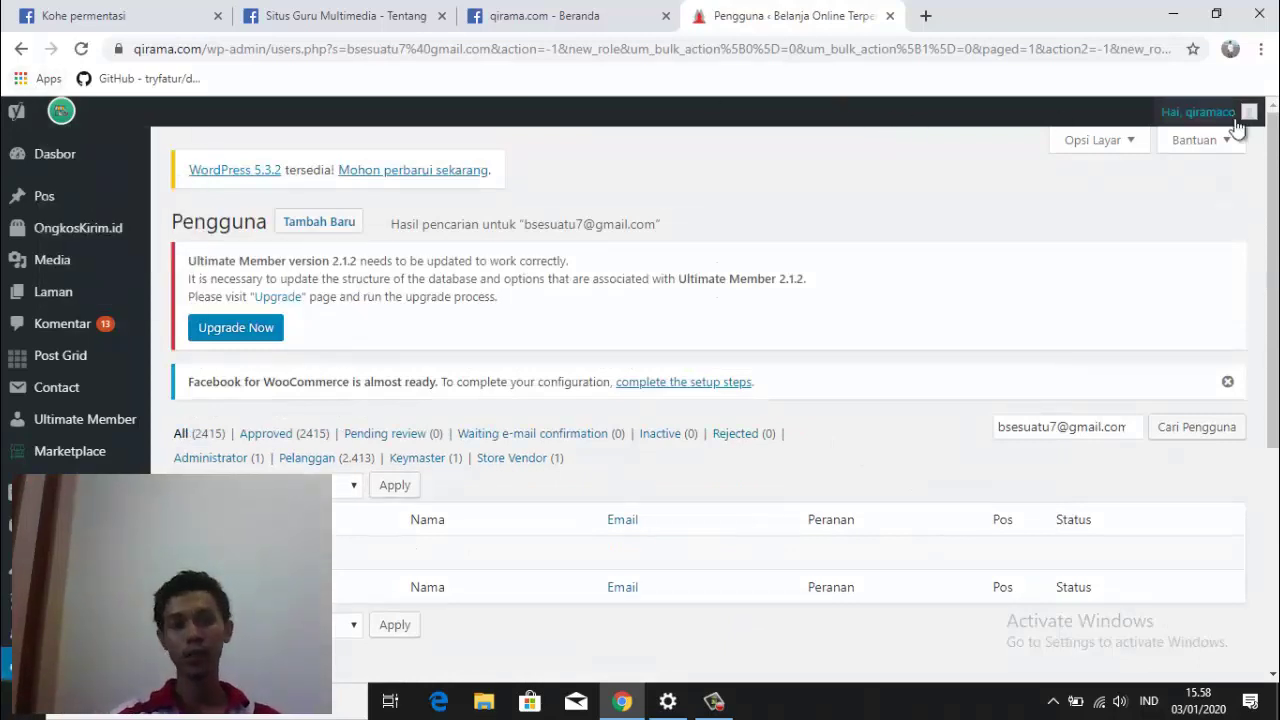
- Log out via Log Keluar, load qirama.com, and open BANTUAN > Registrasi
mouse_move(1186, 149)
click(1126, 212)
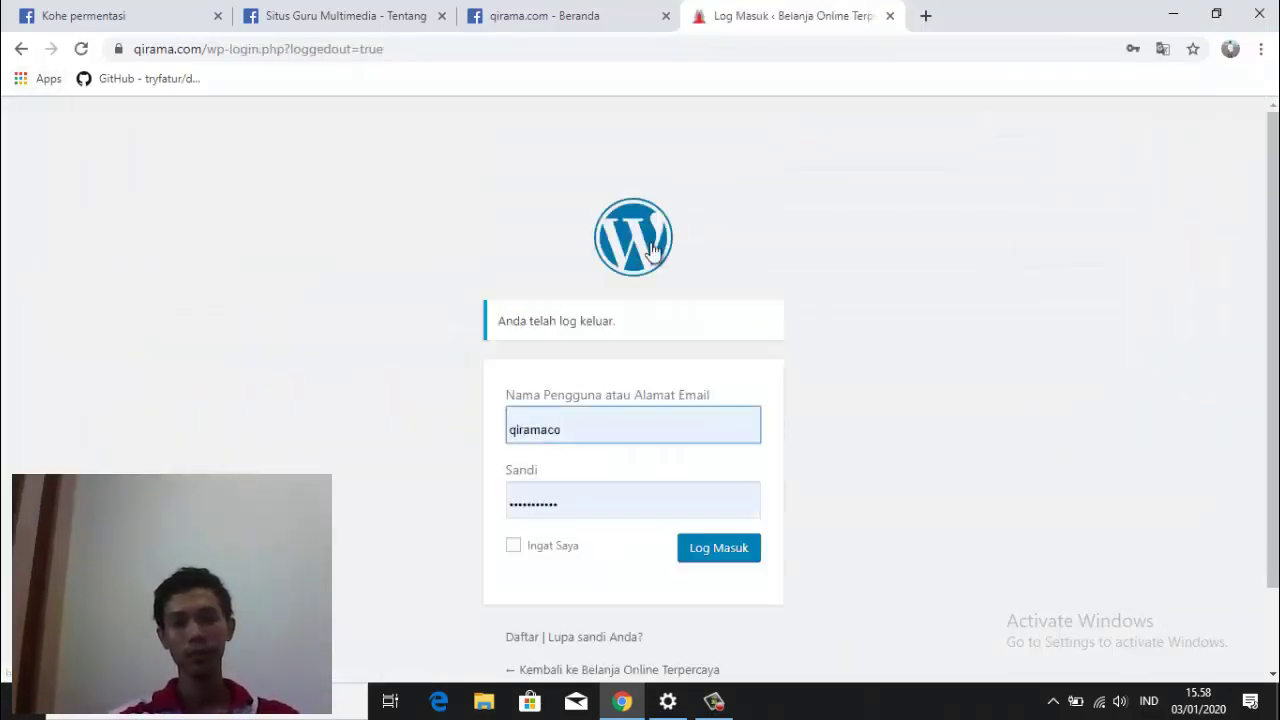
click(457, 49)
click(457, 49)
key(BackSpace)
key(BackSpace)
key(BackSpace)
key(BackSpace)
key(BackSpace)
key(BackSpace)
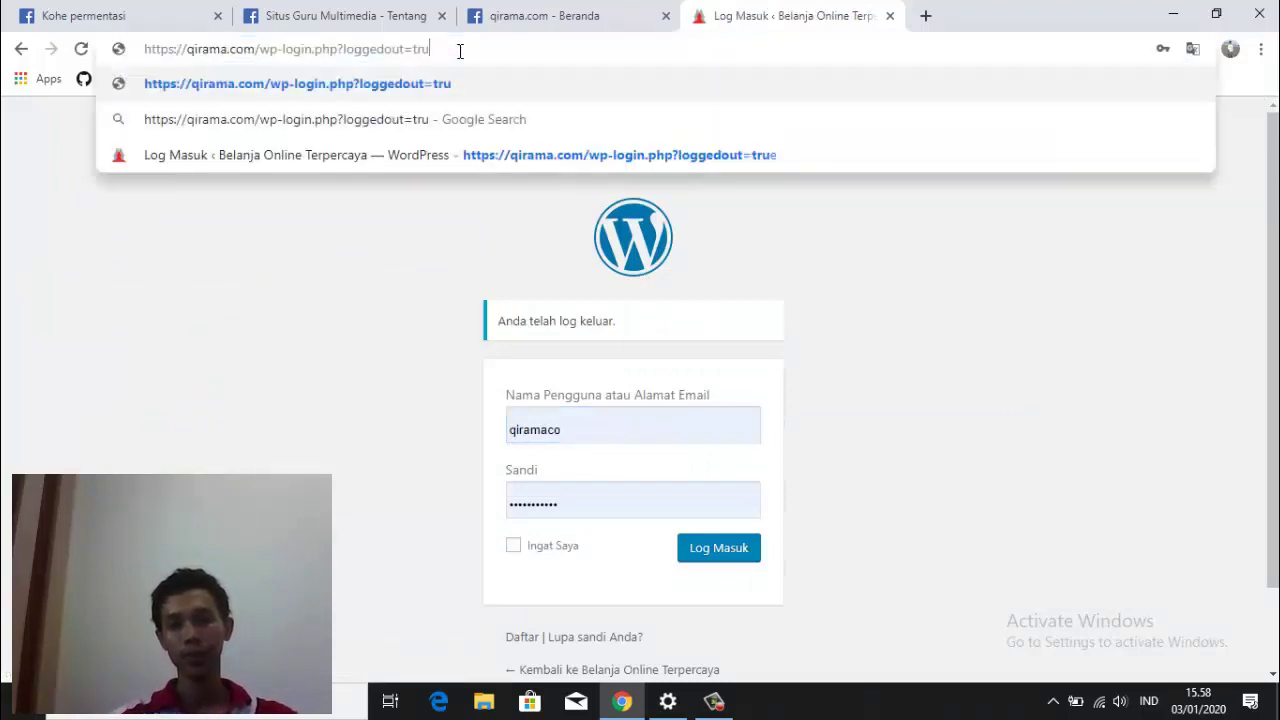
key(BackSpace)
key(BackSpace)
key(BackSpace)
key(BackSpace)
key(BackSpace)
key(BackSpace)
key(BackSpace)
key(BackSpace)
key(BackSpace)
key(BackSpace)
key(BackSpace)
key(BackSpace)
key(BackSpace)
key(BackSpace)
key(BackSpace)
key(BackSpace)
key(BackSpace)
key(BackSpace)
key(BackSpace)
key(BackSpace)
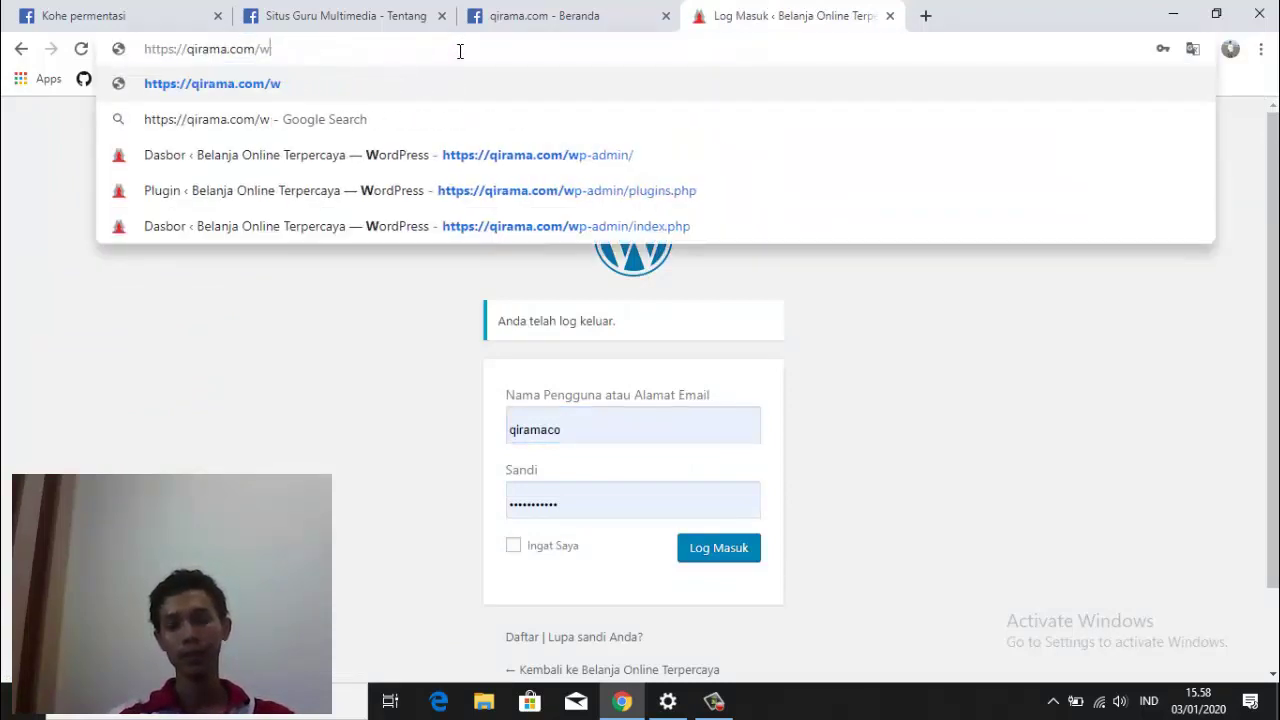
key(Return)
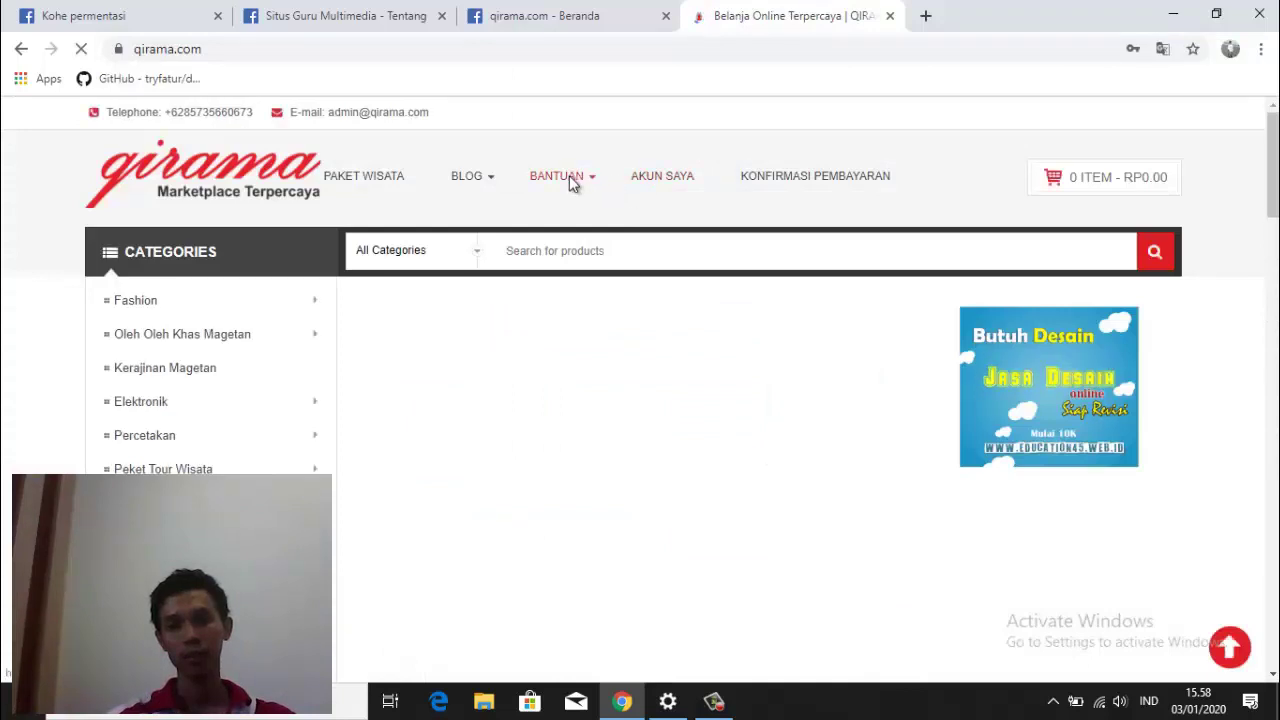
mouse_move(569, 177)
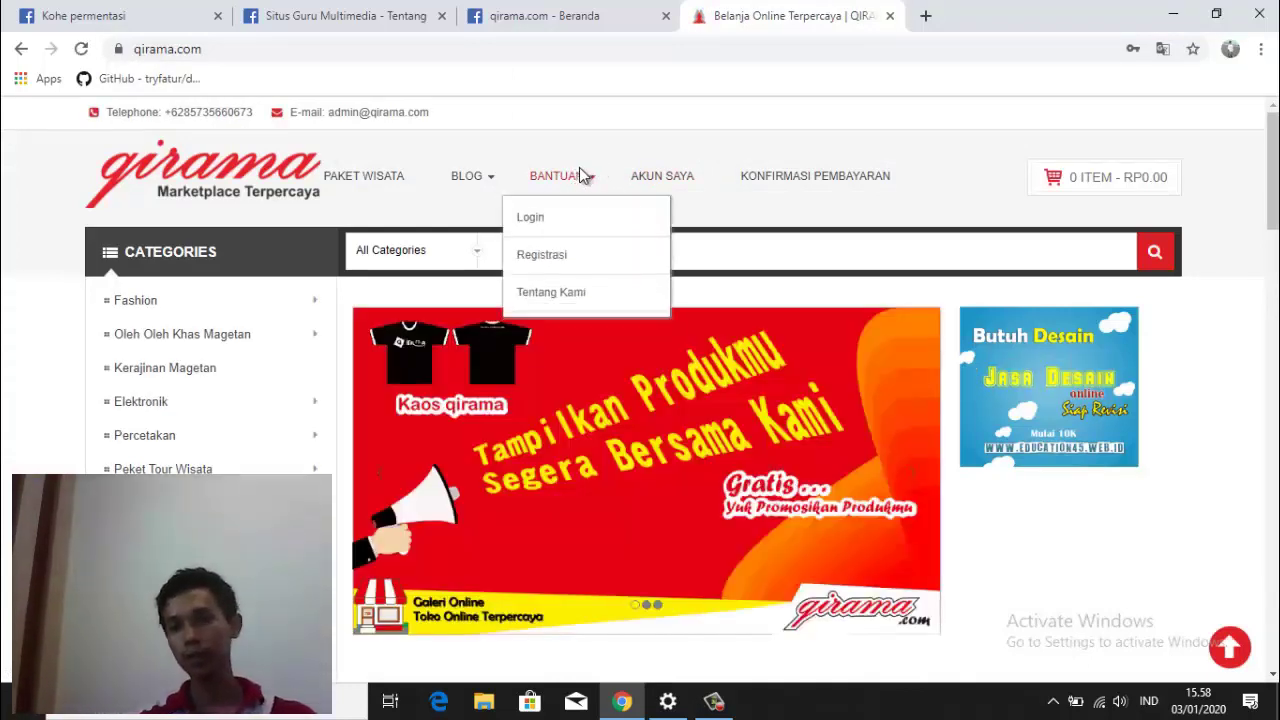
click(535, 258)
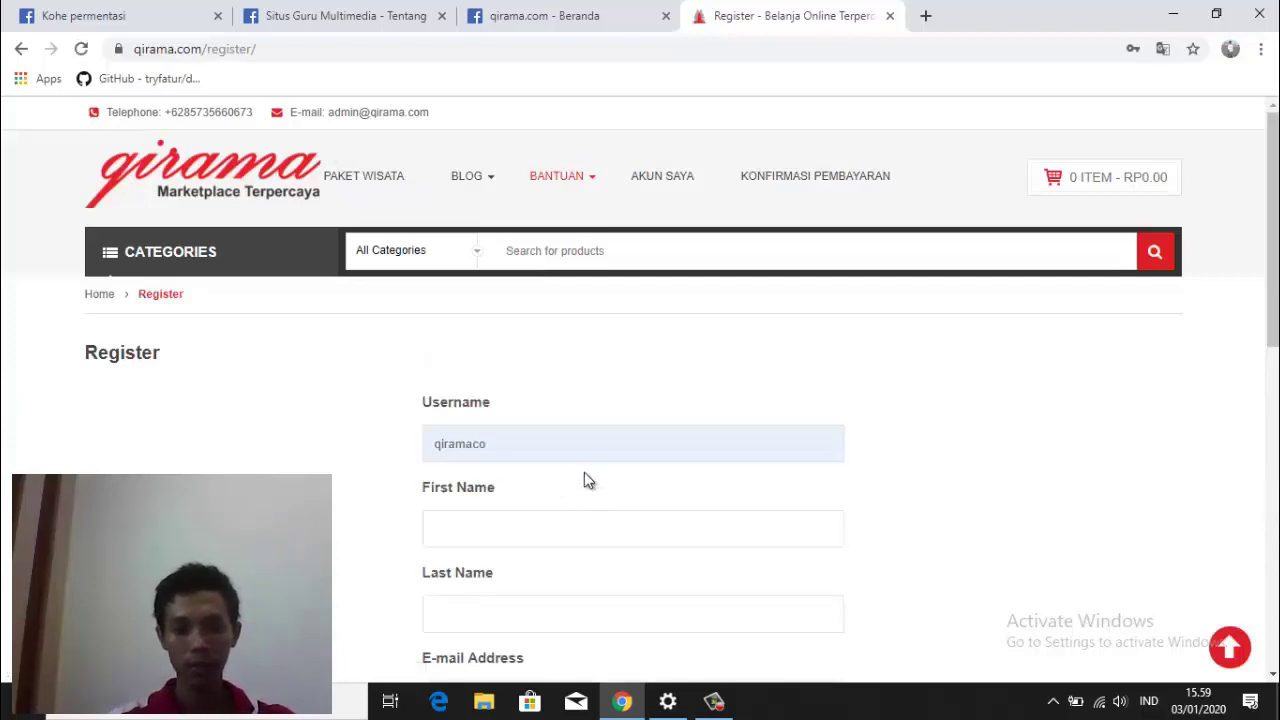
- Fill username 'p', first name 'toko', last name 'printer' and the store e-mail
click(557, 451)
double_click(558, 452)
text(printer)
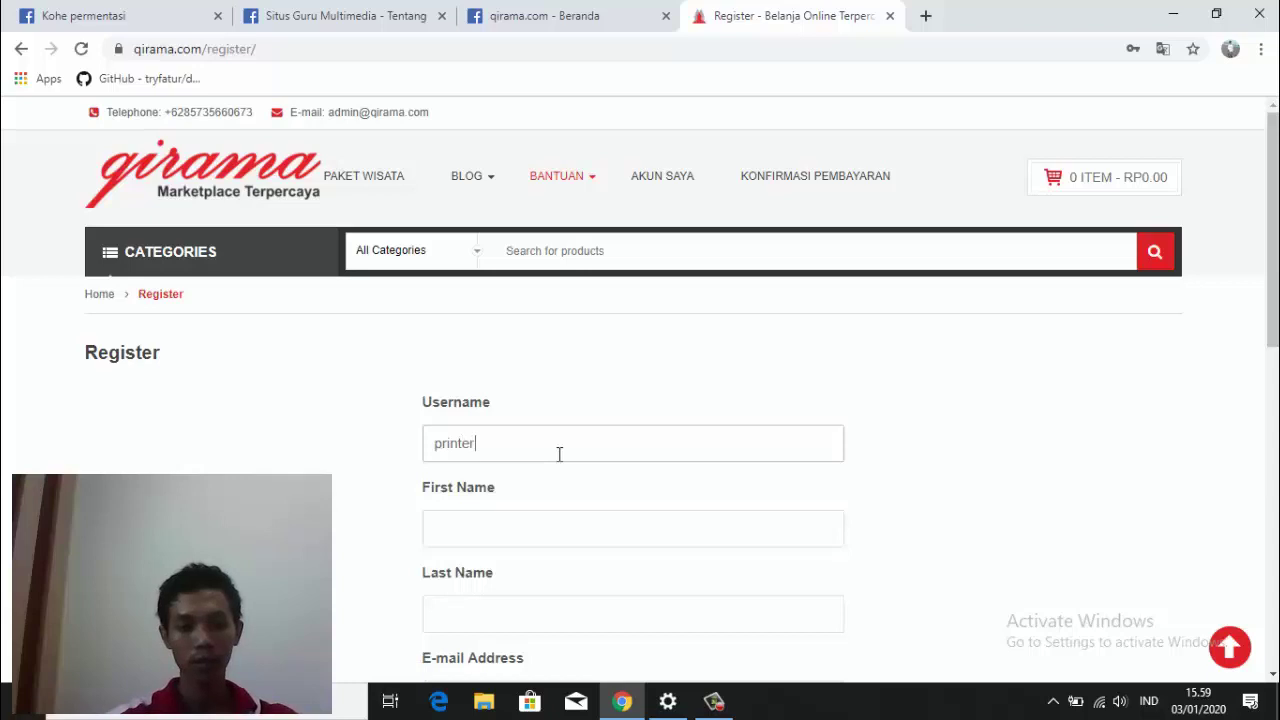
key(Tab)
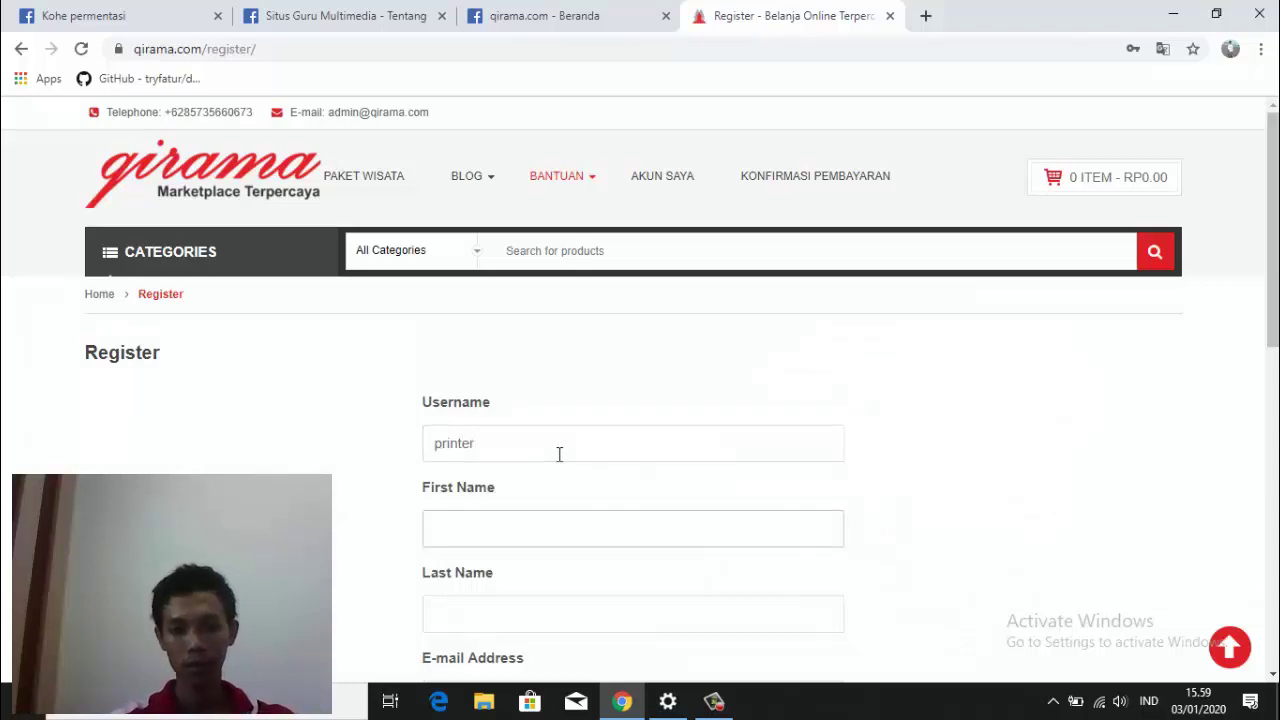
text(toko)
key(Tab)
text(printer)
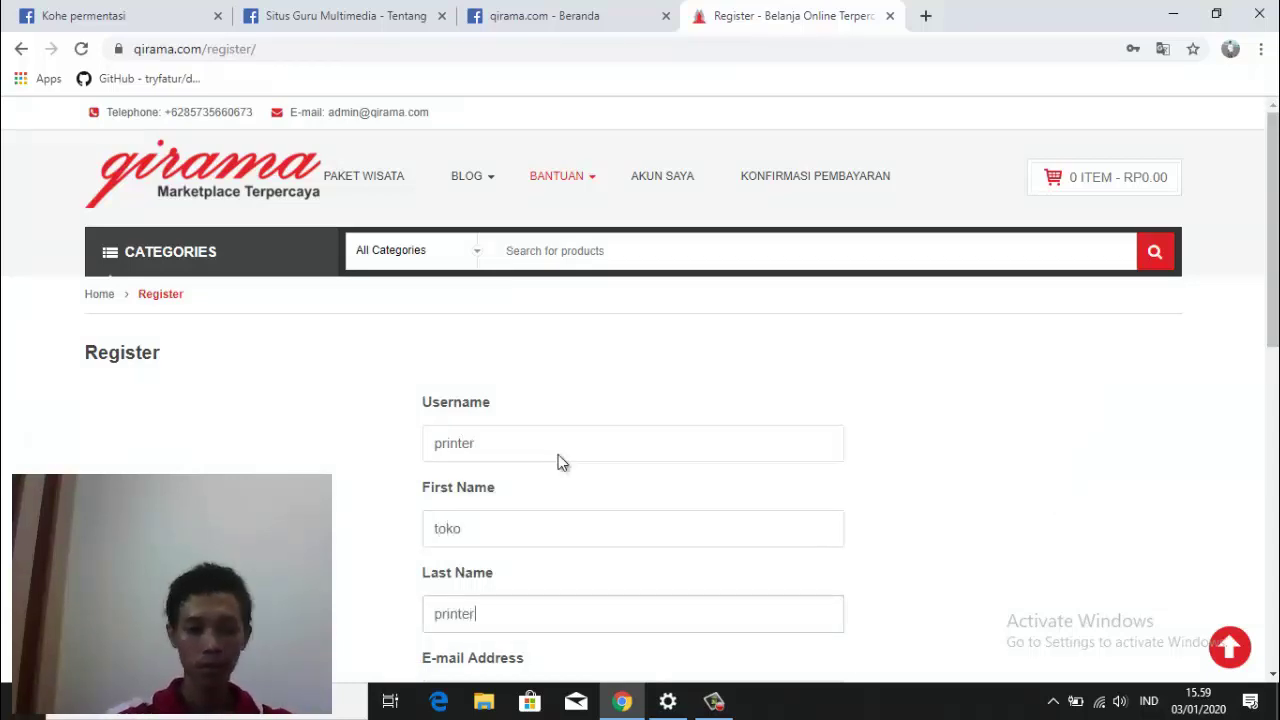
key(Tab)
key(Tab)
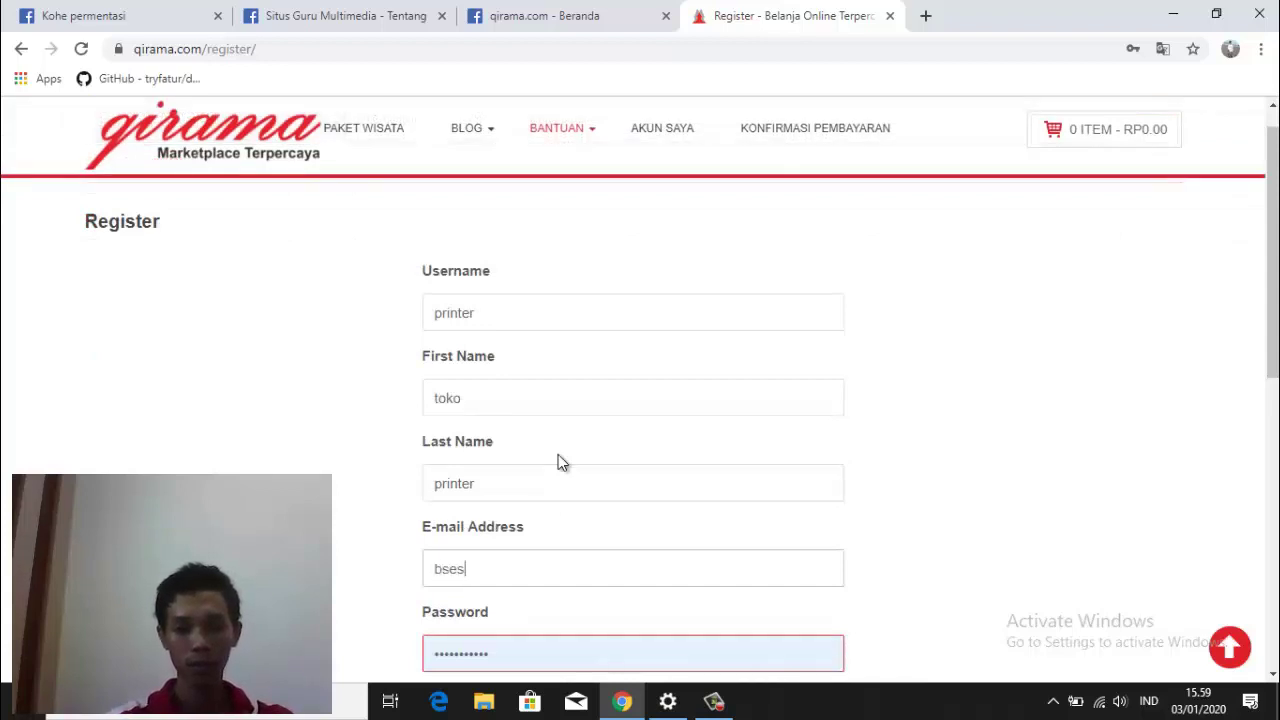
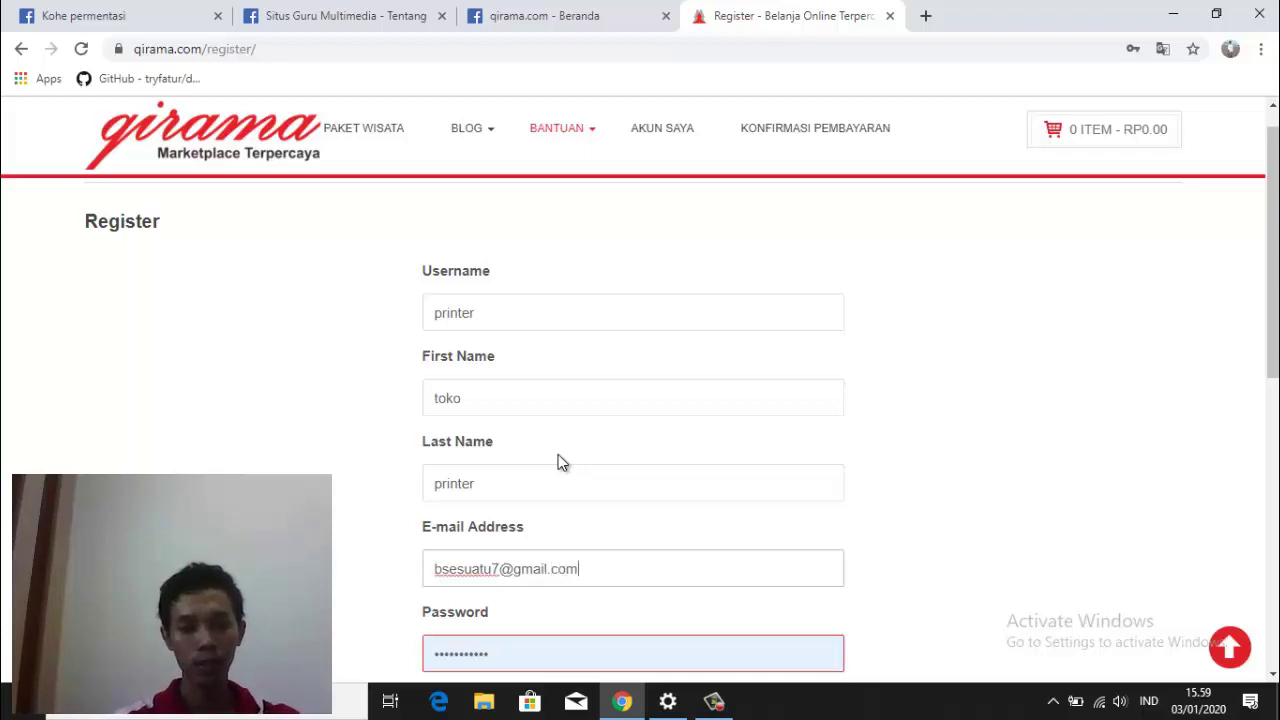
- Enter a password and confirmation, then submit the registration
key(Tab)
text(p)
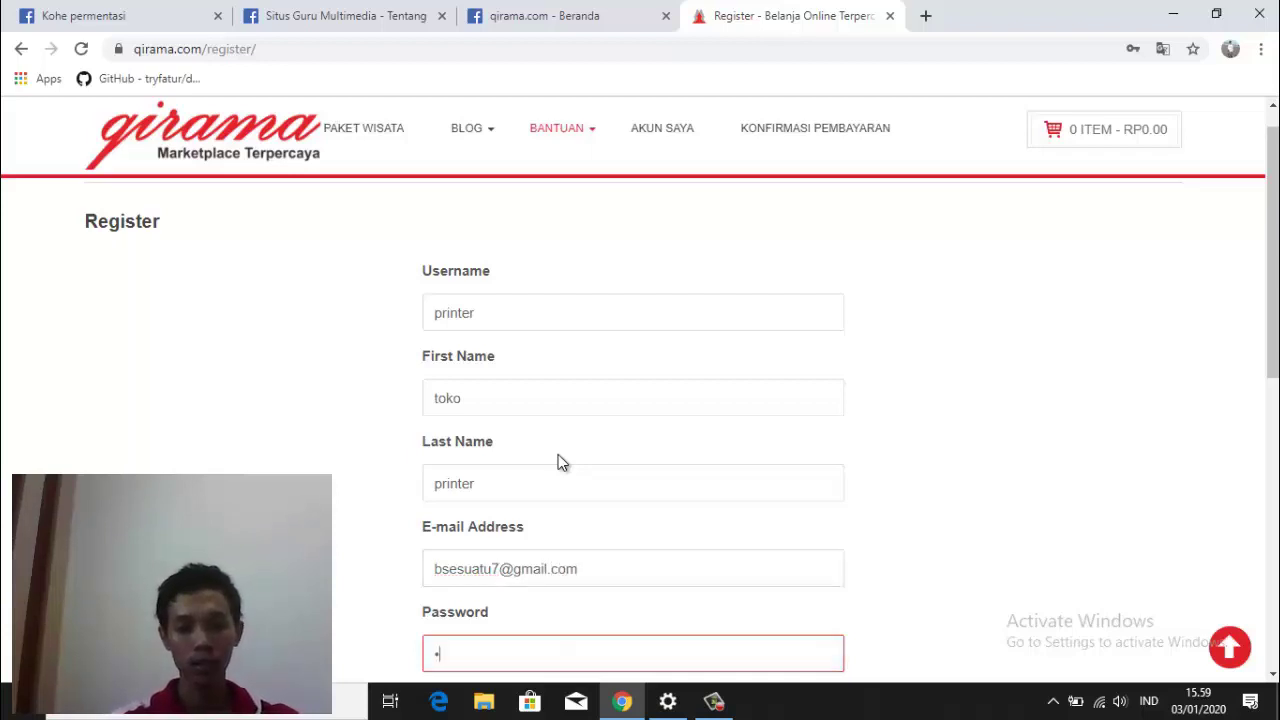
key(BackSpace)
key(BackSpace)
key(BackSpace)
key(BackSpace)
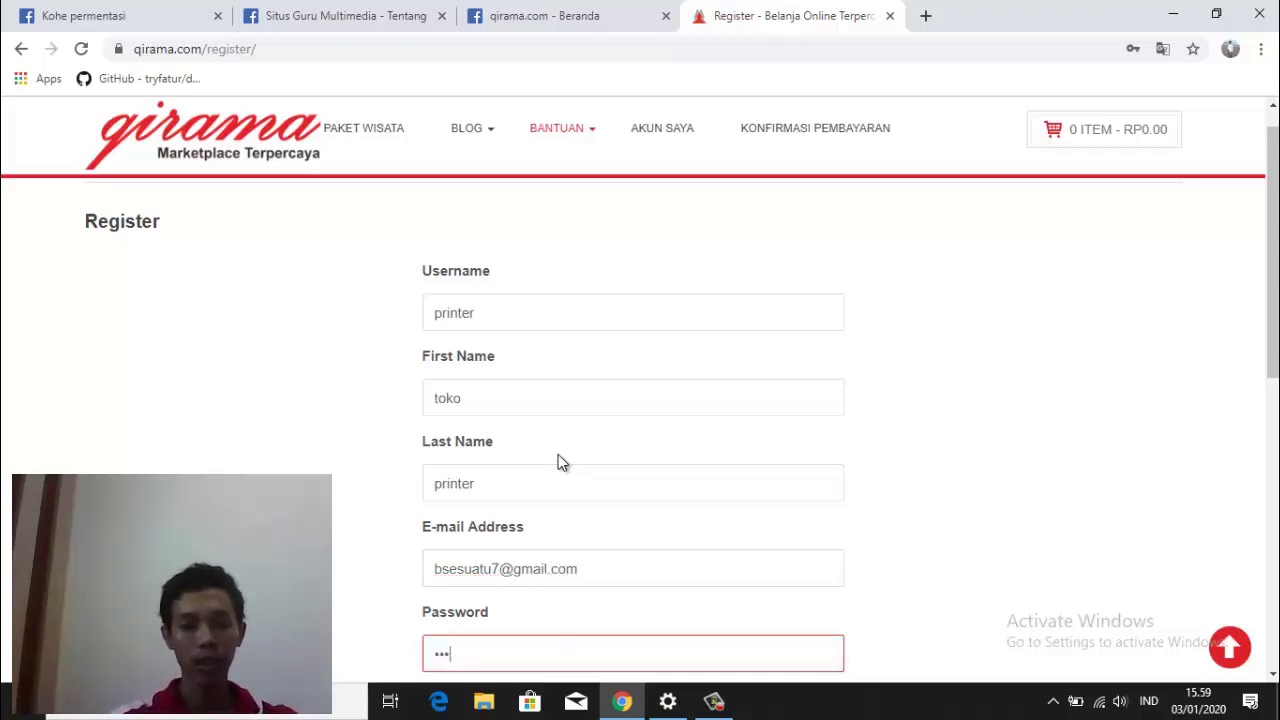
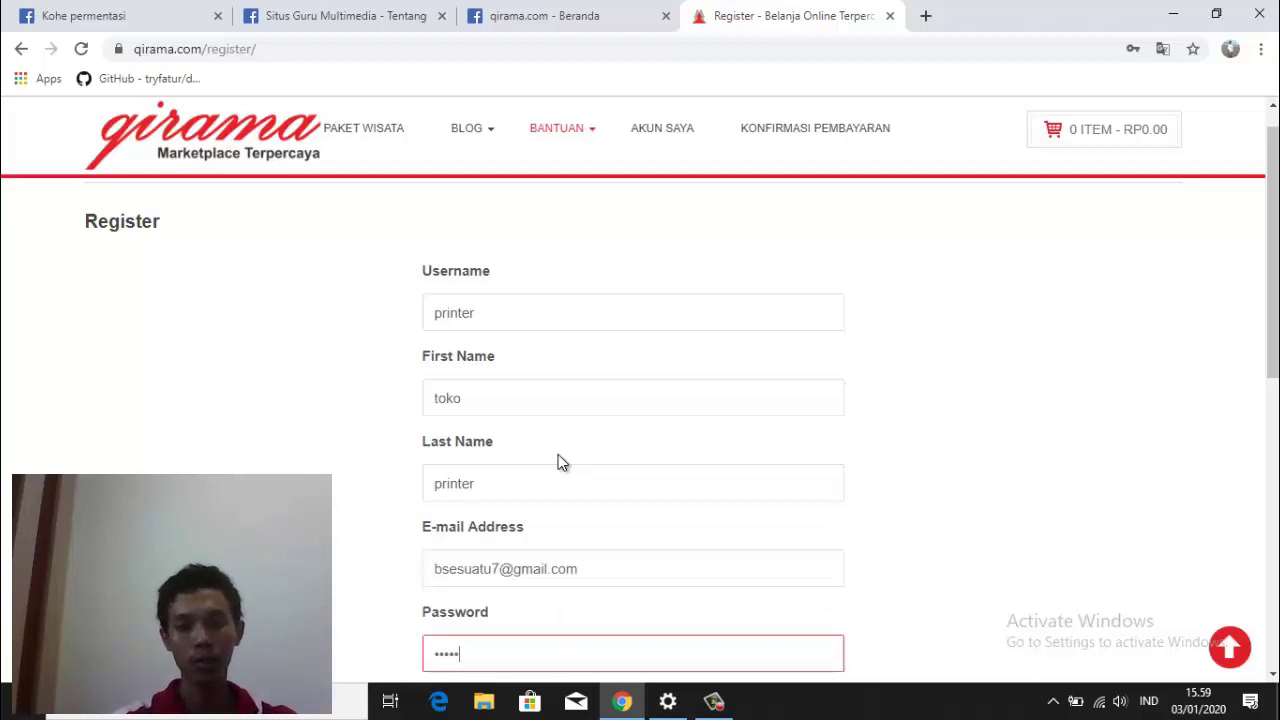
key(Tab)
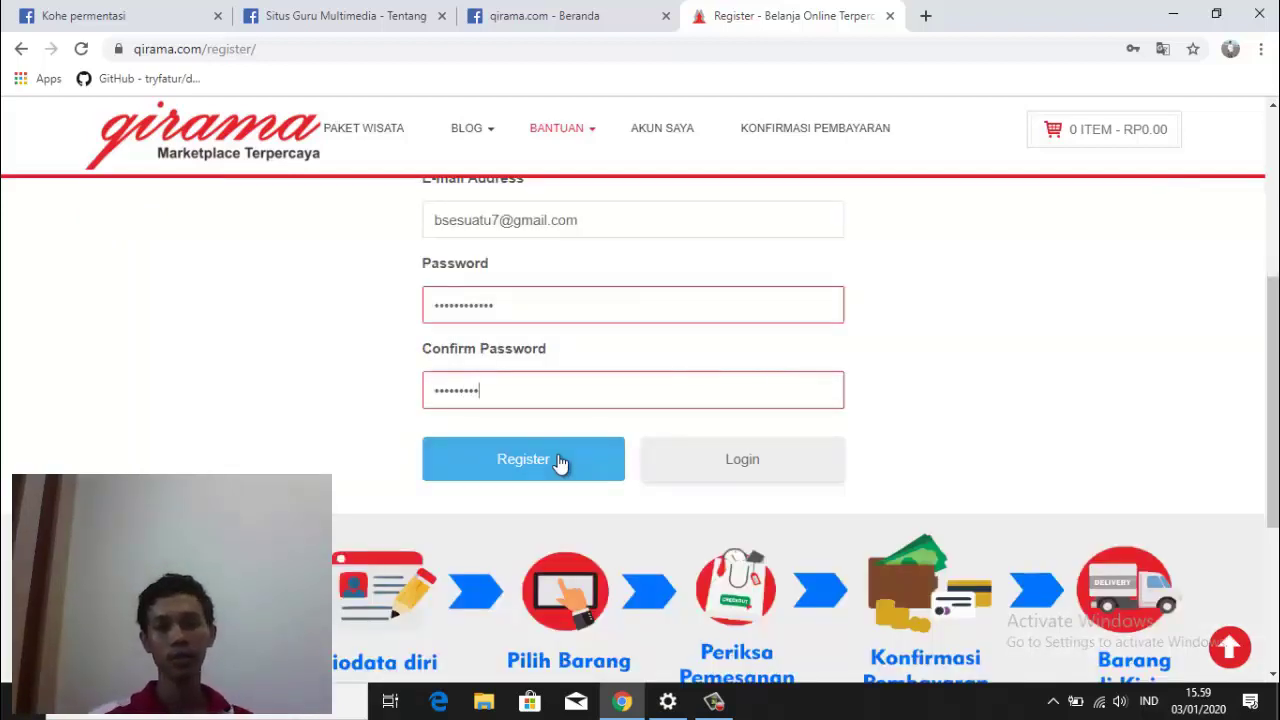
click(560, 462)
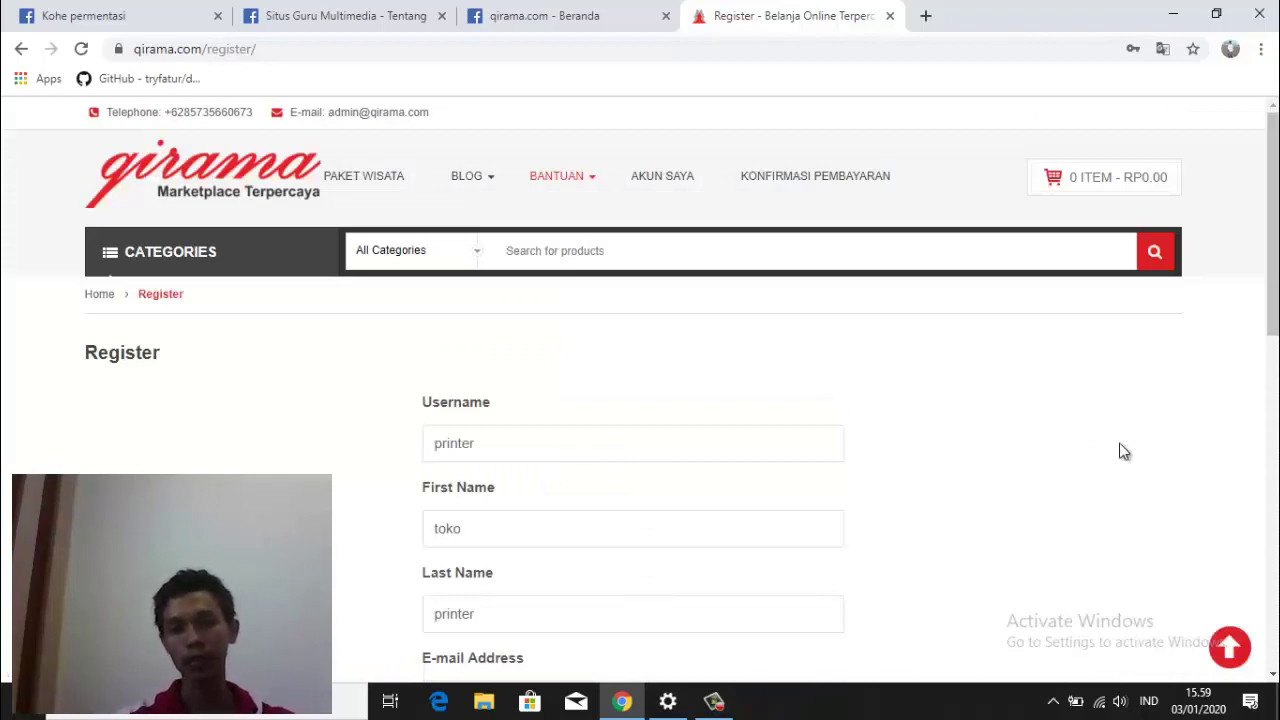
- Re-enter a password meeting the rules and submit the registration again
scroll(1123, 451, down, 3)
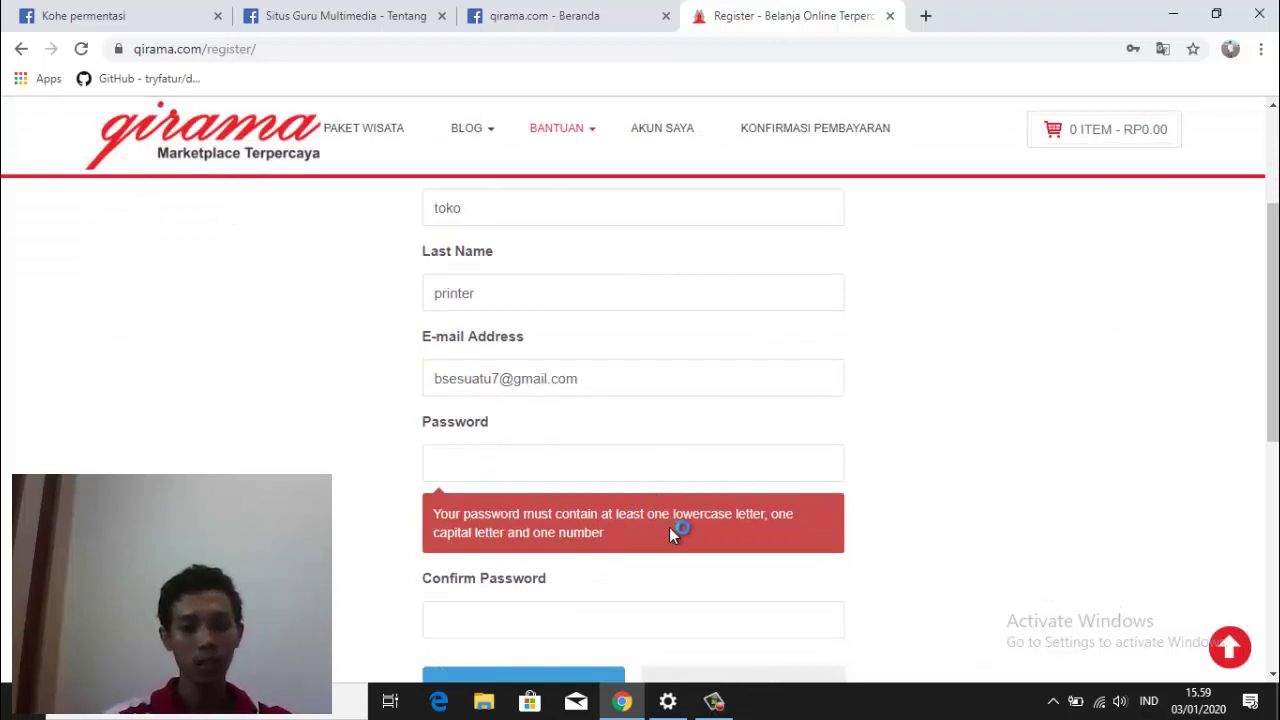
click(610, 471)
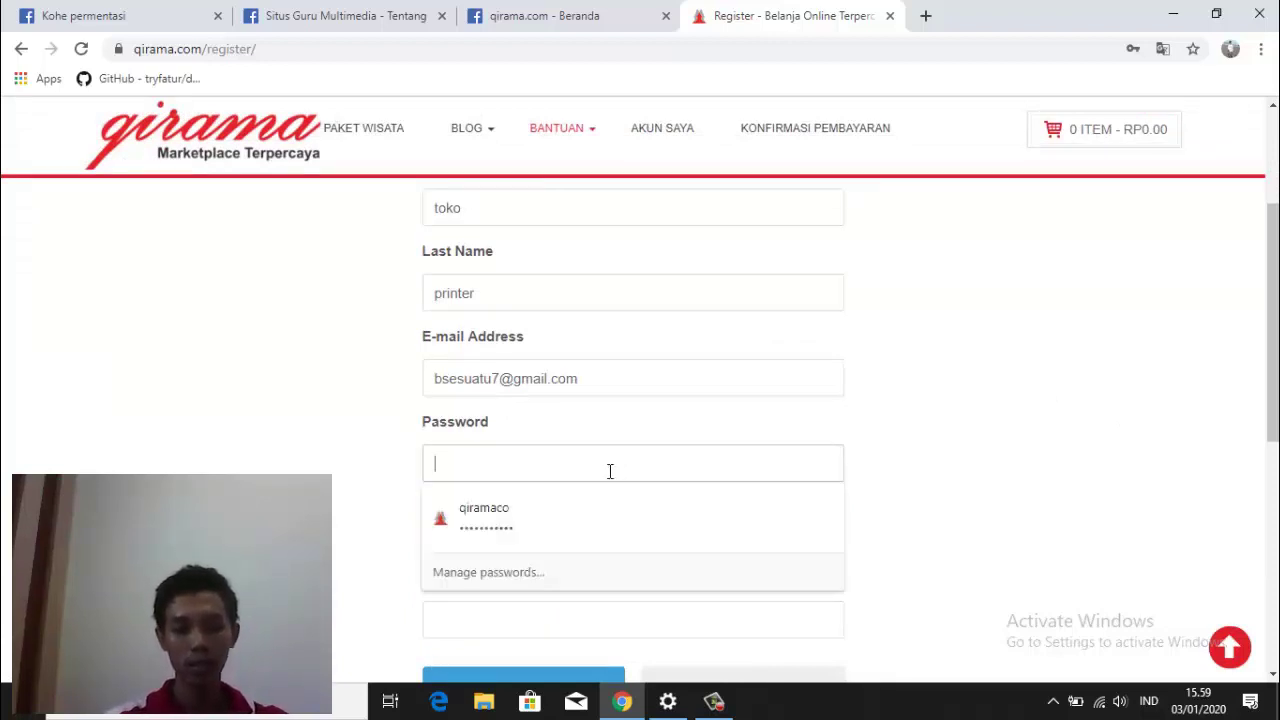
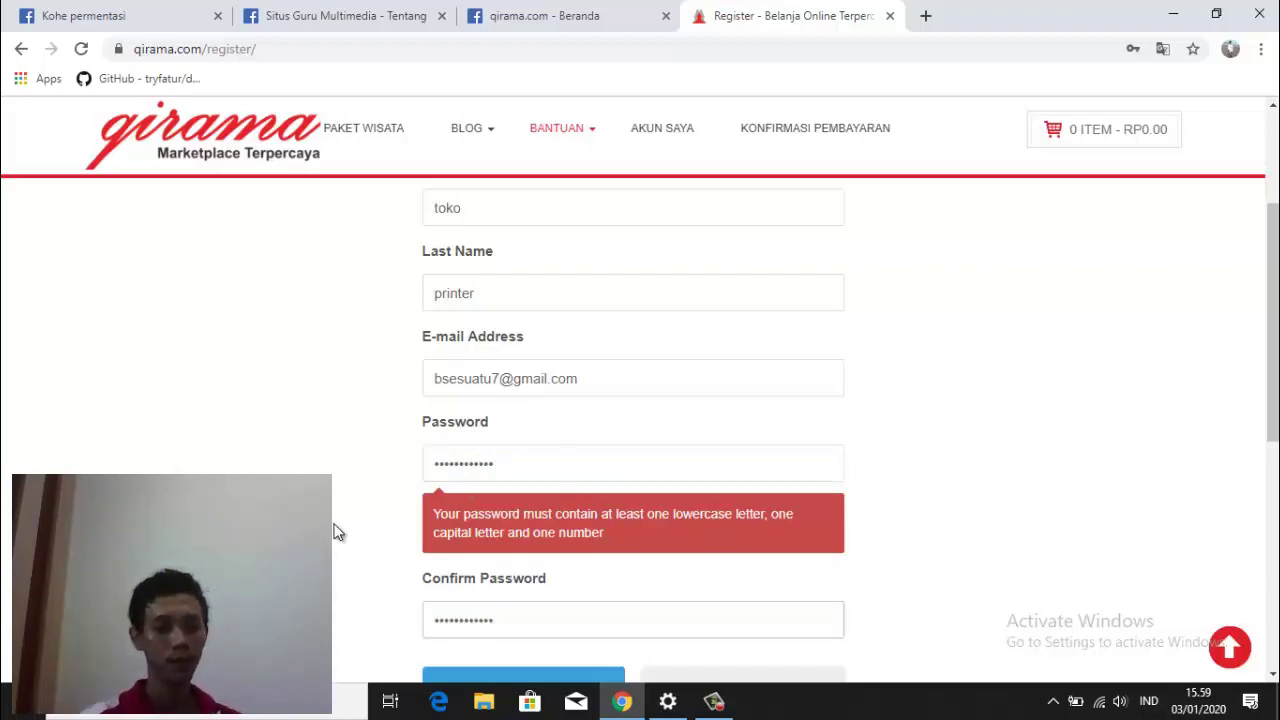
click(575, 678)
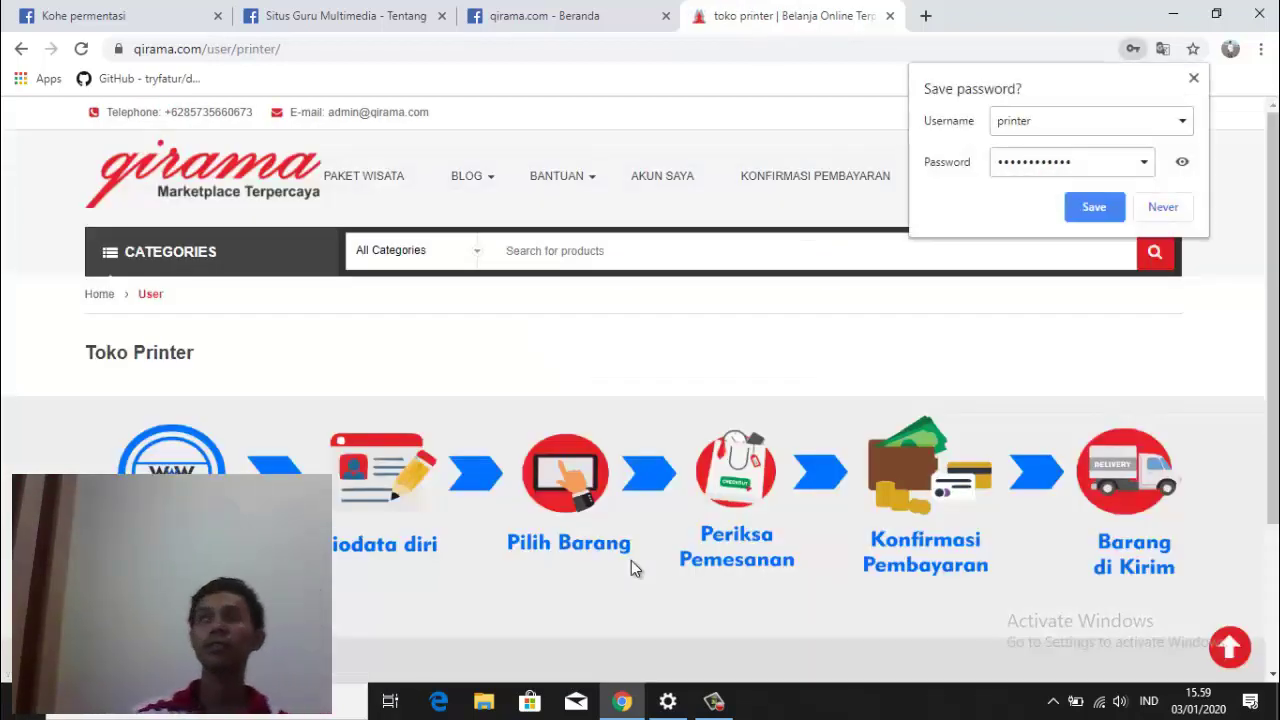
- Save the new password in the browser and load qirama.com/mlebu.php
click(1097, 206)
mouse_move(146, 316)
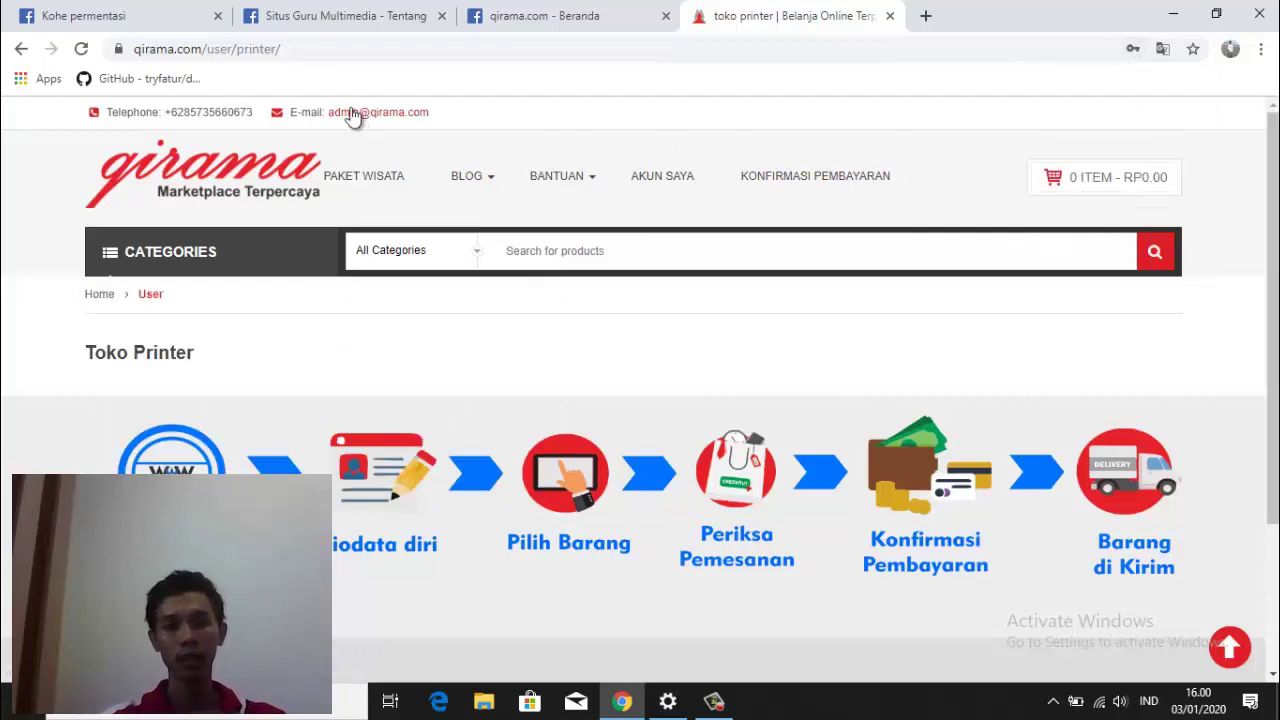
click(314, 55)
click(306, 49)
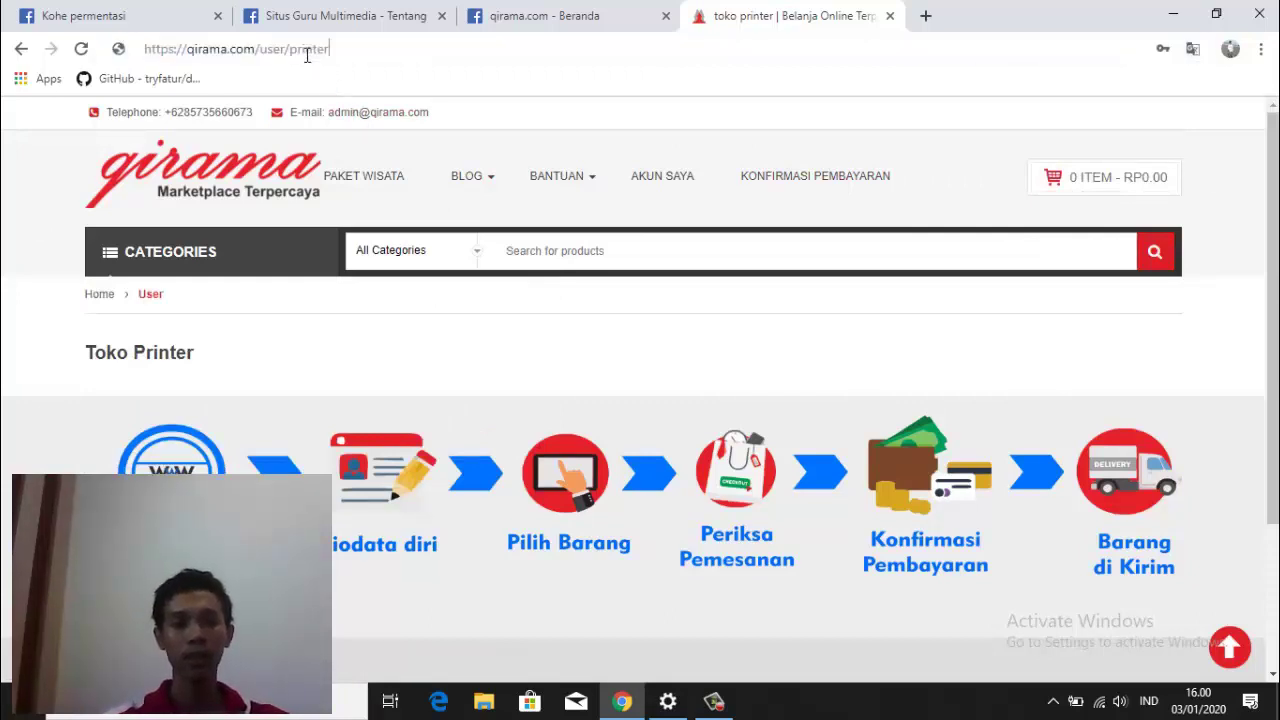
key(BackSpace)
key(BackSpace)
key(BackSpace)
key(BackSpace)
key(BackSpace)
key(BackSpace)
key(BackSpace)
key(BackSpace)
key(BackSpace)
key(BackSpace)
key(BackSpace)
key(BackSpace)
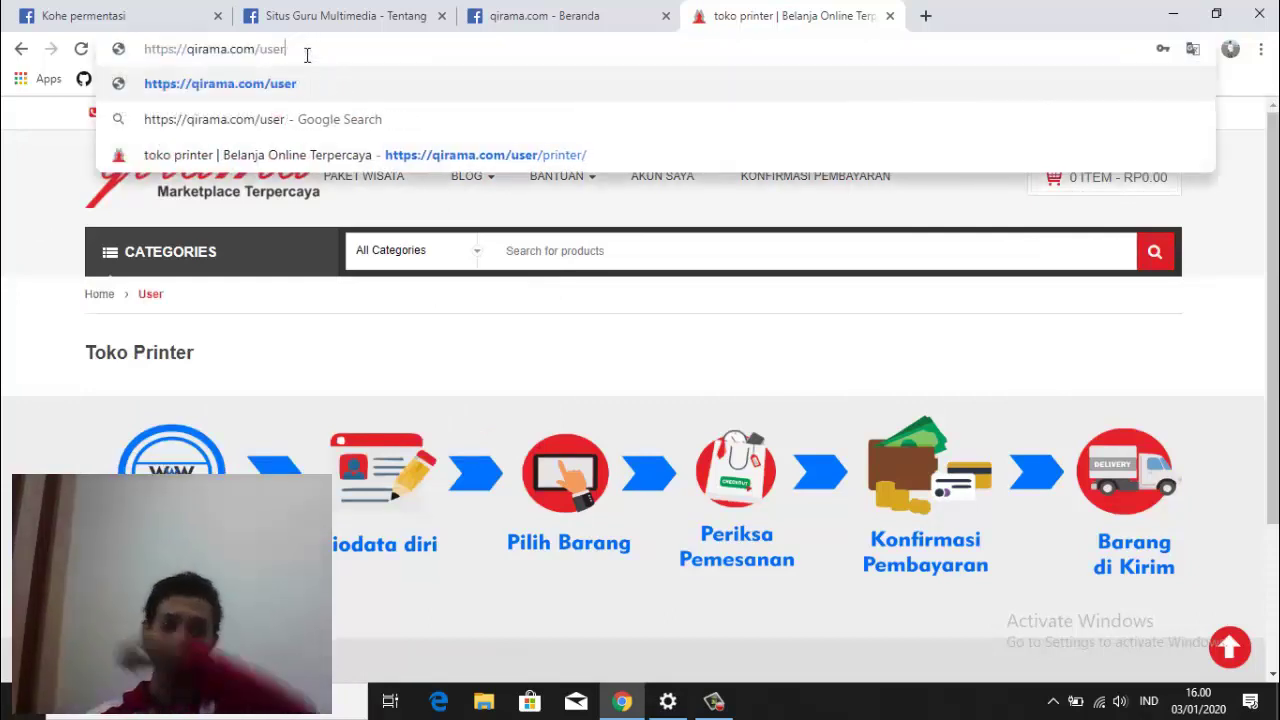
key(BackSpace)
text(mlebu.php)
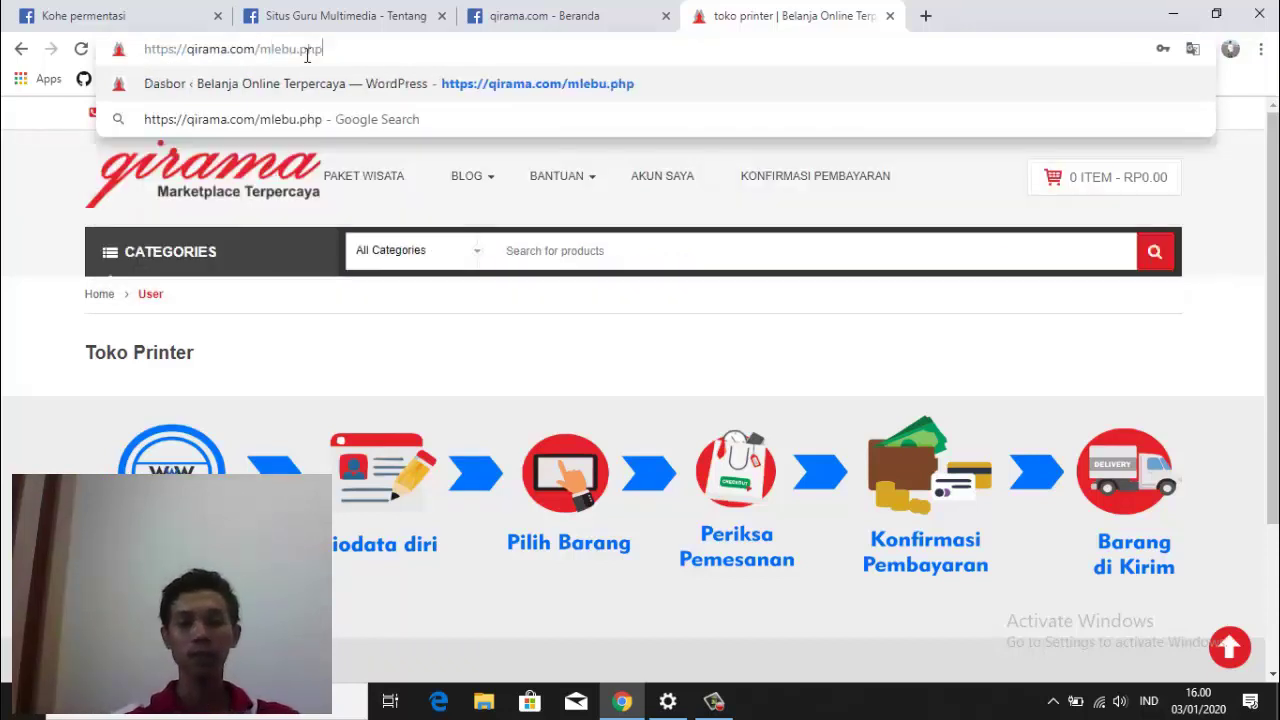
key(Return)
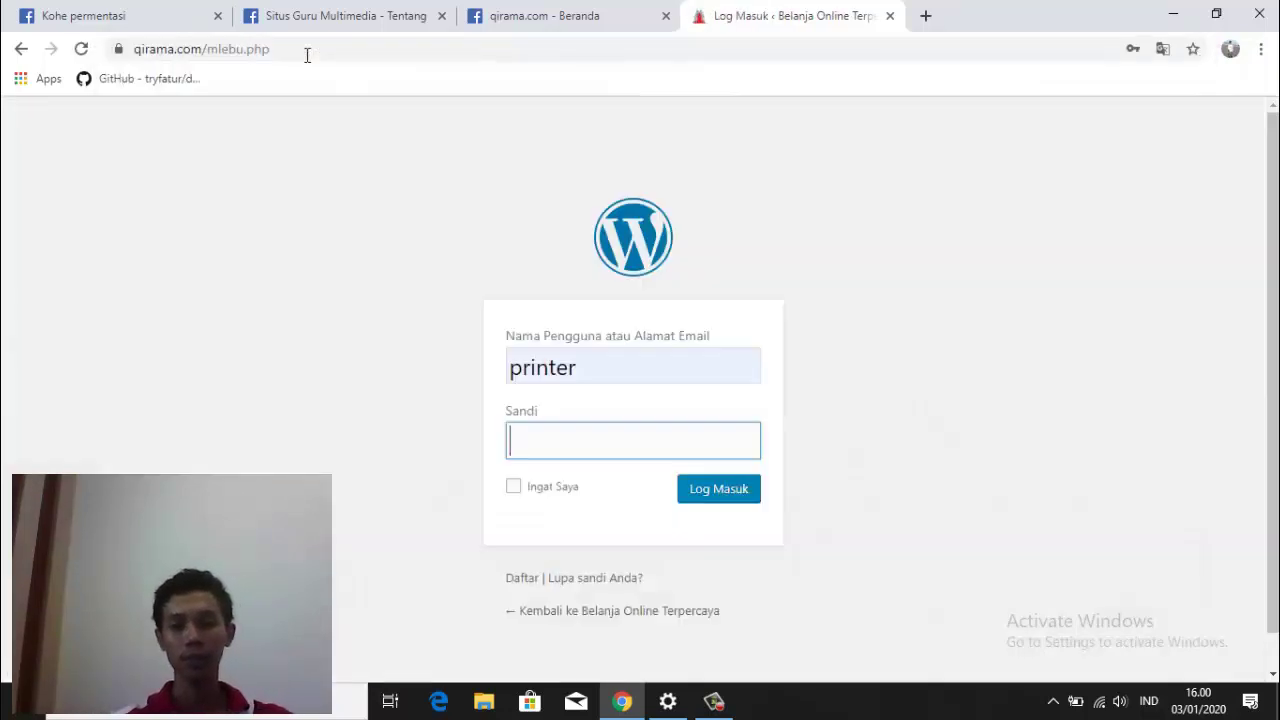
- Log in with the saved administrator credentials and open the Pengguna list
click(600, 446)
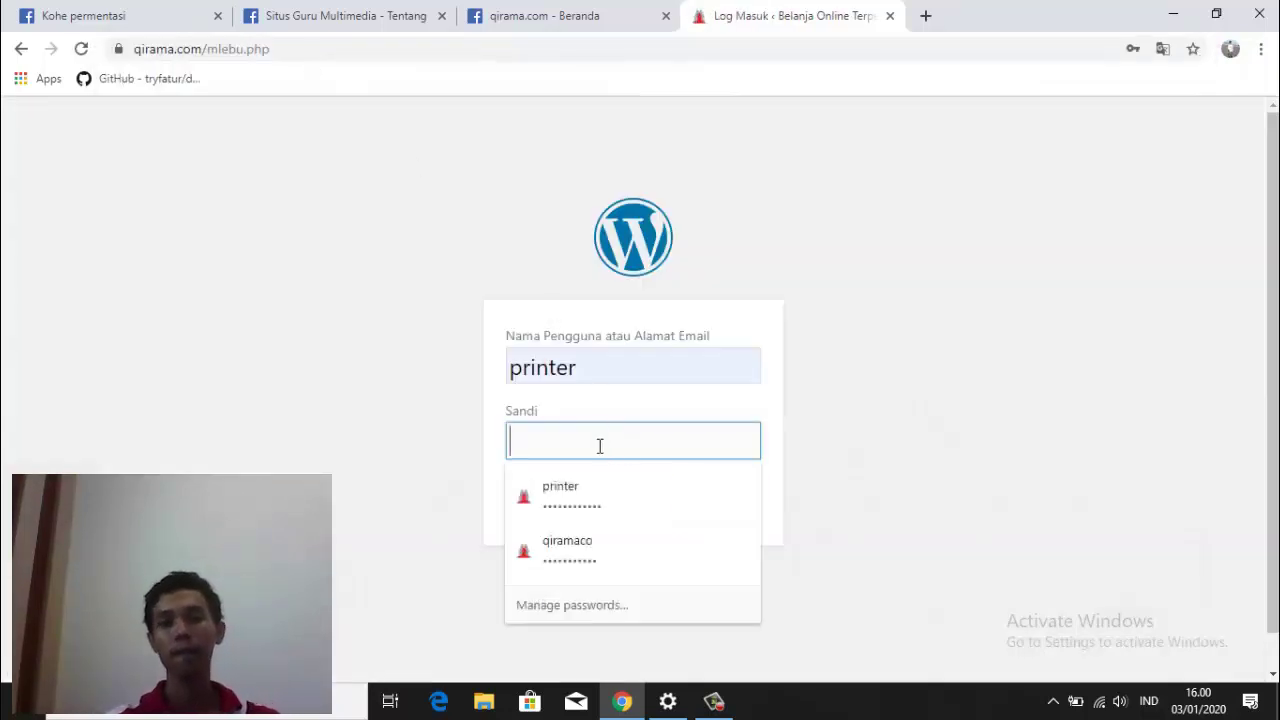
click(612, 383)
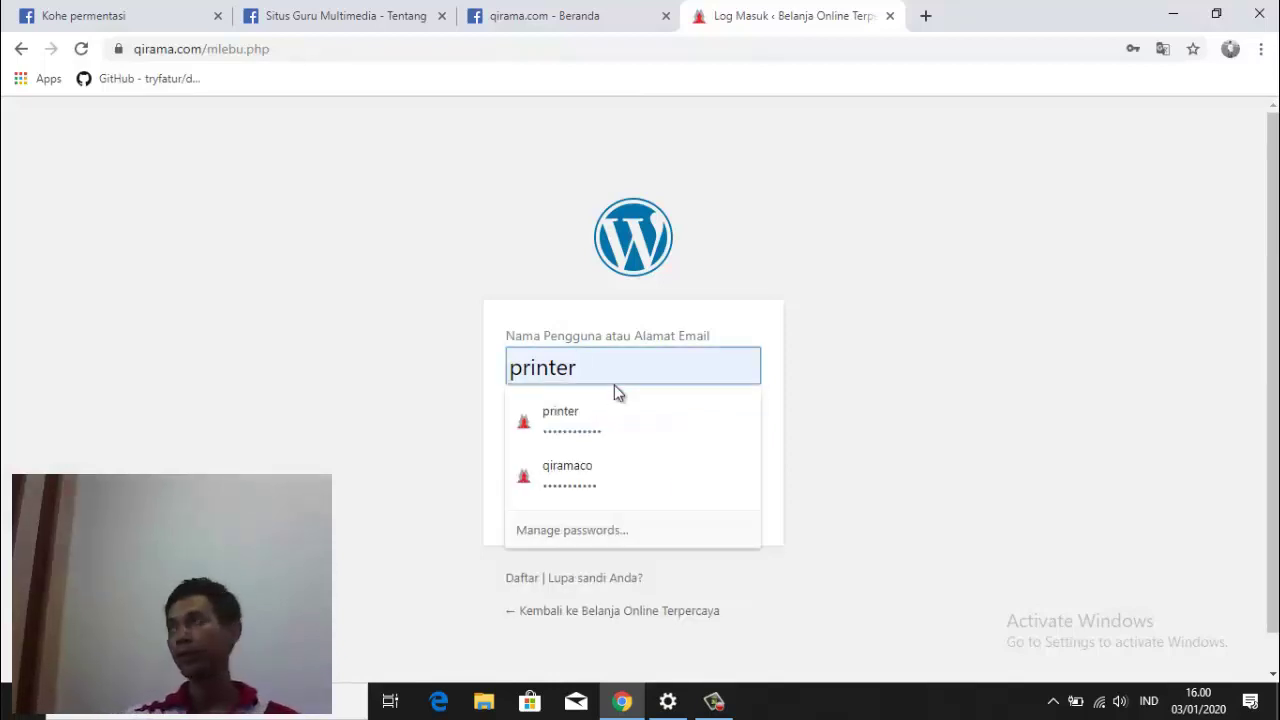
click(587, 489)
click(720, 503)
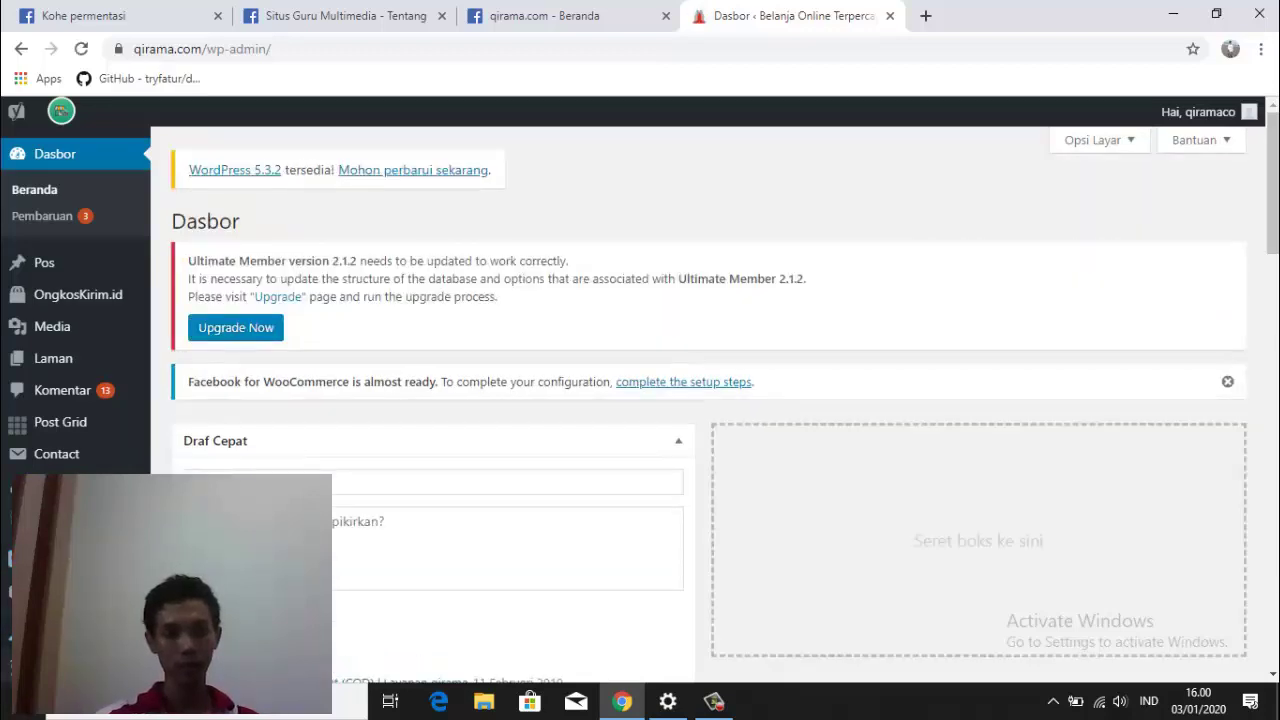
scroll(1018, 385, down, 5)
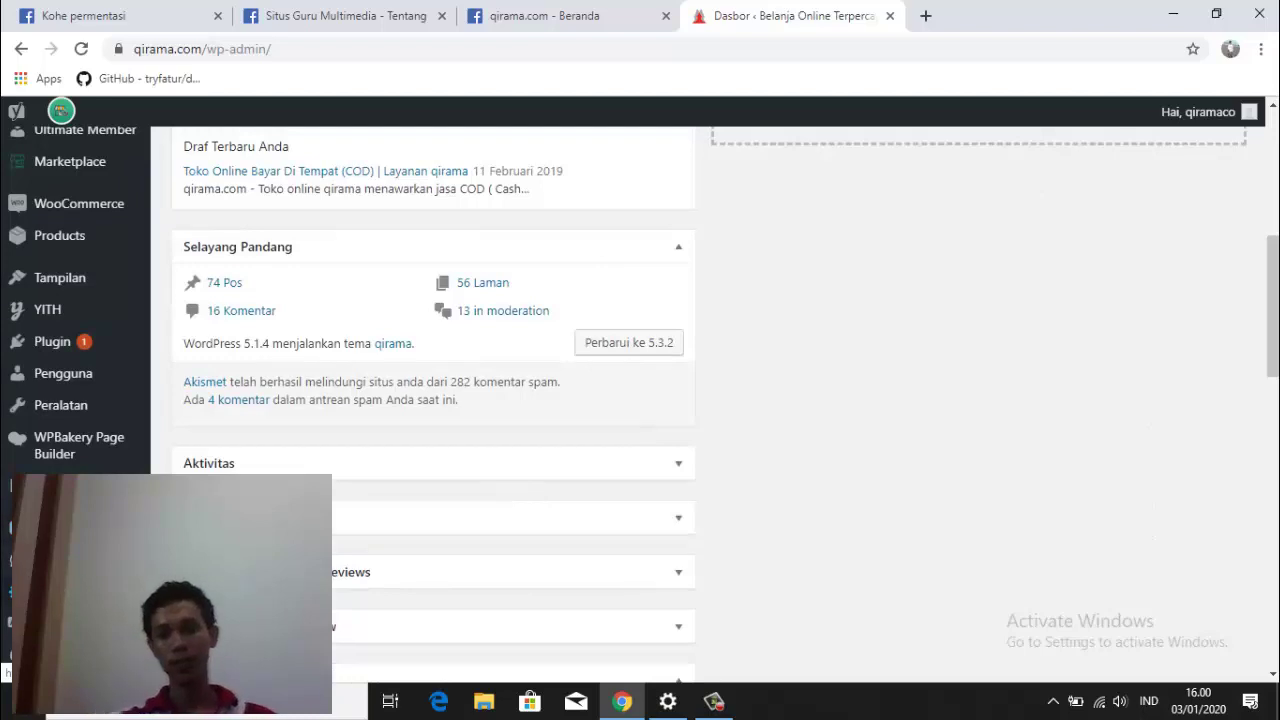
click(57, 376)
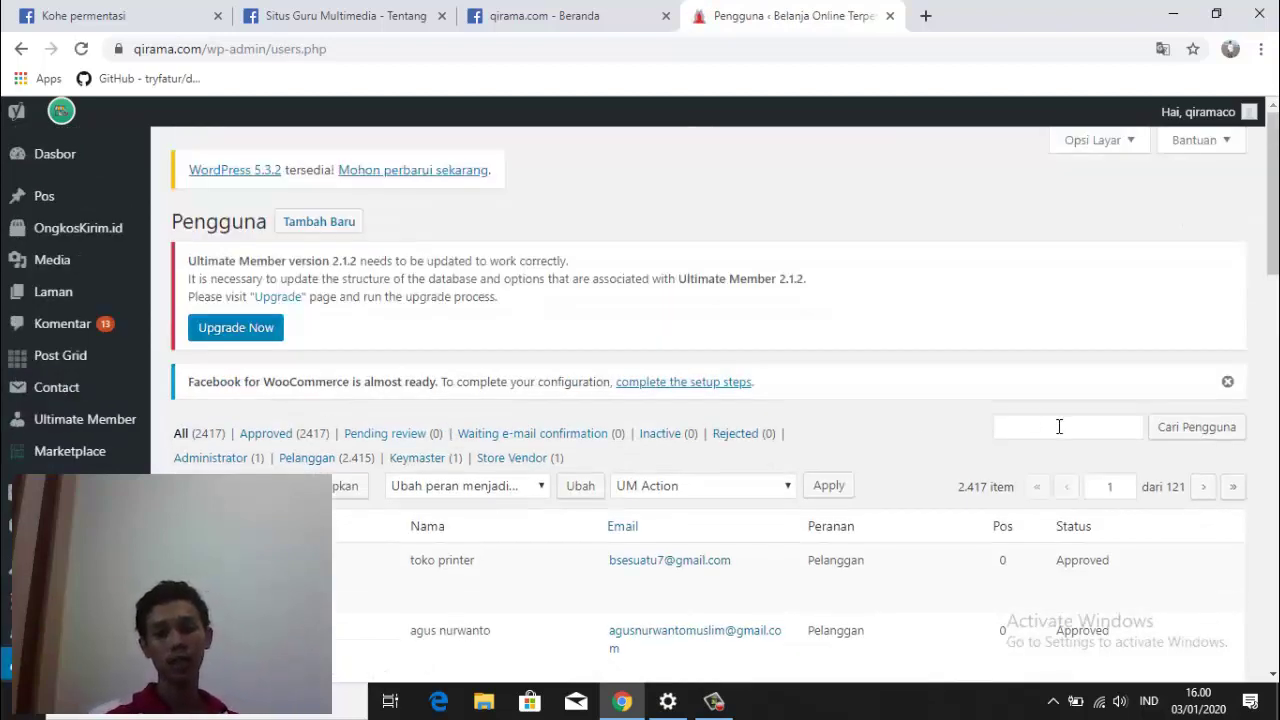
- Open the Sunting page for user 'printer' from the users list
click(1059, 426)
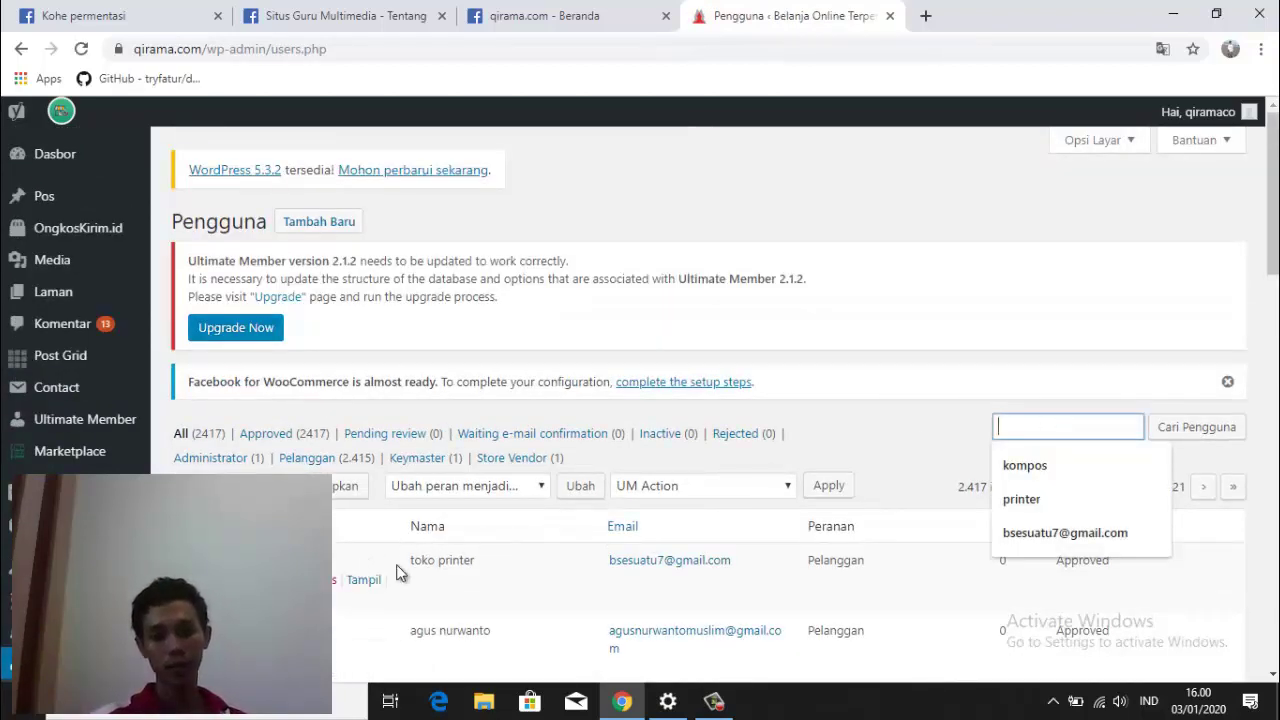
click(864, 405)
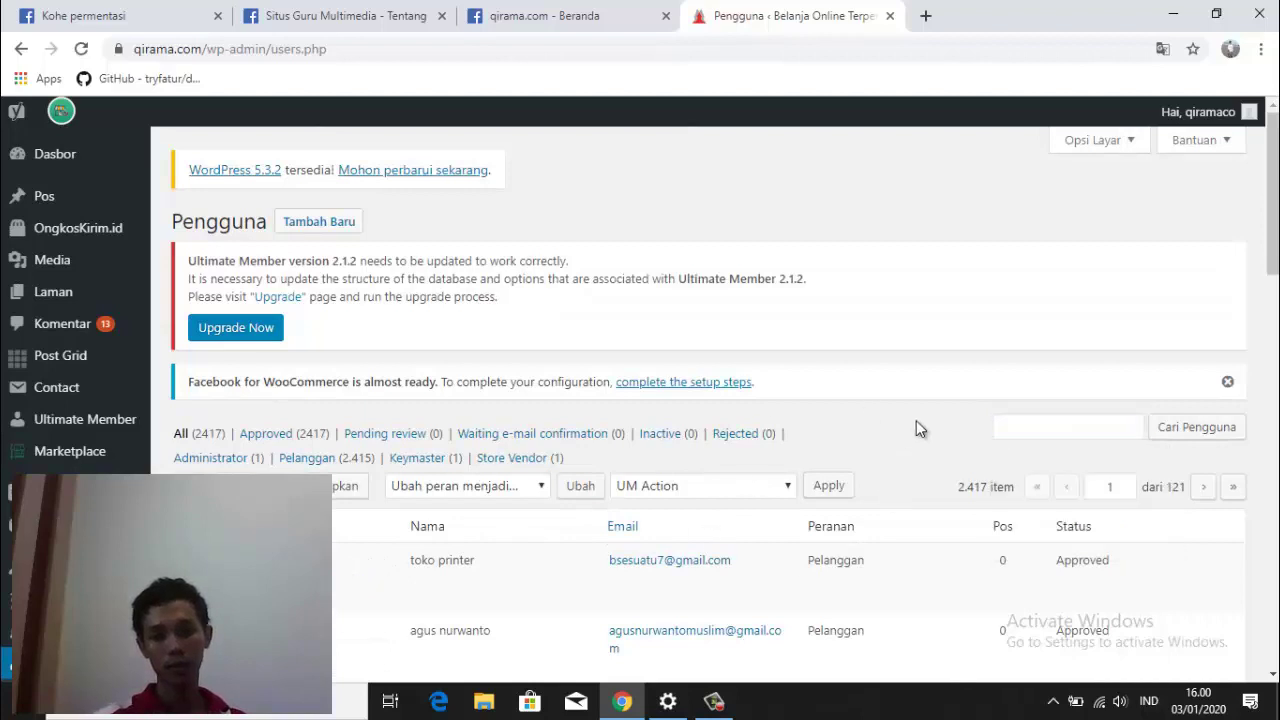
scroll(916, 428, down, 2)
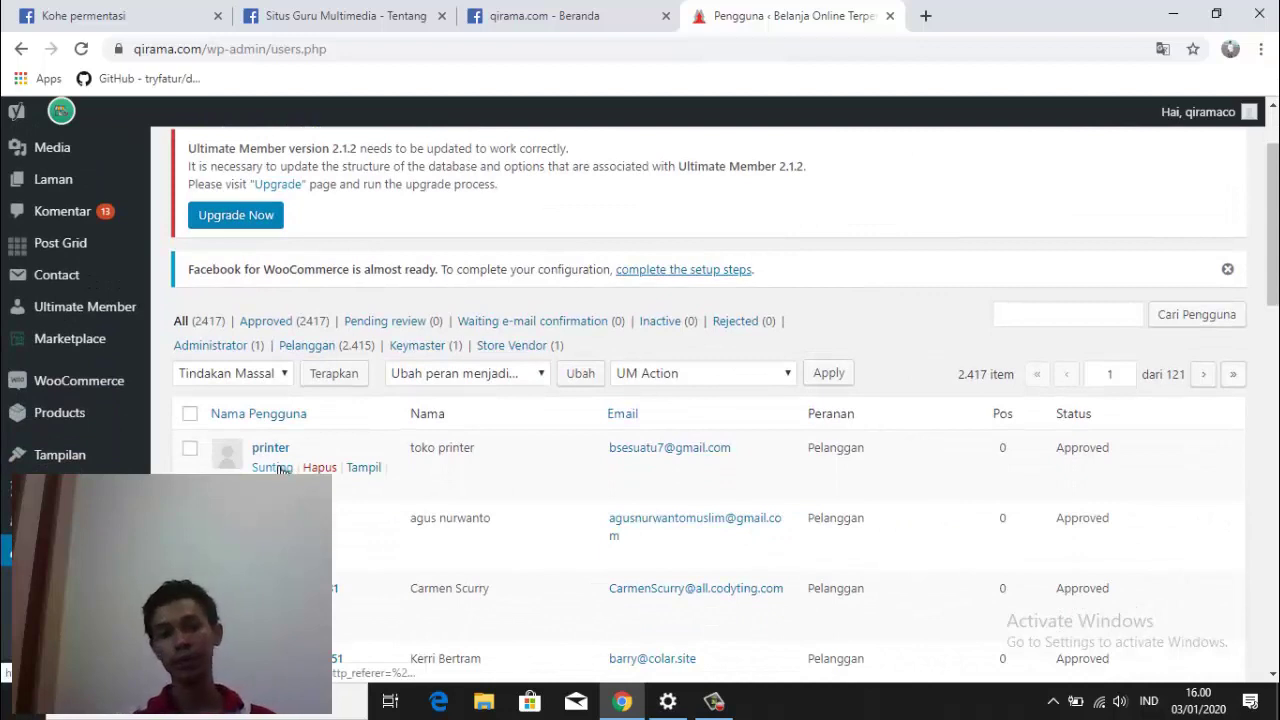
click(282, 468)
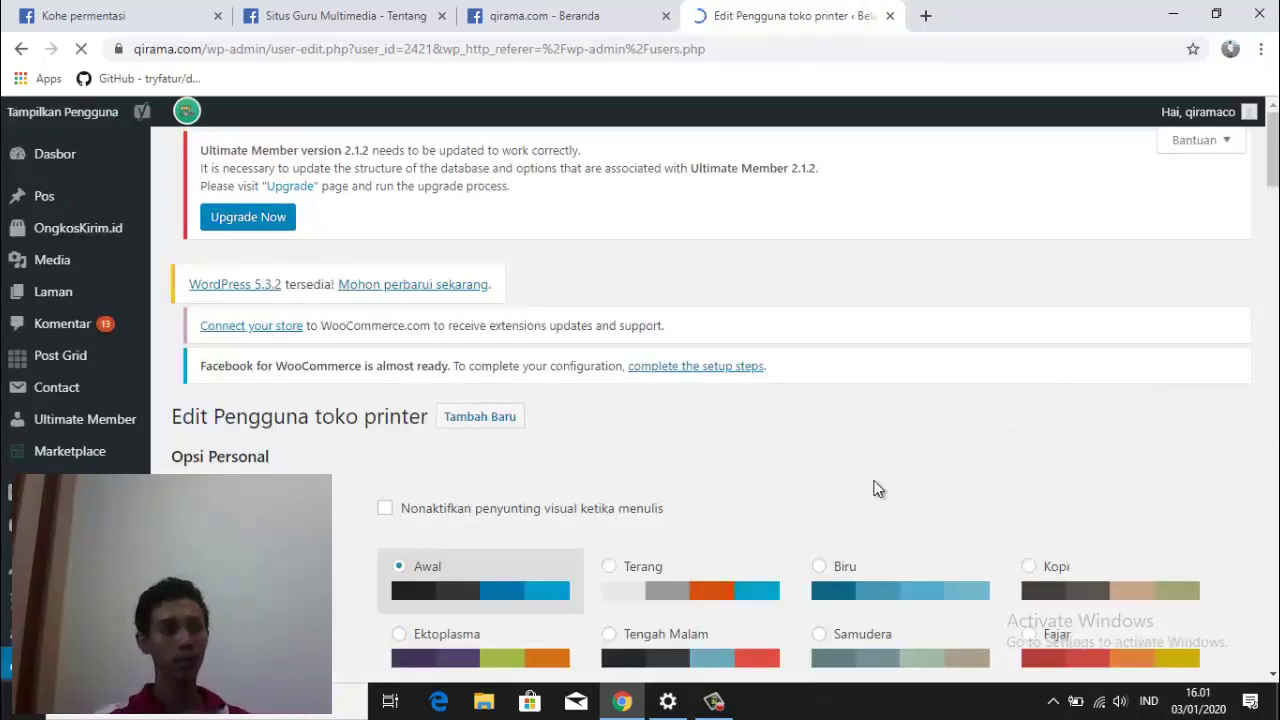
- Change the Peranan dropdown from Pelanggan to Store Vendor
scroll(875, 488, down, 4)
scroll(875, 488, down, 1)
scroll(875, 488, down, 2)
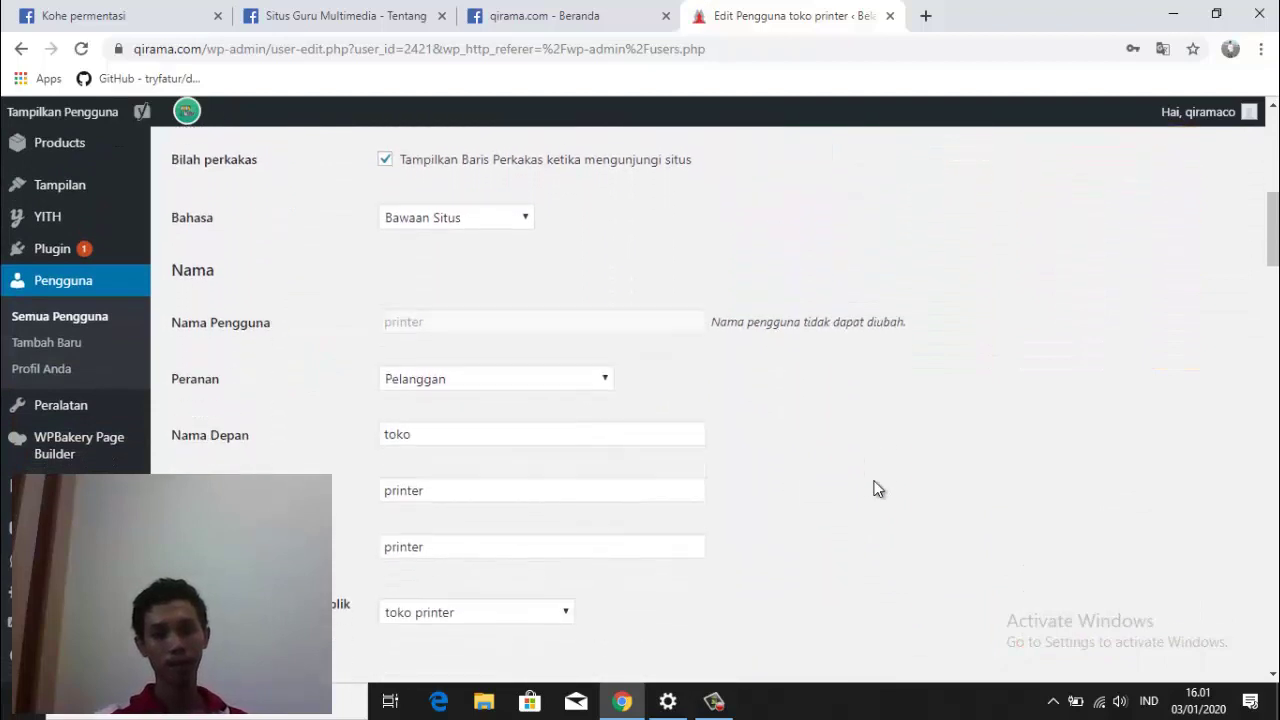
click(565, 390)
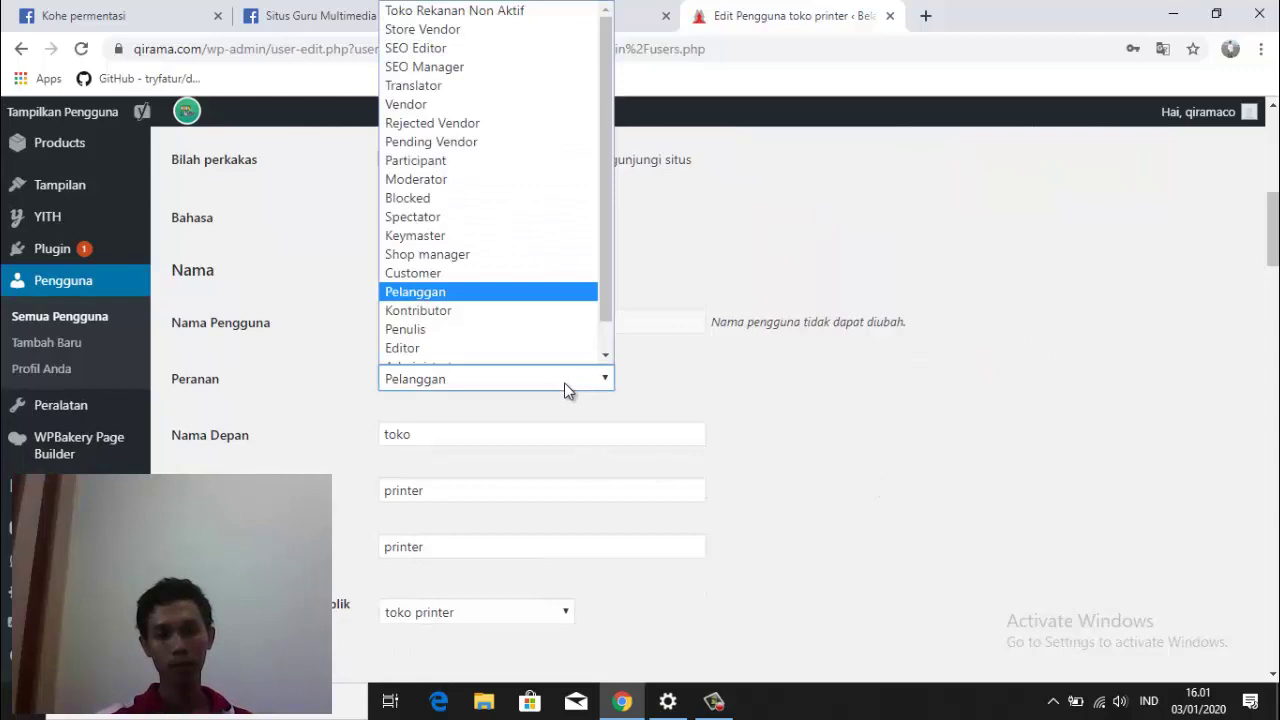
click(562, 382)
click(578, 388)
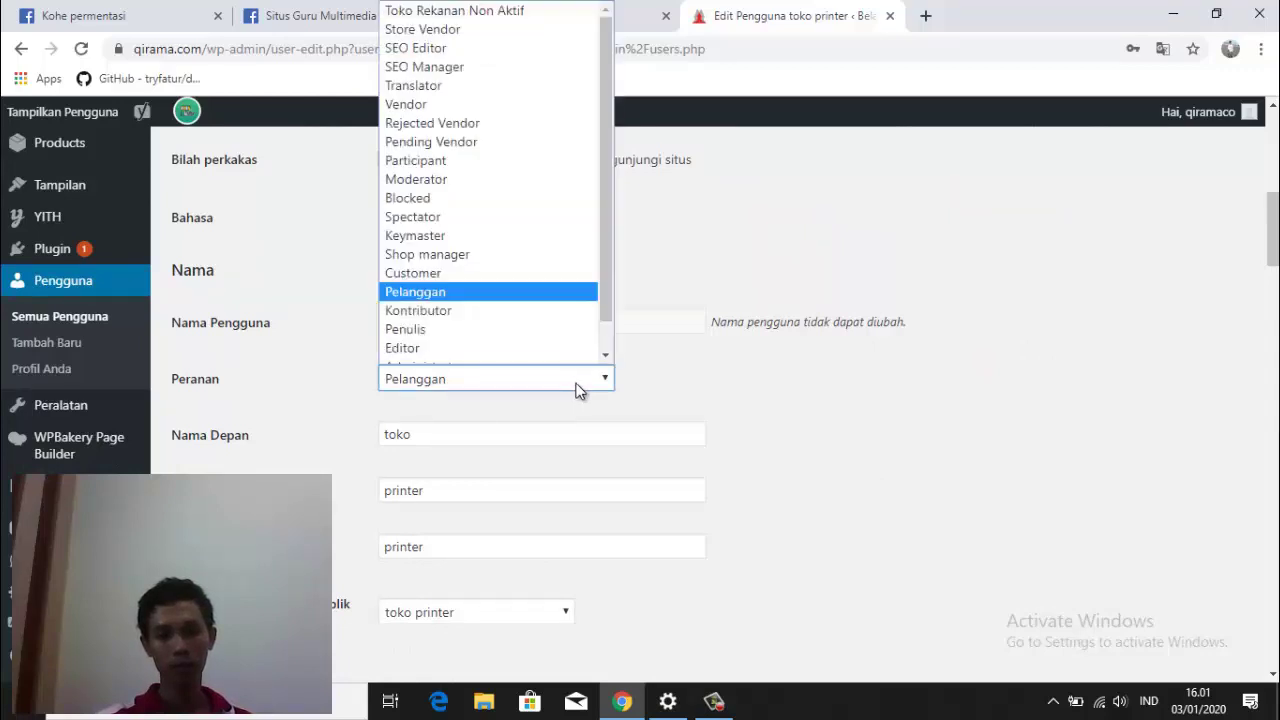
scroll(475, 337, down, 1)
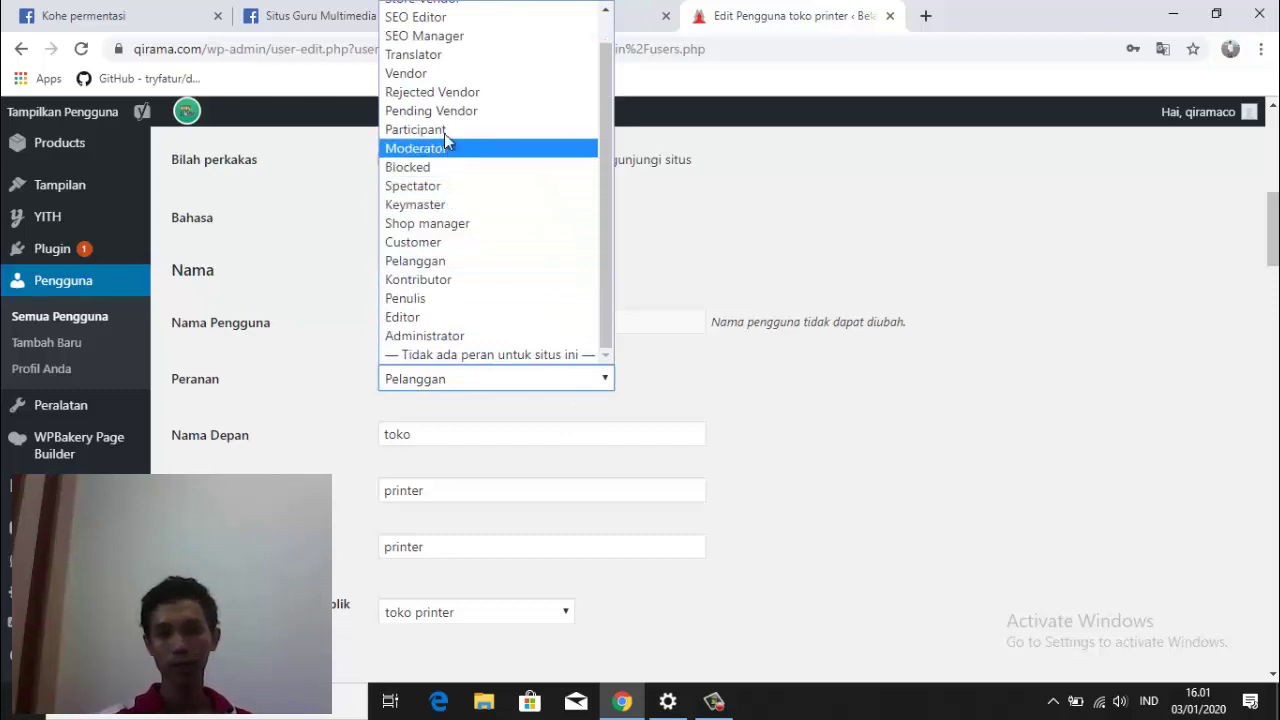
key(Up)
key(Up)
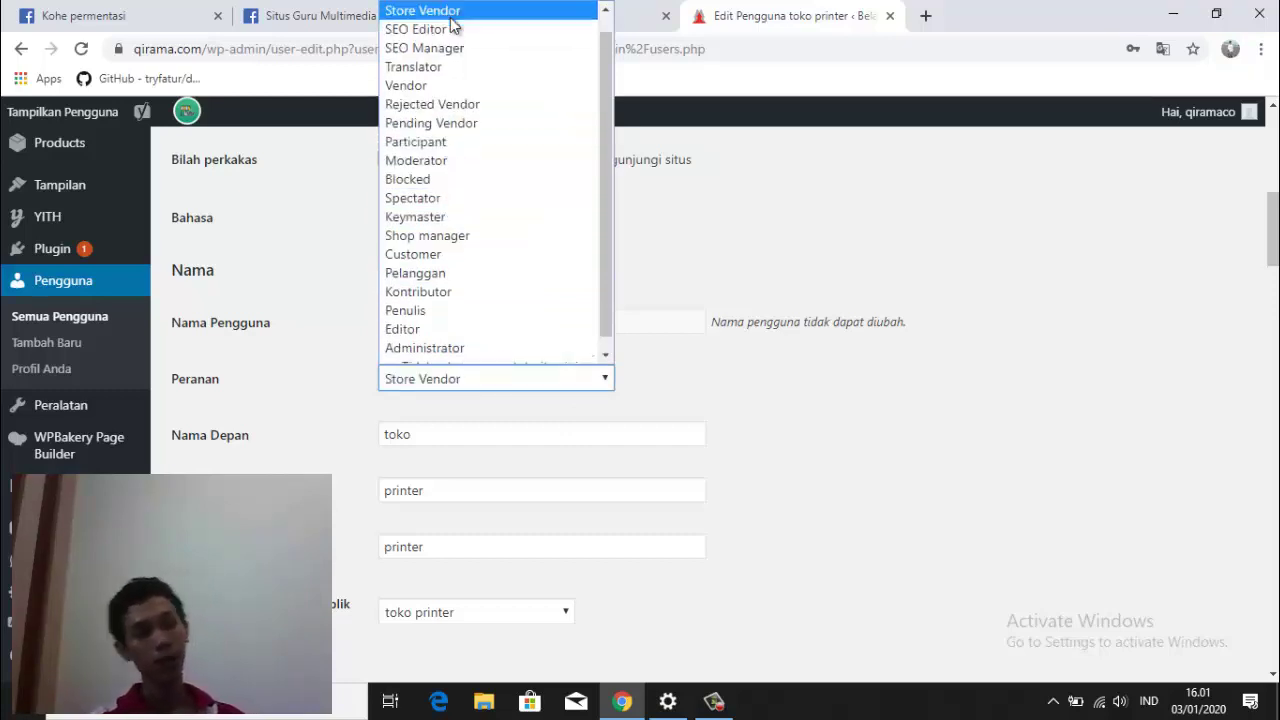
key(Down)
click(452, 22)
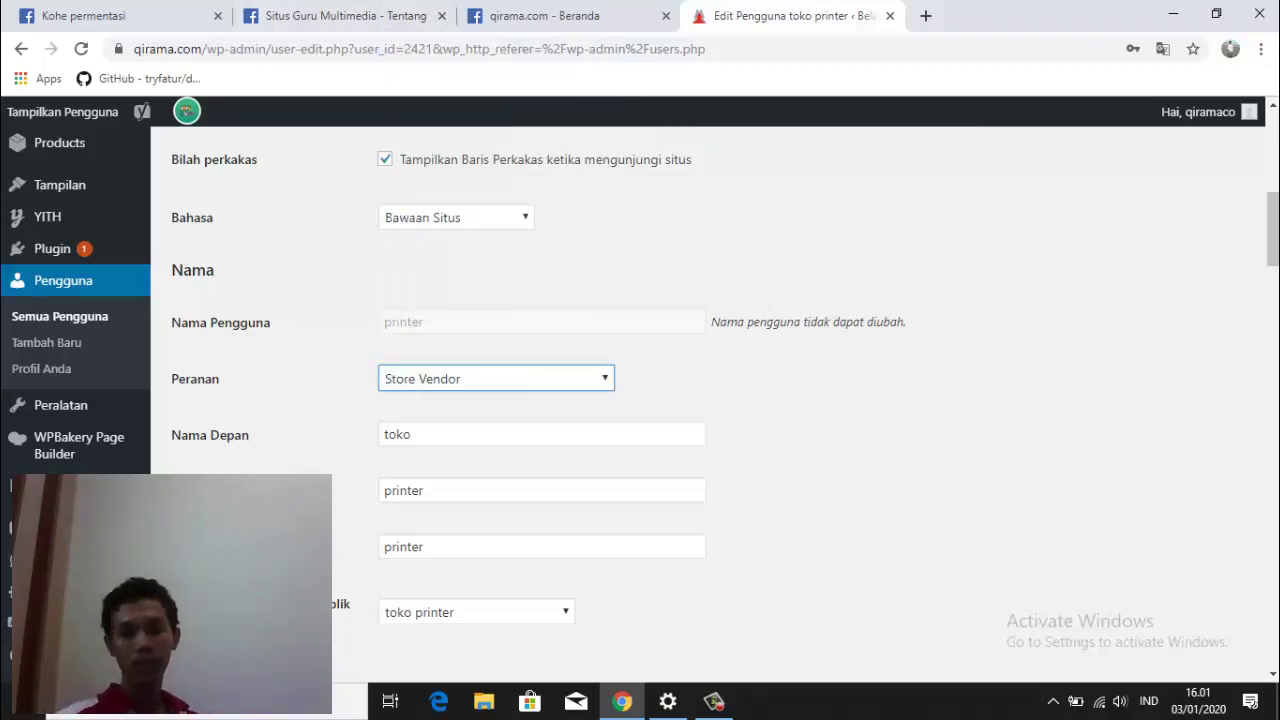
- Save the toko printer profile with the new role
scroll(1274, 587, down, 5)
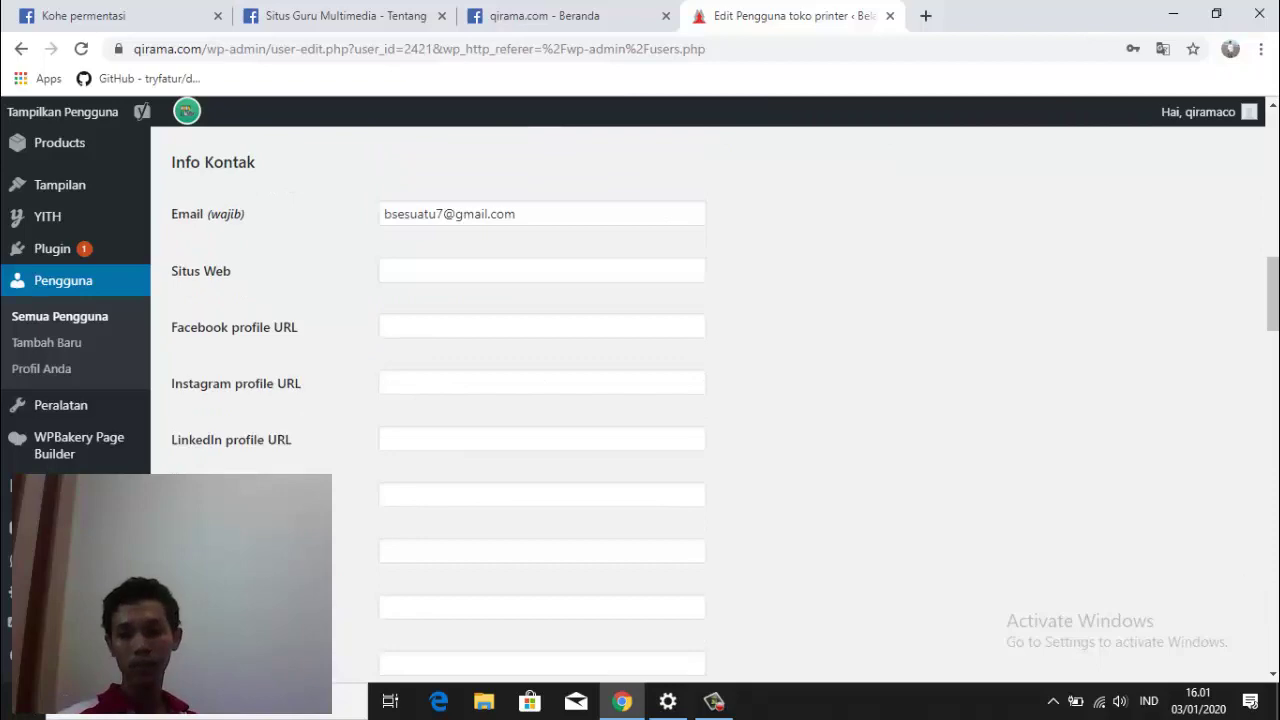
scroll(726, 407, down, 10)
scroll(1233, 613, down, 10)
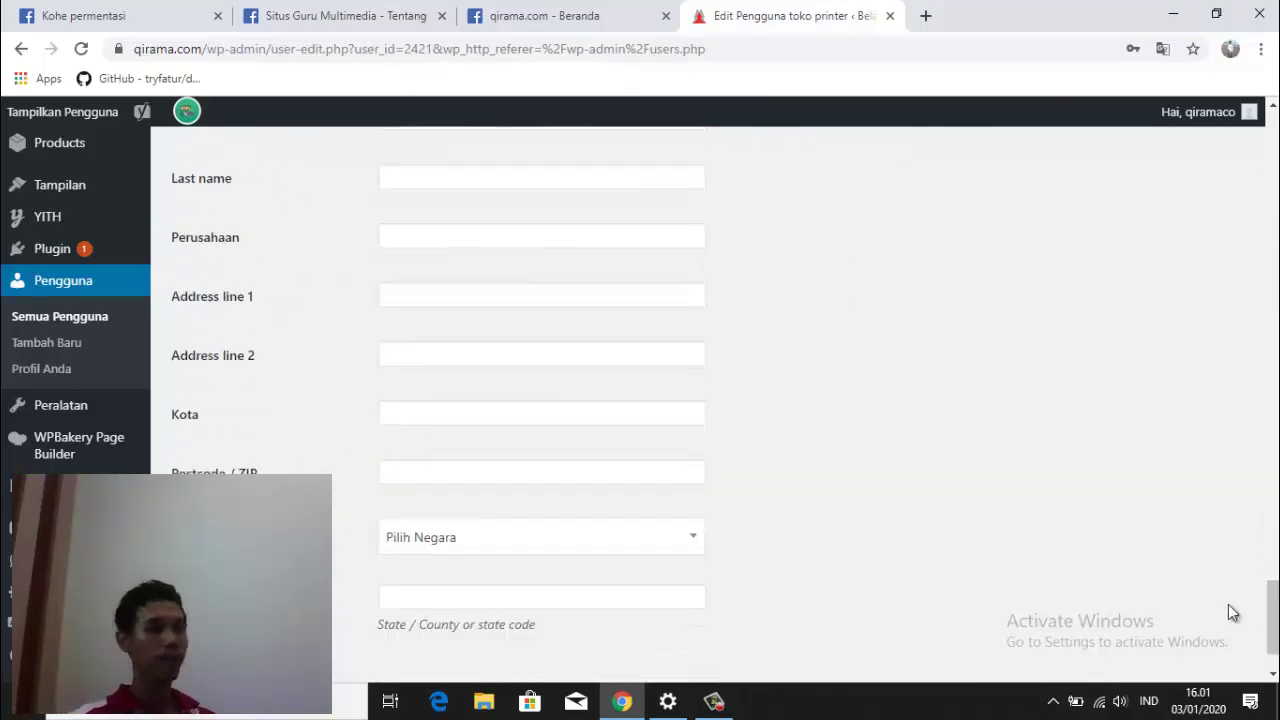
scroll(617, 647, down, 1)
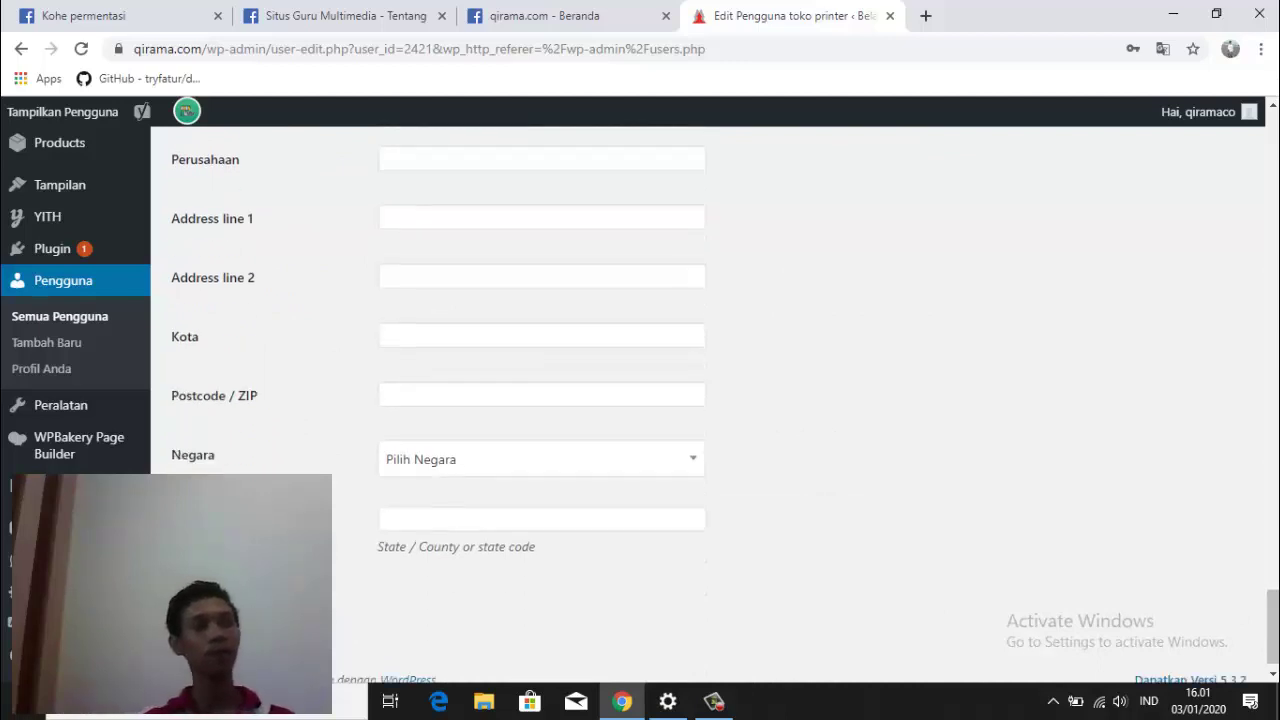
key(Return)
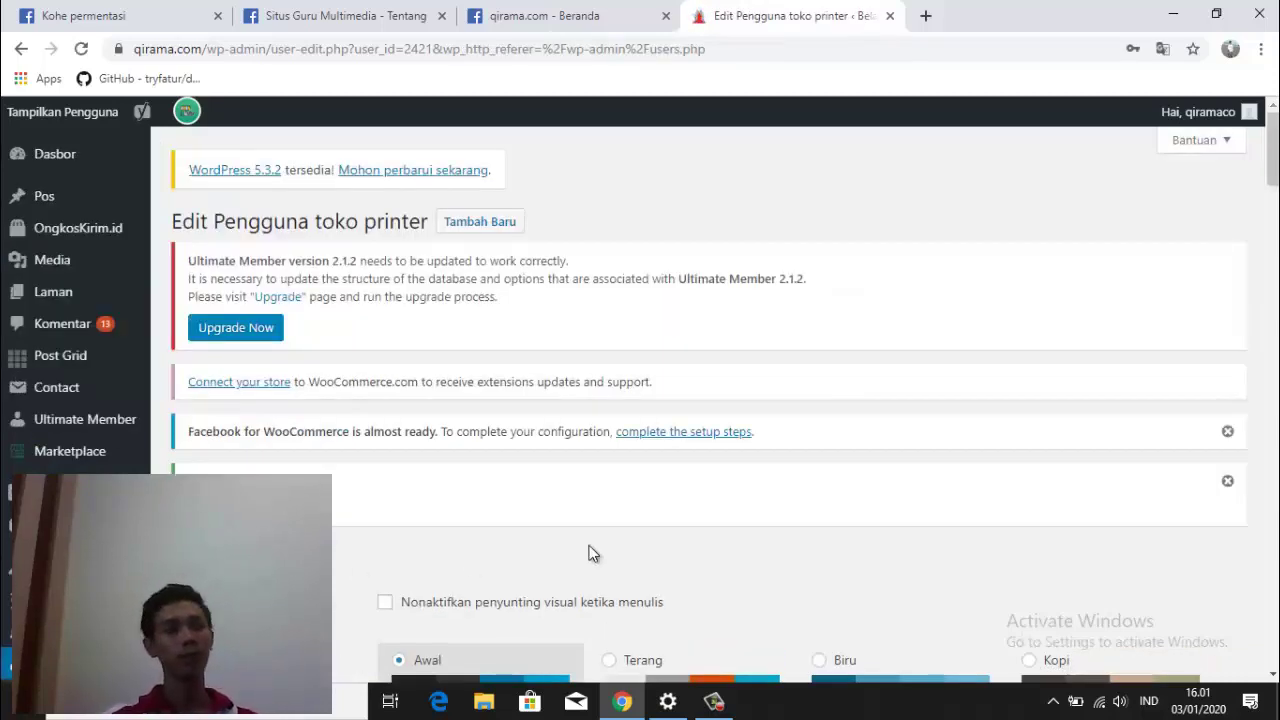
- Log out of the admin via the Hai account menu and load the qirama.com storefront homepage
mouse_move(1200, 112)
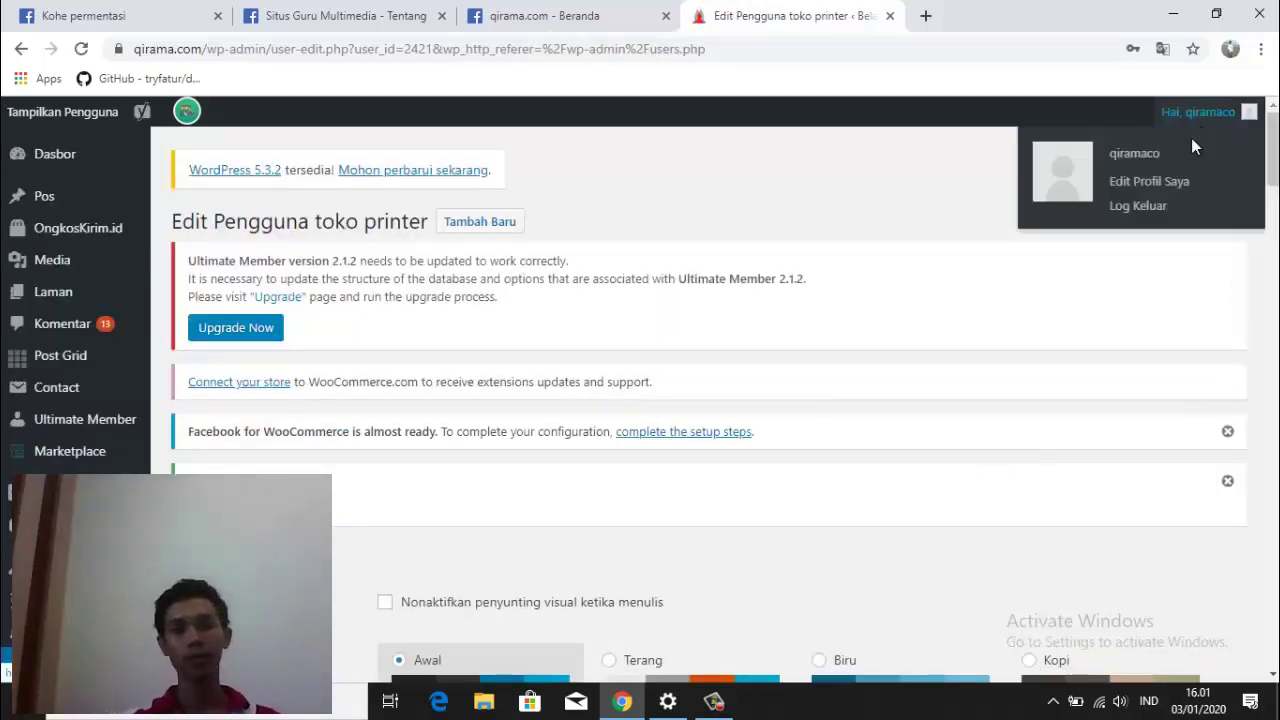
click(1137, 207)
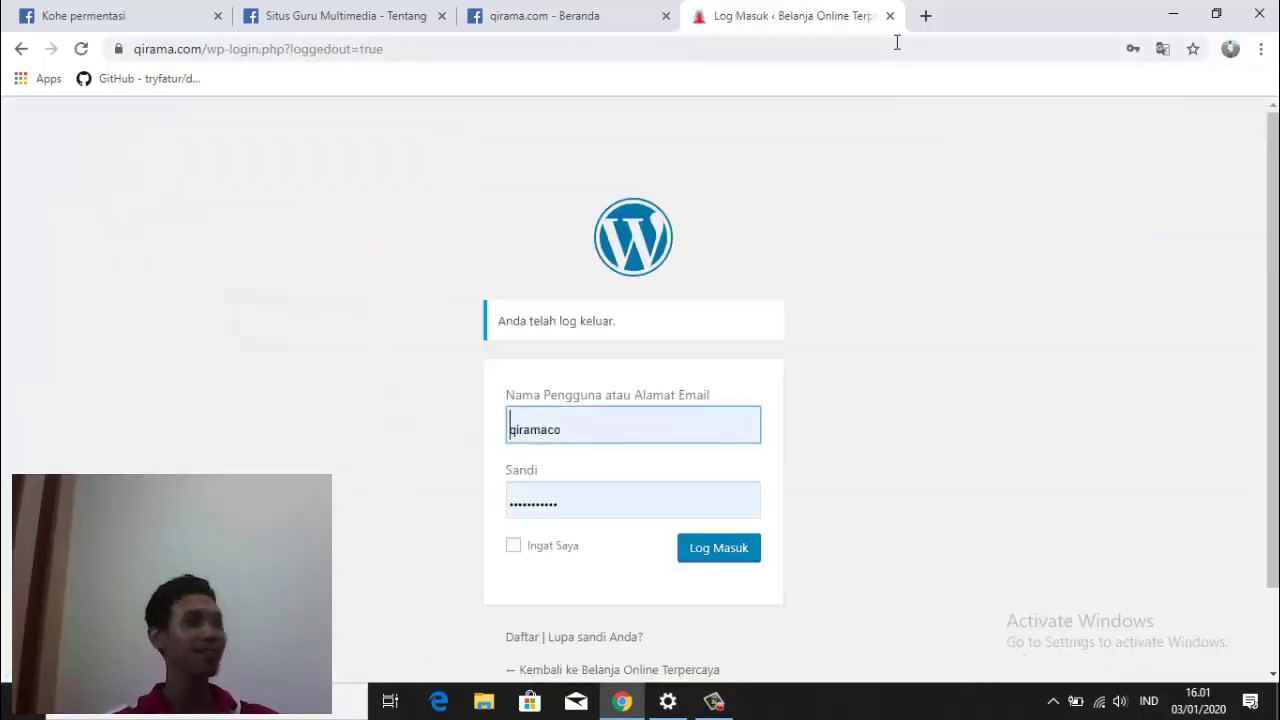
click(777, 56)
key(BackSpace)
key(BackSpace)
key(BackSpace)
key(BackSpace)
key(BackSpace)
key(BackSpace)
key(BackSpace)
key(BackSpace)
key(BackSpace)
key(BackSpace)
key(BackSpace)
key(BackSpace)
key(BackSpace)
key(BackSpace)
key(BackSpace)
key(BackSpace)
key(BackSpace)
key(BackSpace)
key(BackSpace)
key(BackSpace)
key(BackSpace)
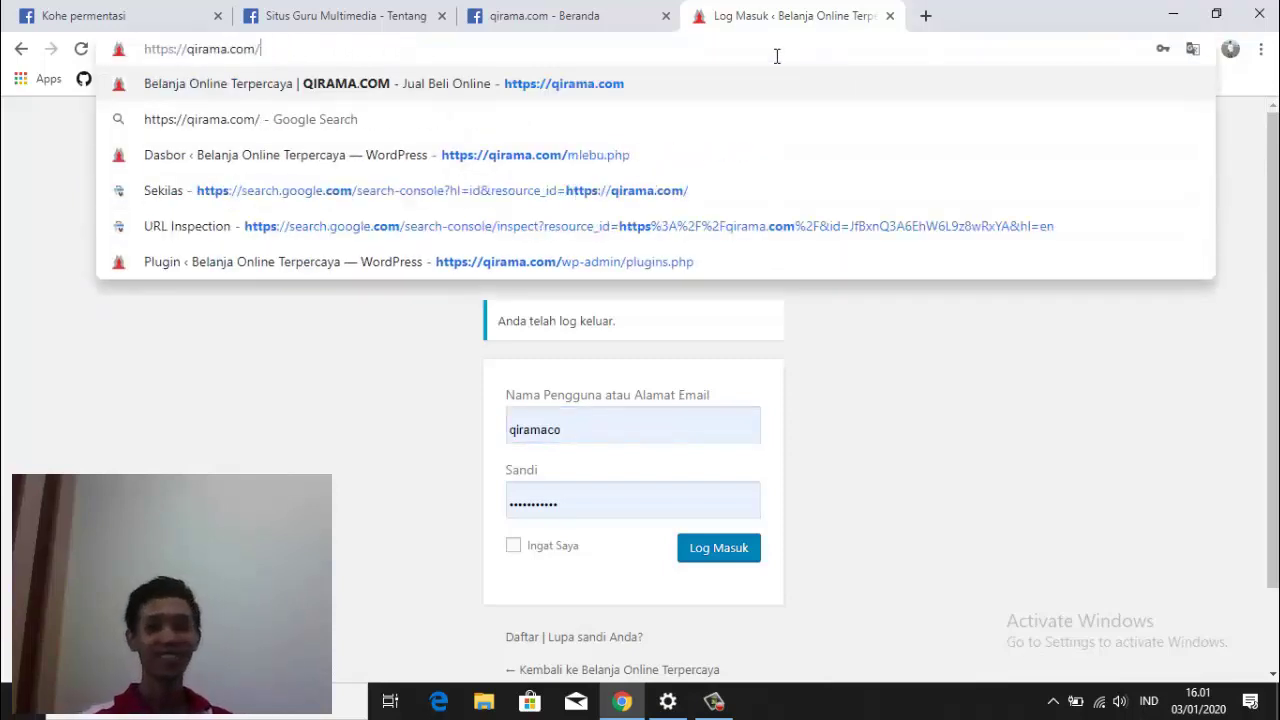
key(Return)
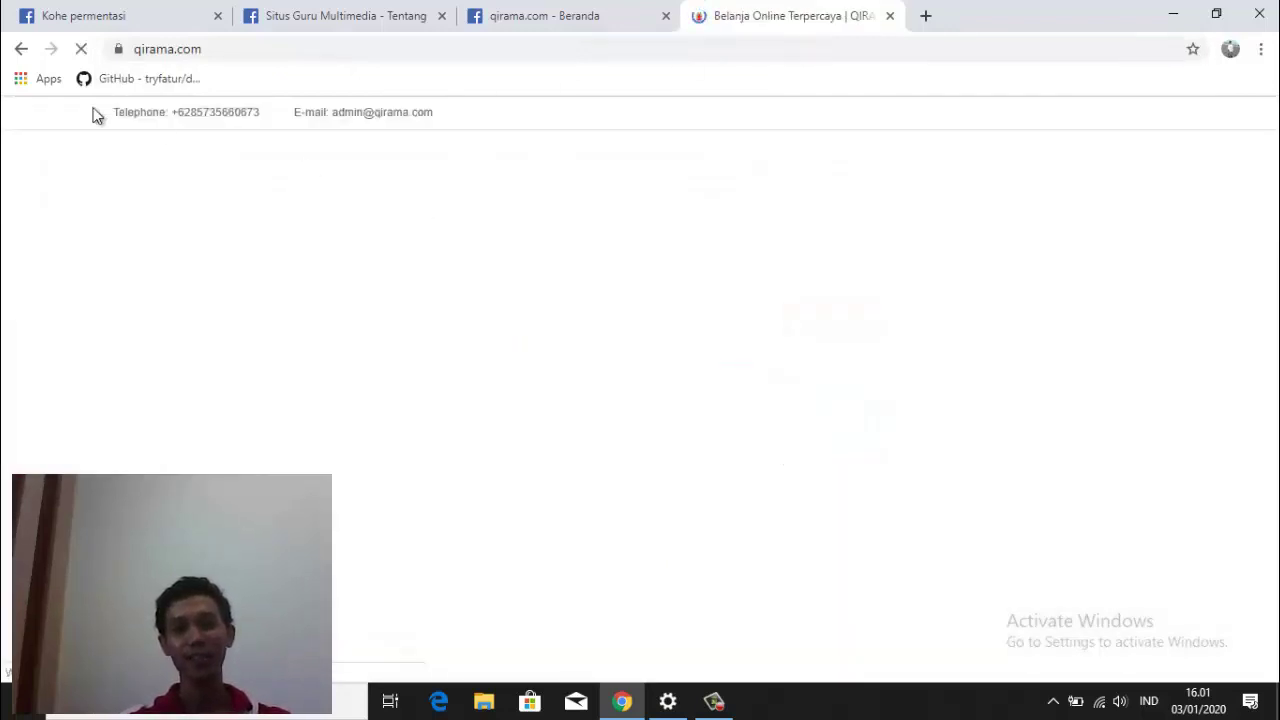
- Return to the wp-login page and sign back in with Log Masuk to reach Dasbor
click(21, 50)
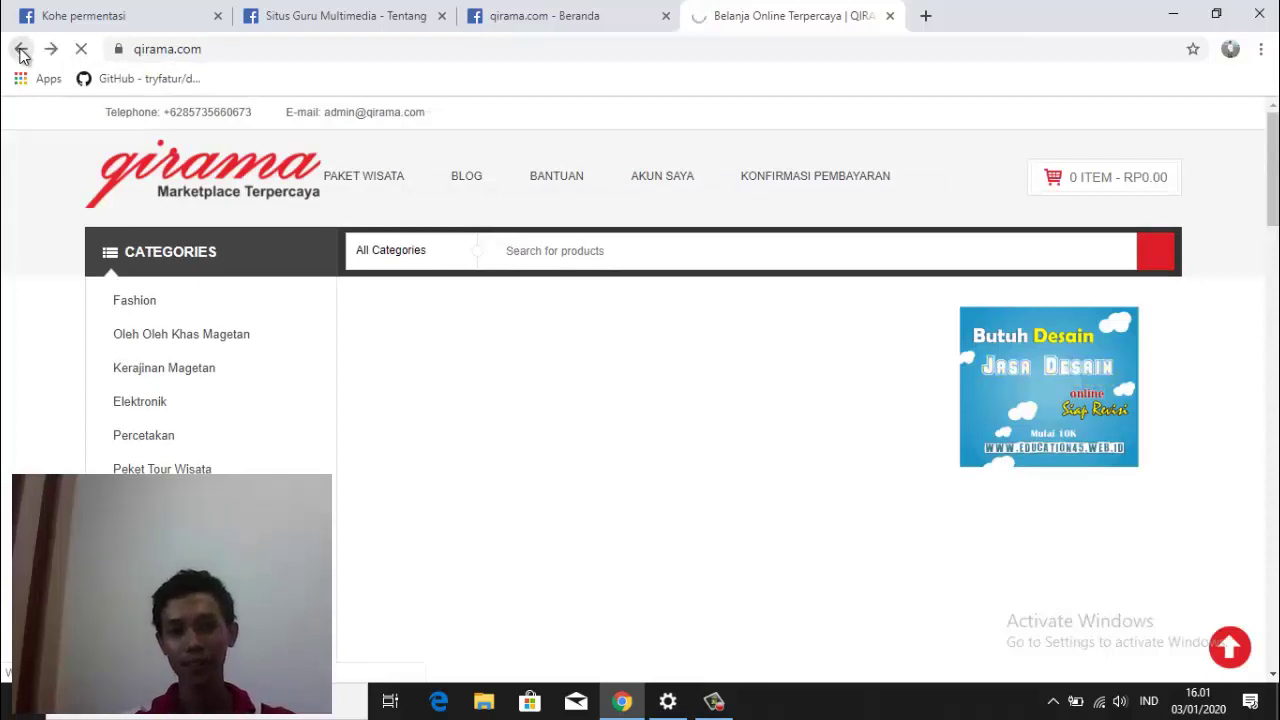
right_click(21, 50)
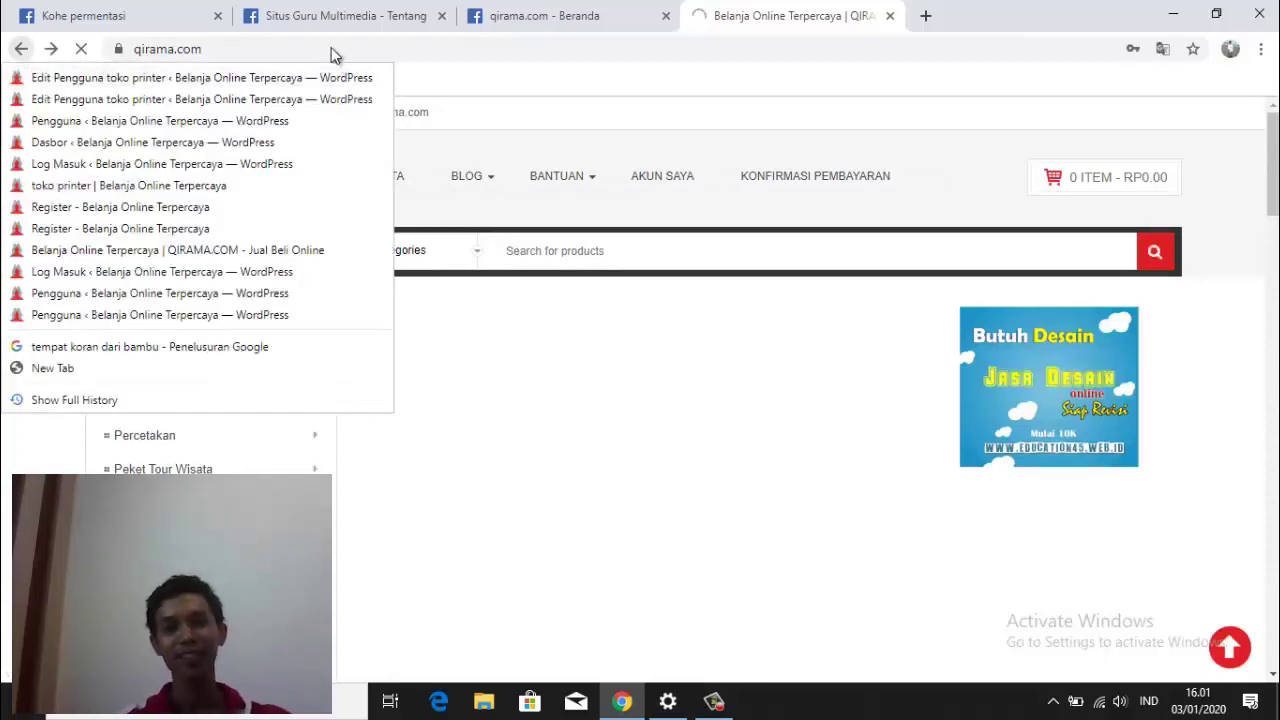
click(330, 45)
key(alt+Right)
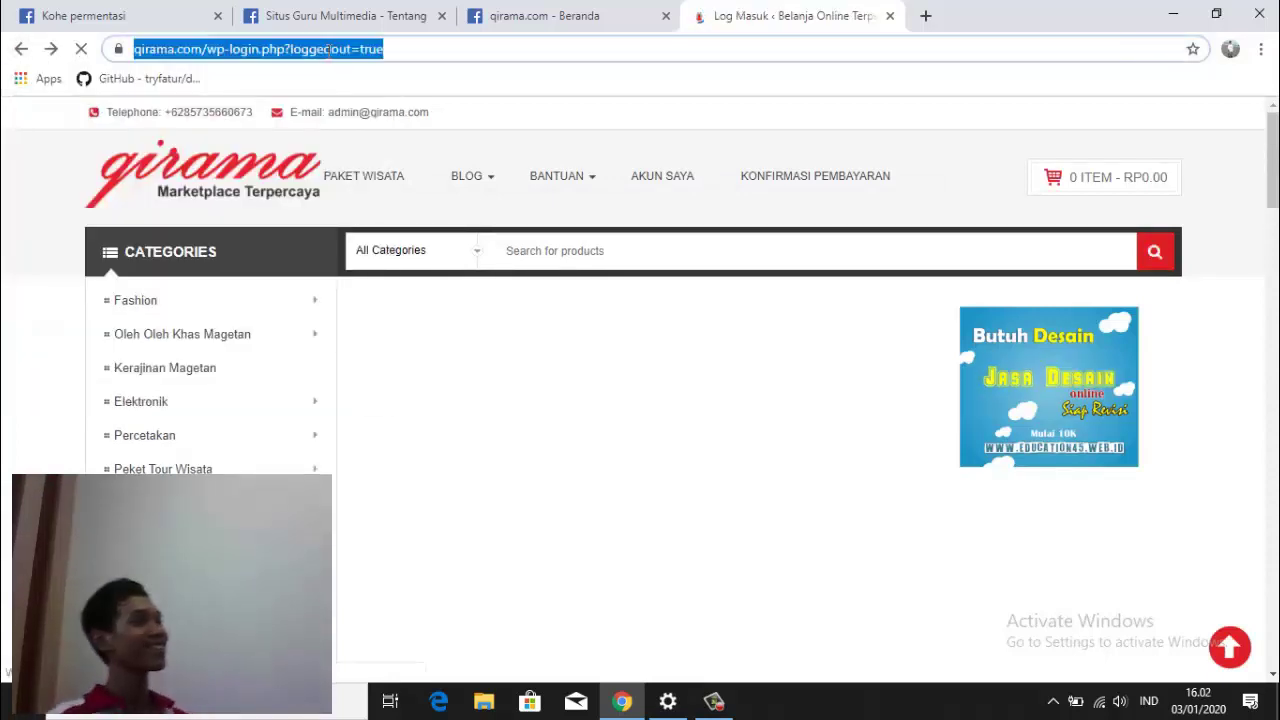
click(737, 551)
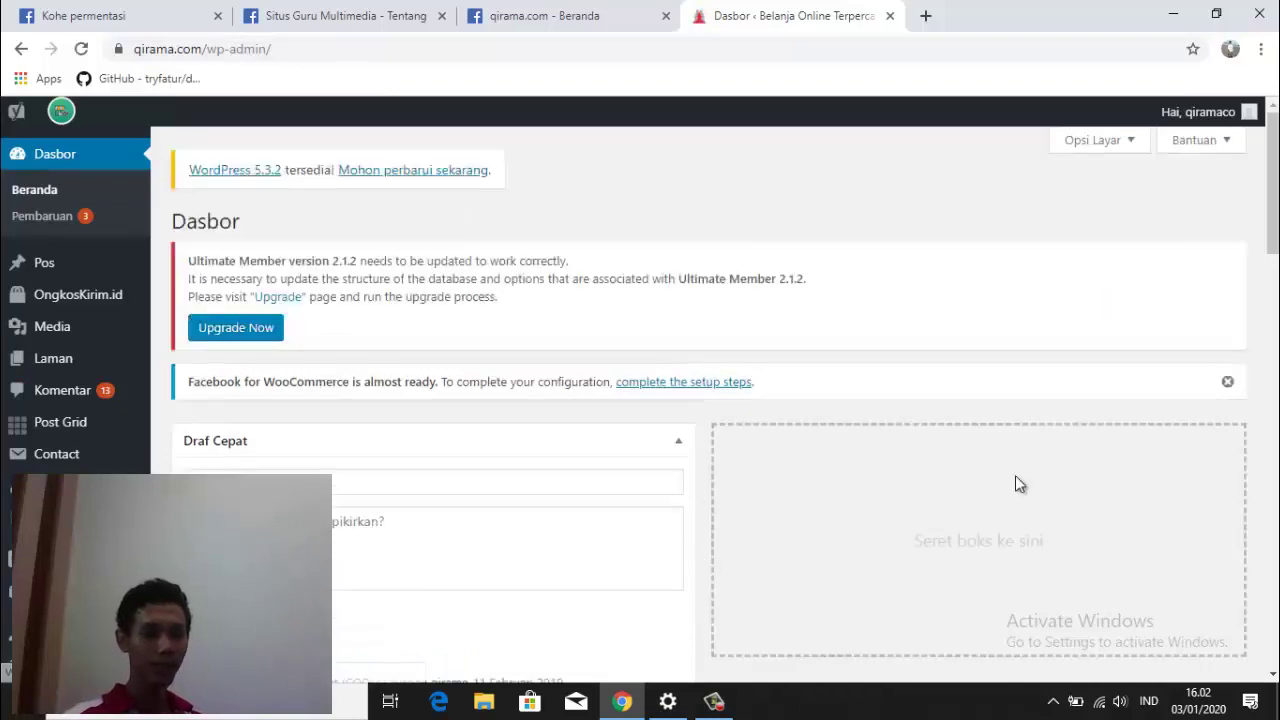
scroll(431, 474, down, 5)
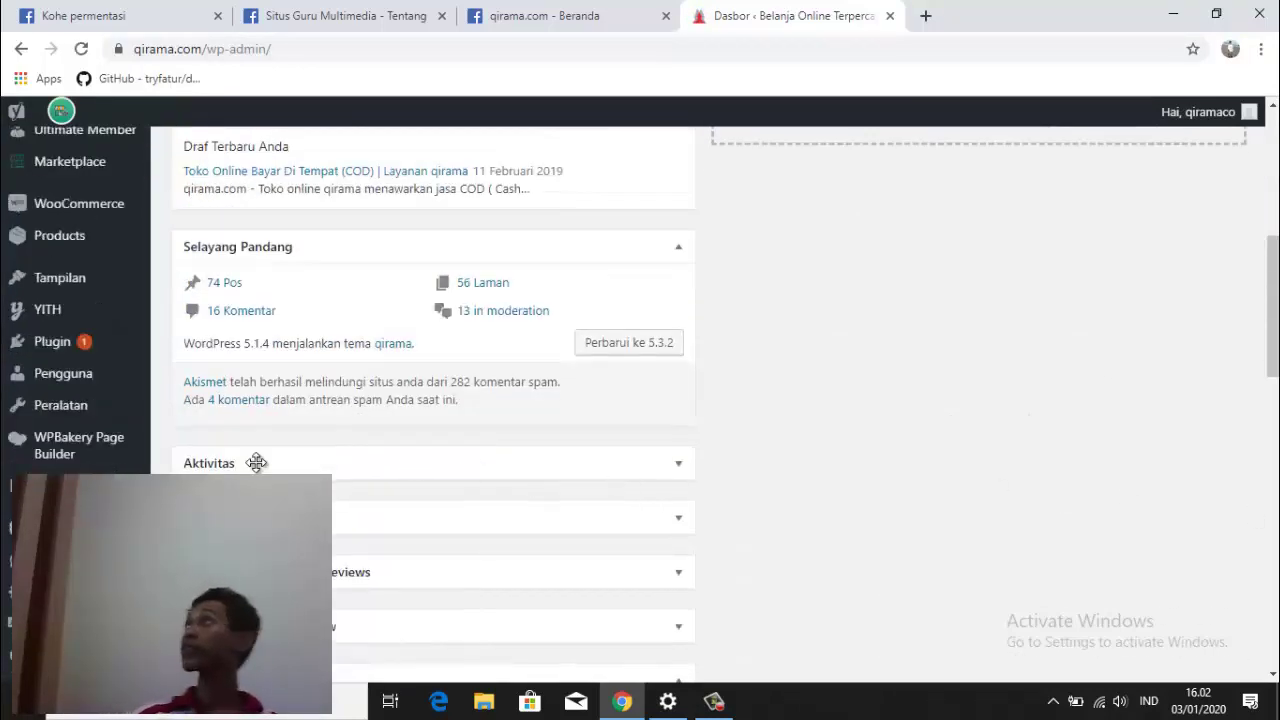
- In Pengguna, set the second customer's Peranan from Pelanggan to Store Vendor and update the profile
click(40, 378)
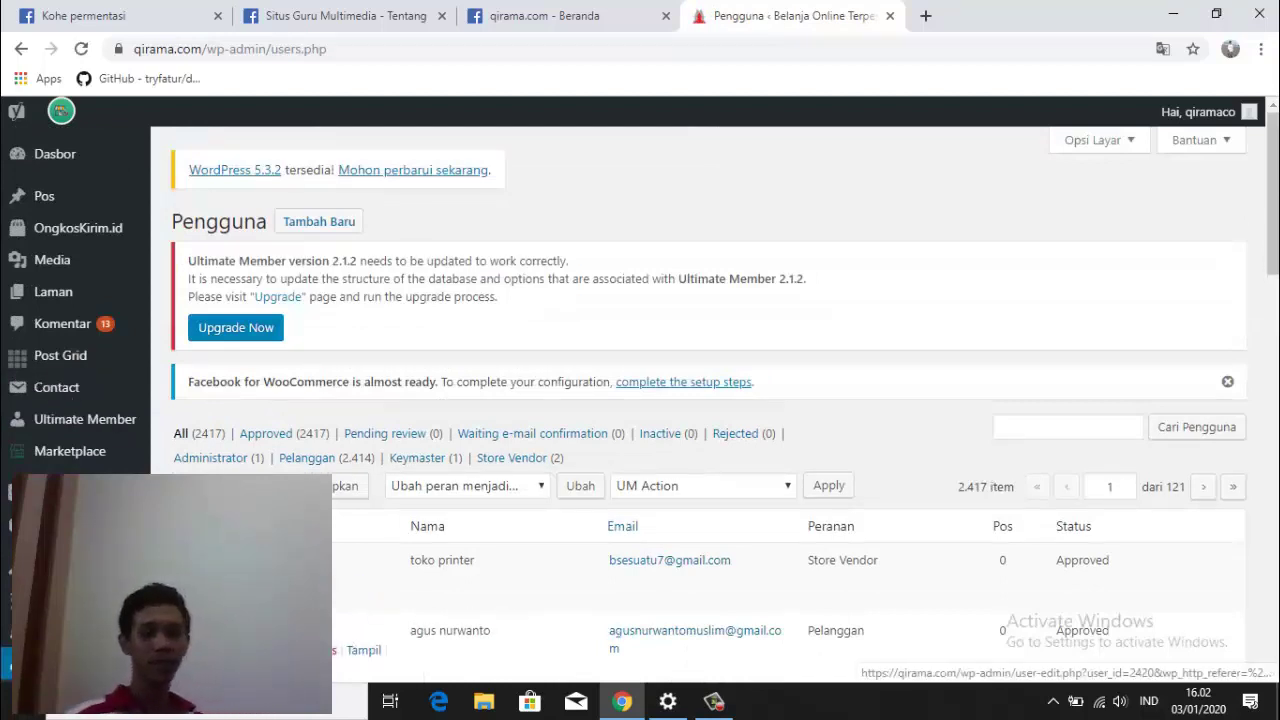
click(190, 650)
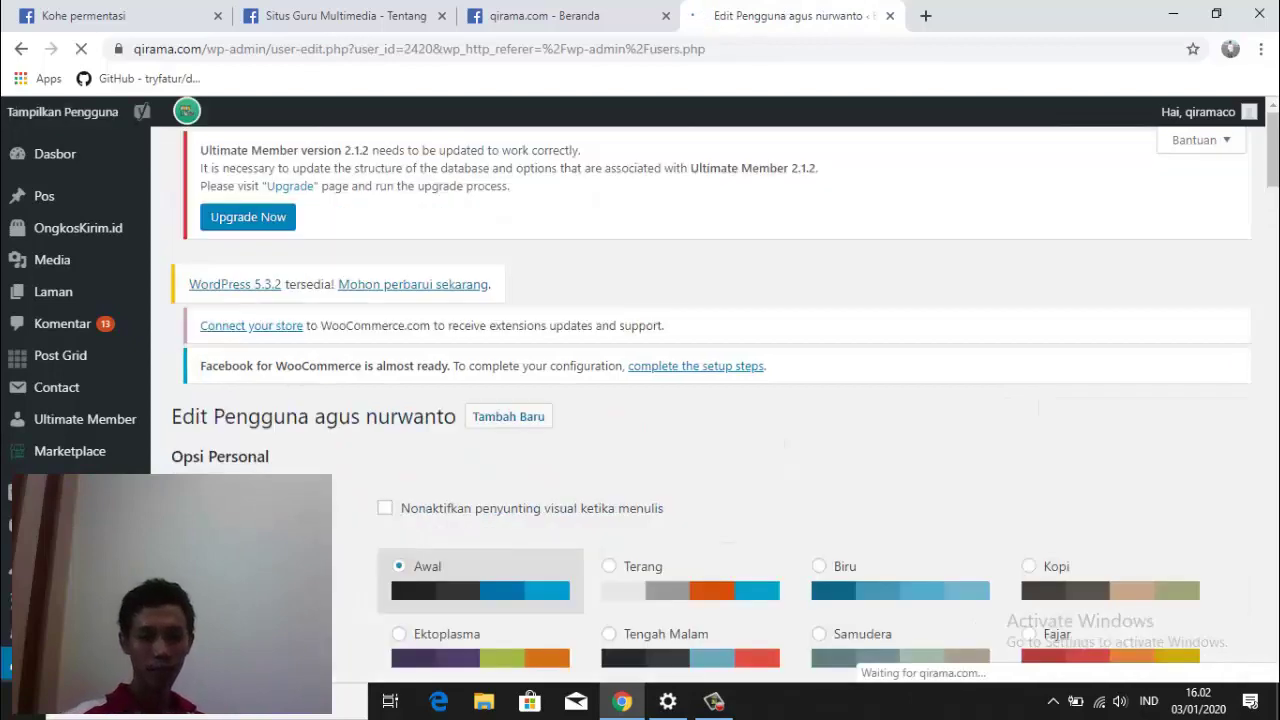
scroll(714, 330, down, 5)
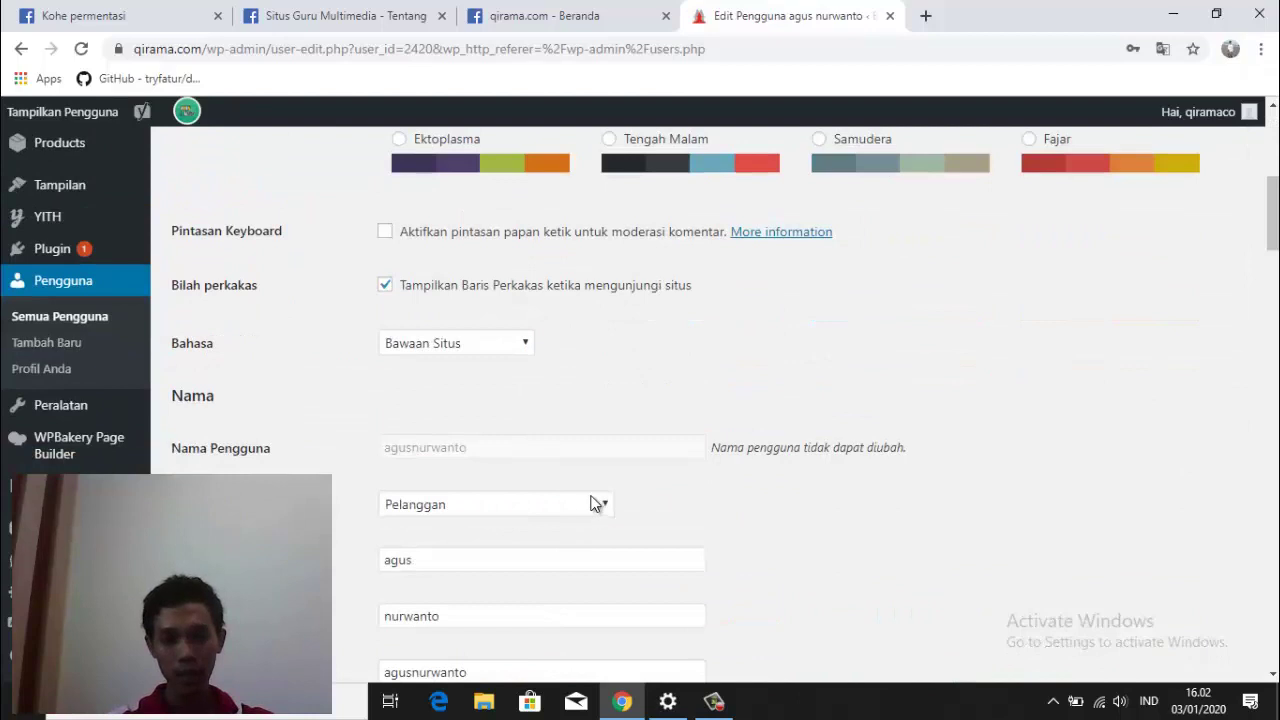
click(596, 503)
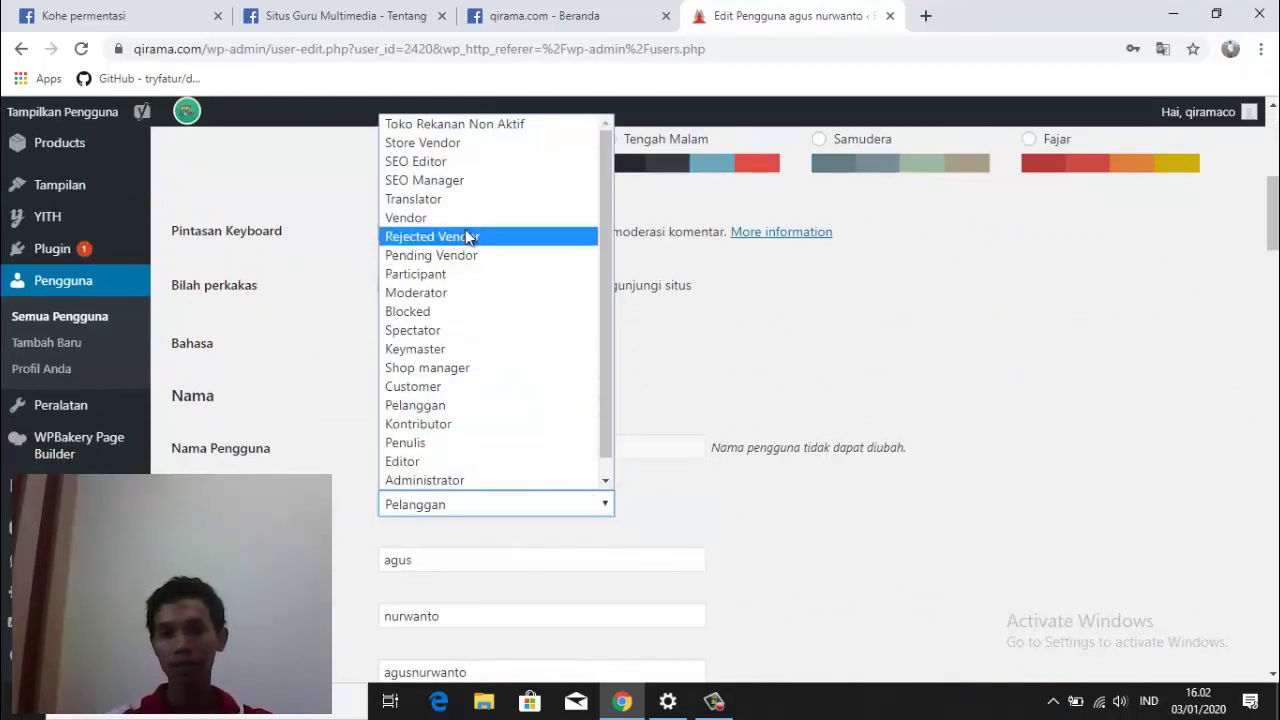
click(503, 142)
scroll(715, 400, down, 10)
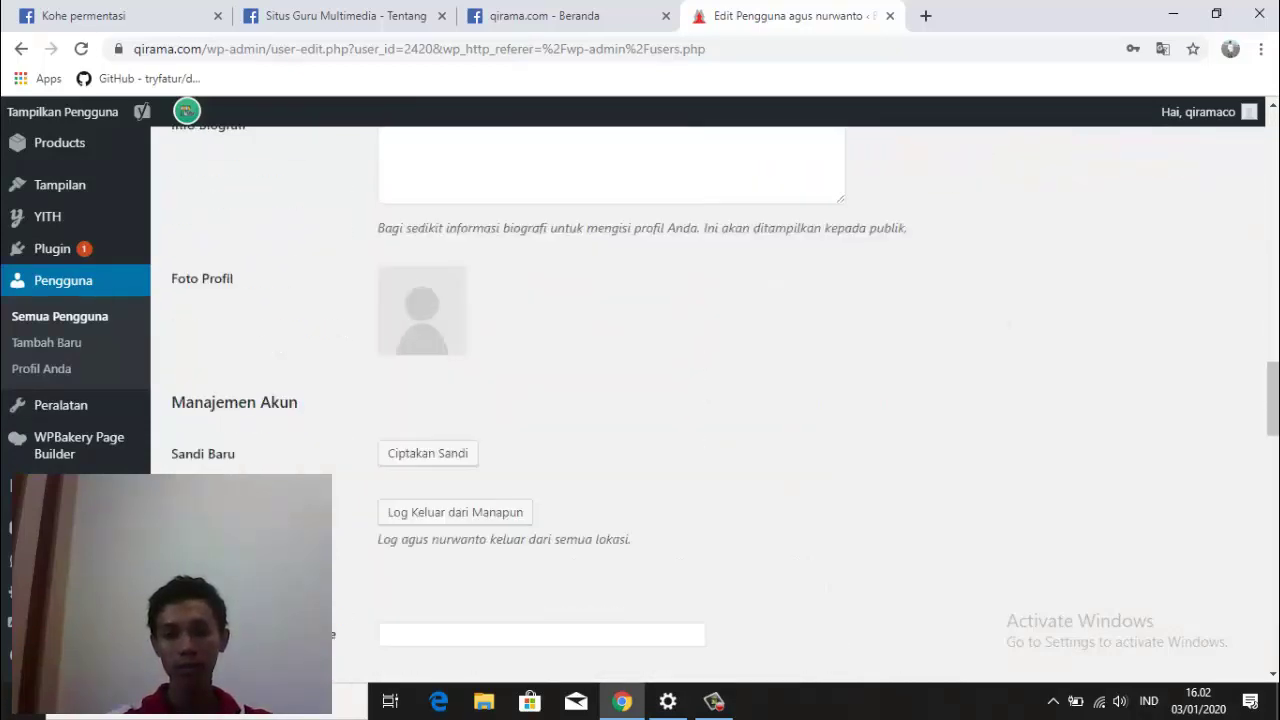
scroll(715, 400, down, 15)
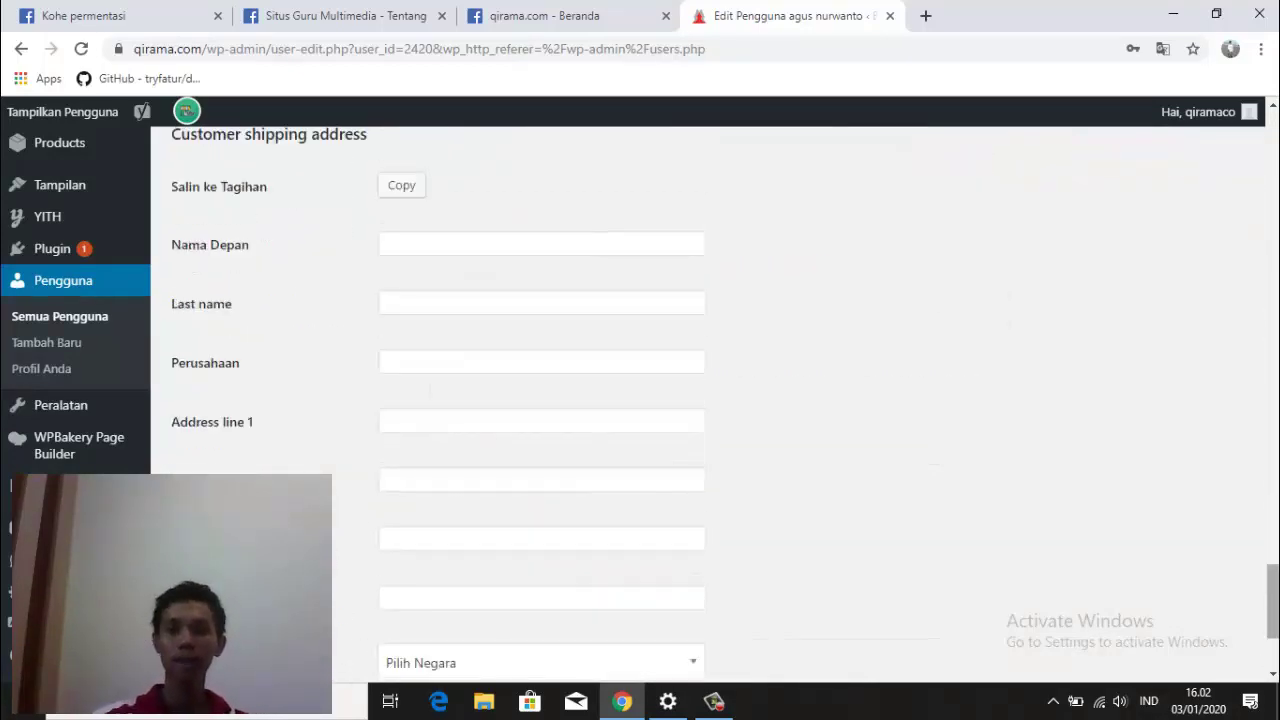
scroll(715, 400, down, 2)
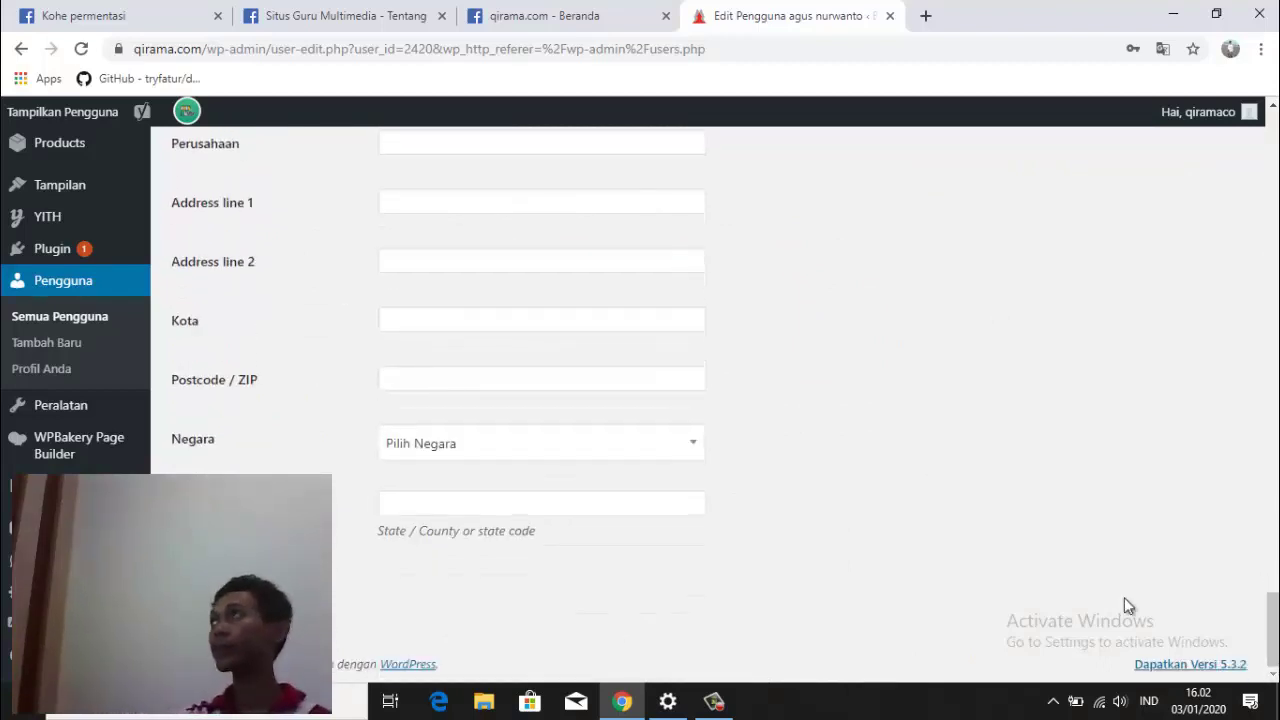
key(Return)
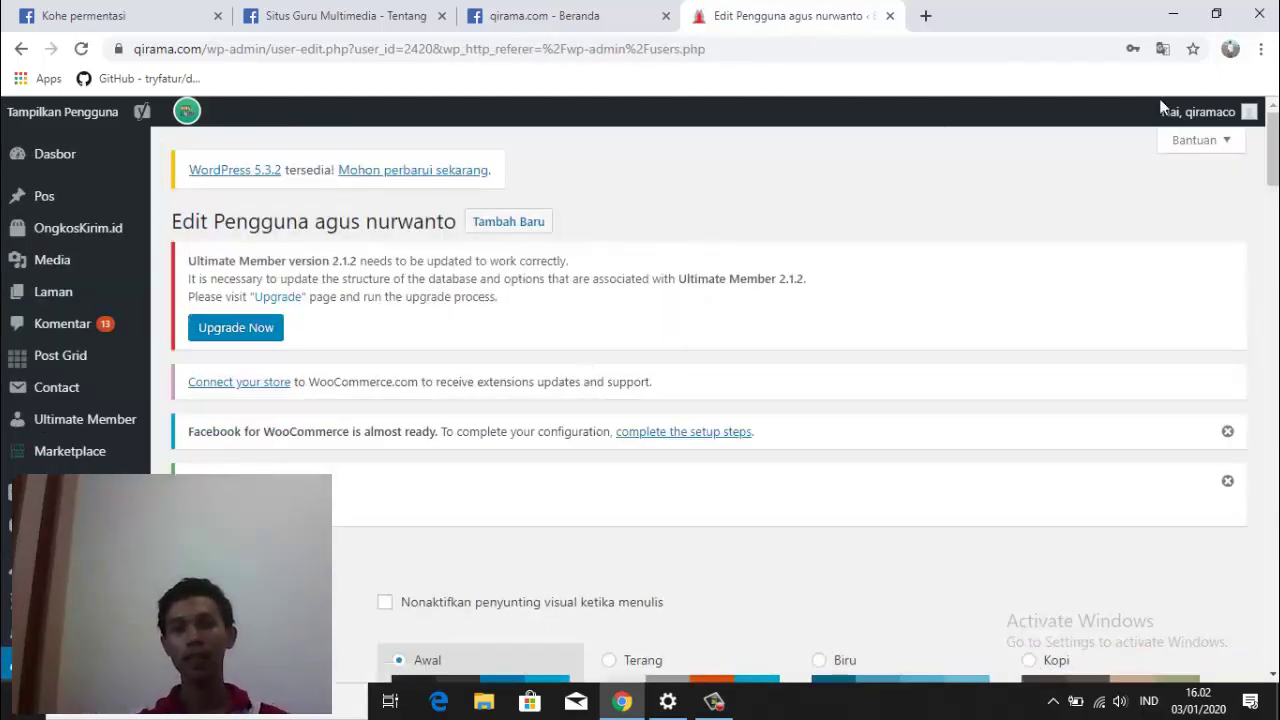
mouse_move(1190, 111)
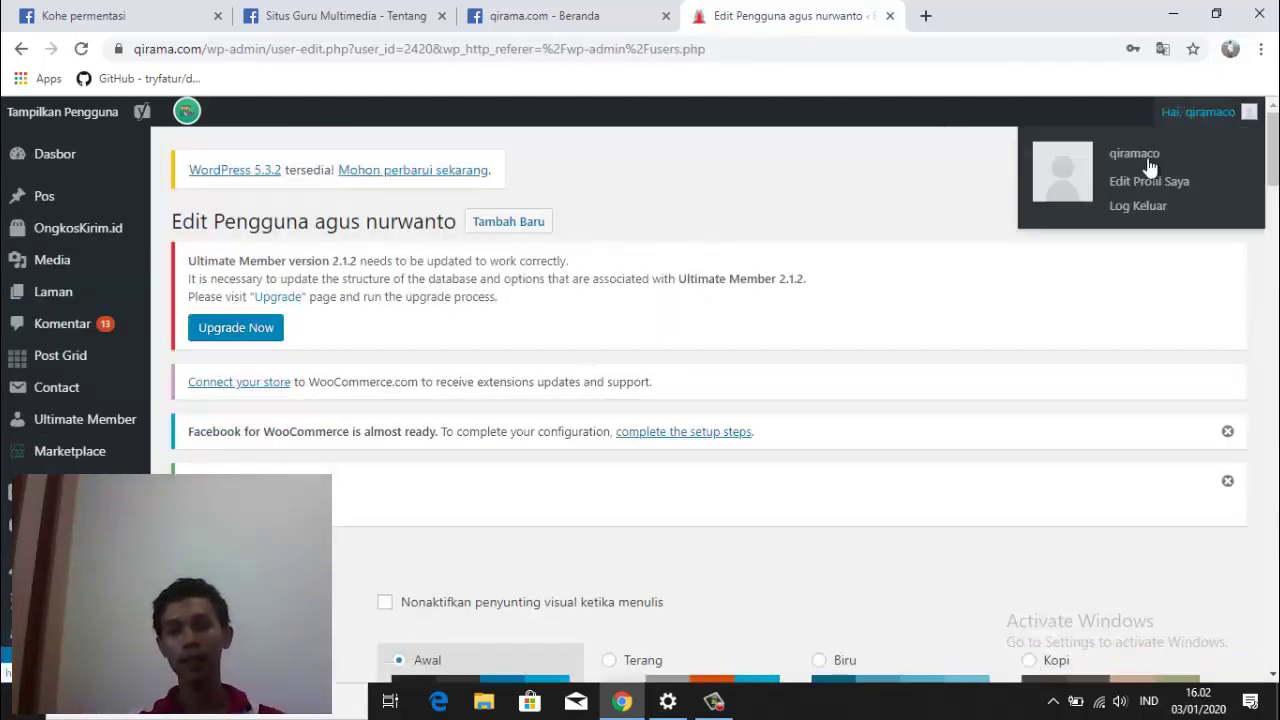
click(1131, 208)
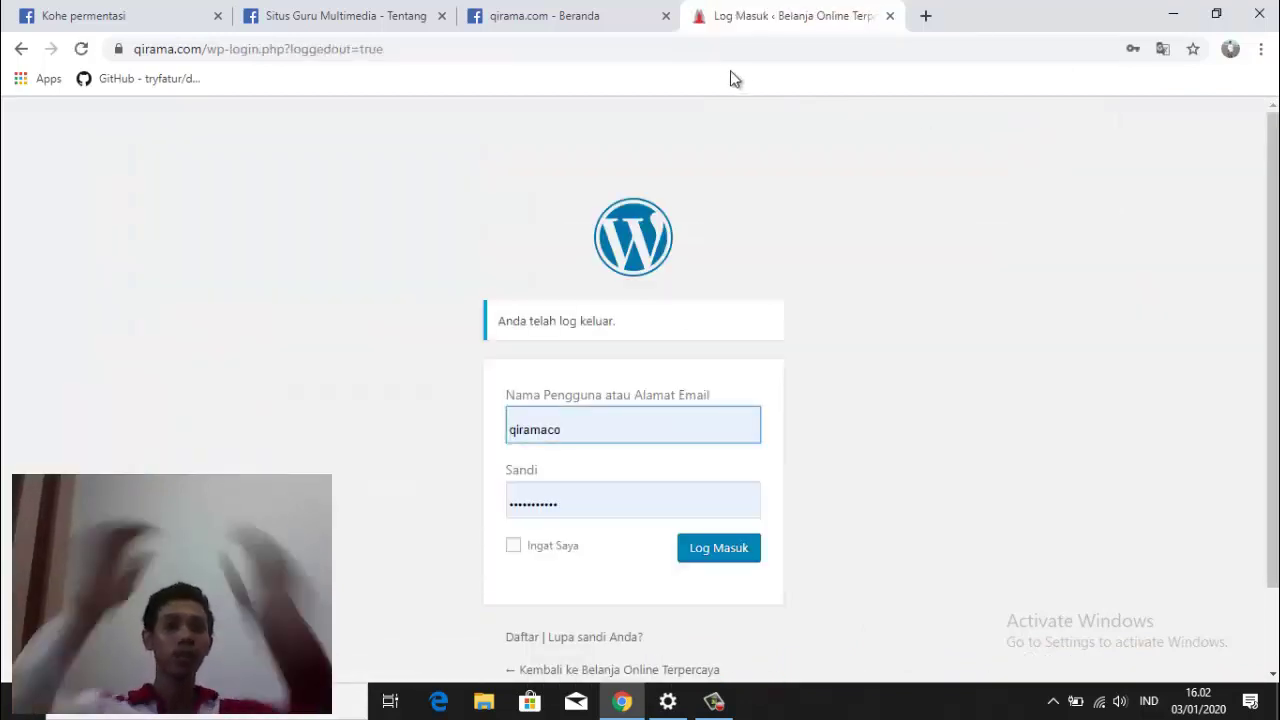
click(718, 55)
key(BackSpace)
key(BackSpace)
key(BackSpace)
key(BackSpace)
key(BackSpace)
key(BackSpace)
key(BackSpace)
key(BackSpace)
key(BackSpace)
key(BackSpace)
key(BackSpace)
key(BackSpace)
key(BackSpace)
key(BackSpace)
key(BackSpace)
key(BackSpace)
key(BackSpace)
key(BackSpace)
key(BackSpace)
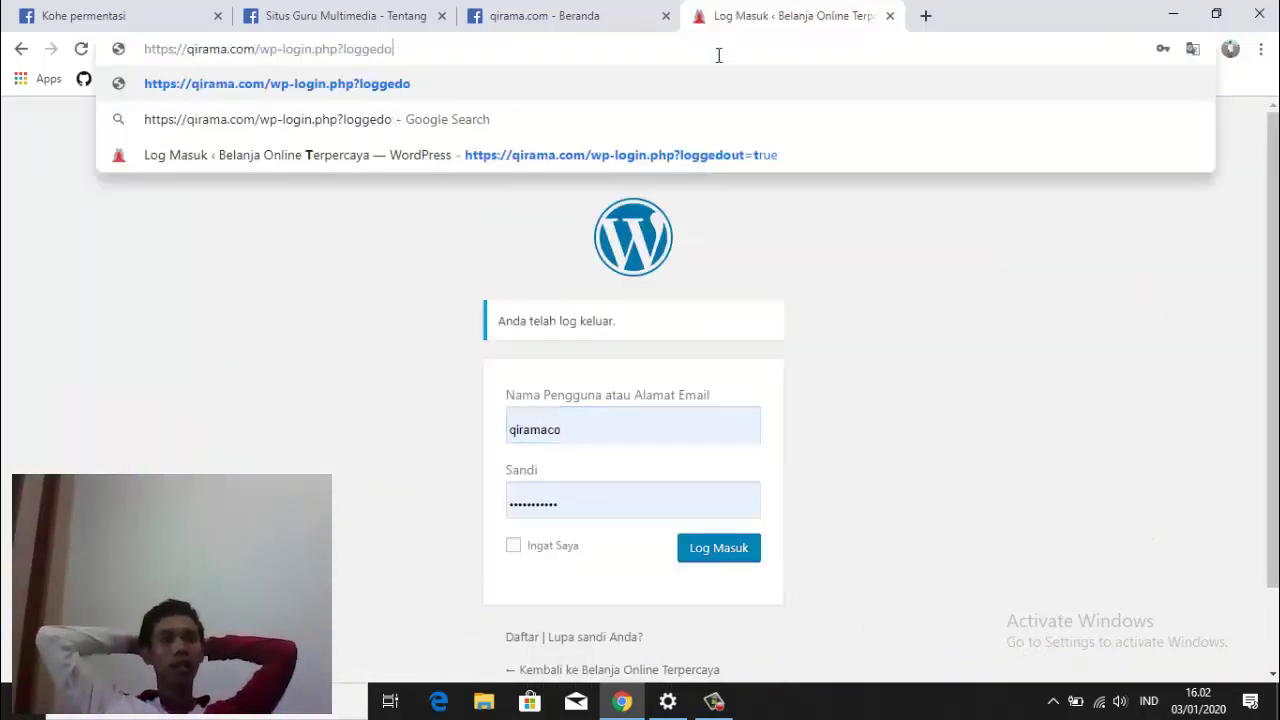
key(BackSpace)
key(BackSpace)
key(BackSpace)
key(BackSpace)
key(BackSpace)
key(BackSpace)
key(BackSpace)
key(BackSpace)
key(Return)
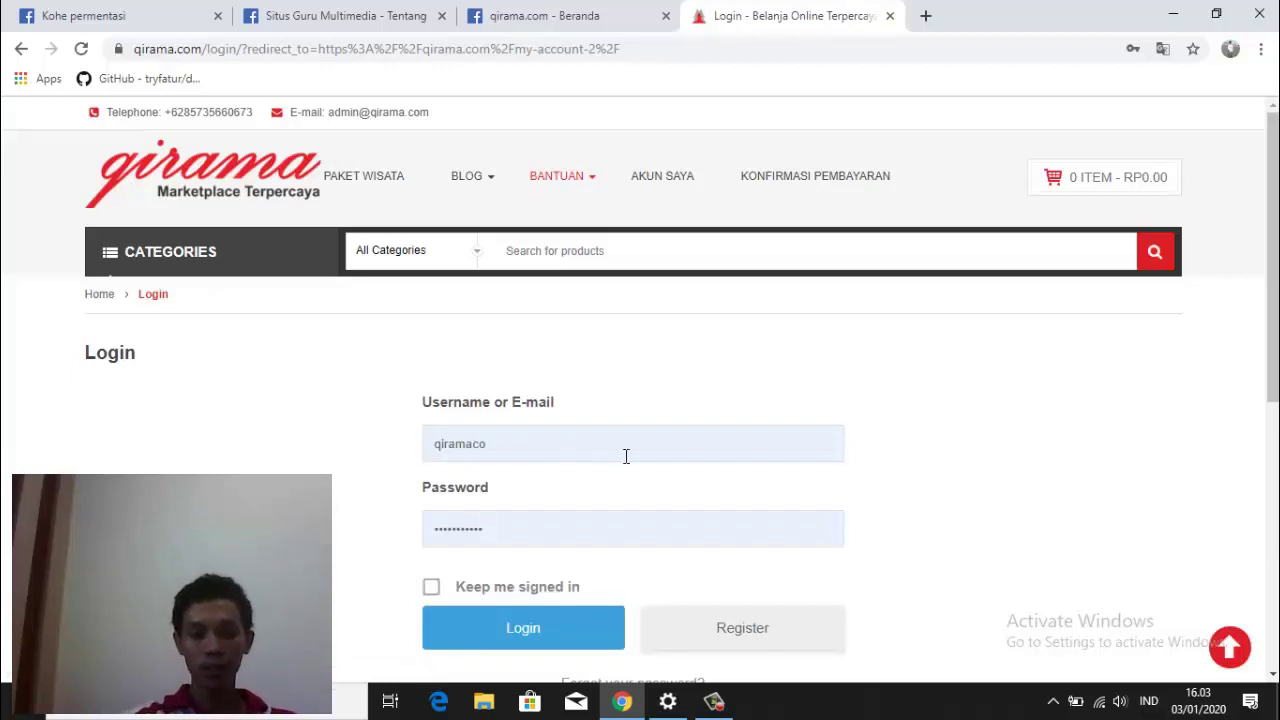
- Log in to the storefront with the saved vendor store account credentials
click(576, 437)
double_click(576, 437)
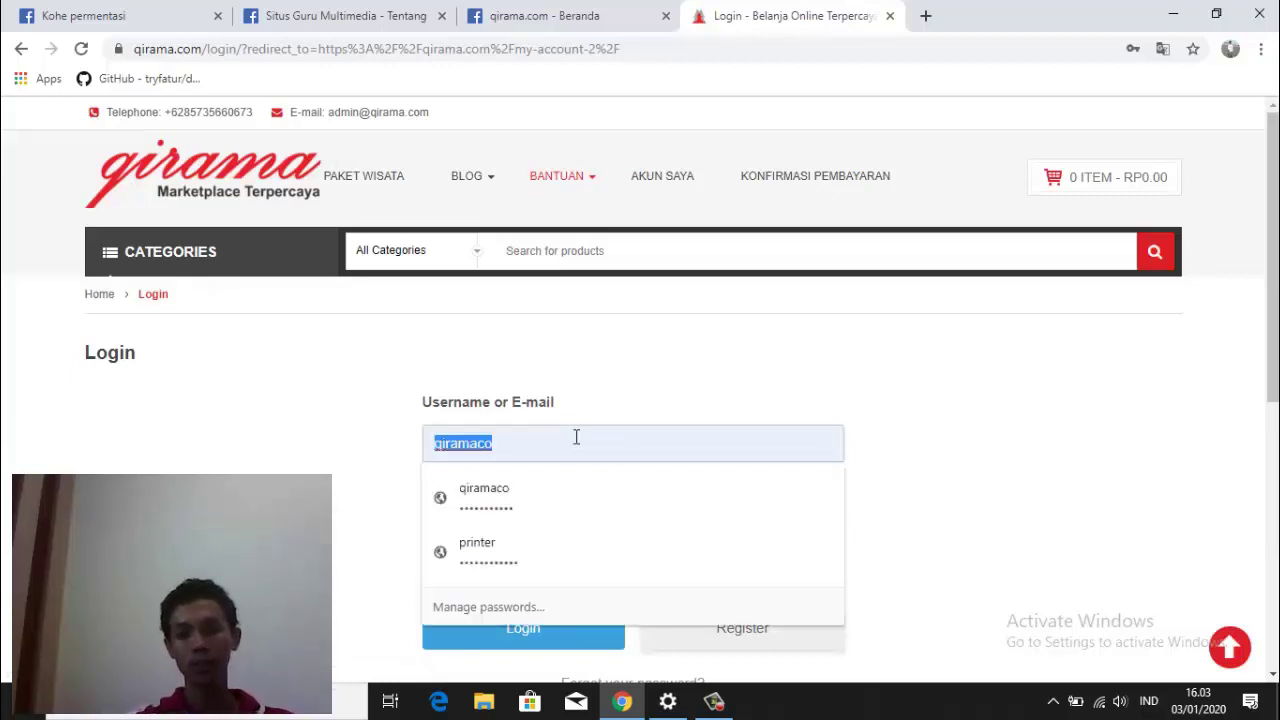
text(pri)
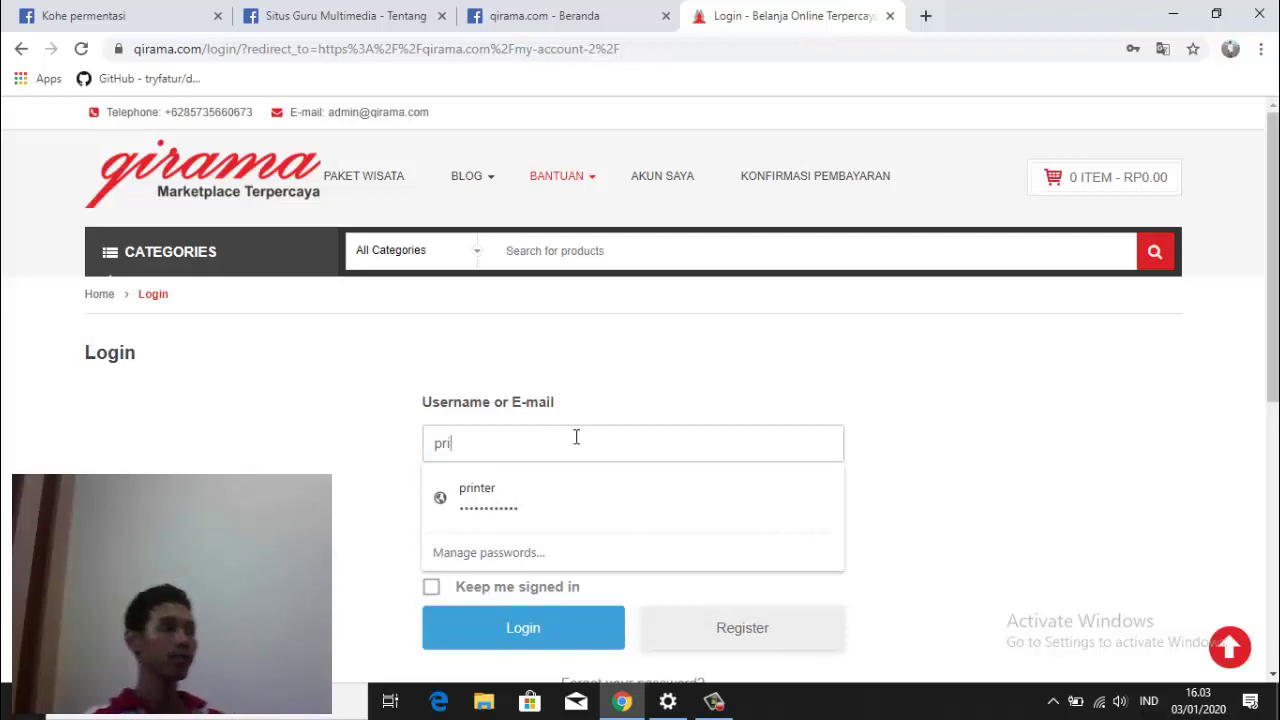
click(540, 497)
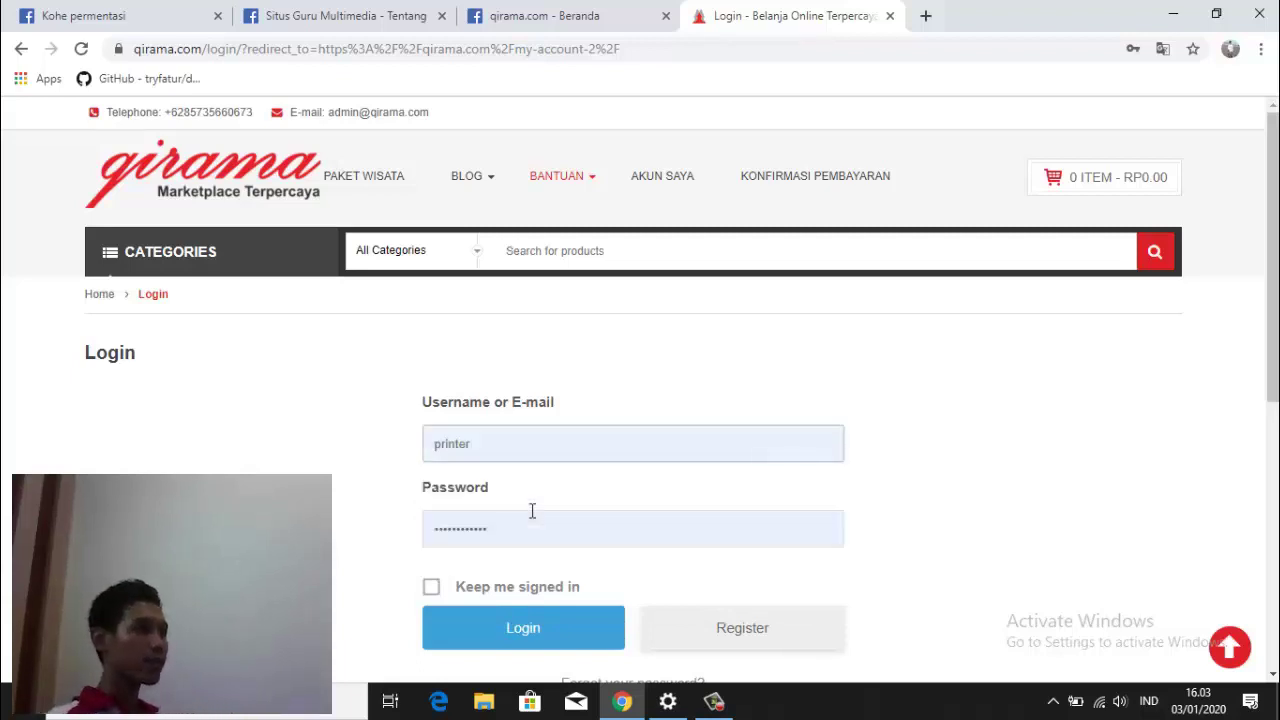
click(524, 626)
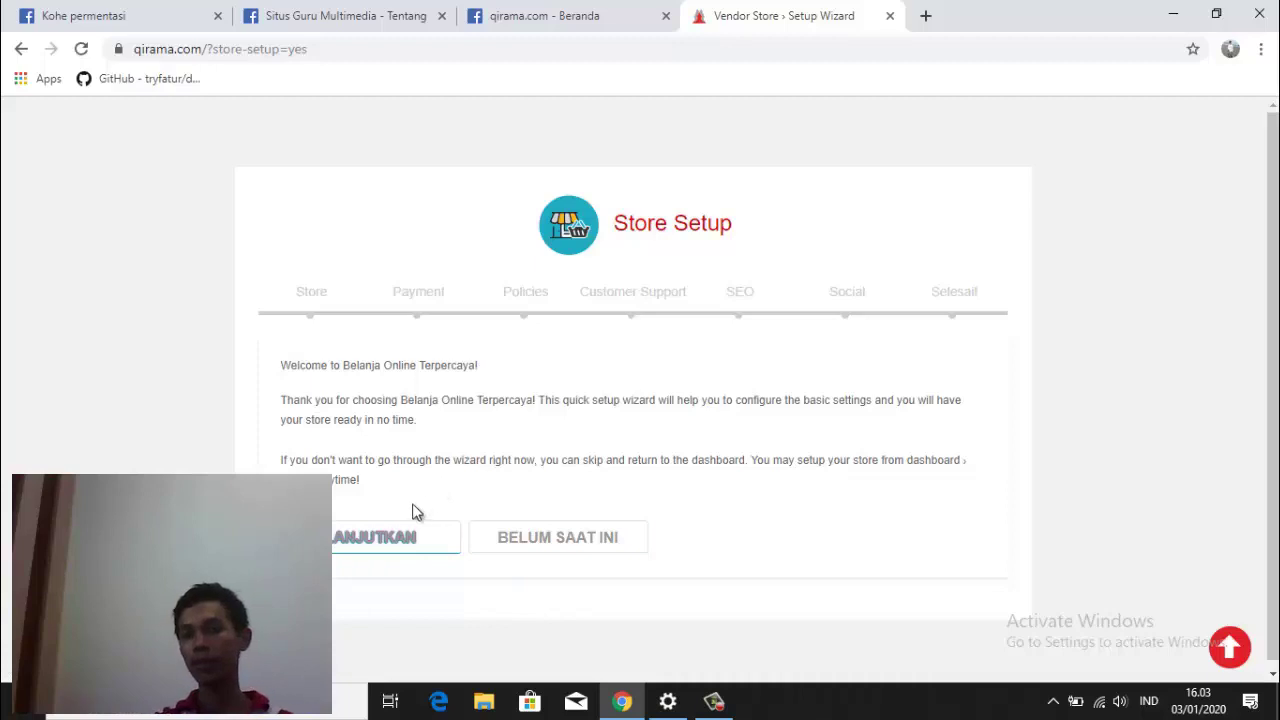
- Start the setup wizard and continue past the toko printer Store details form
click(392, 535)
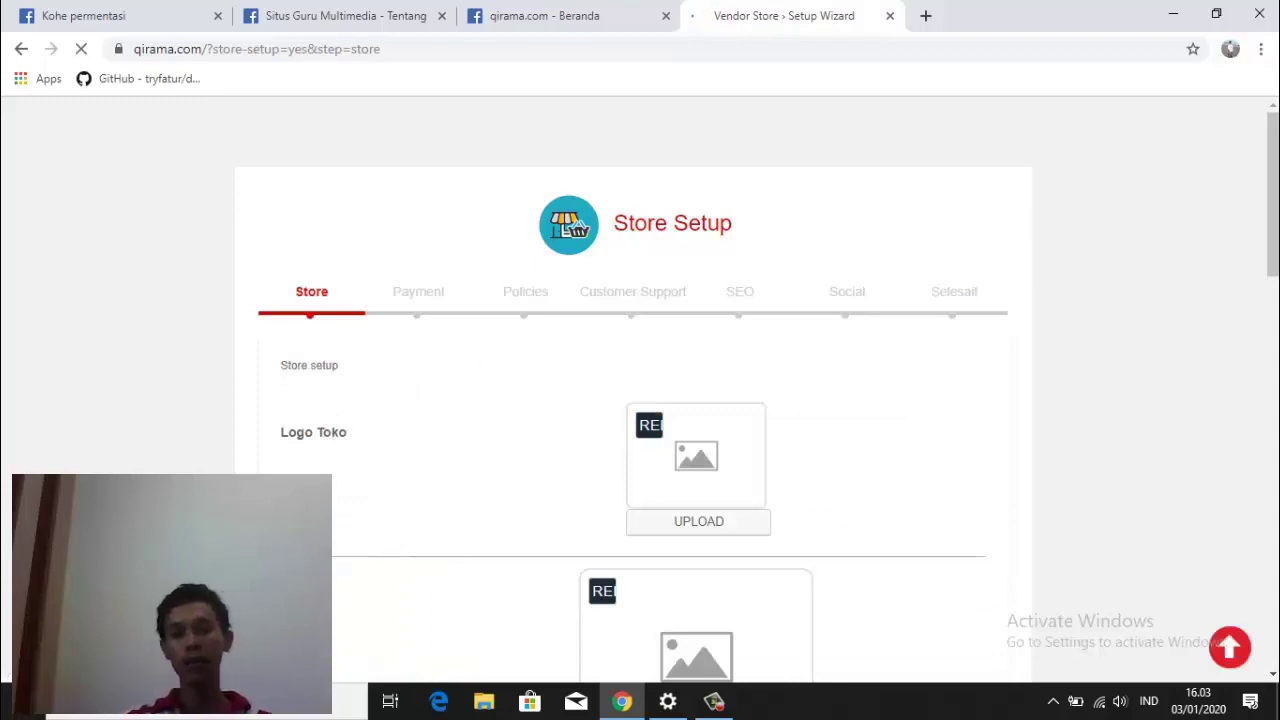
scroll(640, 390, down, 3)
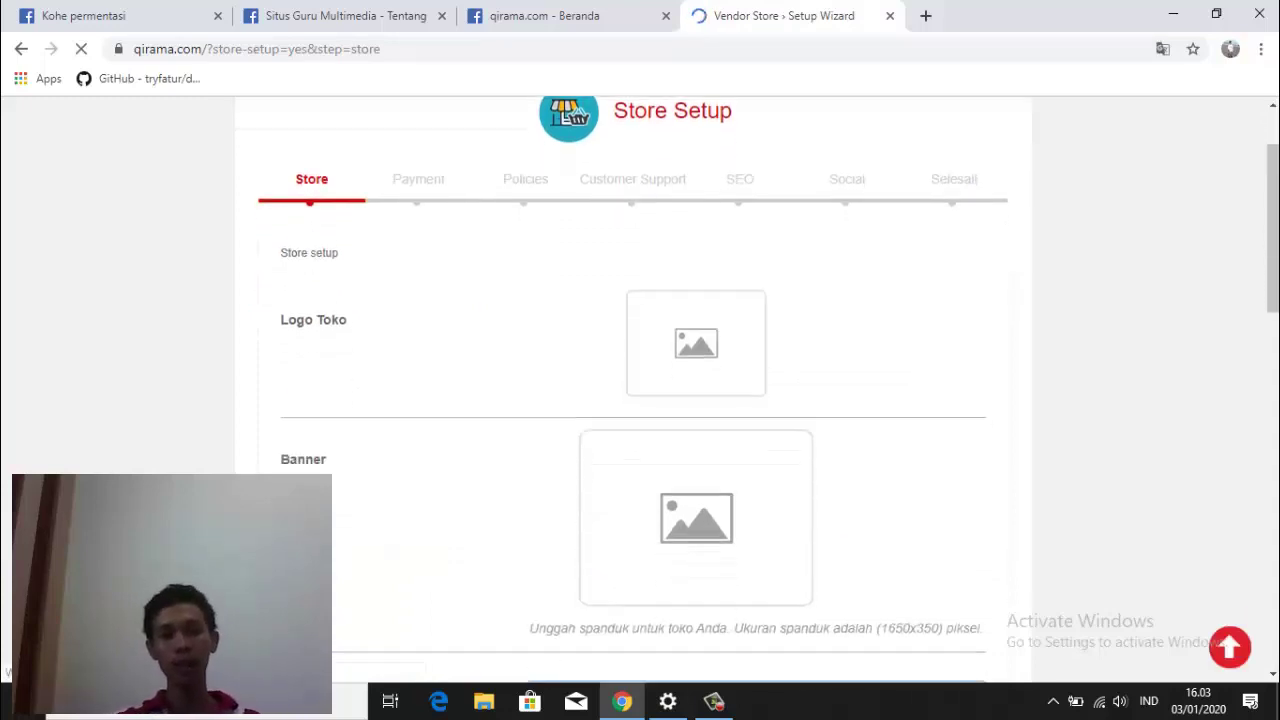
scroll(640, 390, down, 2)
scroll(640, 390, down, 2)
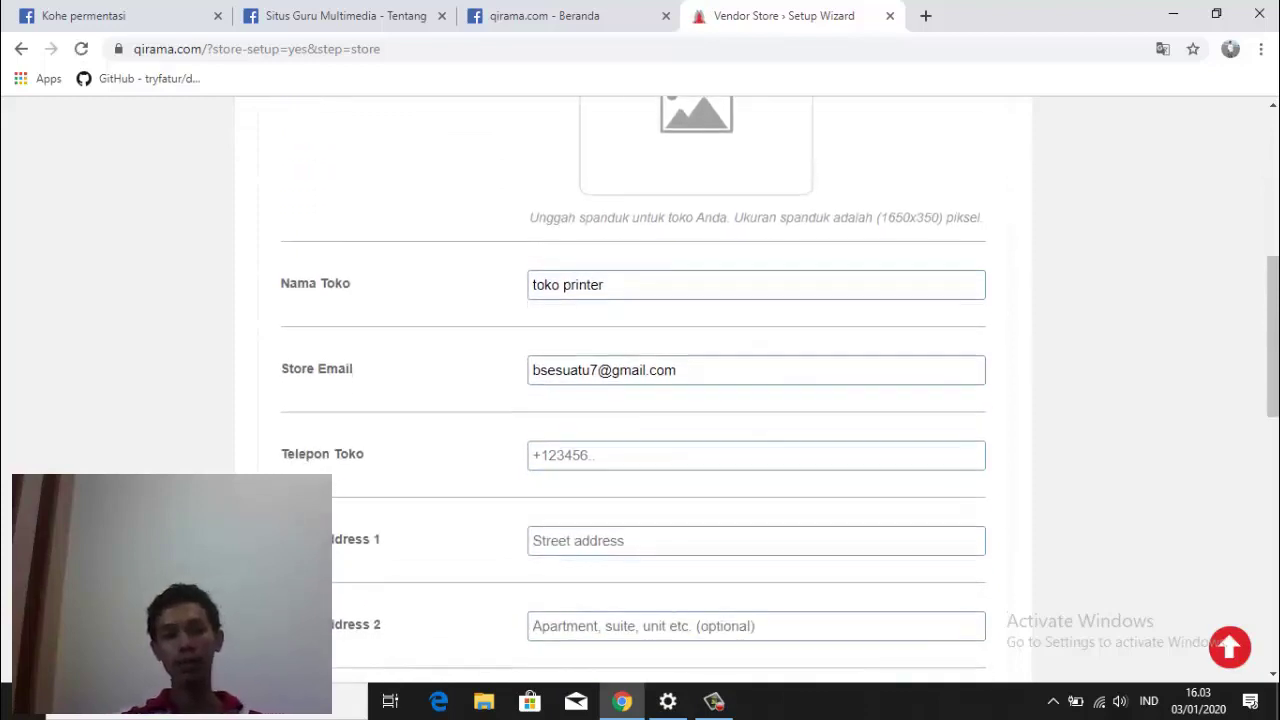
scroll(640, 390, down, 1)
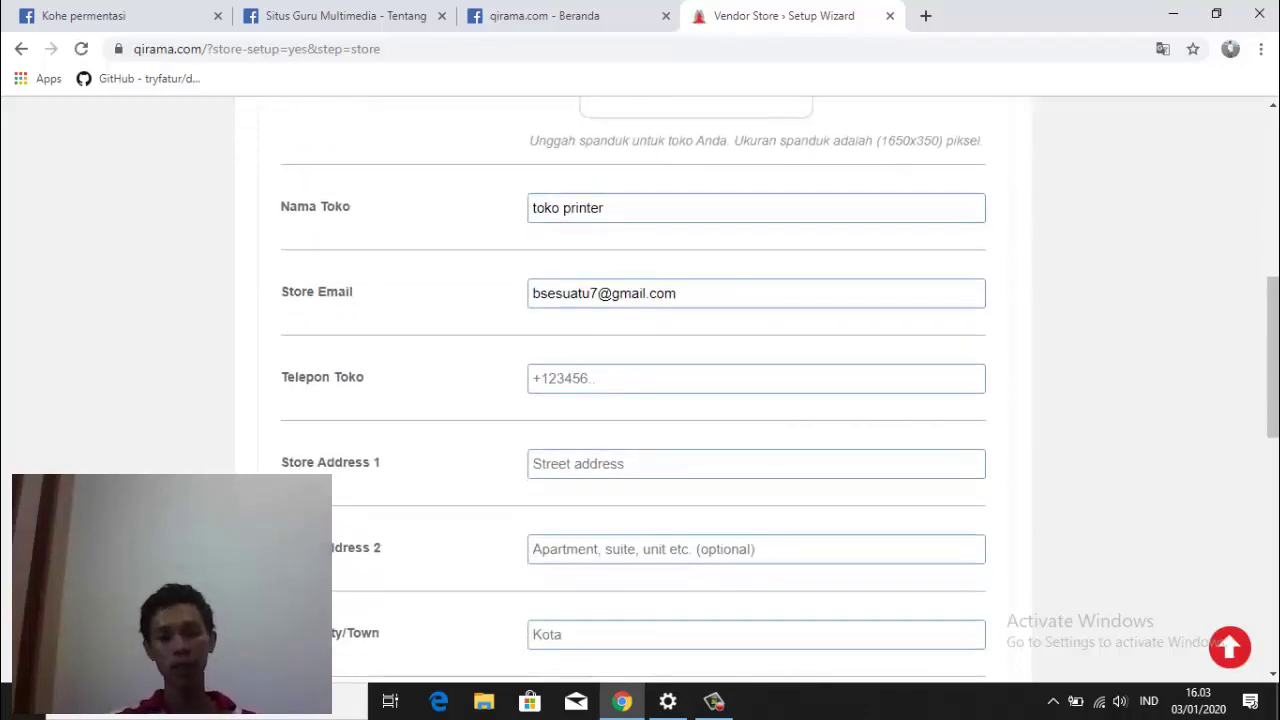
scroll(640, 390, down, 3)
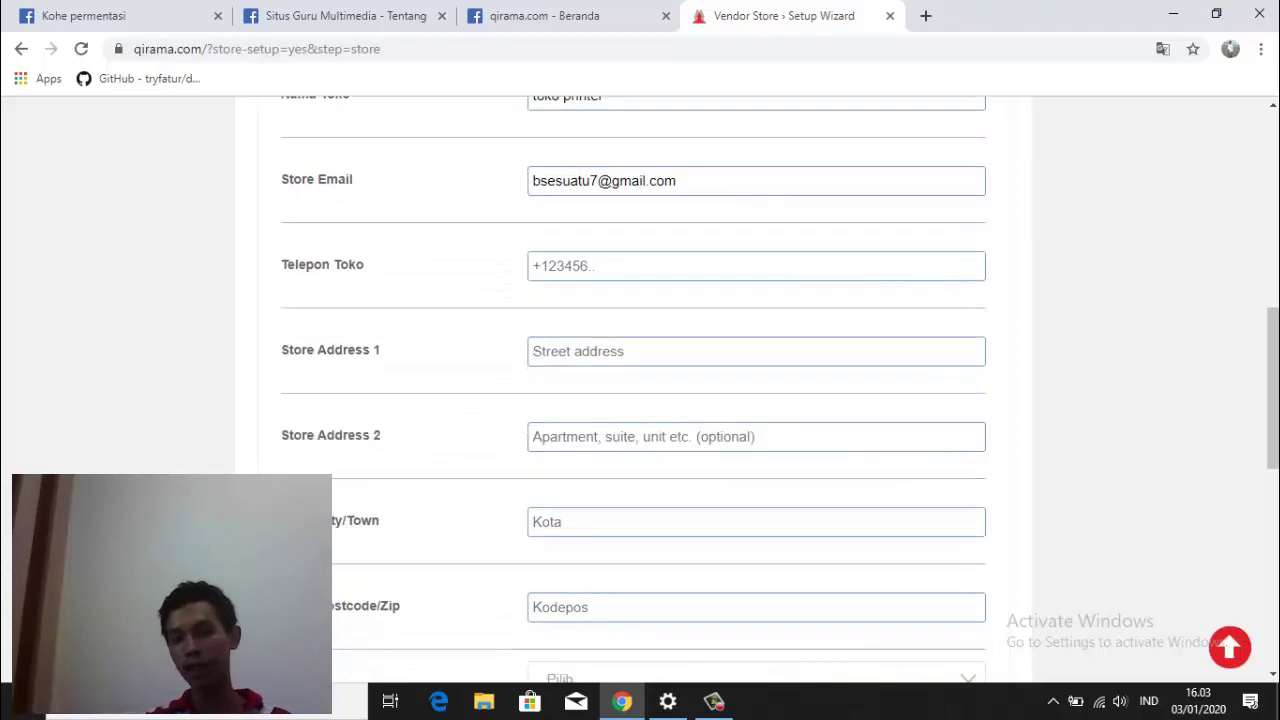
scroll(640, 390, down, 1)
scroll(640, 390, down, 4)
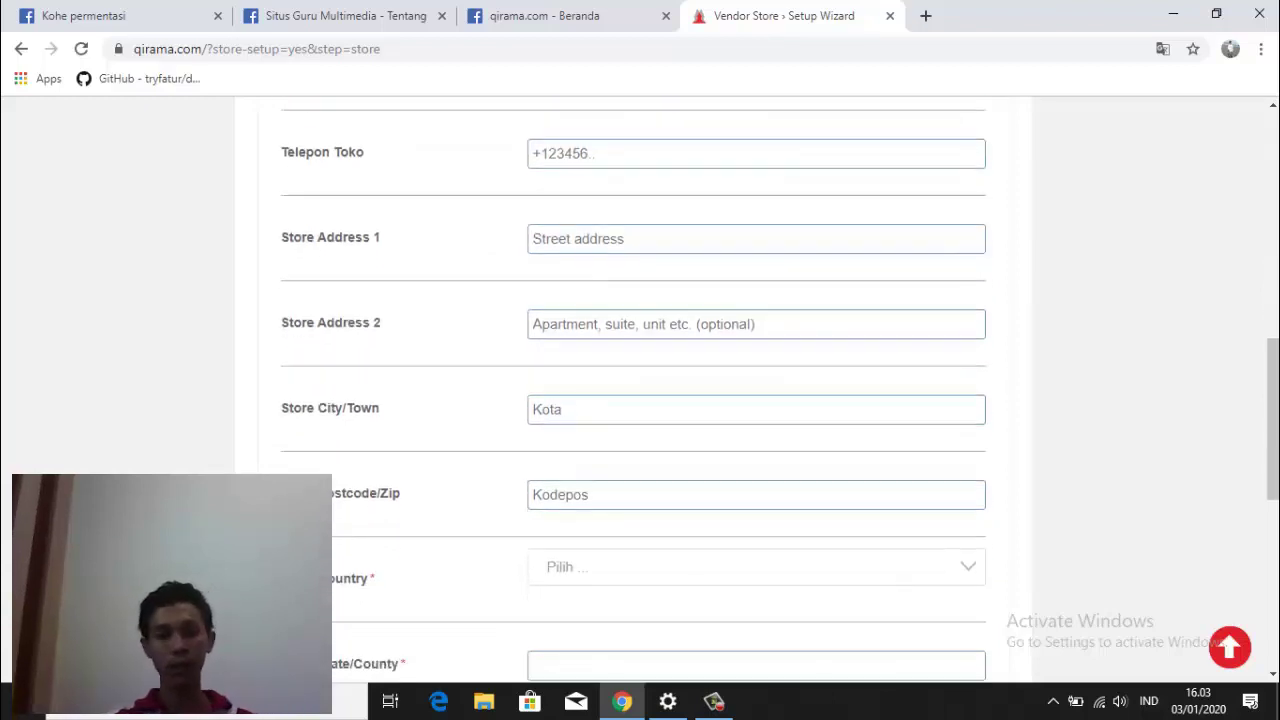
scroll(640, 390, down, 5)
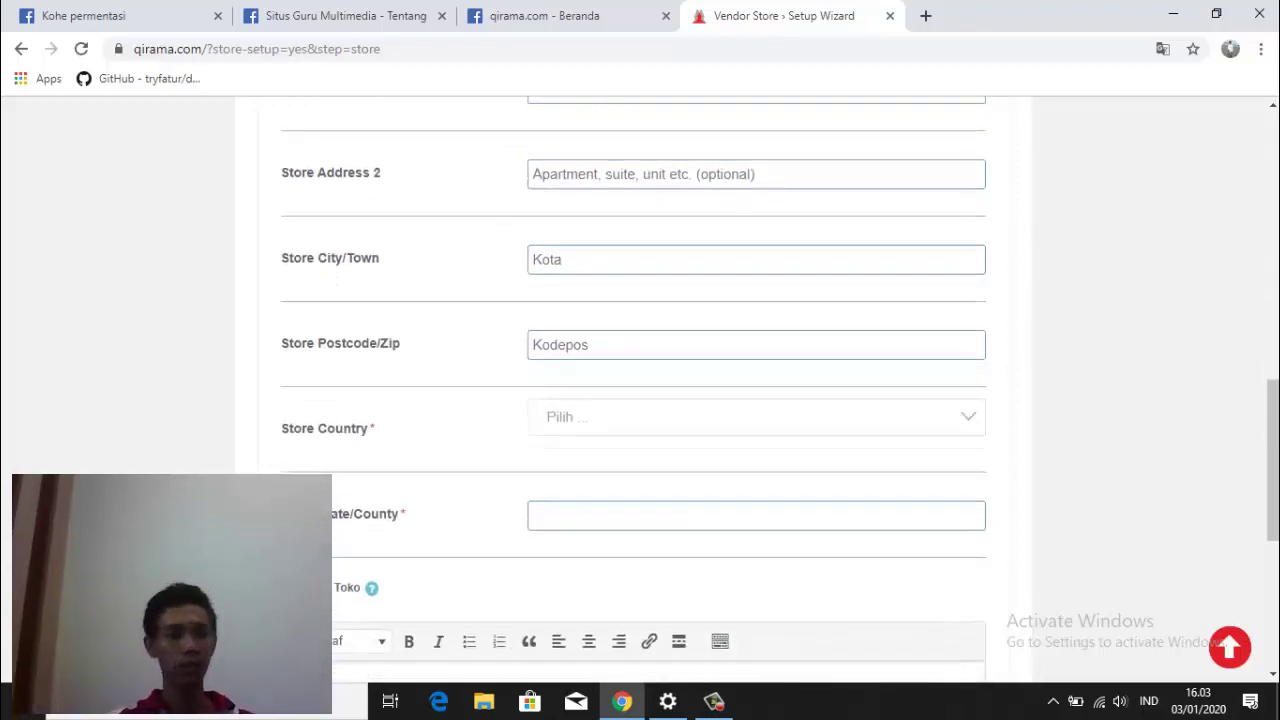
scroll(391, 517, down, 8)
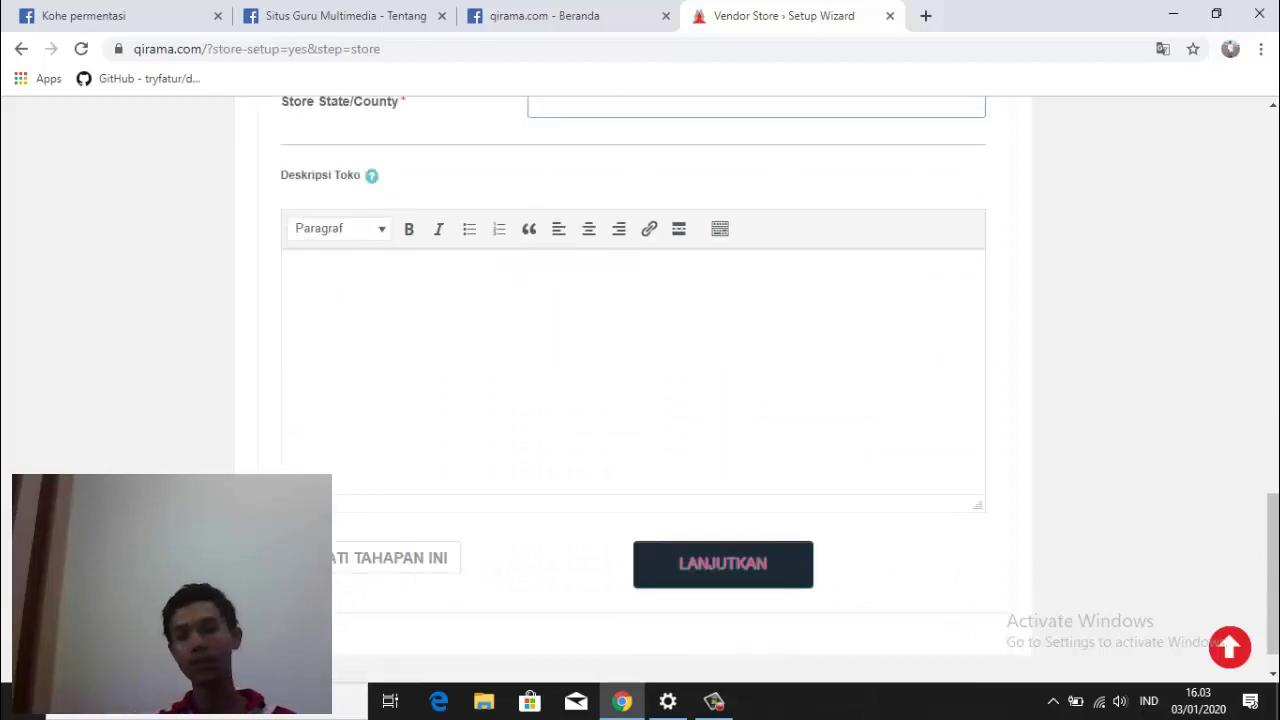
click(780, 535)
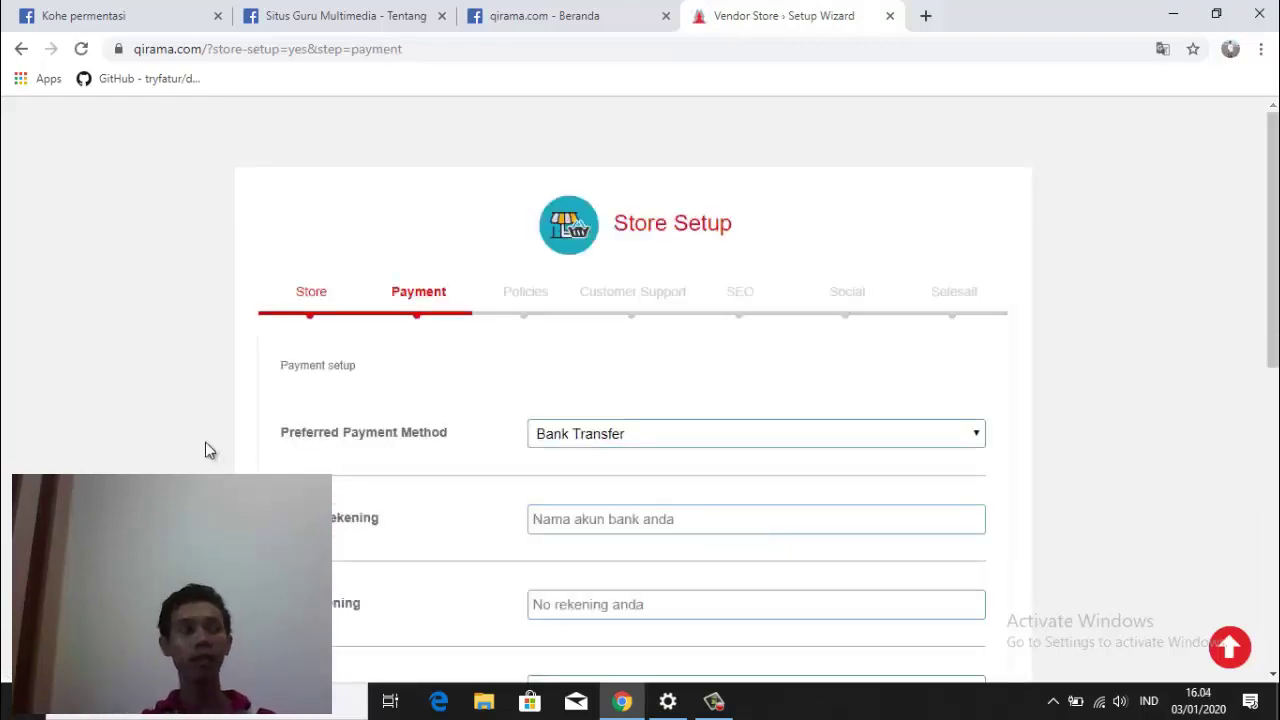
- Keep Bank Transfer as preferred payment method, leaving bank fields empty, and continue to Policies
scroll(155, 438, down, 1)
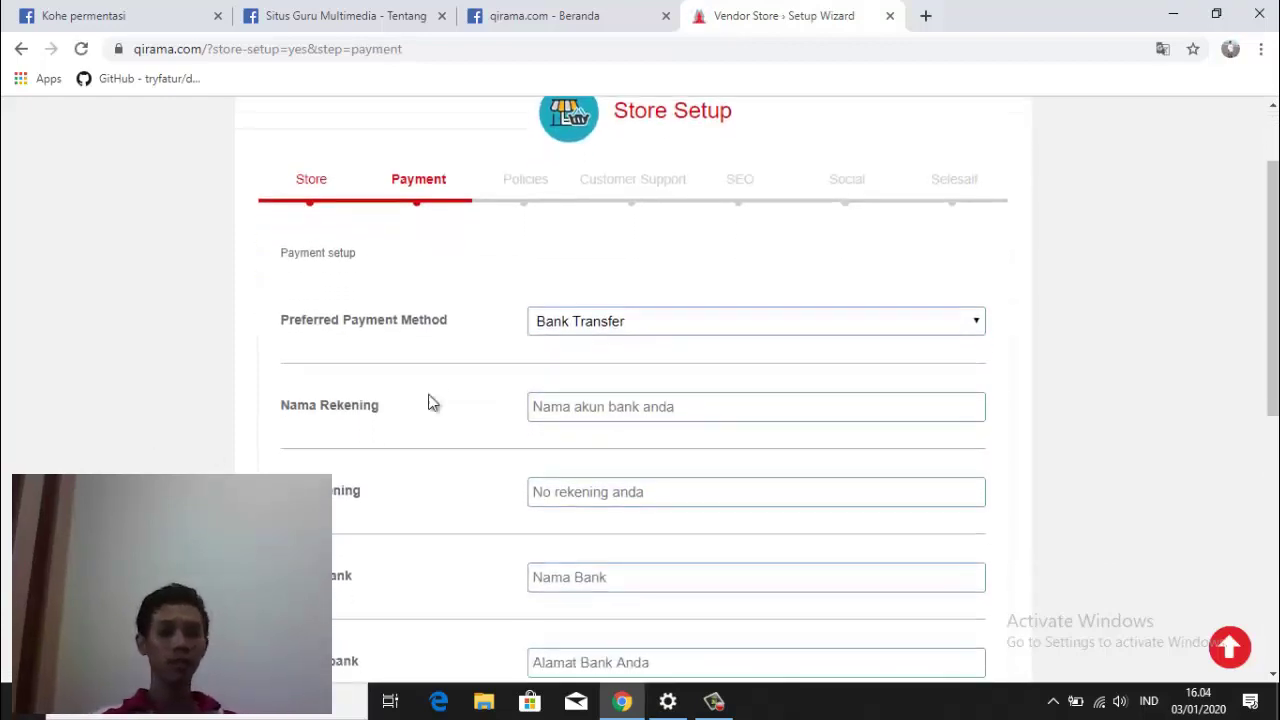
click(763, 321)
click(763, 321)
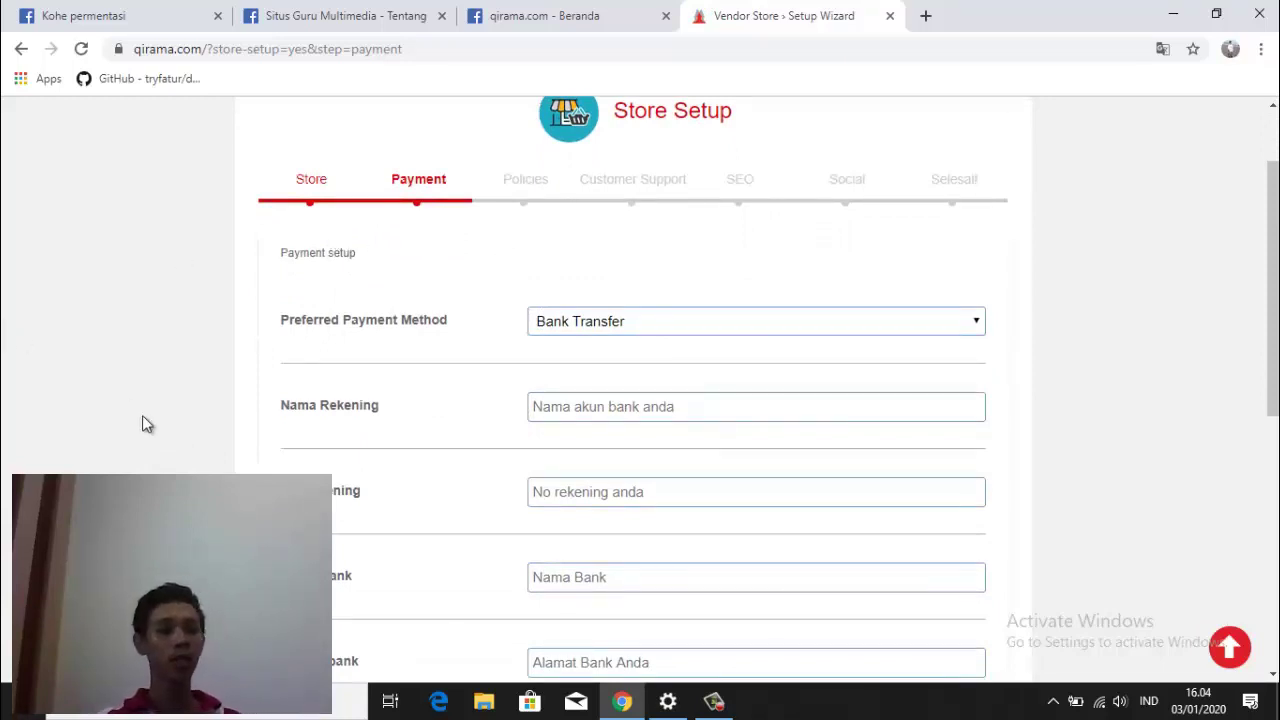
scroll(142, 425, down, 1)
click(666, 334)
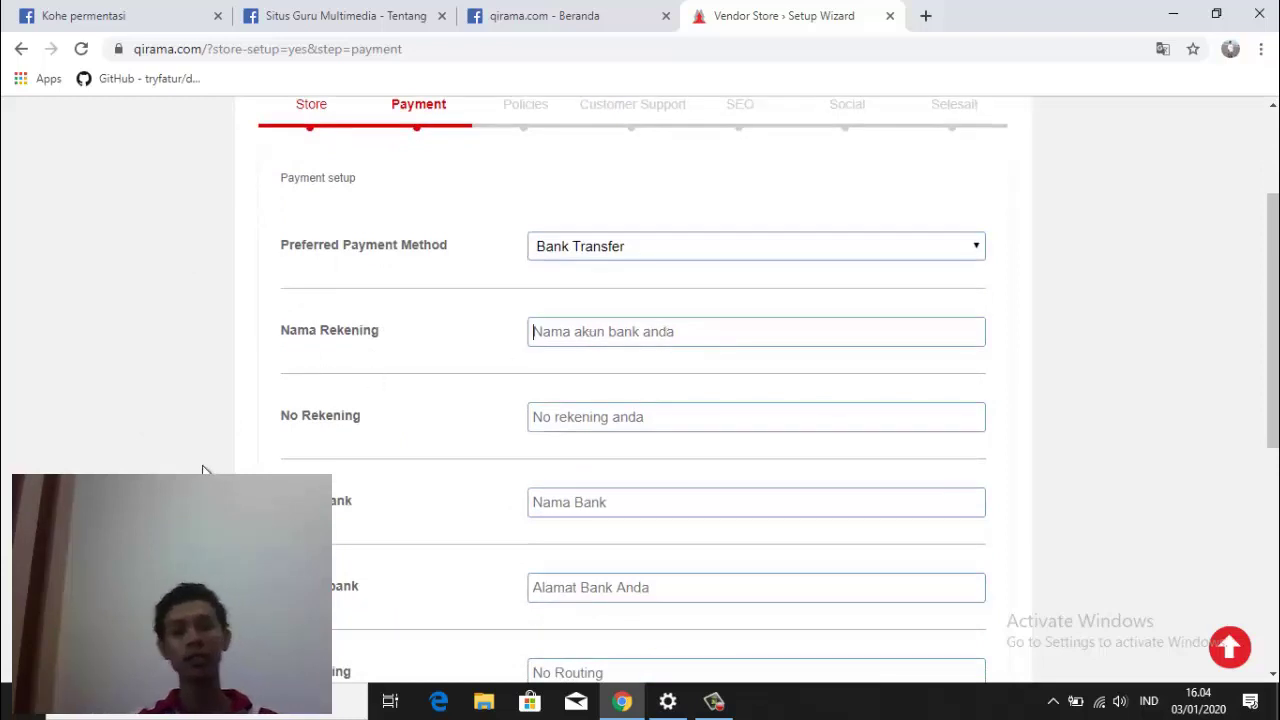
scroll(202, 471, down, 3)
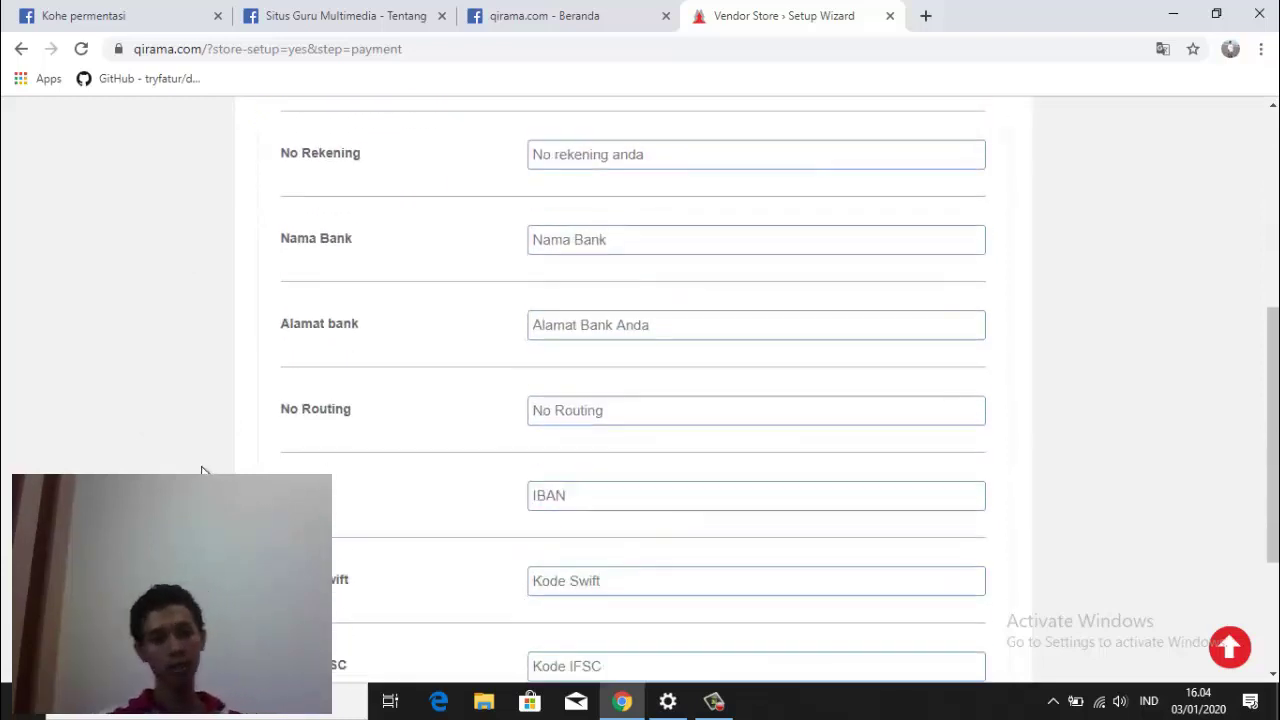
scroll(202, 471, down, 2)
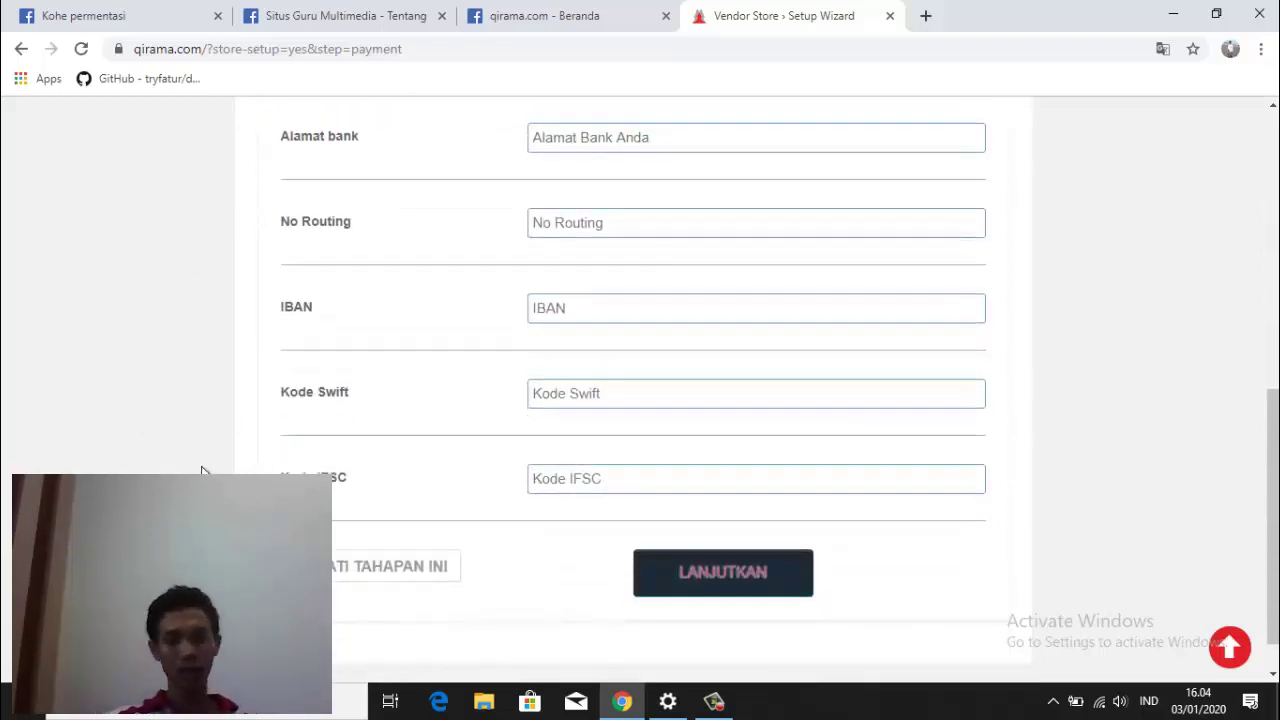
click(773, 530)
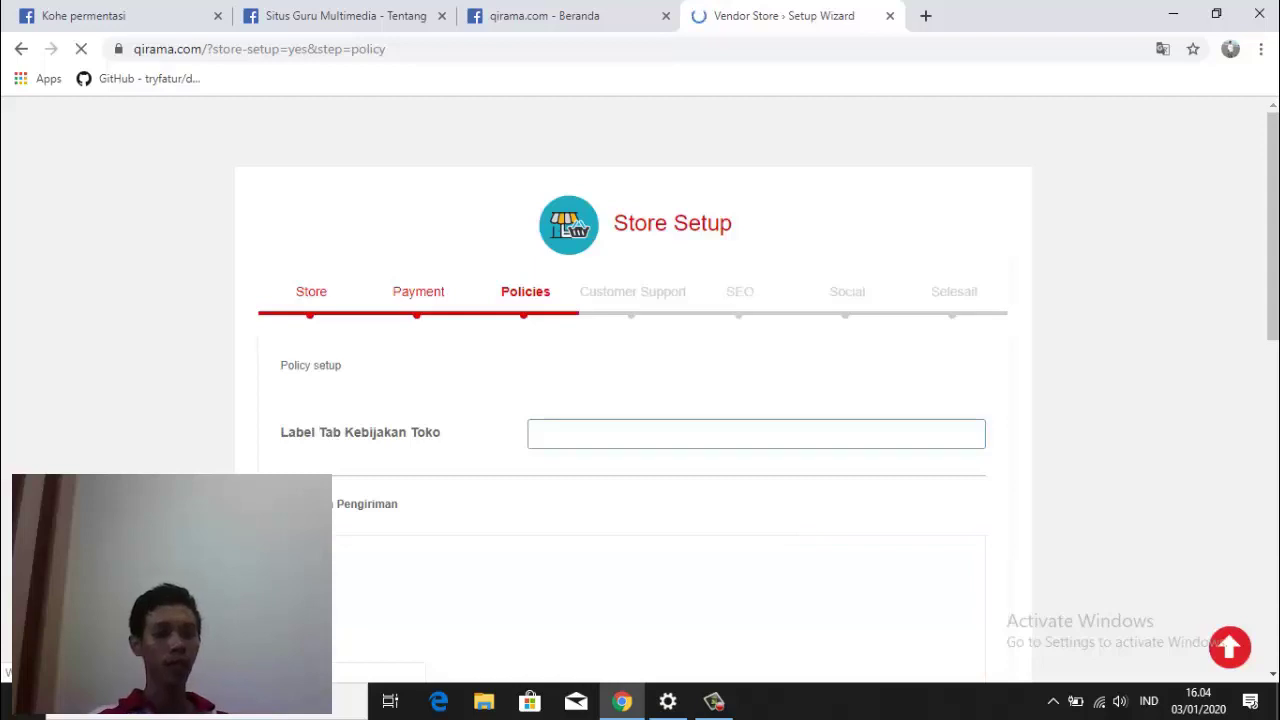
- Leave the store policy editors empty and continue to the Customer Support step
scroll(640, 387, down, 2)
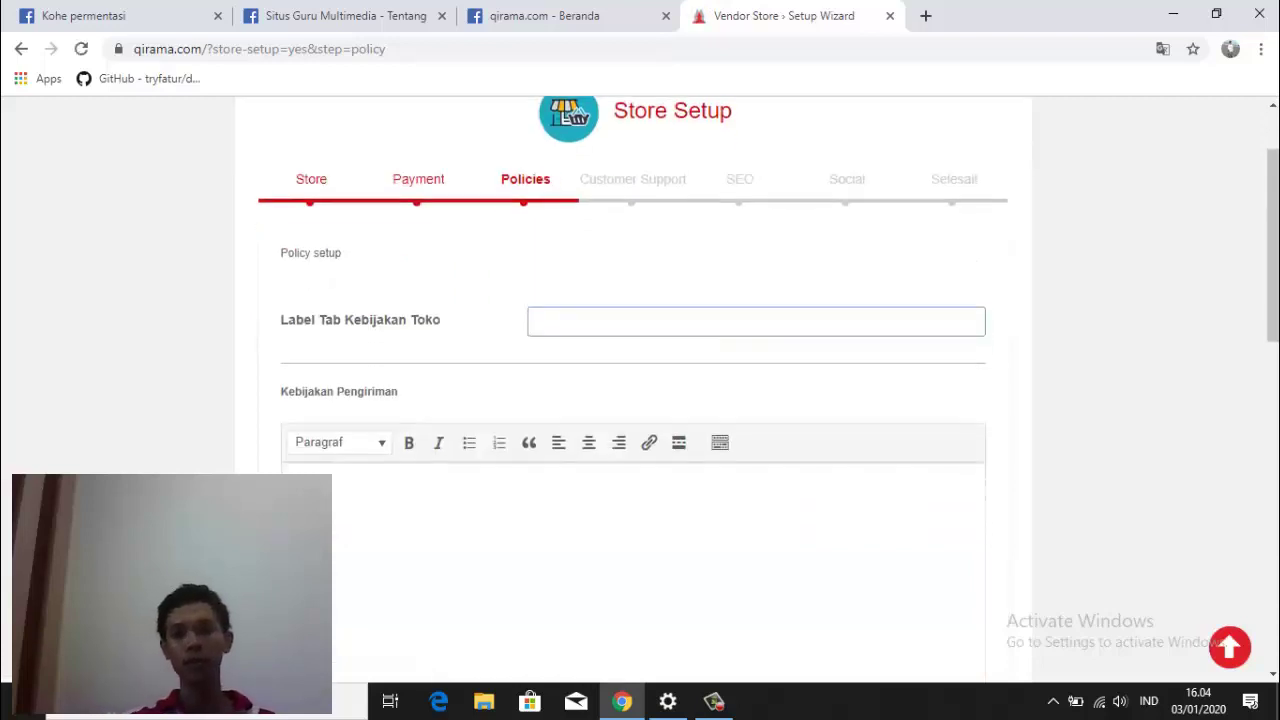
scroll(640, 387, down, 4)
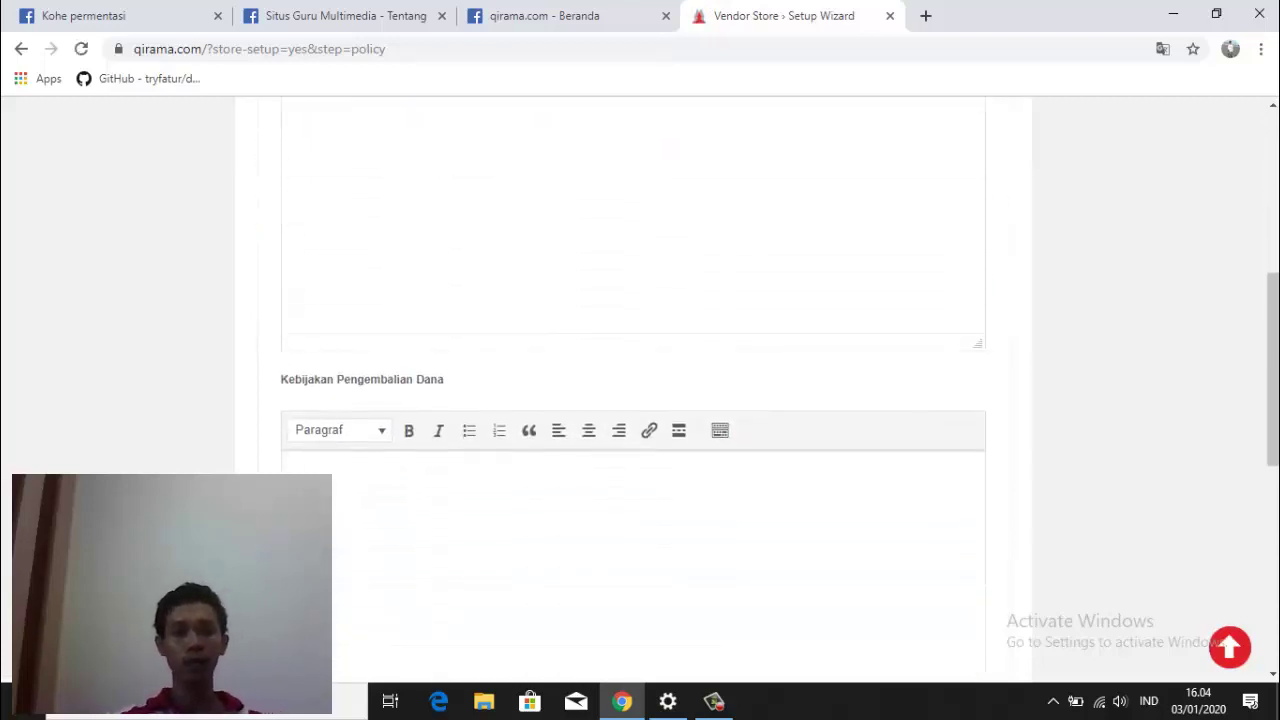
scroll(640, 387, up, 3)
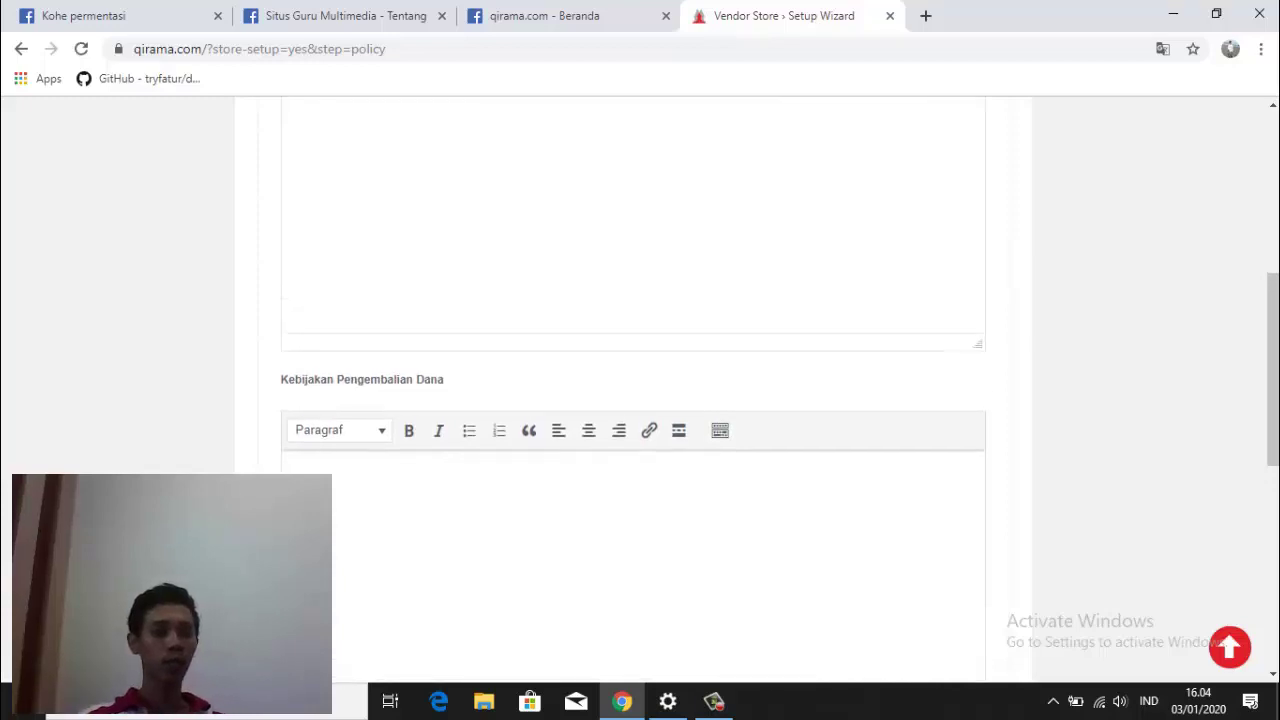
scroll(640, 387, down, 1)
scroll(640, 387, down, 4)
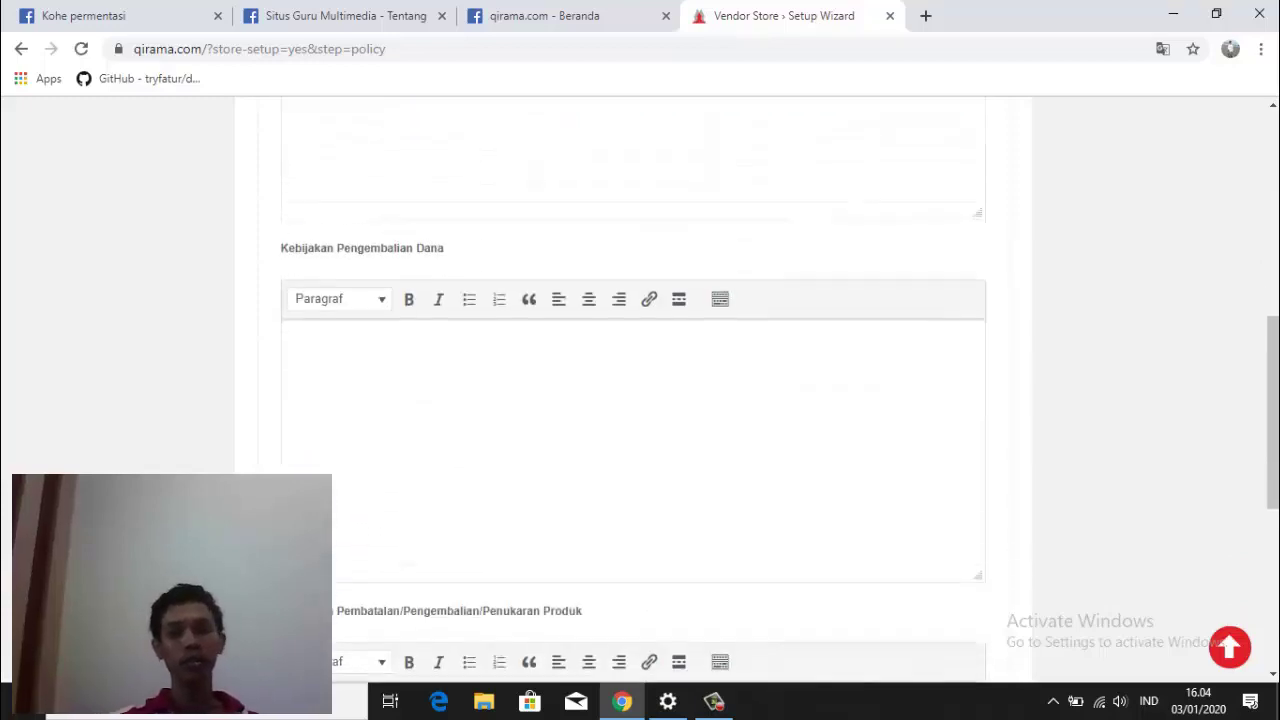
scroll(640, 387, down, 3)
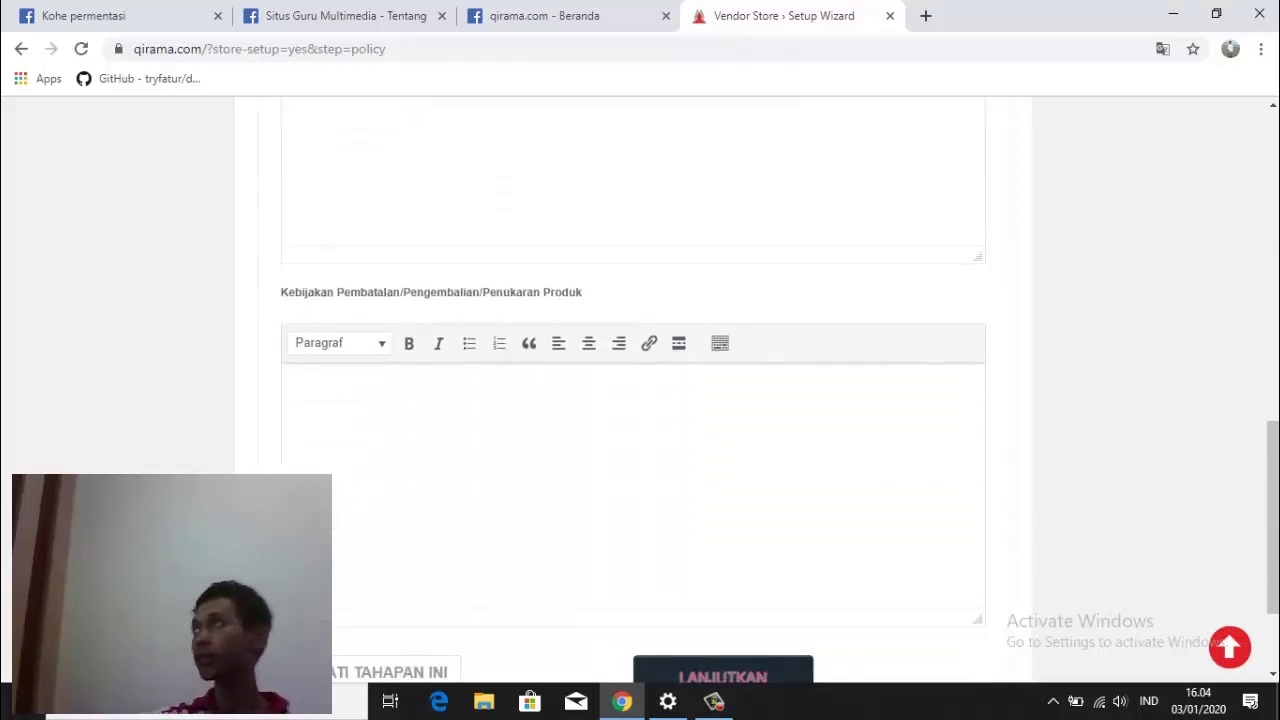
scroll(640, 387, down, 1)
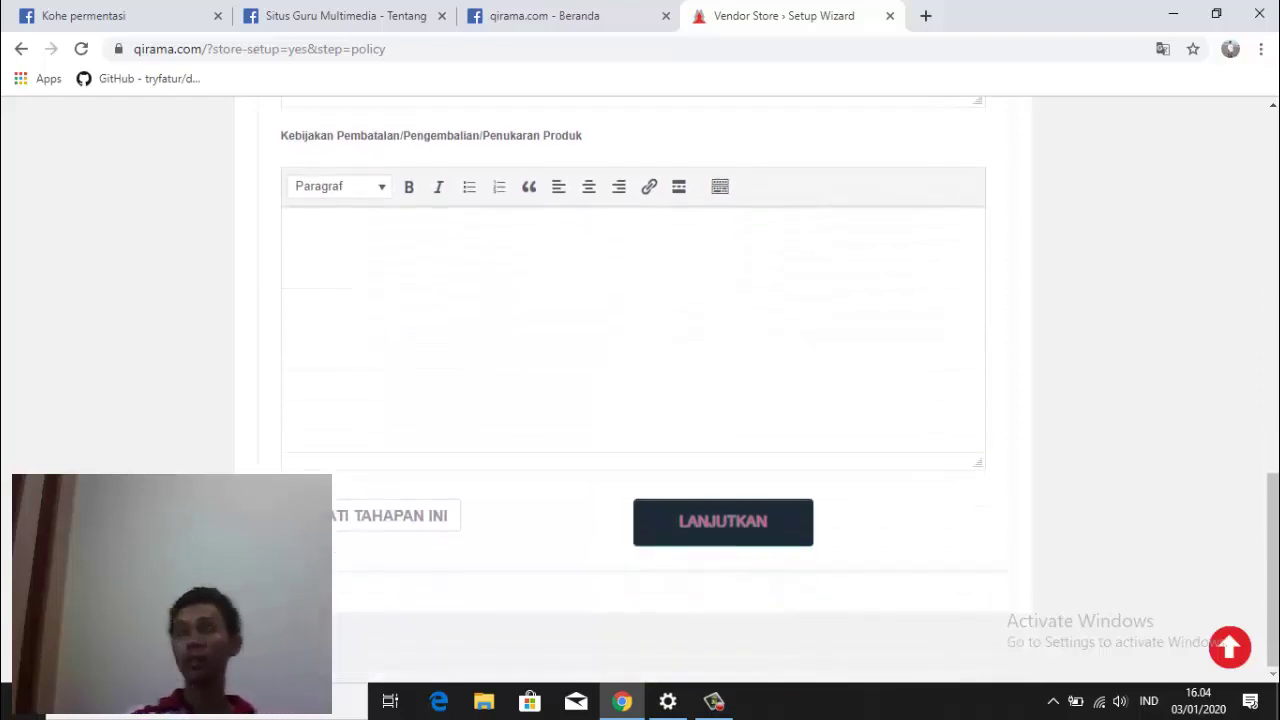
click(727, 523)
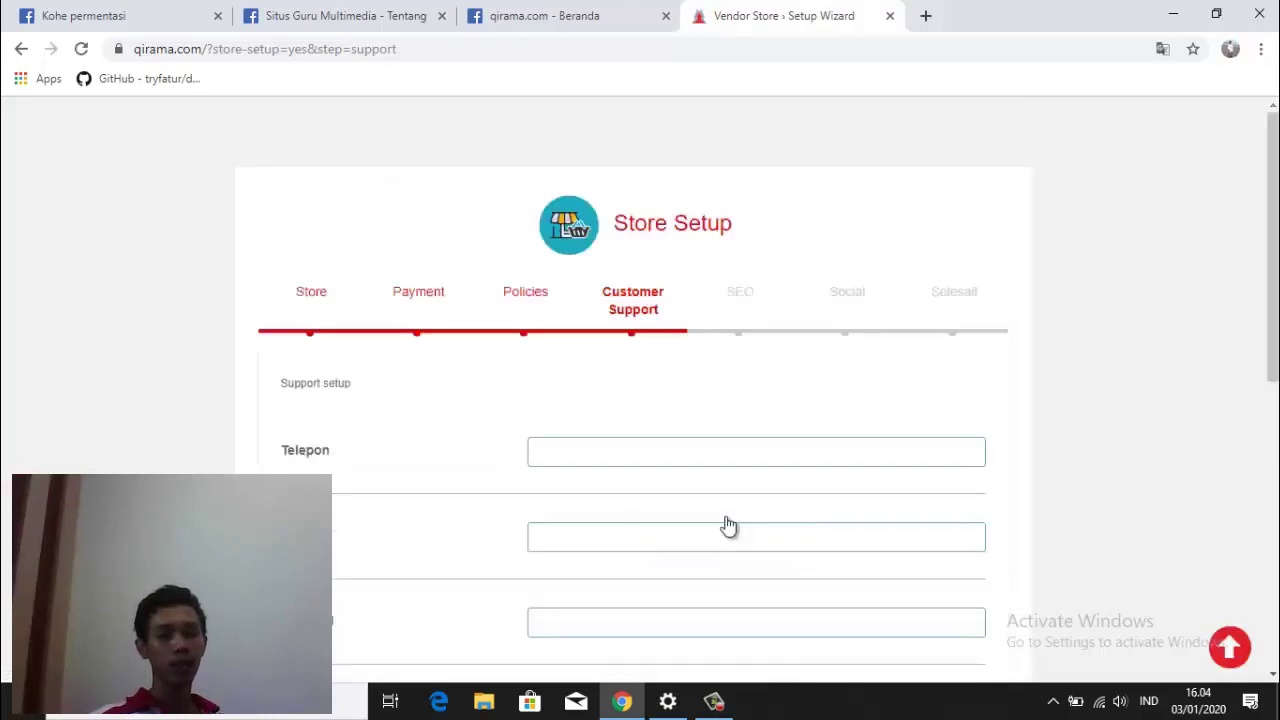
- Leave the Customer Support fields empty and continue to the SEO step
scroll(728, 525, down, 2)
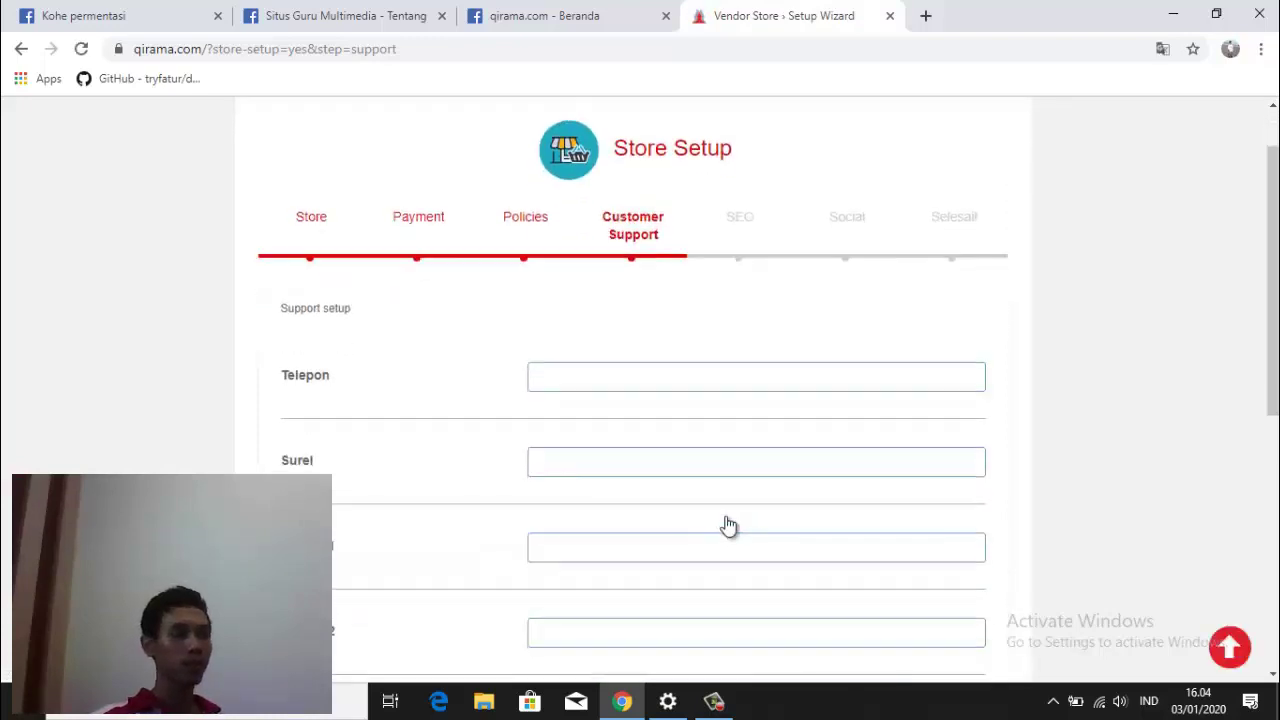
scroll(728, 525, down, 5)
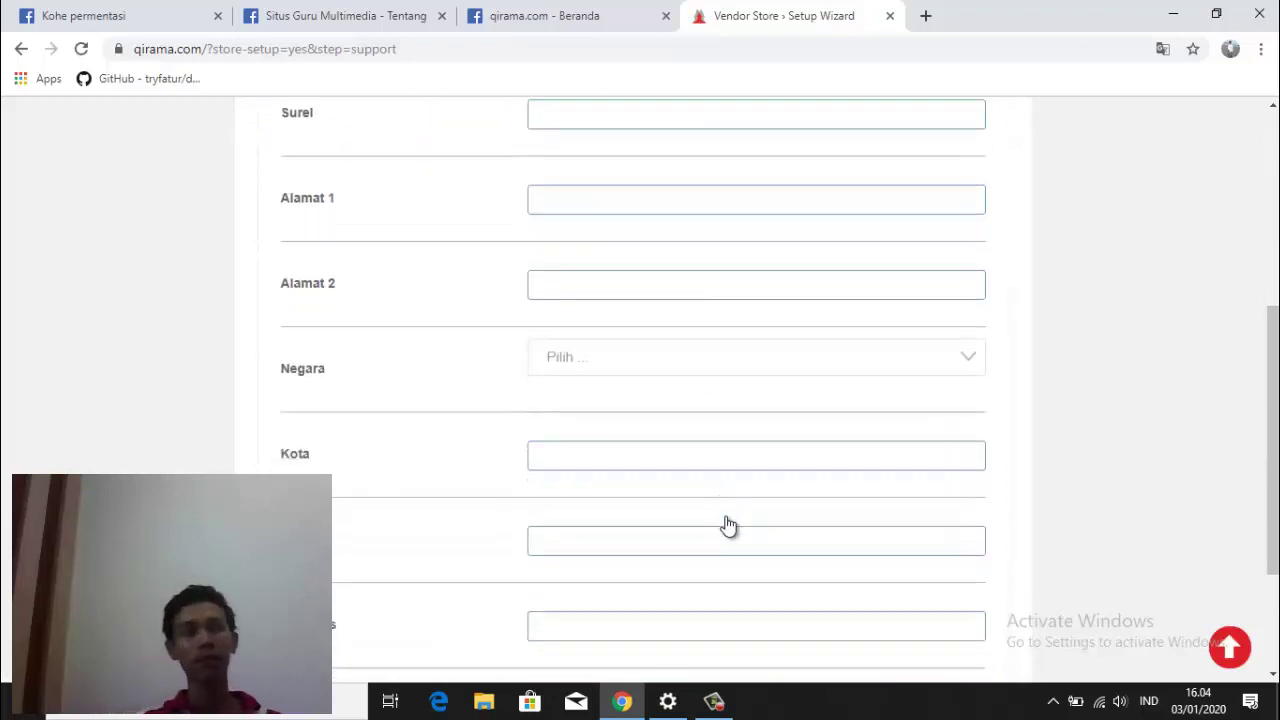
click(755, 556)
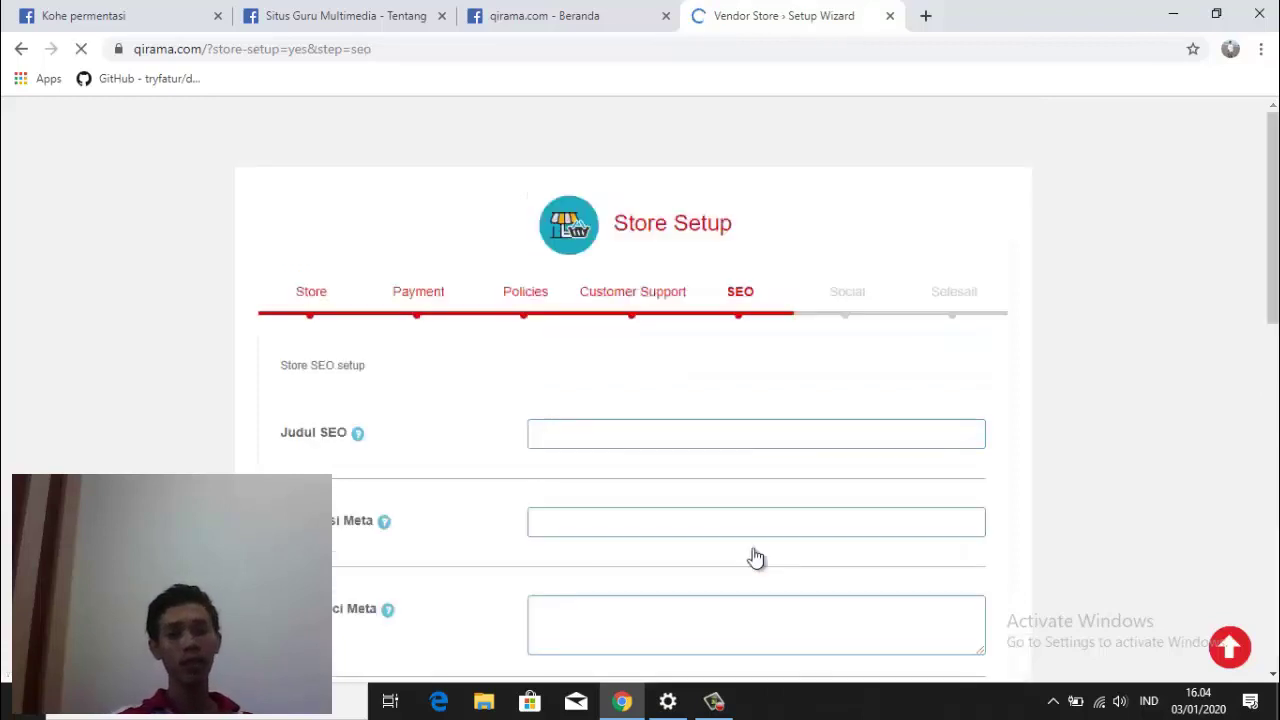
- Leave the SEO step's Facebook and Twitter fields blank and continue to the Social step
scroll(756, 558, down, 3)
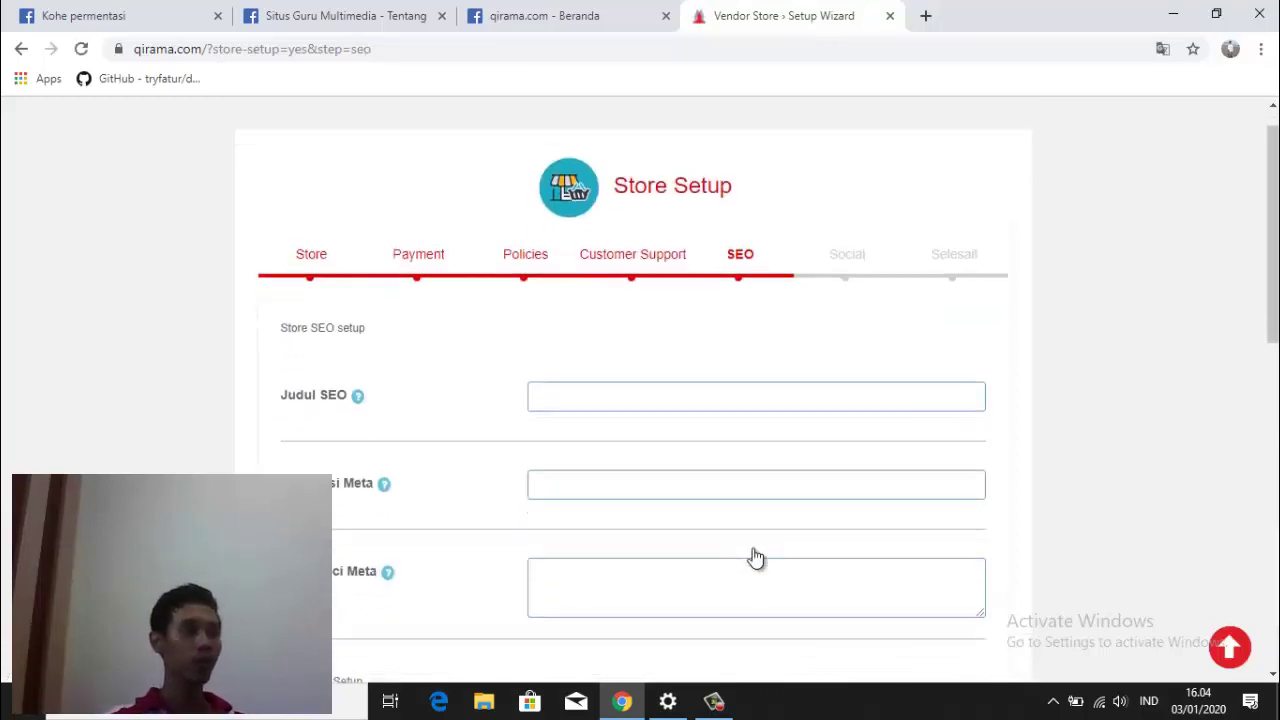
scroll(756, 558, down, 1)
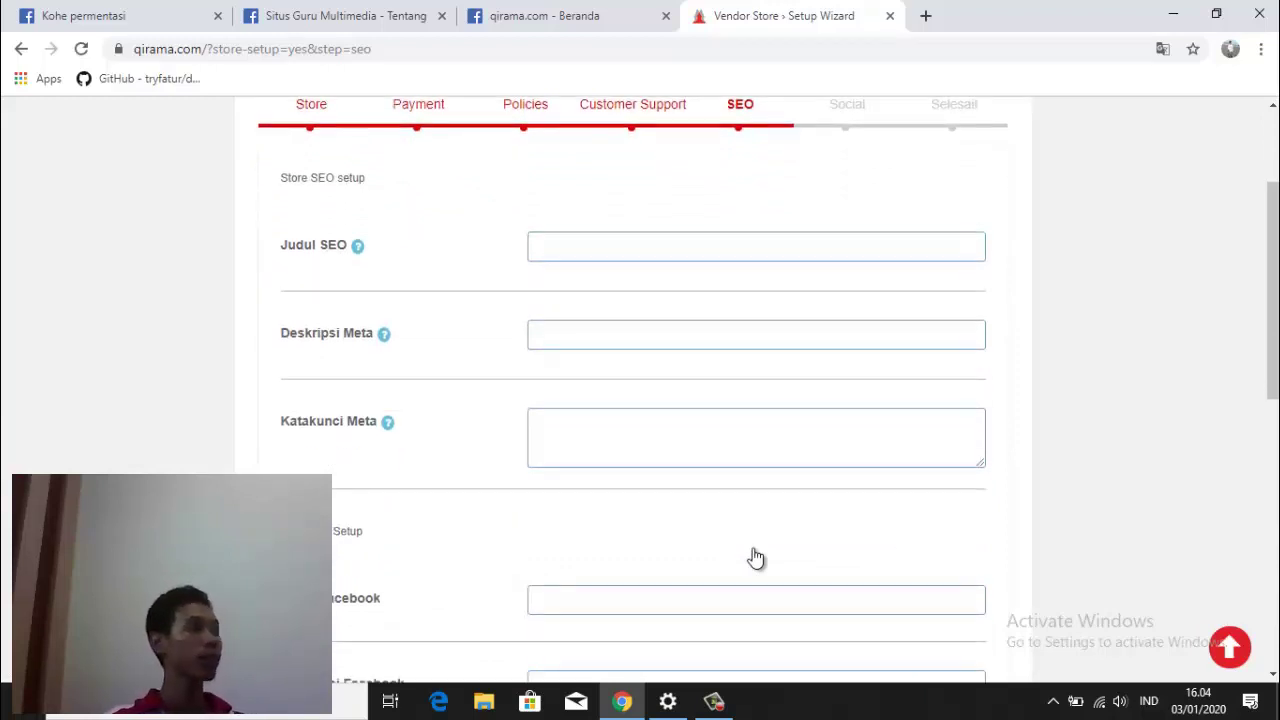
scroll(756, 558, down, 1)
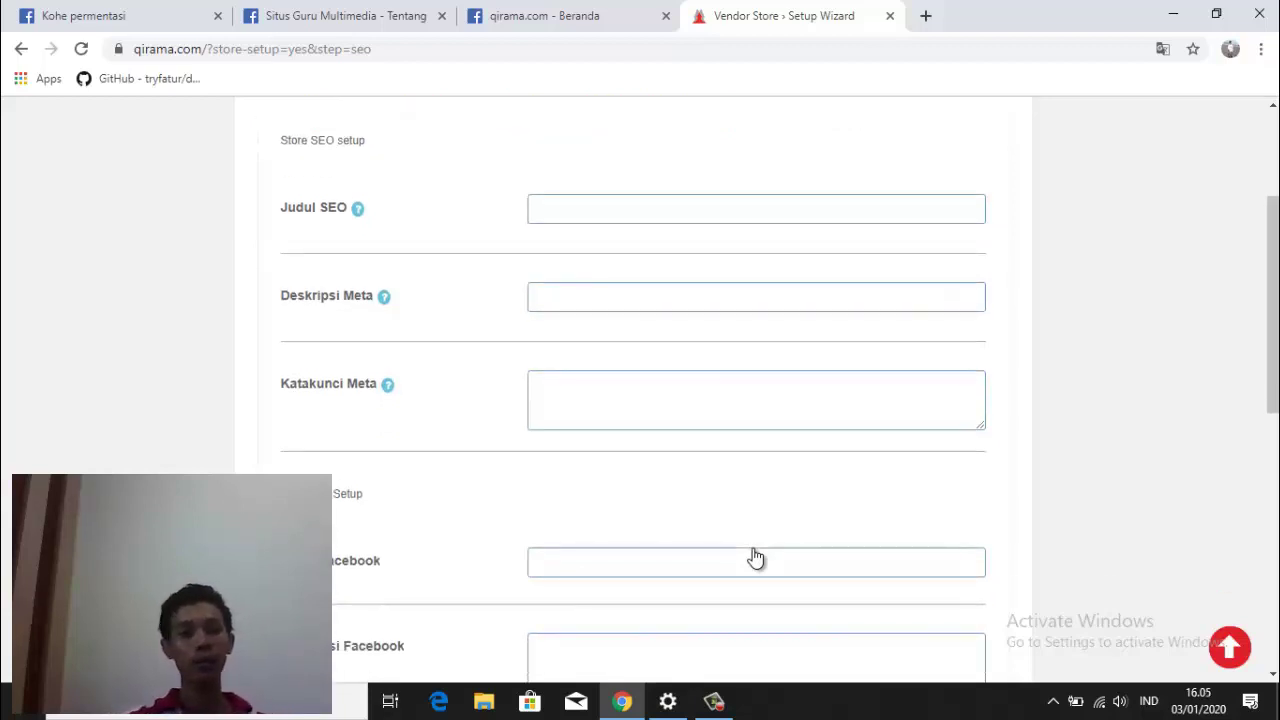
scroll(756, 558, down, 3)
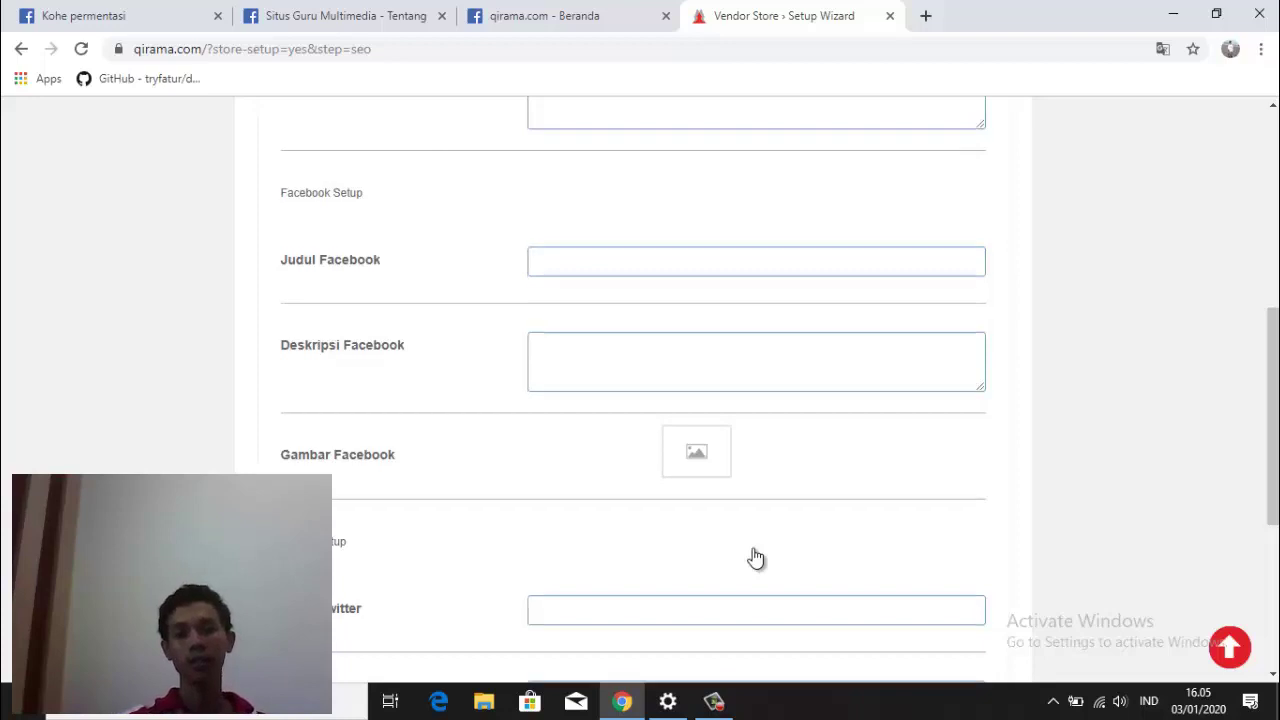
scroll(757, 557, down, 1)
click(717, 220)
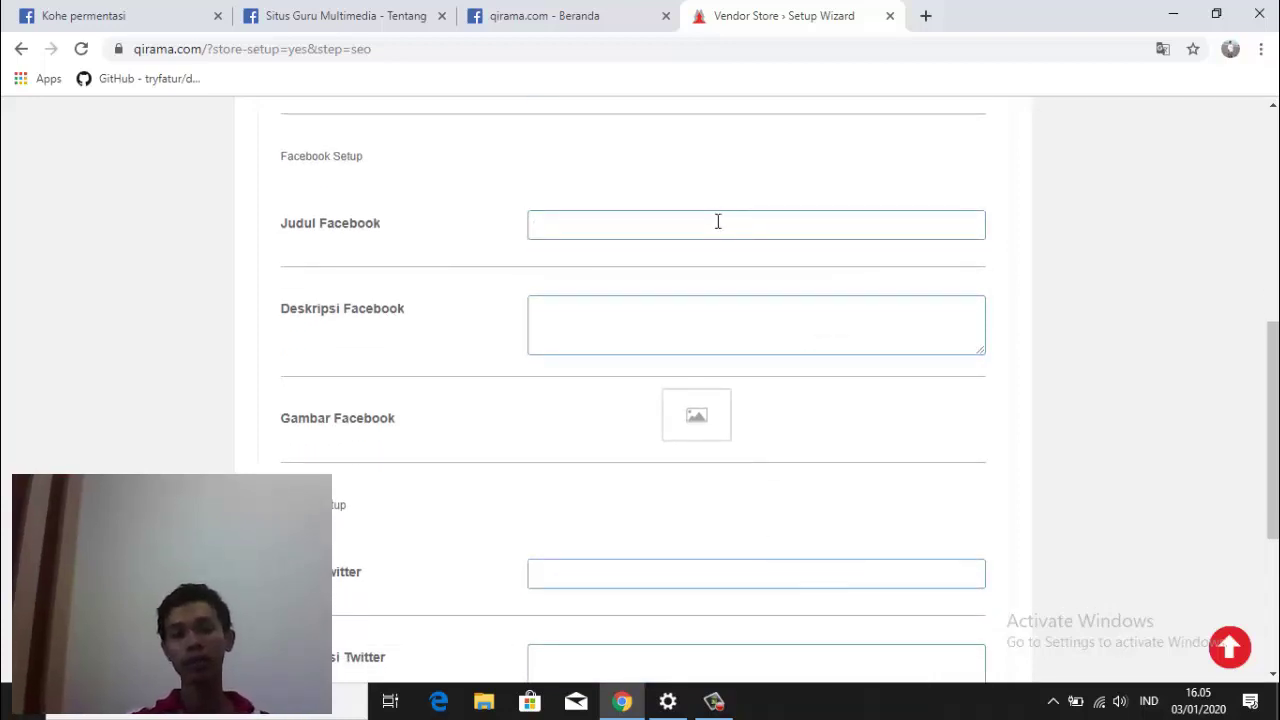
scroll(221, 416, down, 3)
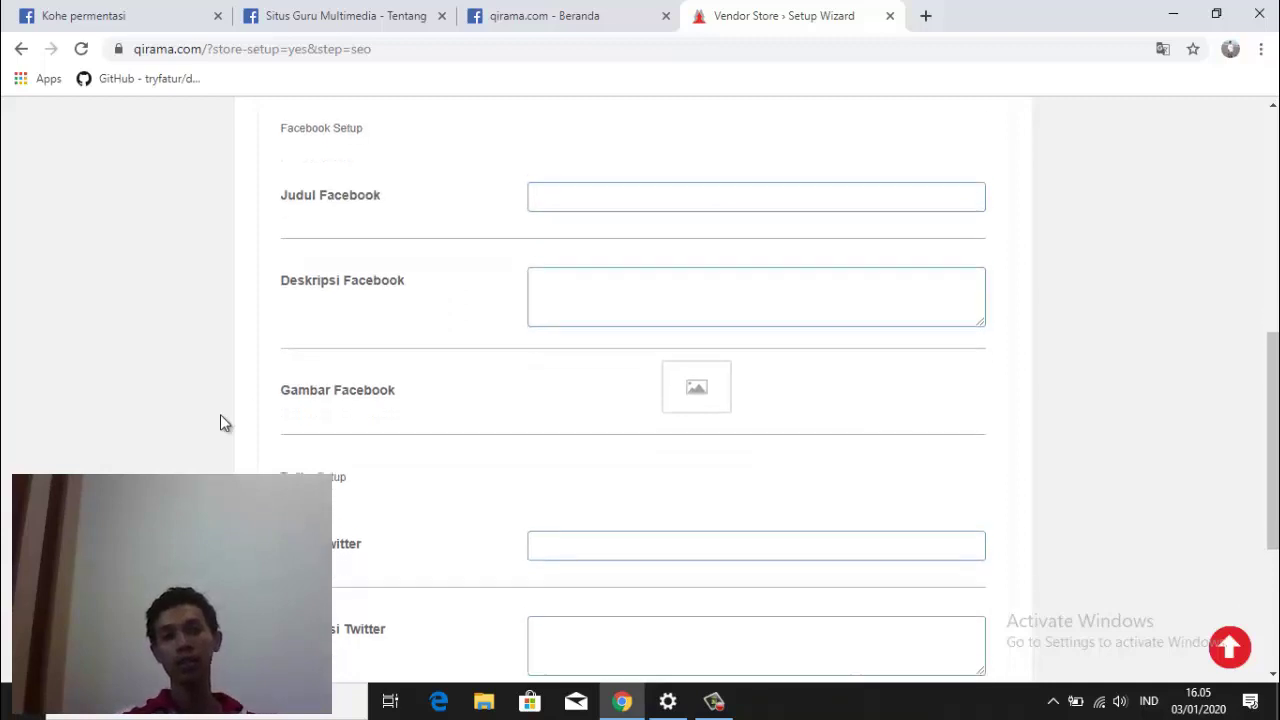
scroll(222, 423, down, 1)
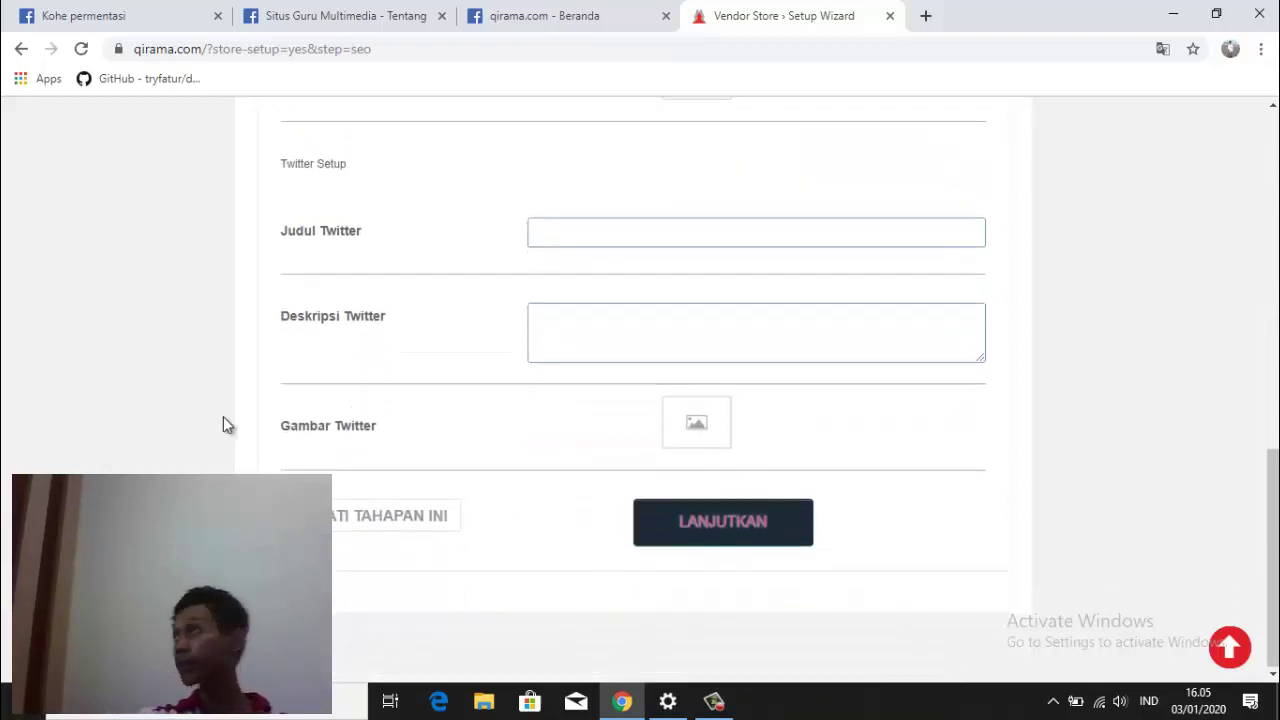
click(712, 538)
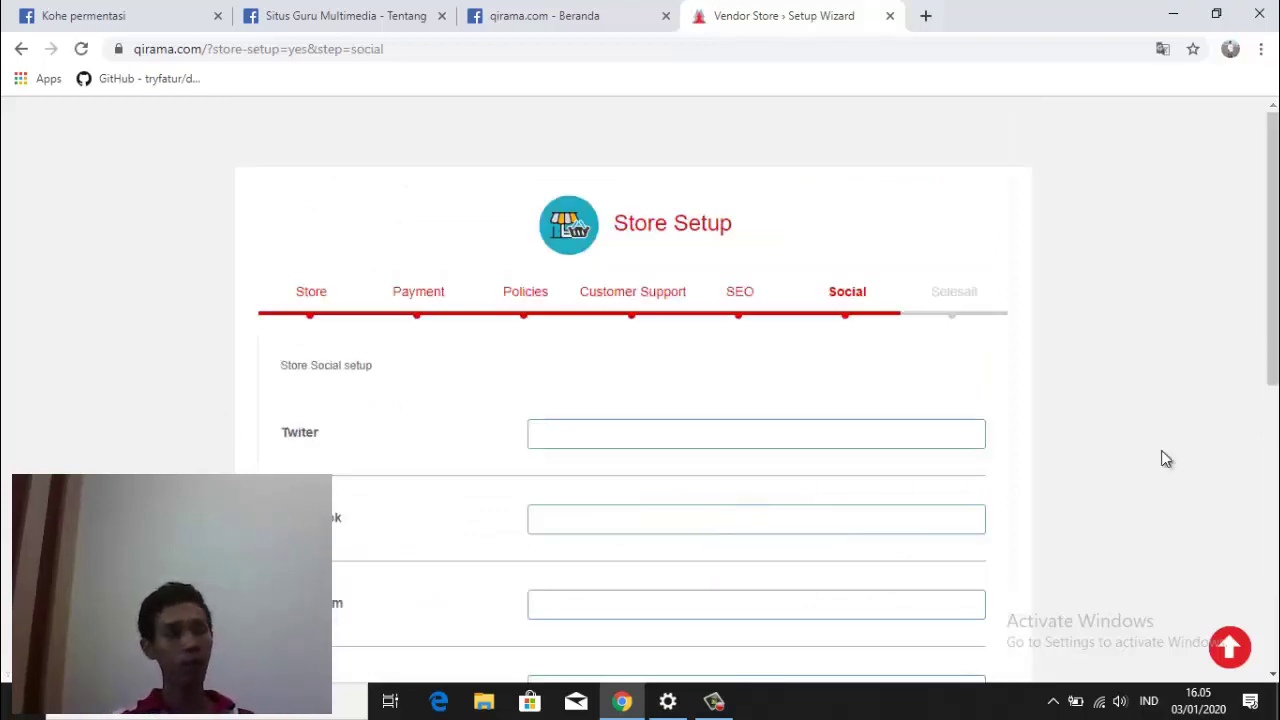
- Leave every social profile link, Twitter through Pinterest, empty and continue past Social
scroll(1165, 458, down, 3)
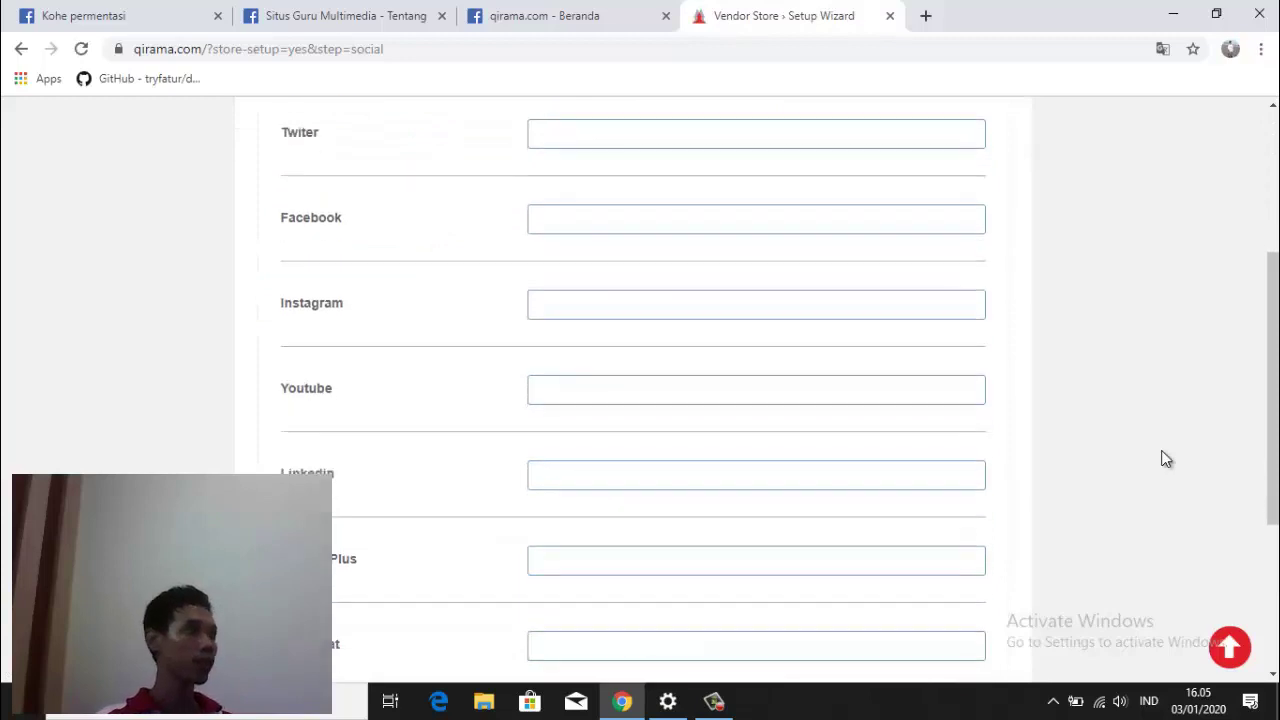
scroll(1165, 458, down, 3)
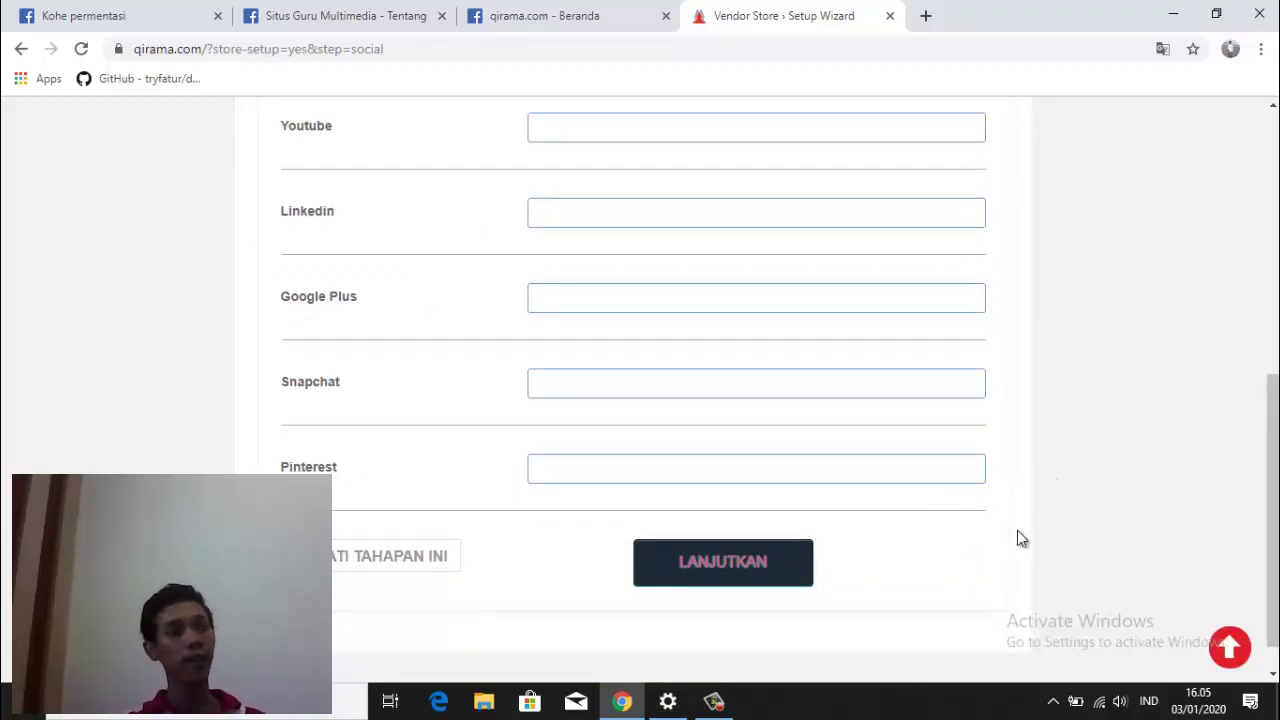
scroll(952, 393, up, 4)
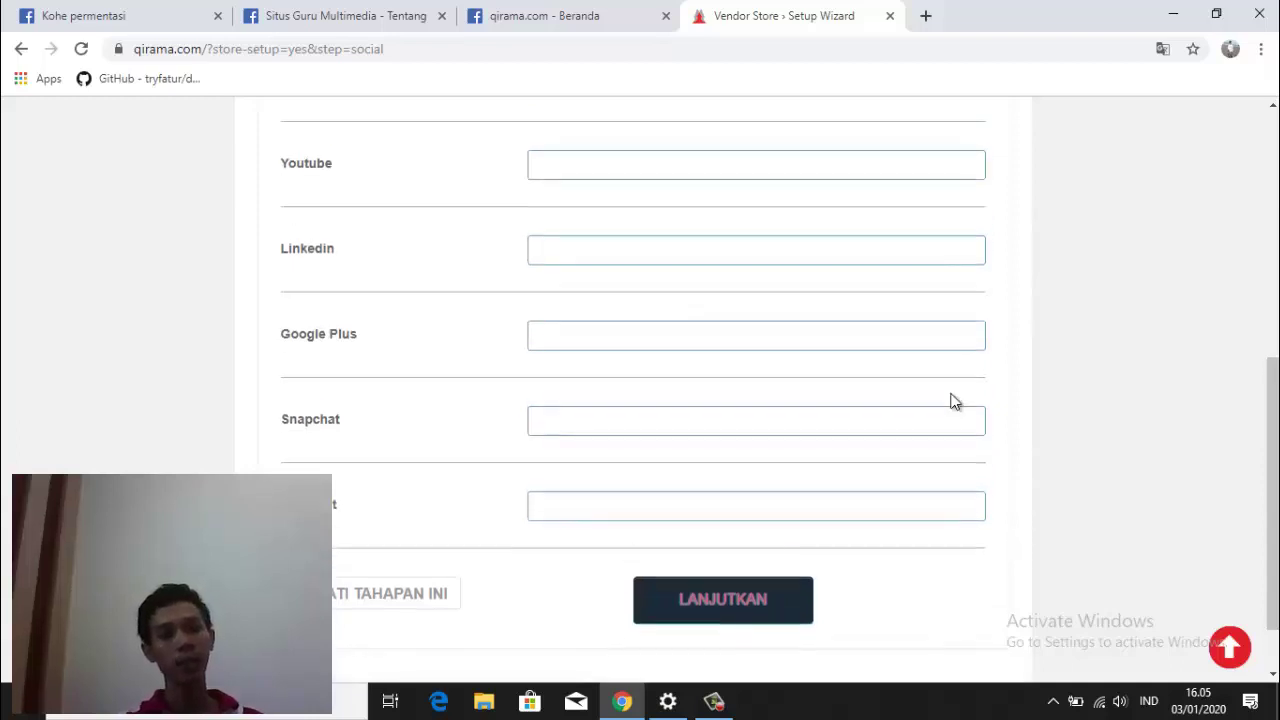
scroll(952, 393, down, 3)
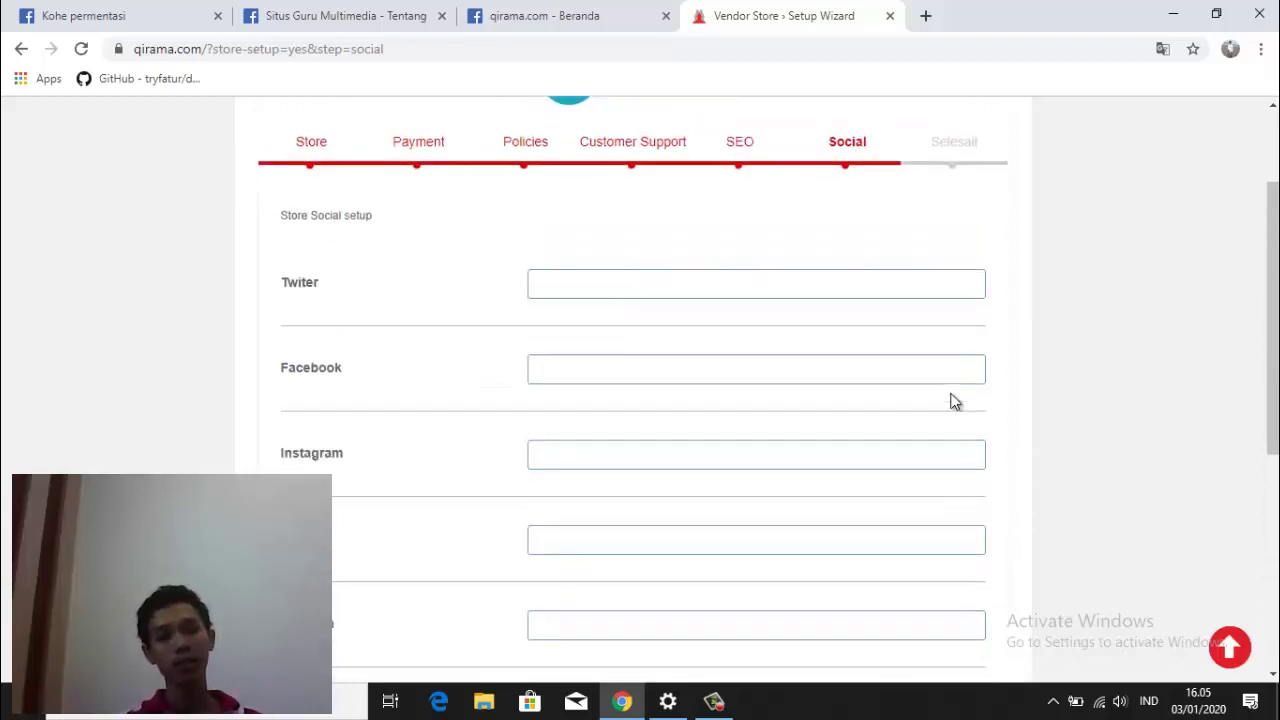
scroll(952, 400, down, 2)
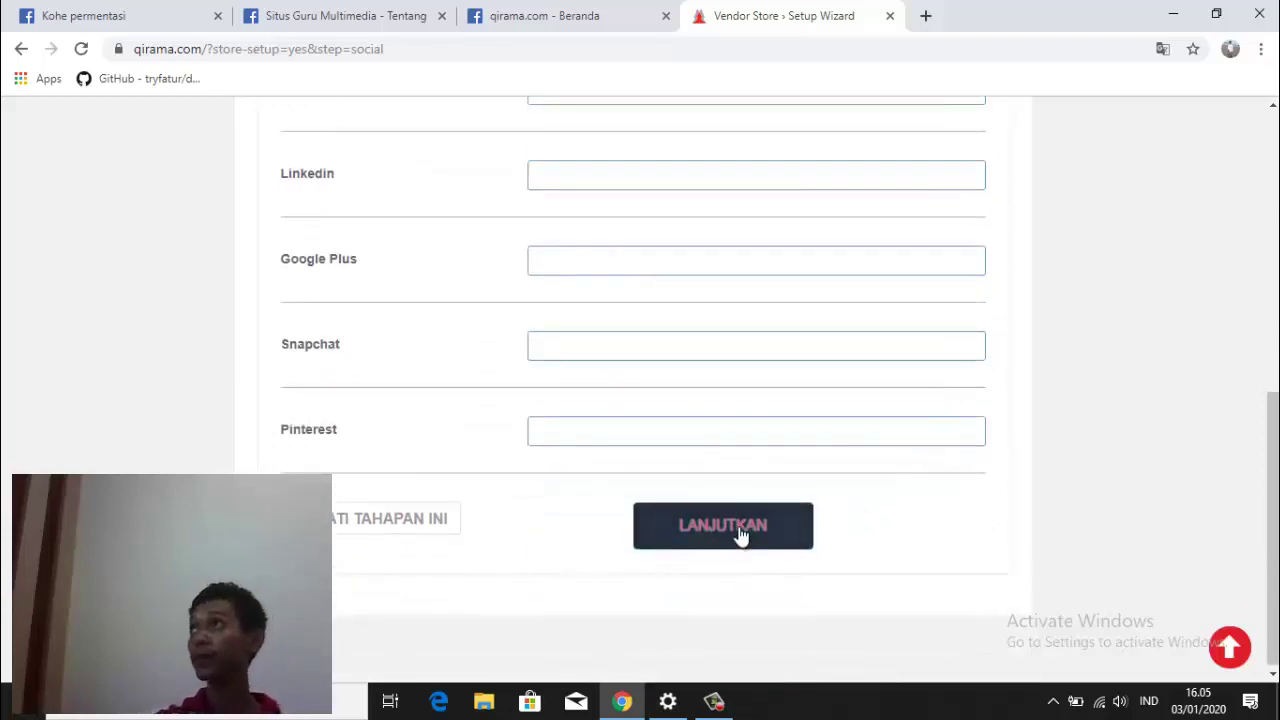
click(738, 533)
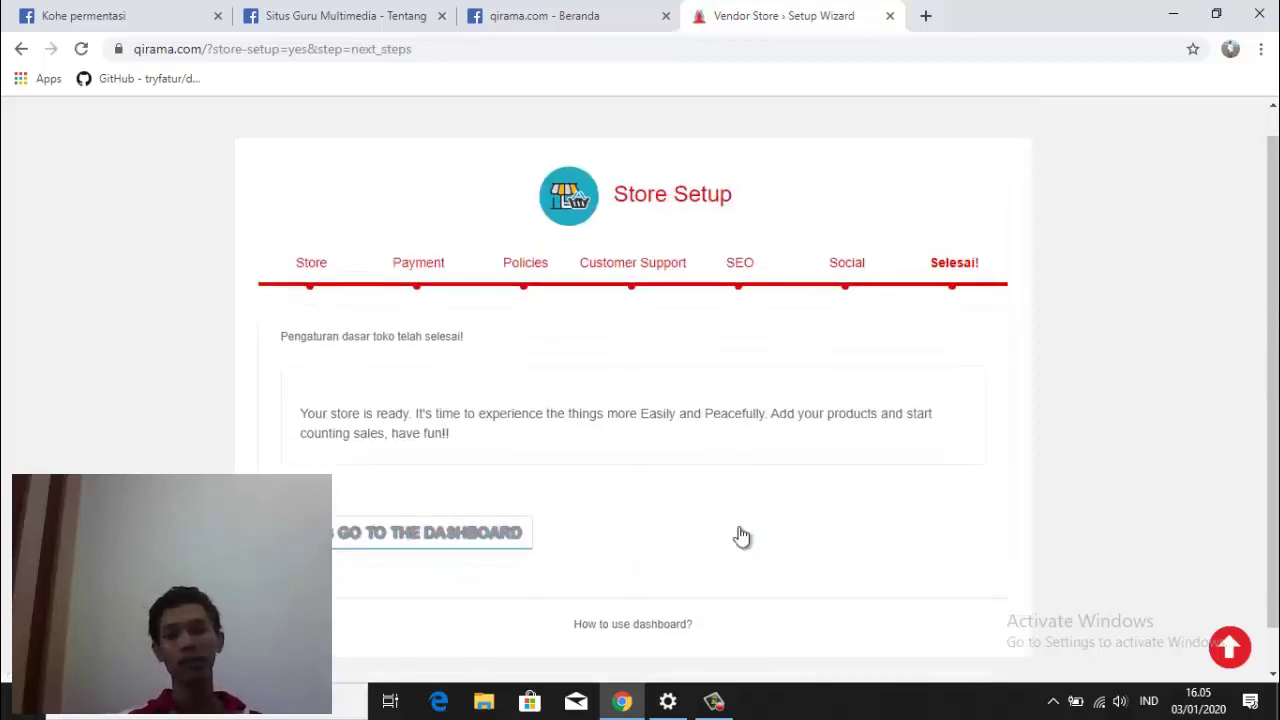
- Go to the Toko Saya dashboard and review its empty visitor, questions and notification panels
click(407, 530)
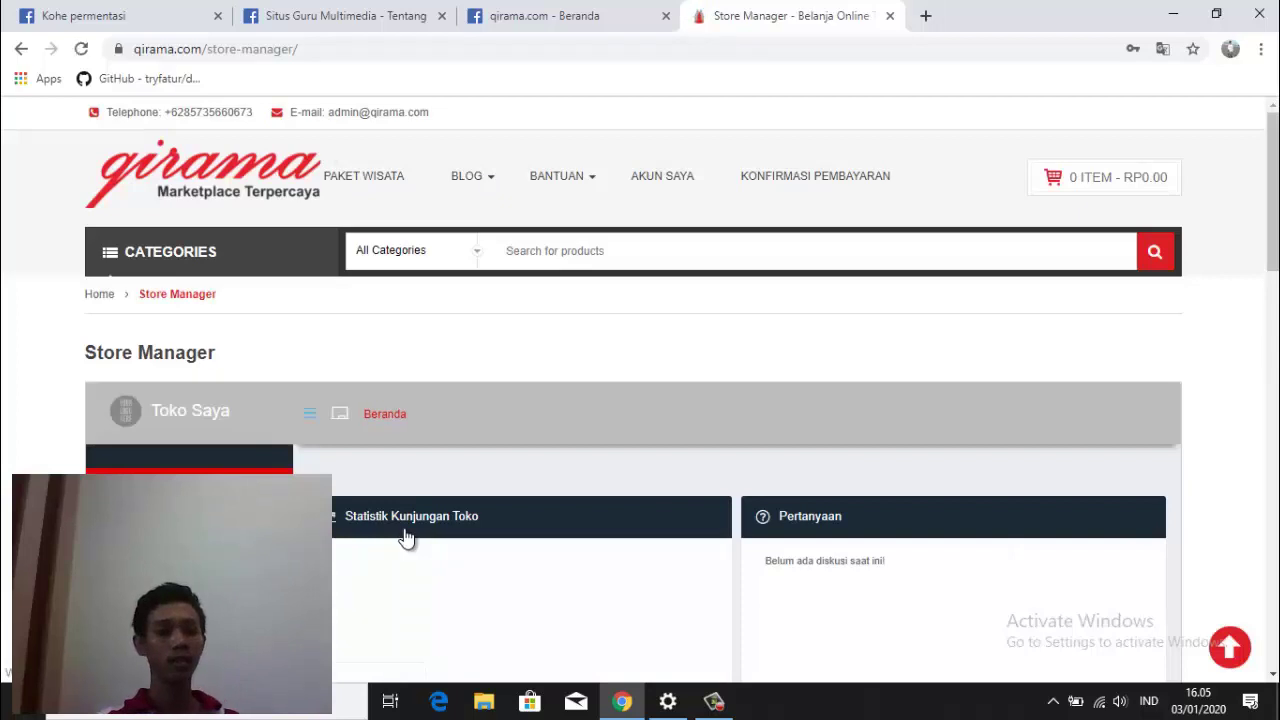
scroll(406, 538, down, 2)
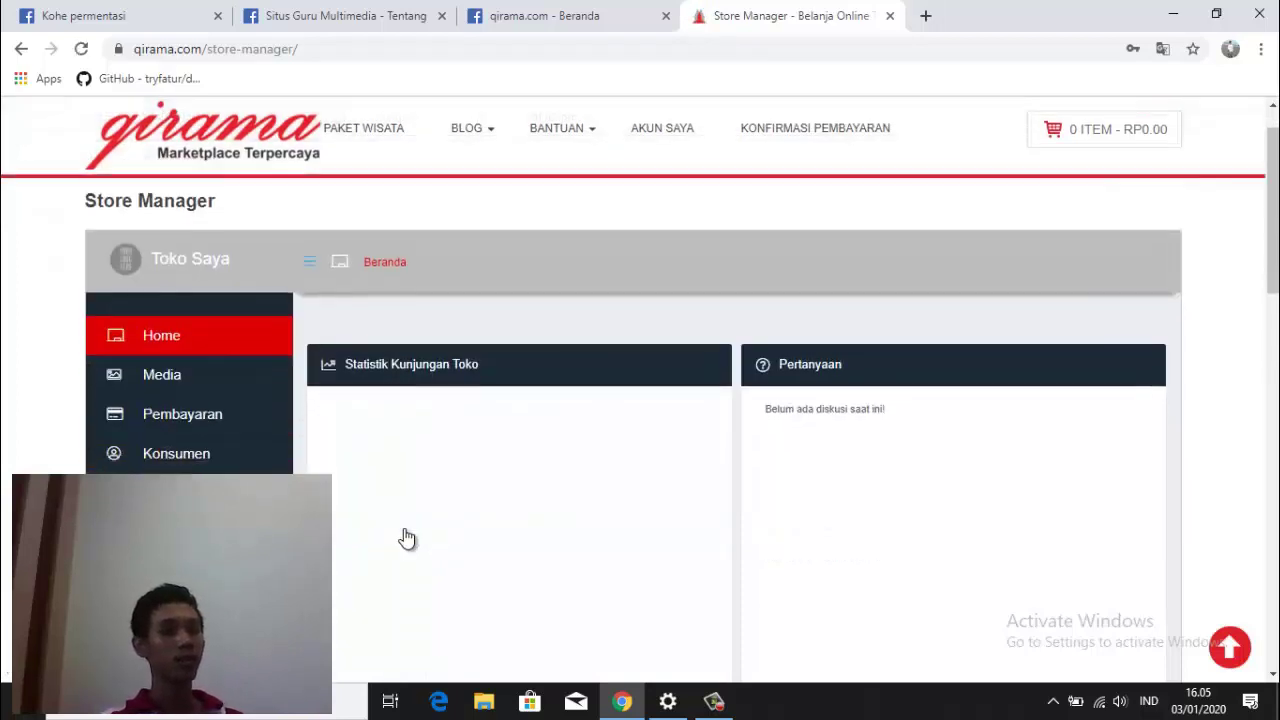
scroll(406, 538, down, 1)
scroll(406, 538, up, 3)
scroll(406, 538, up, 1)
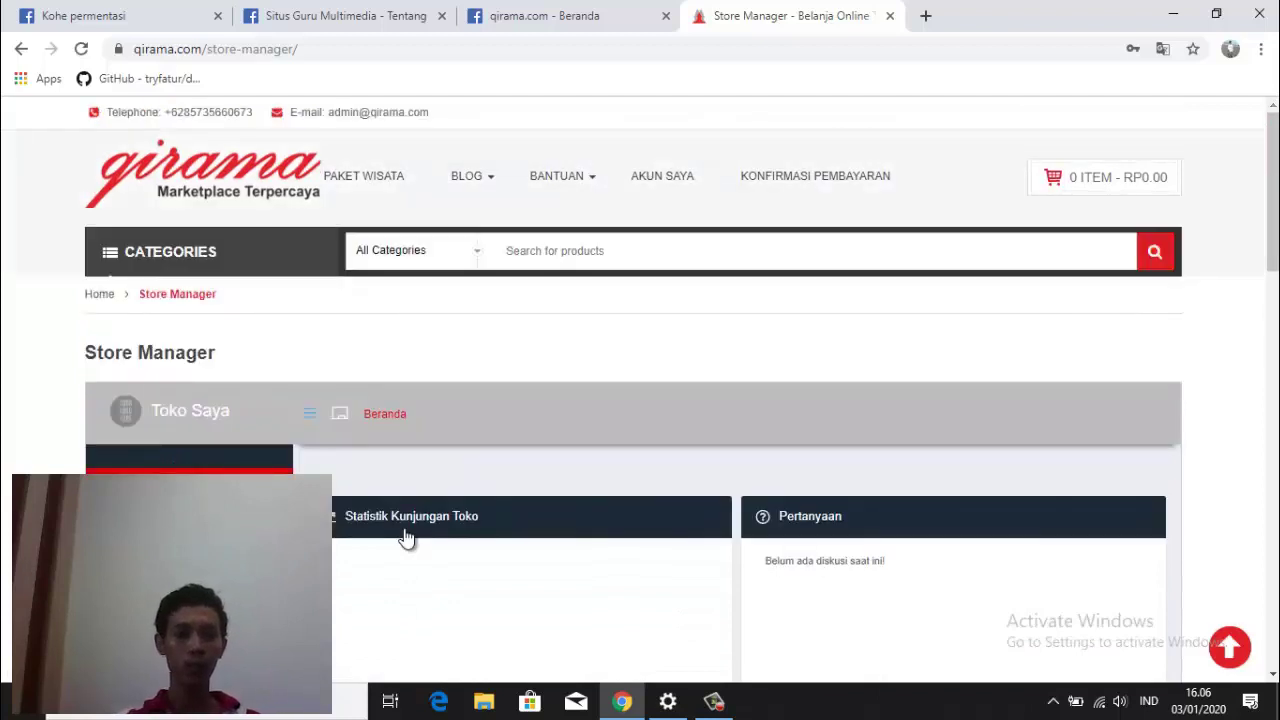
scroll(406, 538, down, 2)
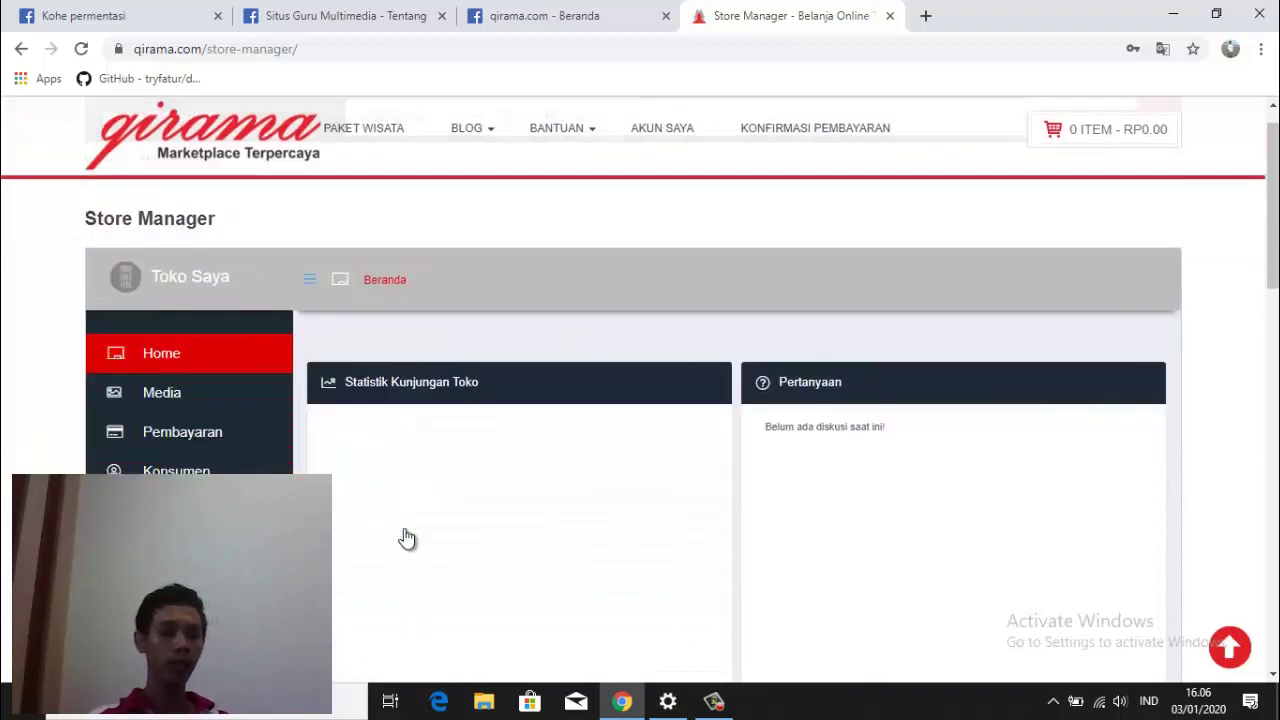
scroll(406, 538, down, 1)
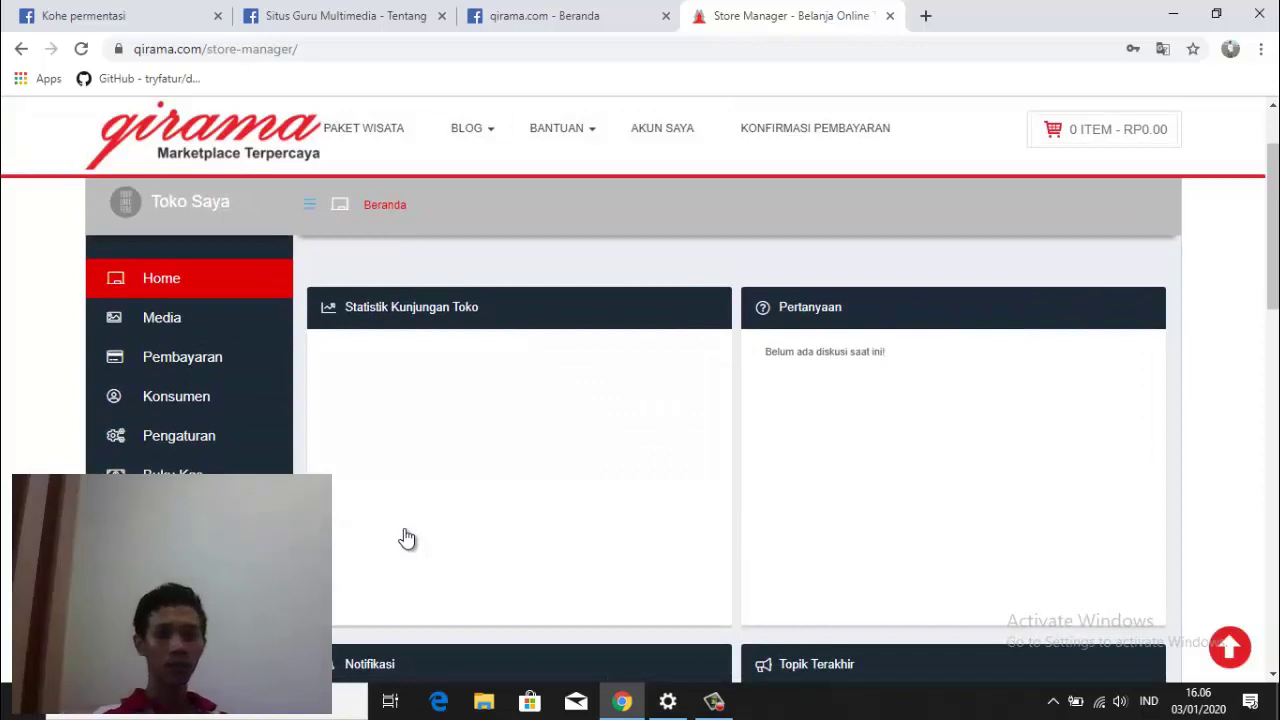
scroll(406, 538, down, 3)
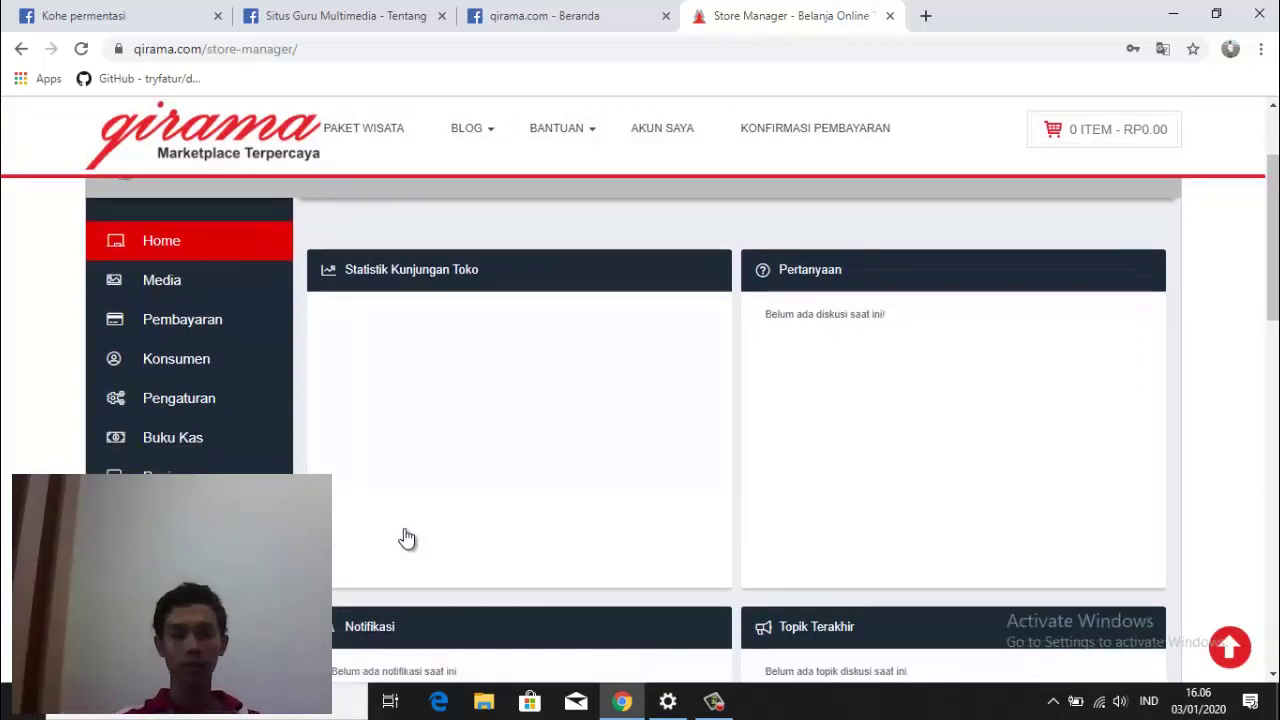
scroll(406, 538, down, 5)
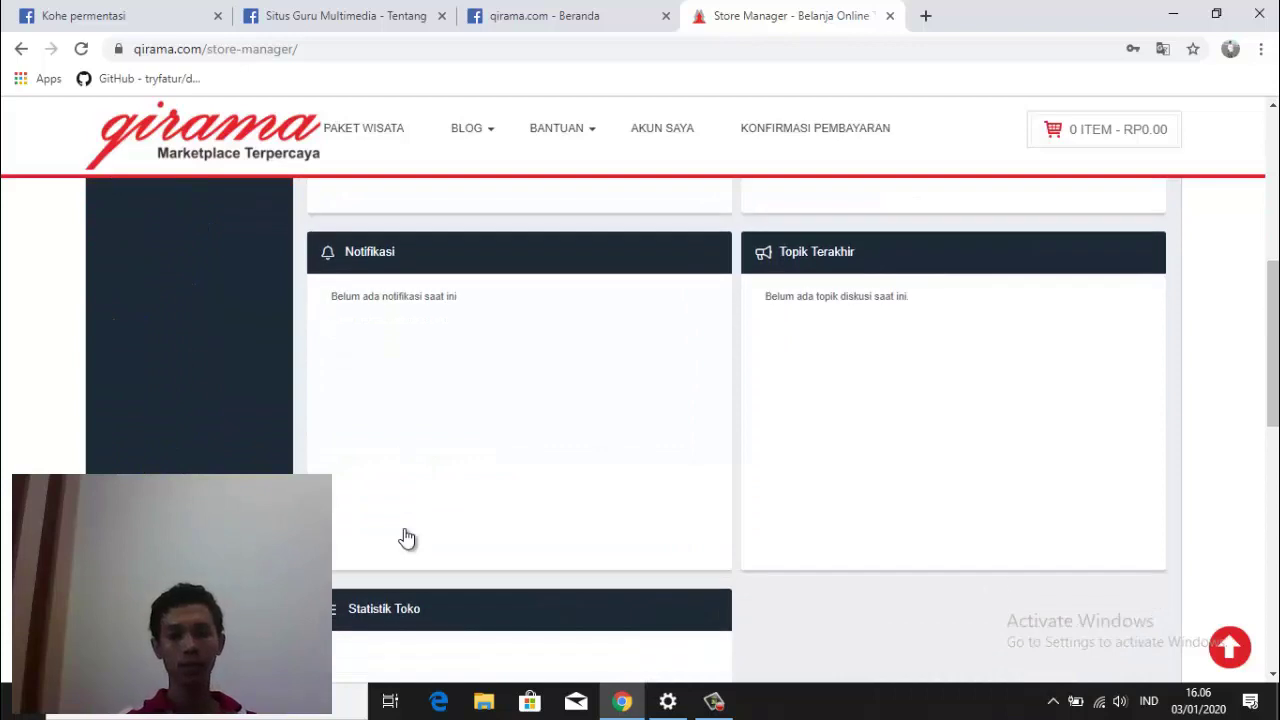
scroll(406, 538, up, 8)
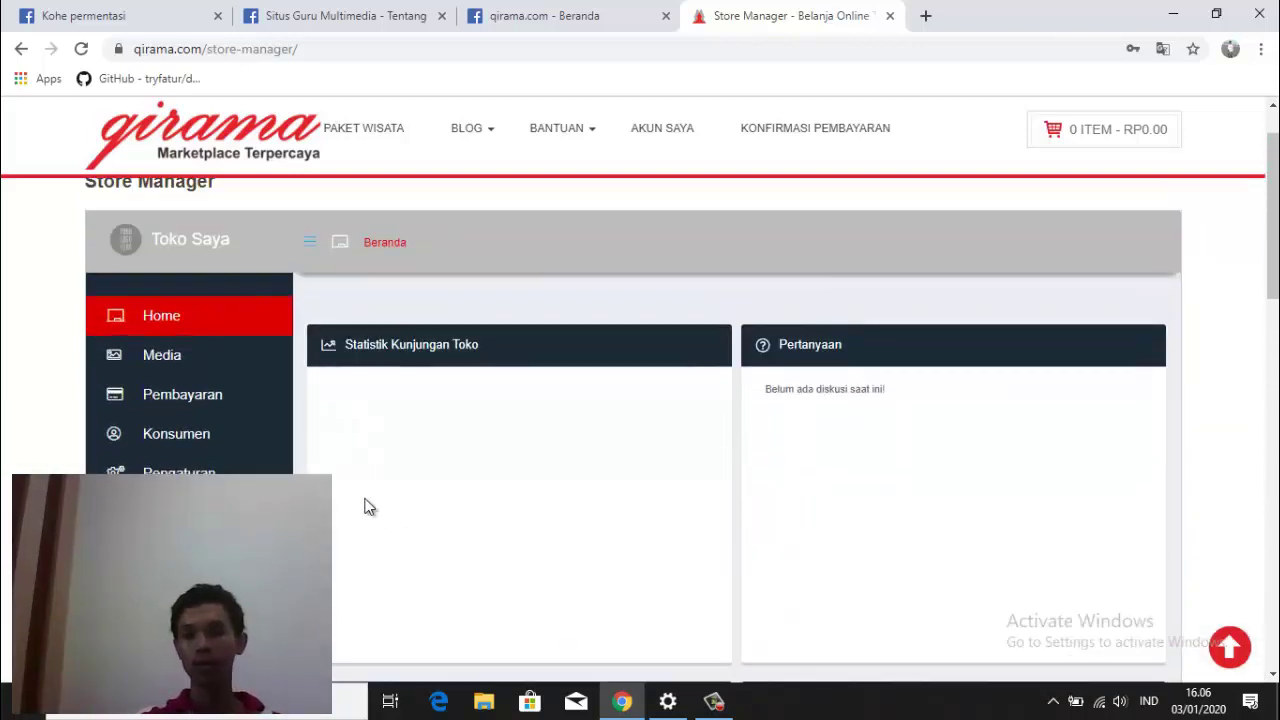
- Open Media in the Store Manager sidebar and check its empty table with 0 MB used
click(170, 355)
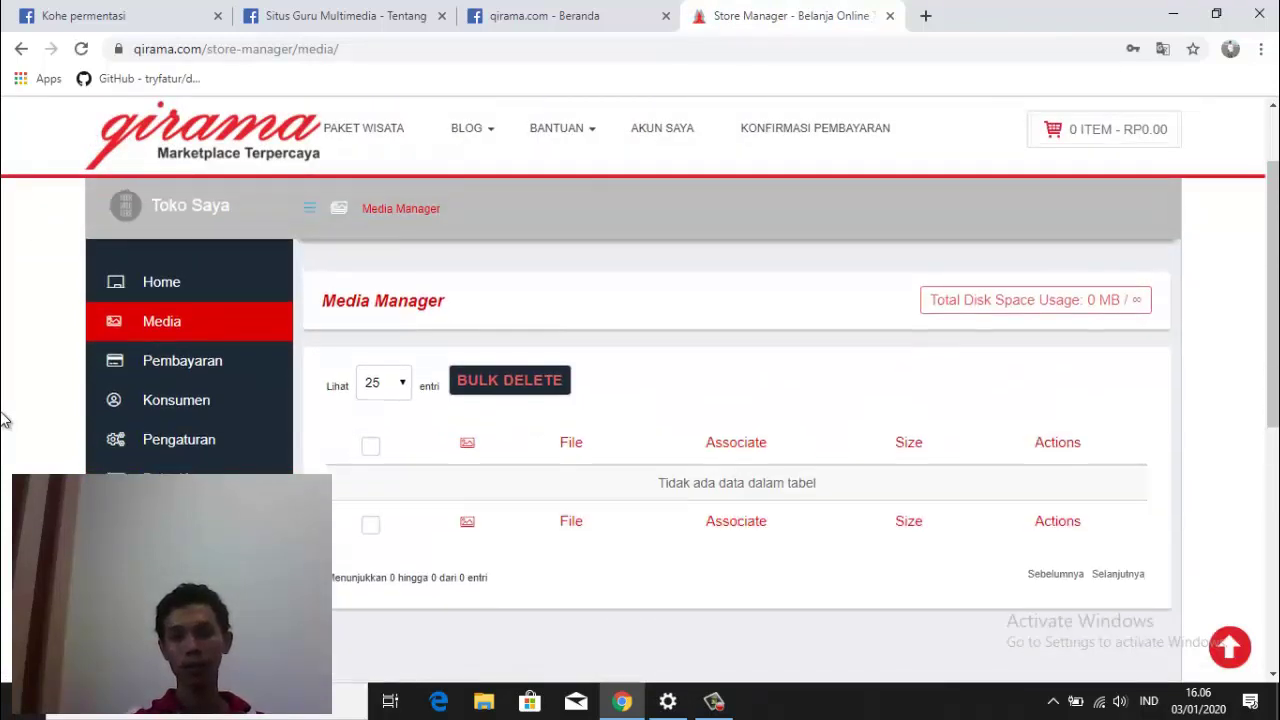
scroll(158, 426, up, 2)
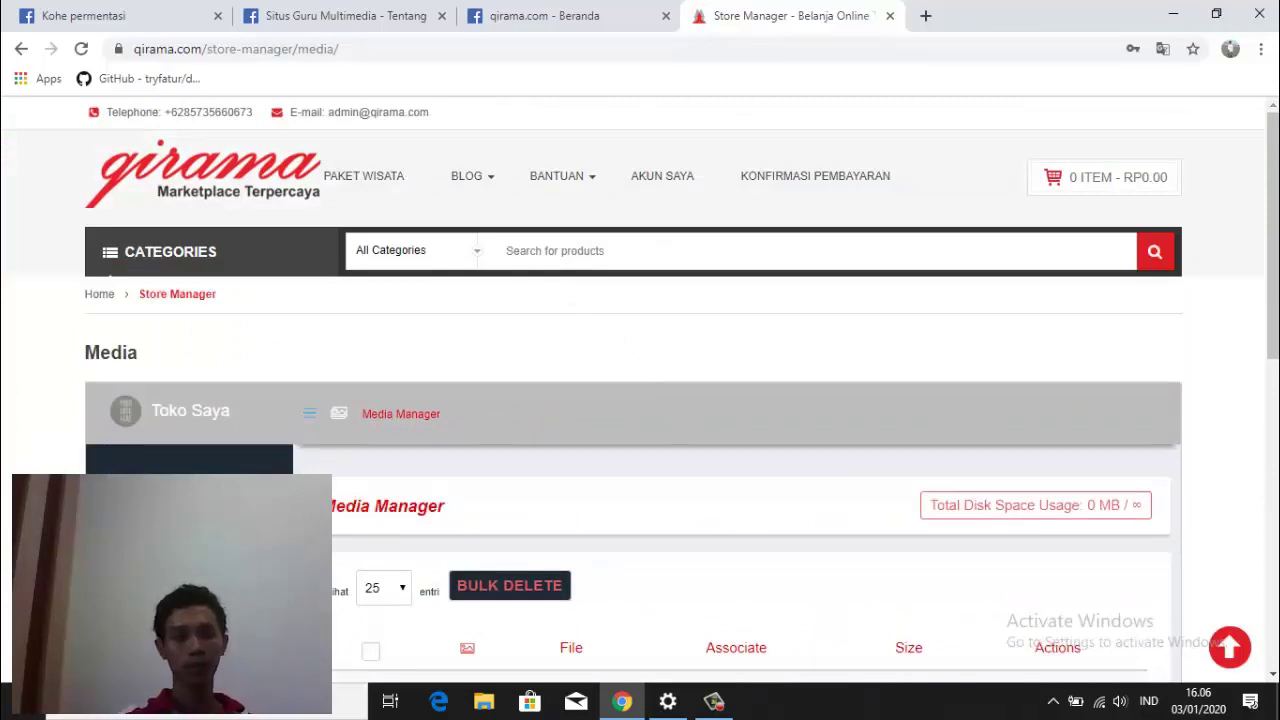
scroll(640, 400, down, 10)
scroll(640, 400, up, 10)
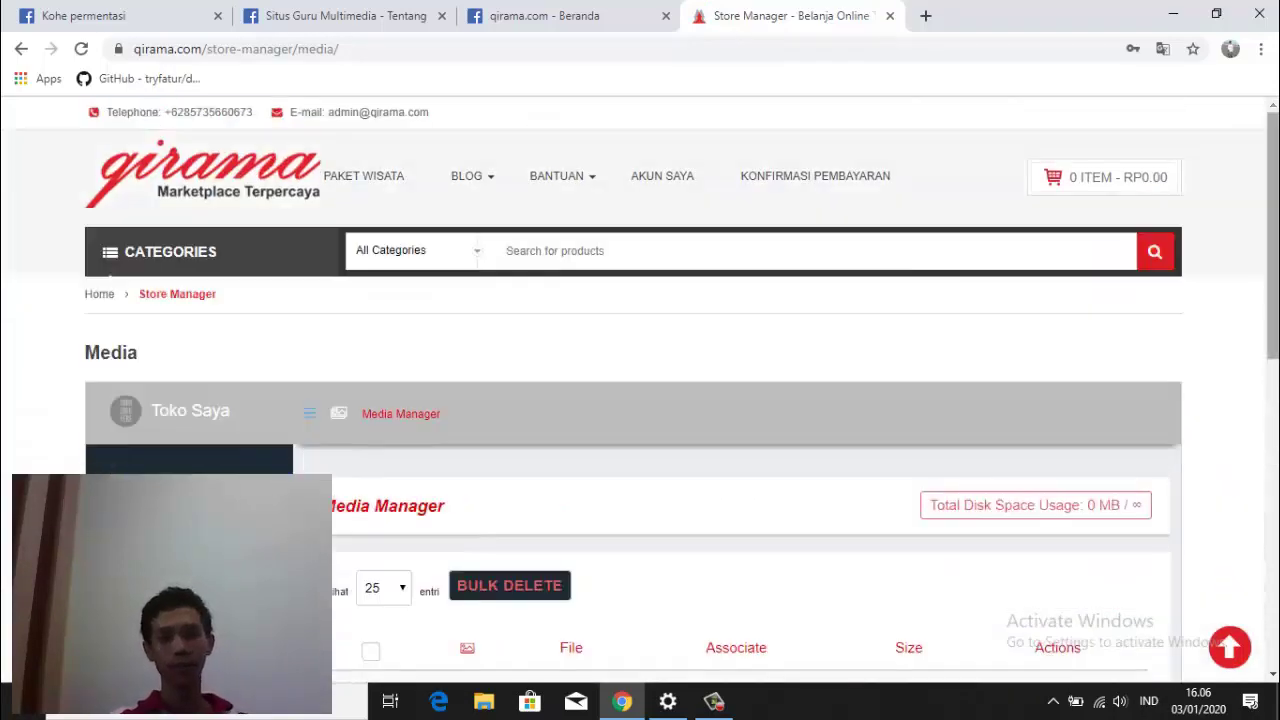
- Return to the qirama homepage and scroll down to the KATEGORI section
click(230, 192)
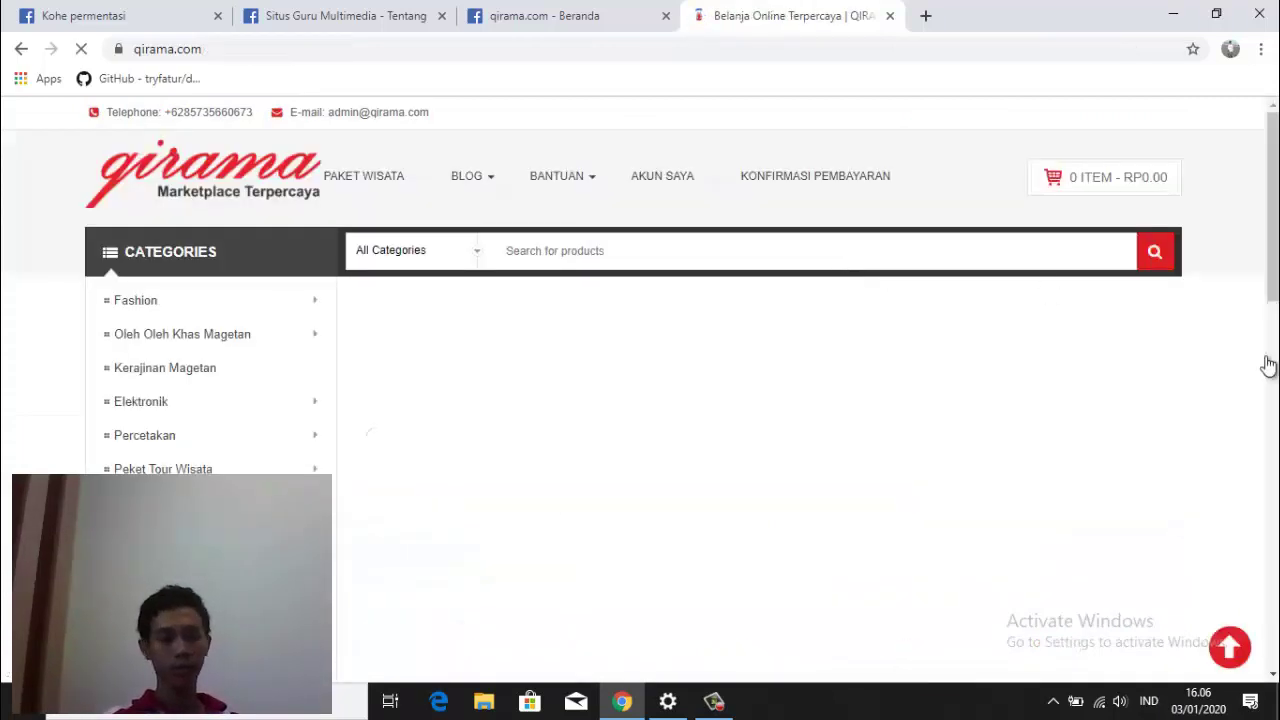
scroll(640, 400, down, 10)
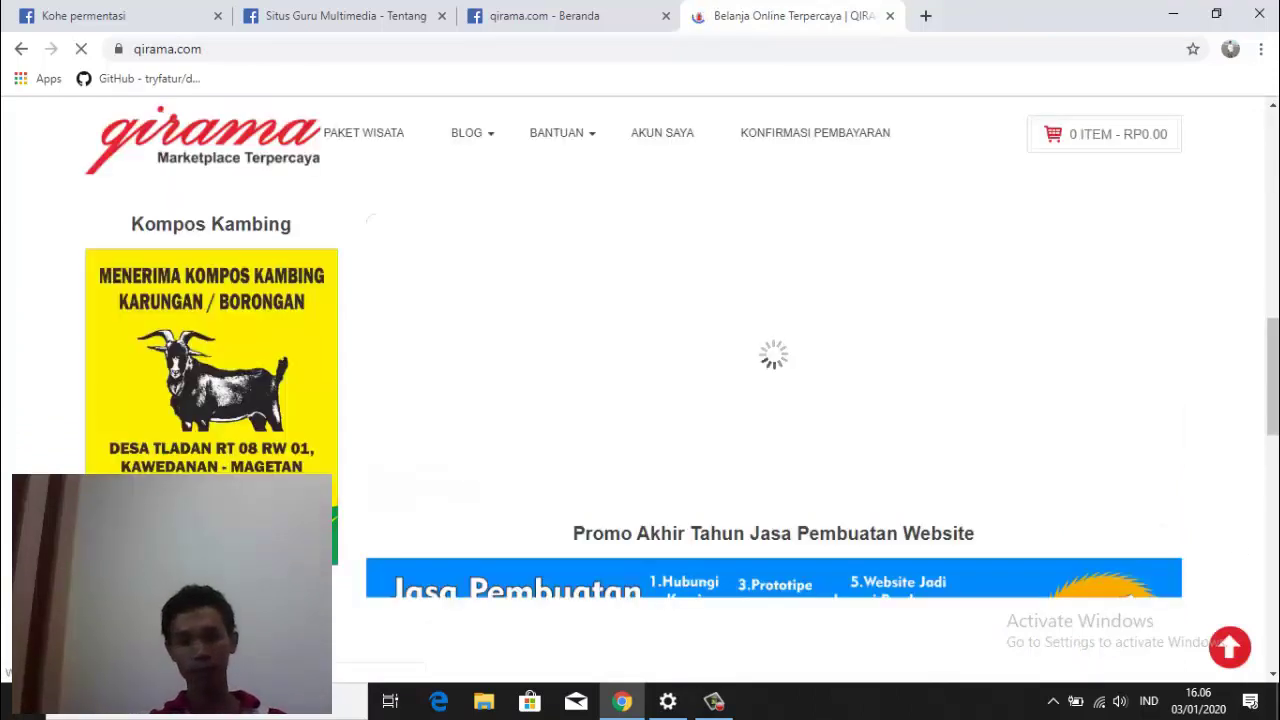
scroll(640, 400, down, 5)
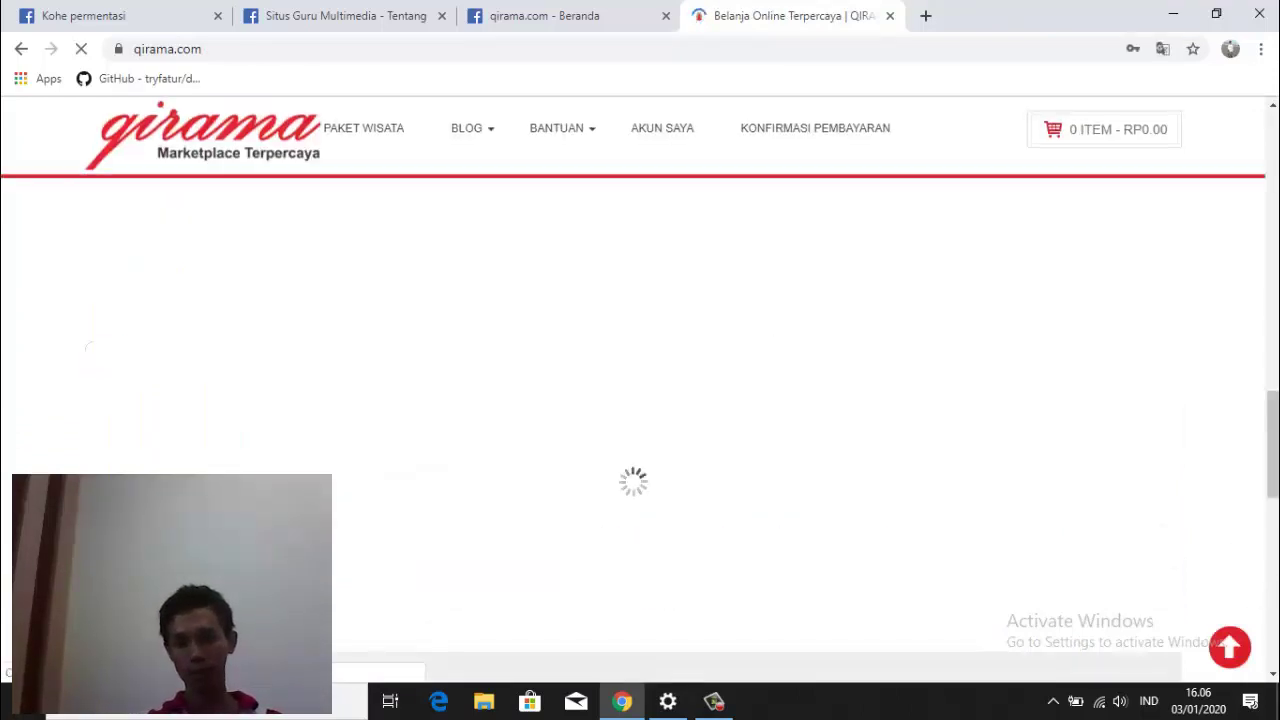
scroll(1255, 594, down, 5)
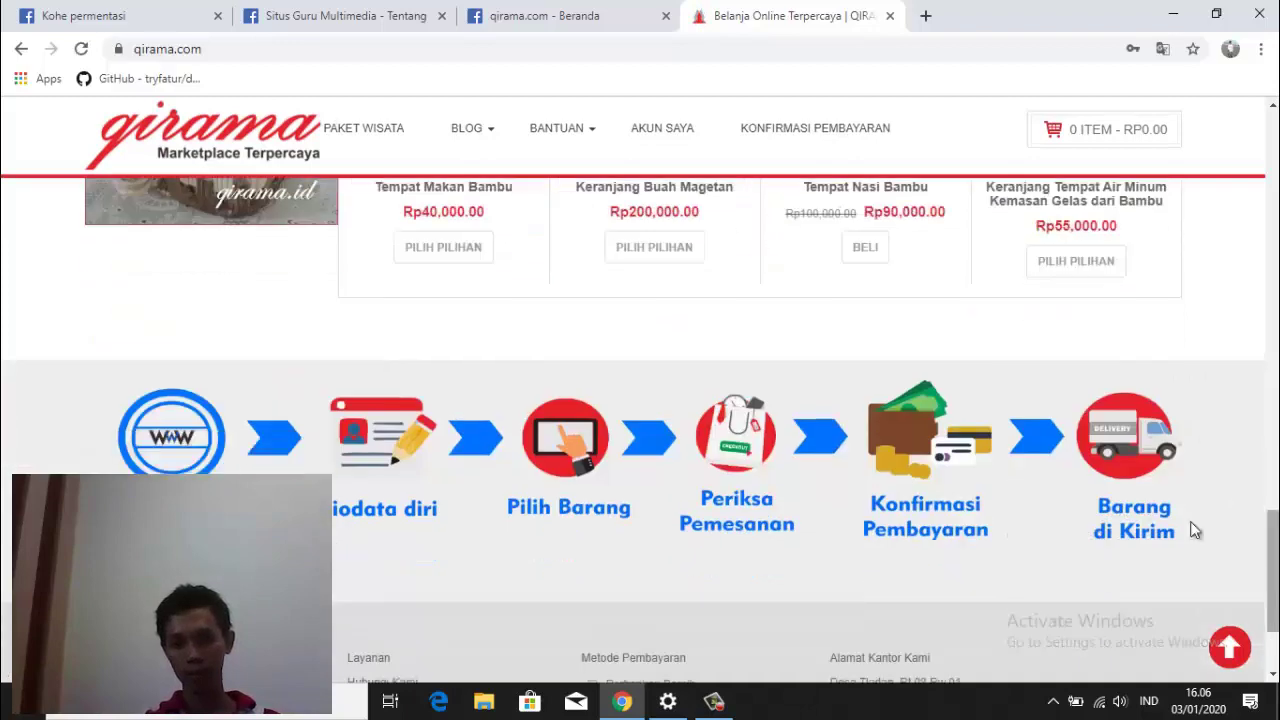
scroll(920, 400, up, 5)
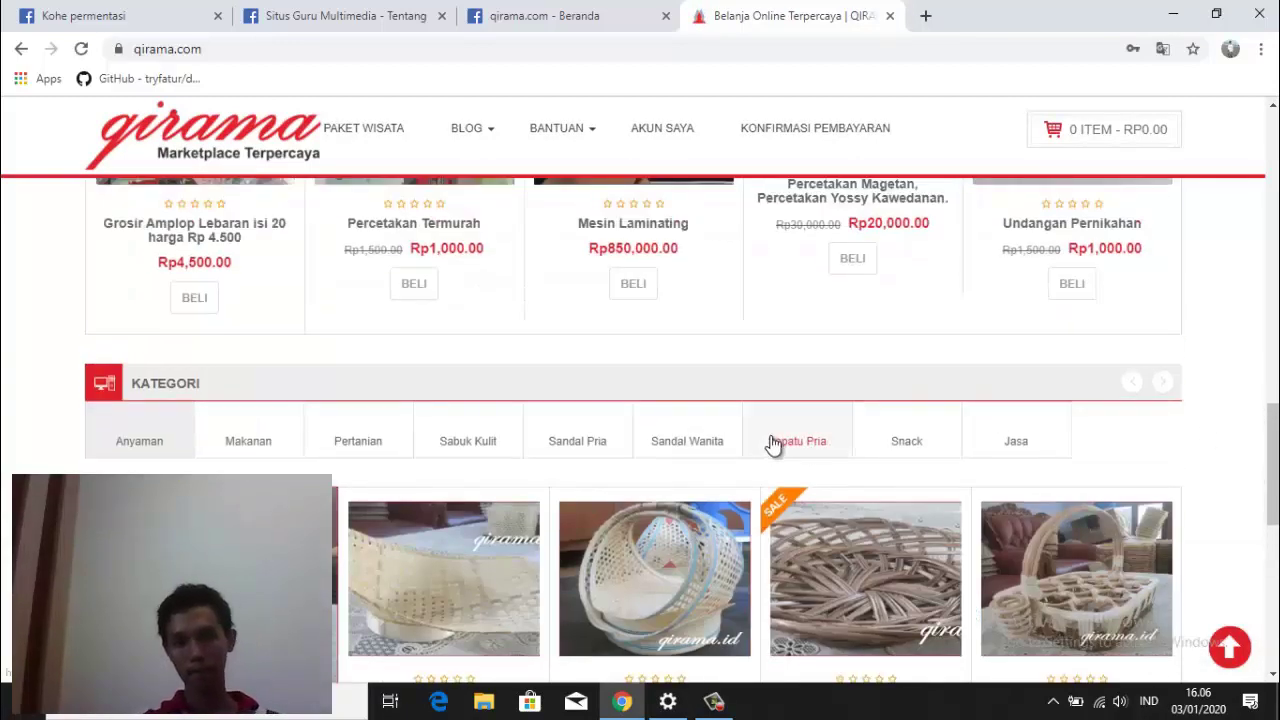
- Show the Pertanian category, listing Kompos Kambing and Kompos Kambing Berkualitas at Rp12,000.00
click(378, 438)
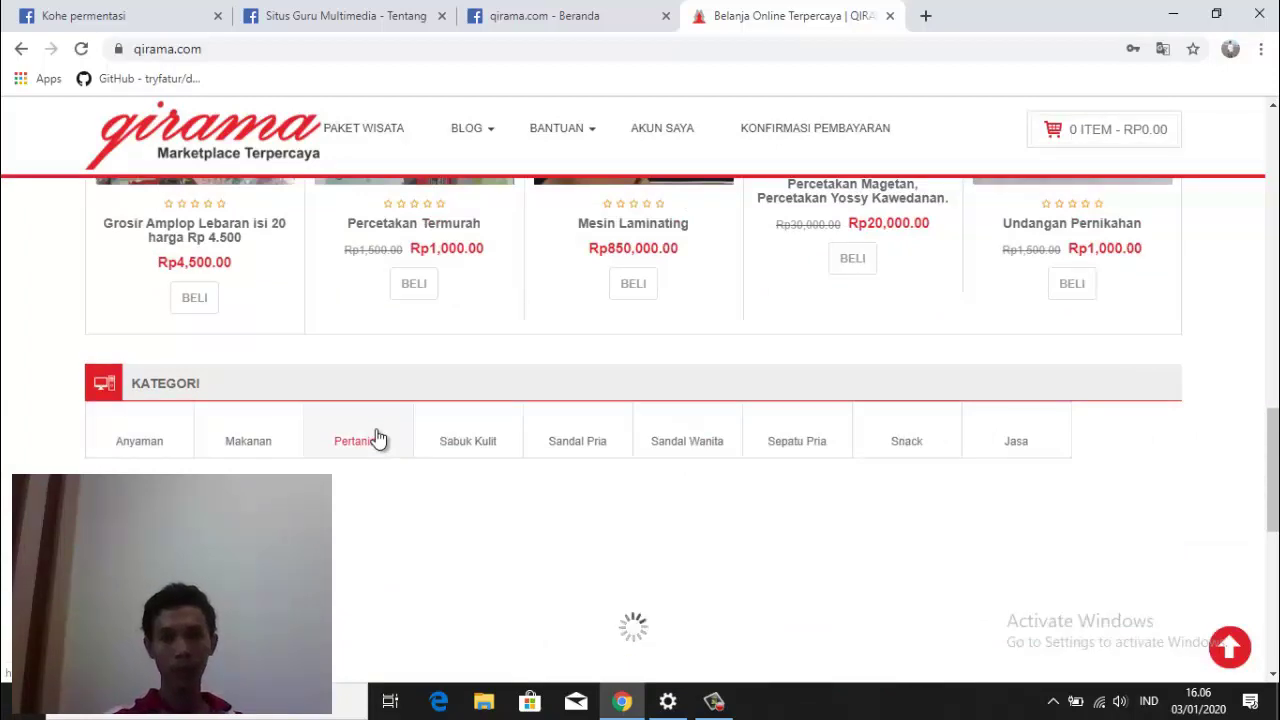
scroll(1194, 534, down, 5)
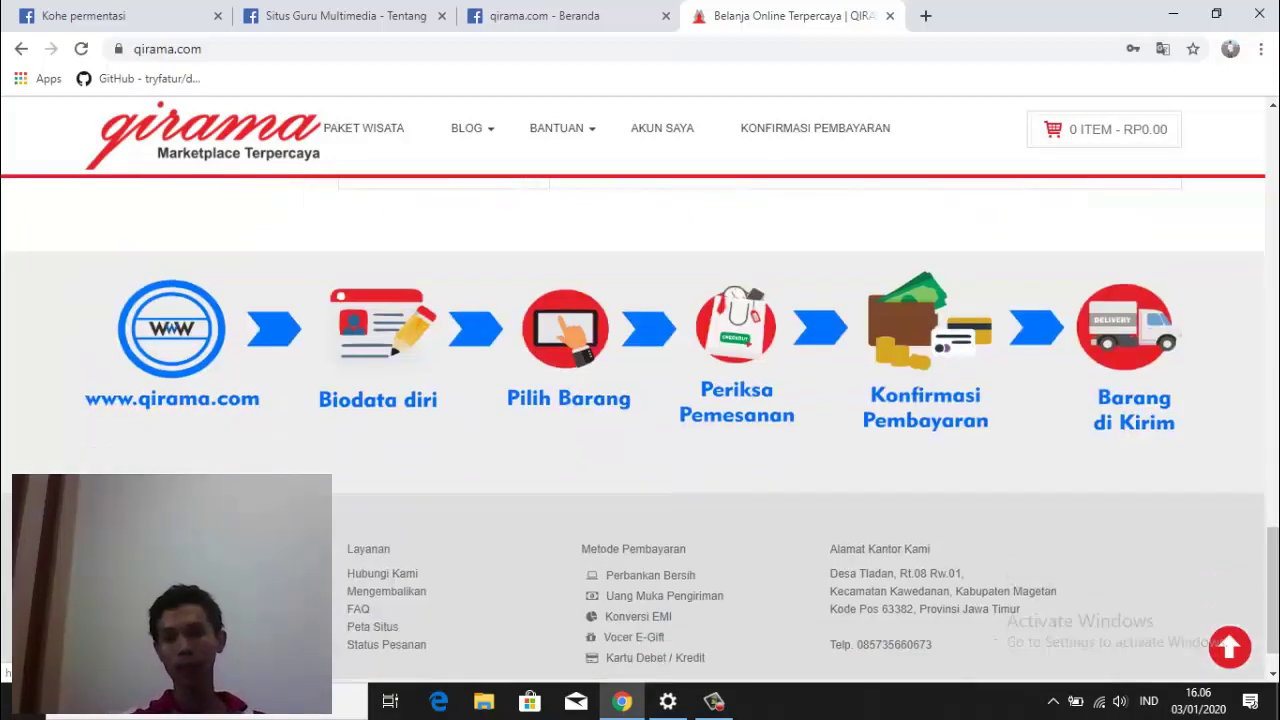
scroll(1231, 262, up, 3)
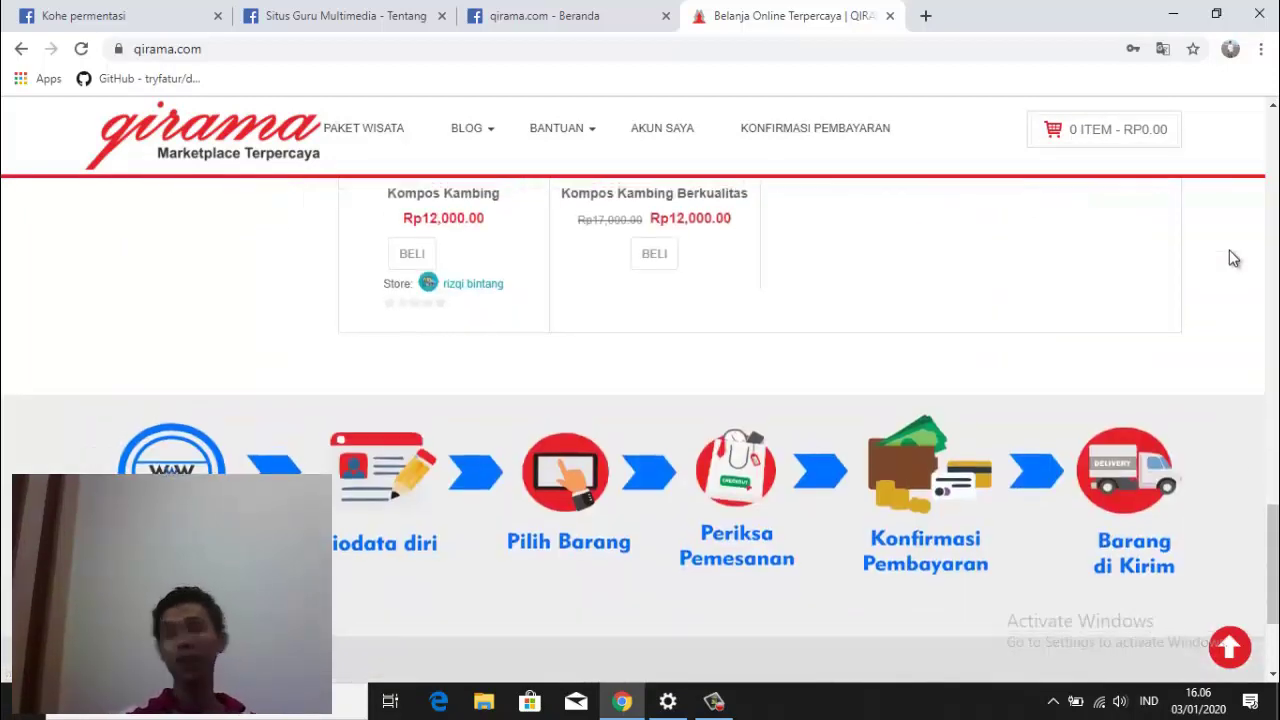
scroll(1231, 258, up, 2)
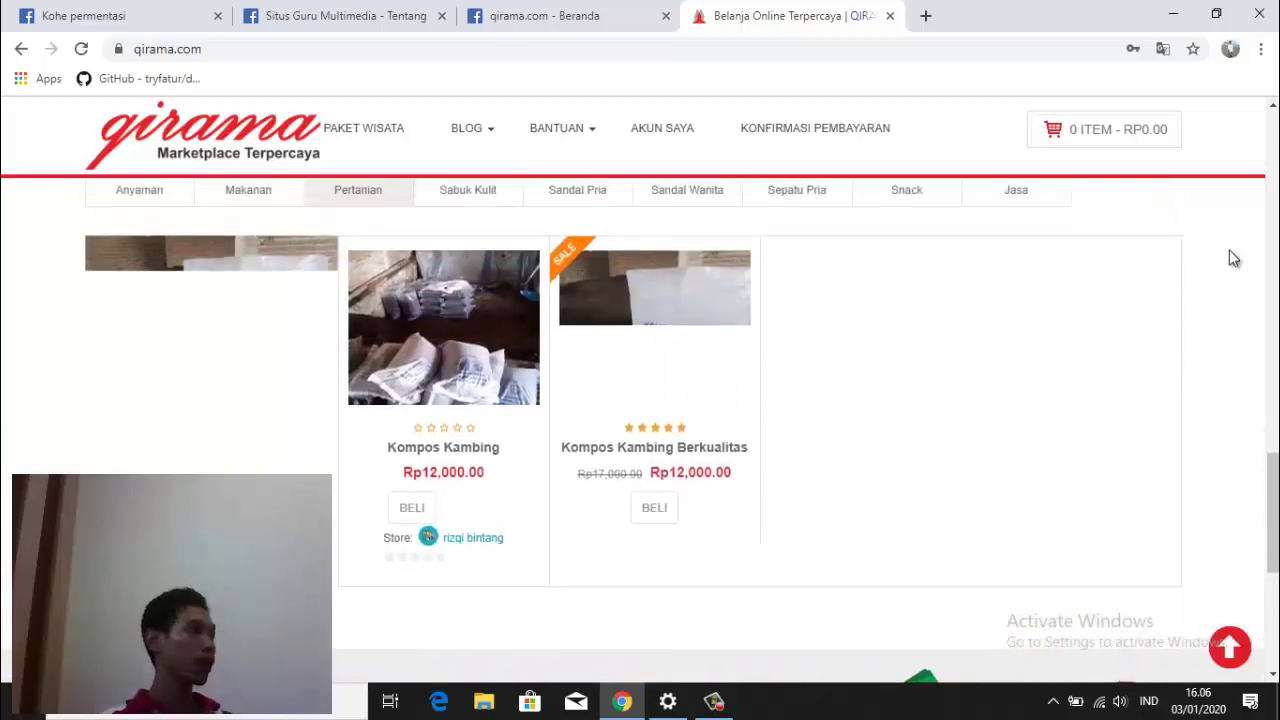
click(460, 548)
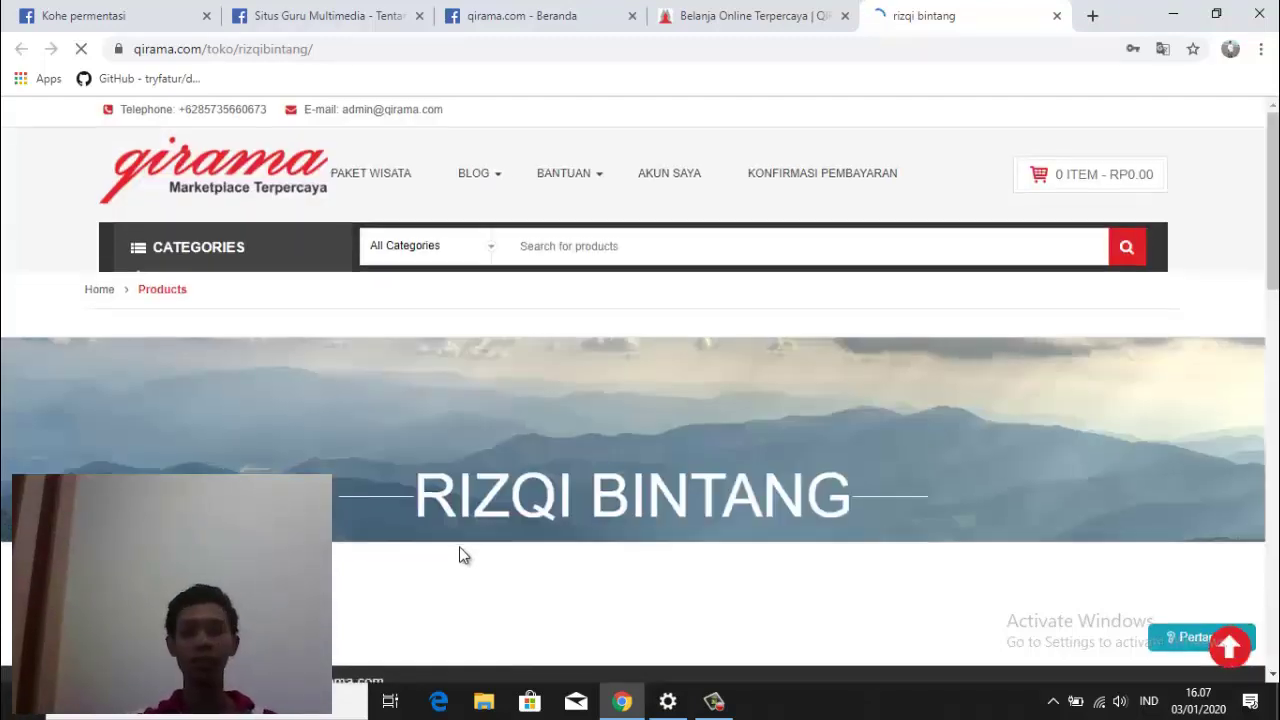
scroll(463, 555, down, 2)
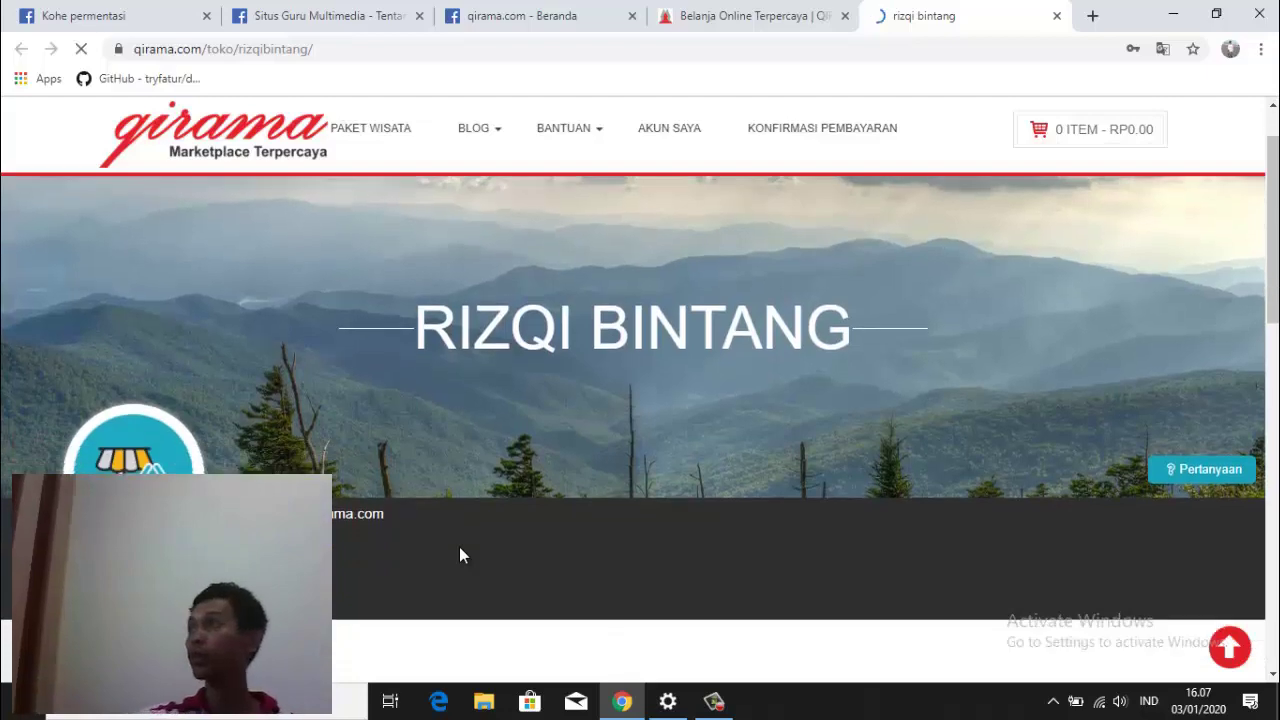
scroll(459, 553, down, 3)
scroll(463, 556, down, 3)
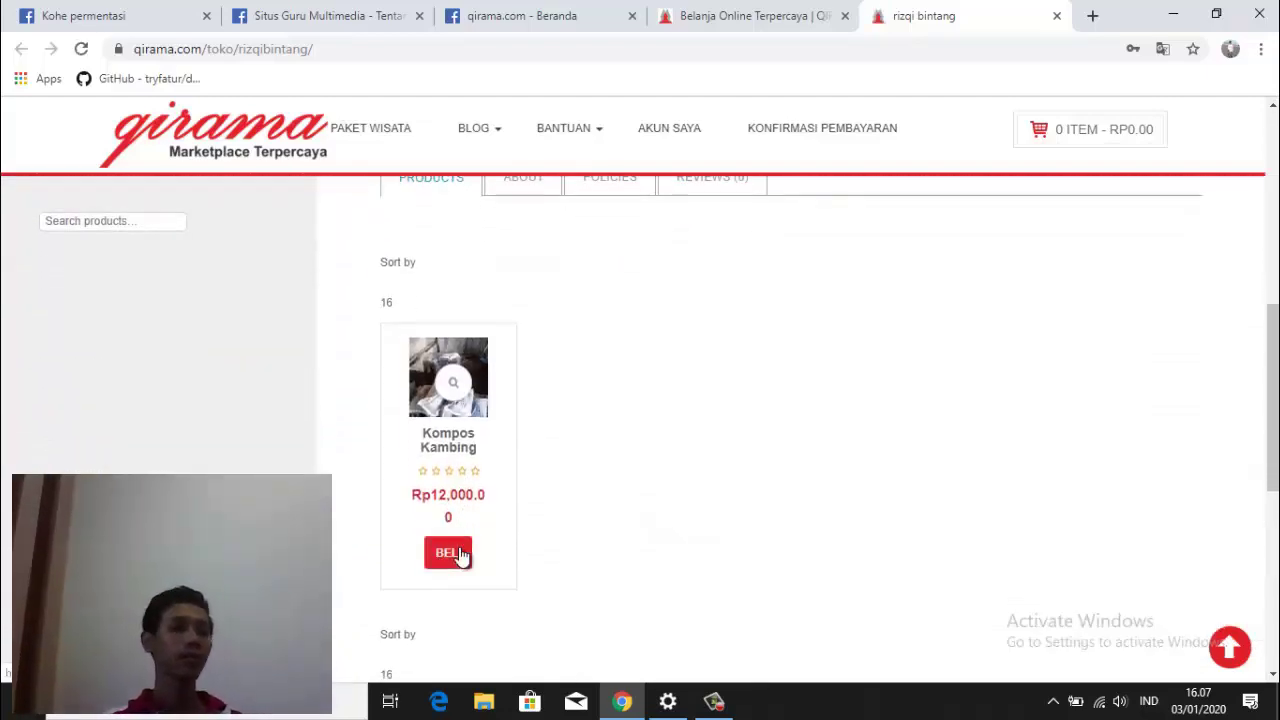
scroll(460, 553, down, 3)
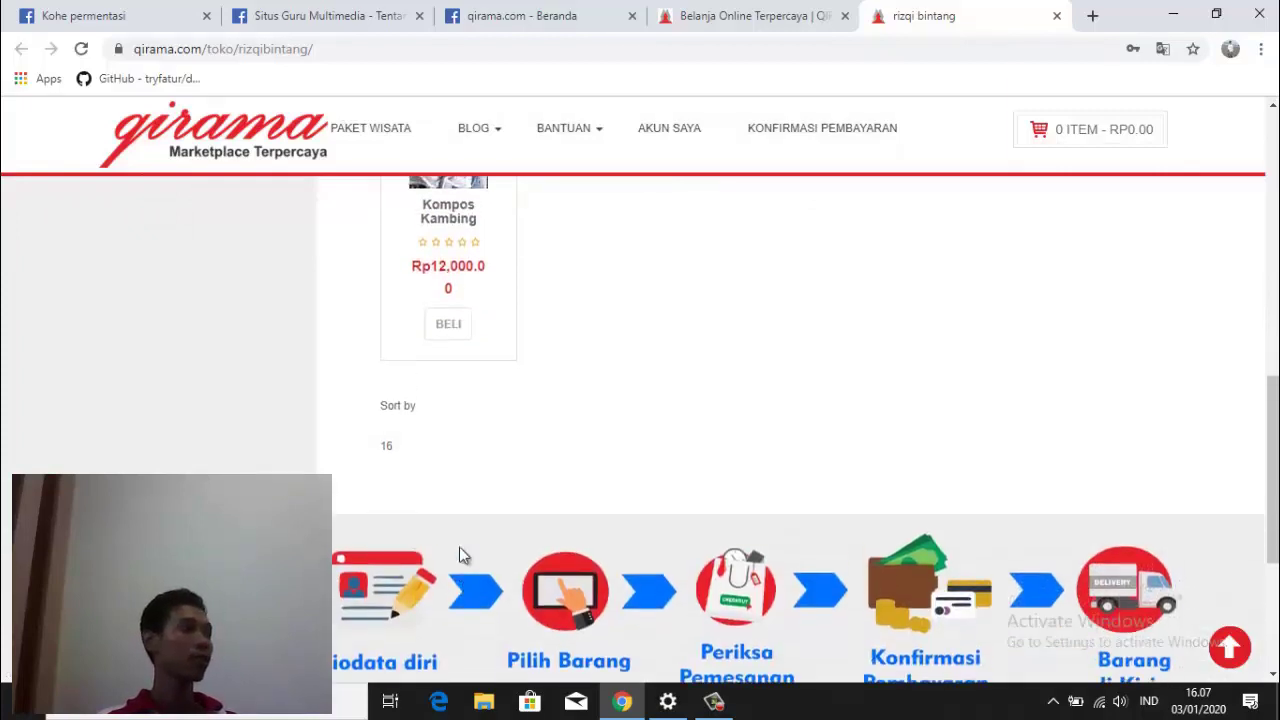
scroll(459, 556, up, 3)
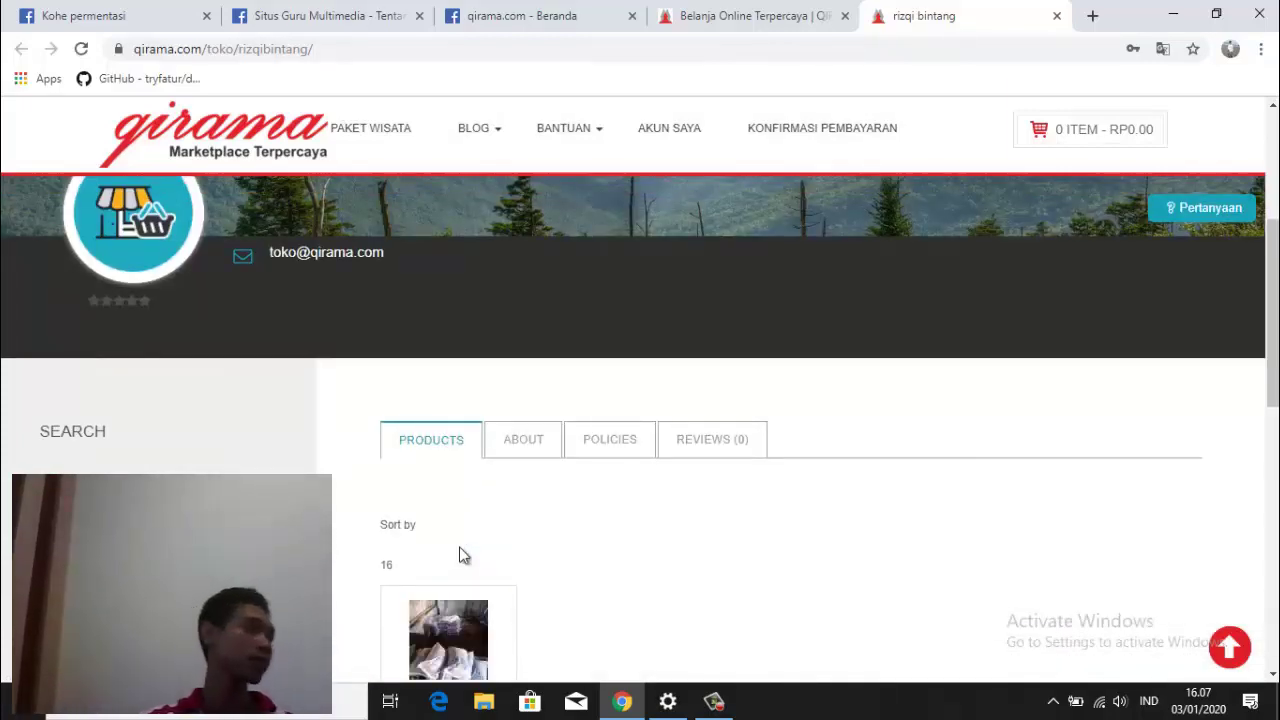
scroll(462, 555, up, 3)
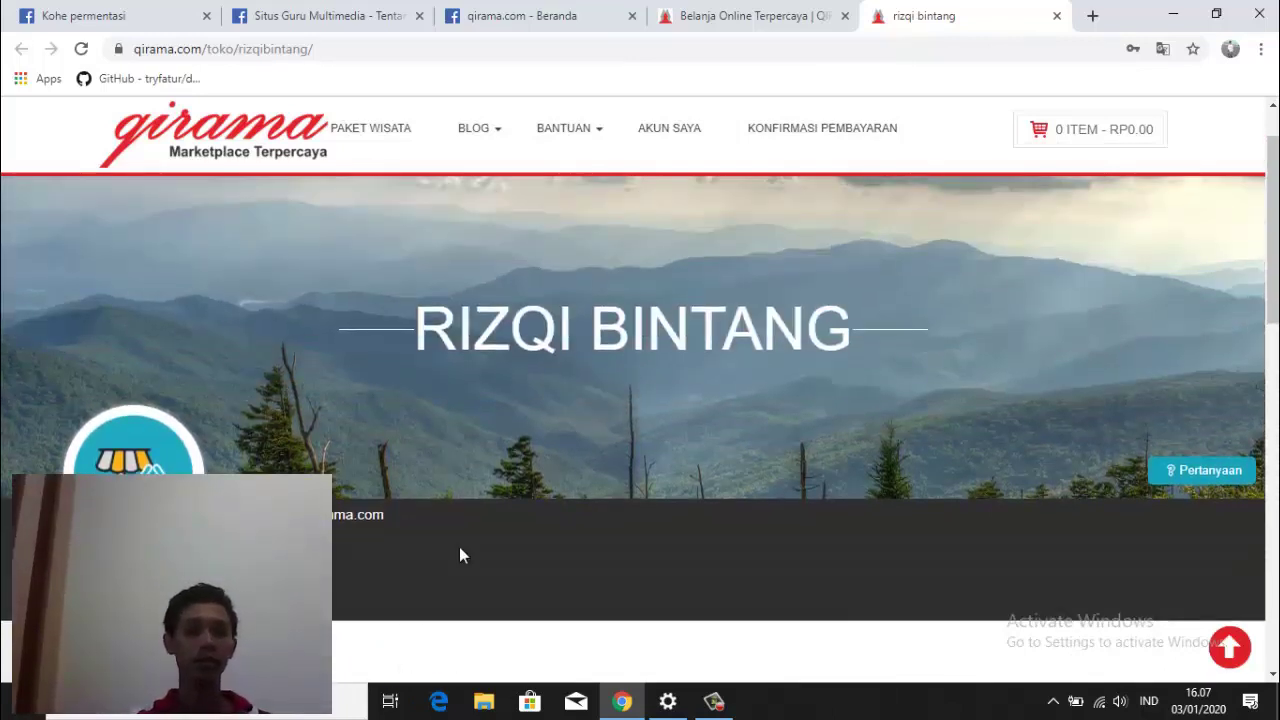
scroll(461, 555, up, 3)
- Open the Kompos Kambing product from the store's Products tab
scroll(460, 555, down, 2)
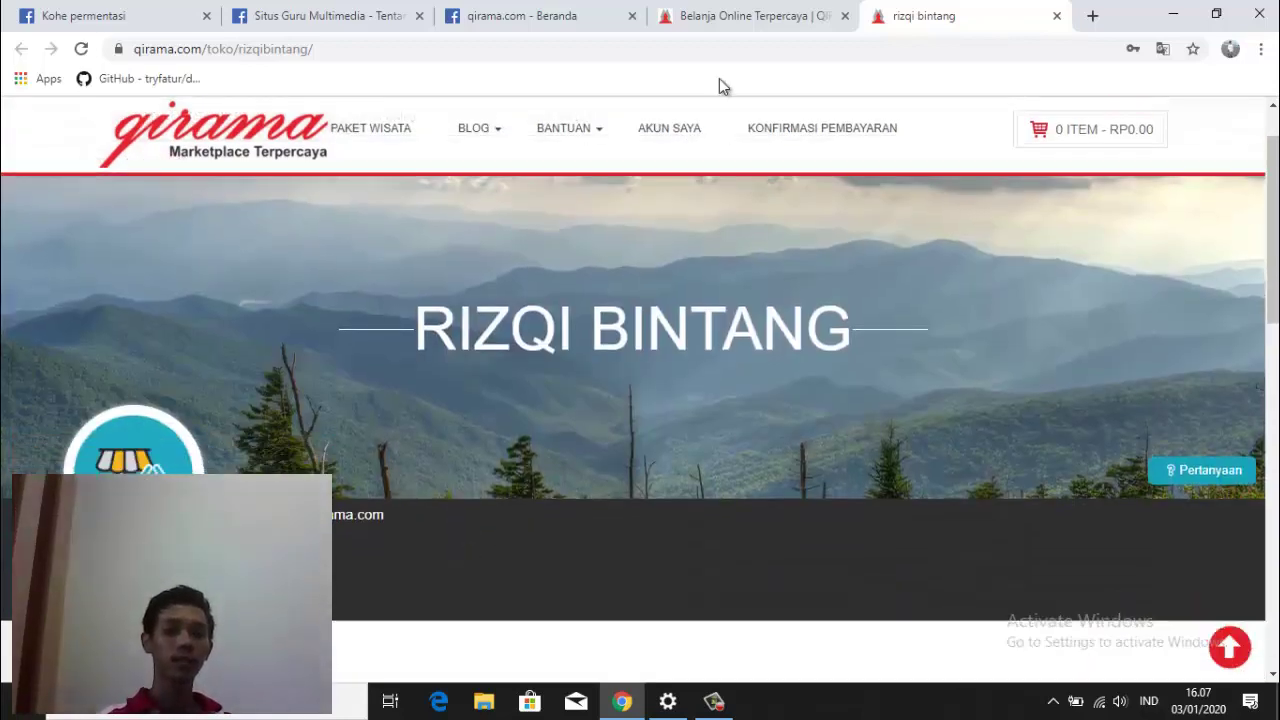
scroll(757, 334, down, 3)
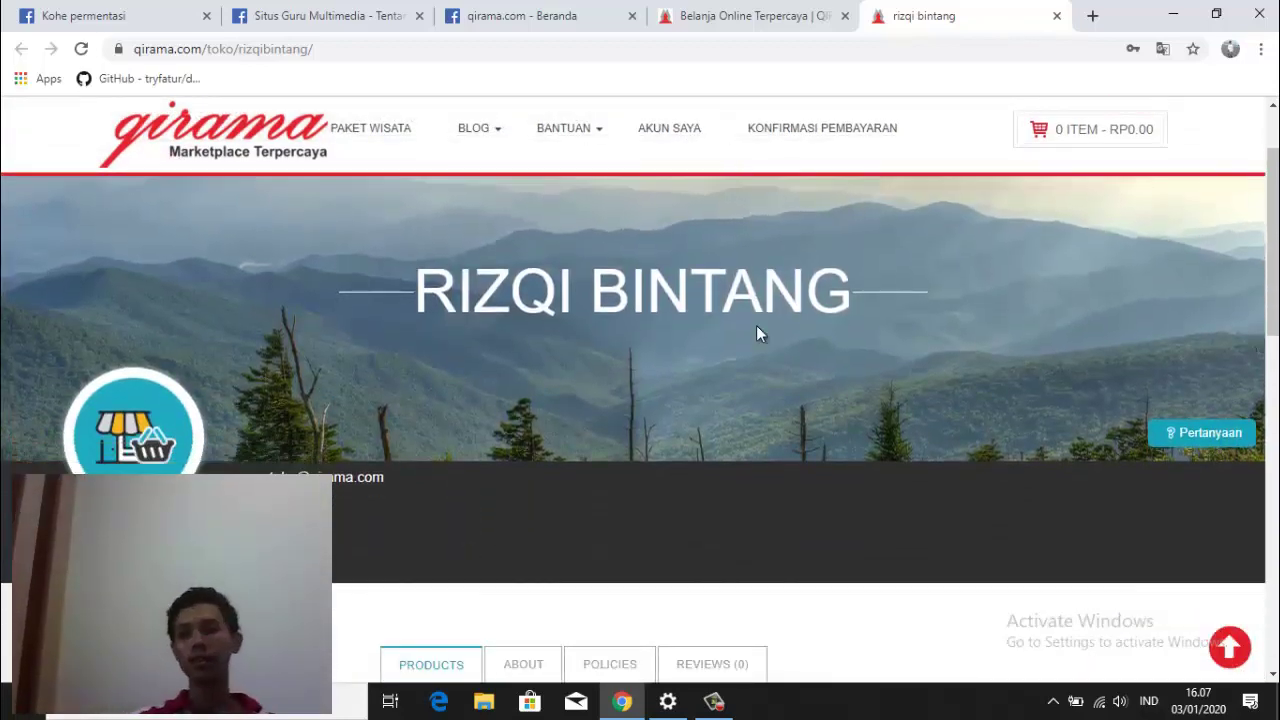
click(452, 638)
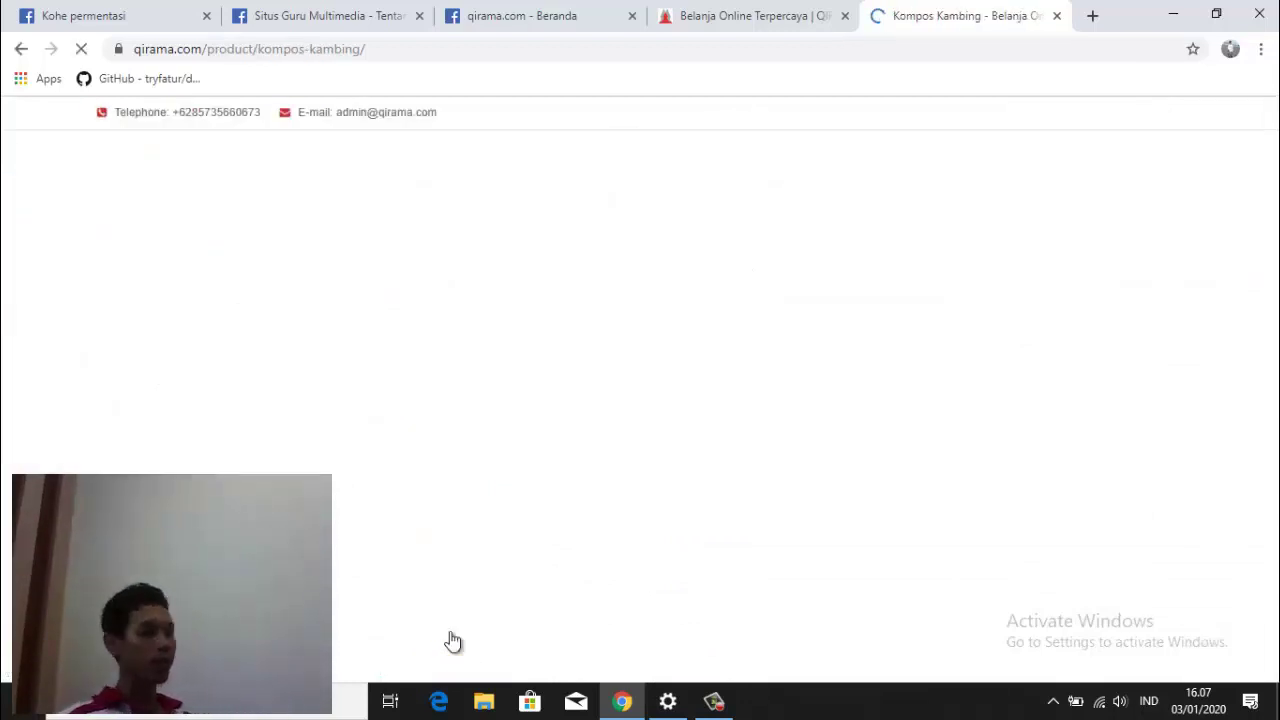
- Review the Kompos Kambing page from the Rp12,000.00 price to its 11 kg, 30 × 20 × 10 cm details
scroll(452, 640, down, 1)
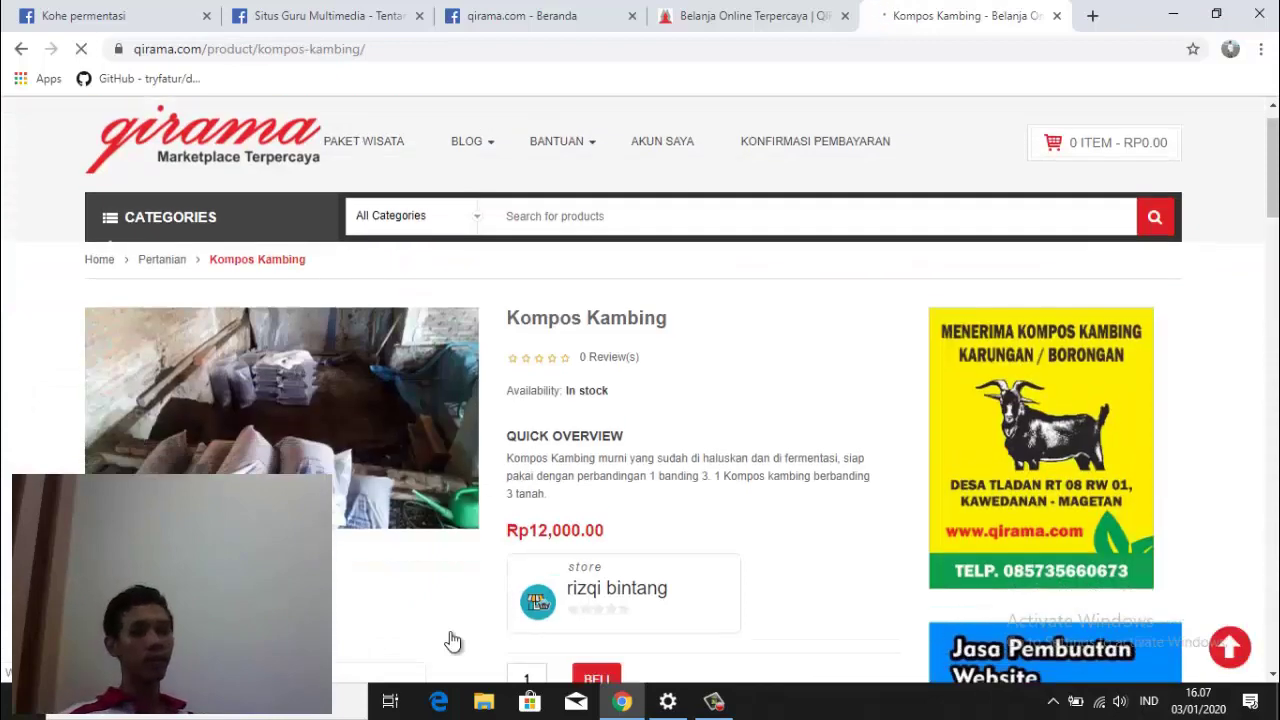
scroll(452, 640, down, 2)
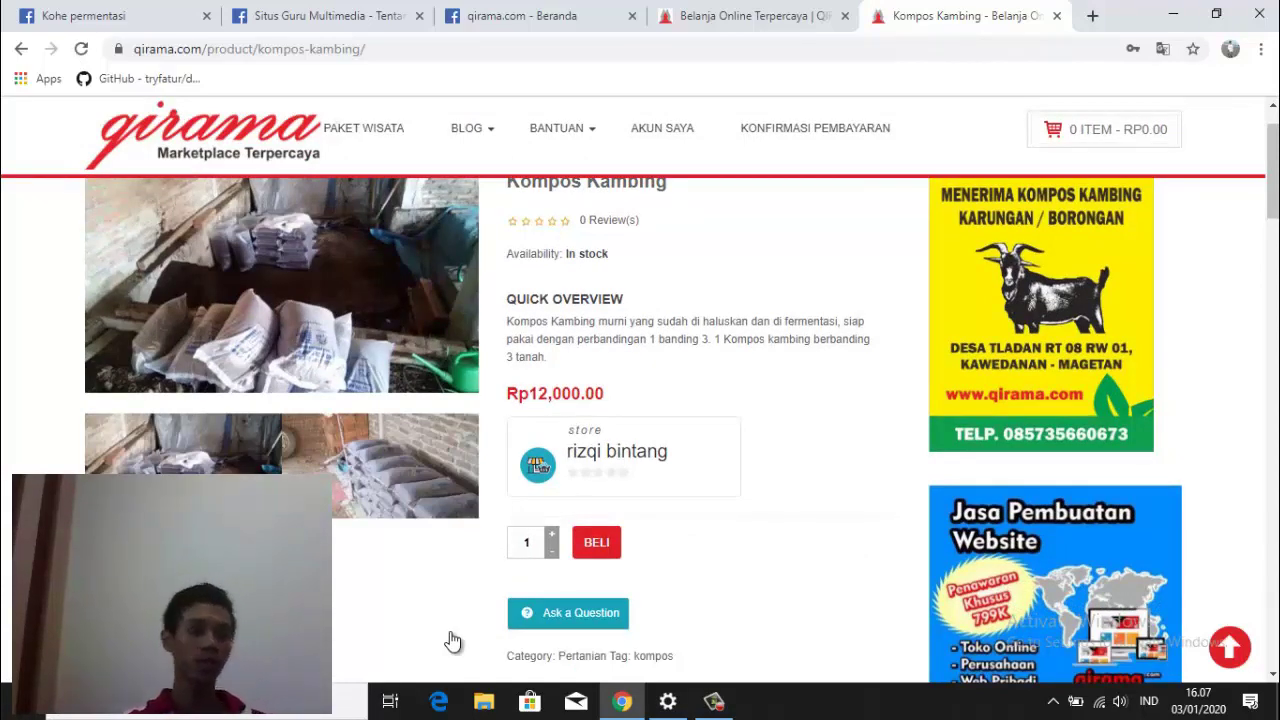
scroll(452, 641, down, 3)
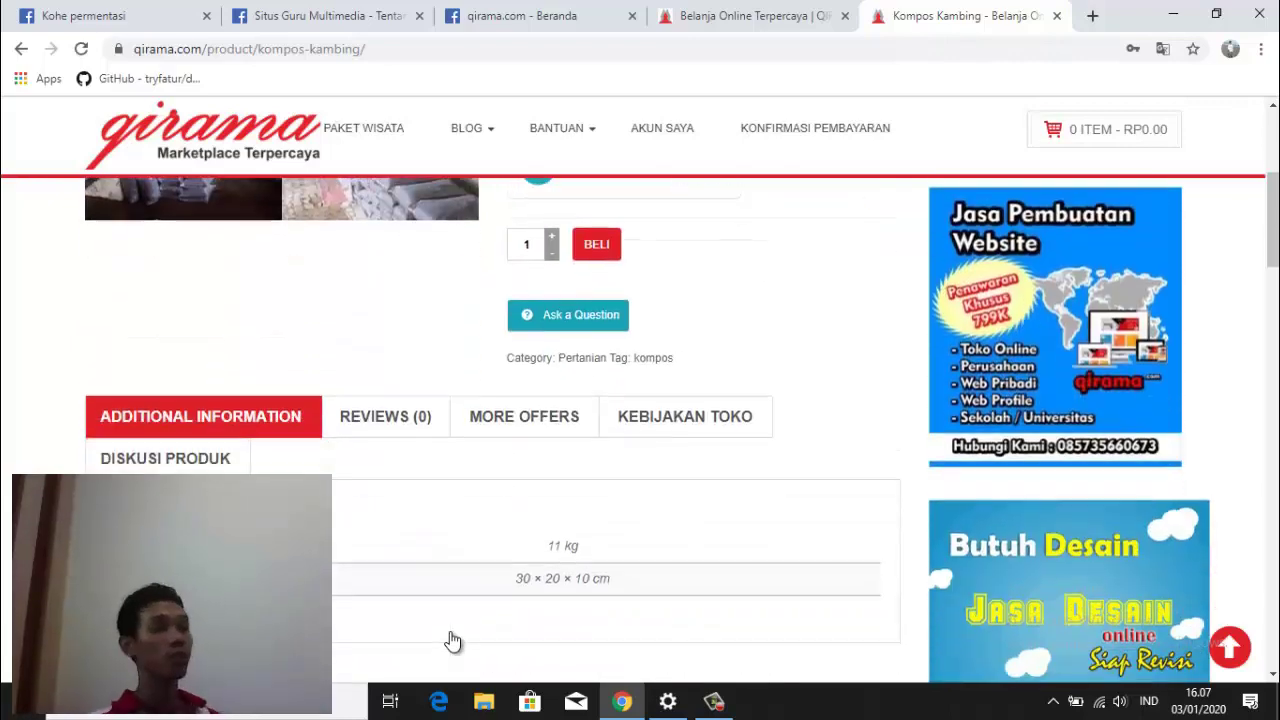
scroll(452, 641, up, 5)
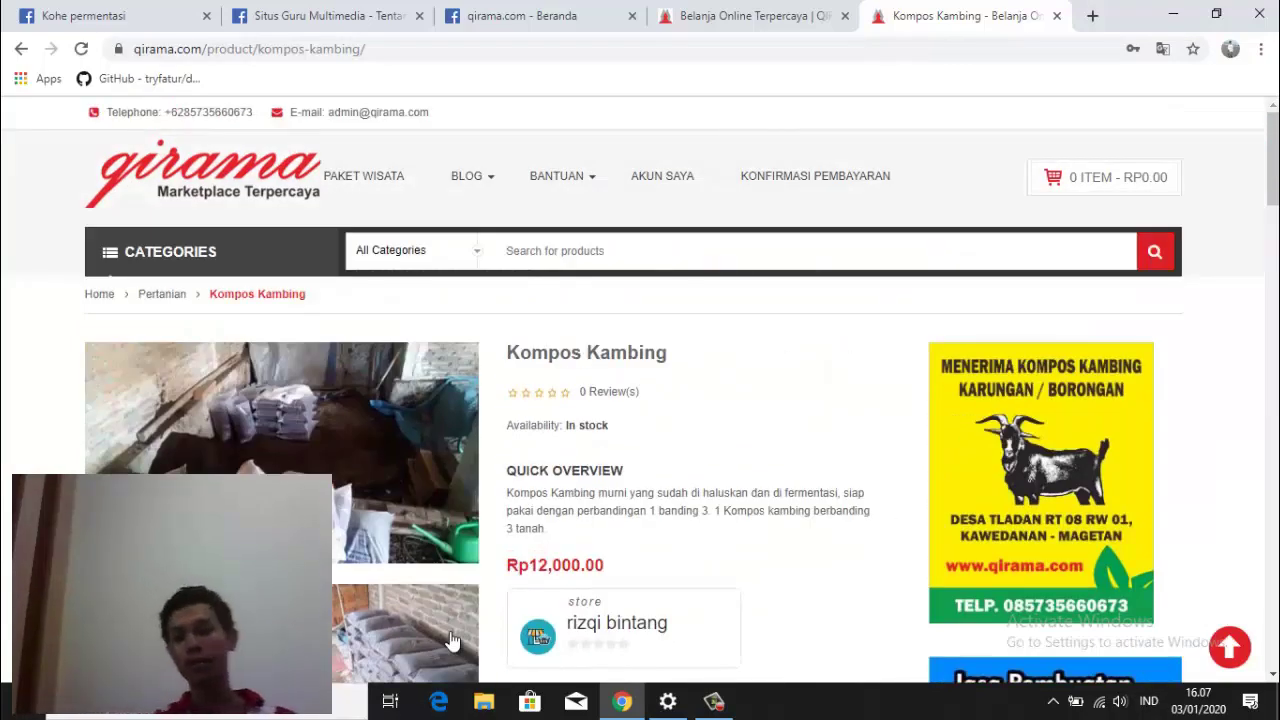
scroll(452, 641, down, 2)
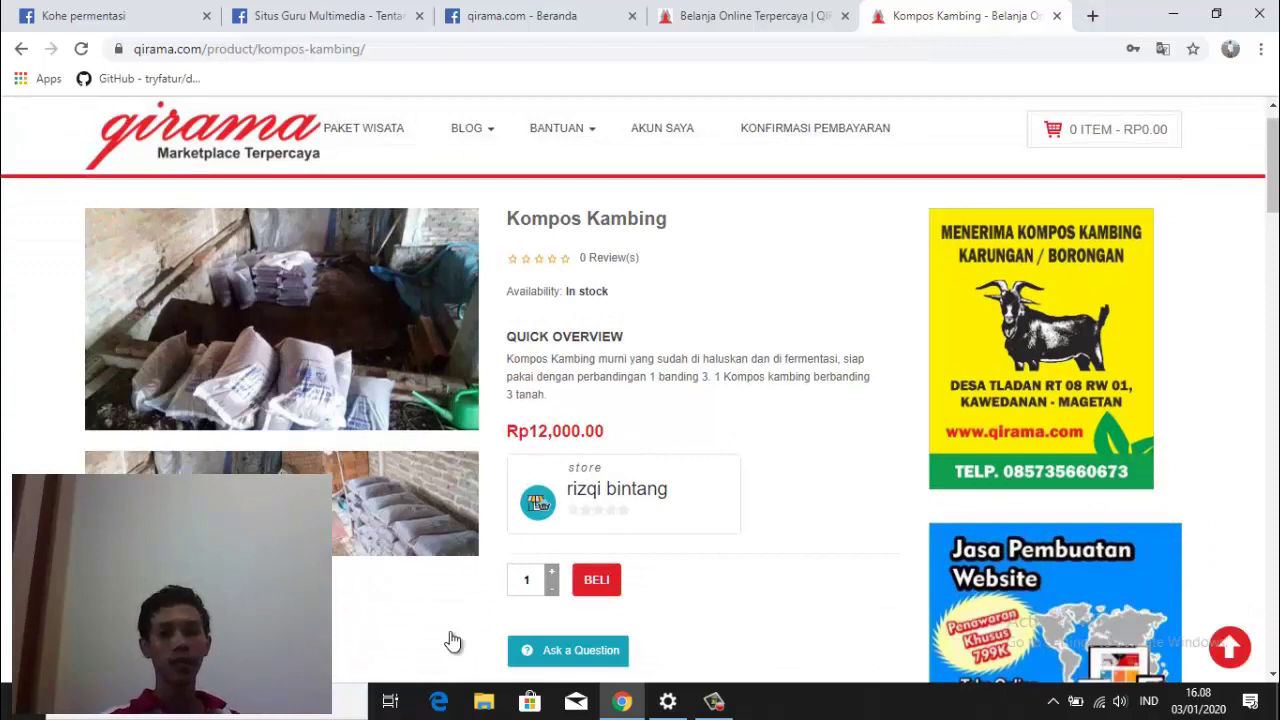
scroll(452, 641, down, 1)
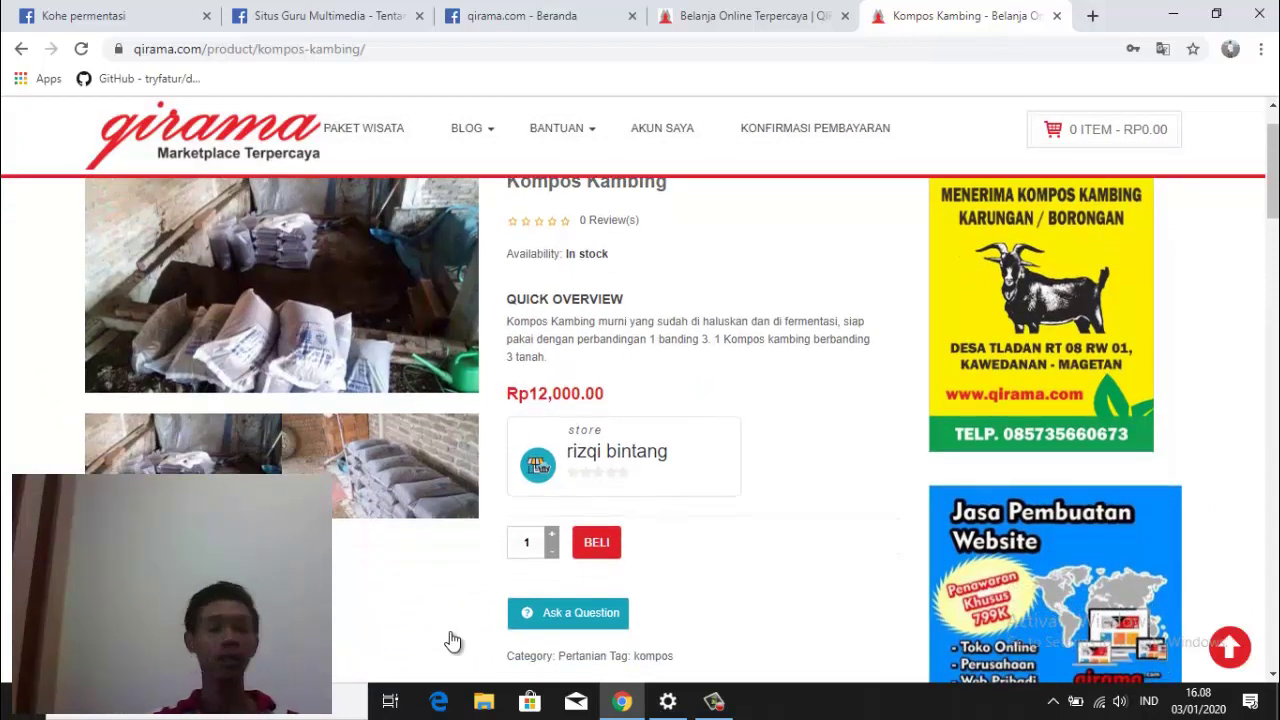
scroll(452, 641, down, 1)
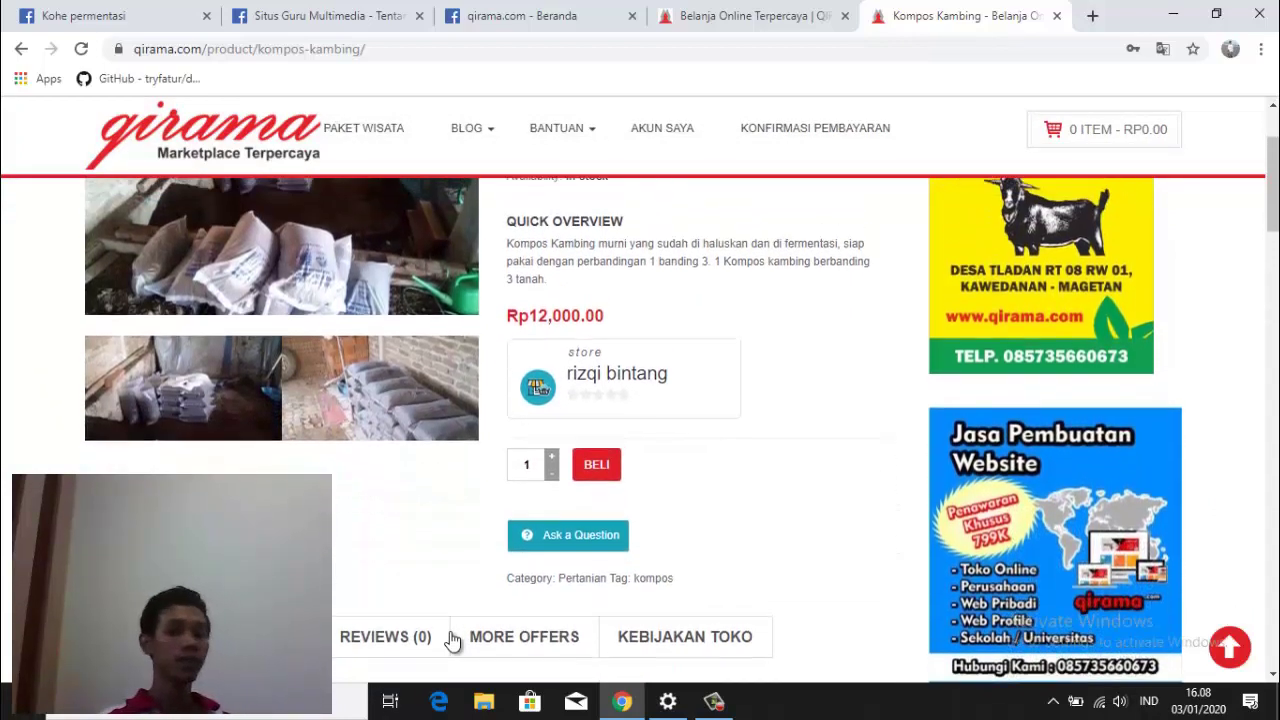
scroll(452, 641, up, 4)
scroll(452, 641, down, 2)
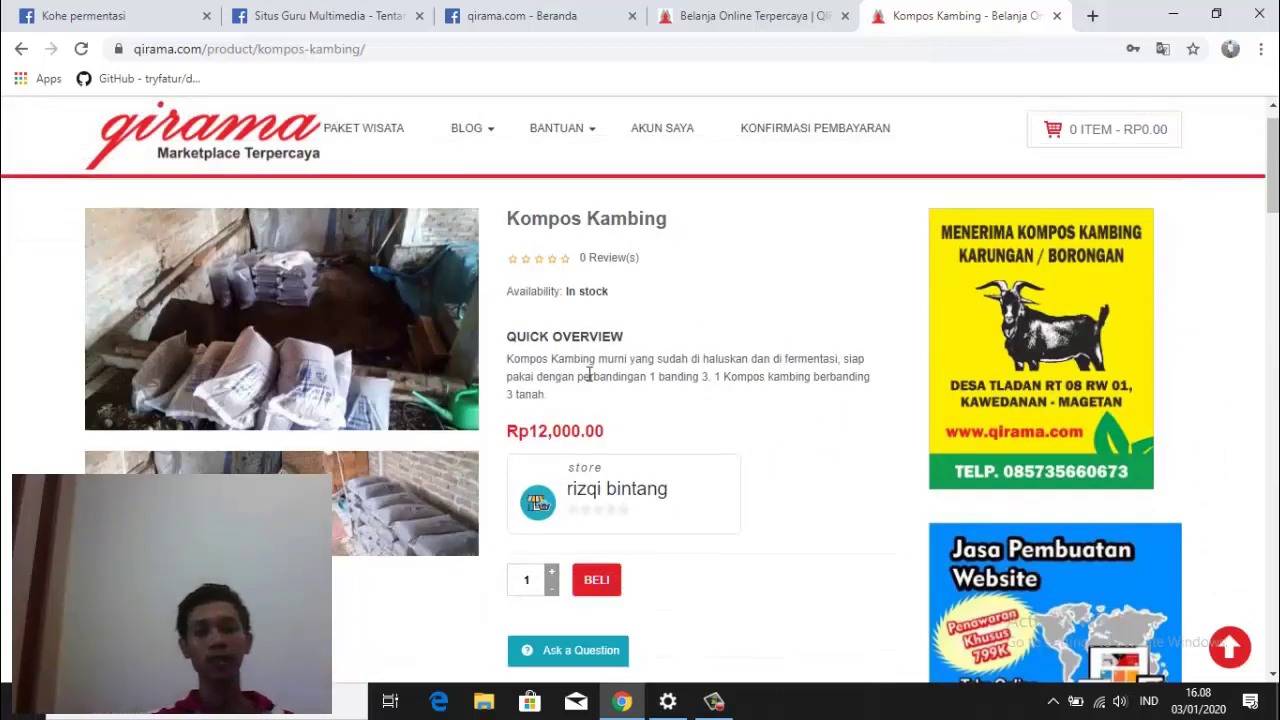
scroll(368, 450, down, 6)
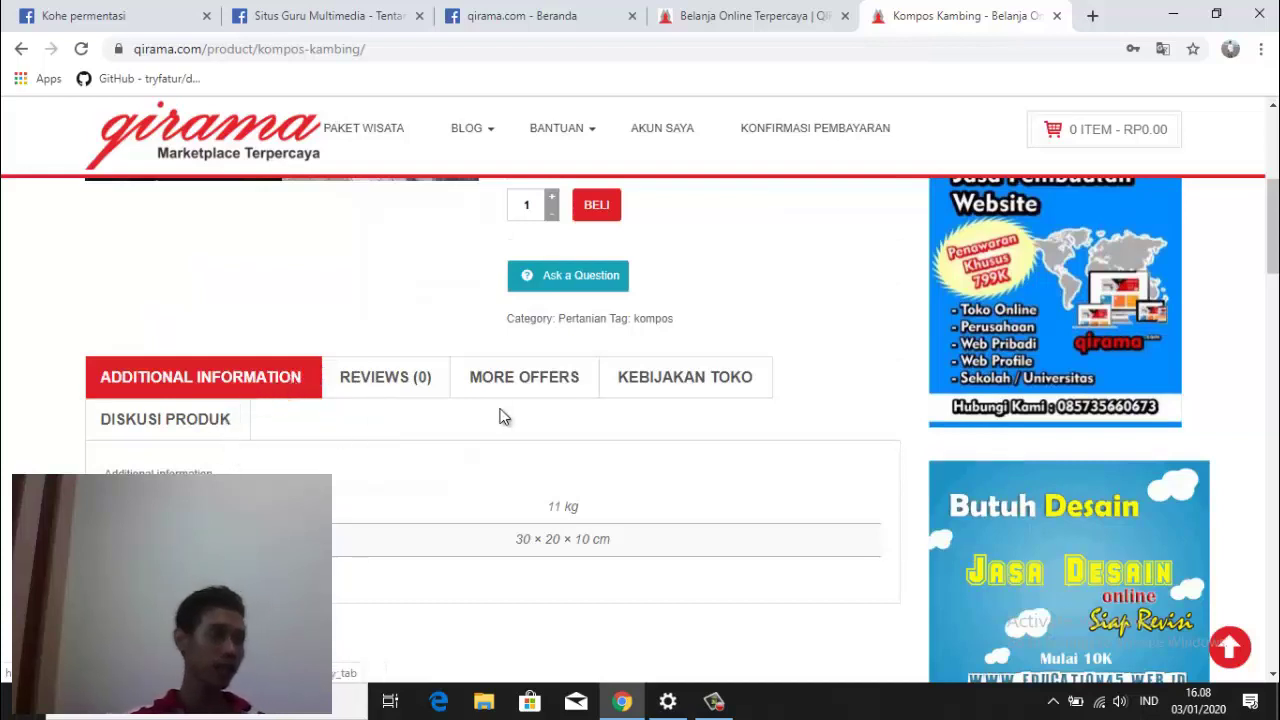
- View the Kebijakan Toko, More Offers, Reviews, Additional Information and Diskusi Produk tabs in turn
click(739, 394)
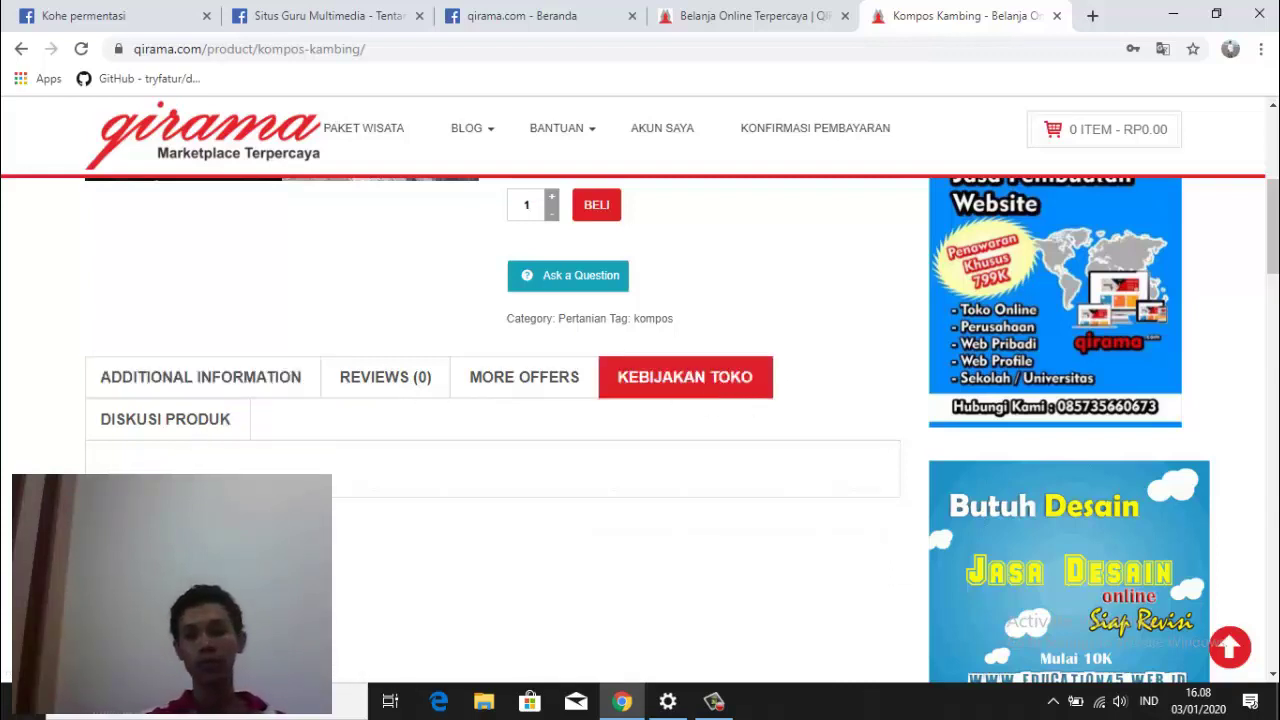
click(509, 389)
click(364, 389)
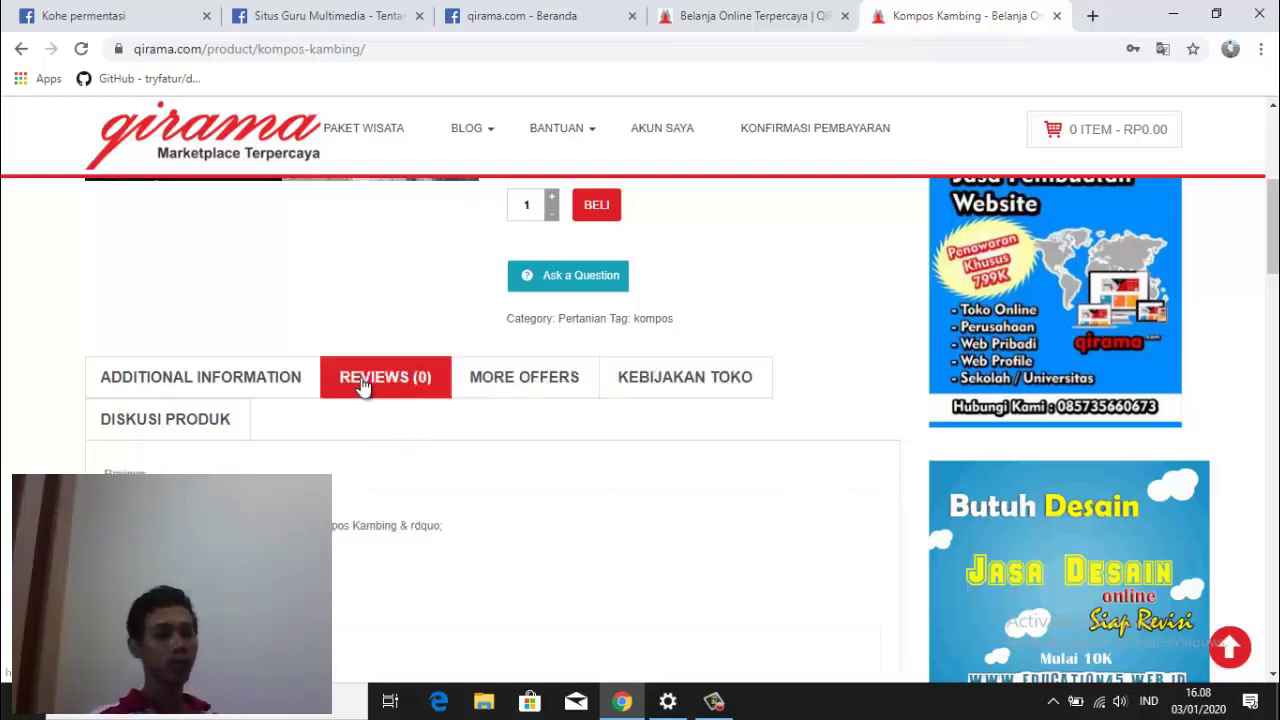
click(242, 390)
click(184, 416)
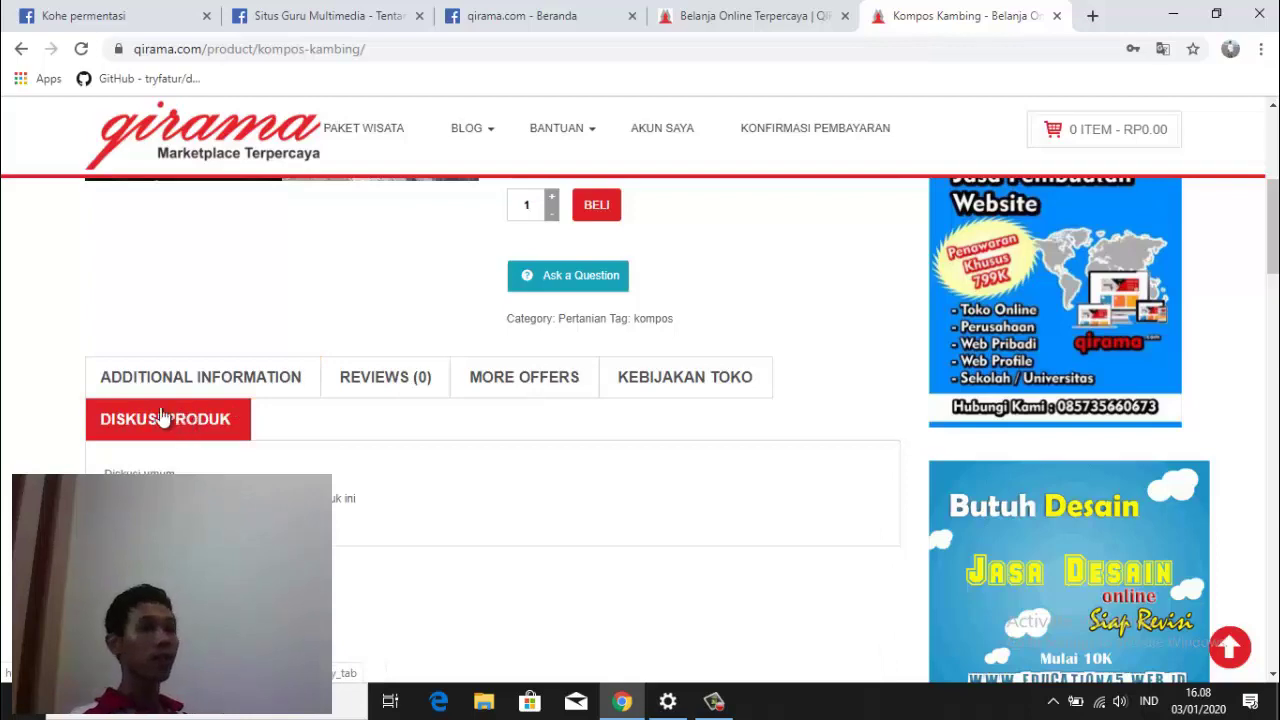
- Check that Diskusi Produk has no discussions yet, then return to the page top
scroll(84, 370, down, 1)
scroll(85, 370, up, 2)
scroll(85, 370, up, 4)
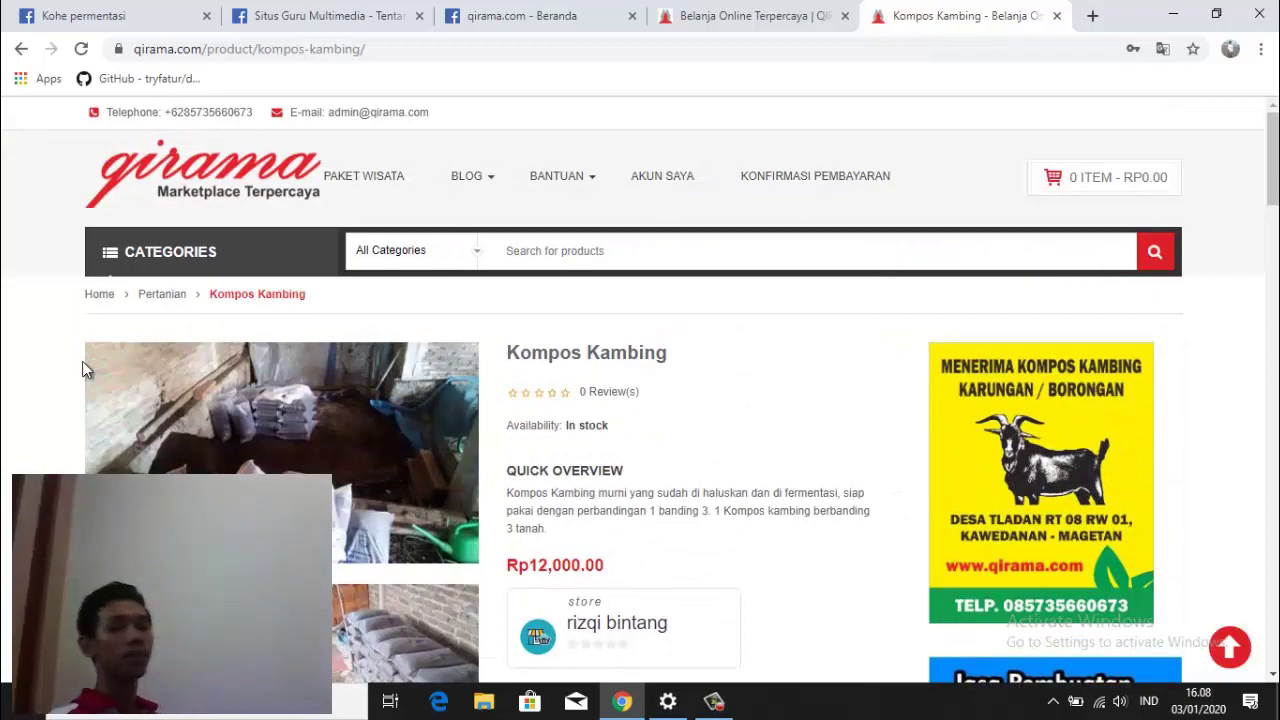
scroll(84, 369, down, 1)
scroll(82, 369, down, 5)
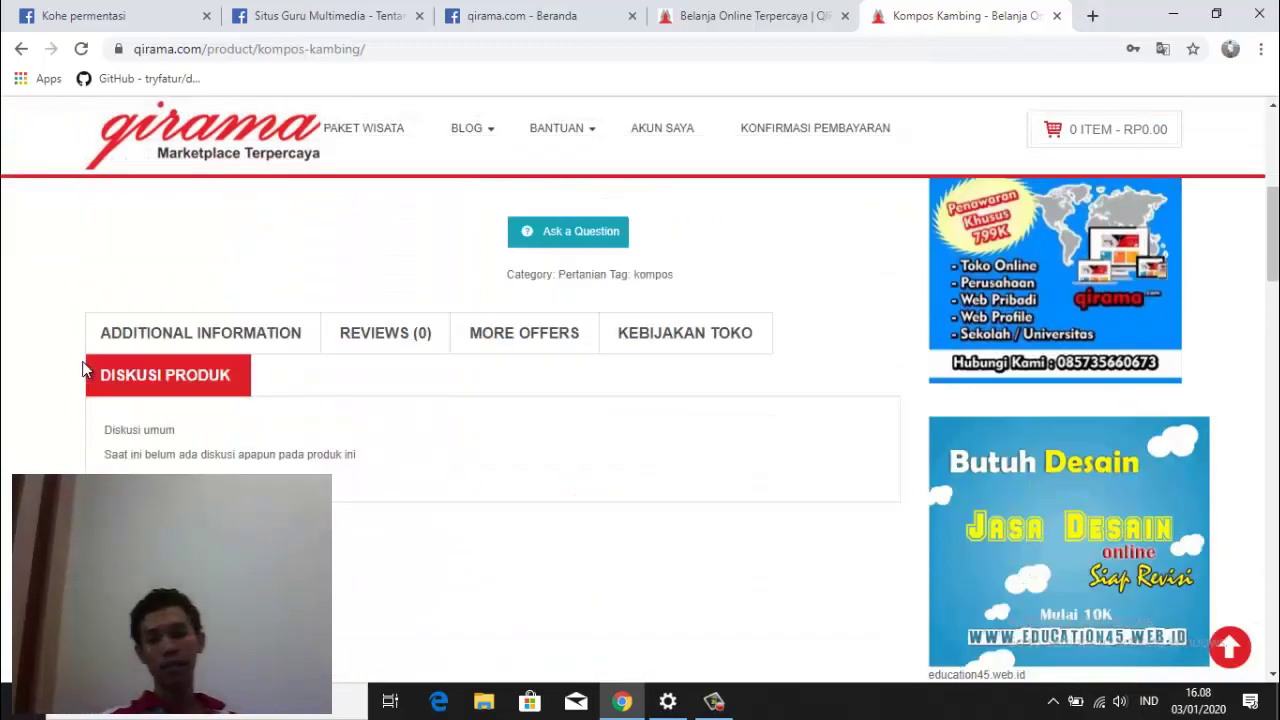
scroll(82, 369, up, 5)
scroll(82, 369, up, 2)
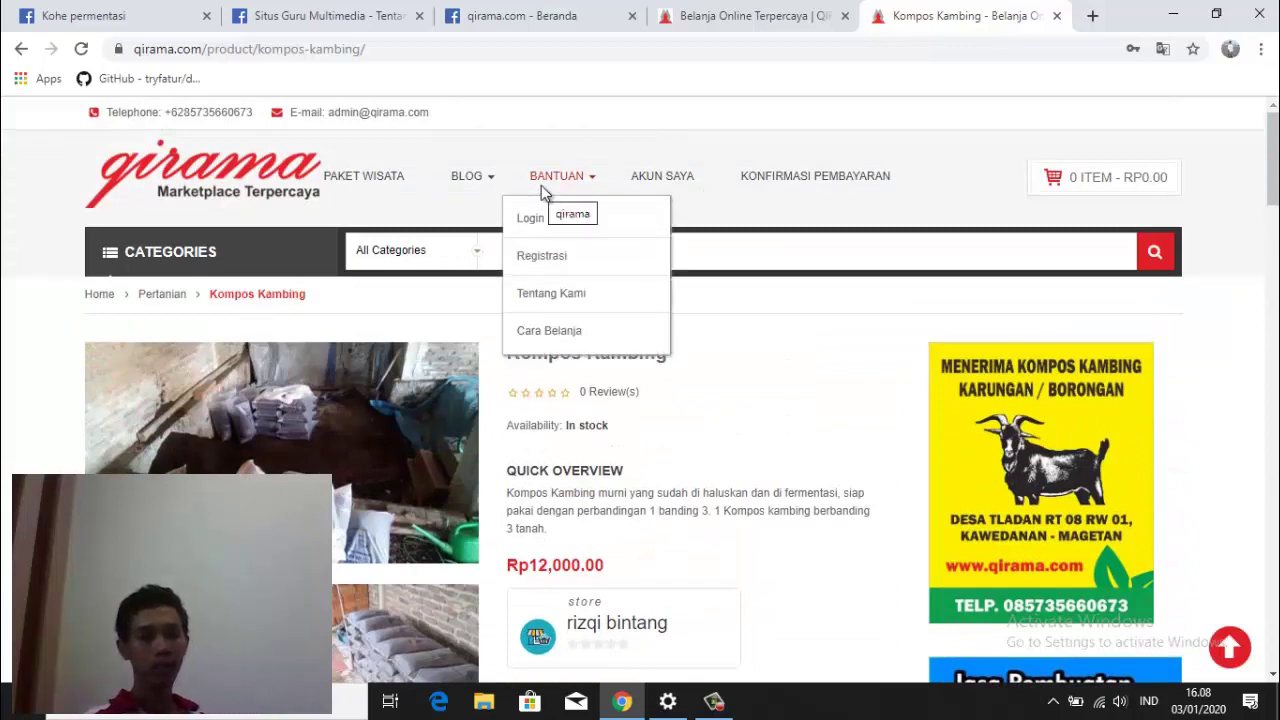
- Go from AKUN SAYA to the toko printer Store Manager's Pengaturan settings page
click(664, 184)
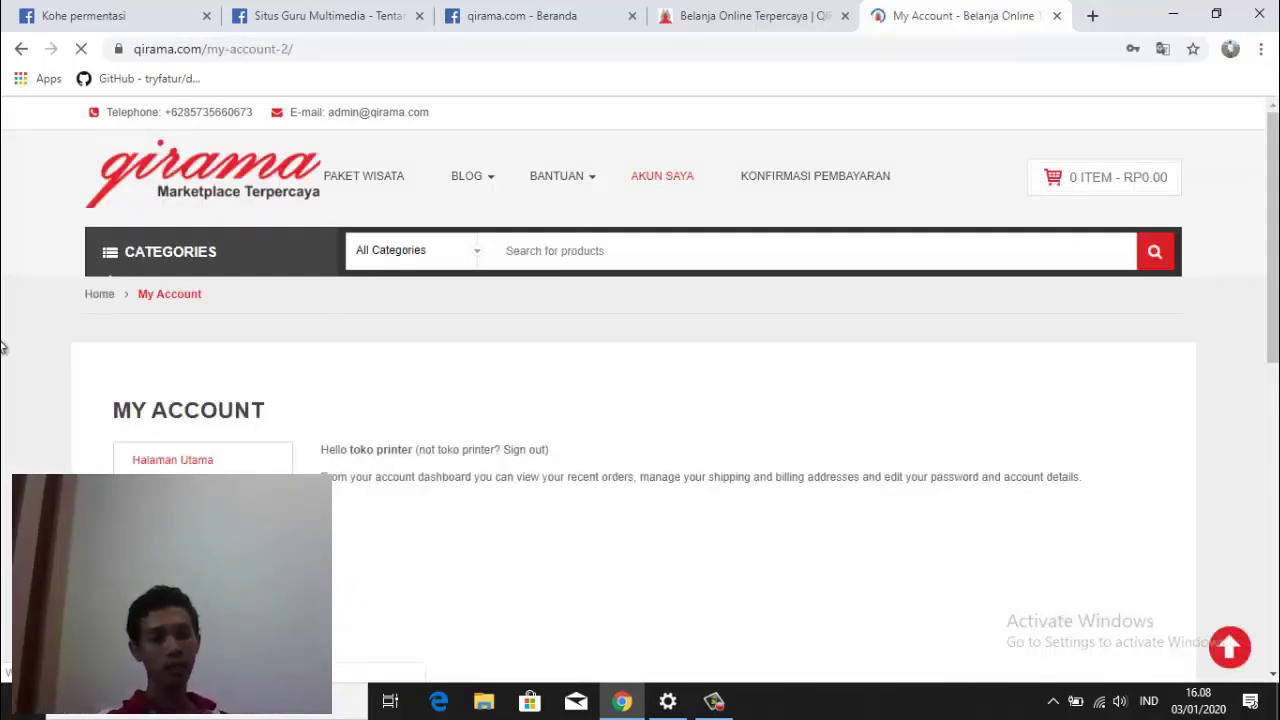
scroll(4, 346, down, 2)
scroll(4, 346, up, 2)
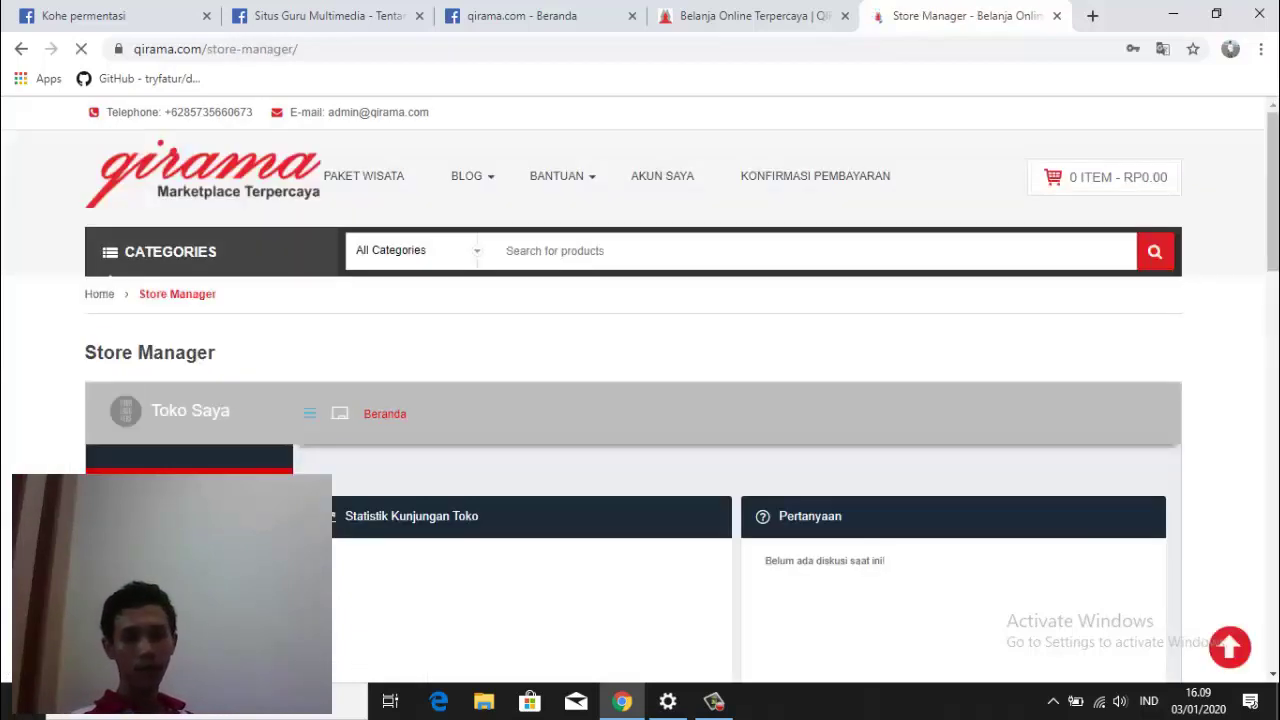
scroll(640, 400, down, 2)
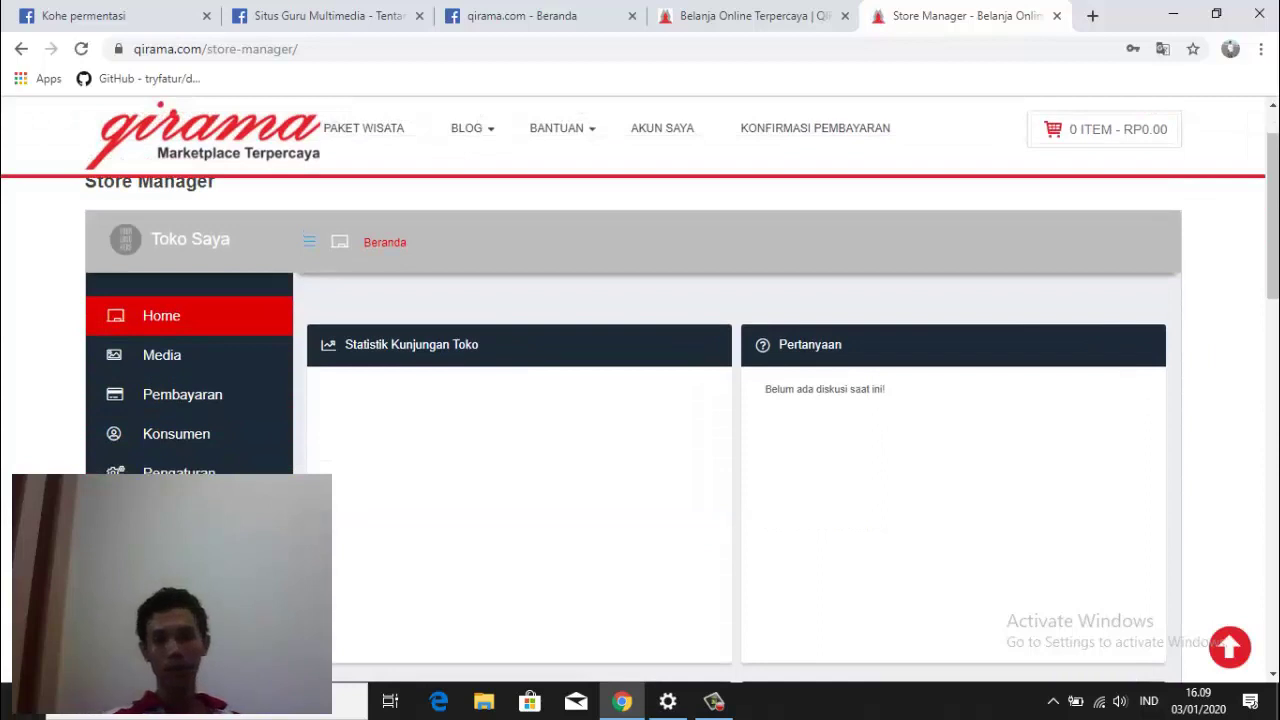
click(179, 470)
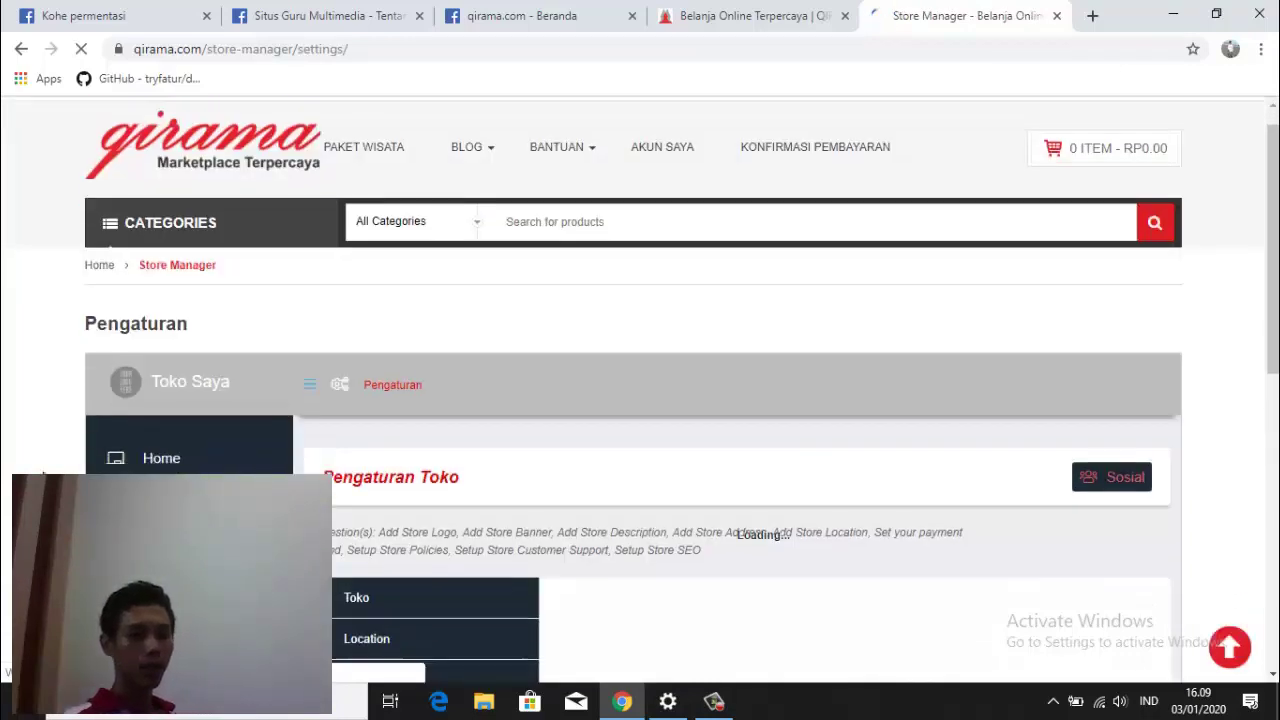
- Review Pengaturan Toko's General Setting, Store Brand Setup and Store Visibility Setup sections
scroll(43, 475, down, 3)
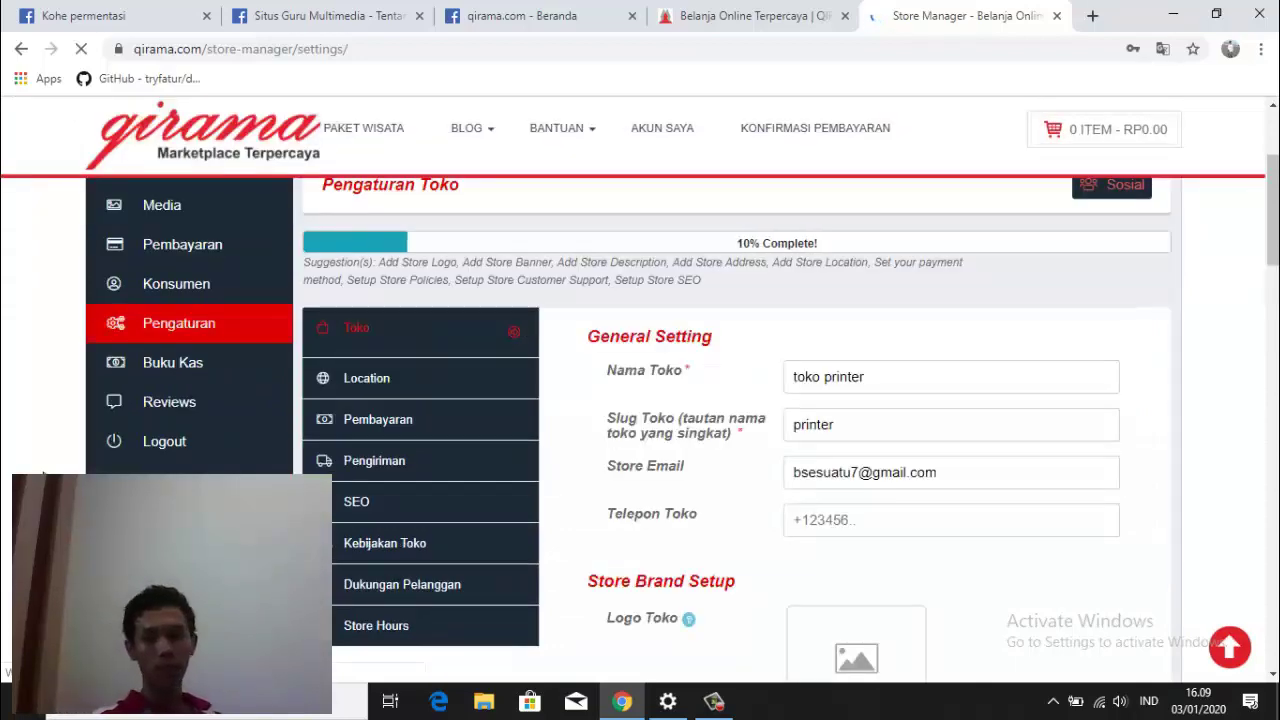
scroll(43, 475, down, 1)
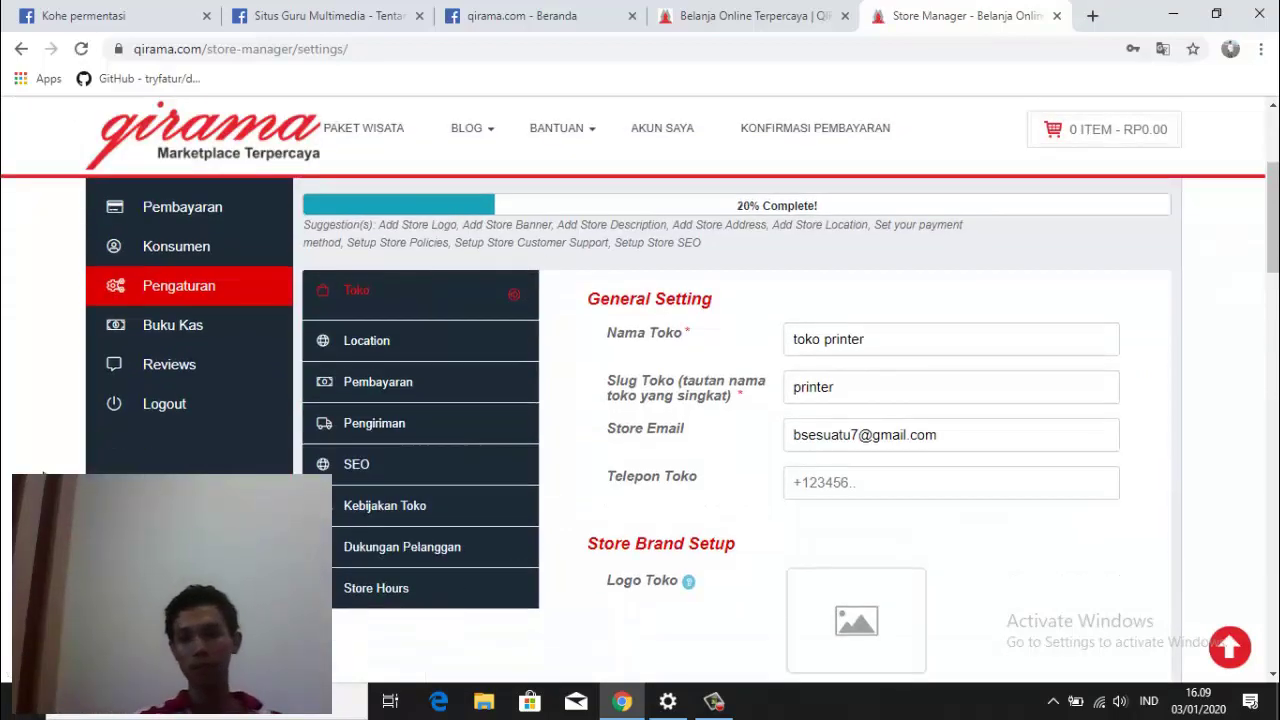
scroll(43, 475, down, 6)
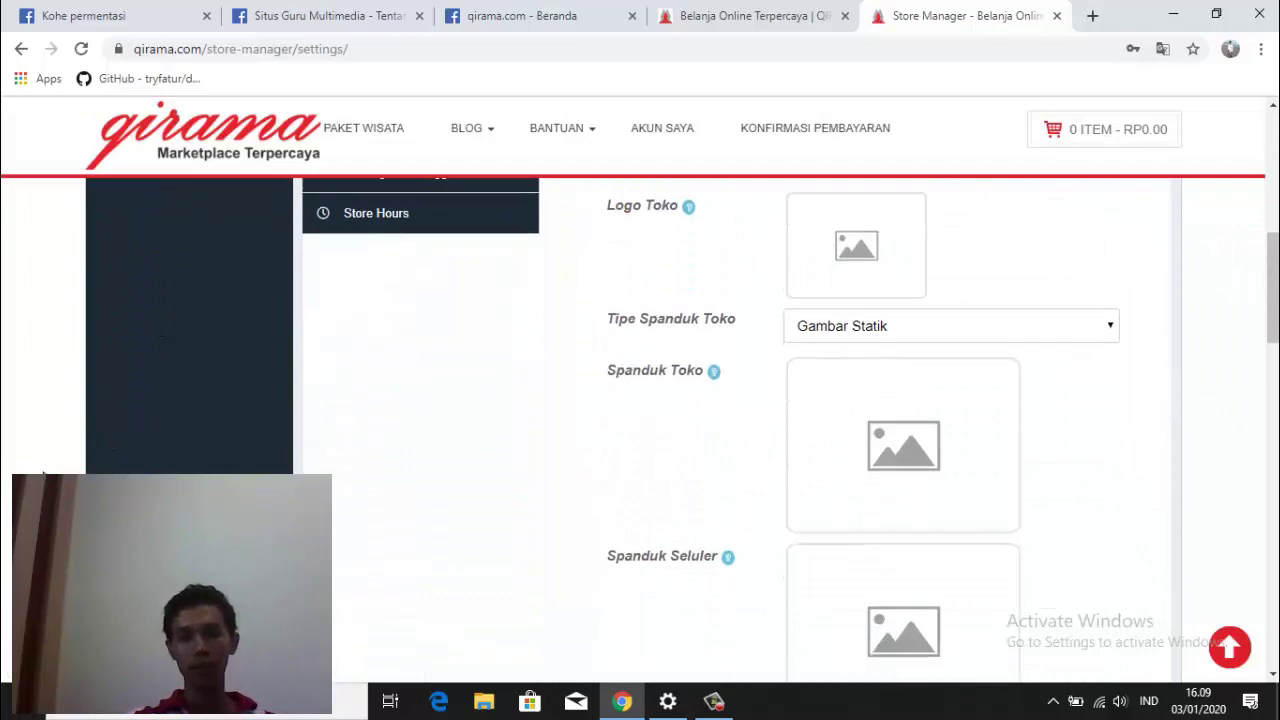
scroll(43, 475, down, 10)
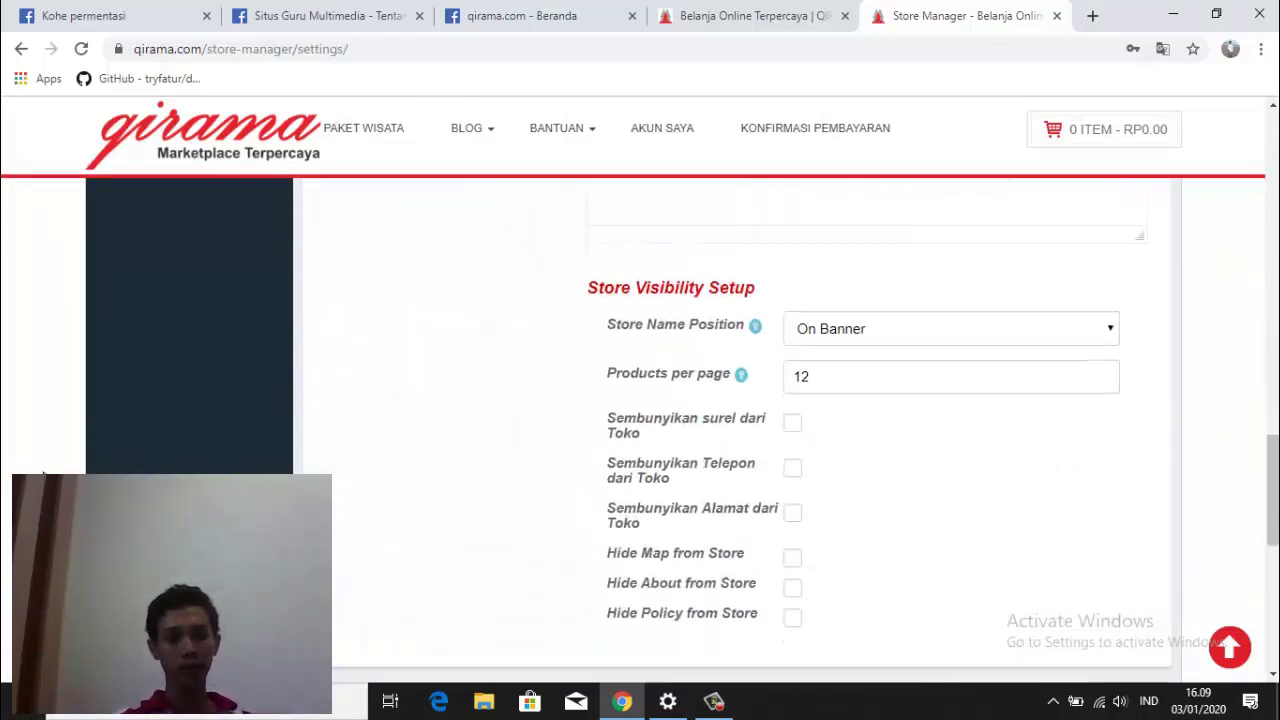
scroll(43, 475, up, 10)
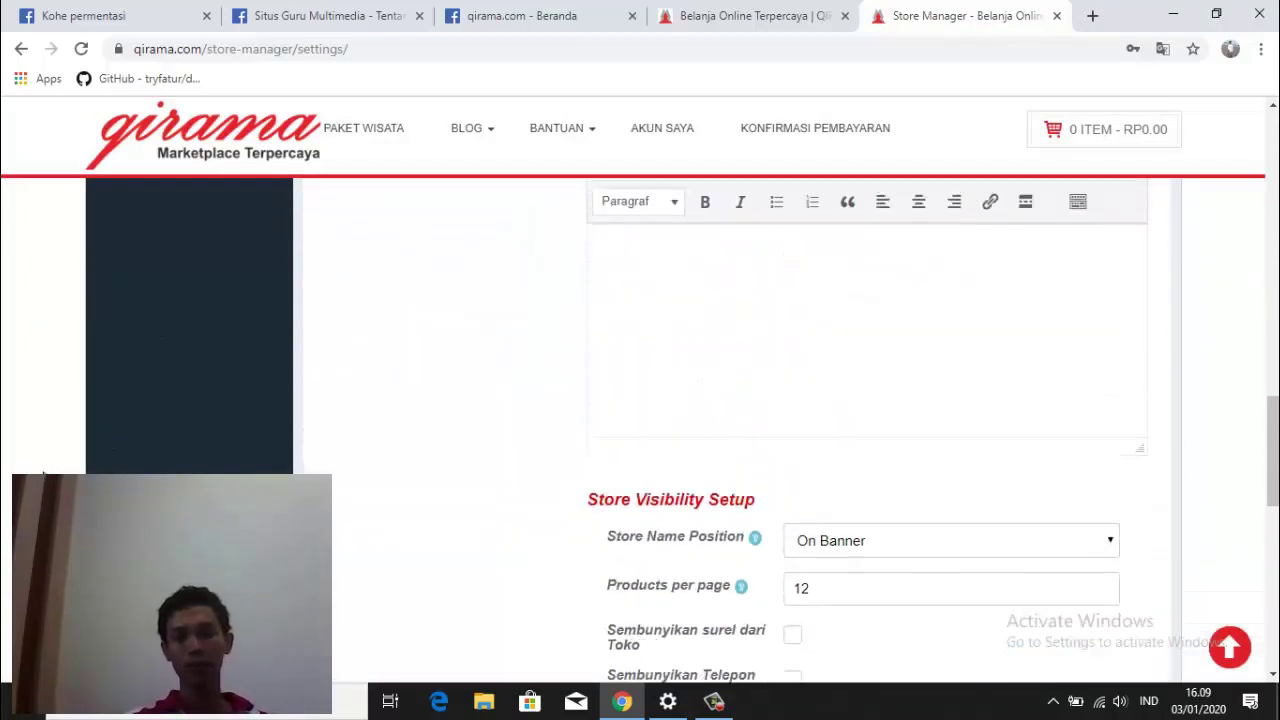
scroll(43, 475, up, 8)
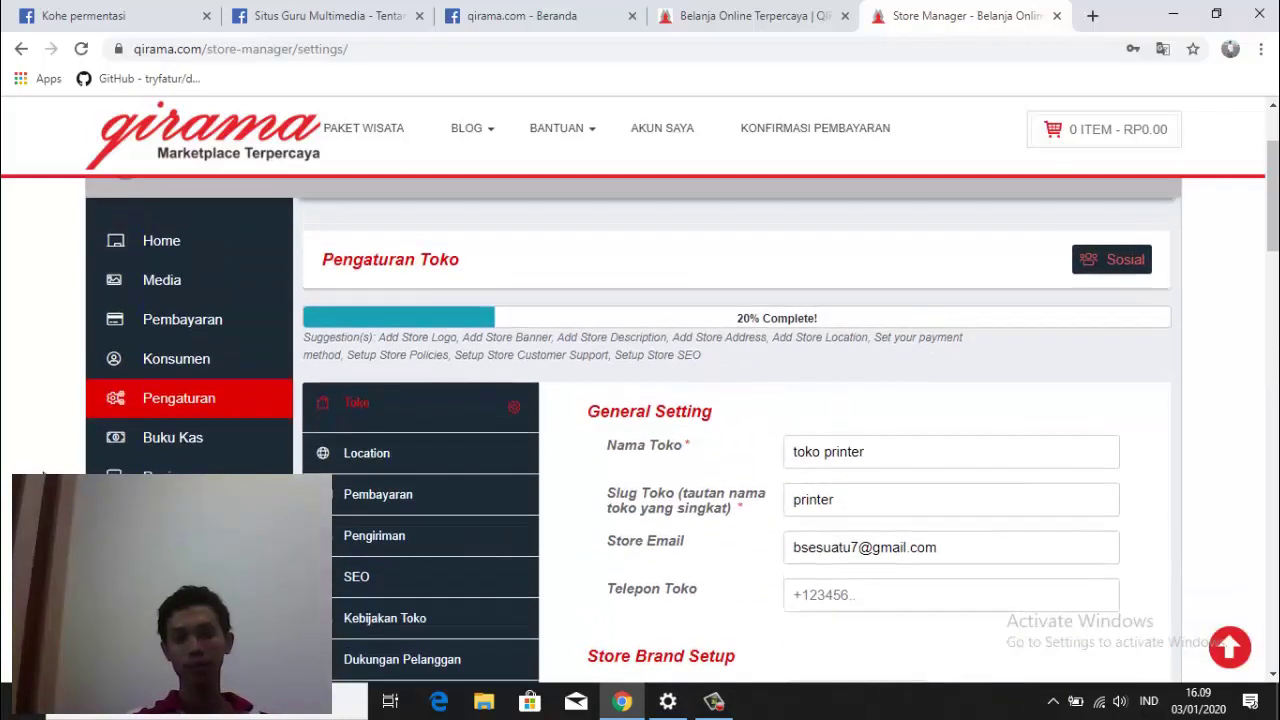
scroll(43, 475, up, 1)
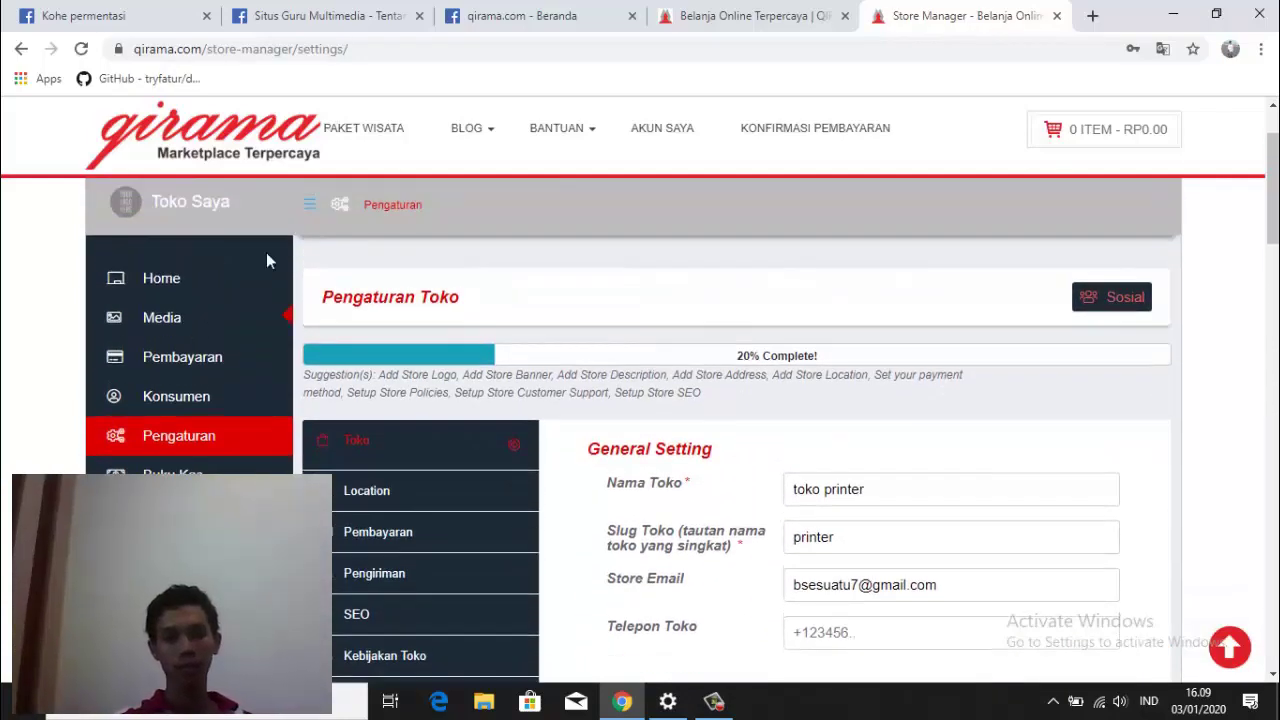
click(311, 205)
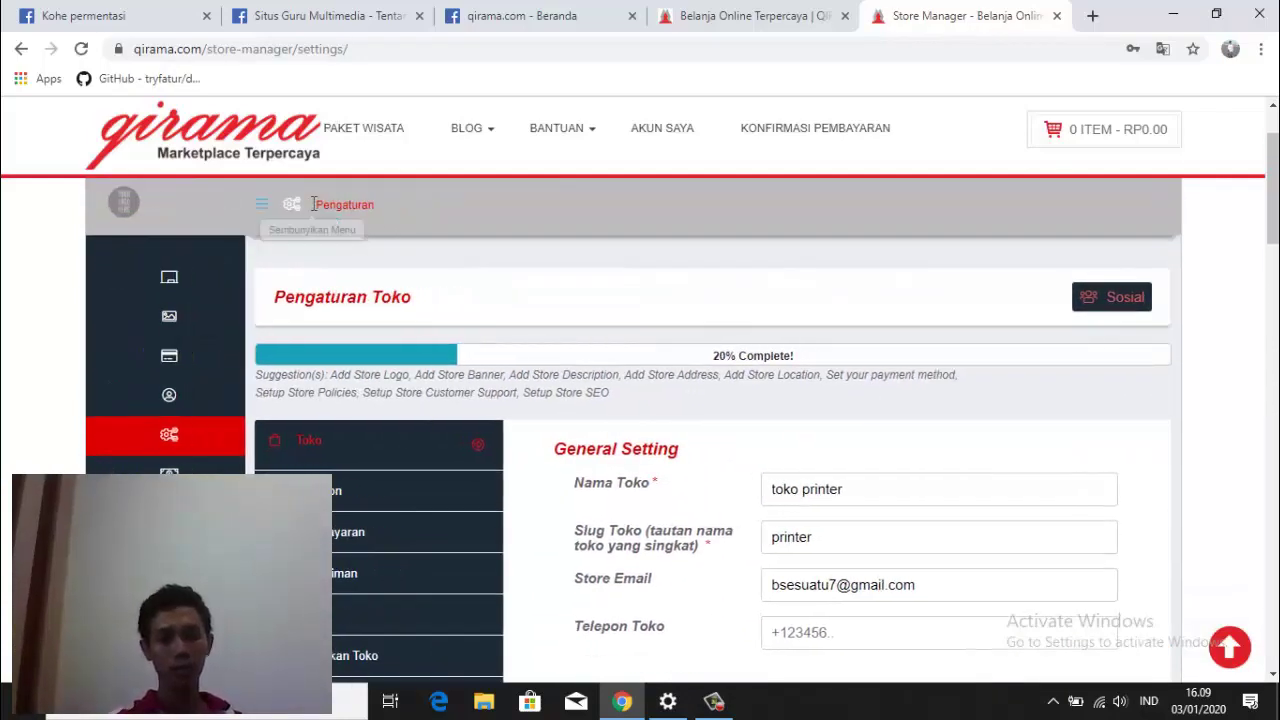
scroll(220, 256, up, 1)
scroll(220, 257, up, 5)
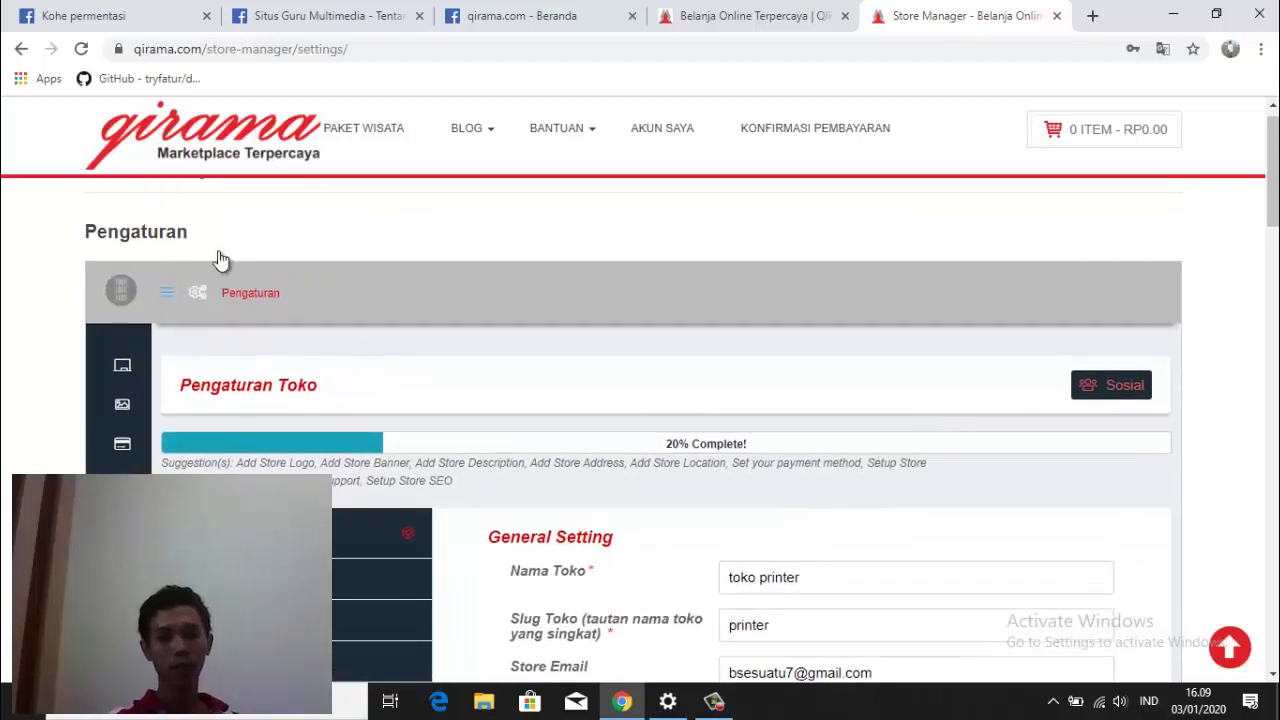
scroll(220, 257, down, 4)
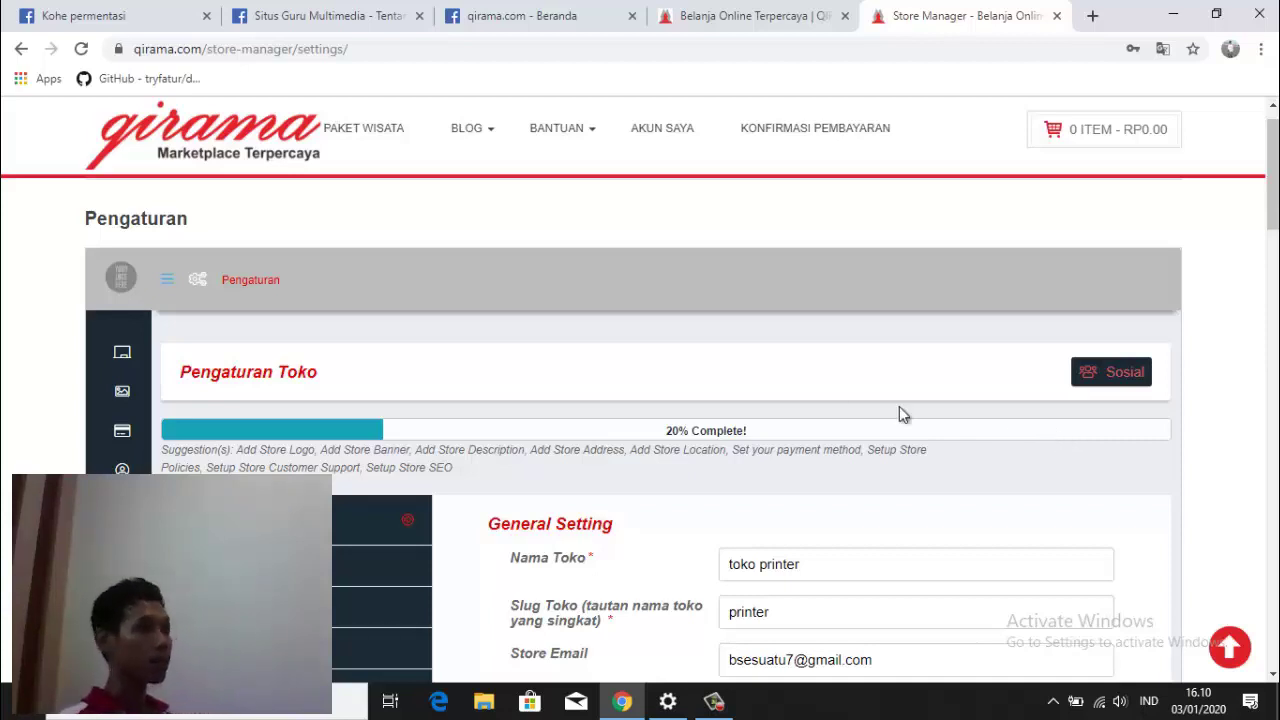
scroll(831, 397, down, 1)
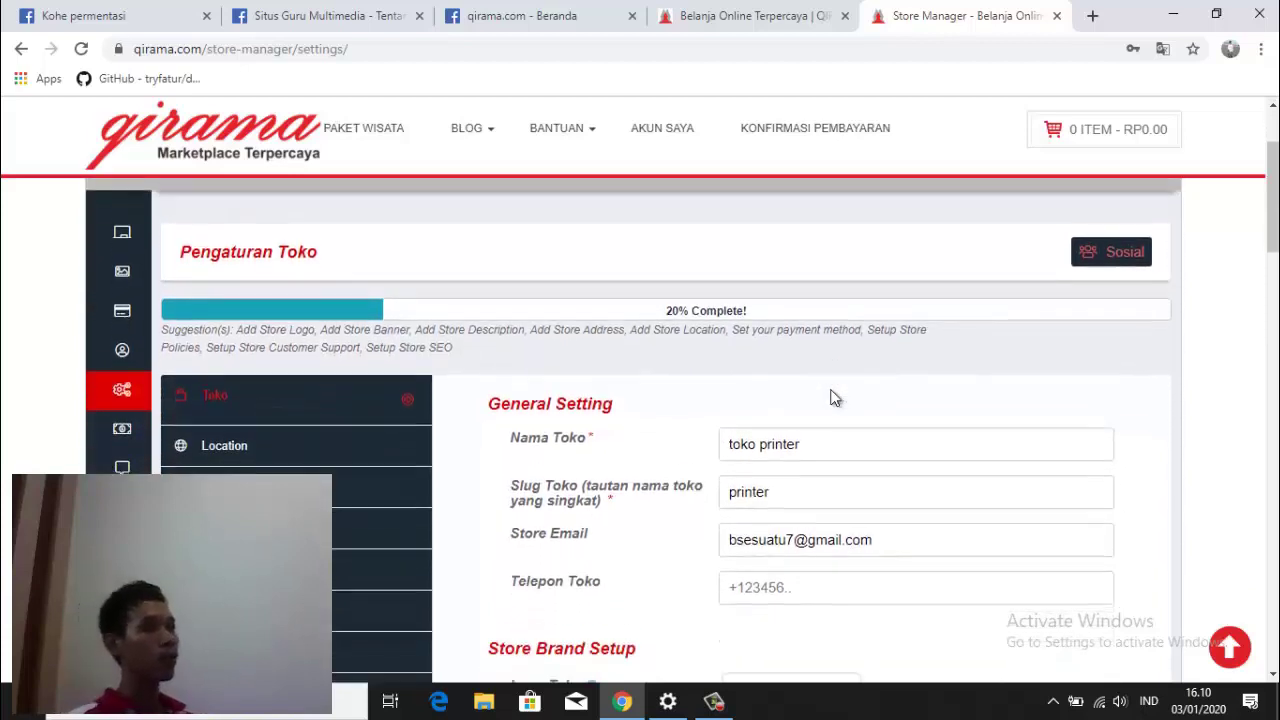
scroll(834, 398, down, 1)
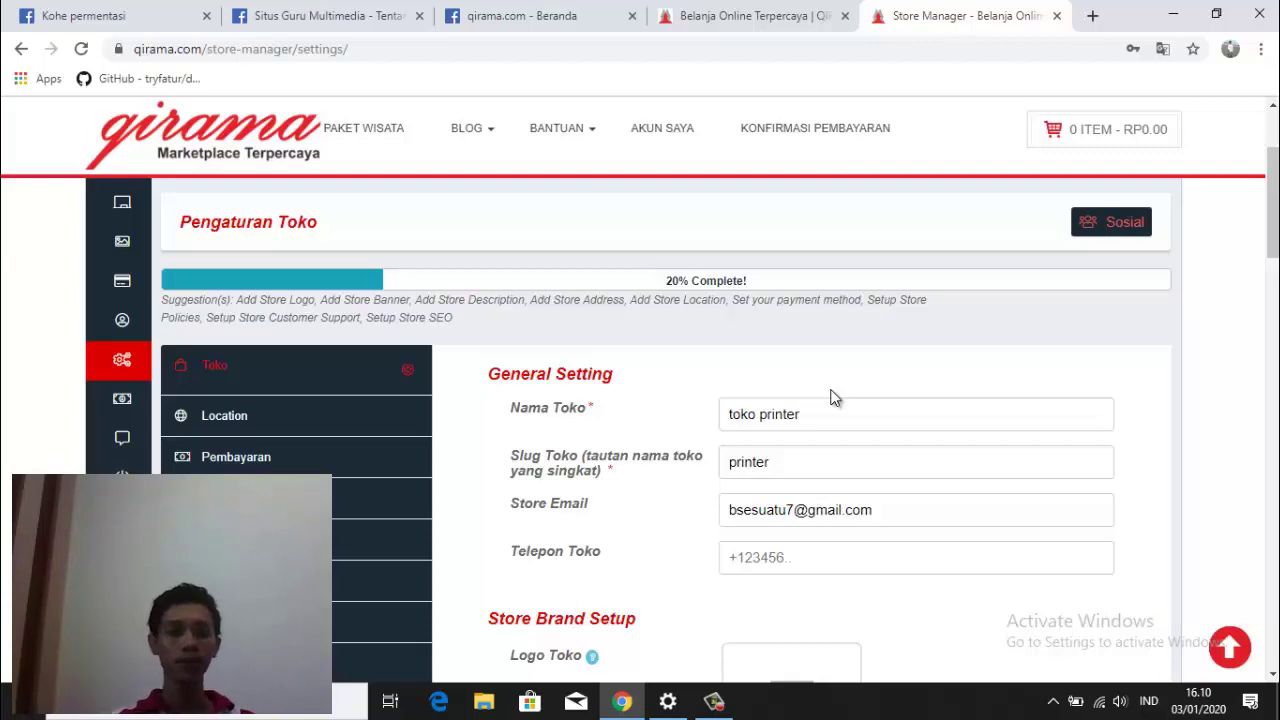
scroll(835, 398, up, 3)
scroll(835, 398, down, 1)
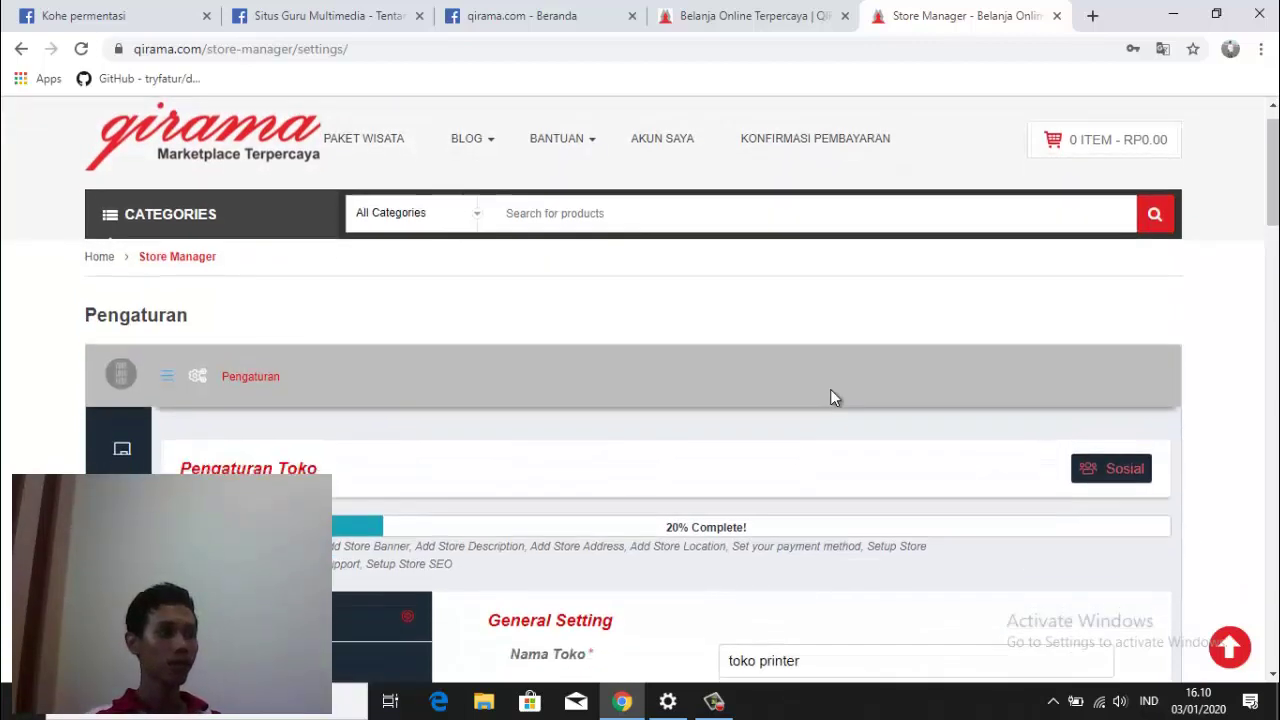
scroll(835, 398, up, 2)
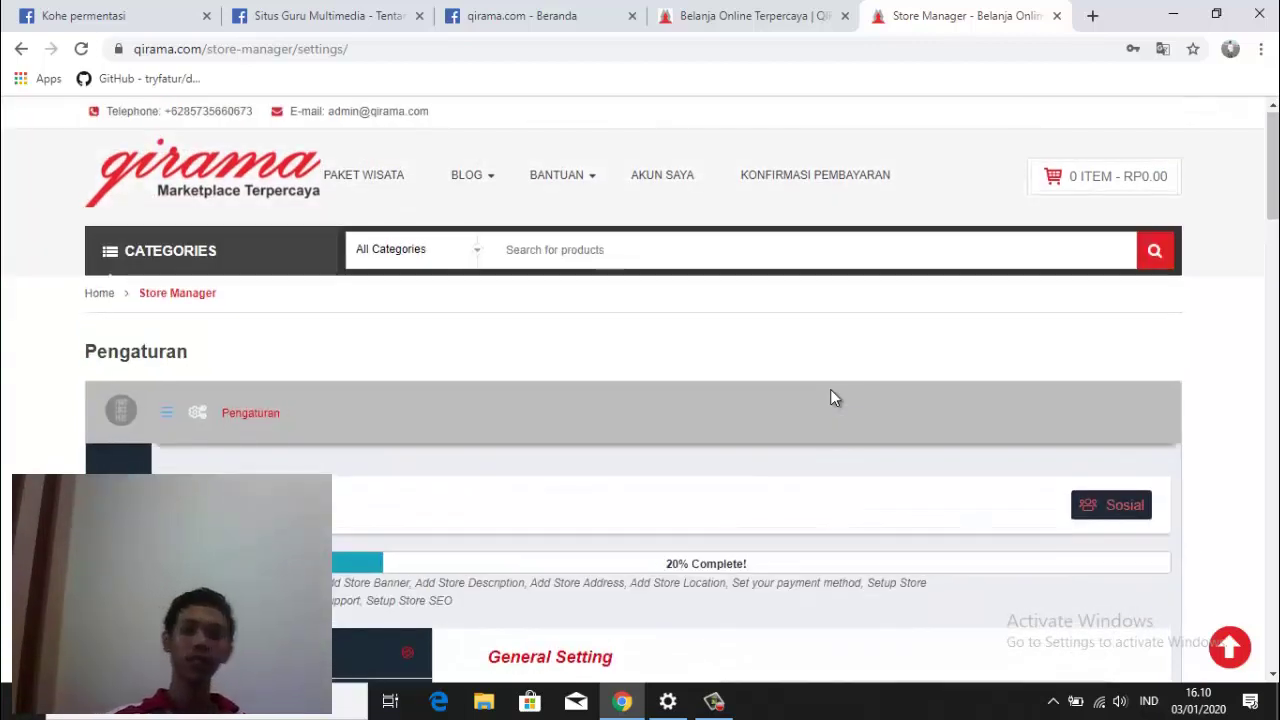
scroll(835, 398, down, 5)
scroll(835, 398, down, 2)
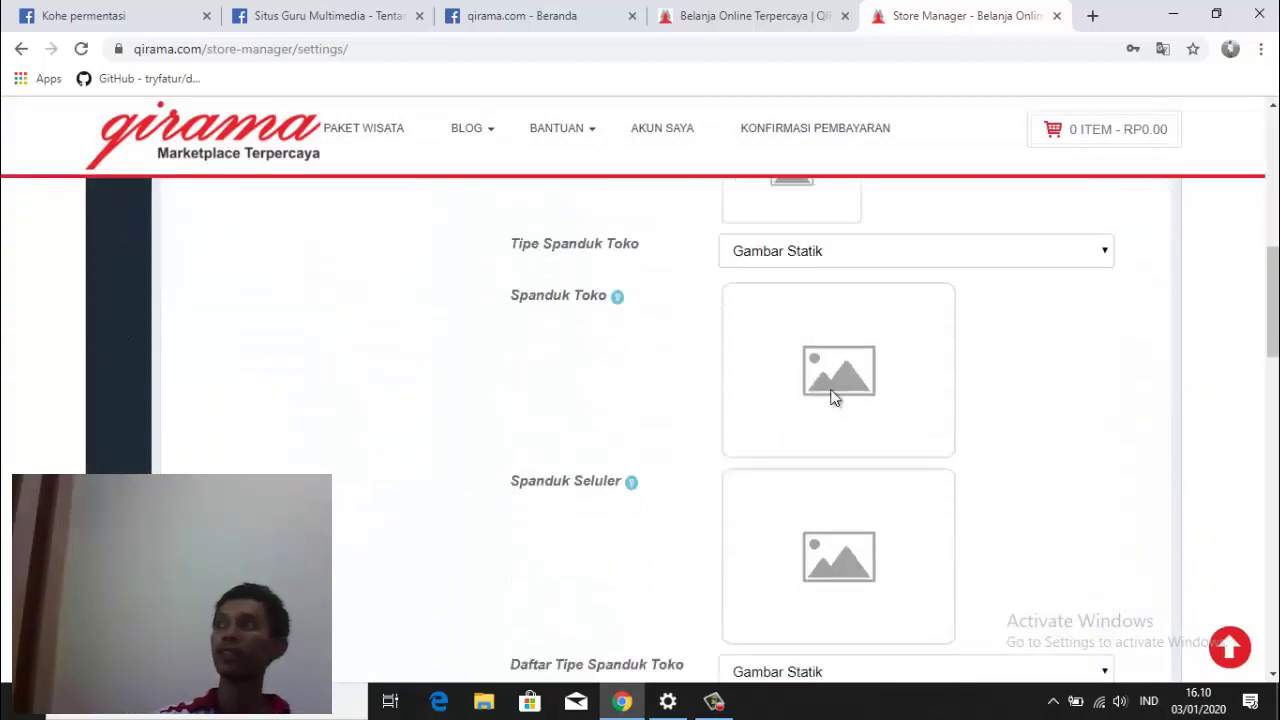
scroll(835, 398, up, 6)
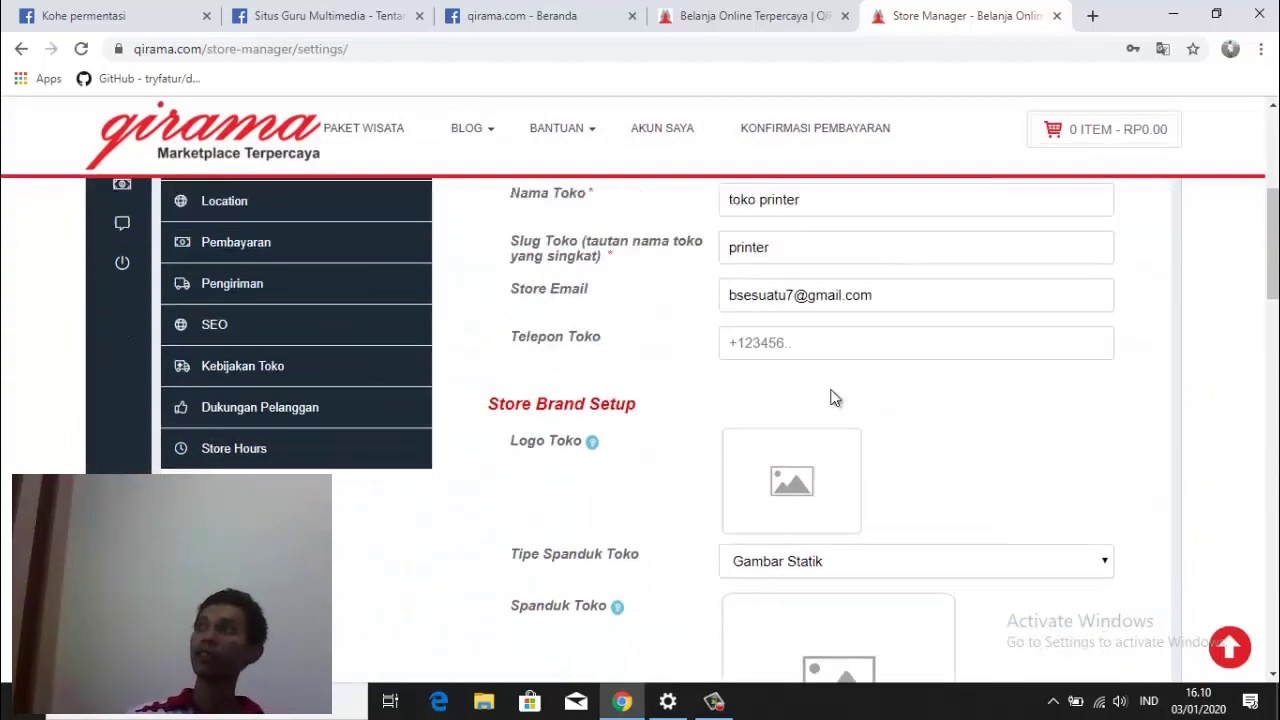
scroll(742, 418, up, 2)
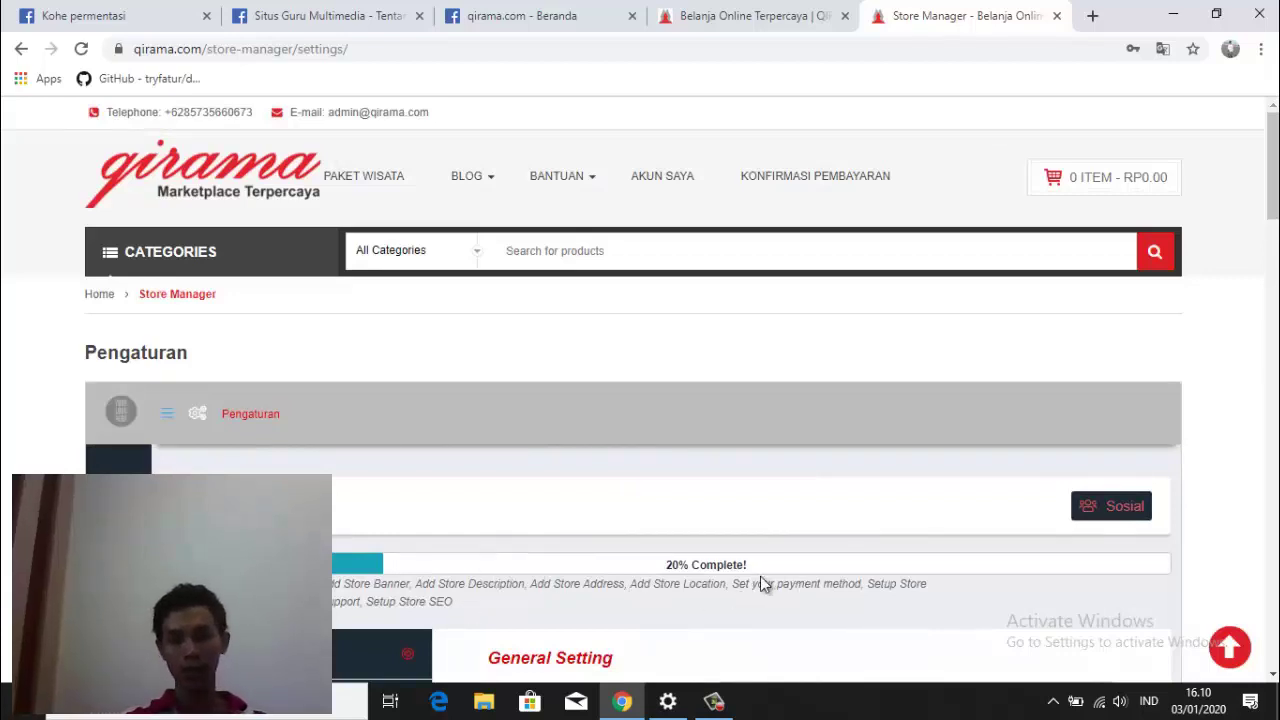
scroll(760, 576, down, 2)
scroll(760, 576, up, 2)
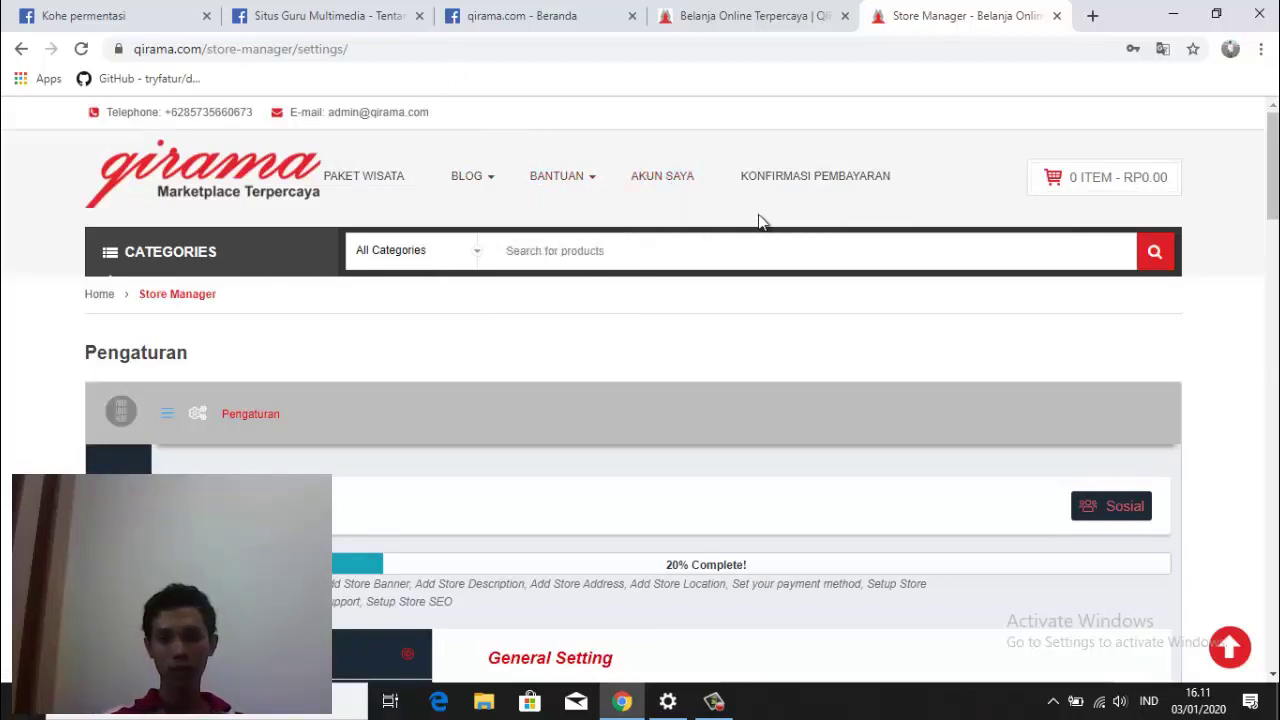
scroll(1150, 480, down, 5)
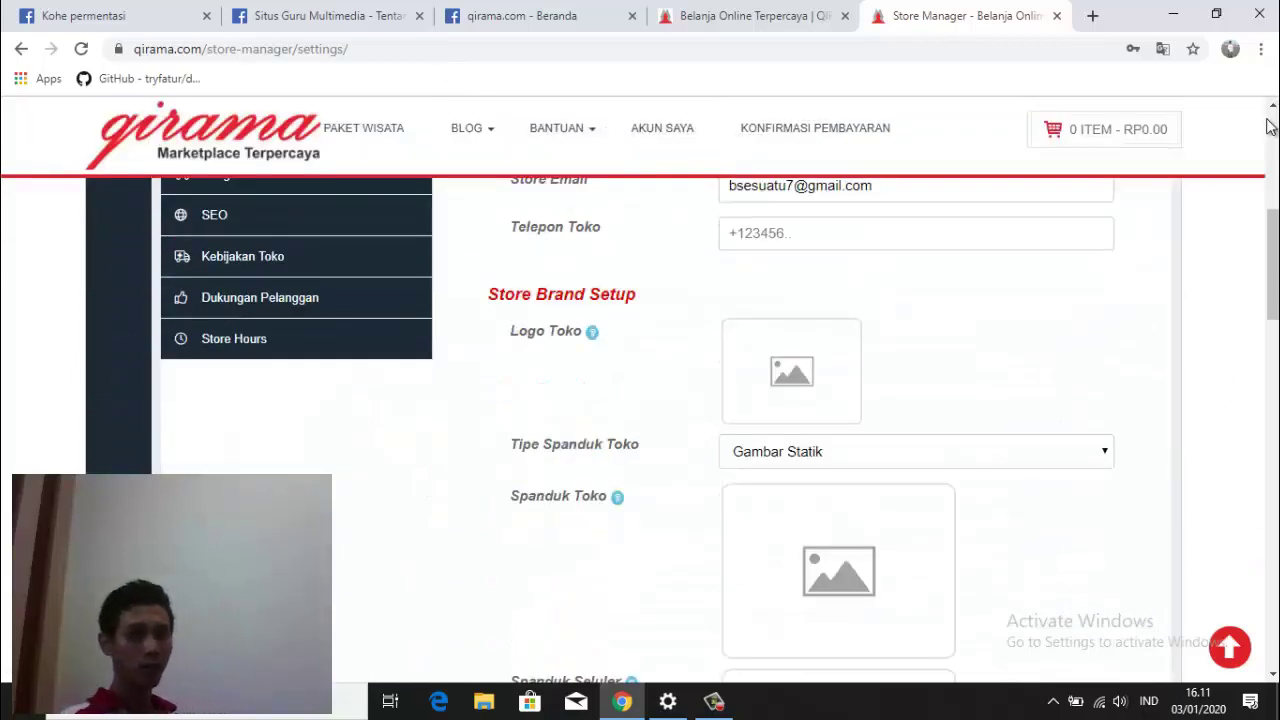
scroll(900, 160, up, 5)
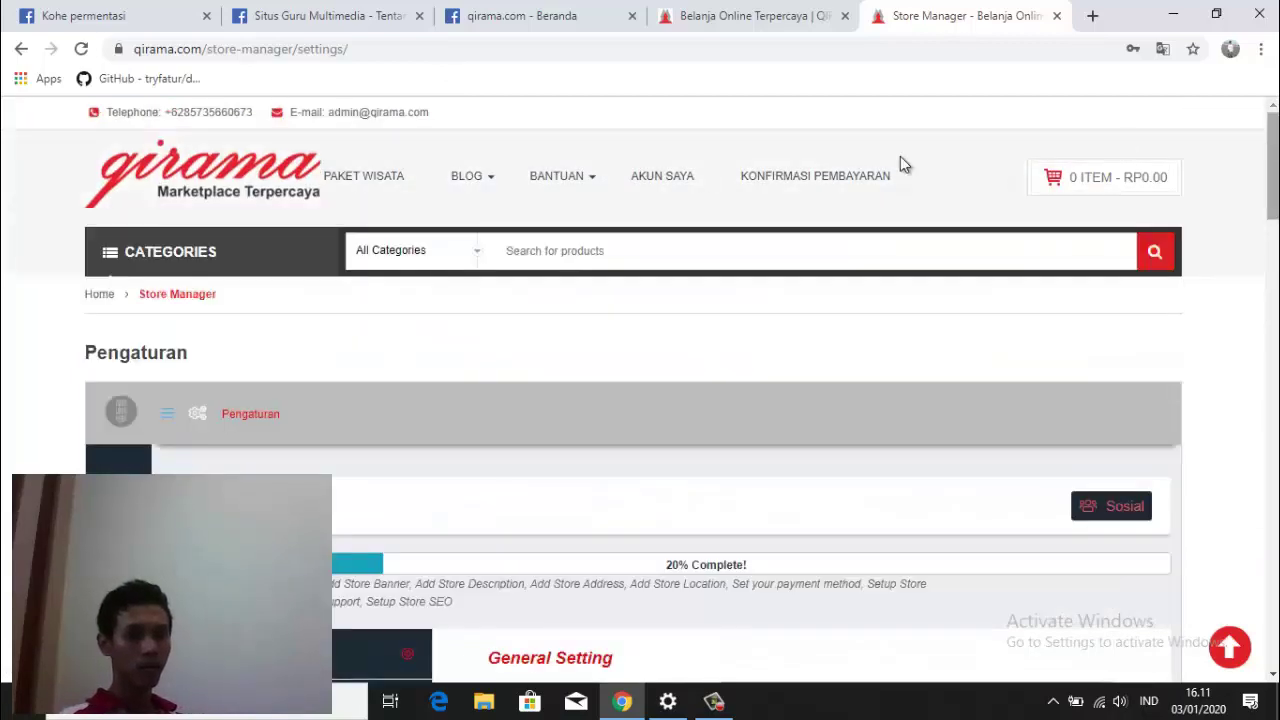
- Review the toko printer My Account dashboard via AKUN SAYA, then log out
click(689, 177)
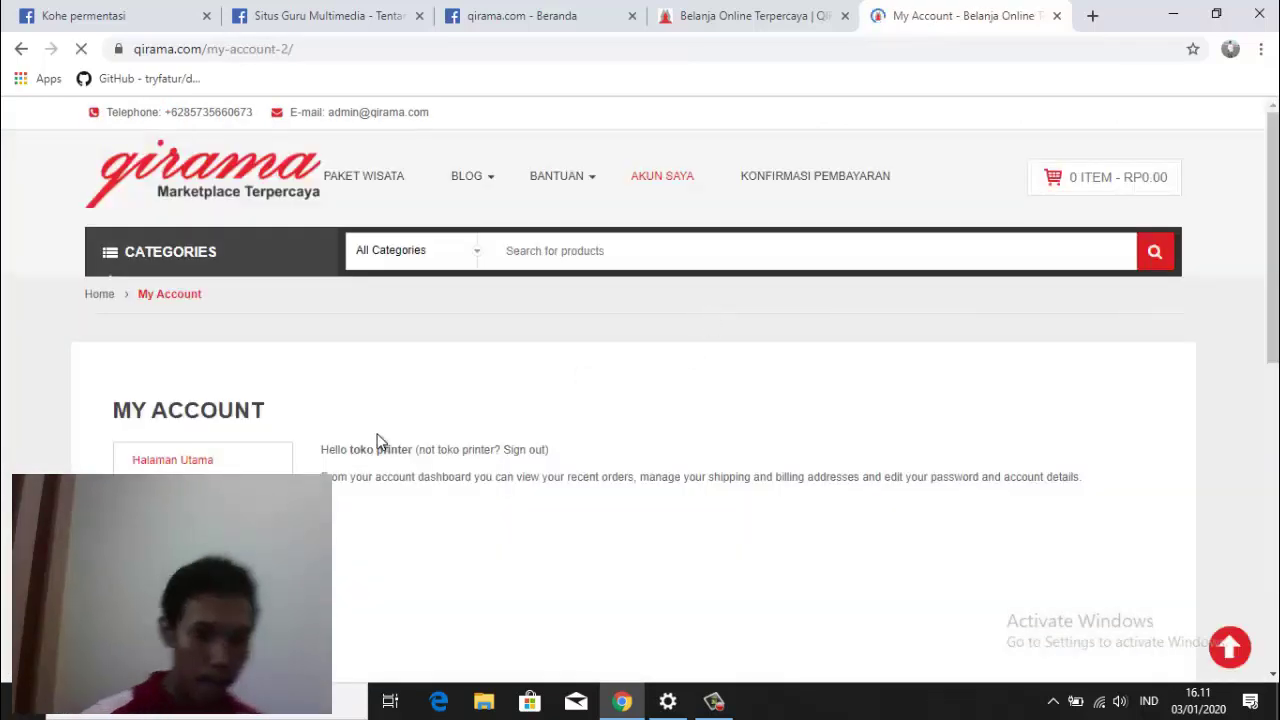
scroll(640, 400, down, 5)
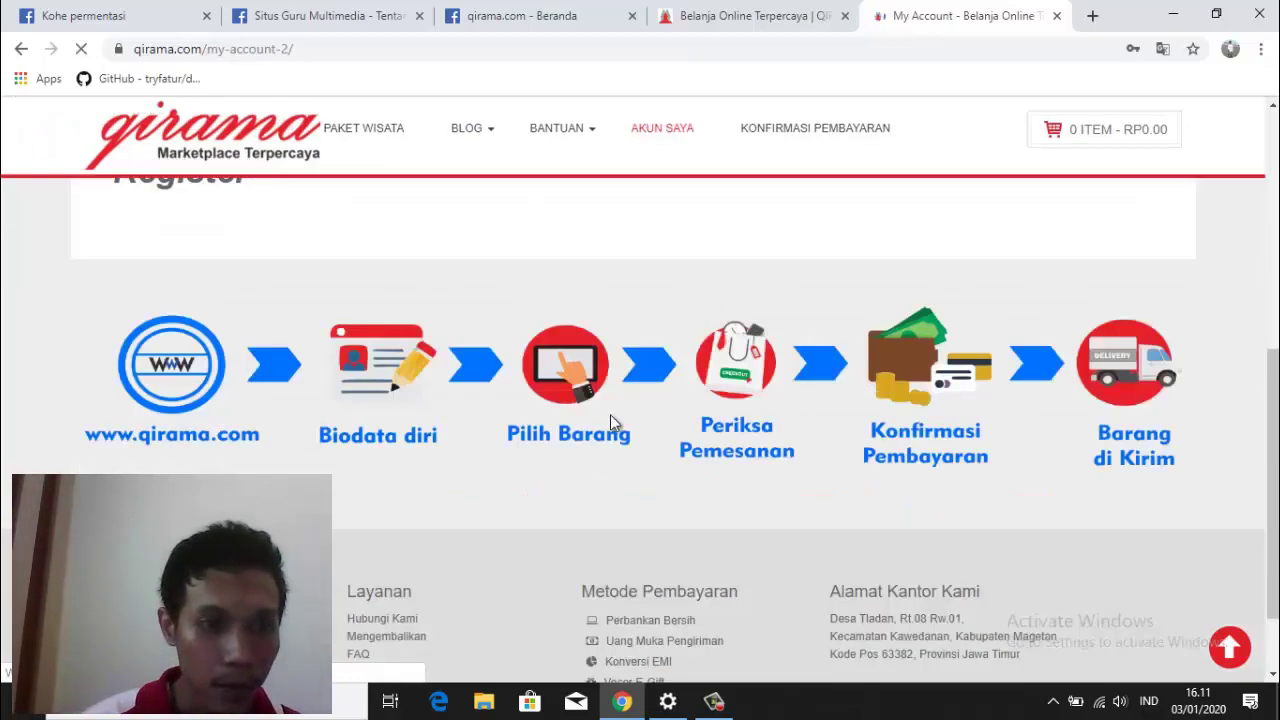
scroll(5, 325, up, 5)
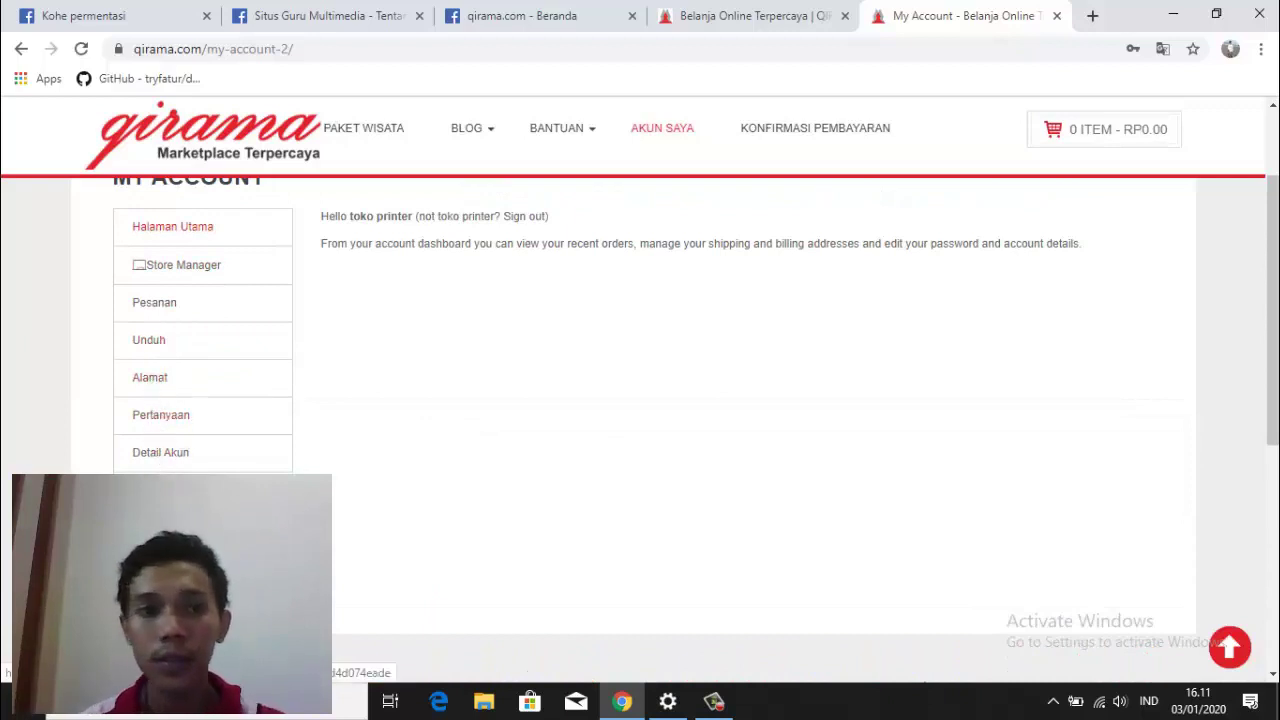
click(160, 490)
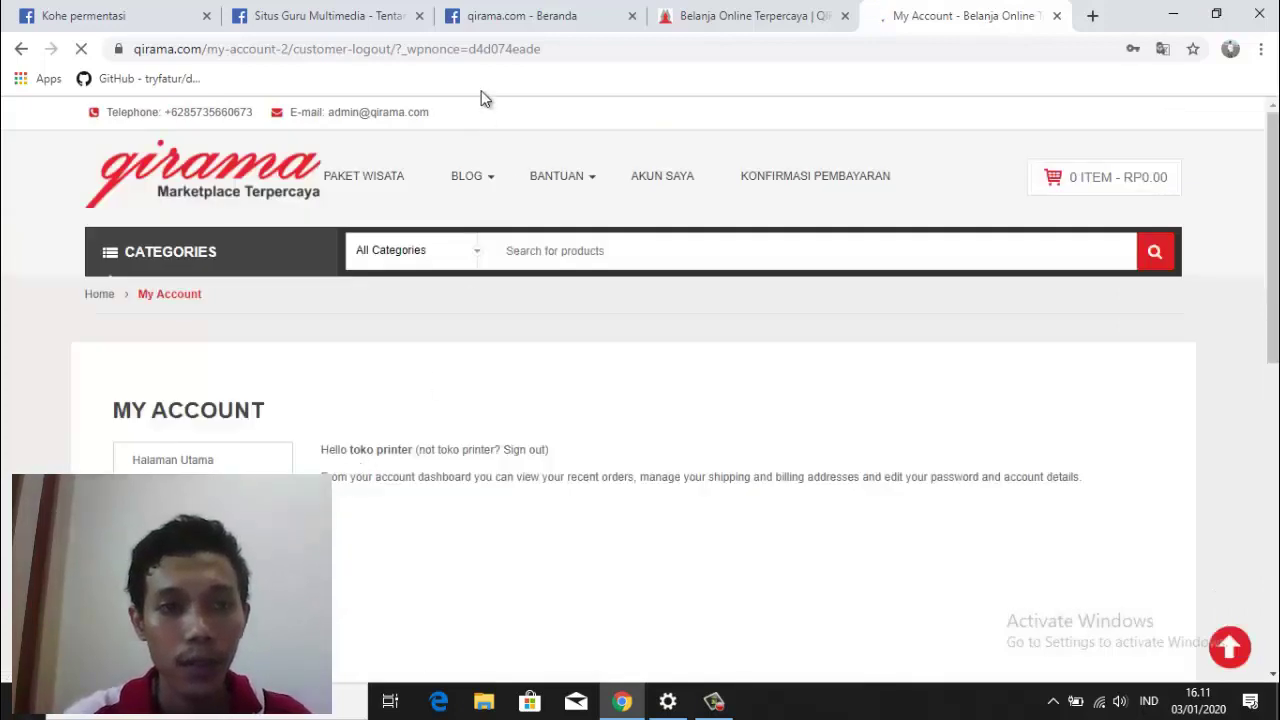
click(584, 48)
click(585, 48)
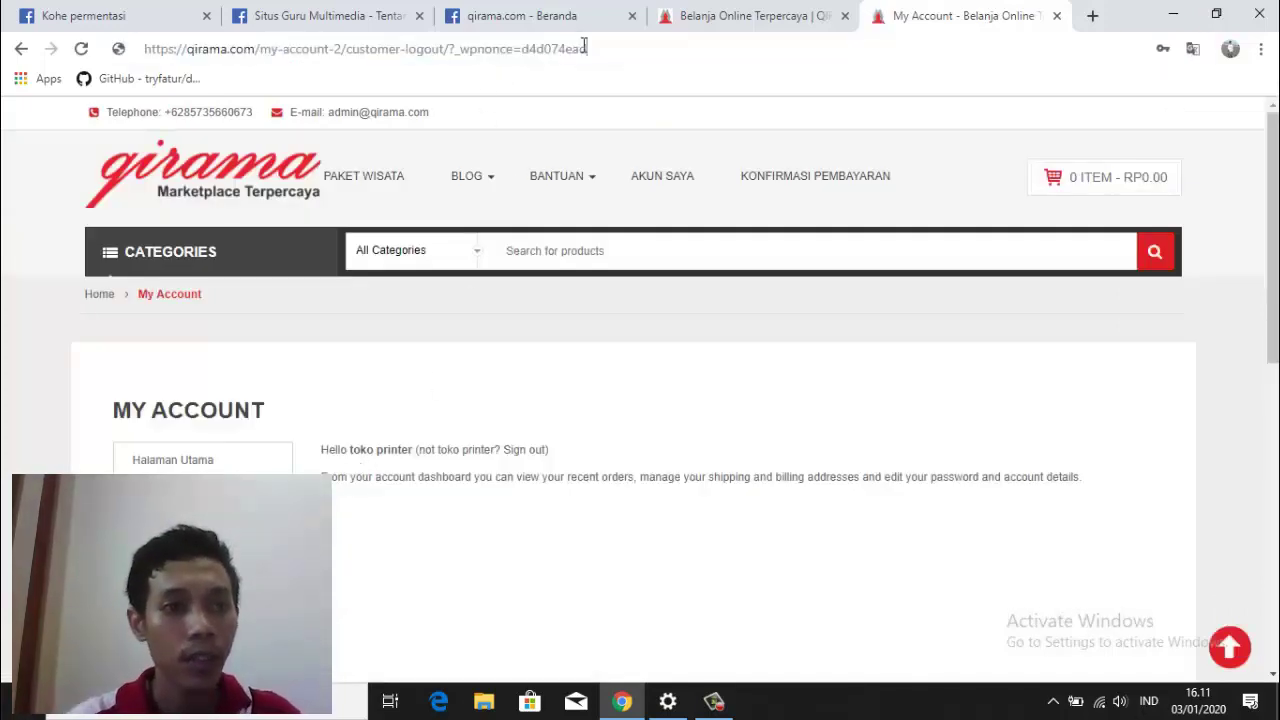
key(BackSpace)
key(BackSpace)
key(BackSpace)
key(BackSpace)
key(BackSpace)
key(BackSpace)
key(BackSpace)
key(BackSpace)
key(BackSpace)
key(BackSpace)
key(BackSpace)
key(BackSpace)
key(BackSpace)
key(BackSpace)
key(BackSpace)
key(BackSpace)
key(BackSpace)
key(BackSpace)
key(BackSpace)
key(BackSpace)
key(BackSpace)
key(BackSpace)
key(BackSpace)
key(BackSpace)
key(BackSpace)
key(BackSpace)
key(BackSpace)
key(BackSpace)
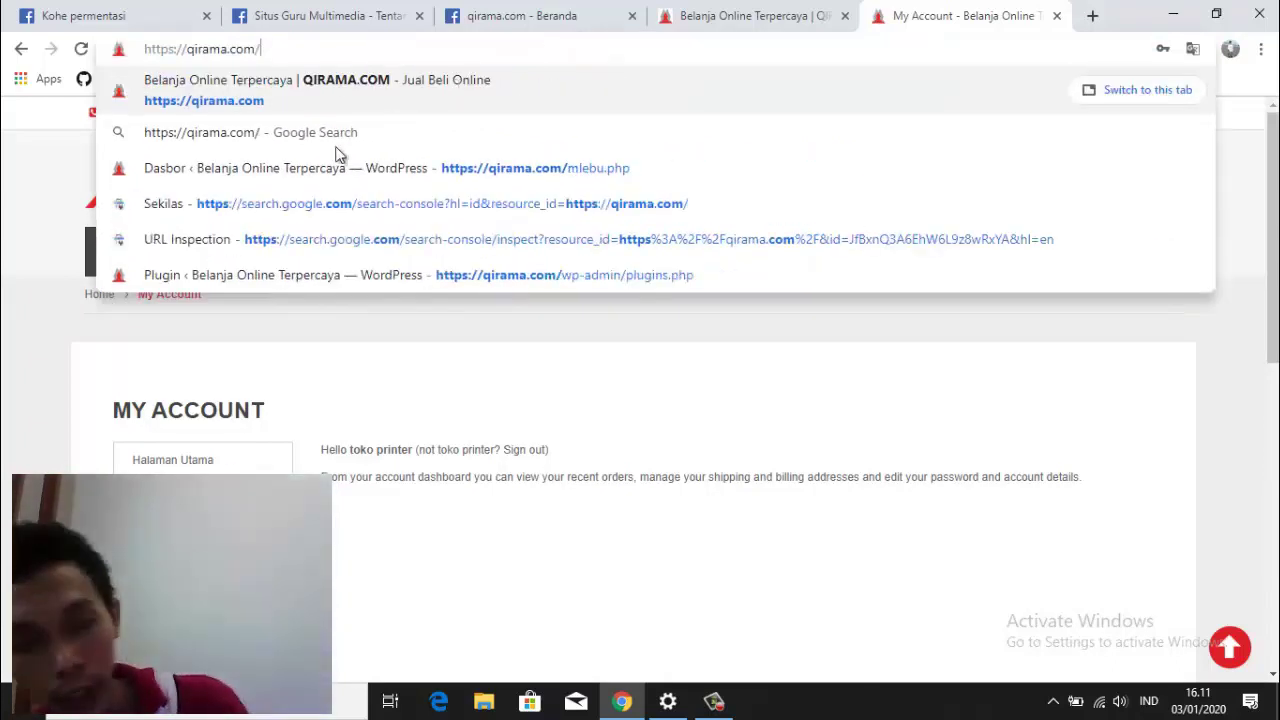
key(Return)
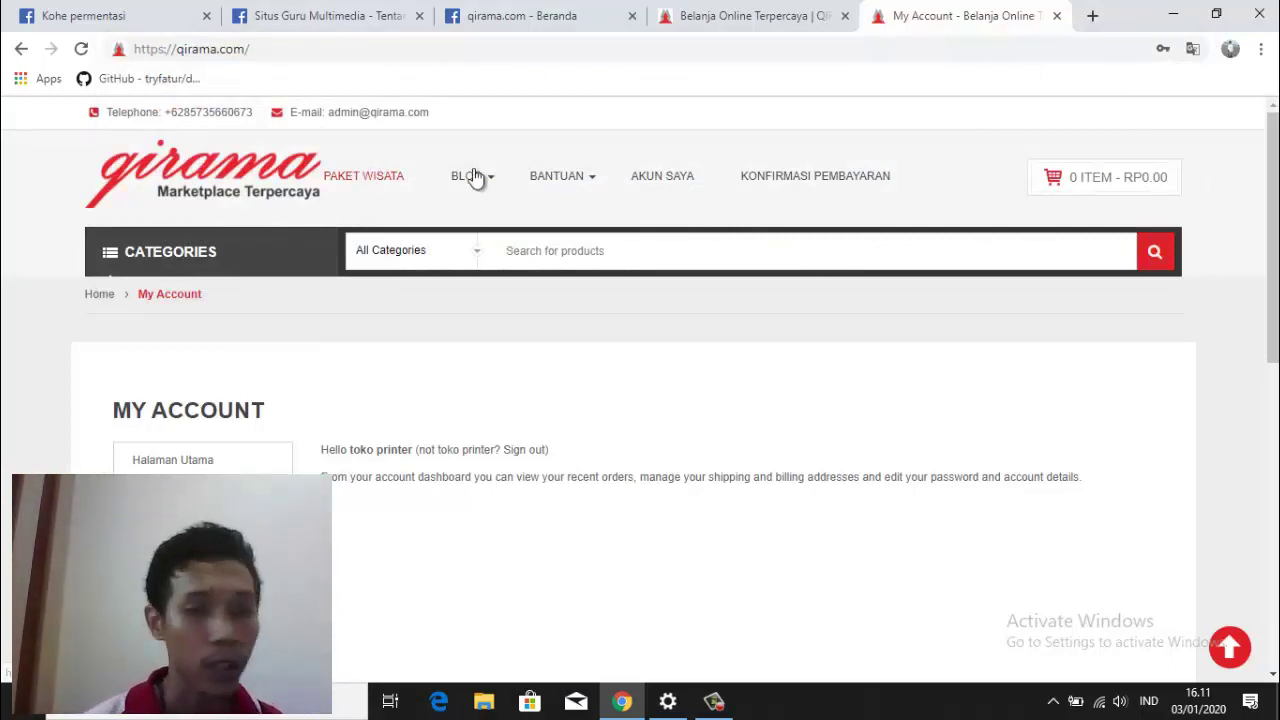
- Open the first Percetakan Magetan product, Mesin Laminating, from the homepage
mouse_move(486, 183)
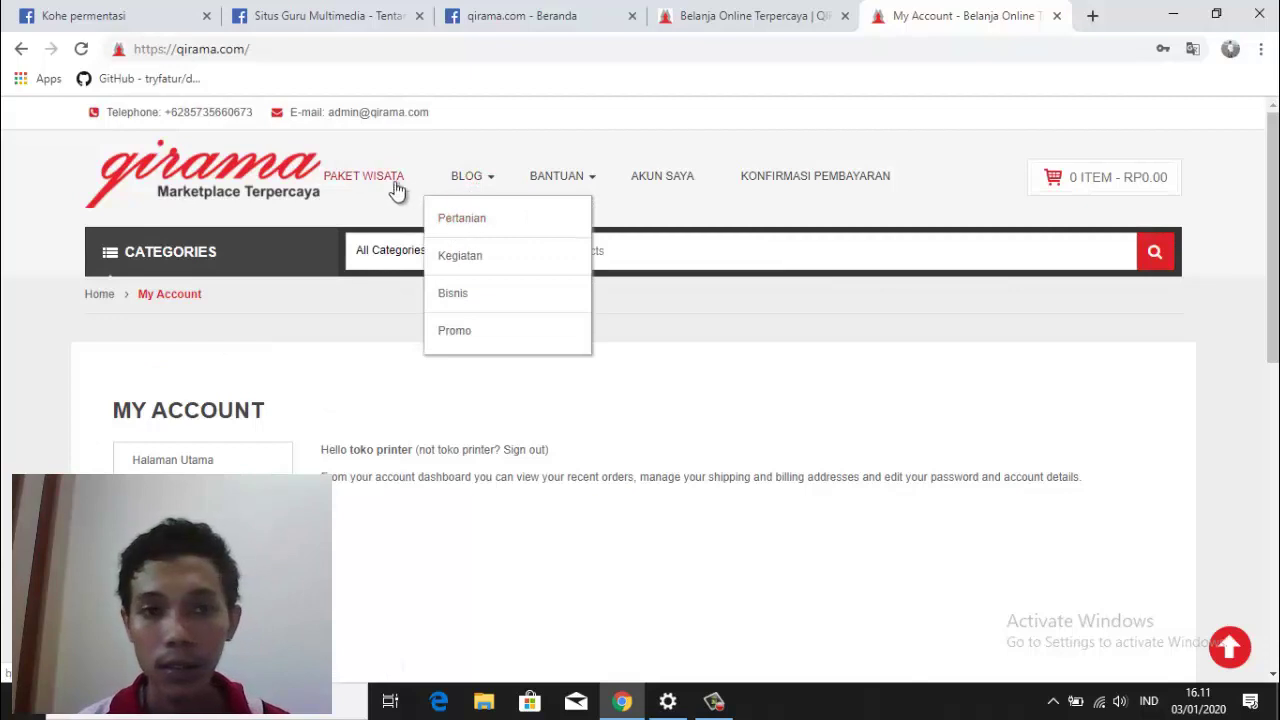
click(269, 178)
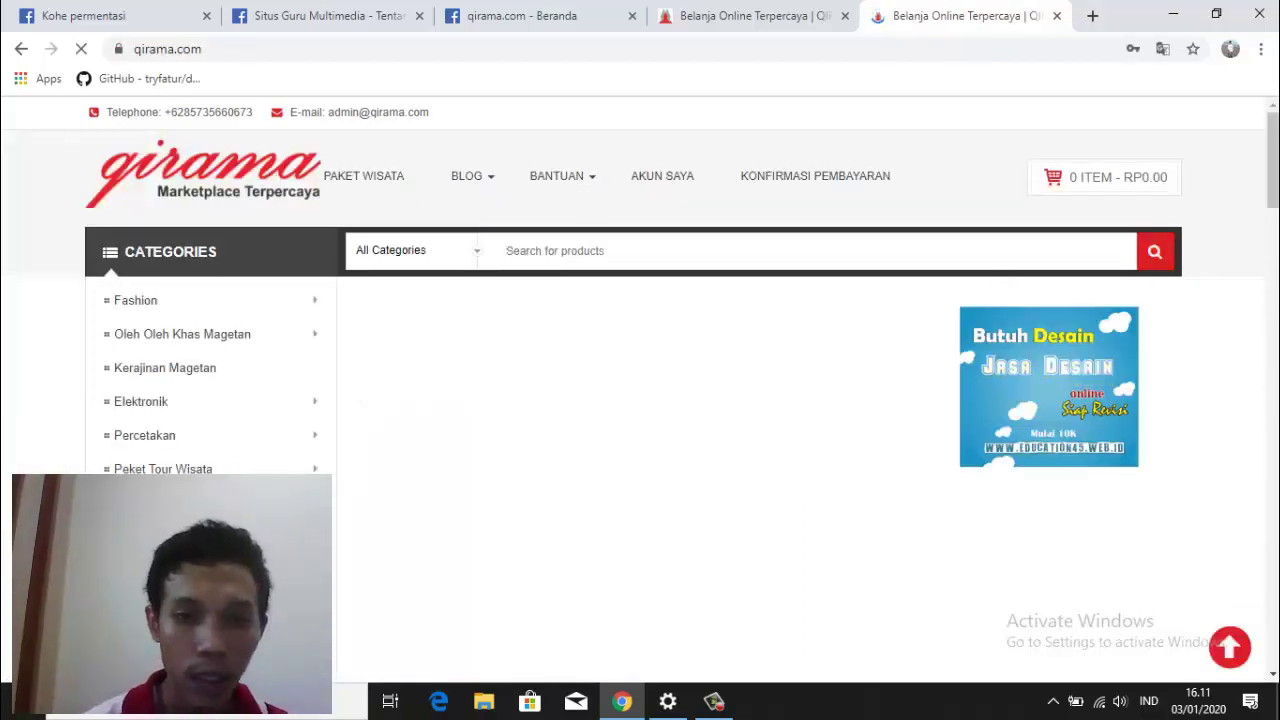
scroll(810, 219, down, 5)
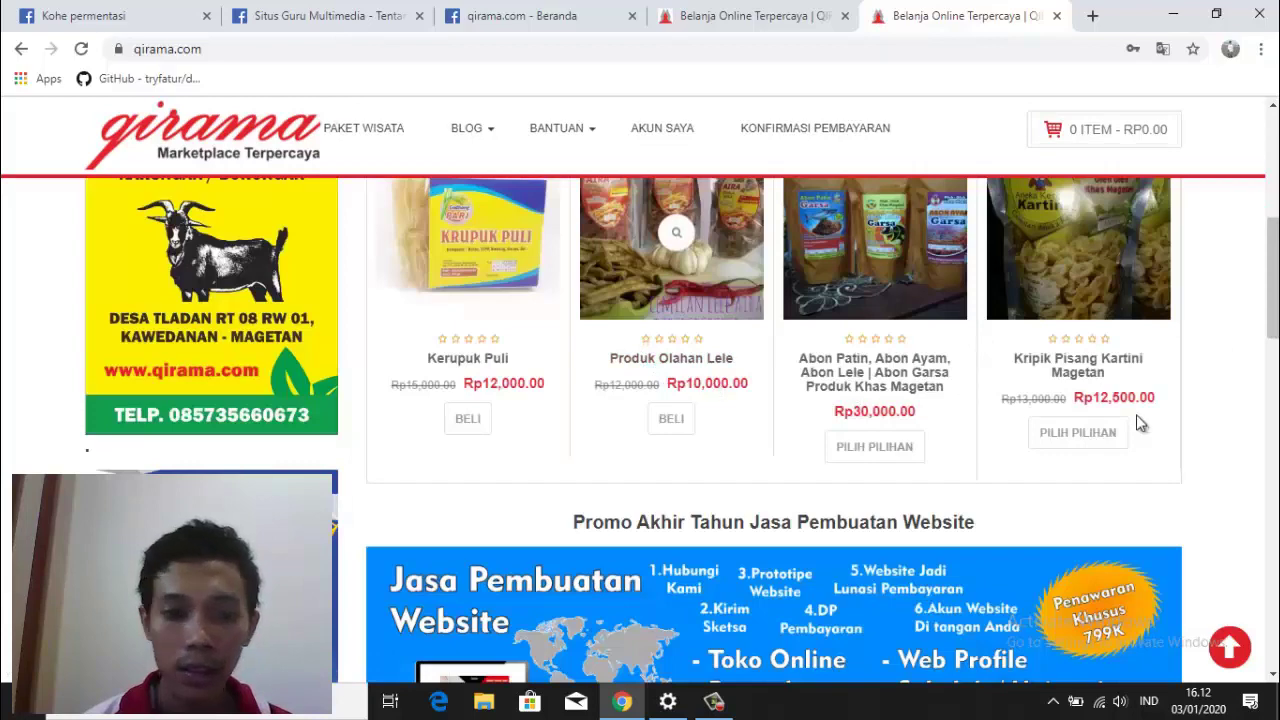
scroll(1137, 423, down, 1)
scroll(1210, 535, down, 5)
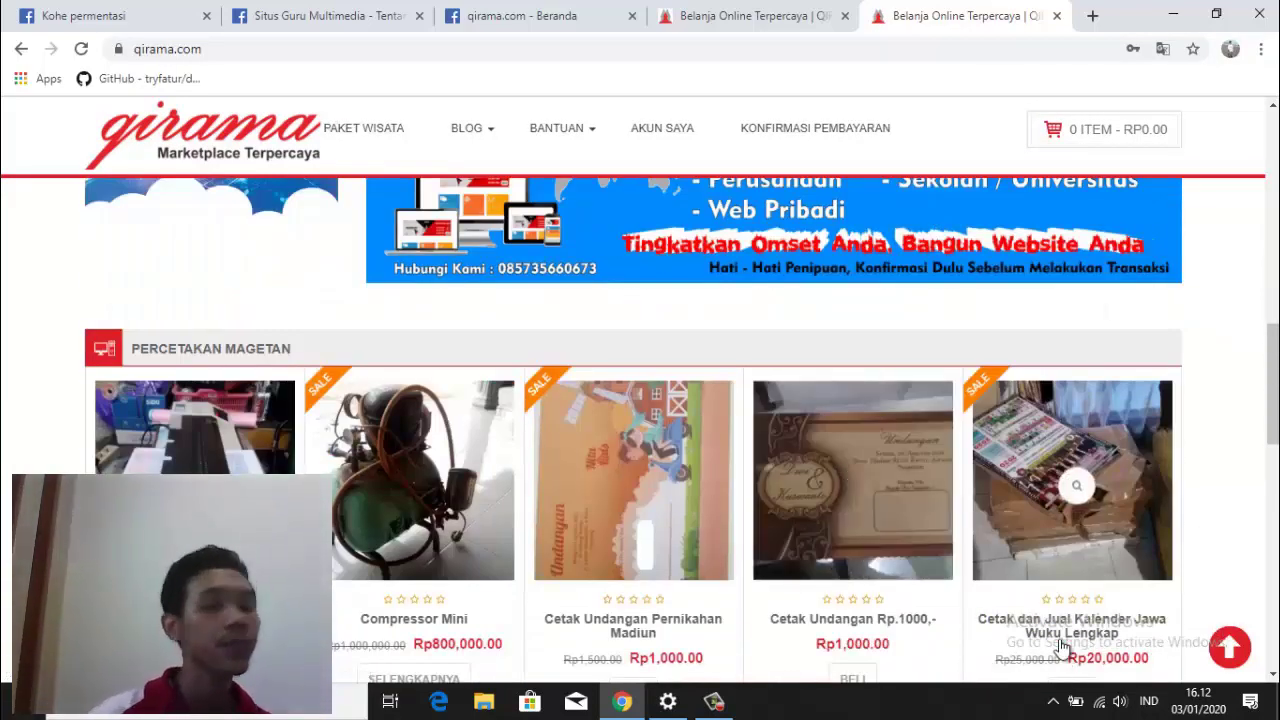
click(195, 520)
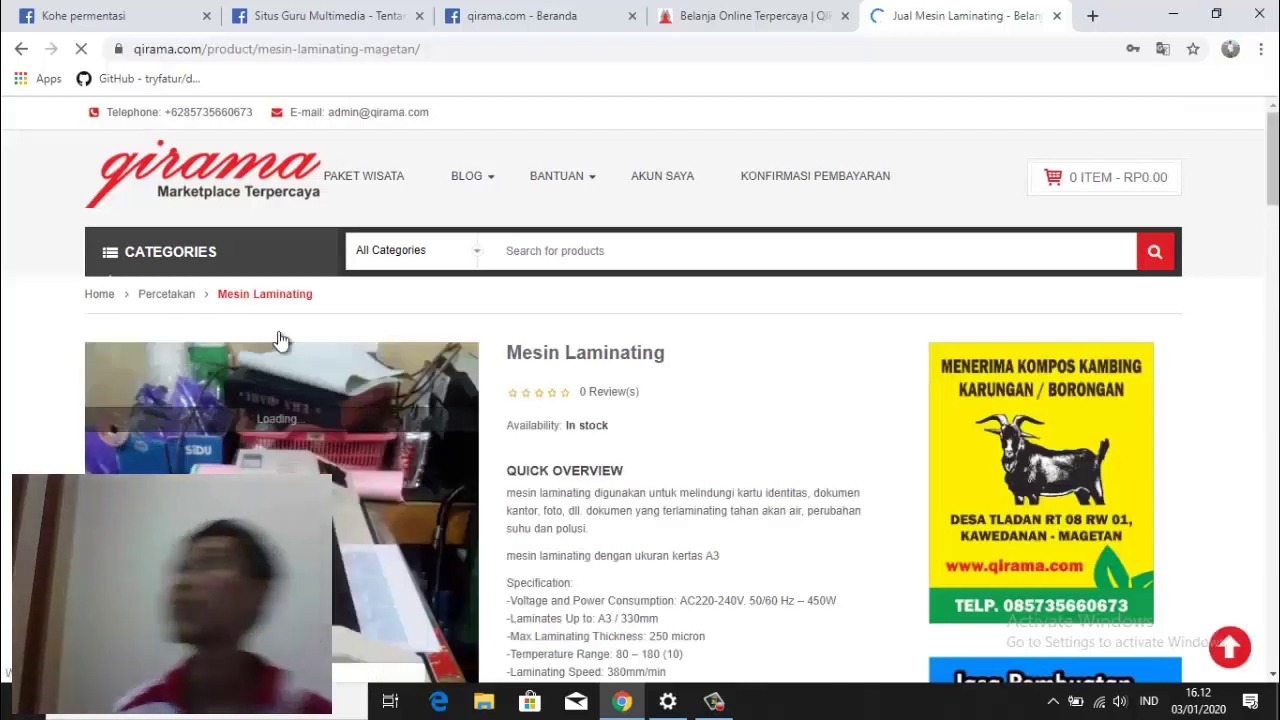
- Copy the Mesin Laminating product page's full https address for sharing
click(495, 48)
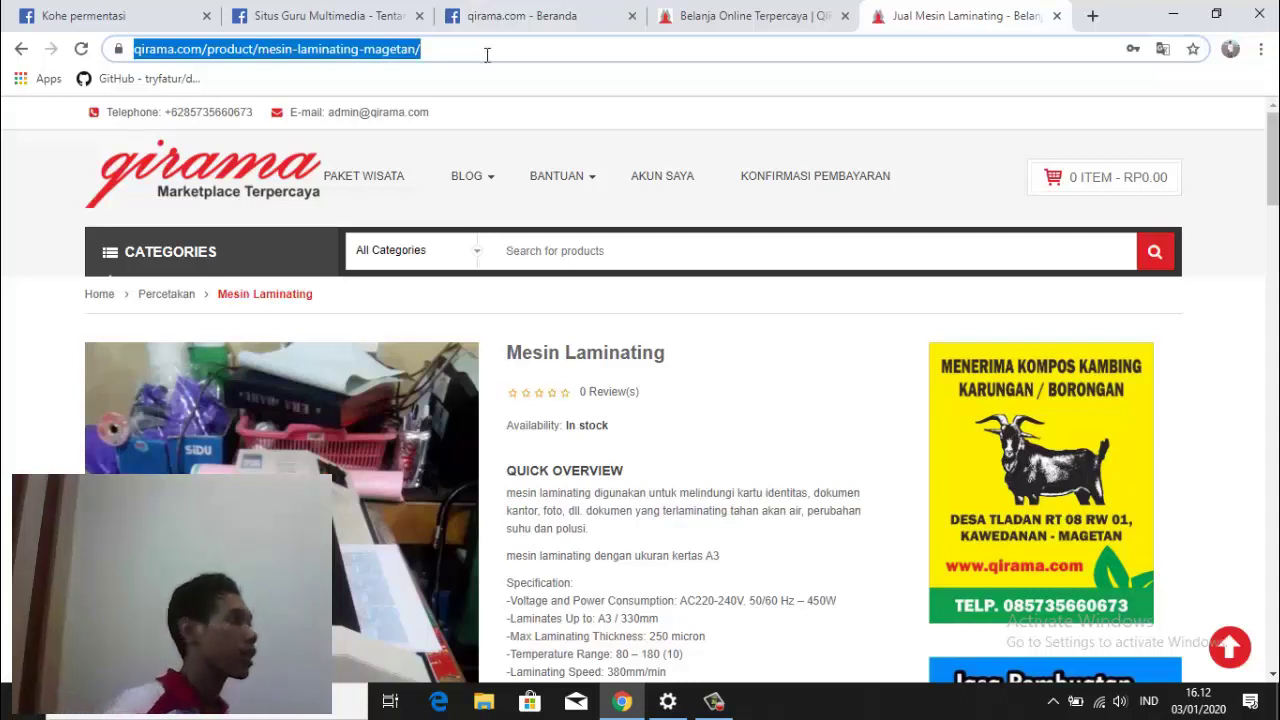
click(487, 52)
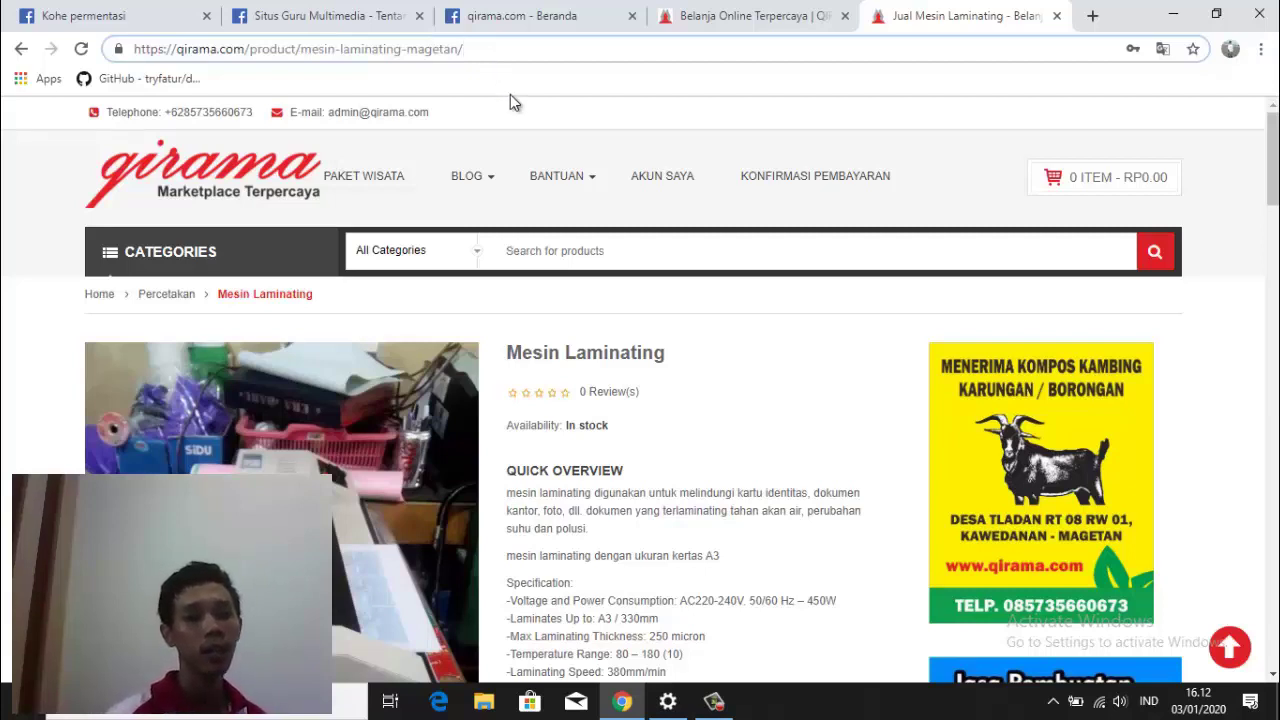
click(477, 48)
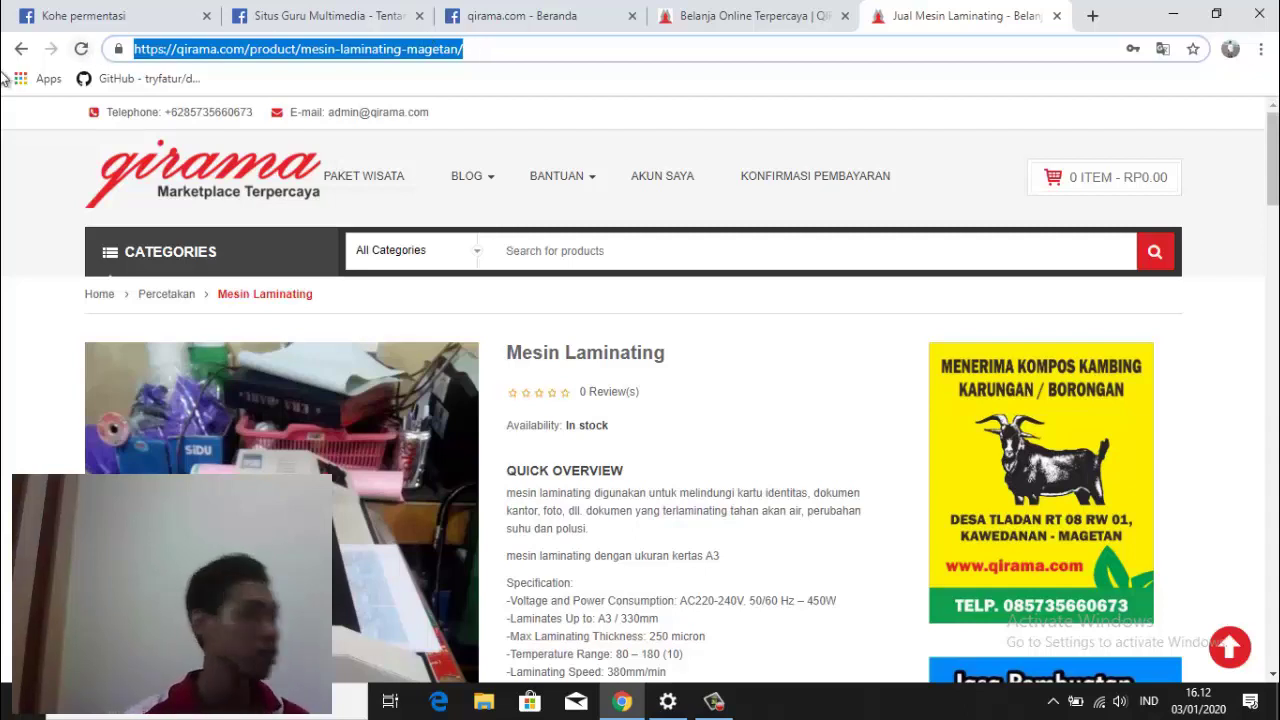
click(15, 162)
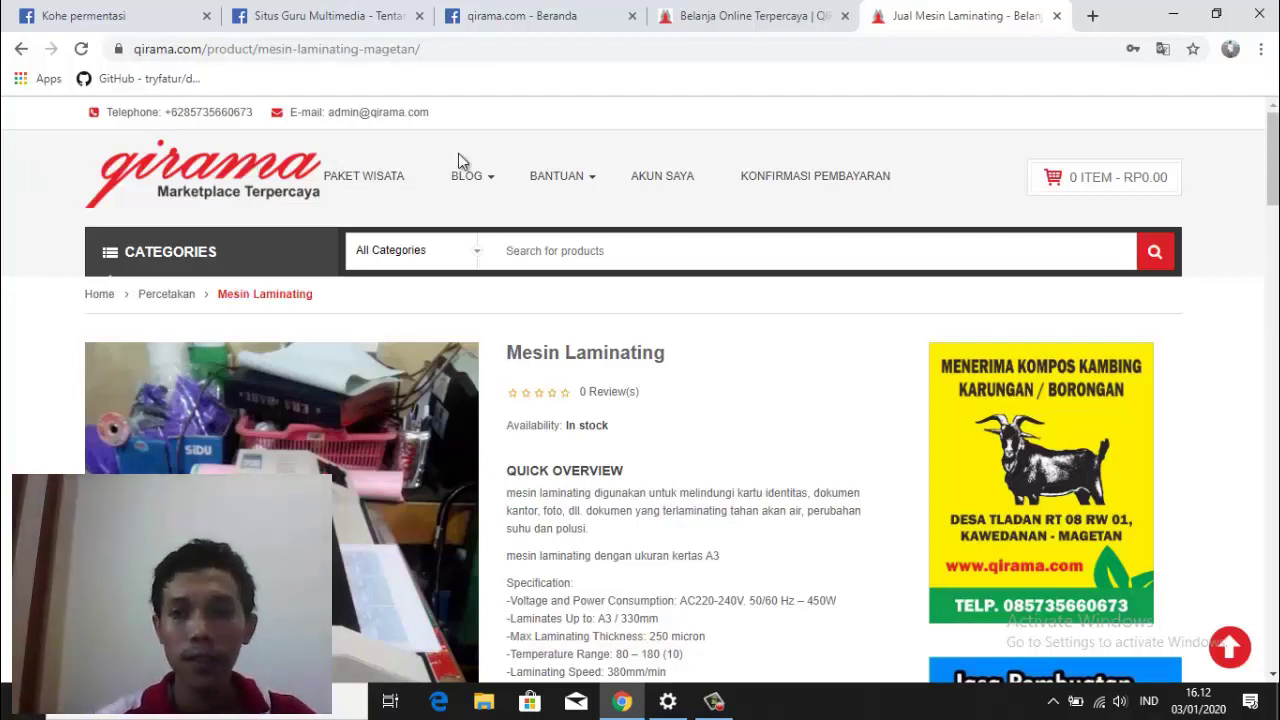
- Load web.whatsapp.com in a new tab, then return to the Jual Mesin Laminating tab
click(1093, 16)
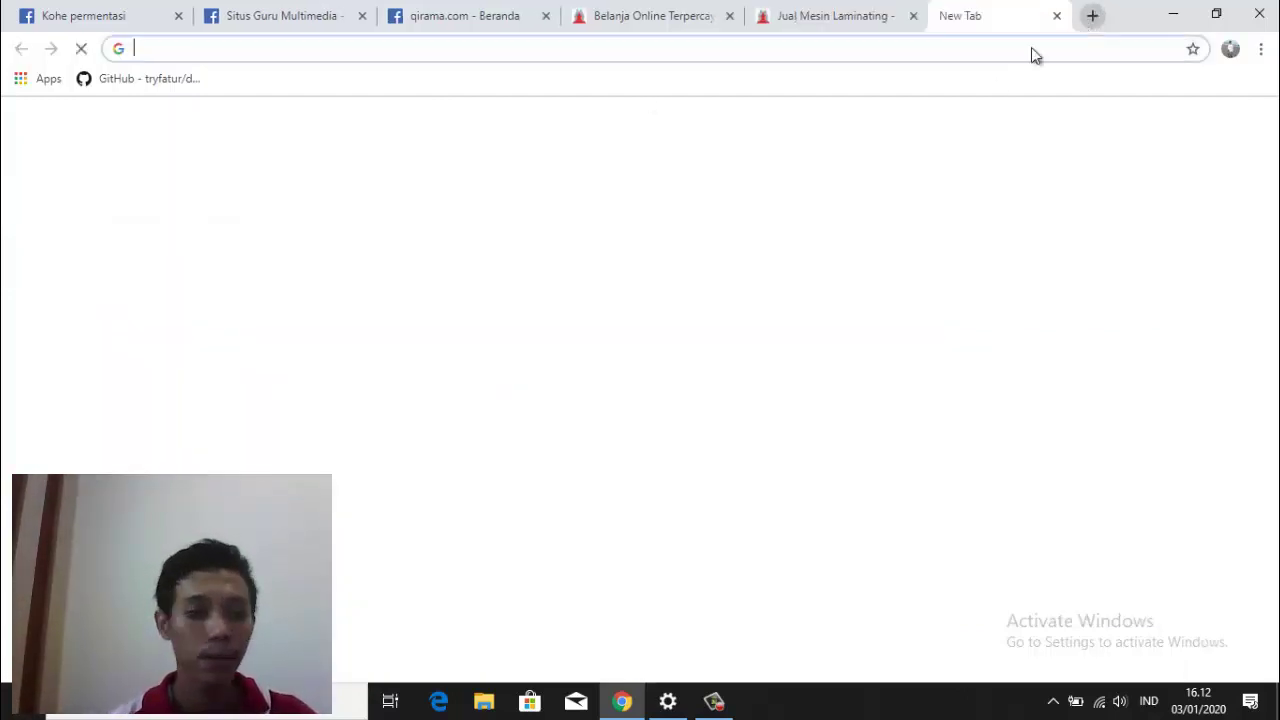
text(web)
key(Right)
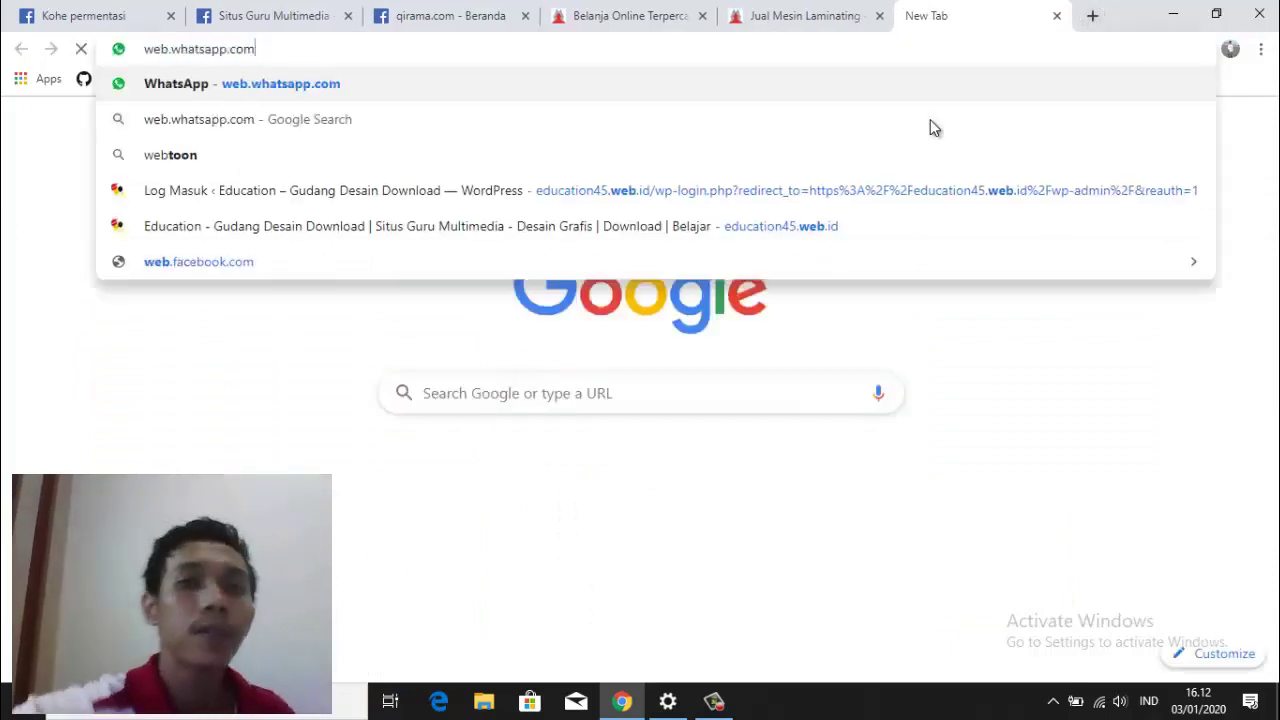
key(Return)
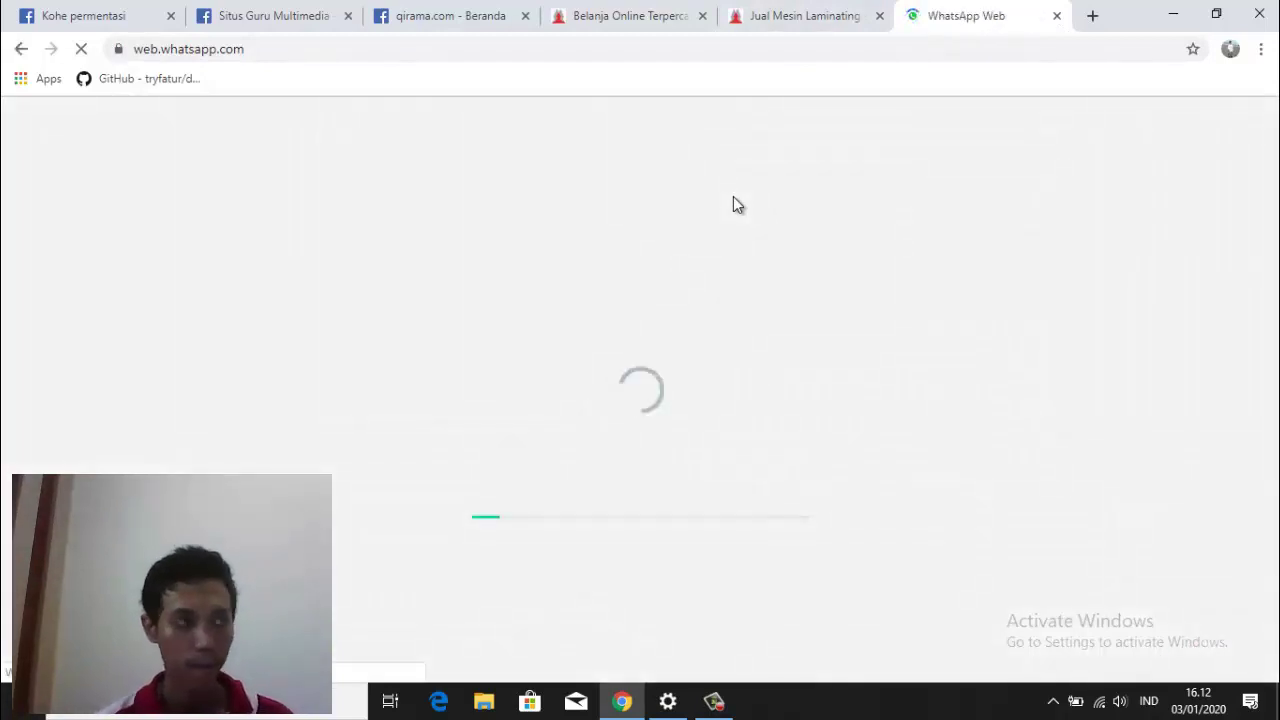
click(779, 6)
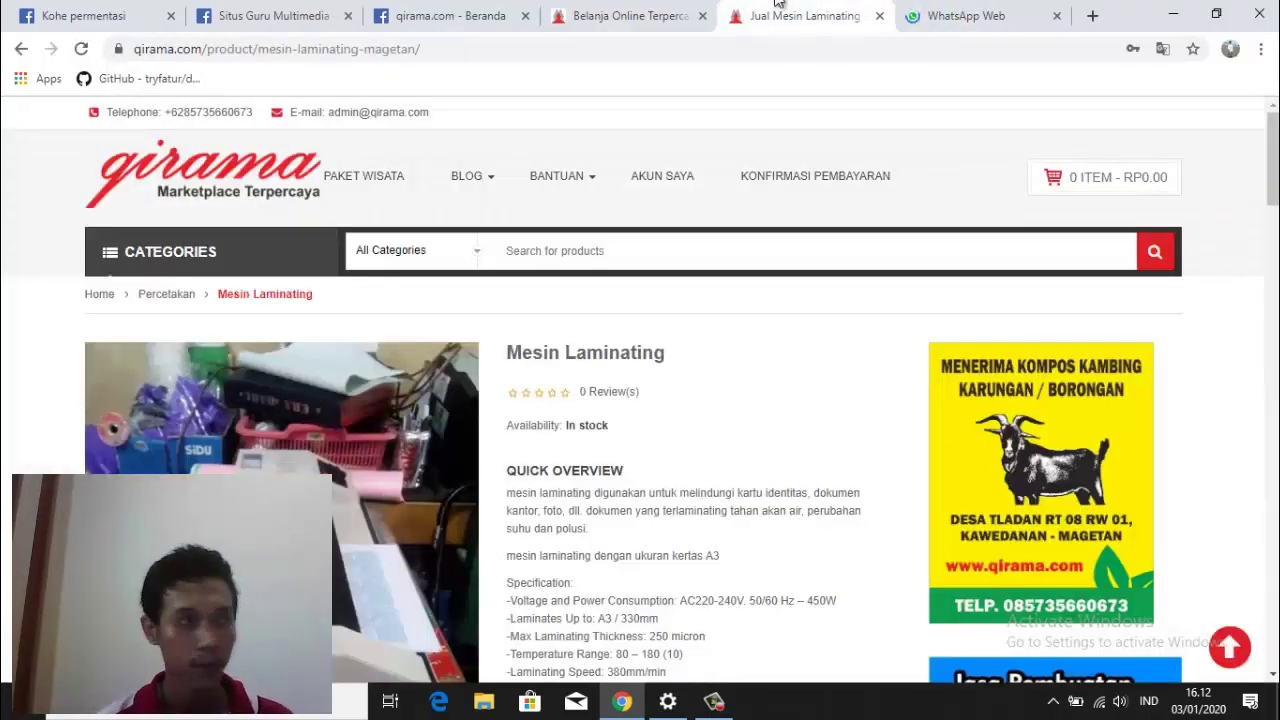
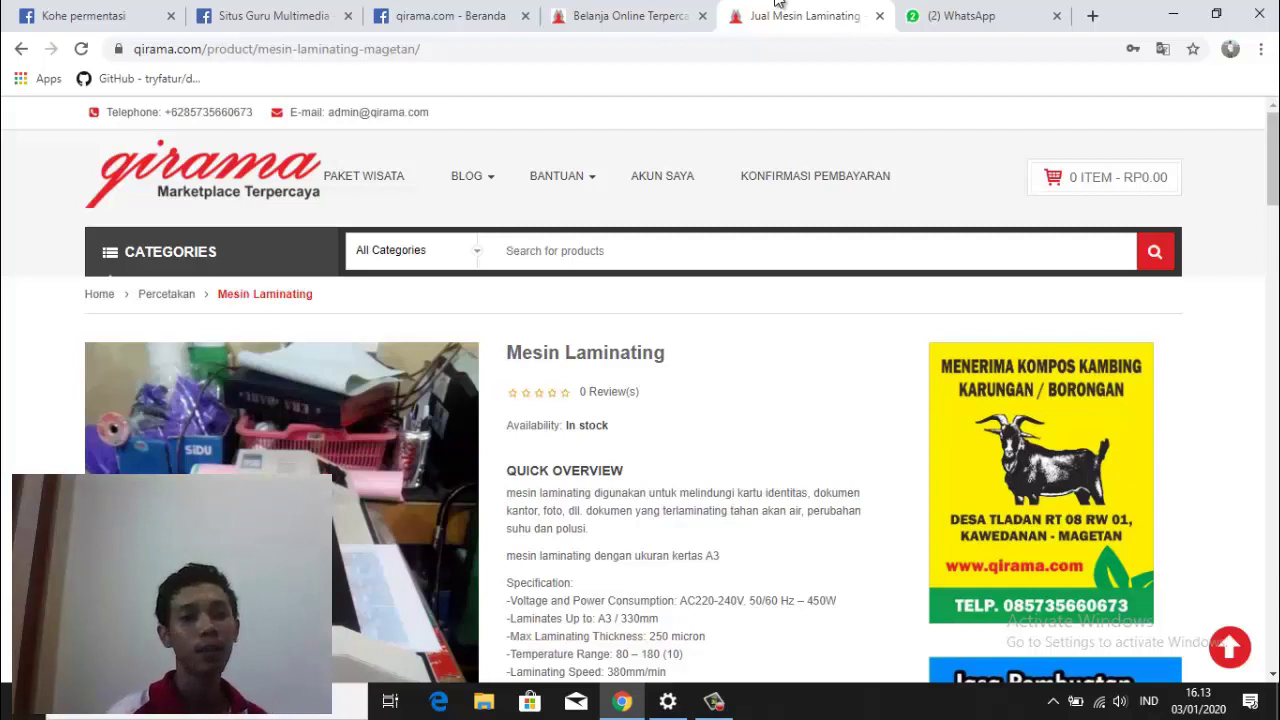
- Open the Test group chat in WhatsApp and view the black ink cartridge photo full screen
click(983, 12)
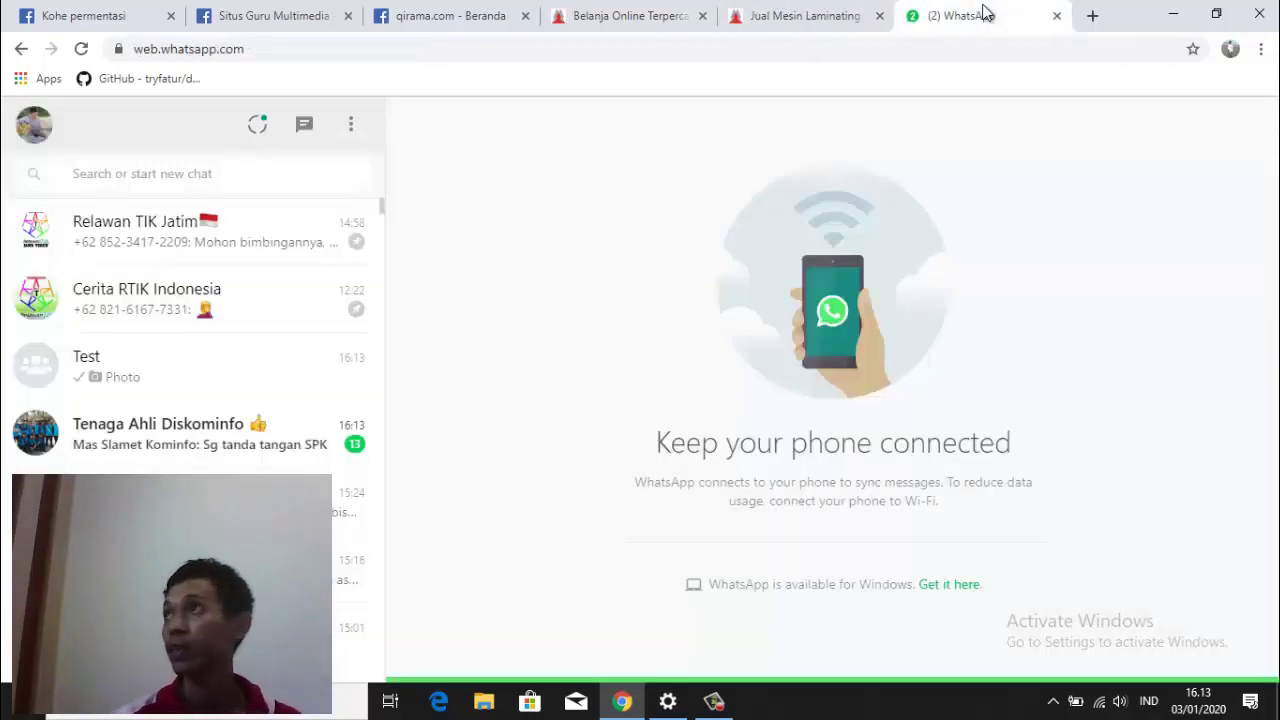
click(170, 385)
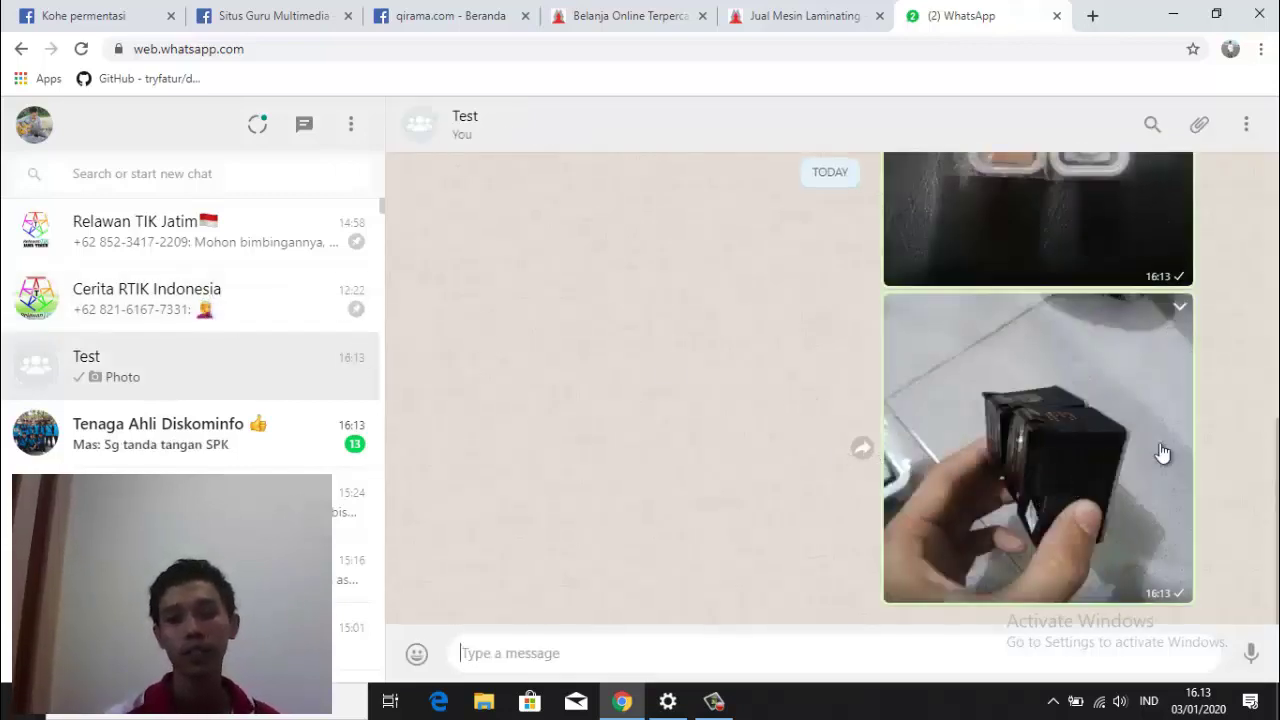
scroll(787, 313, up, 5)
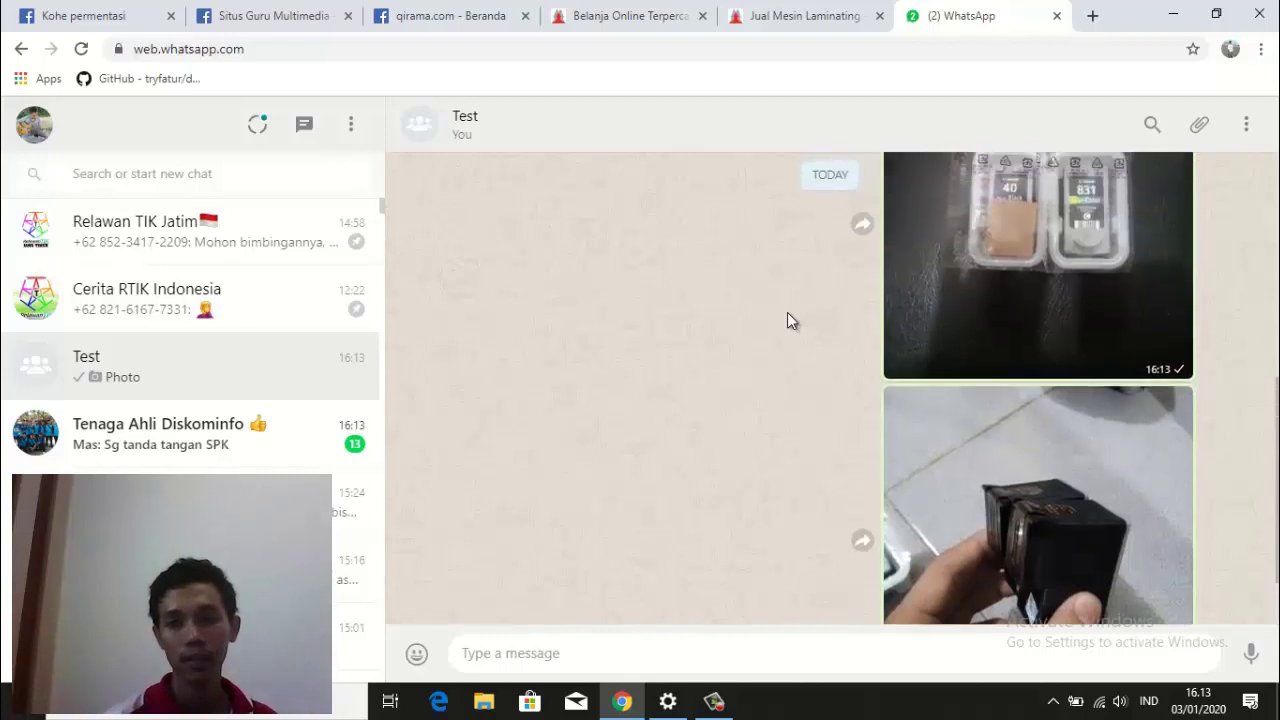
scroll(787, 320, up, 3)
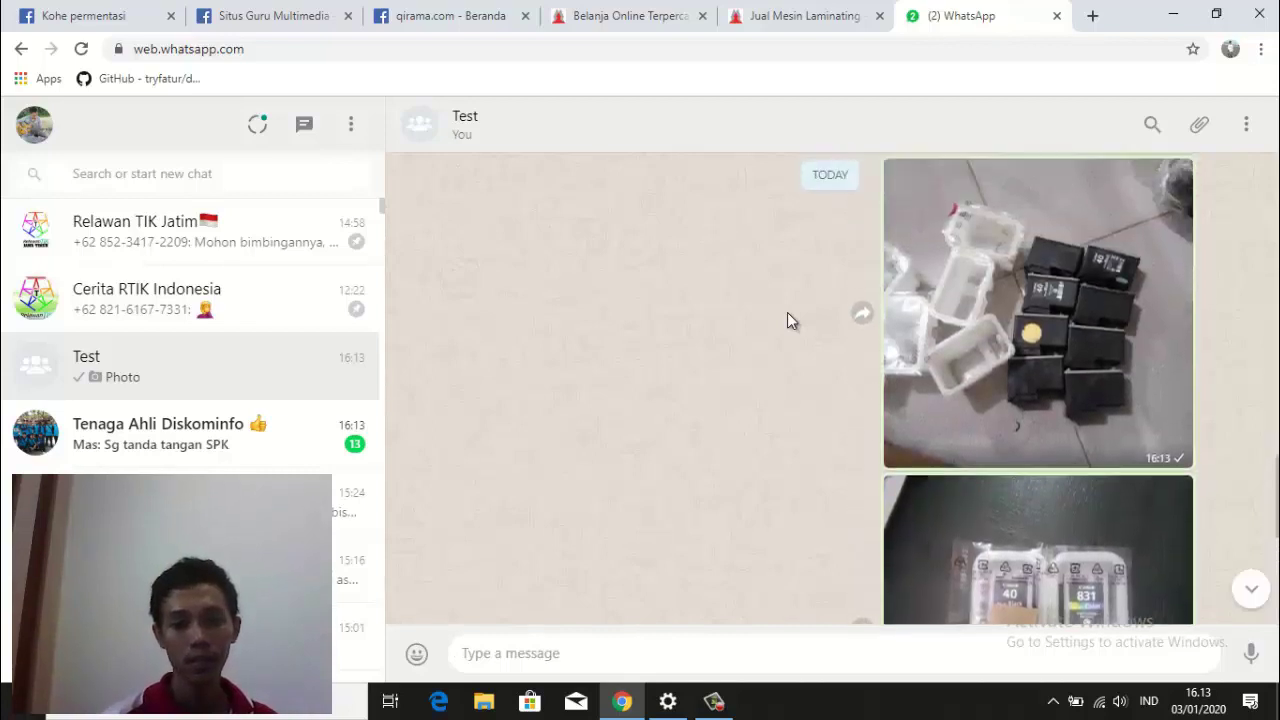
click(1062, 224)
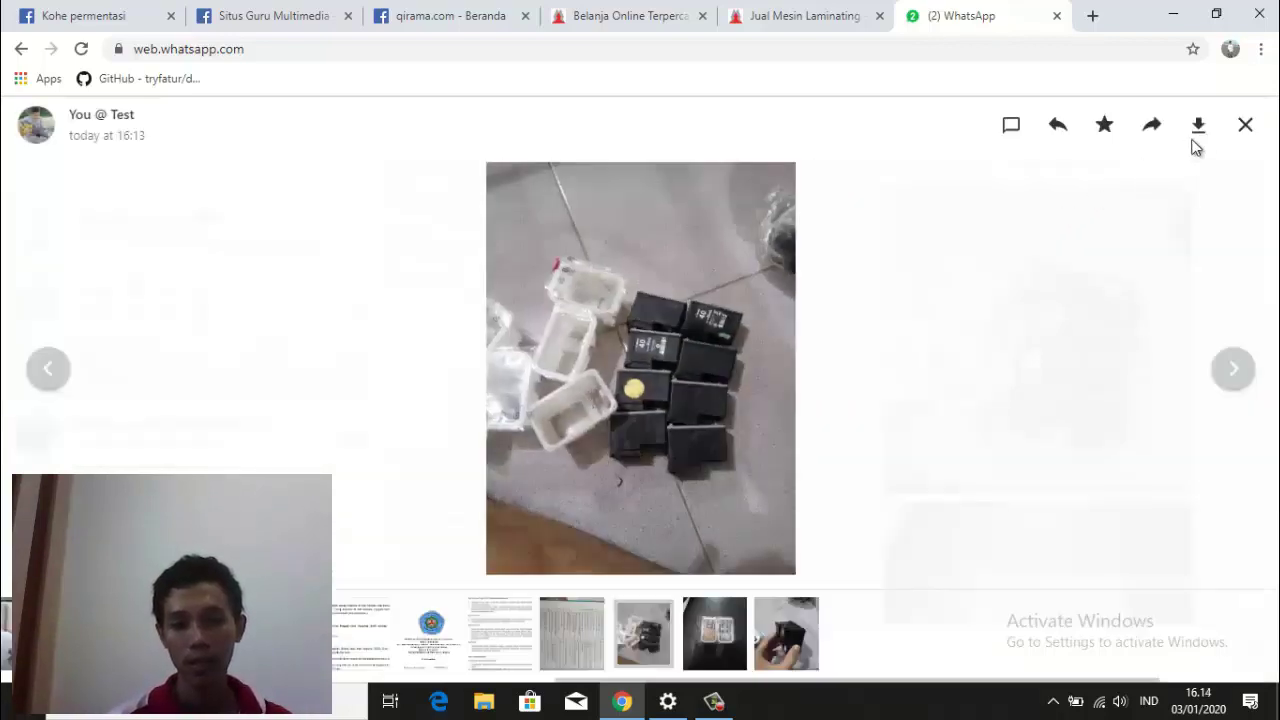
- Download the black, packaged and in-hand cartridge photos, then close WhatsApp
click(1199, 128)
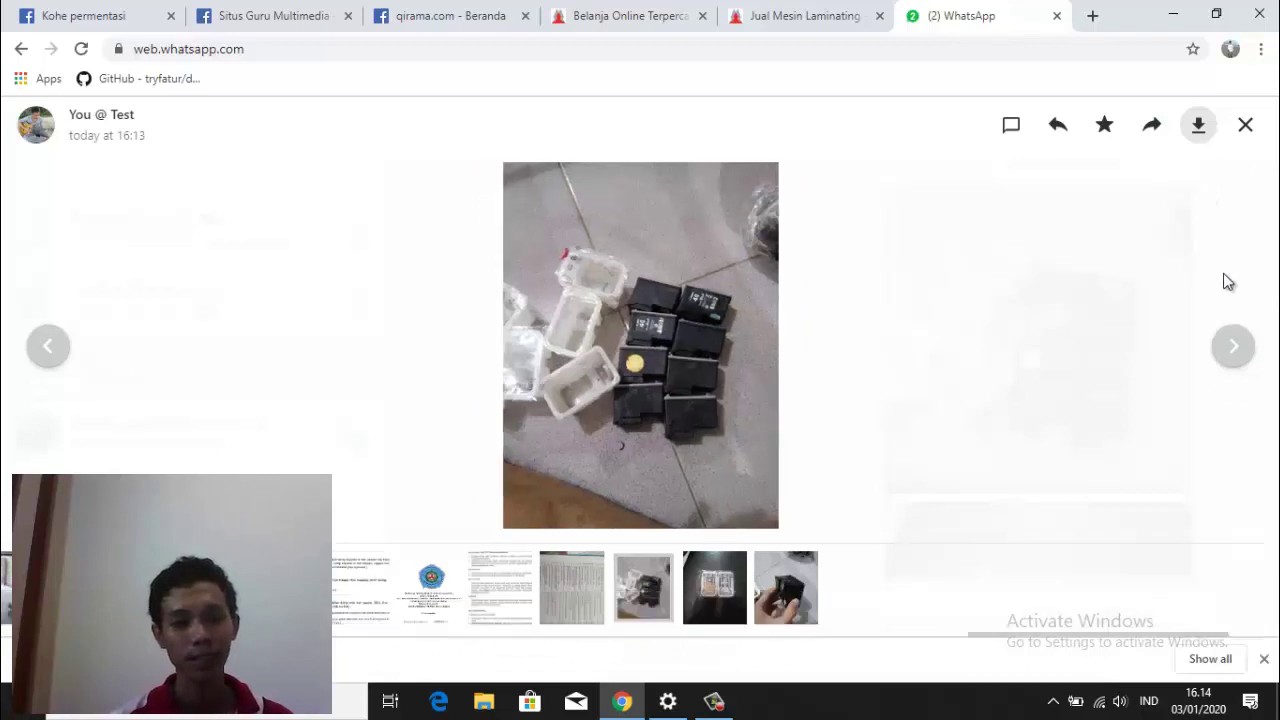
click(1236, 352)
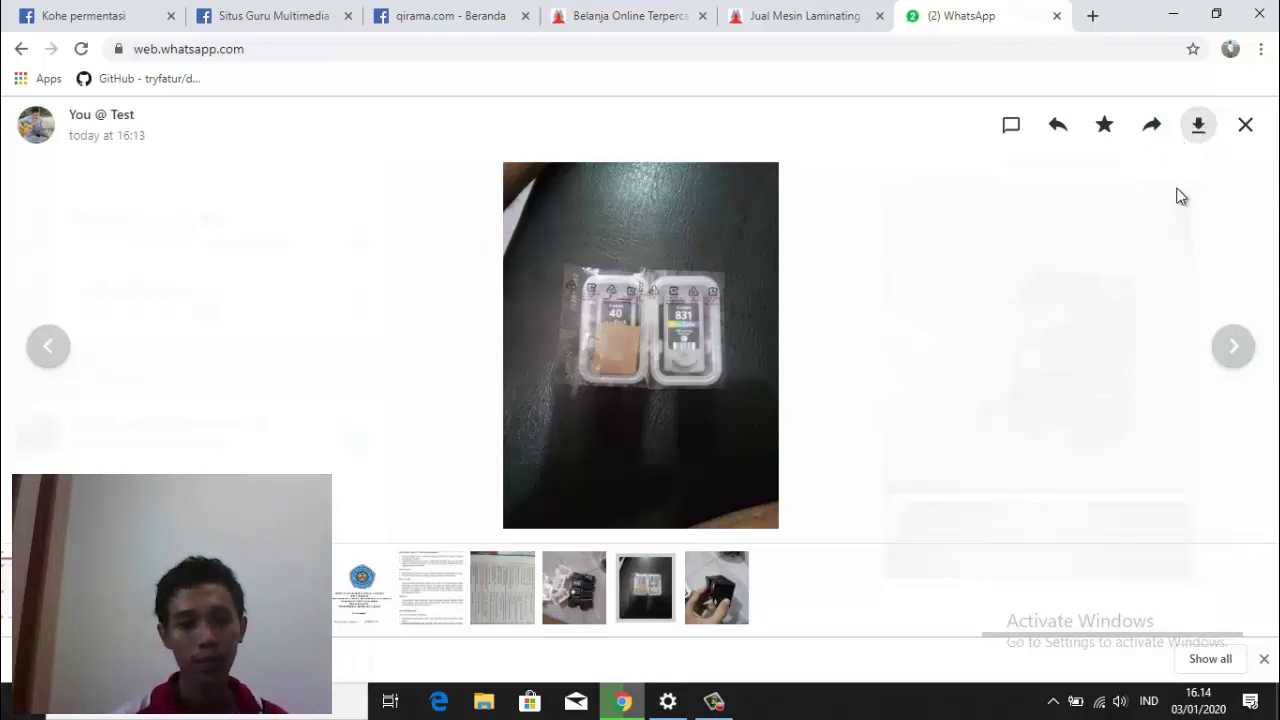
click(1195, 127)
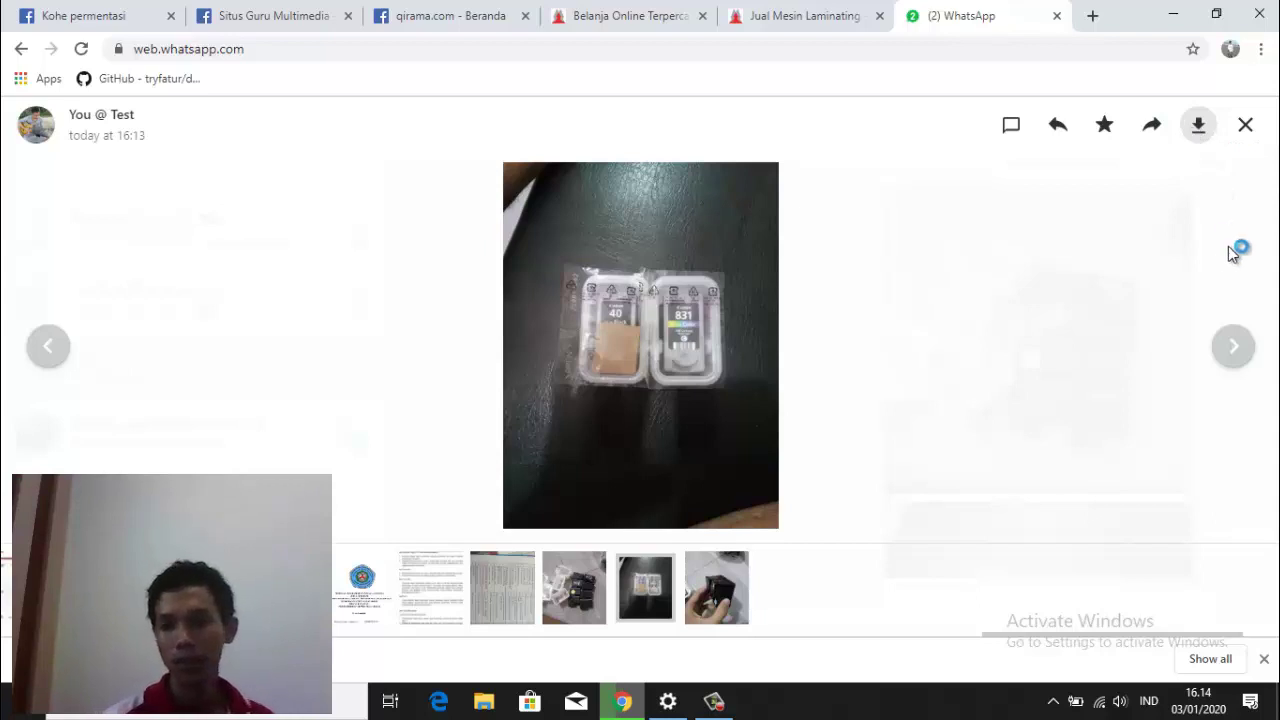
click(1236, 350)
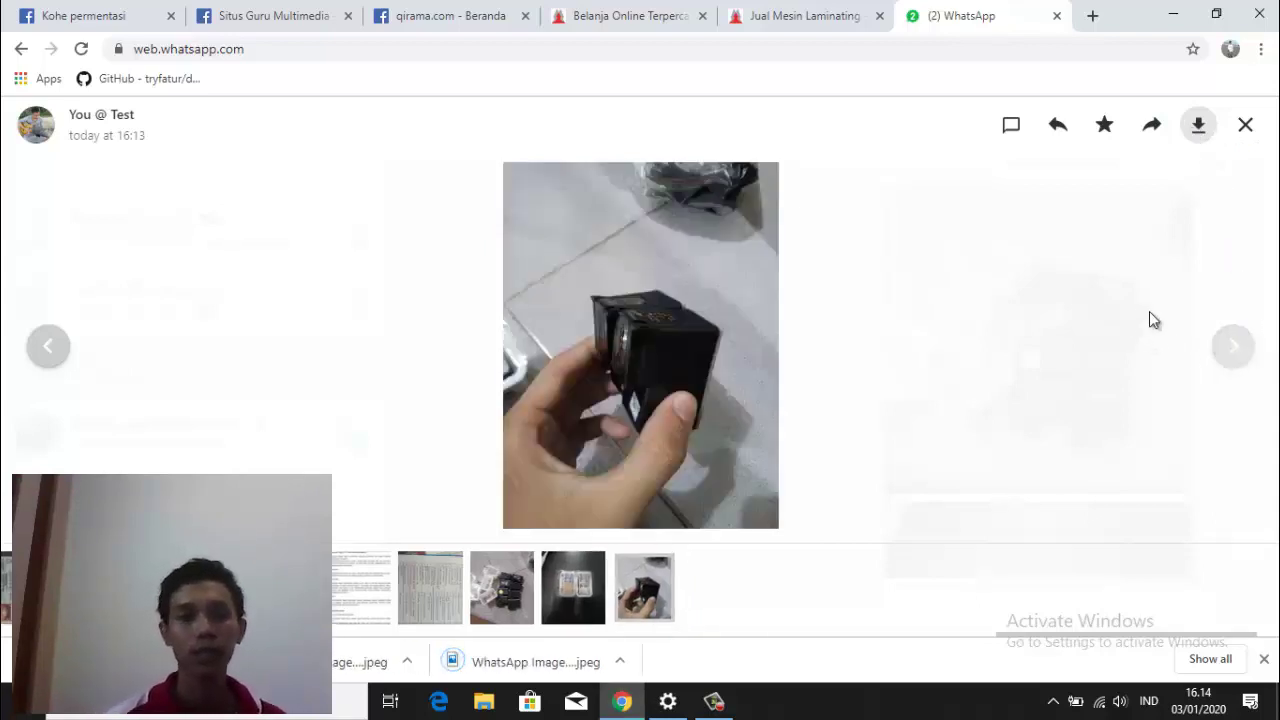
click(1200, 134)
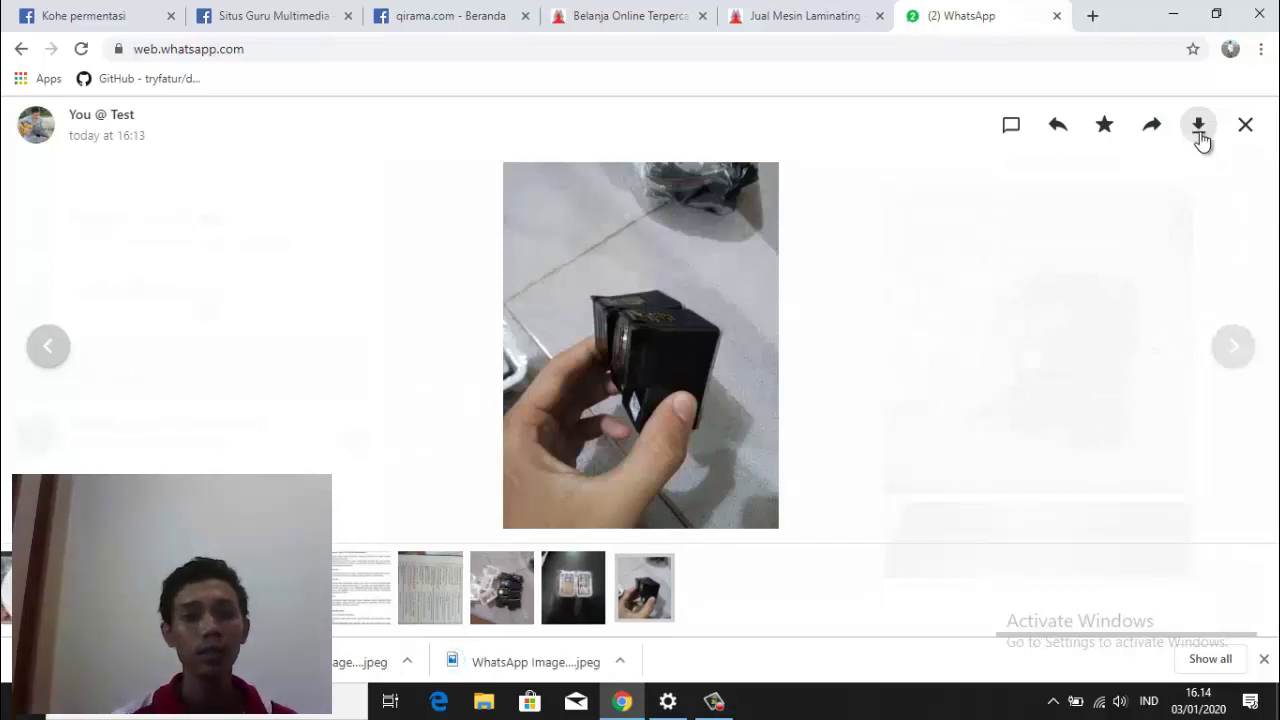
click(1059, 17)
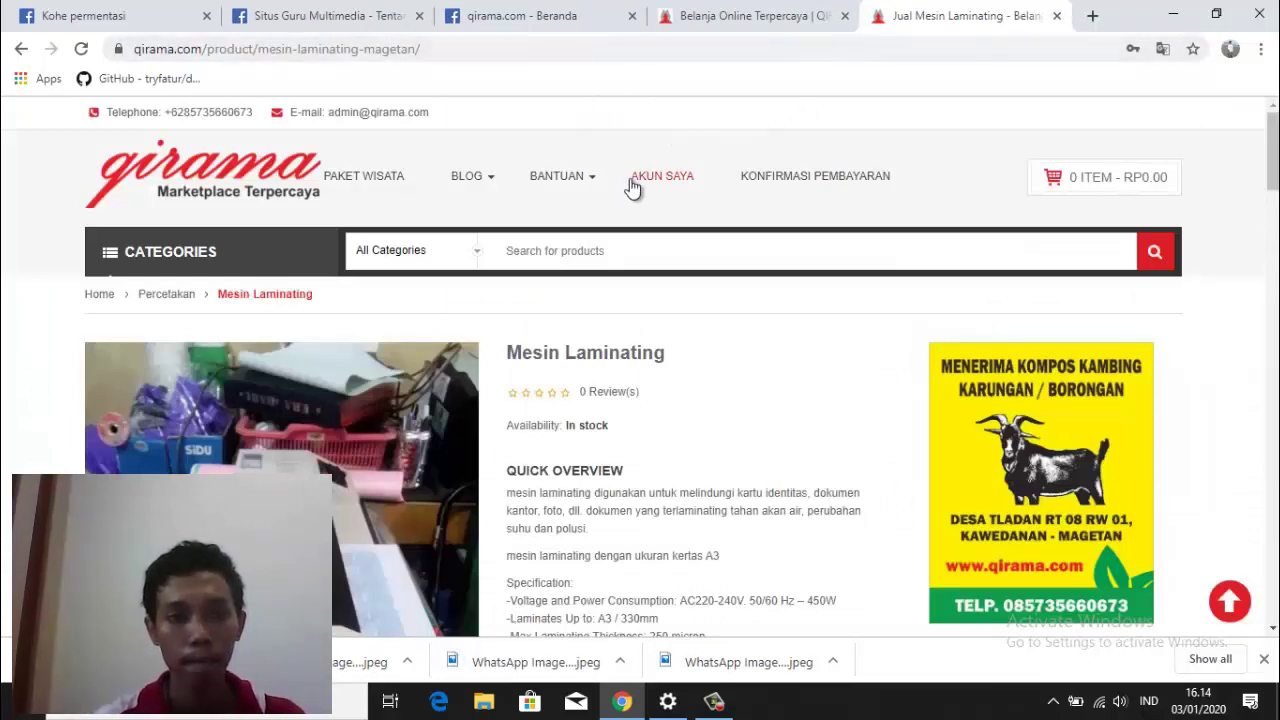
- Load qirama.com/mlebu.php and sign in with the saved administrator login
click(458, 46)
click(458, 46)
key(BackSpace)
key(BackSpace)
key(BackSpace)
key(BackSpace)
key(BackSpace)
key(BackSpace)
key(BackSpace)
key(BackSpace)
key(BackSpace)
key(BackSpace)
key(BackSpace)
key(BackSpace)
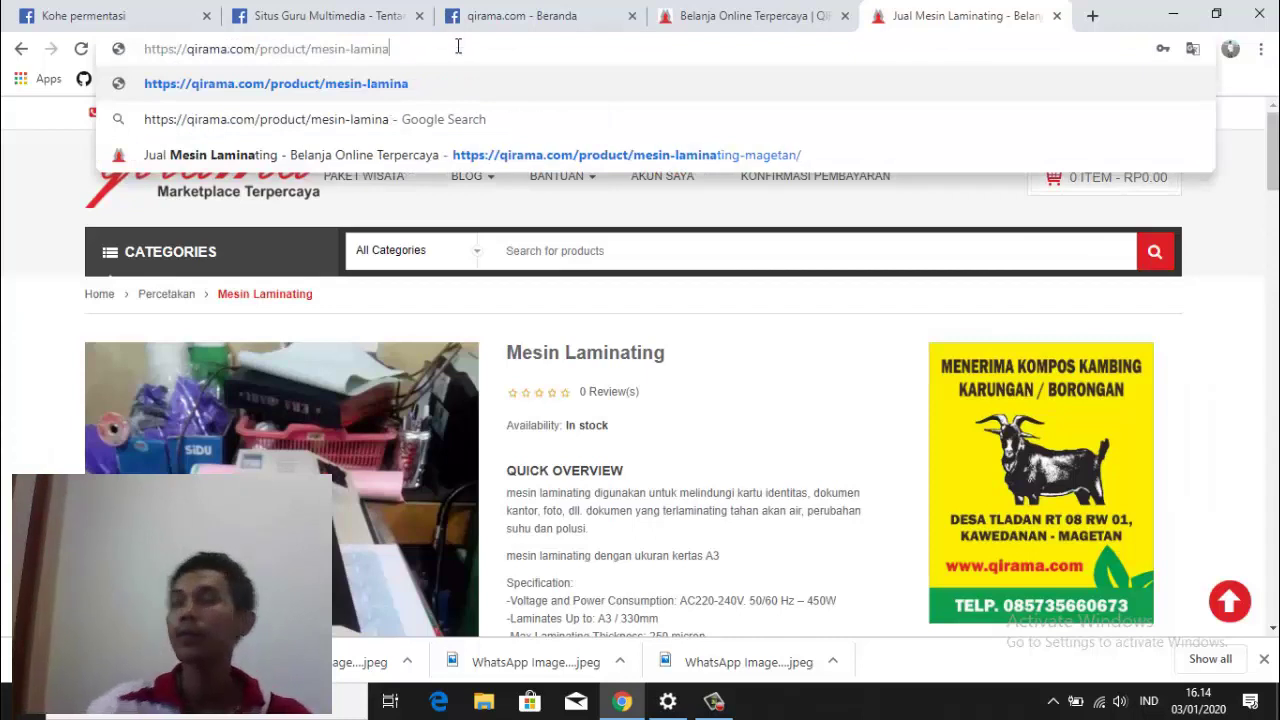
key(BackSpace)
key(BackSpace)
key(BackSpace)
key(BackSpace)
key(BackSpace)
key(BackSpace)
key(BackSpace)
key(BackSpace)
key(BackSpace)
key(BackSpace)
key(BackSpace)
key(BackSpace)
key(BackSpace)
key(BackSpace)
key(BackSpace)
key(BackSpace)
key(BackSpace)
key(BackSpace)
key(BackSpace)
key(BackSpace)
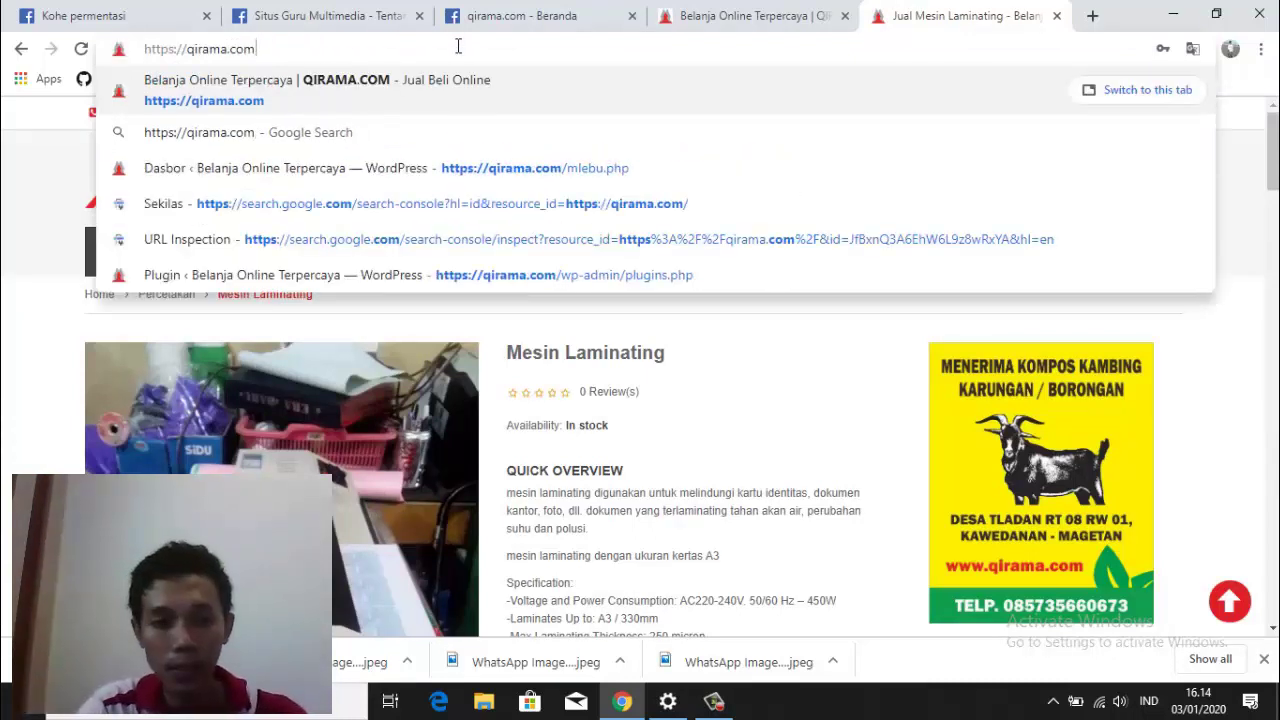
text(m)
key(Return)
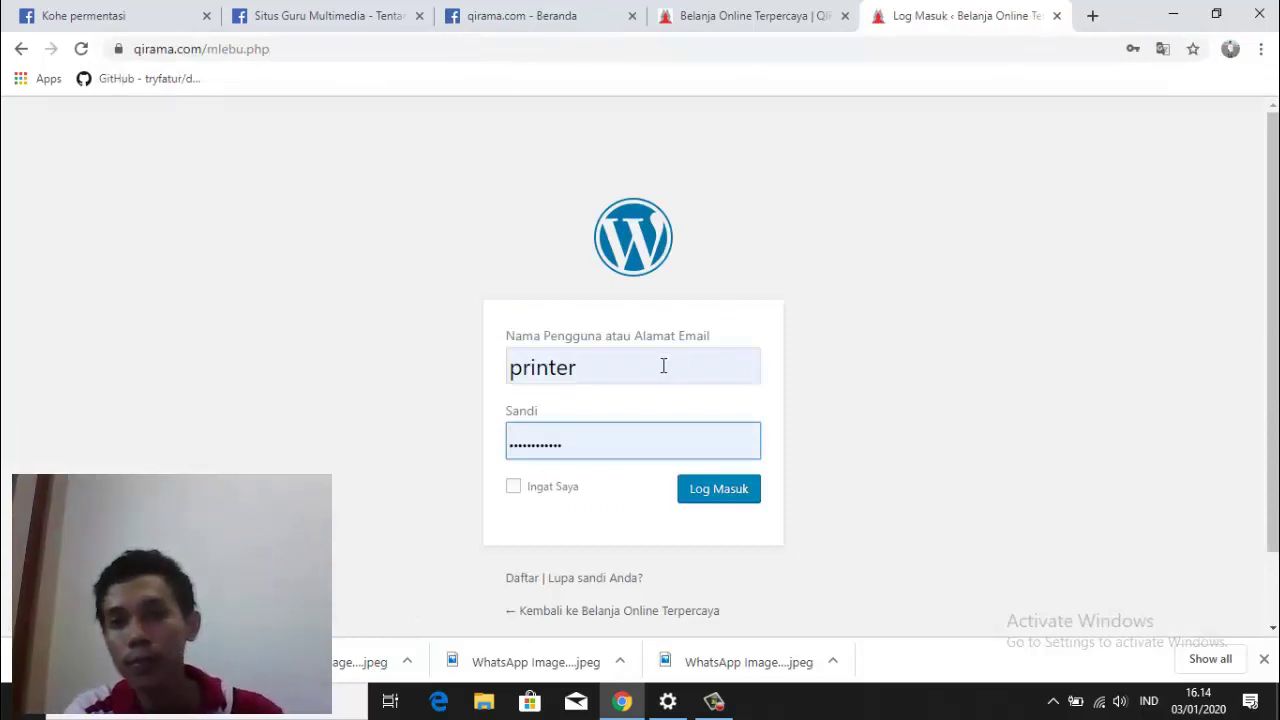
double_click(651, 378)
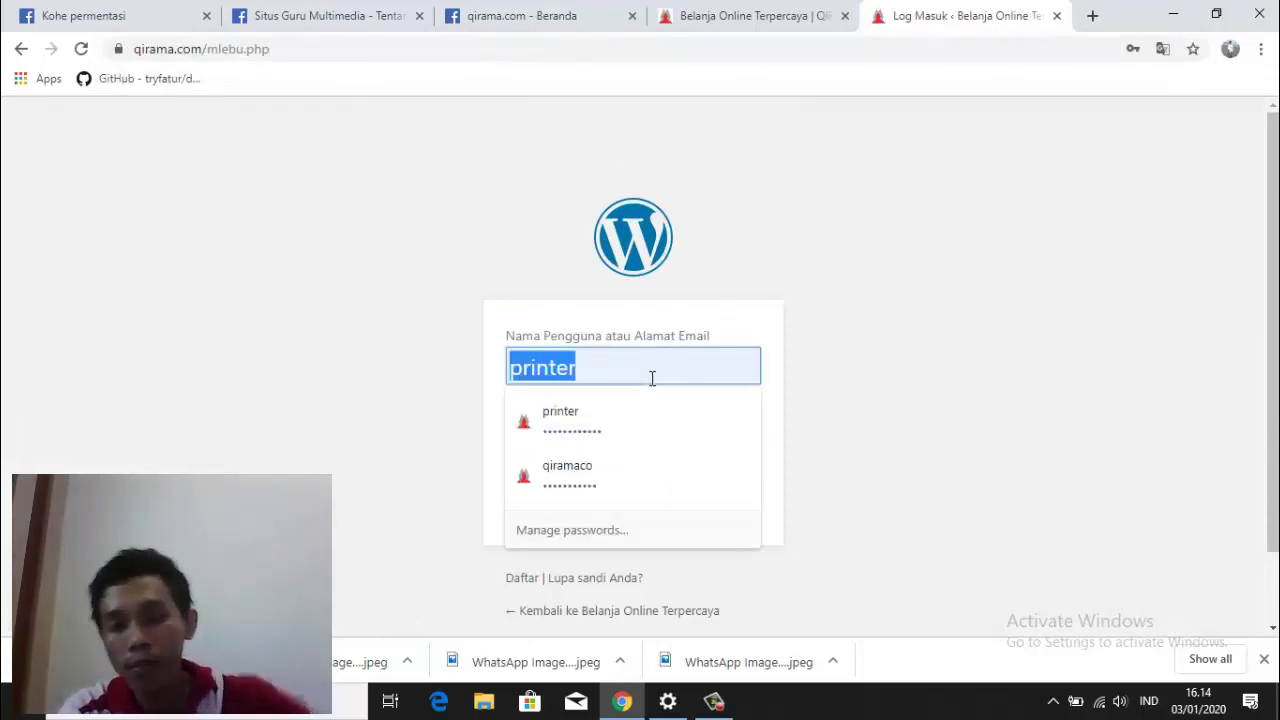
click(566, 474)
click(704, 496)
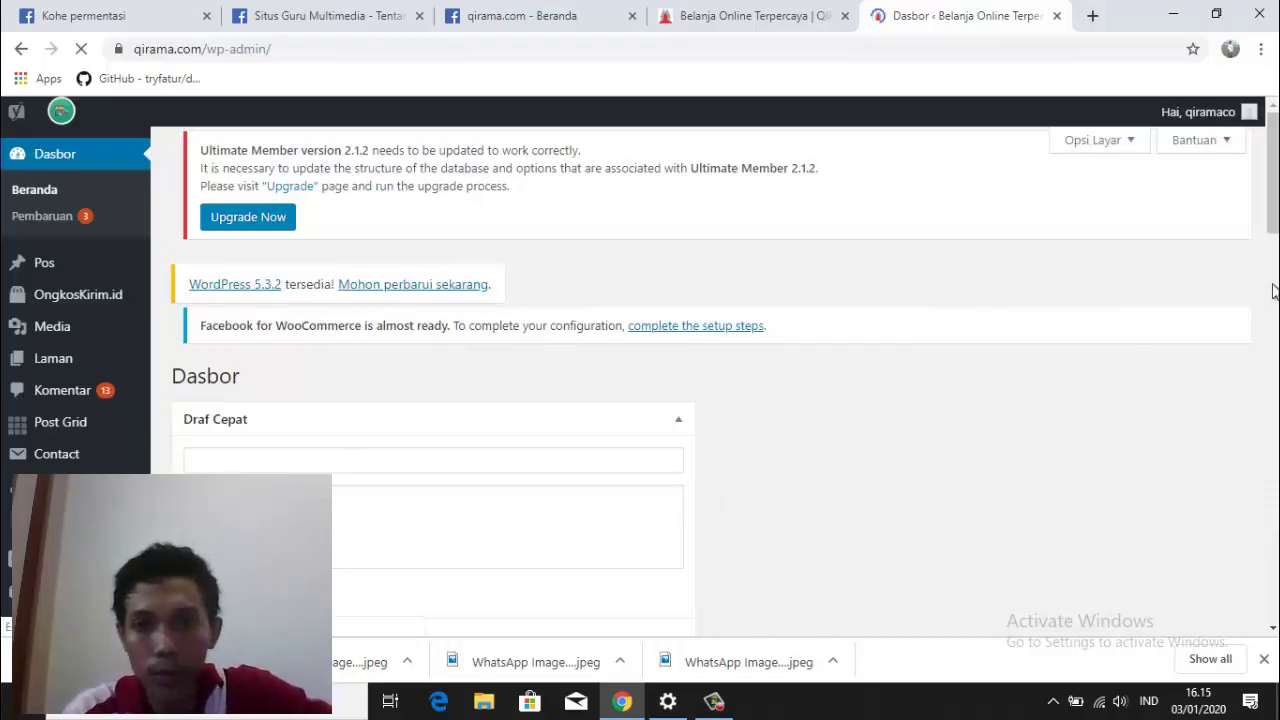
- Filter the Pengguna list to the three Store Vendor users
scroll(1278, 288, down, 5)
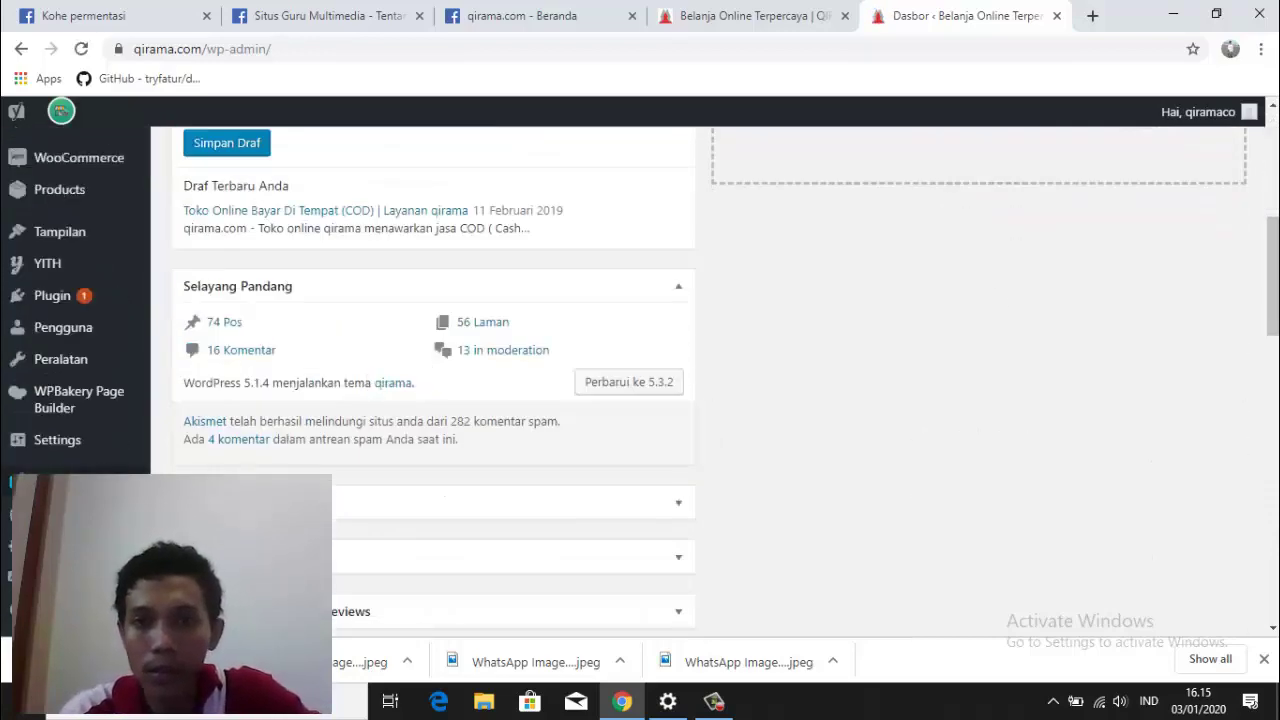
mouse_move(50, 338)
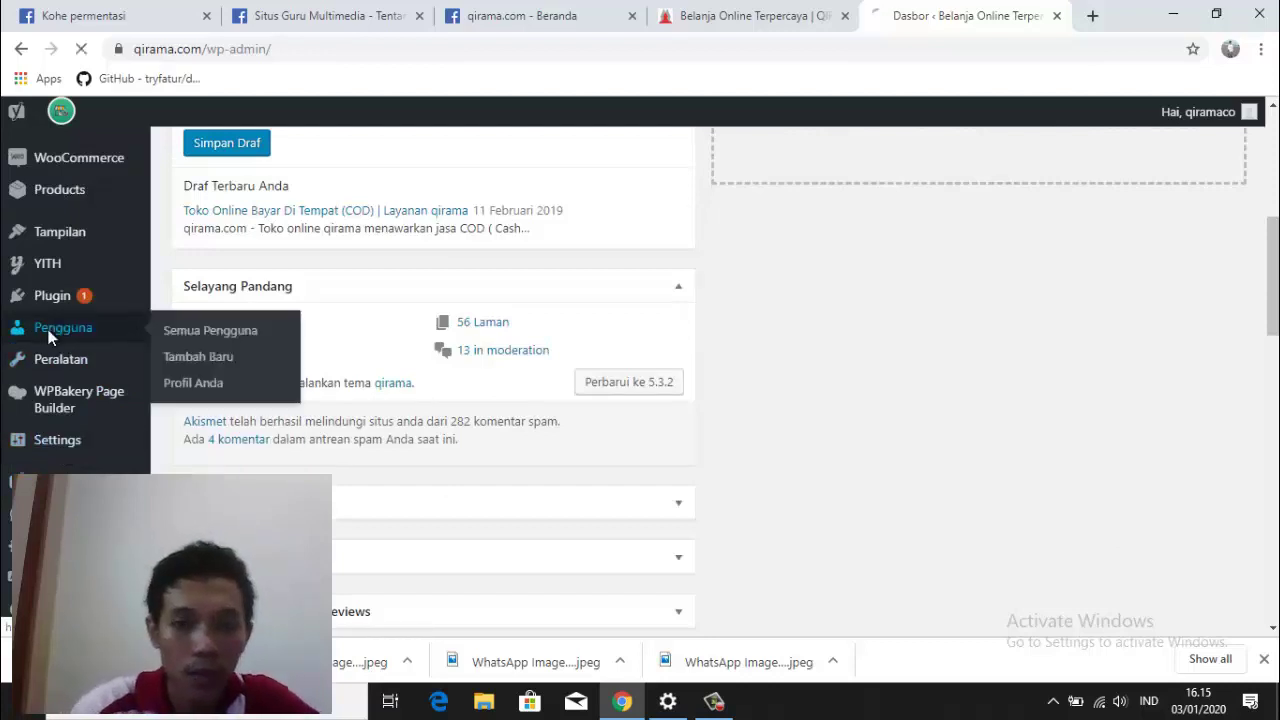
click(50, 338)
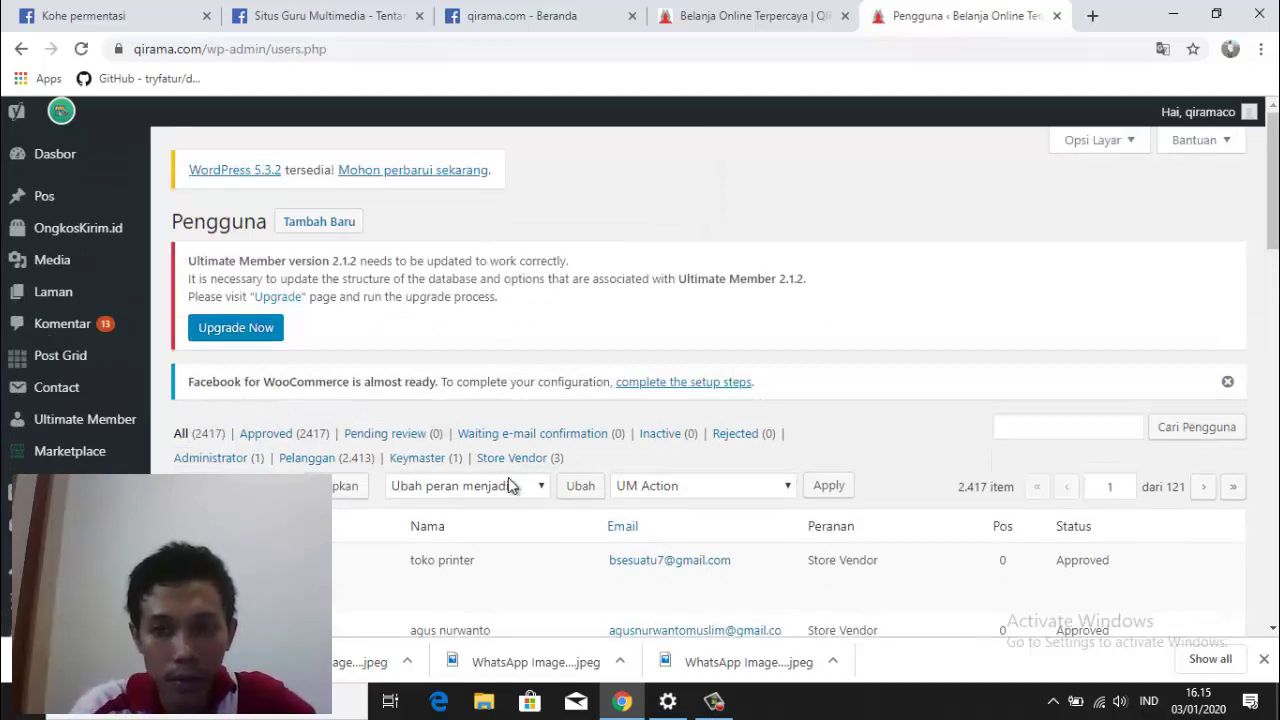
click(519, 460)
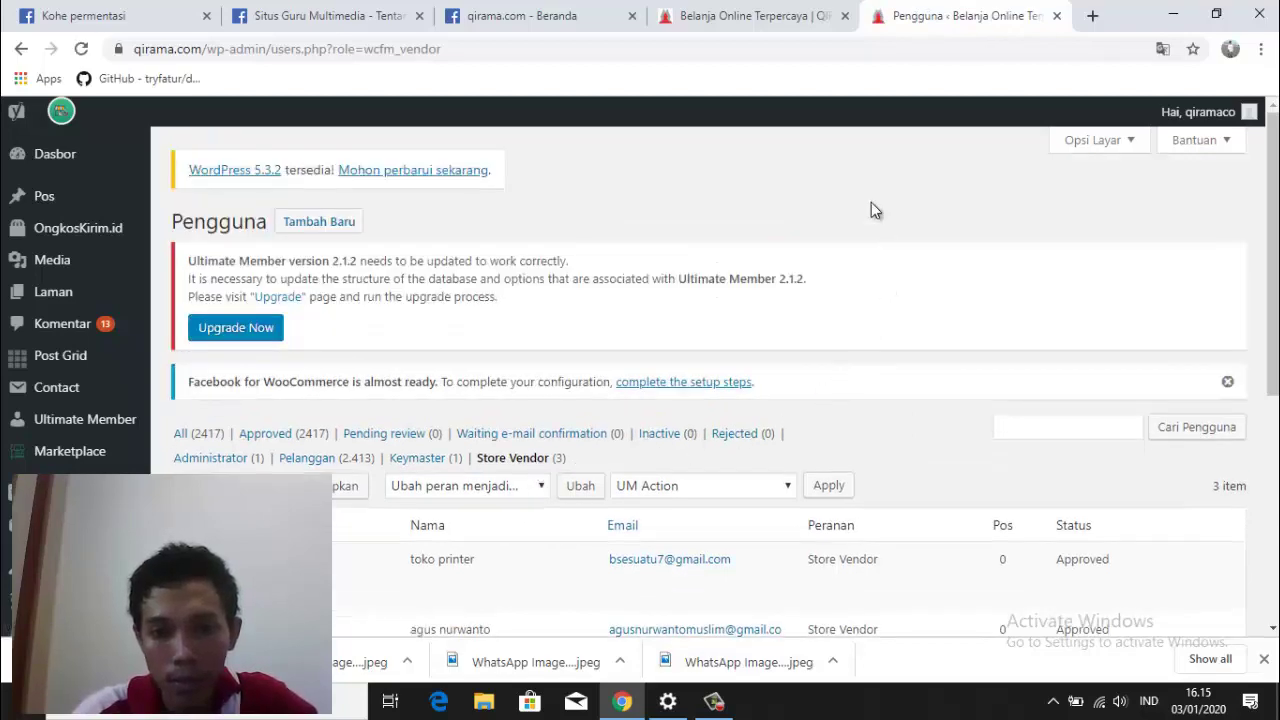
scroll(871, 203, down, 3)
scroll(871, 210, down, 2)
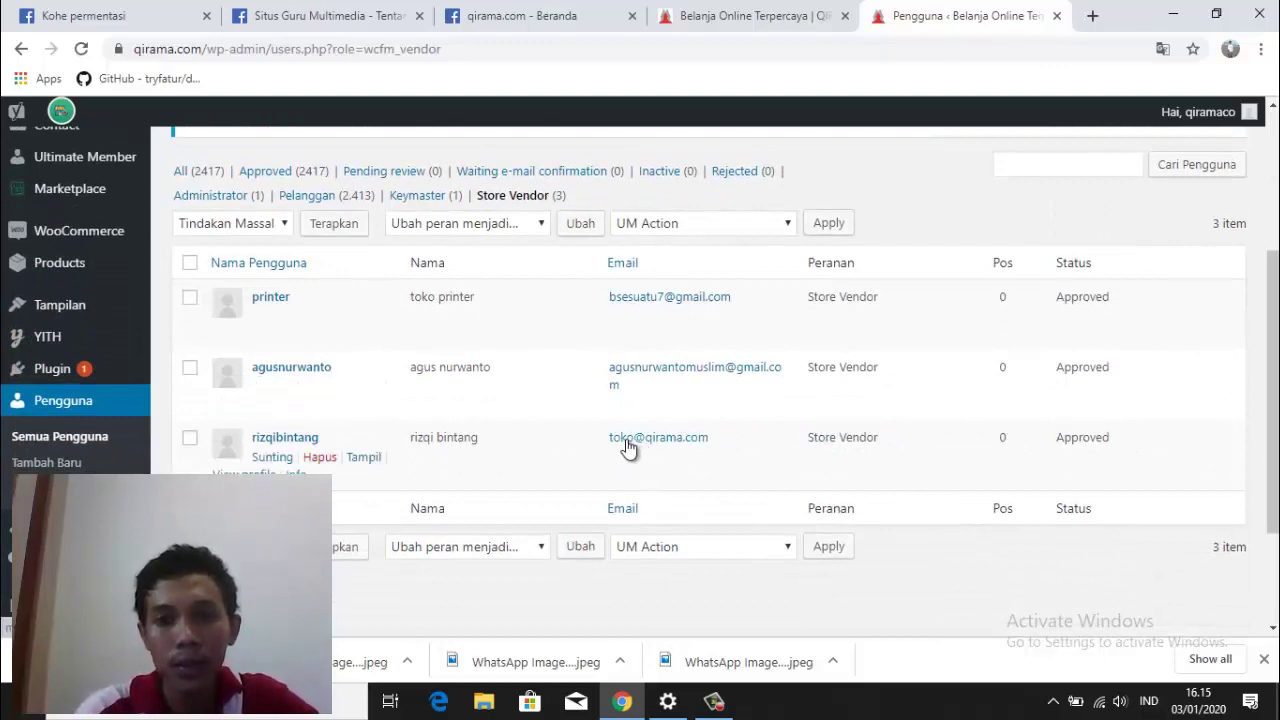
- Log out of the administrator account and return to the qirama.com storefront
mouse_move(1200, 112)
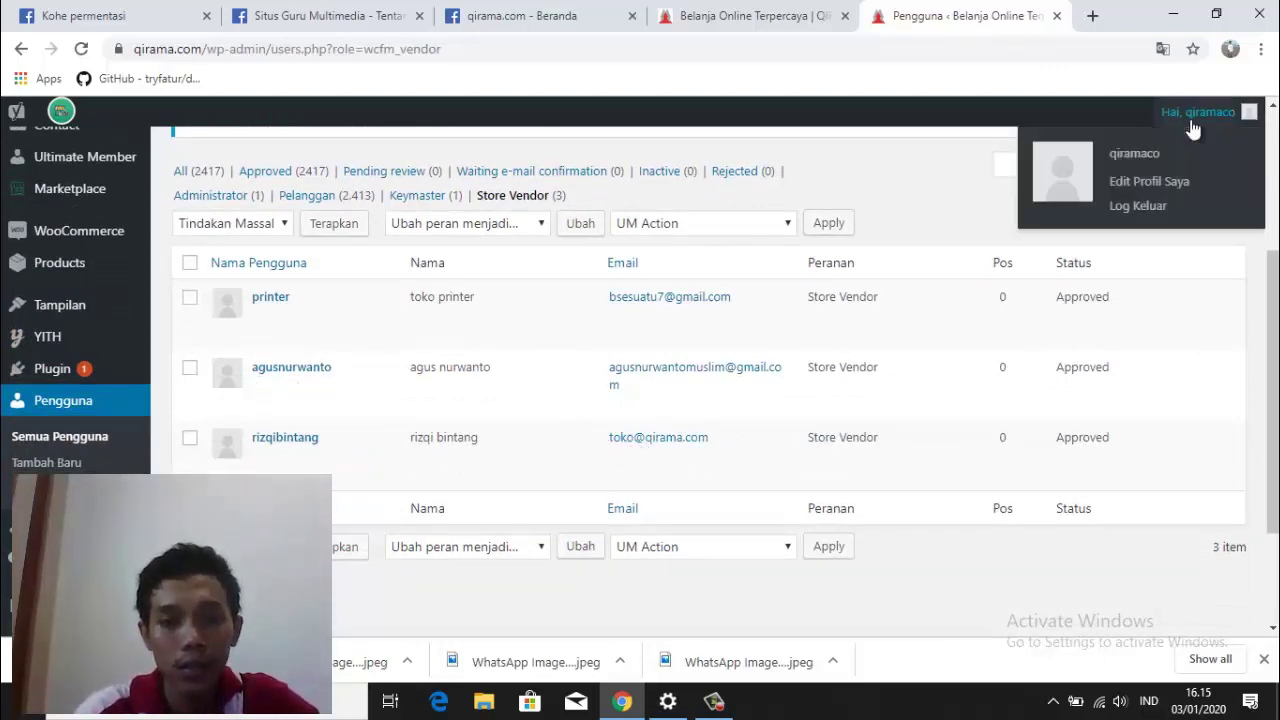
click(1134, 206)
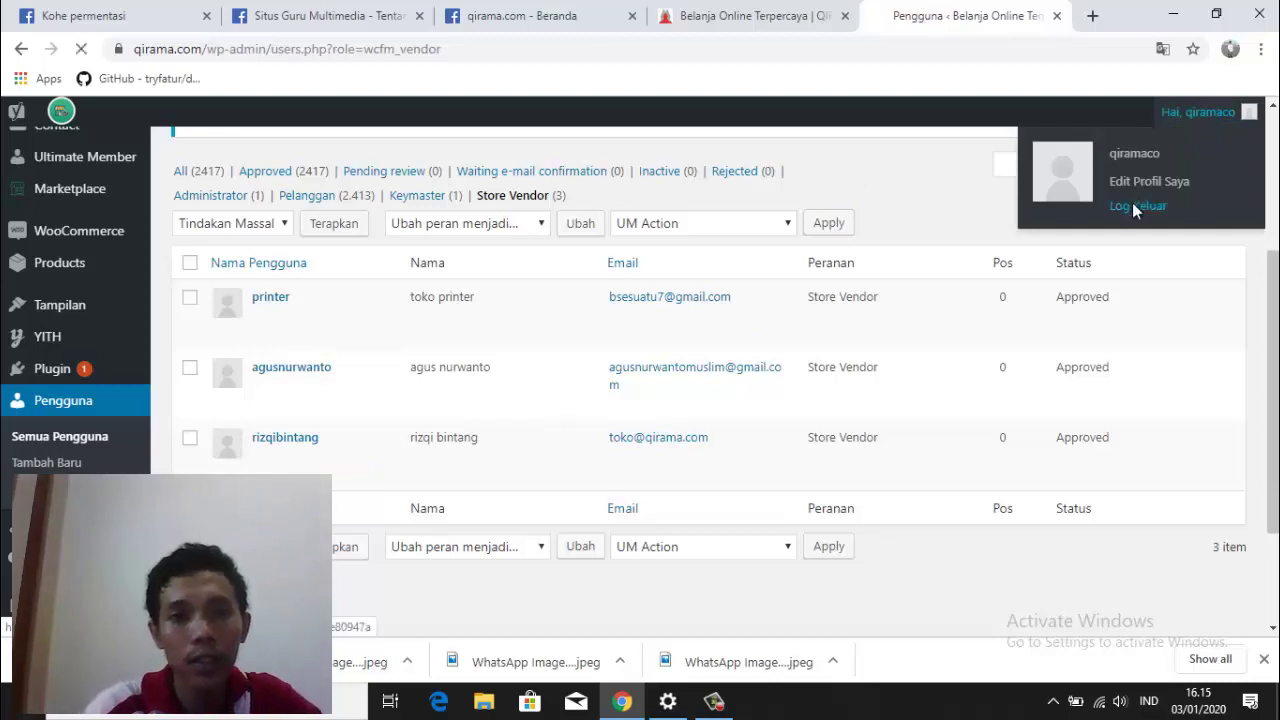
click(770, 16)
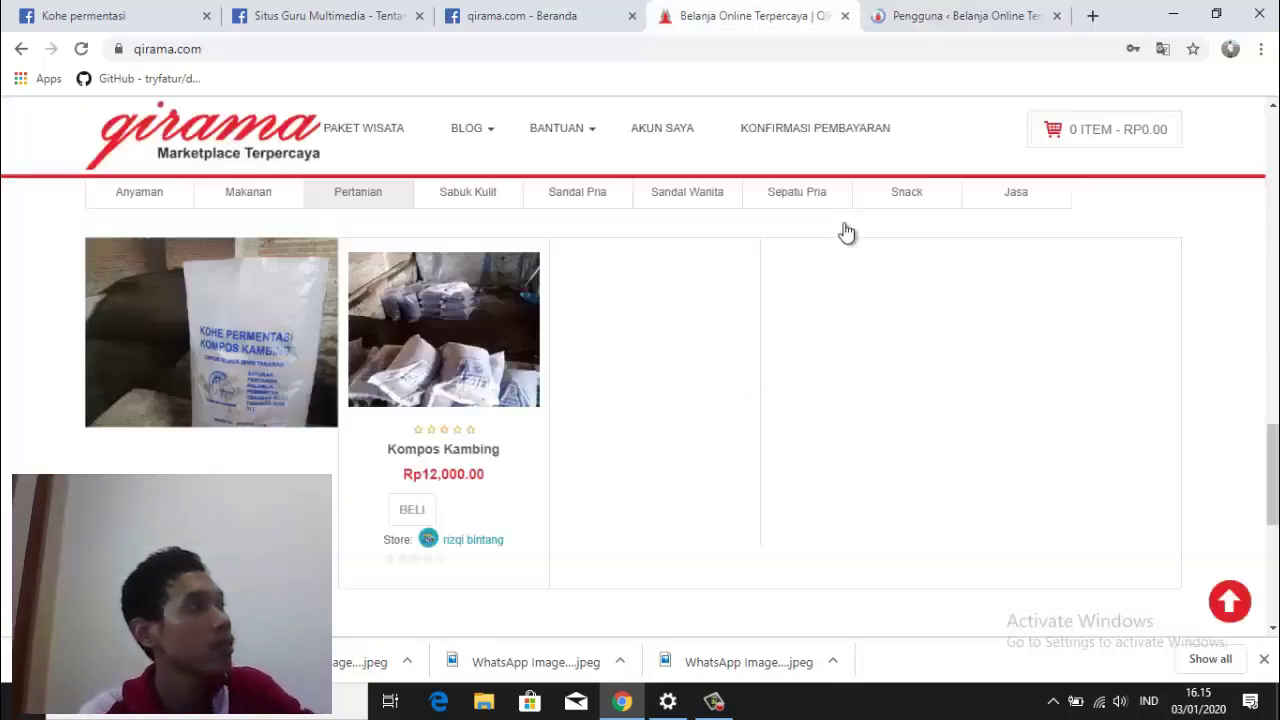
- On the My Account page, log in with the vendor's e-mail and password
click(654, 137)
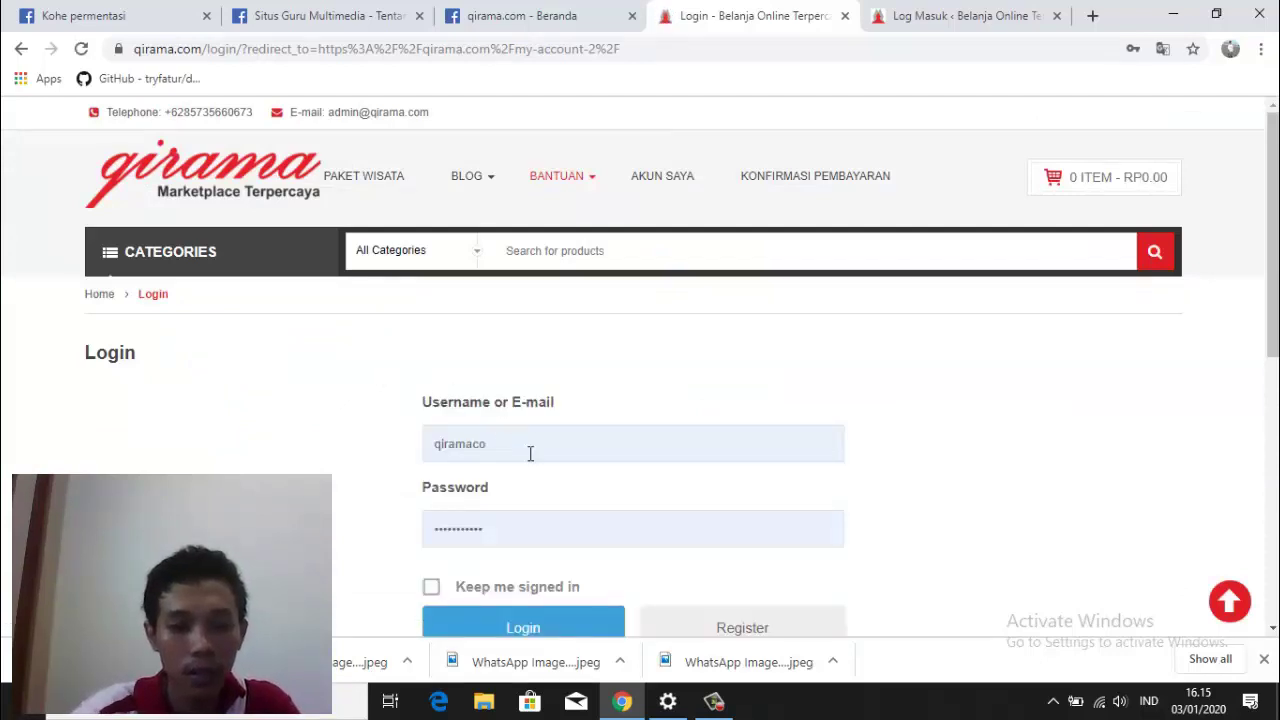
click(530, 453)
double_click(530, 453)
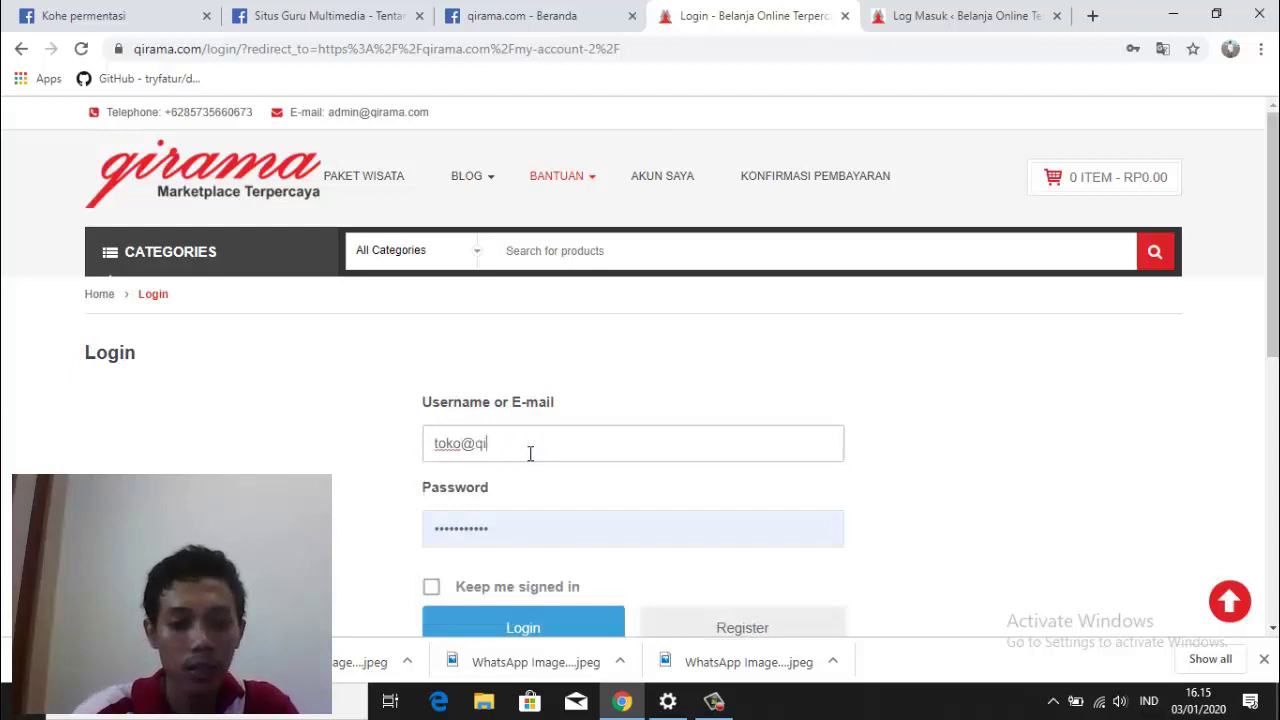
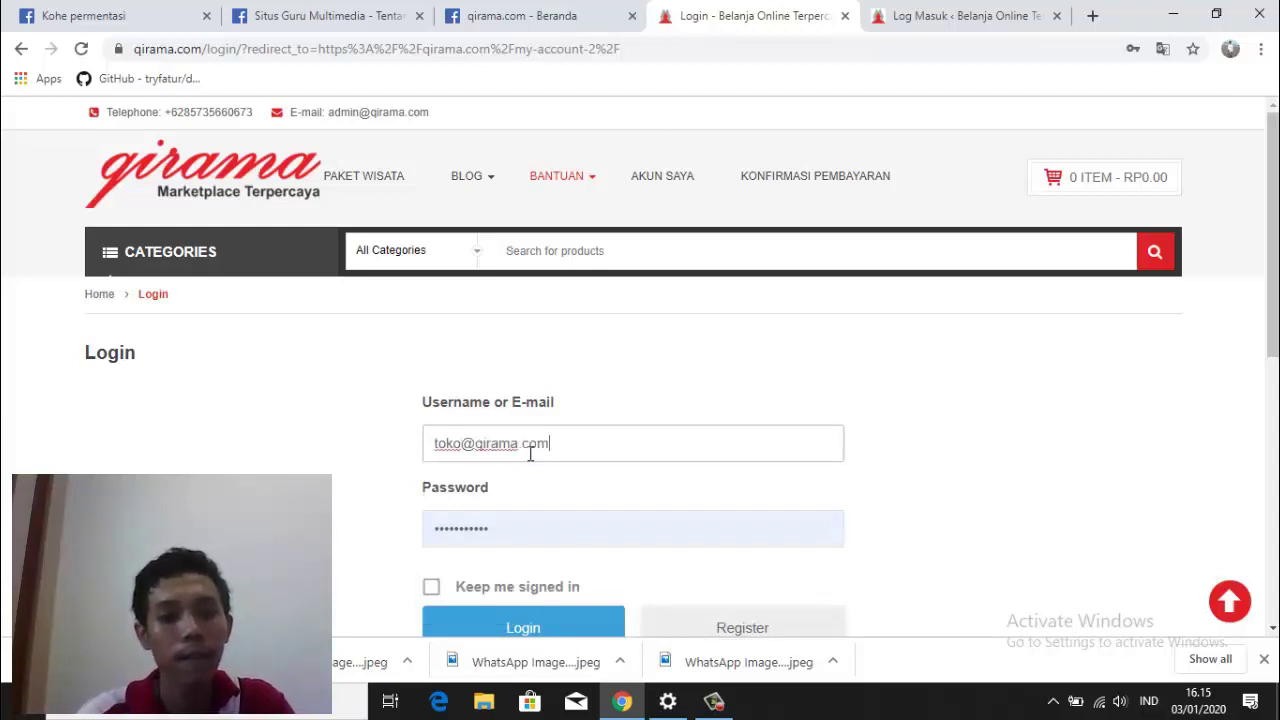
key(Tab)
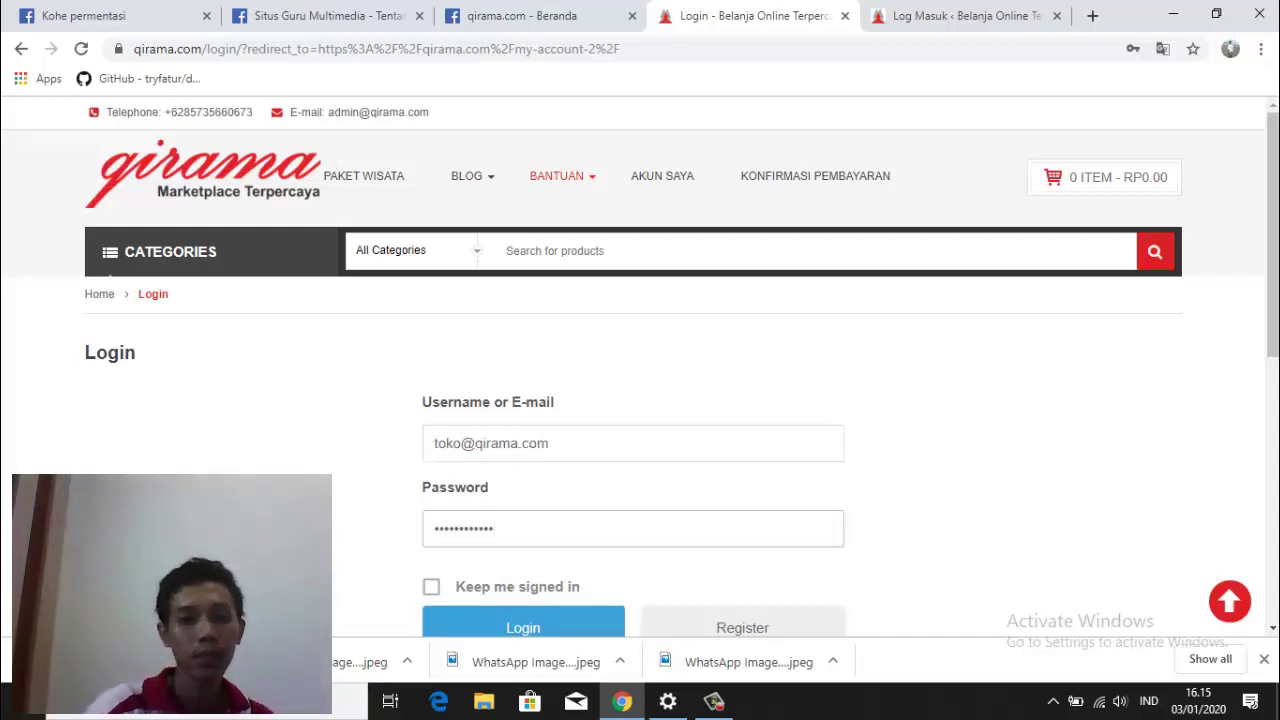
click(549, 622)
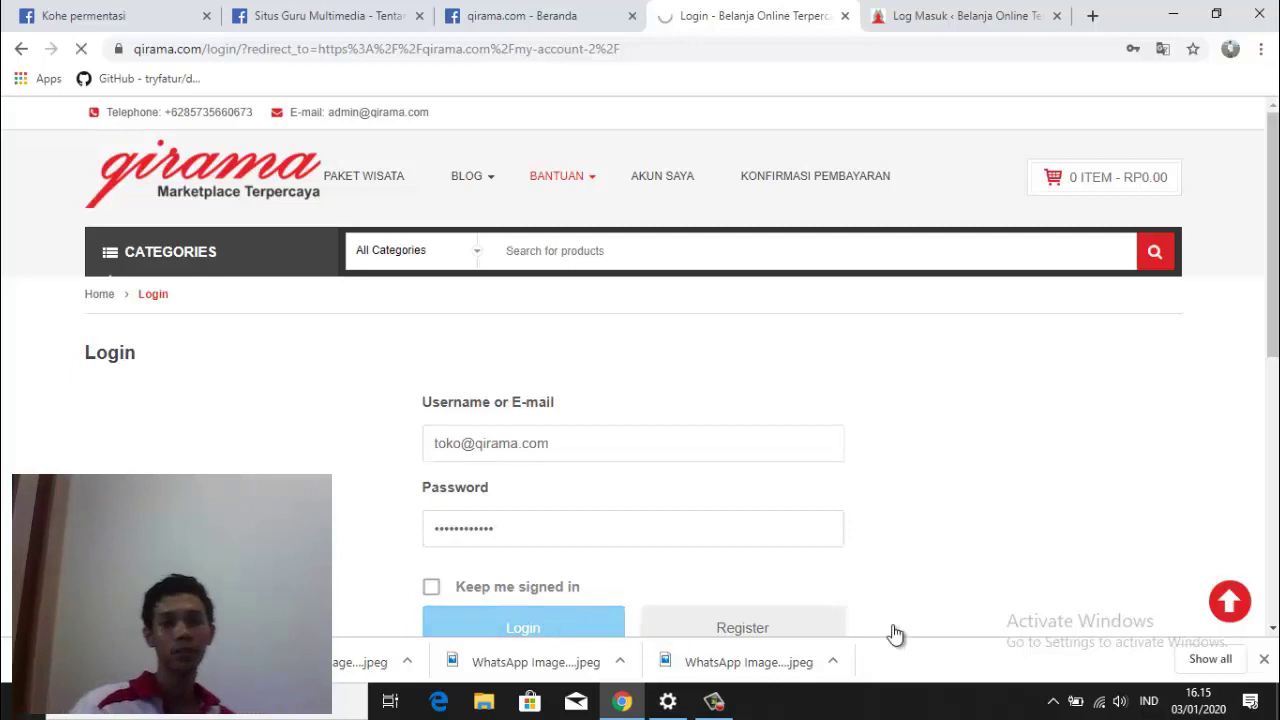
click(1264, 659)
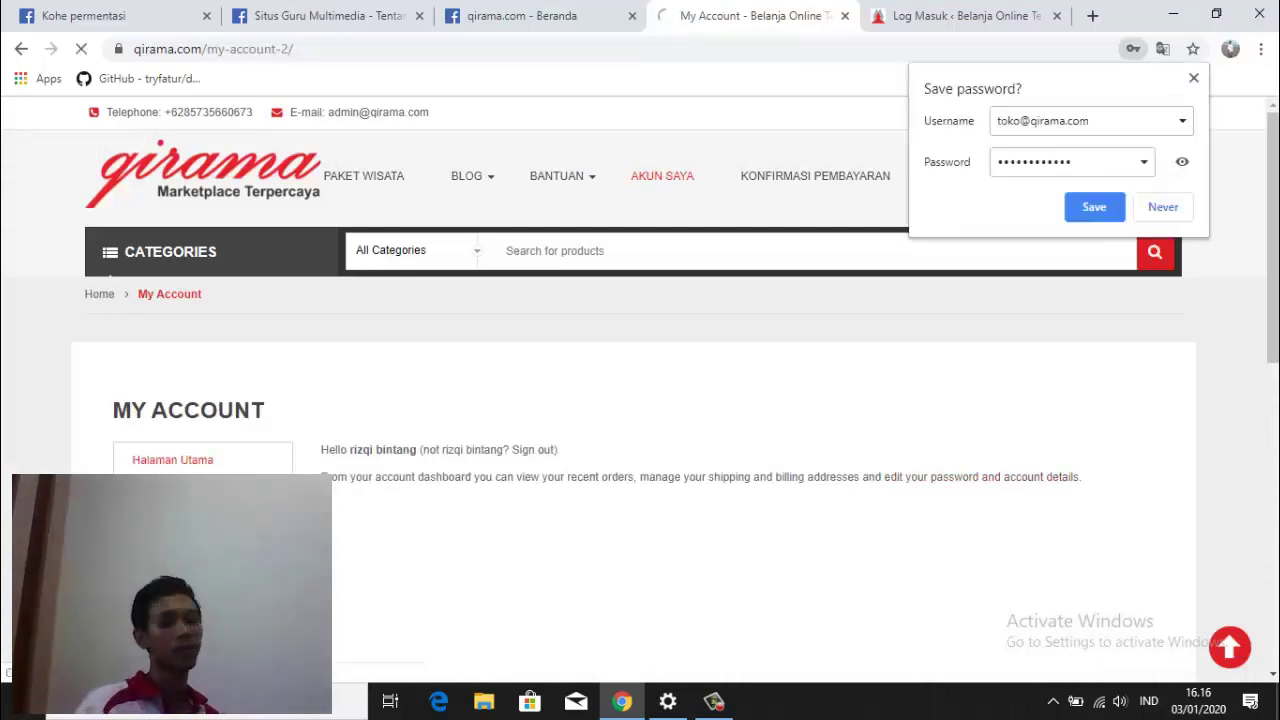
- Open the vendor's Store Manager dashboard
click(1091, 207)
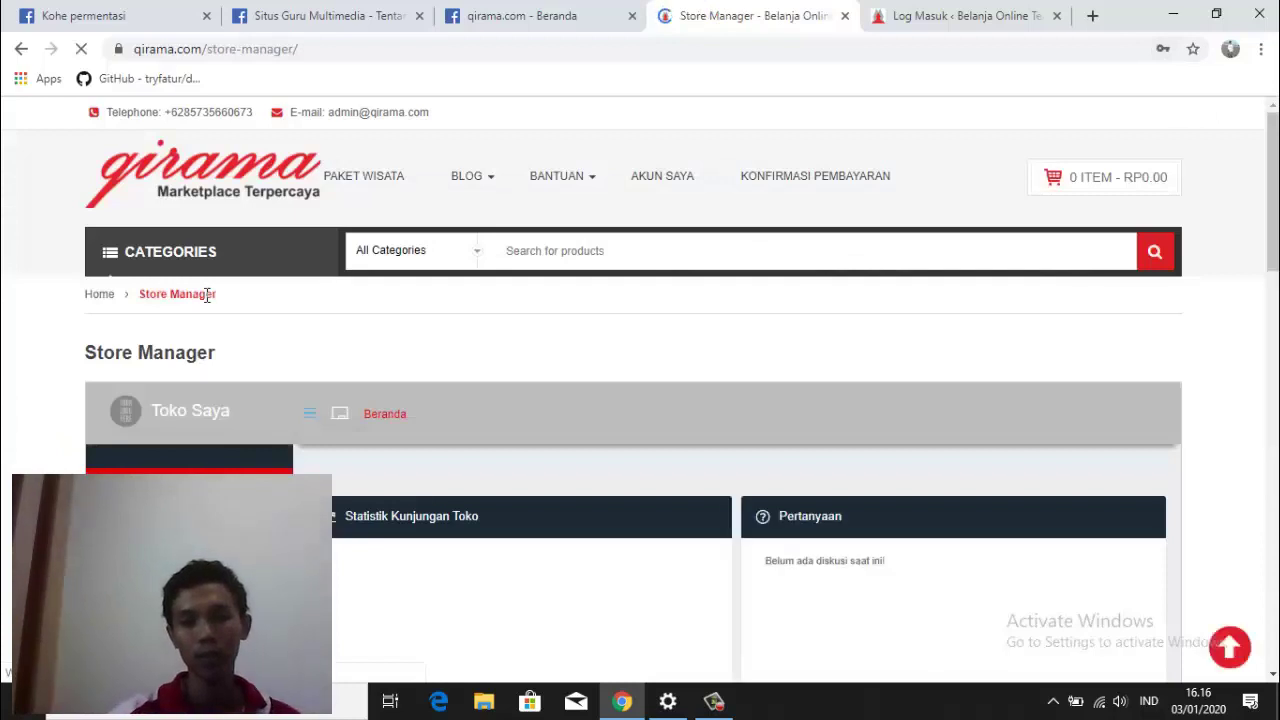
scroll(206, 300, down, 3)
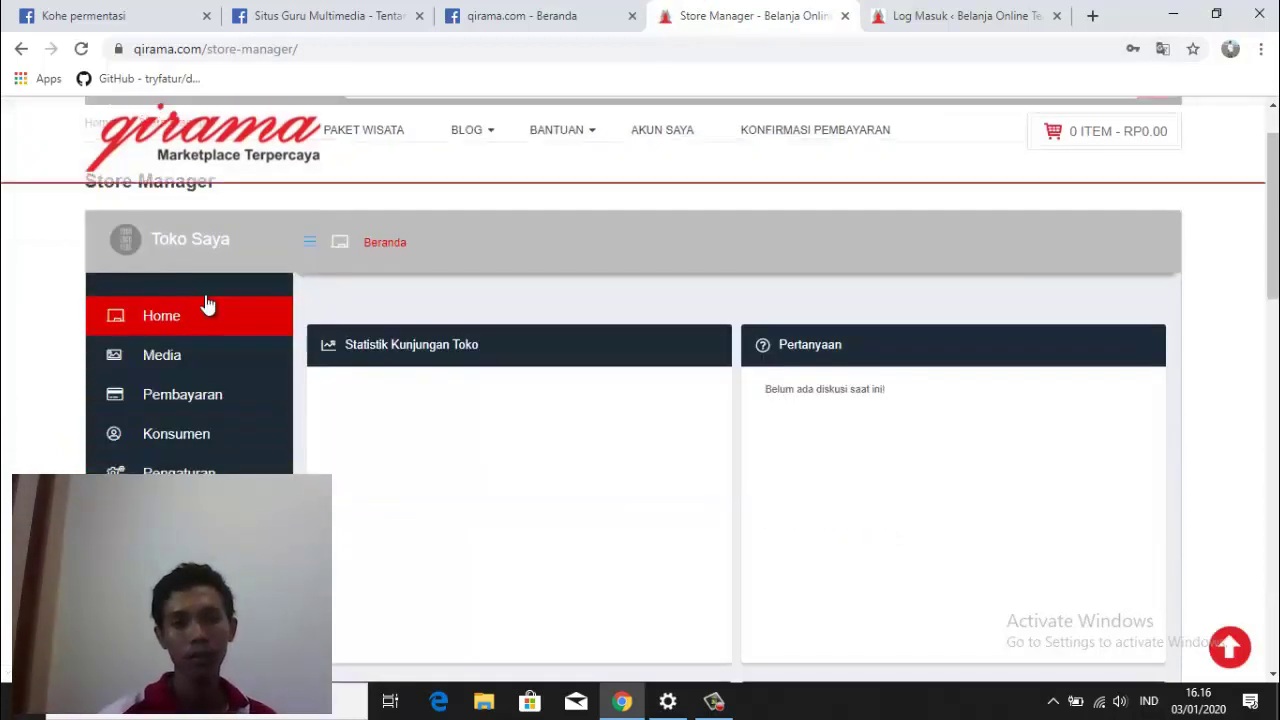
scroll(206, 302, up, 1)
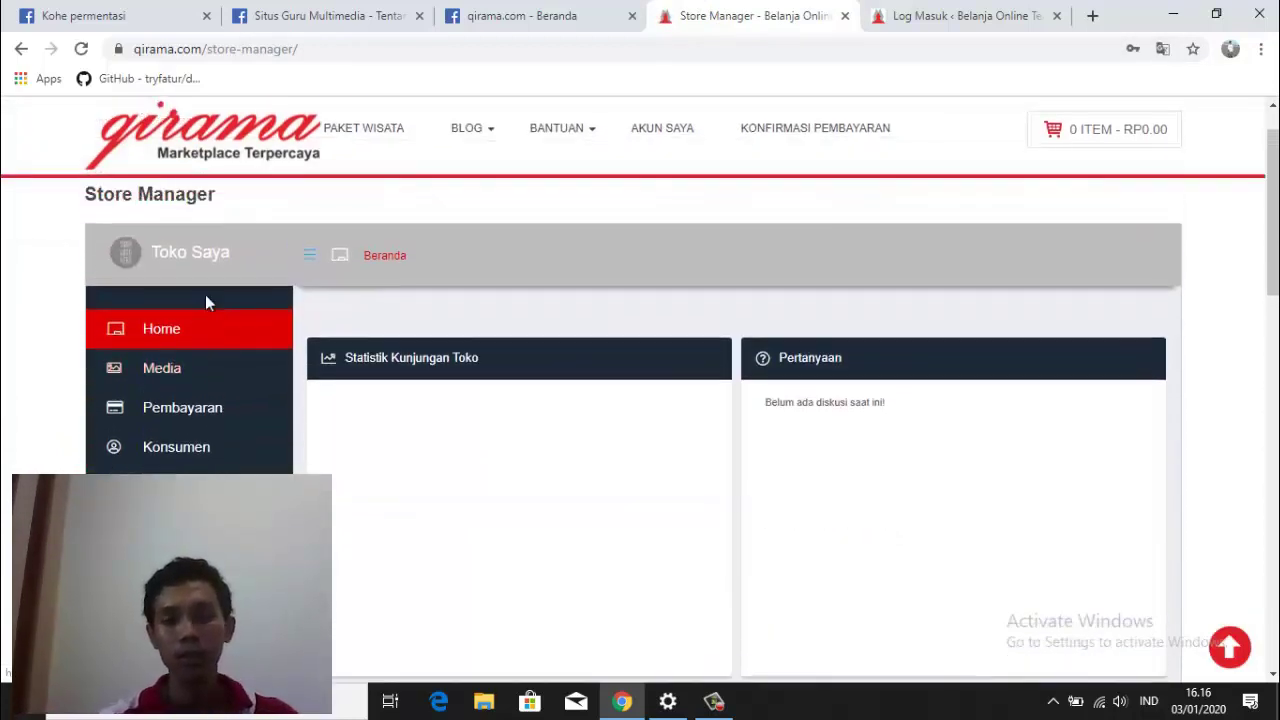
scroll(206, 302, up, 2)
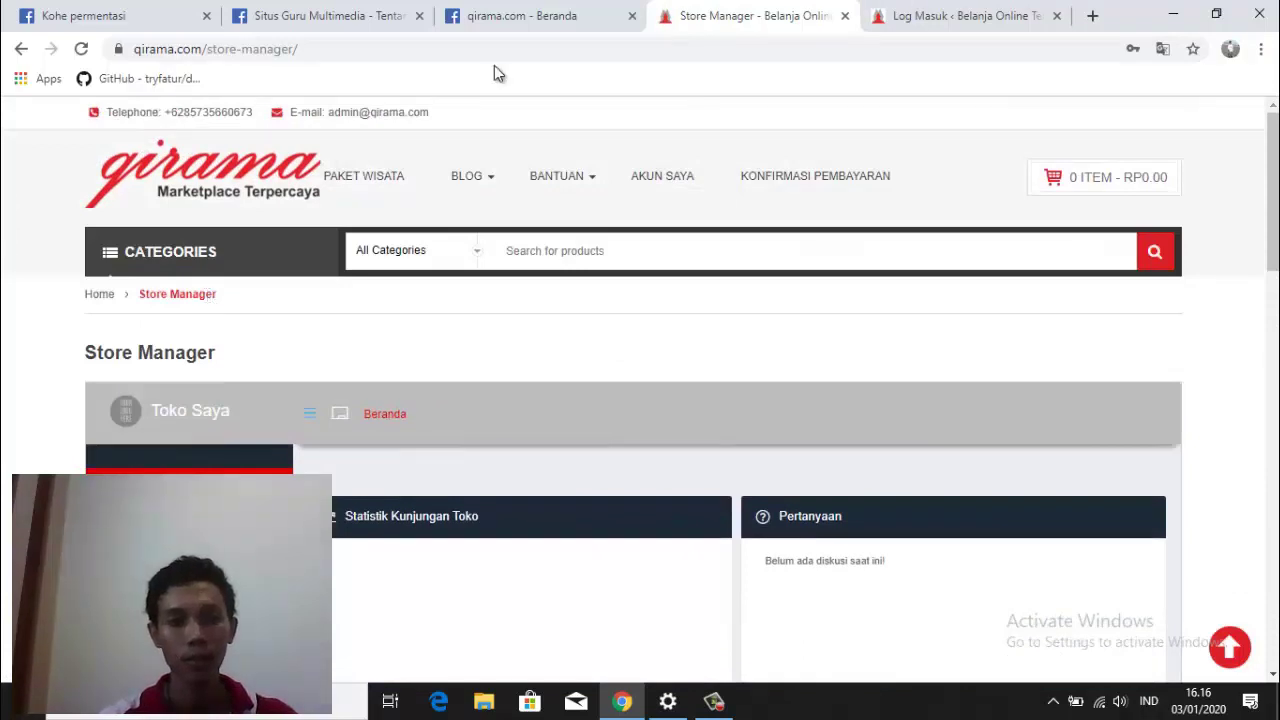
click(394, 57)
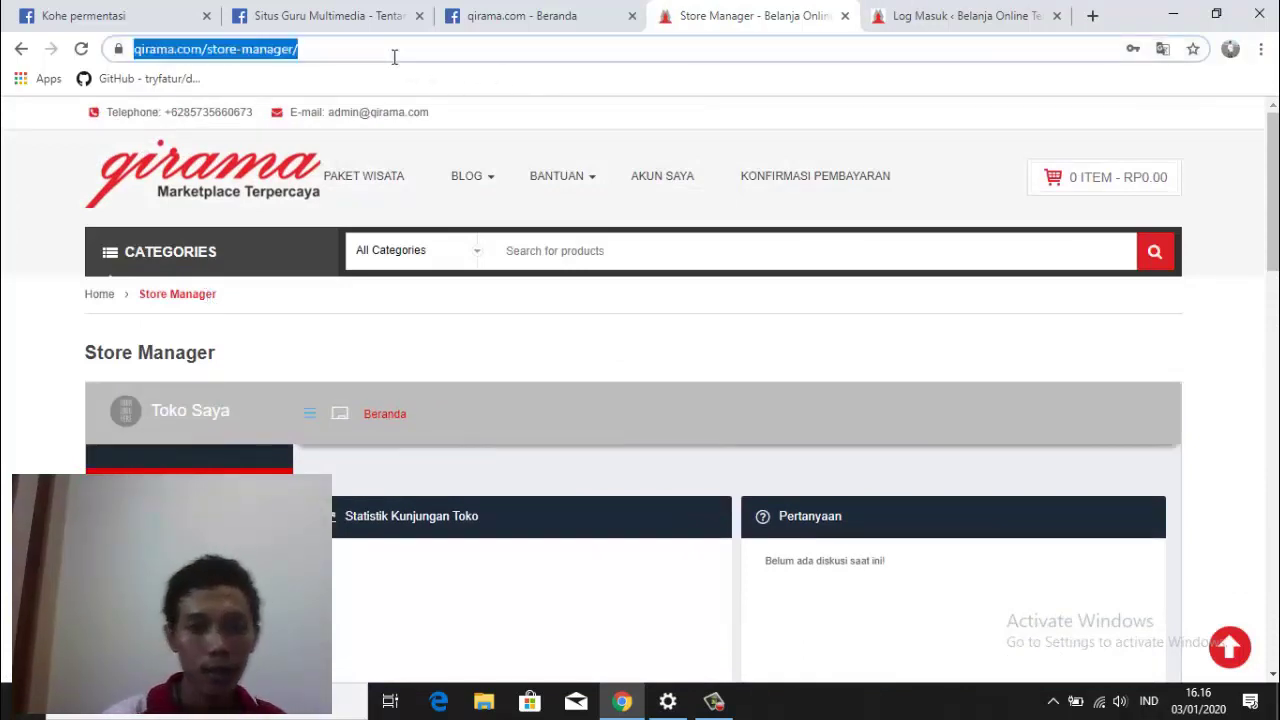
- Log in as administrator in the Log Masuk tab and go to the Dasbor tab
click(920, 12)
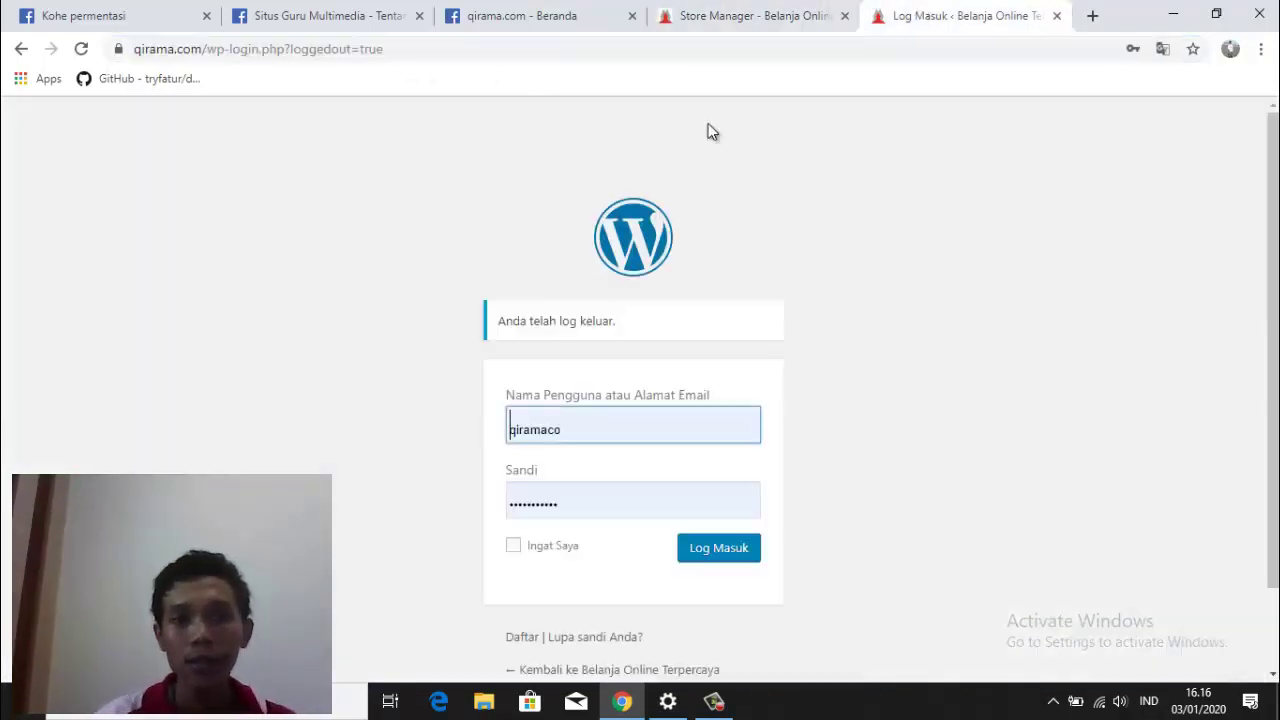
click(749, 551)
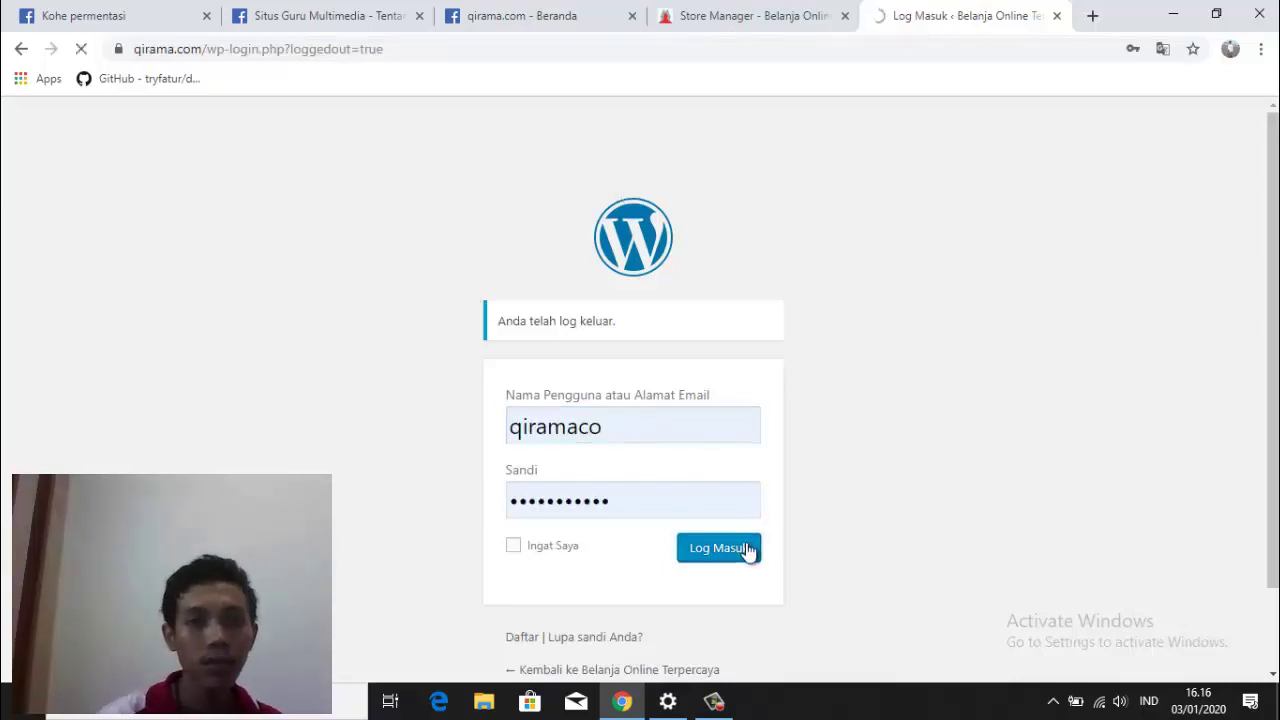
click(723, 12)
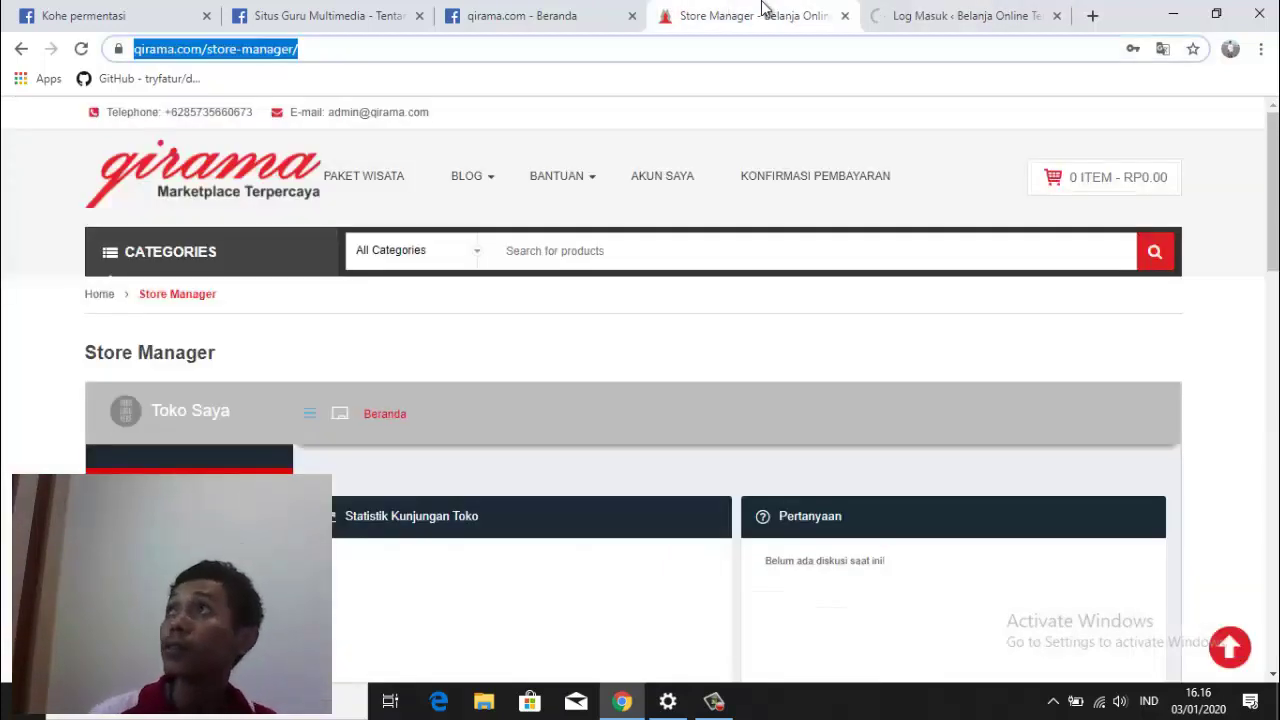
click(930, 12)
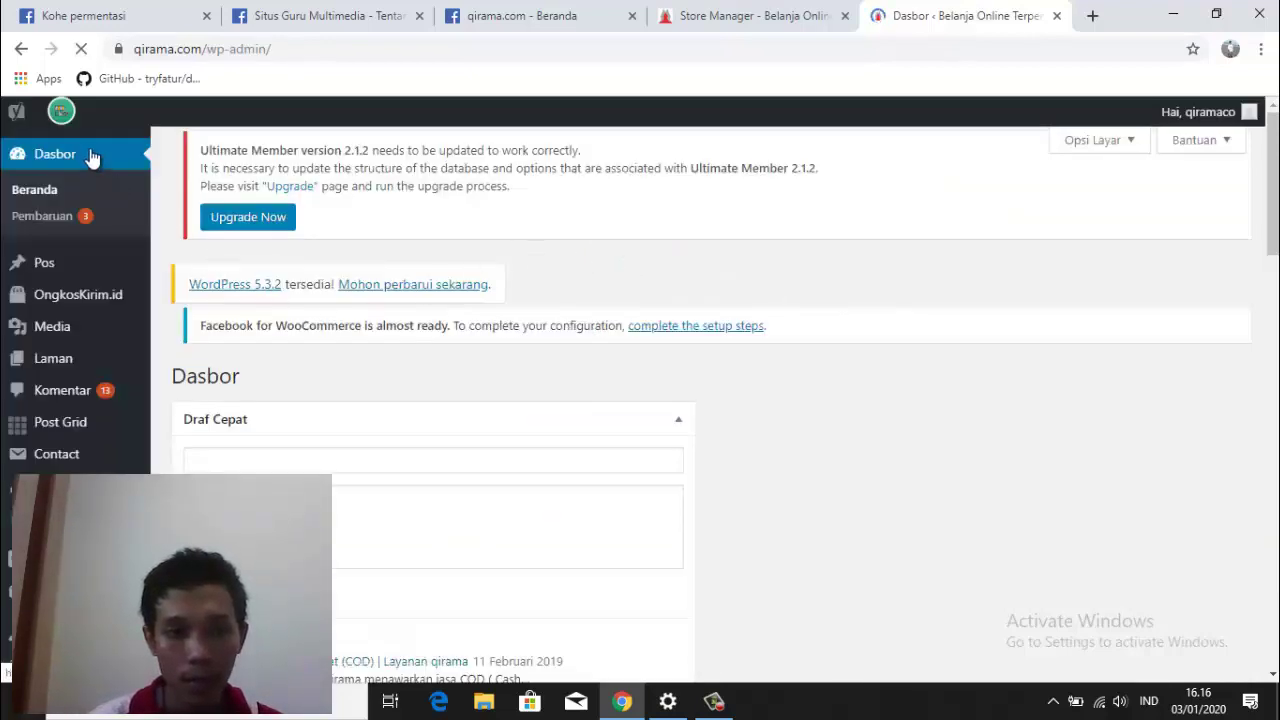
- Open the Store Manager Produk list in a new tab and close the old Store Manager tab
mouse_move(63, 117)
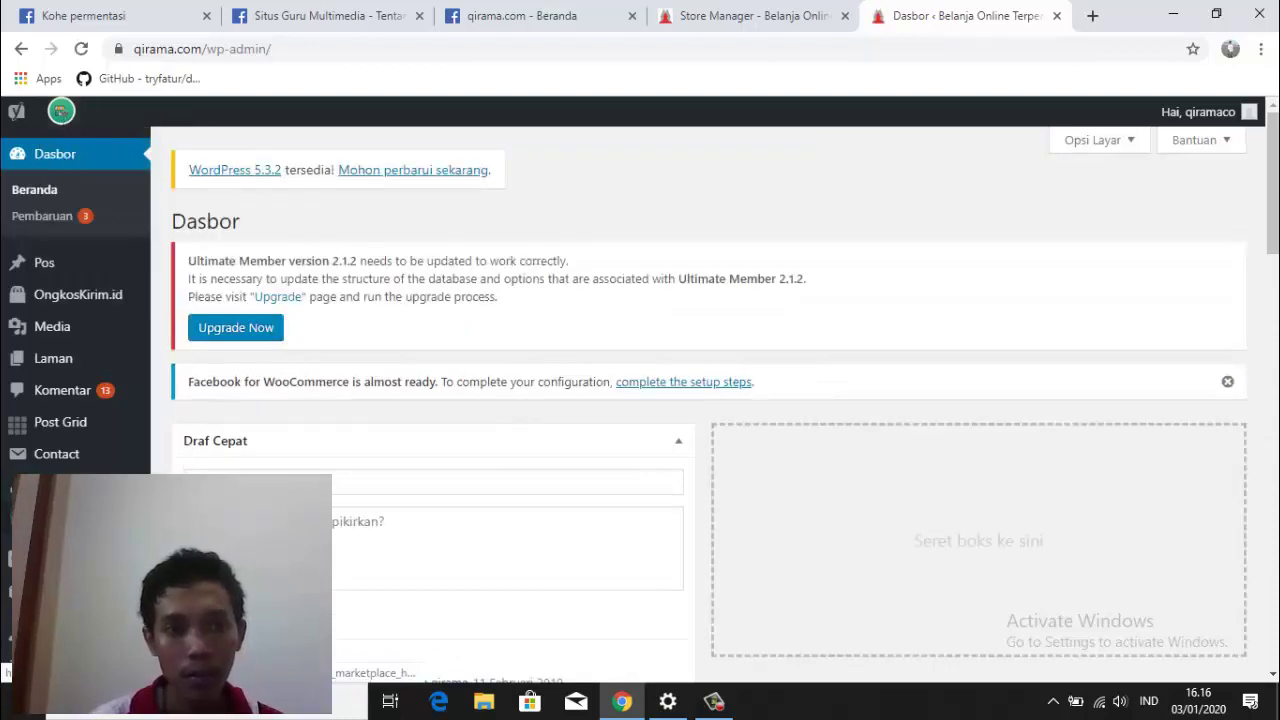
mouse_move(97, 150)
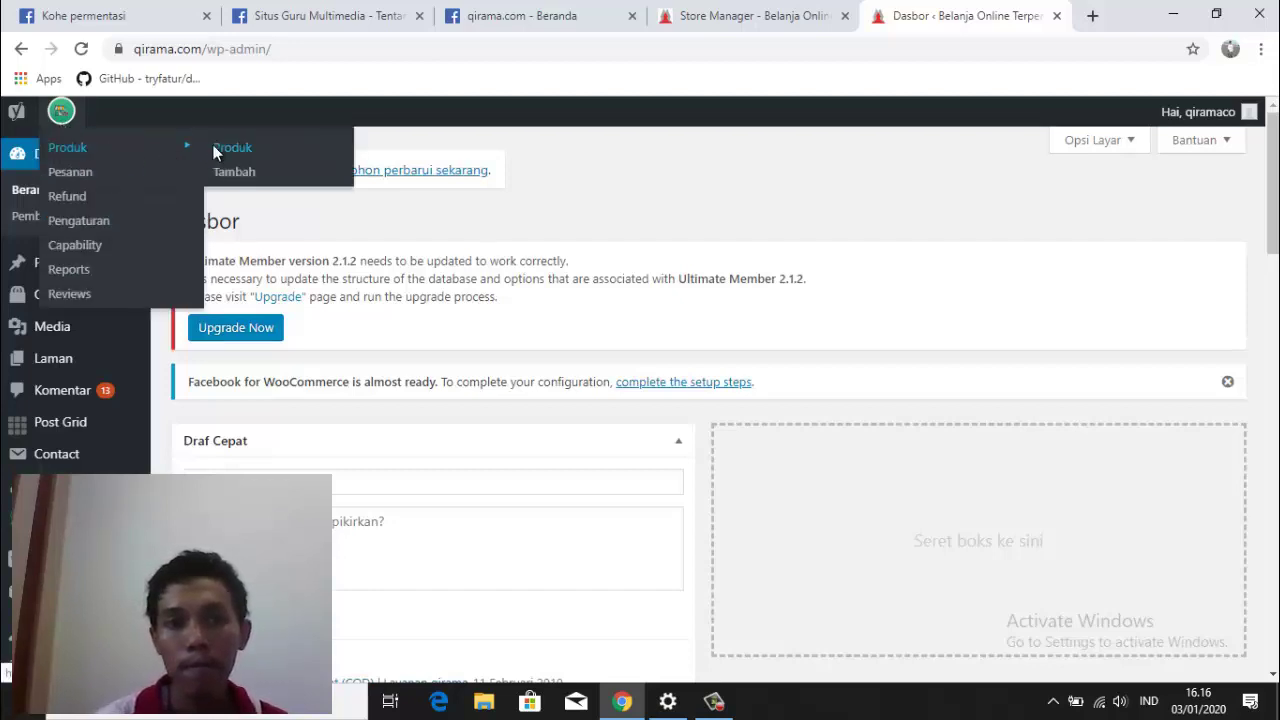
right_click(213, 148)
click(240, 160)
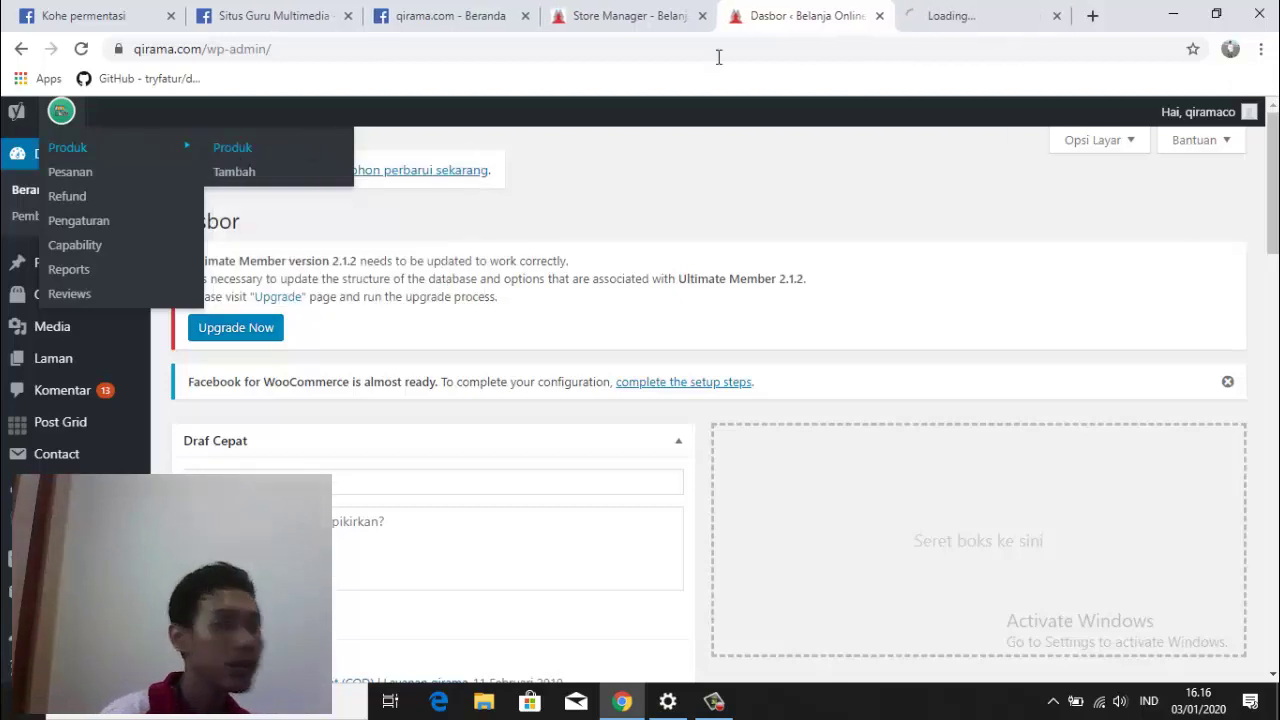
click(702, 17)
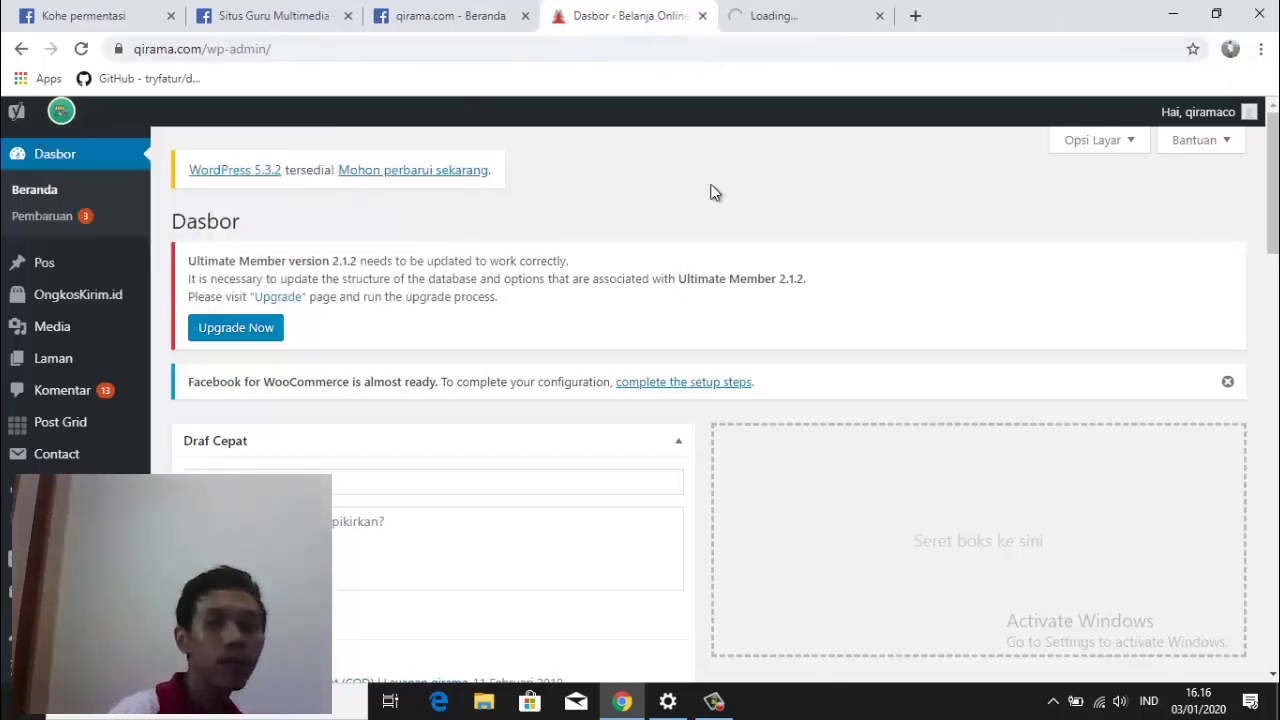
click(785, 17)
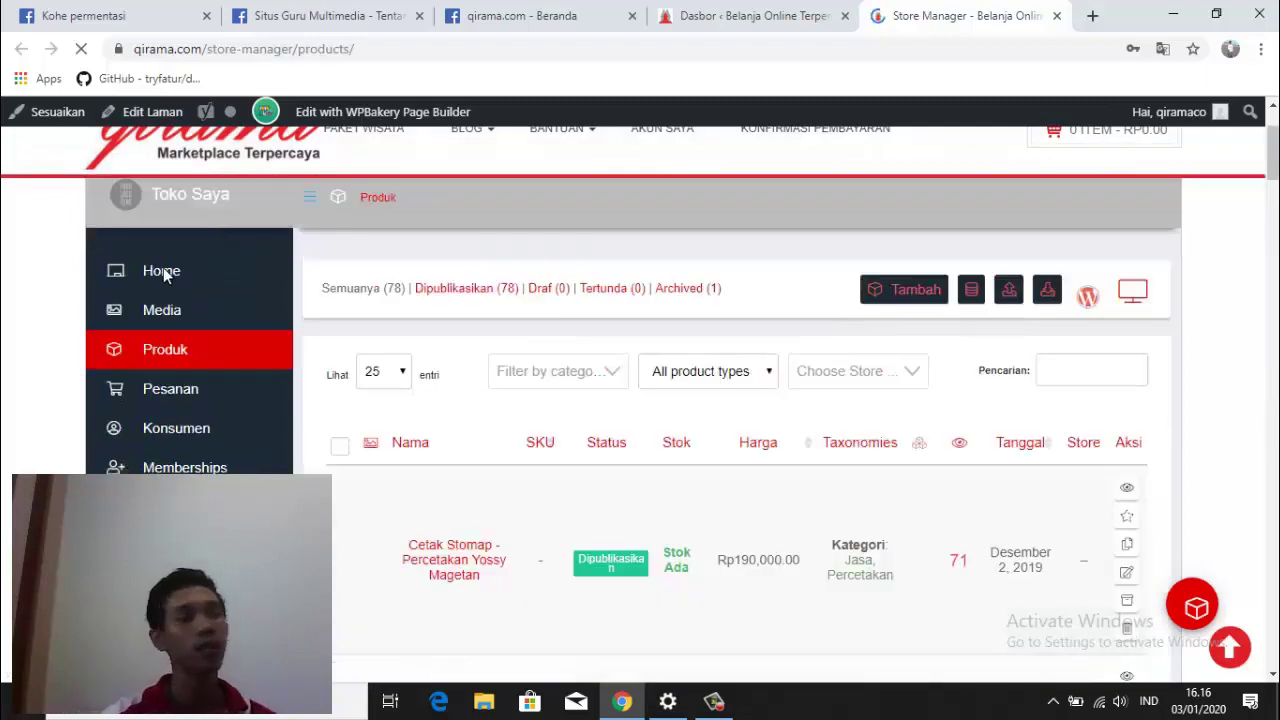
mouse_move(163, 350)
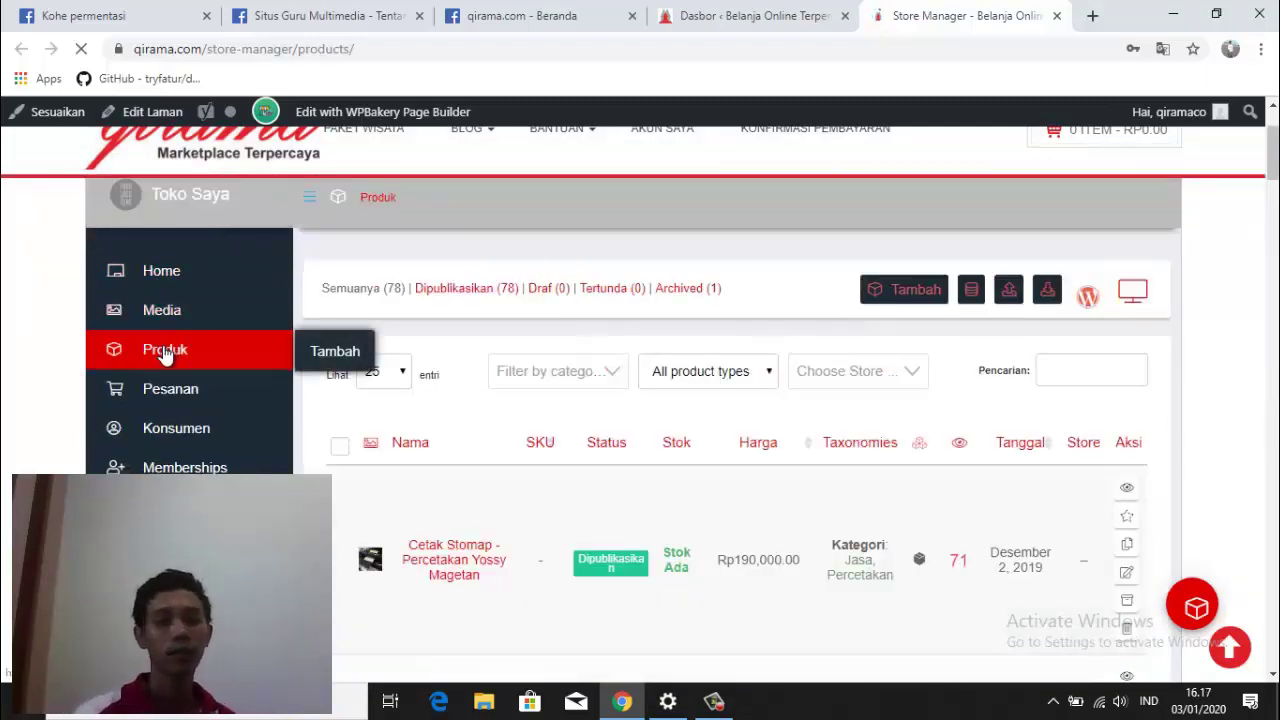
- Start a new product titled 'Catrige Kosongan PG-40'
click(916, 290)
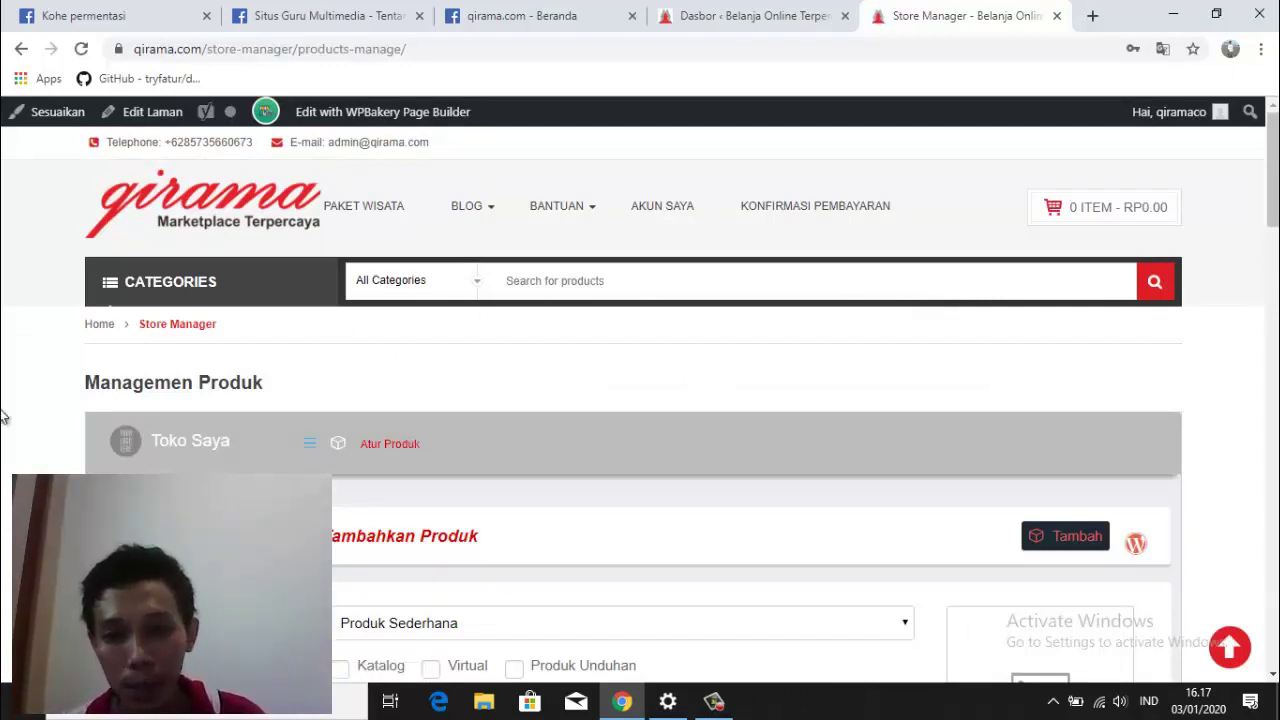
scroll(5, 418, down, 4)
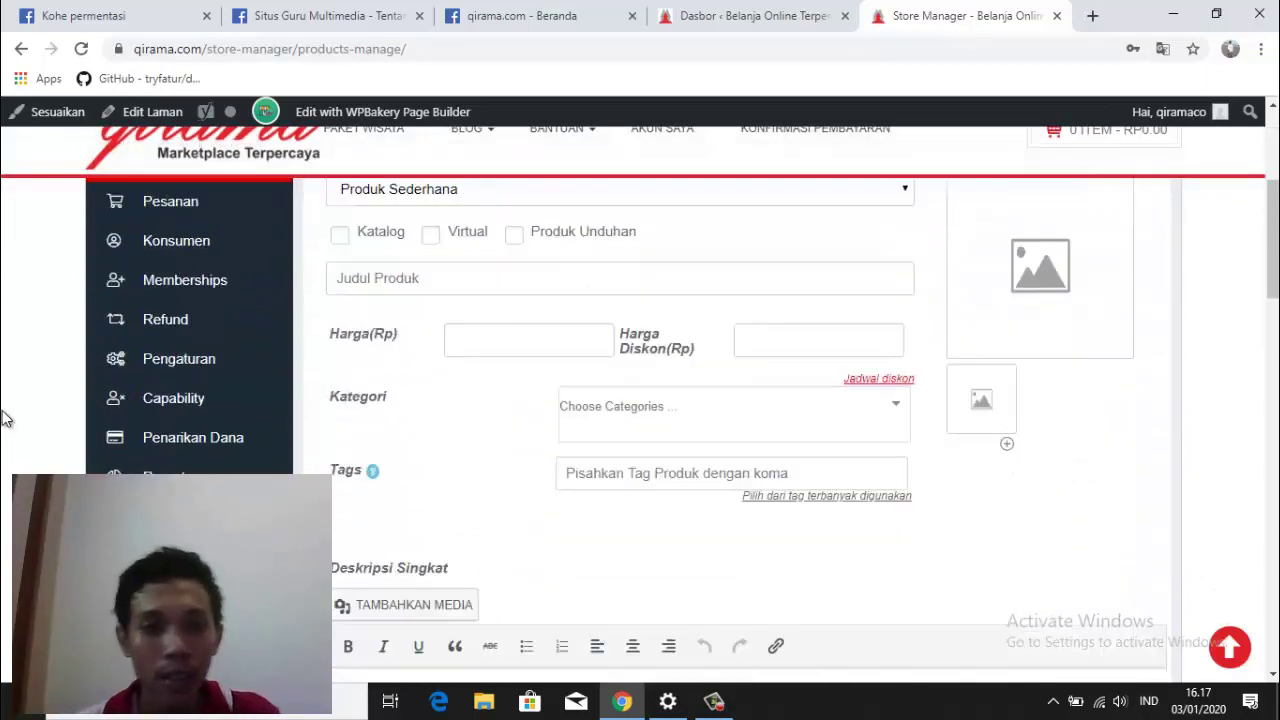
scroll(5, 418, up, 1)
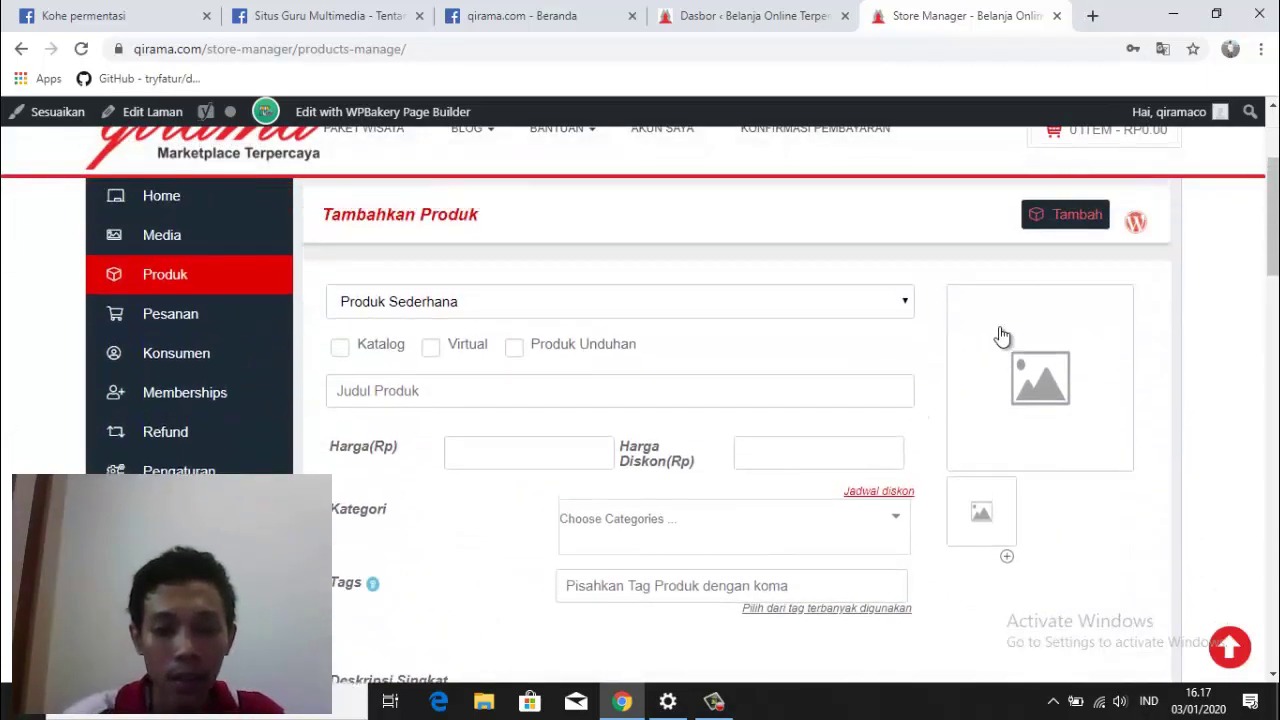
click(763, 390)
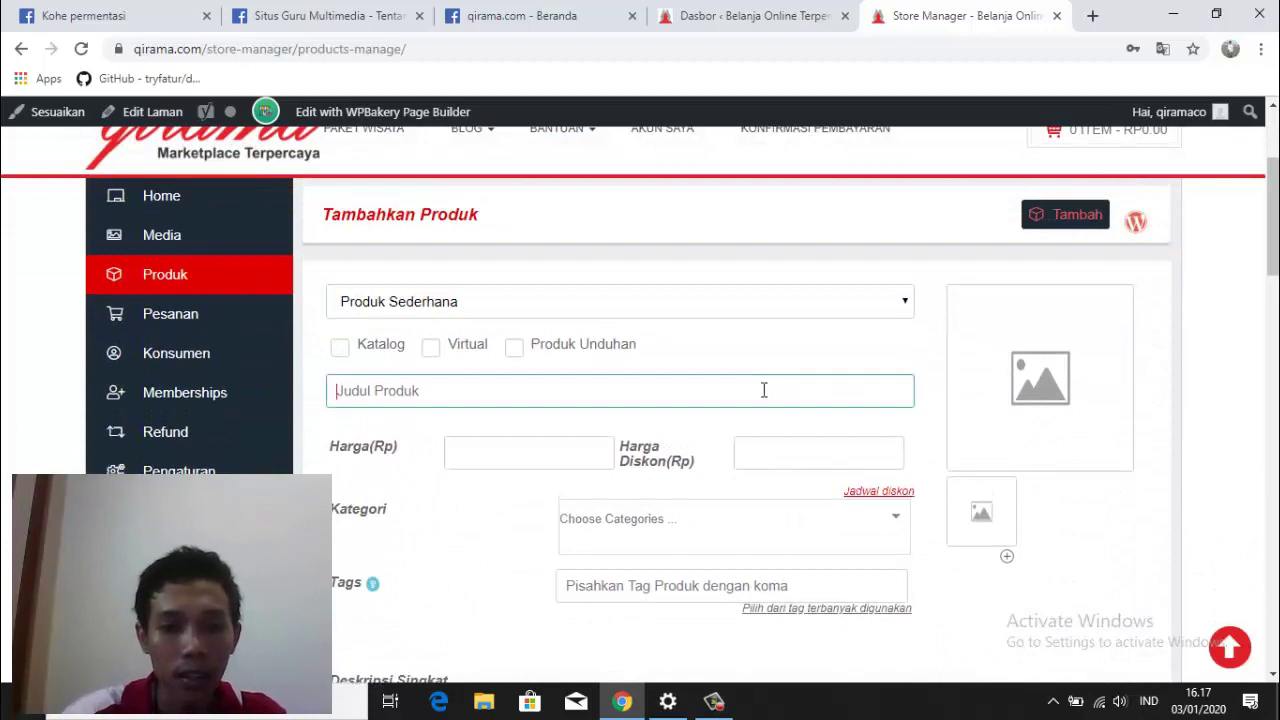
text(Catrige )
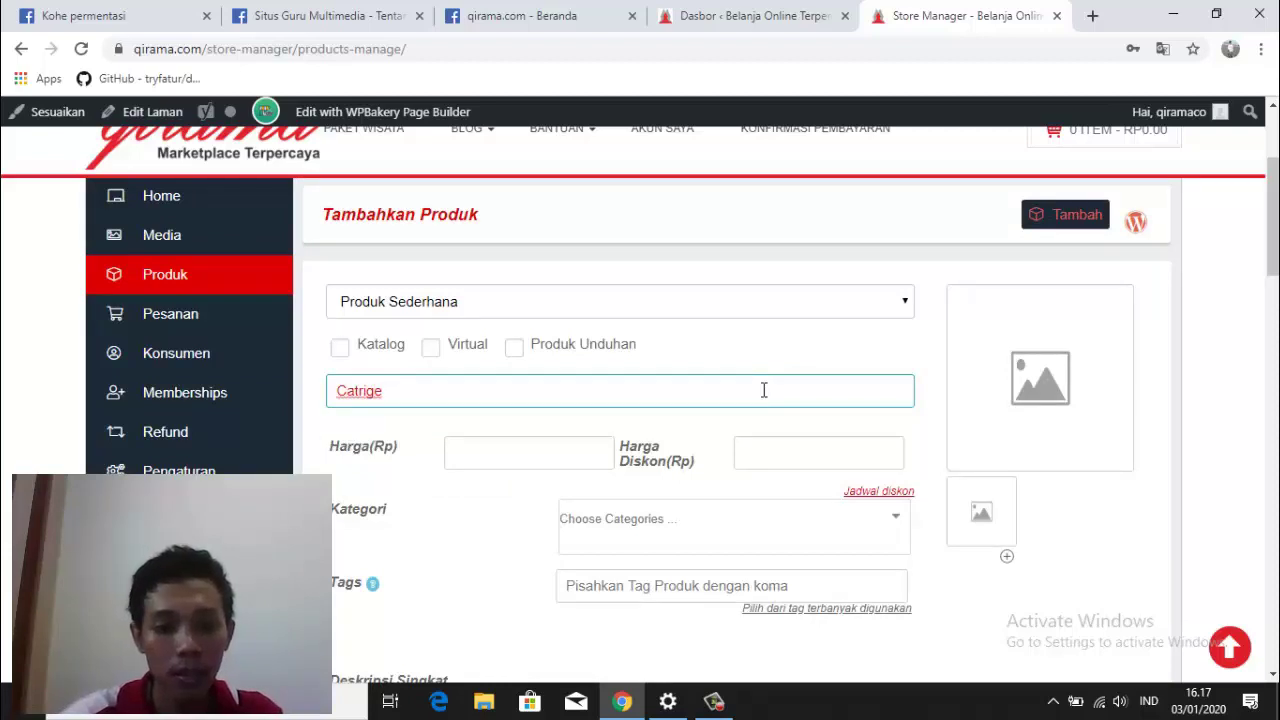
text(Kososnga)
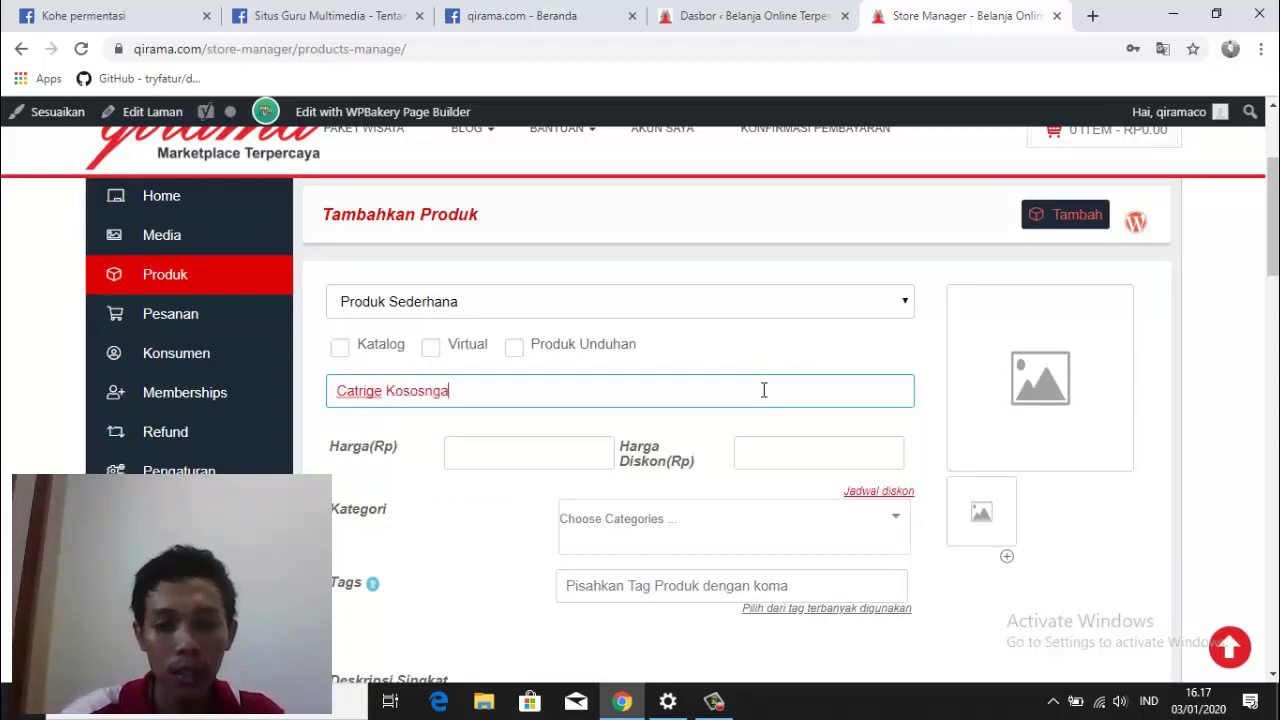
key(BackSpace)
key(BackSpace)
key(BackSpace)
key(BackSpace)
text(ngan)
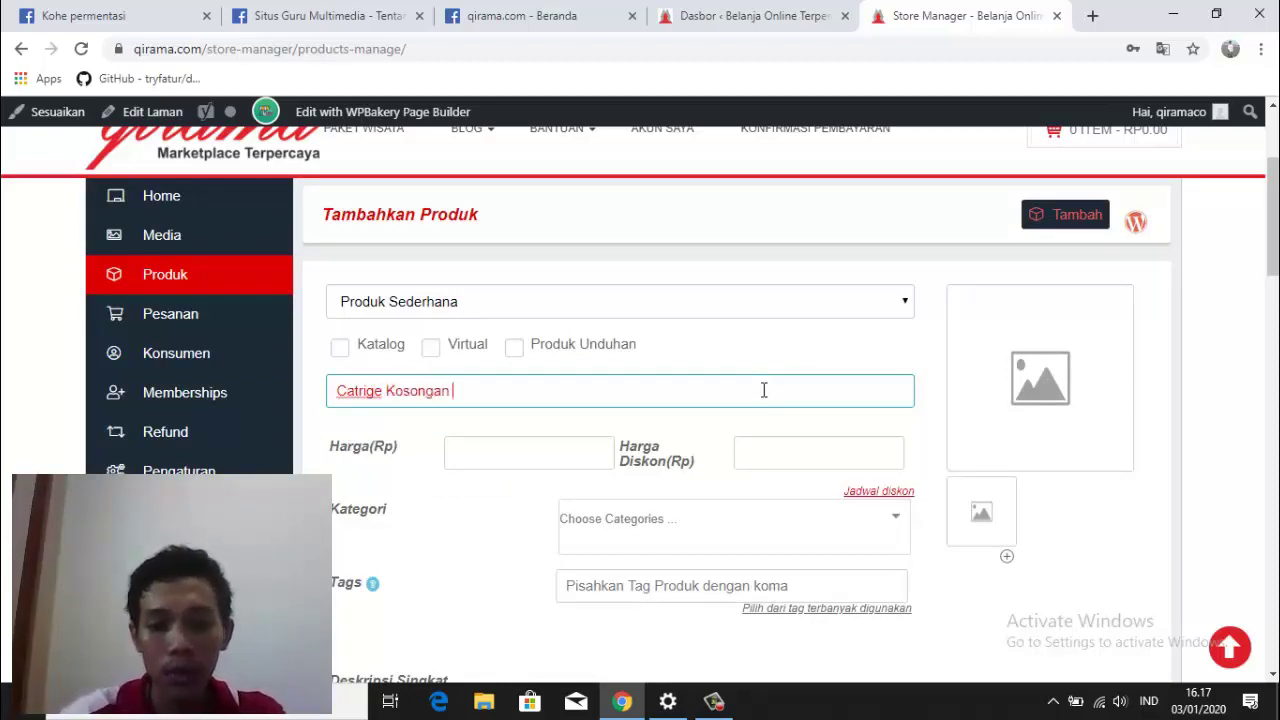
text( PG)
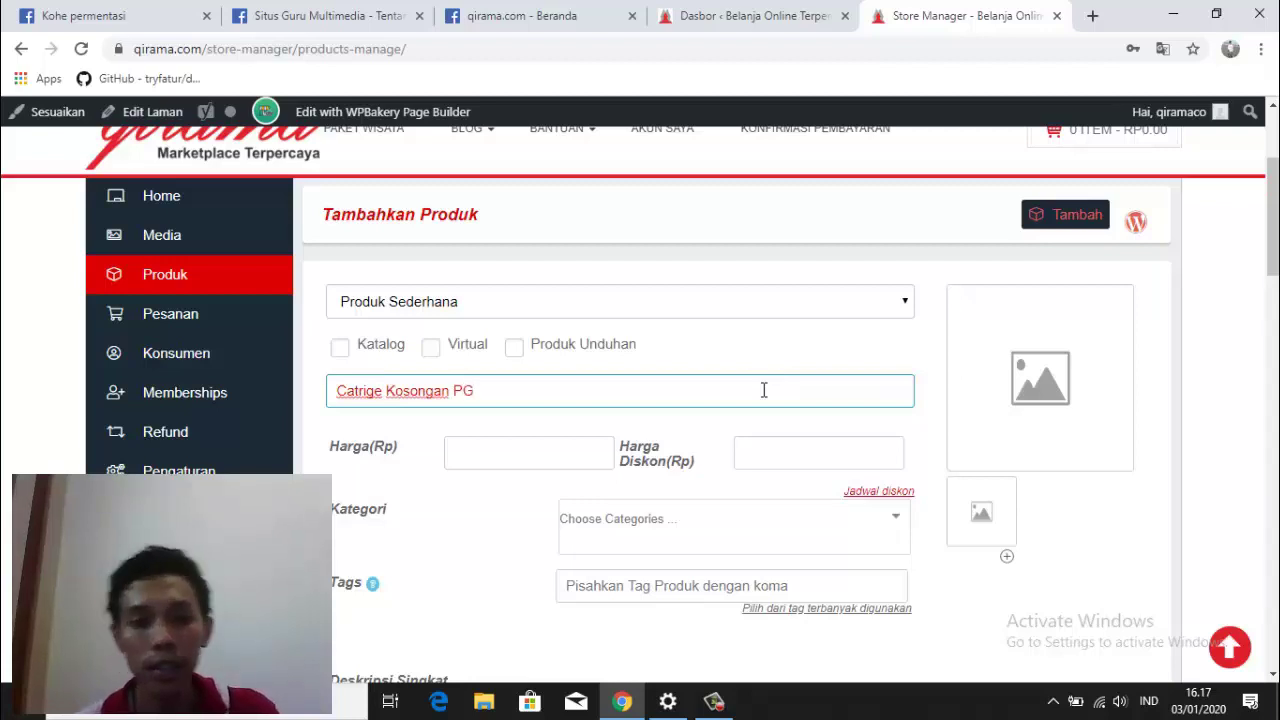
text(-40)
- Set the price to 130000 and the discount price to 110000
click(534, 463)
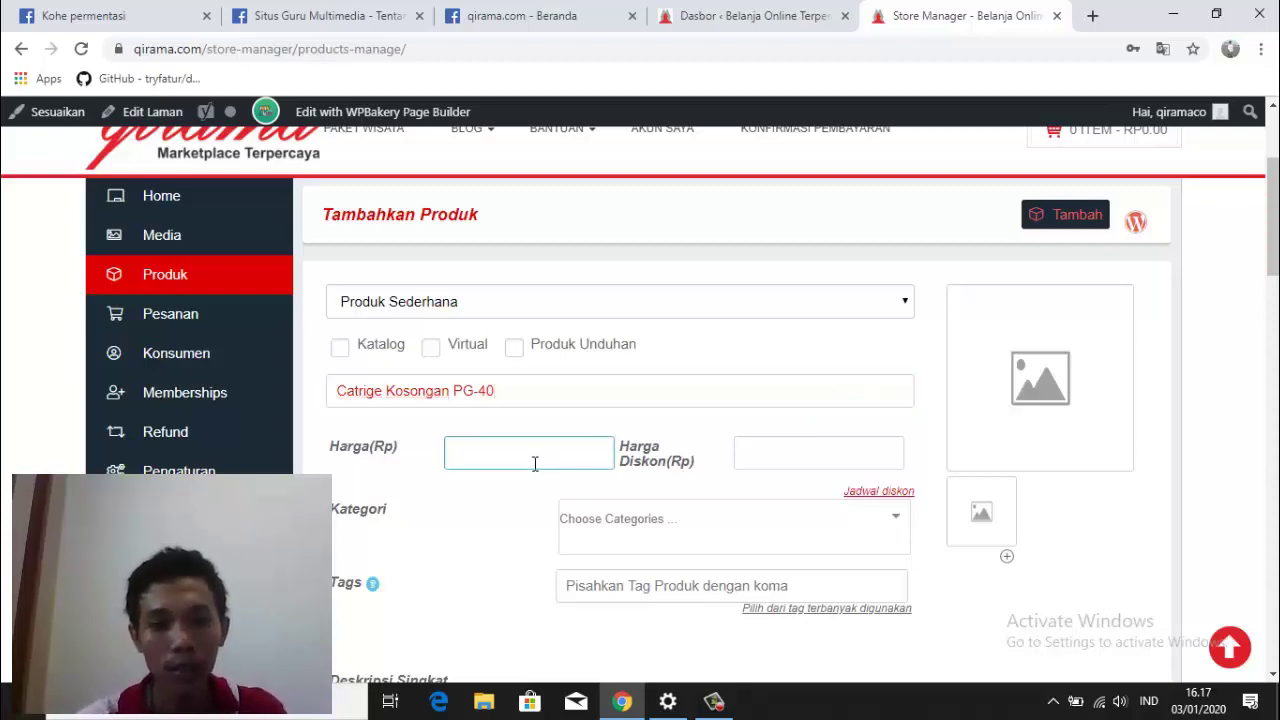
text(130000)
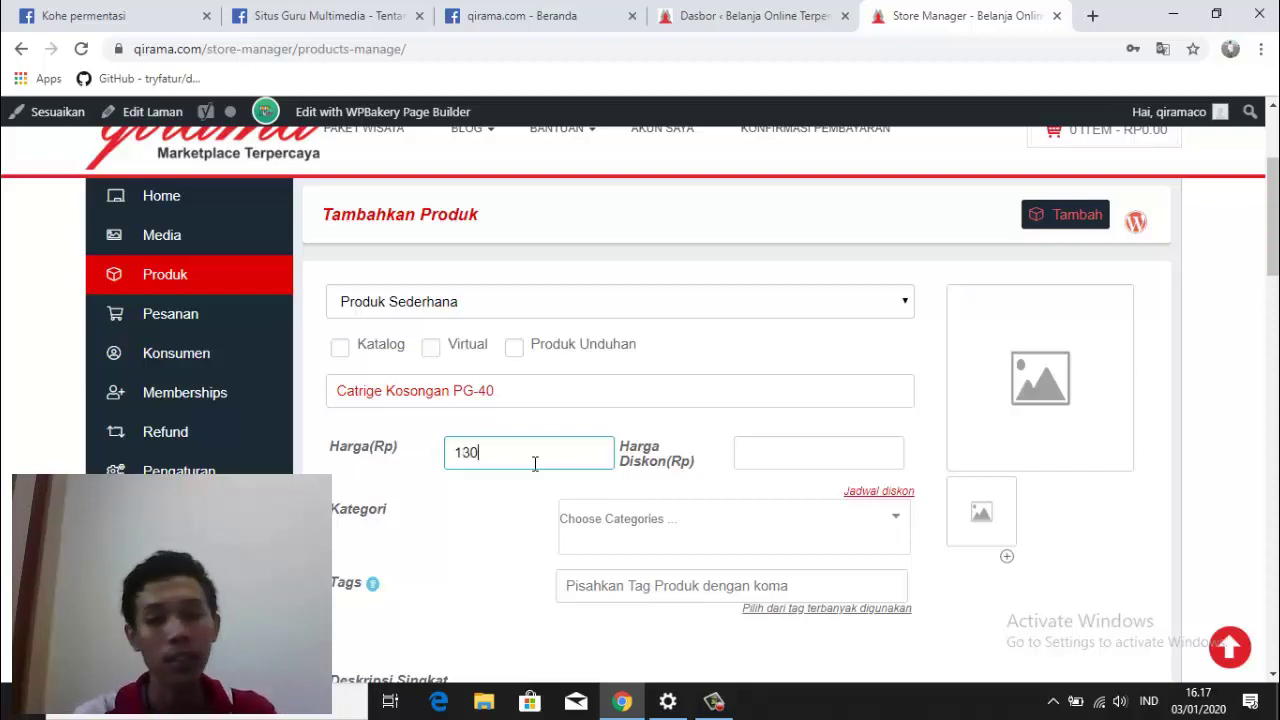
click(768, 457)
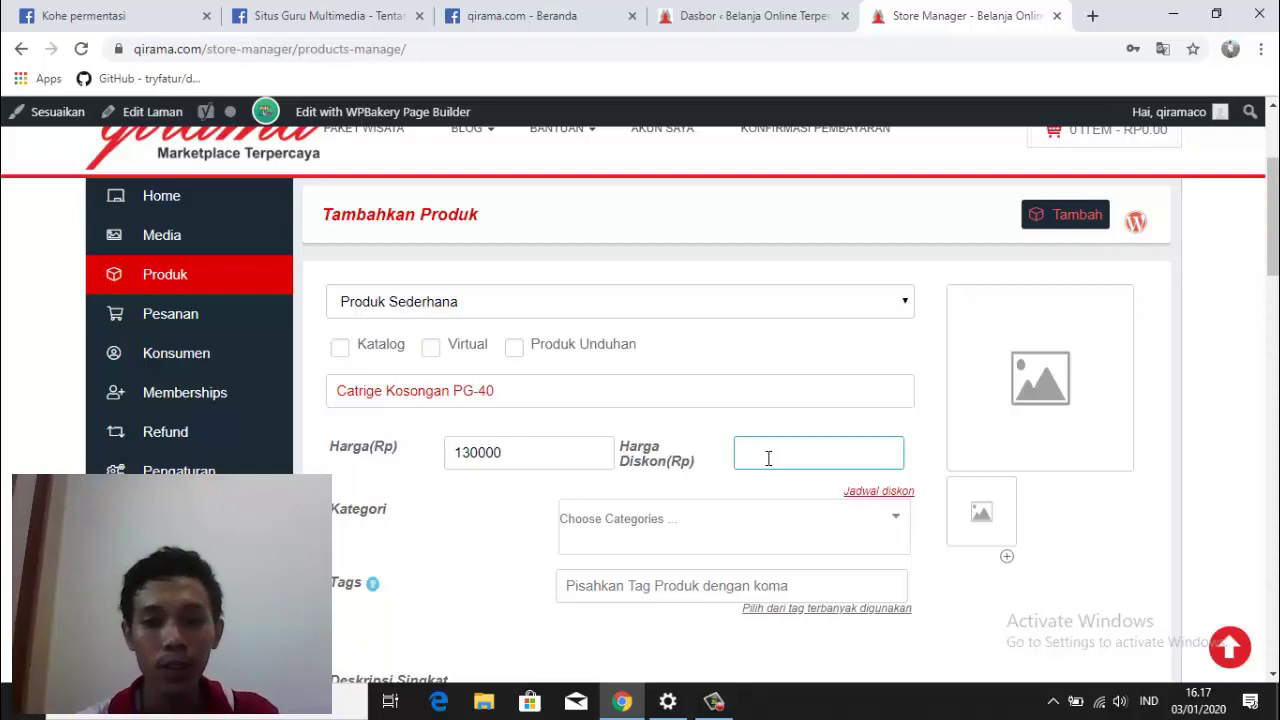
text(110000)
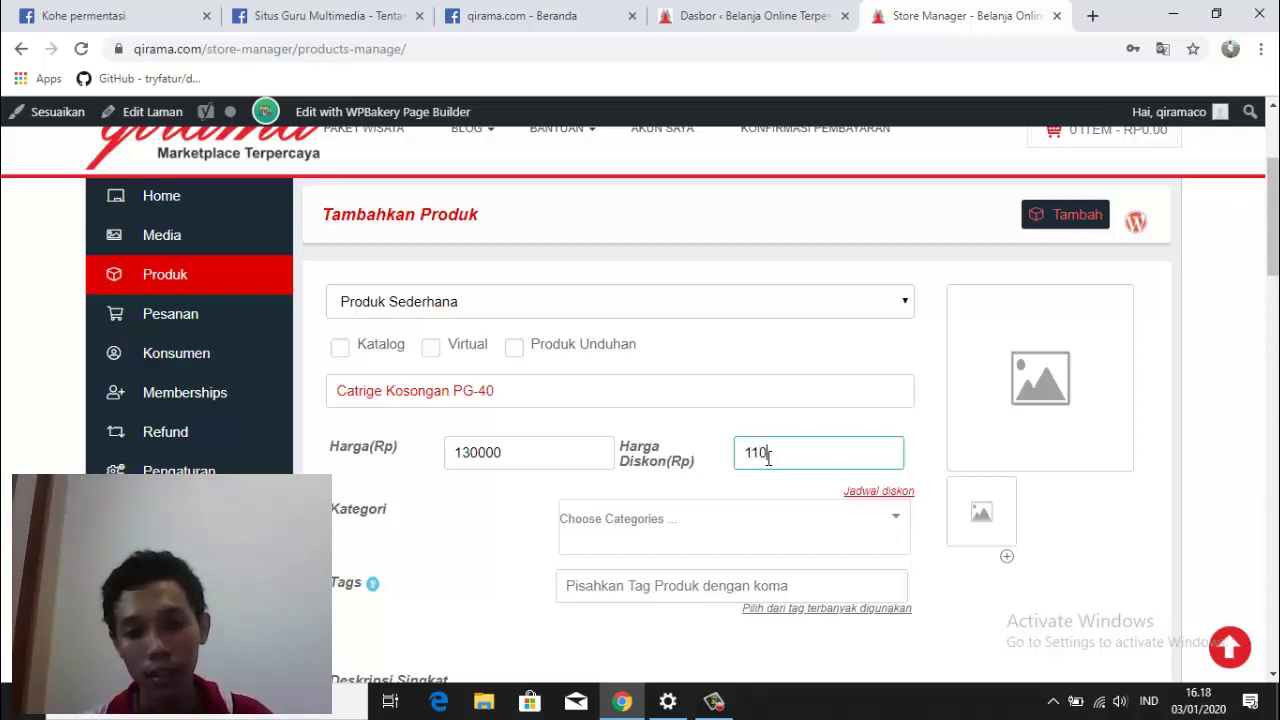
- Put the product in the Printer category
click(665, 525)
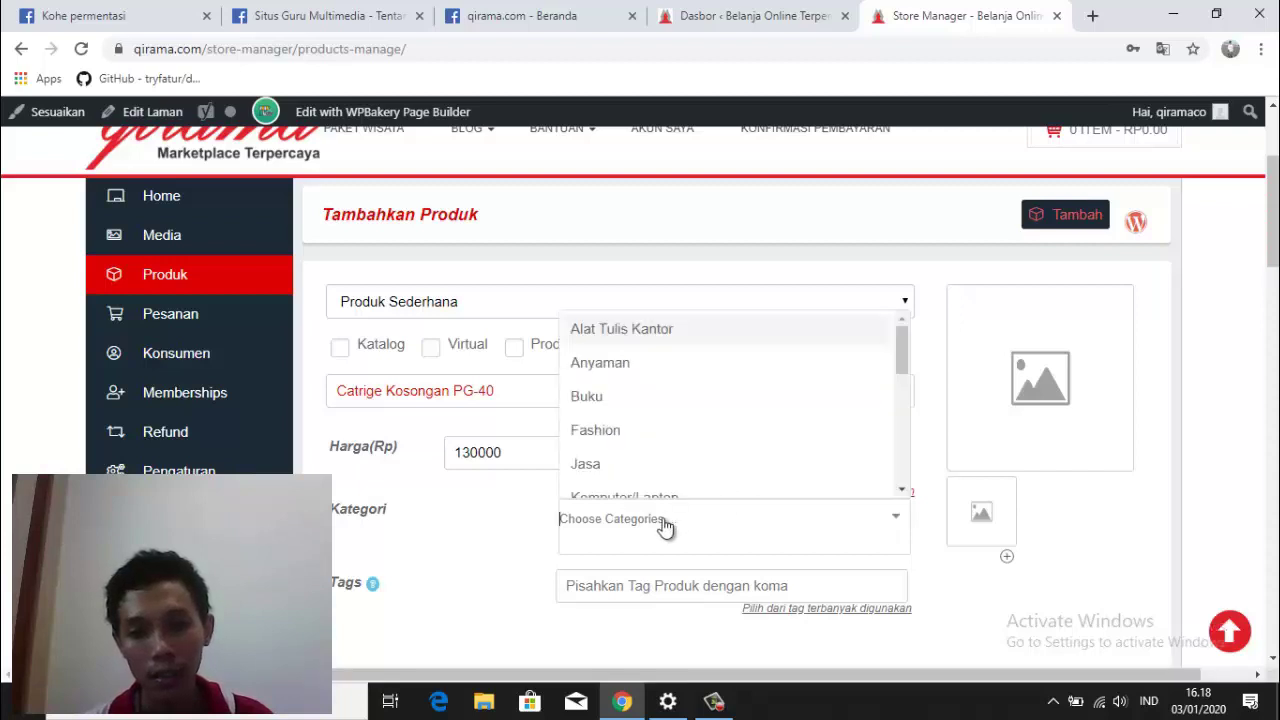
click(903, 455)
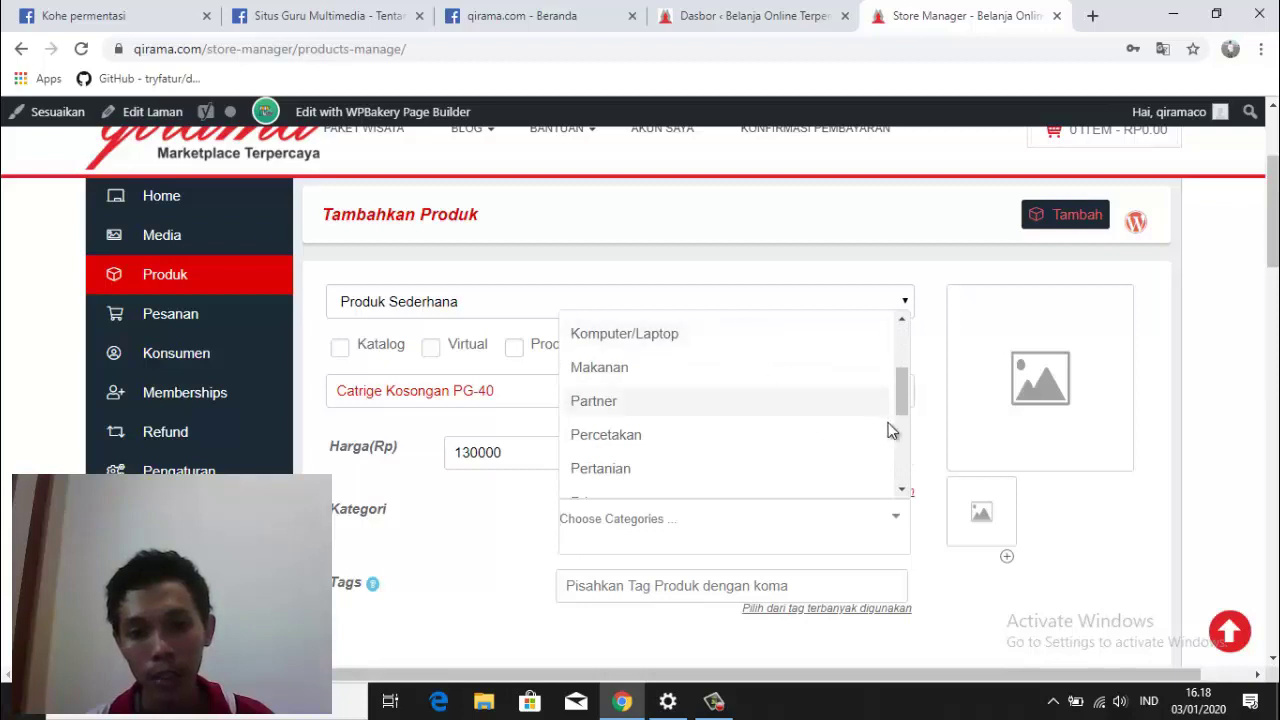
click(908, 472)
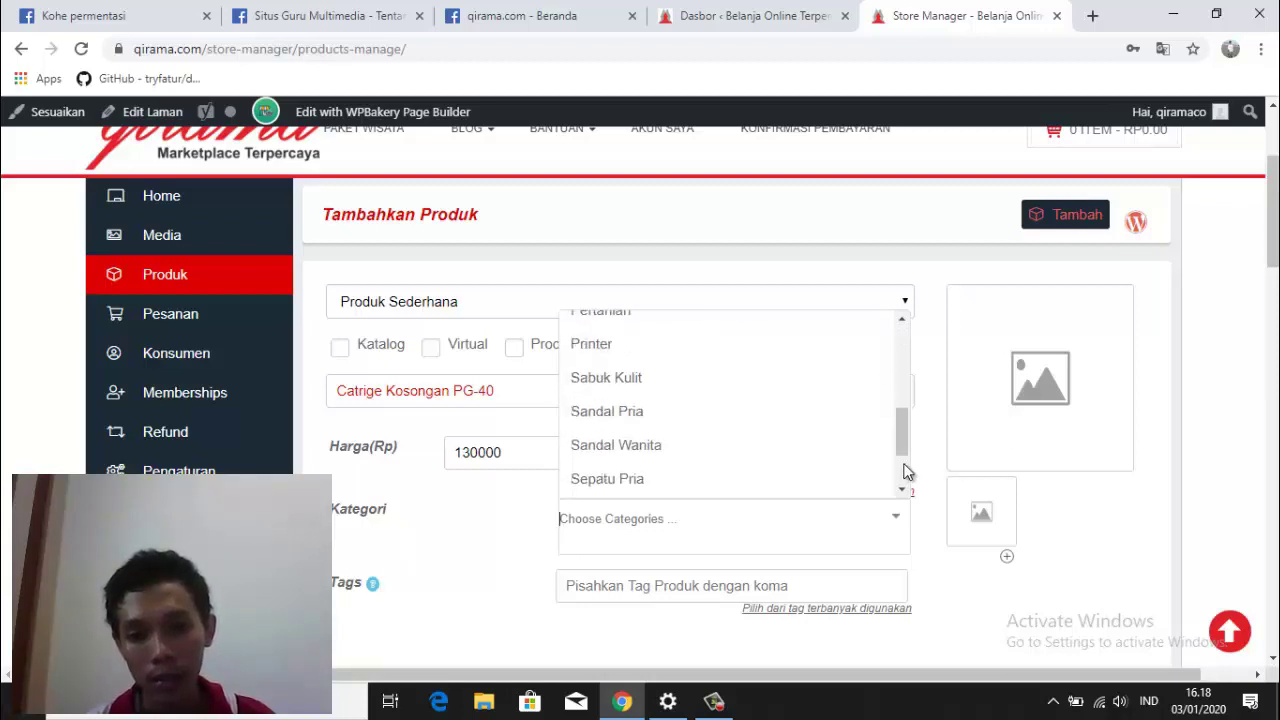
click(665, 344)
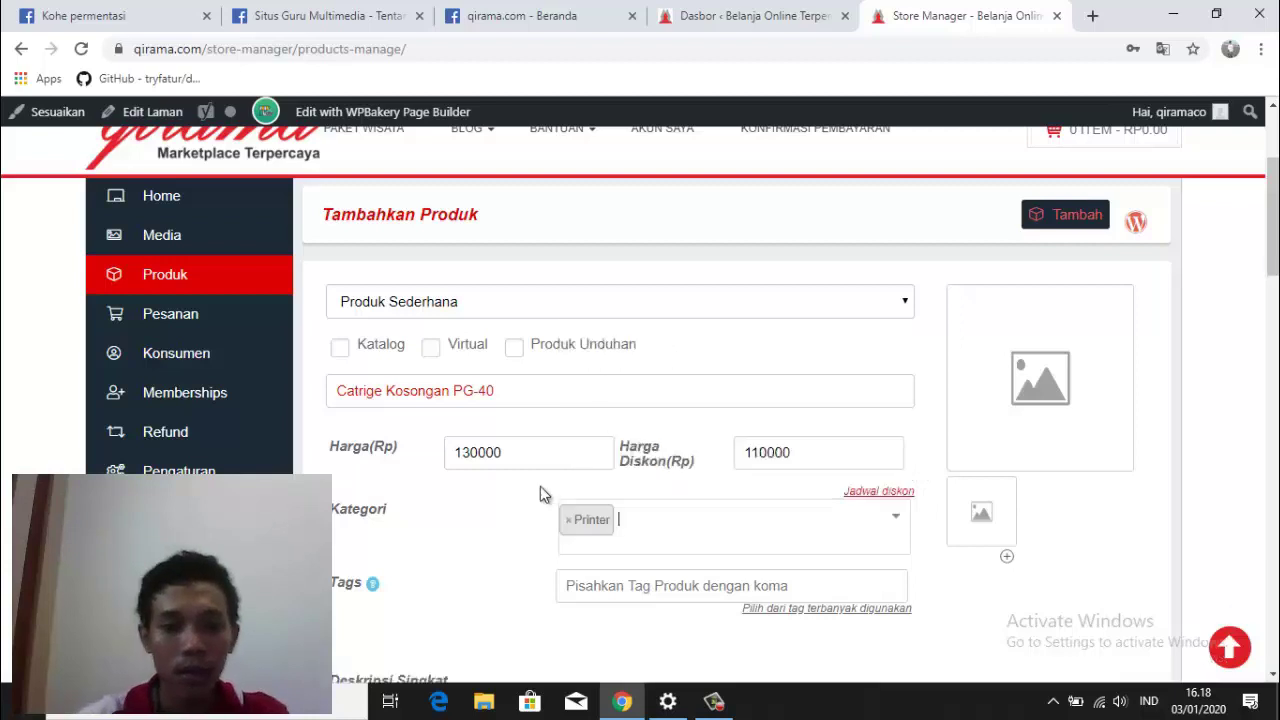
scroll(505, 546, down, 1)
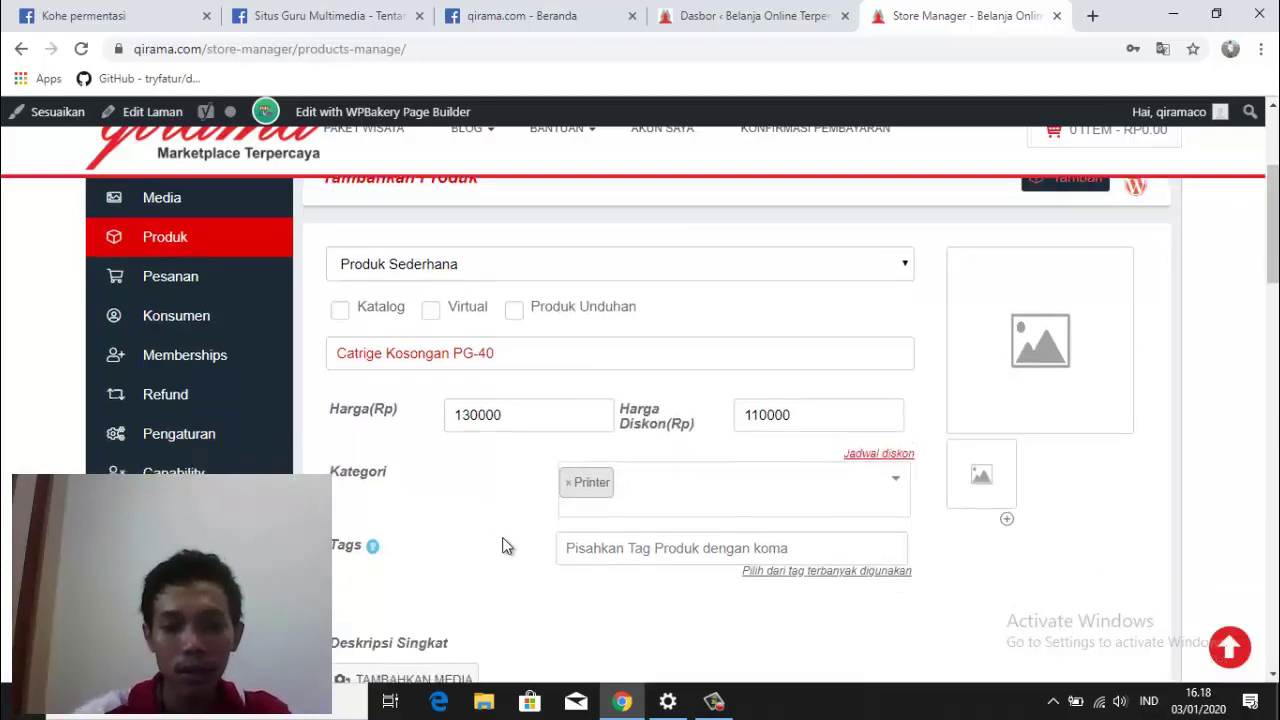
- Tag the product 'catrige printer', 'toko printer magetan' and 'catrige canon'
click(716, 555)
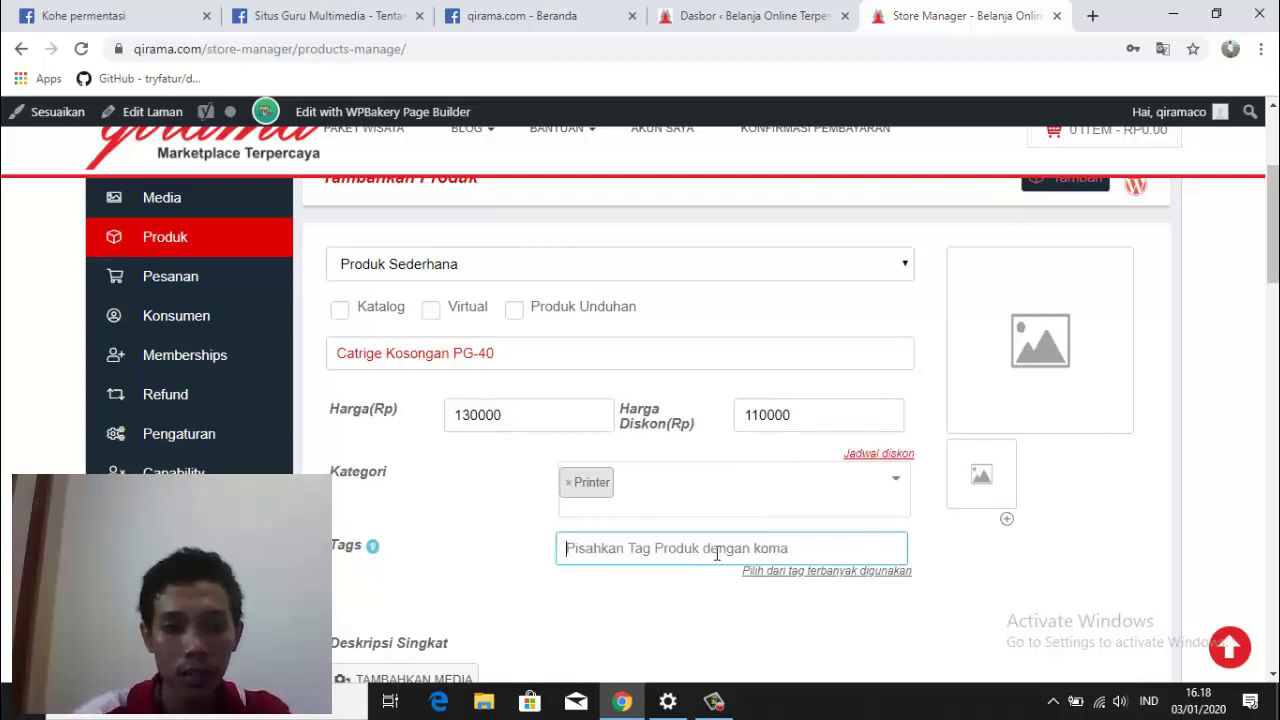
text(cat)
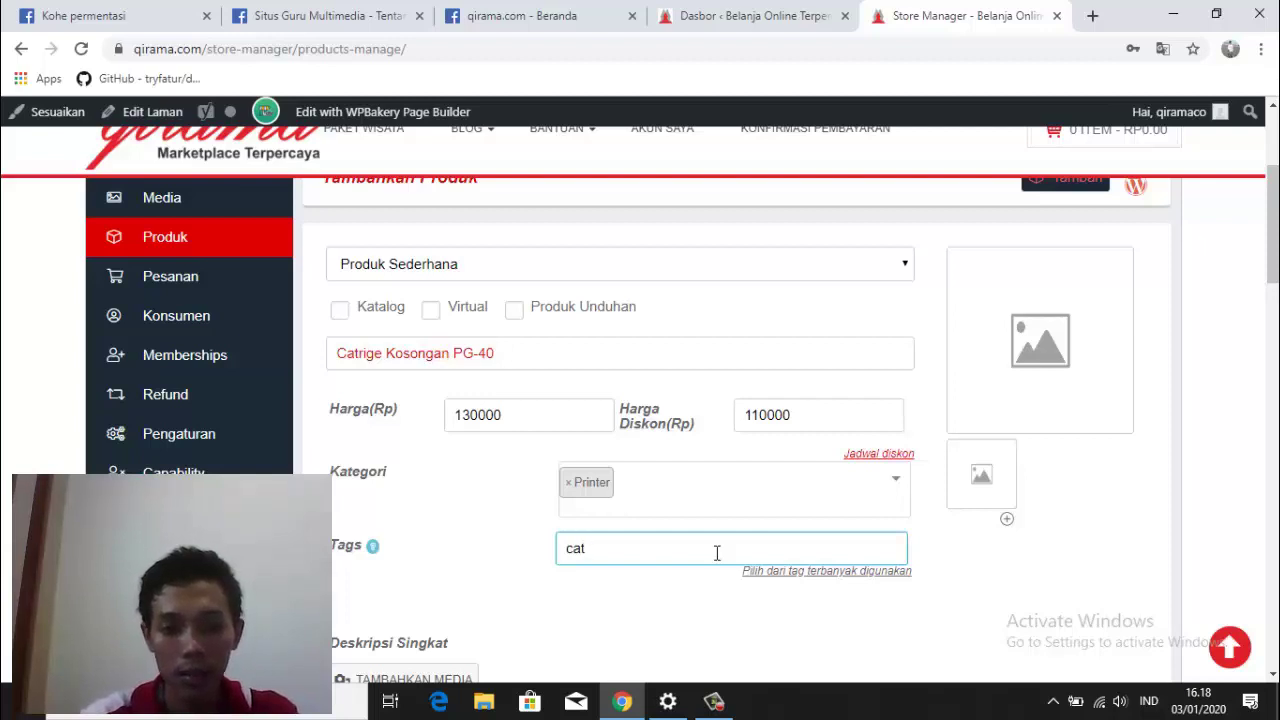
text(rige p)
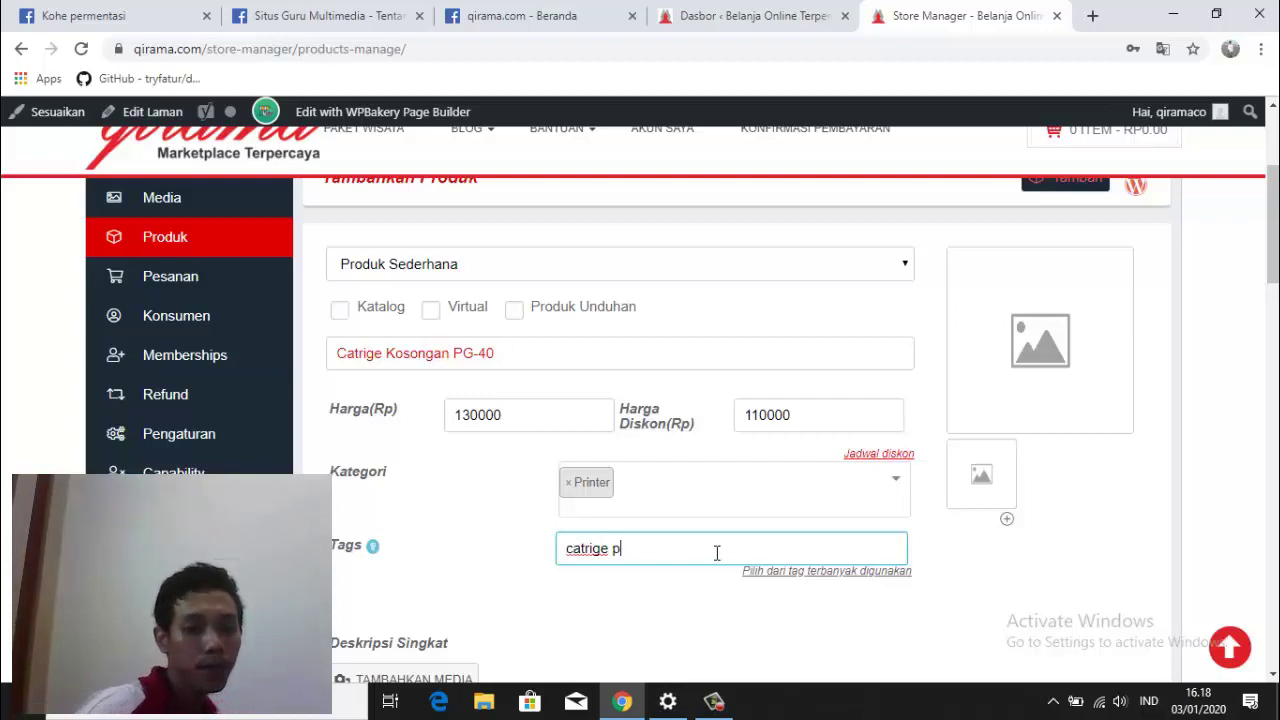
text(rinter)
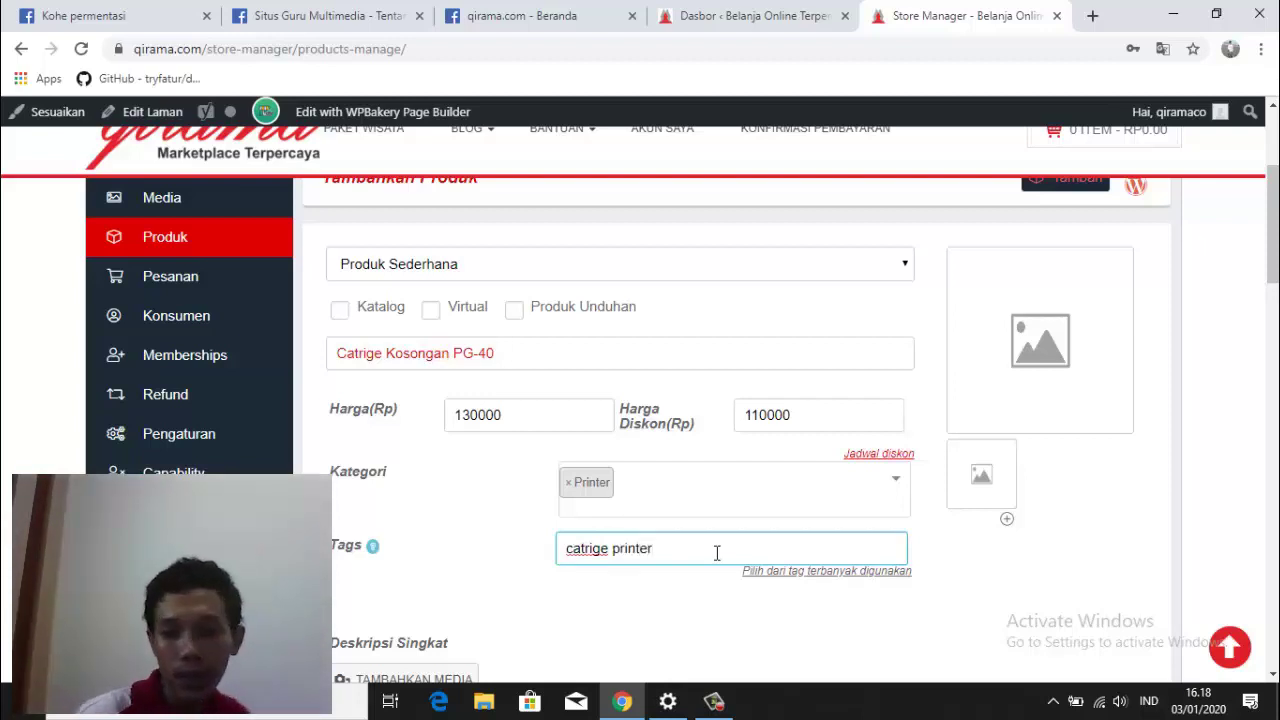
key(Return)
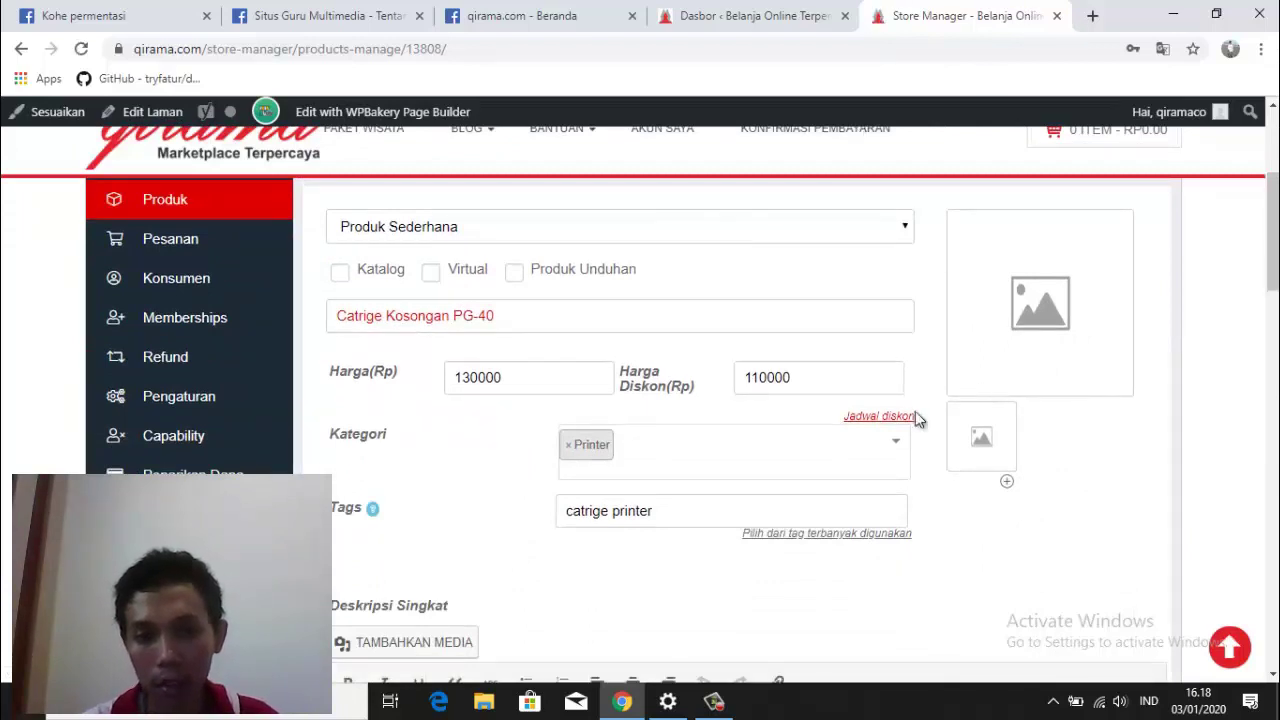
click(745, 511)
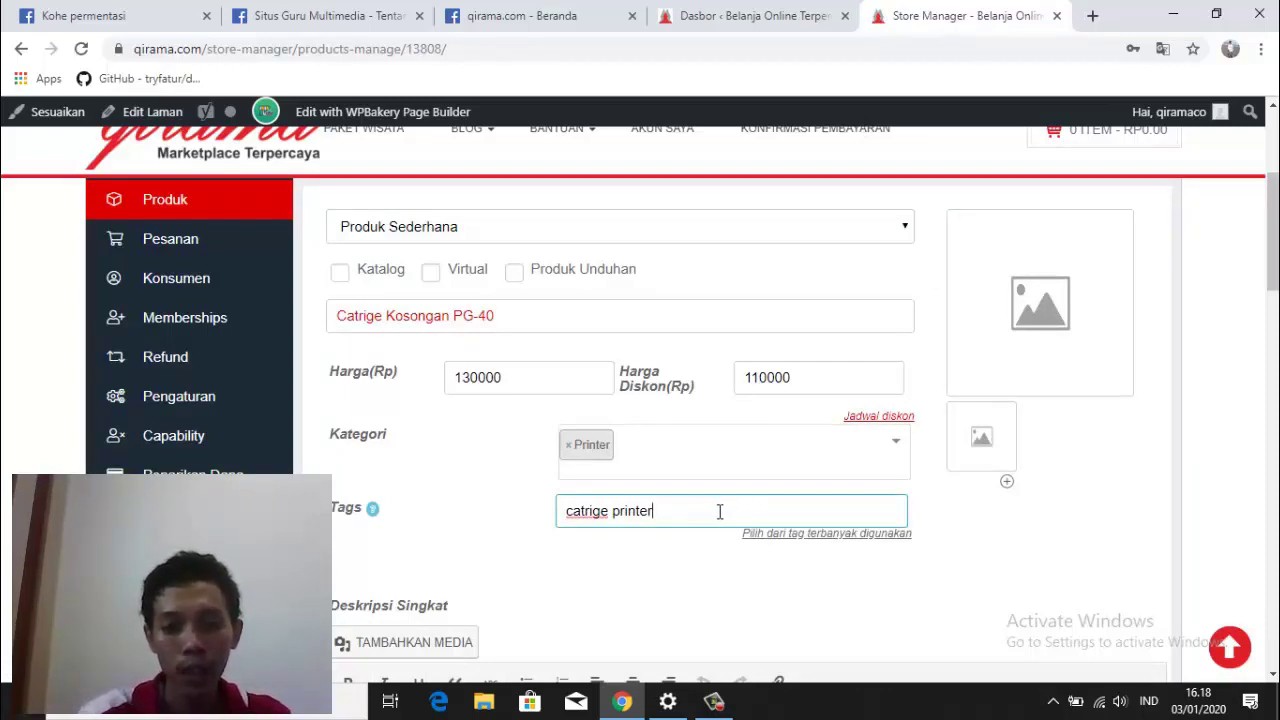
text(, prin)
key(BackSpace)
text(toko )
text(prin)
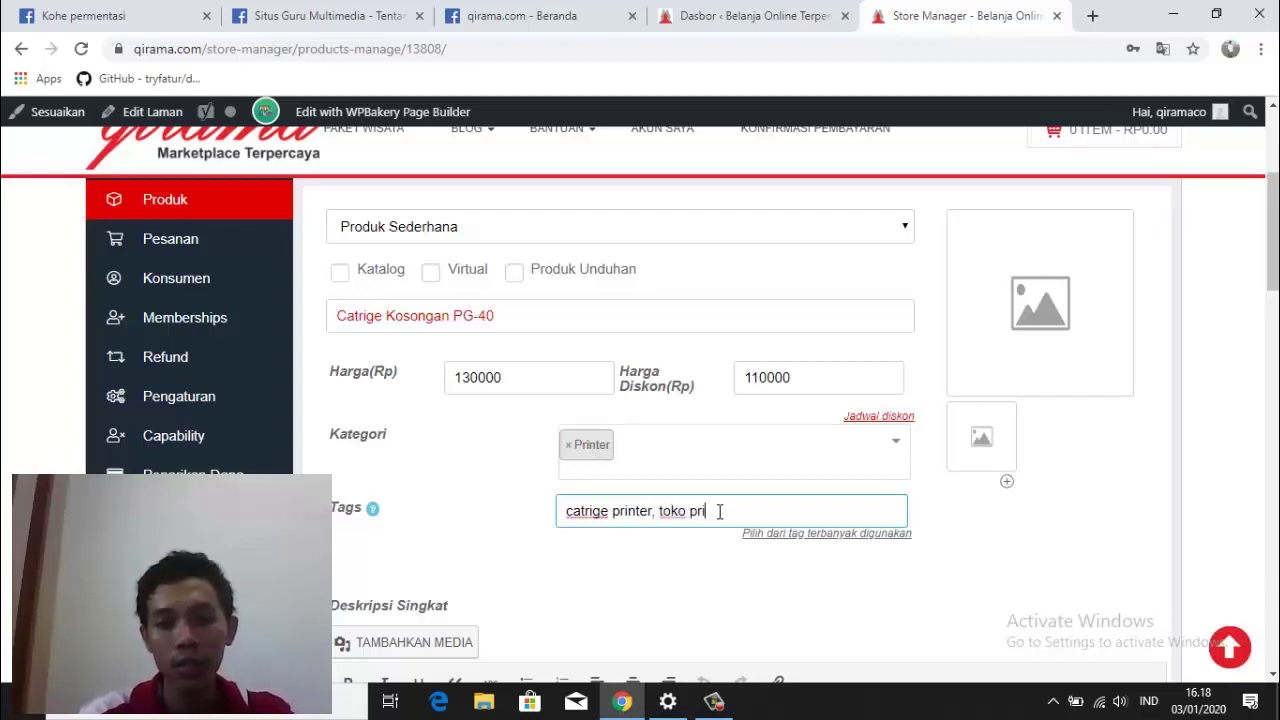
text(ter mag)
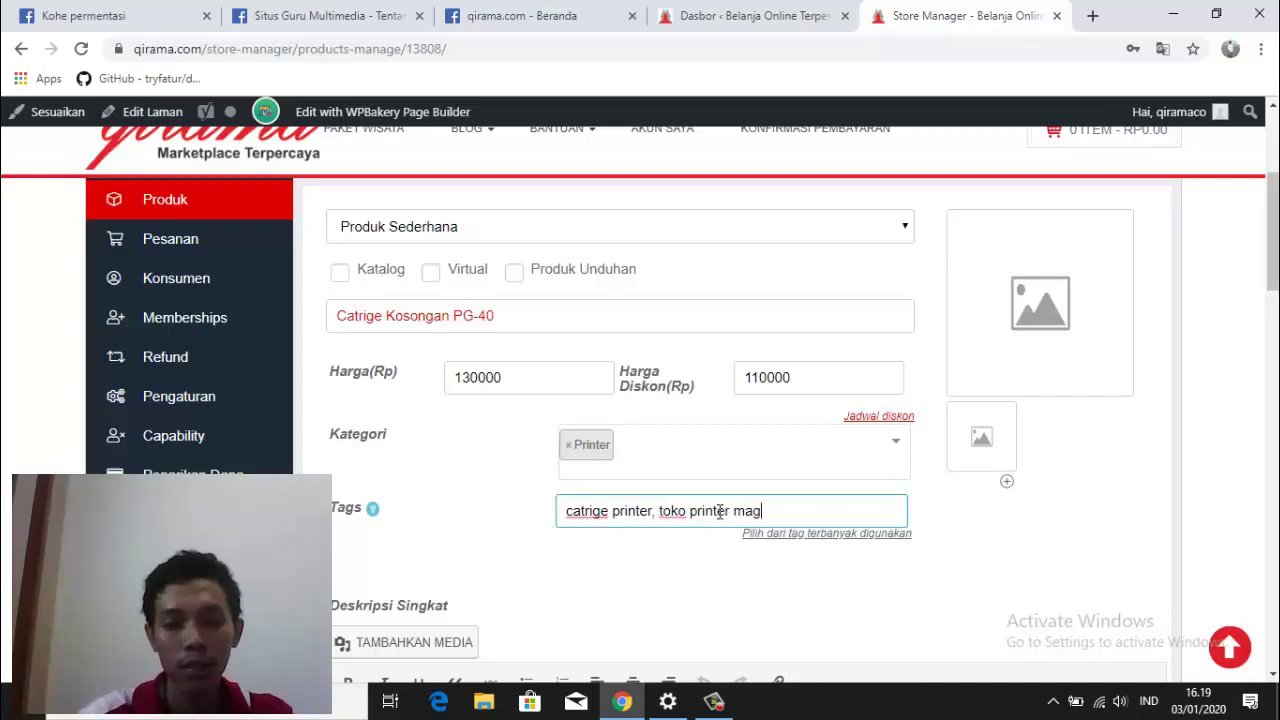
text(etan, toko)
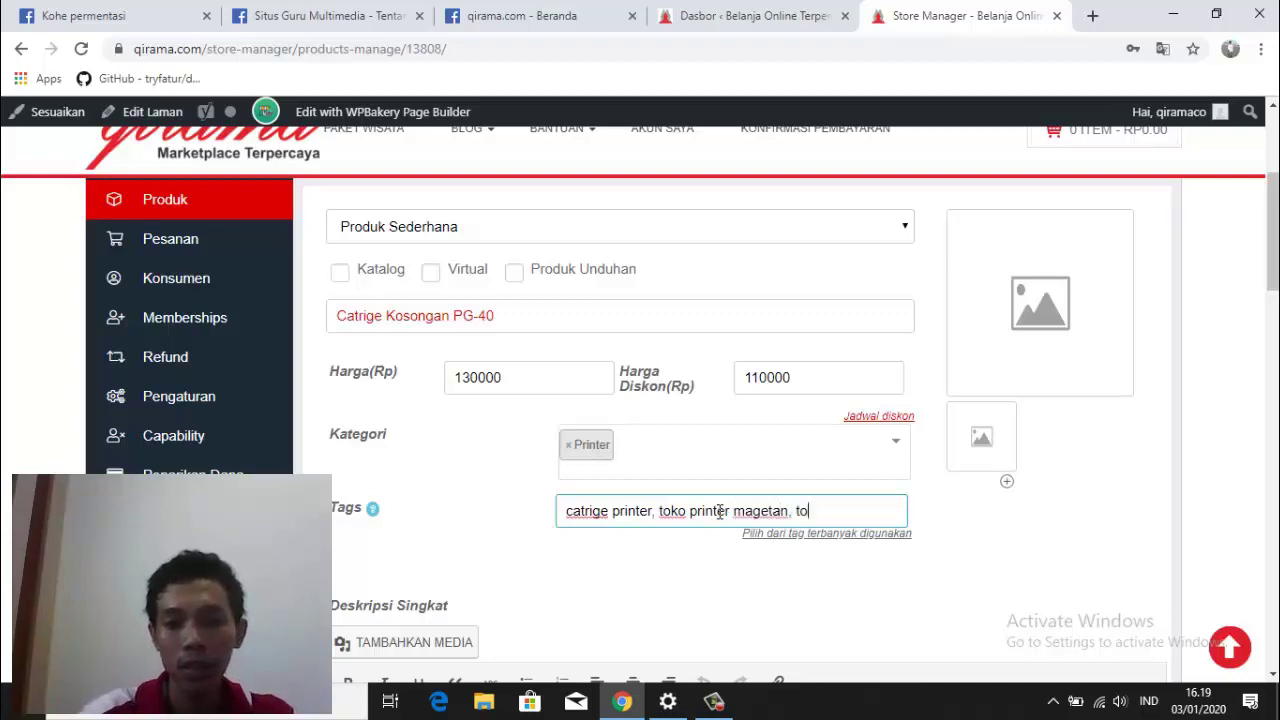
key(BackSpace)
key(BackSpace)
key(BackSpace)
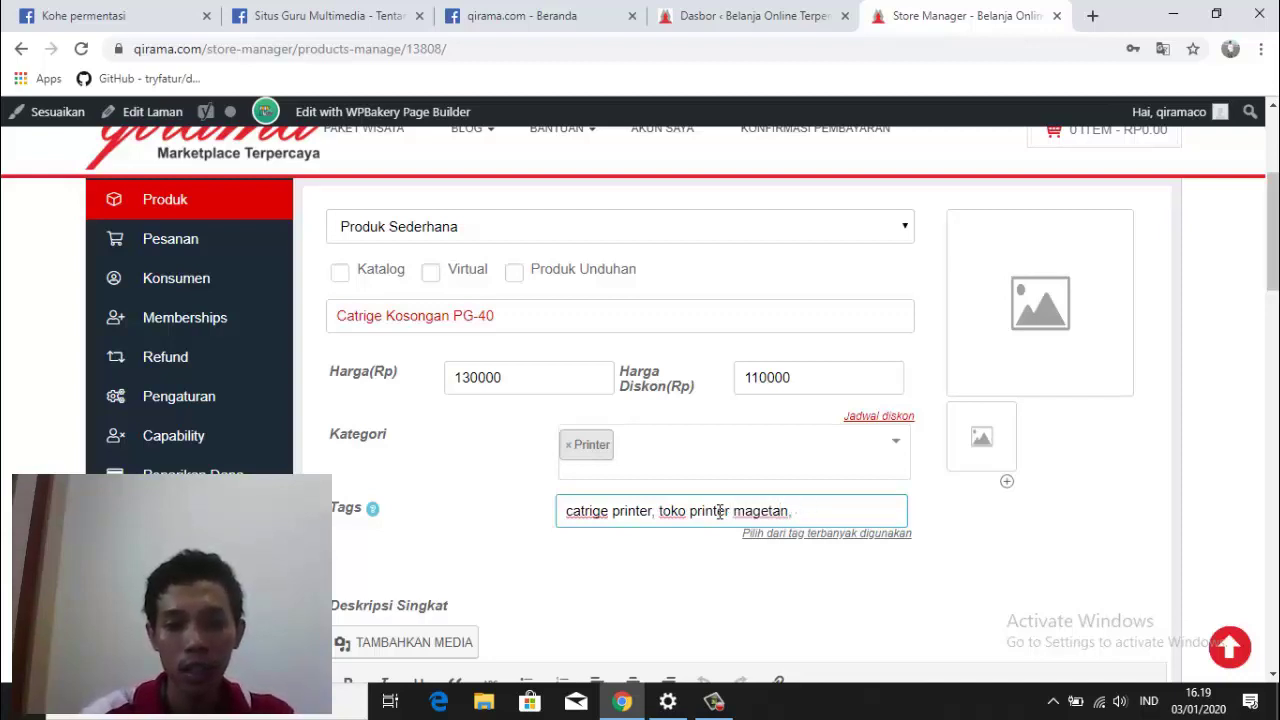
text(catrige canon)
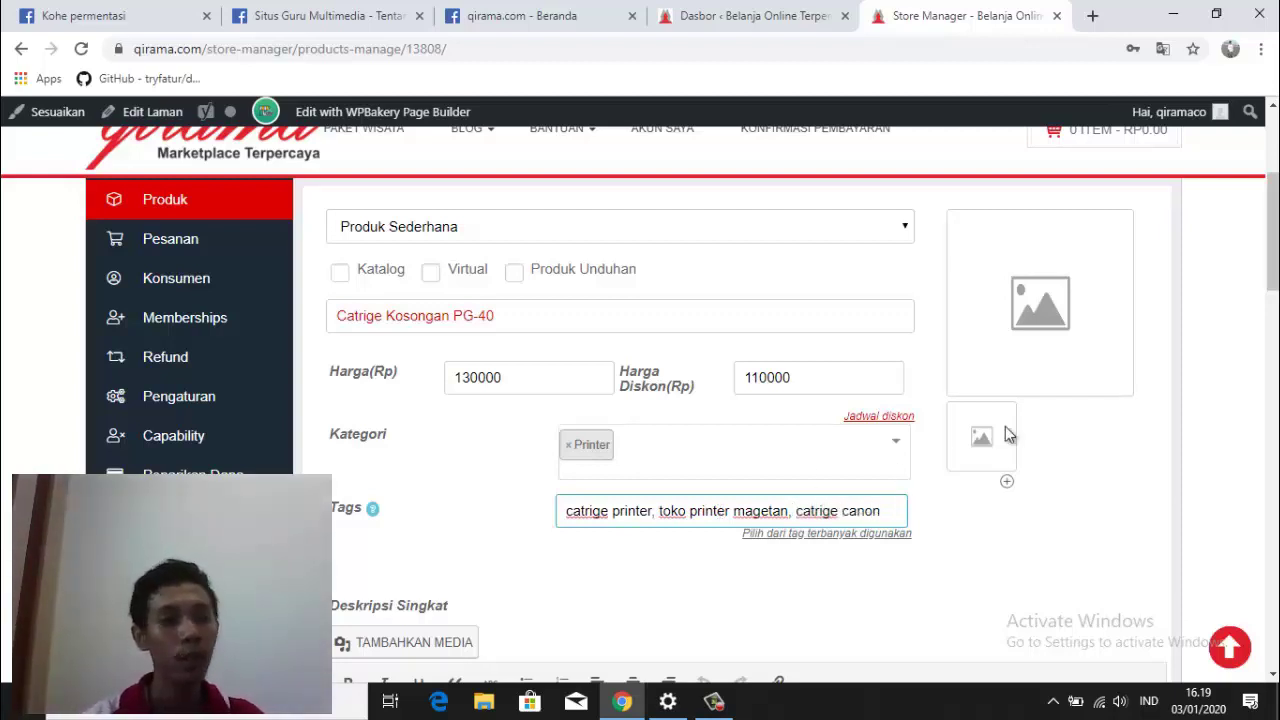
- From the product image uploader, select three WhatsApp Image photos in the Downloads folder
click(1051, 307)
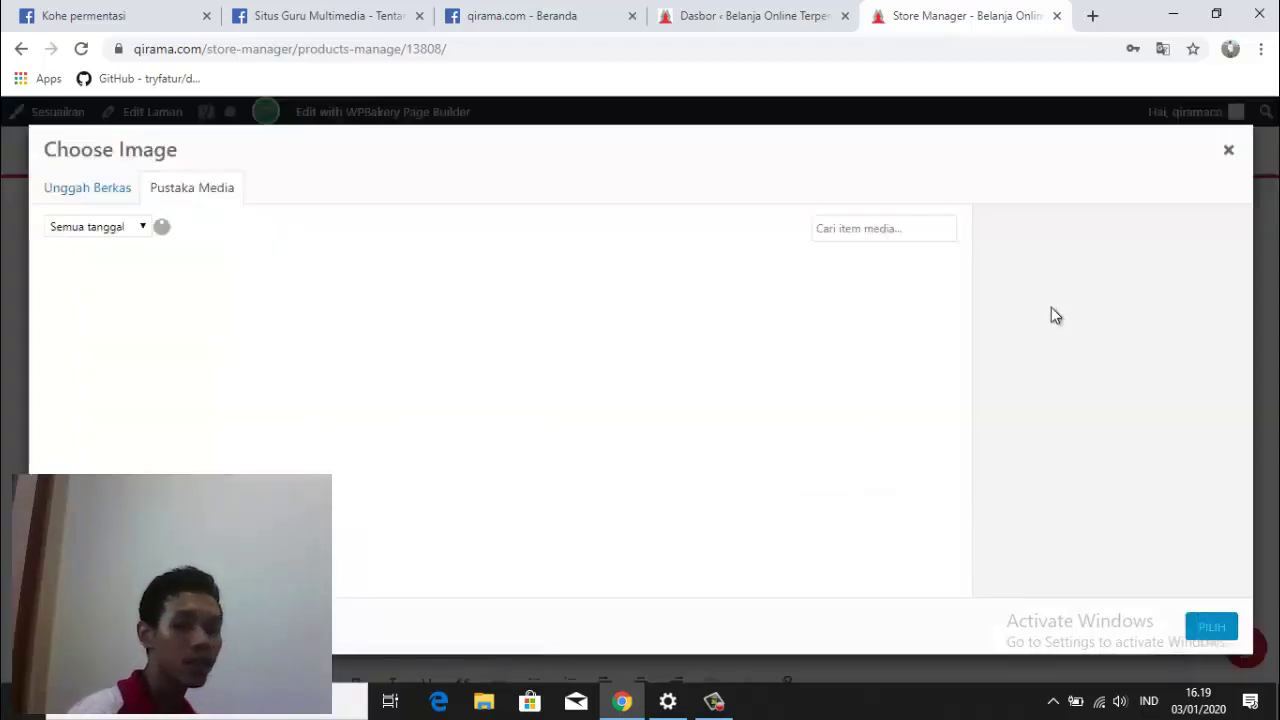
click(89, 204)
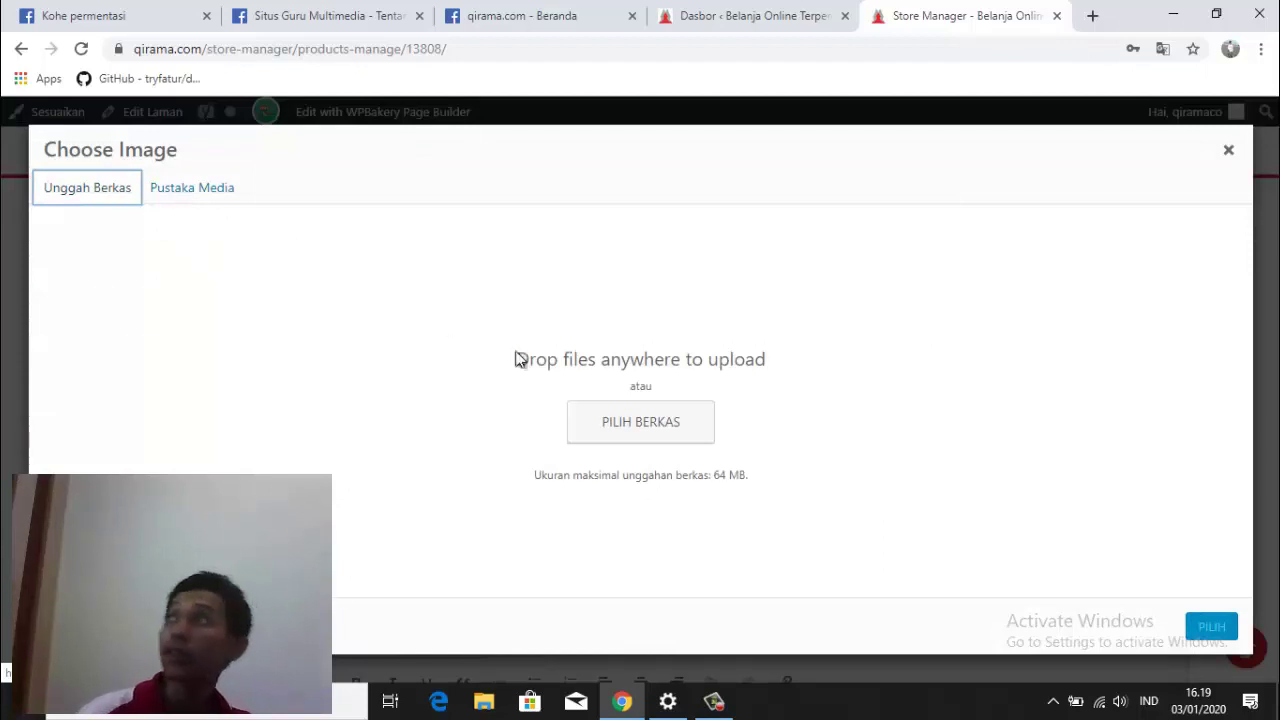
click(660, 448)
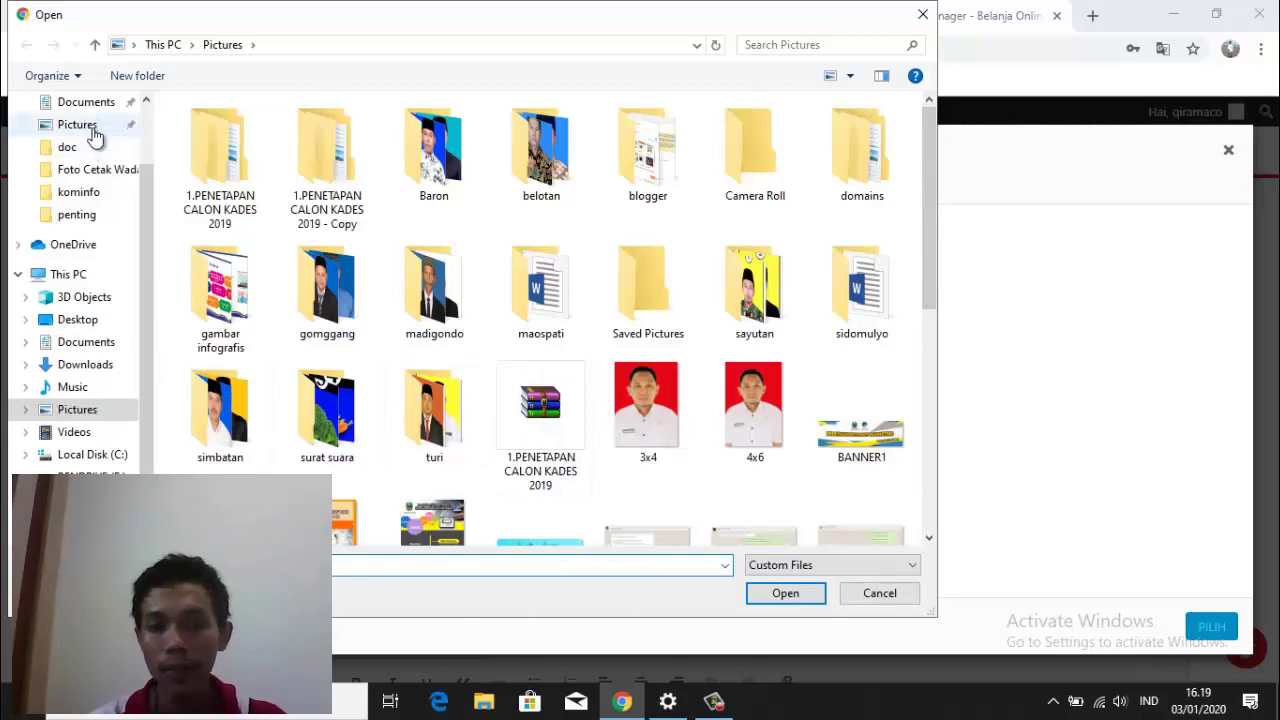
click(107, 366)
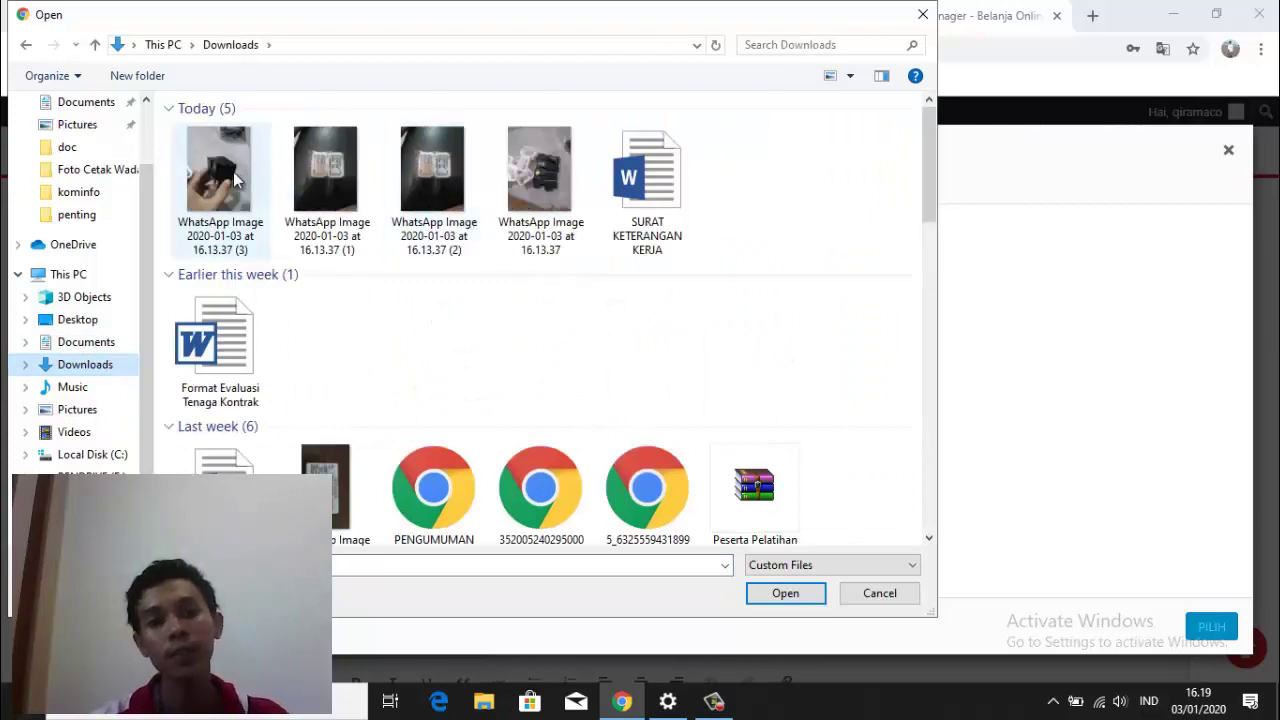
click(220, 178)
ctrl+click(318, 196)
ctrl+click(545, 205)
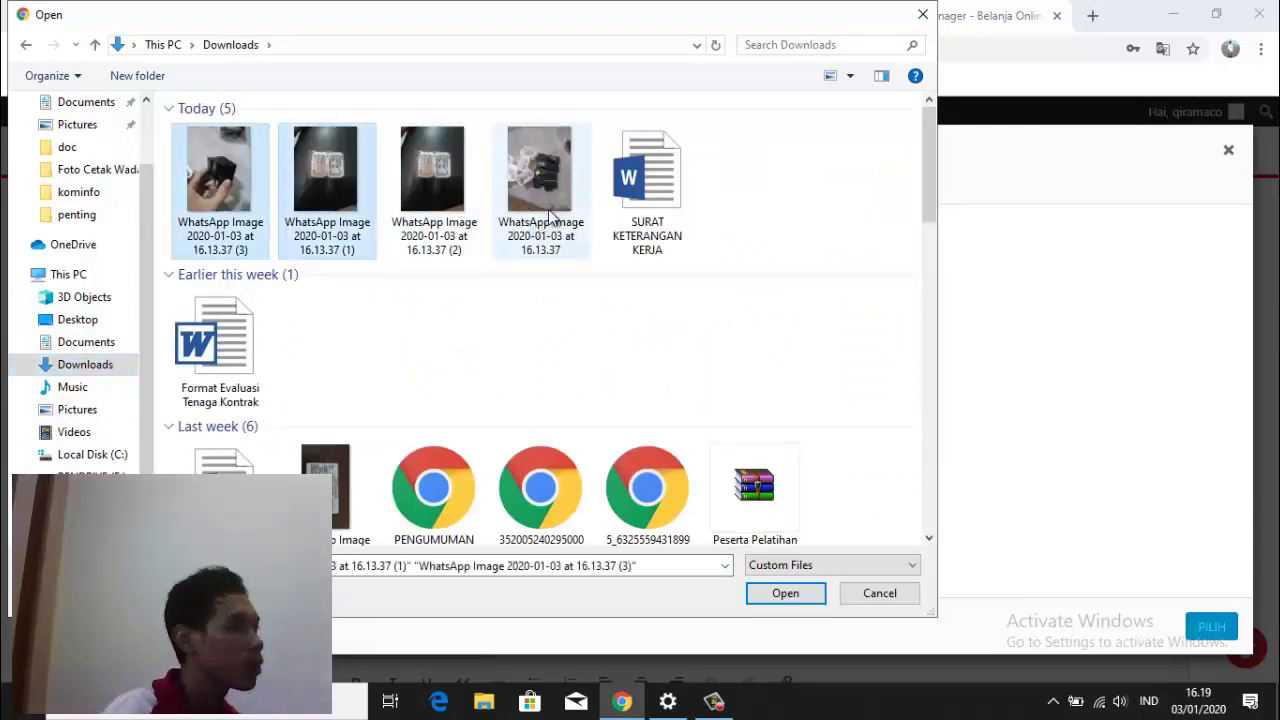
- Upload the photos and set the packaged cartridge photo as the main product image
click(785, 598)
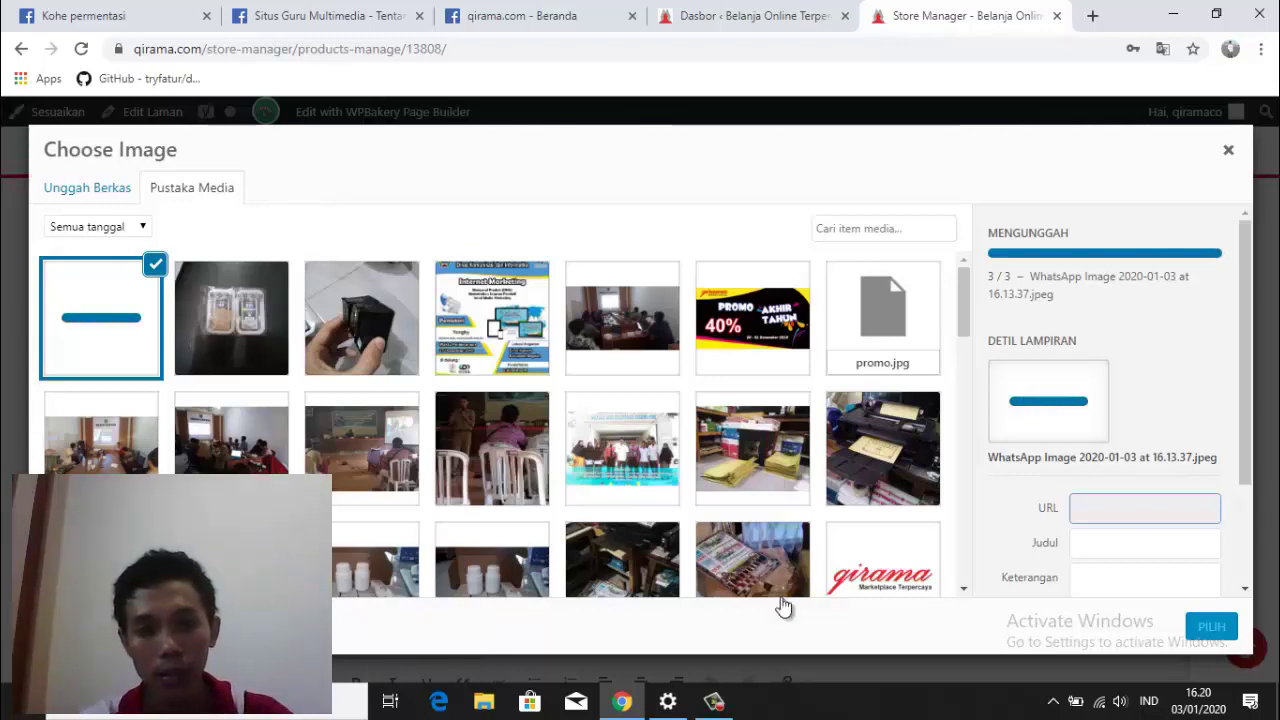
click(268, 326)
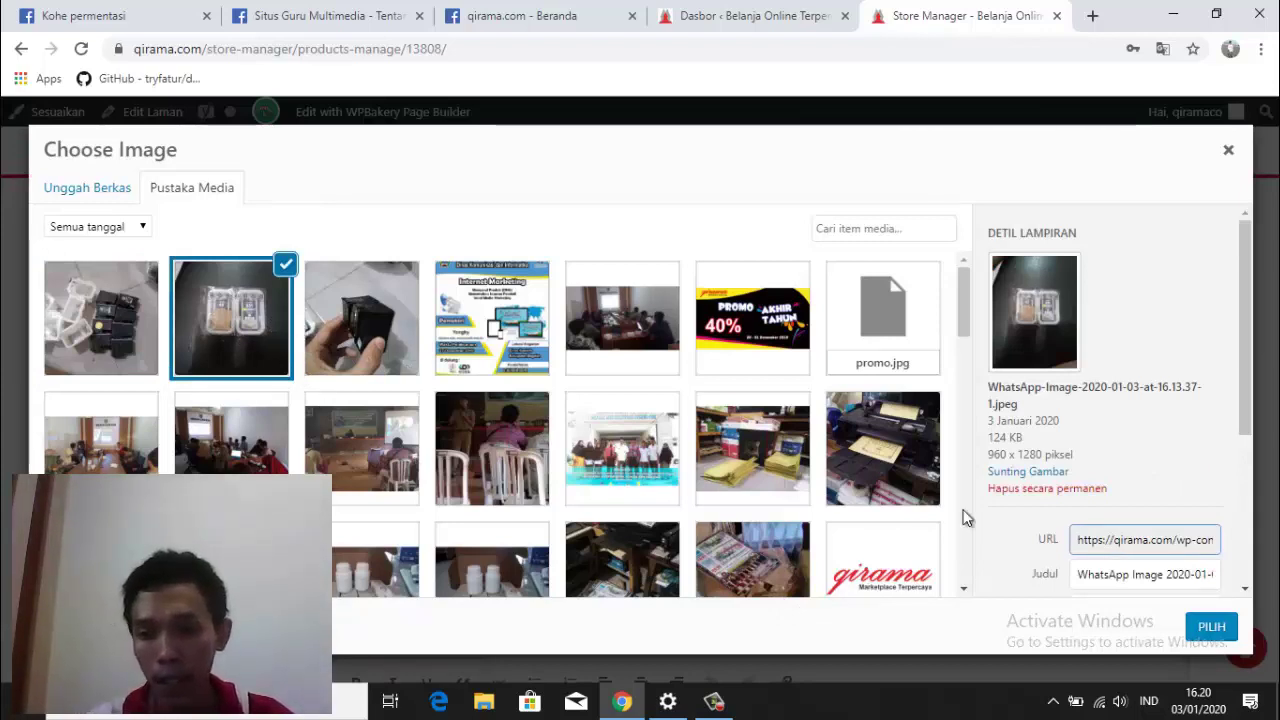
click(1212, 628)
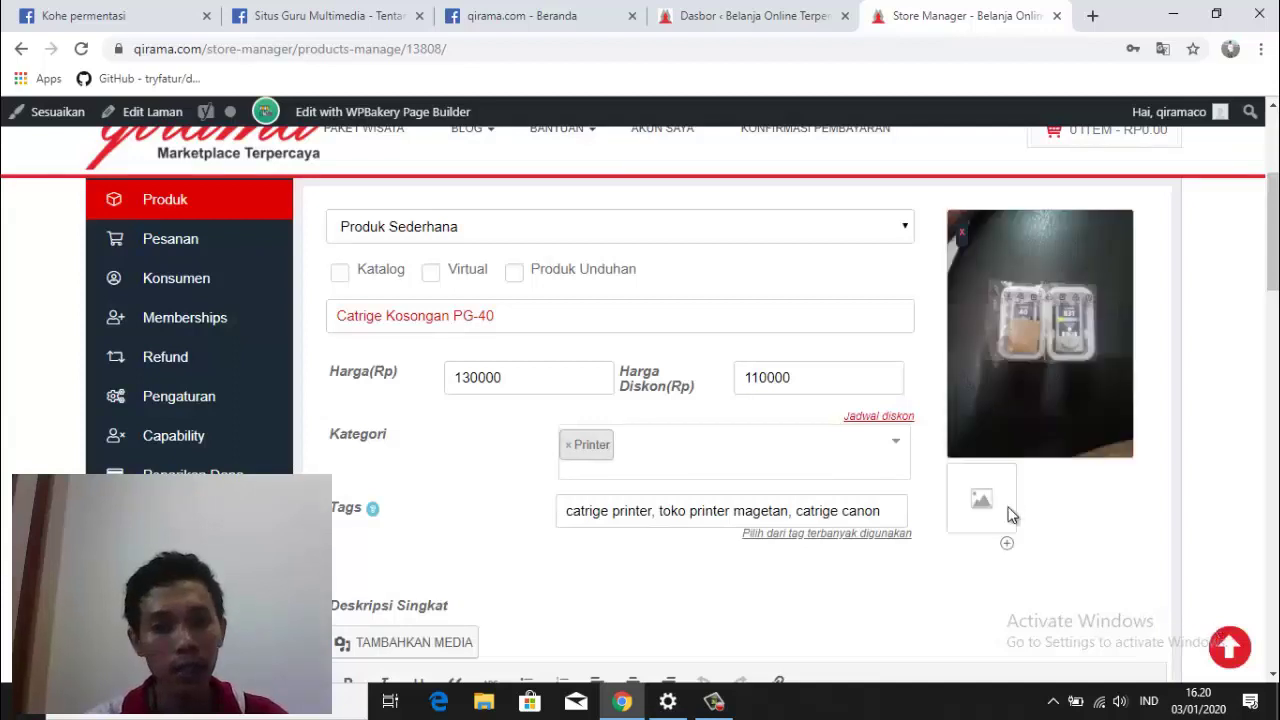
- Add the loose cartridges photo and the hand-held cartridge photo to the product gallery
click(1006, 543)
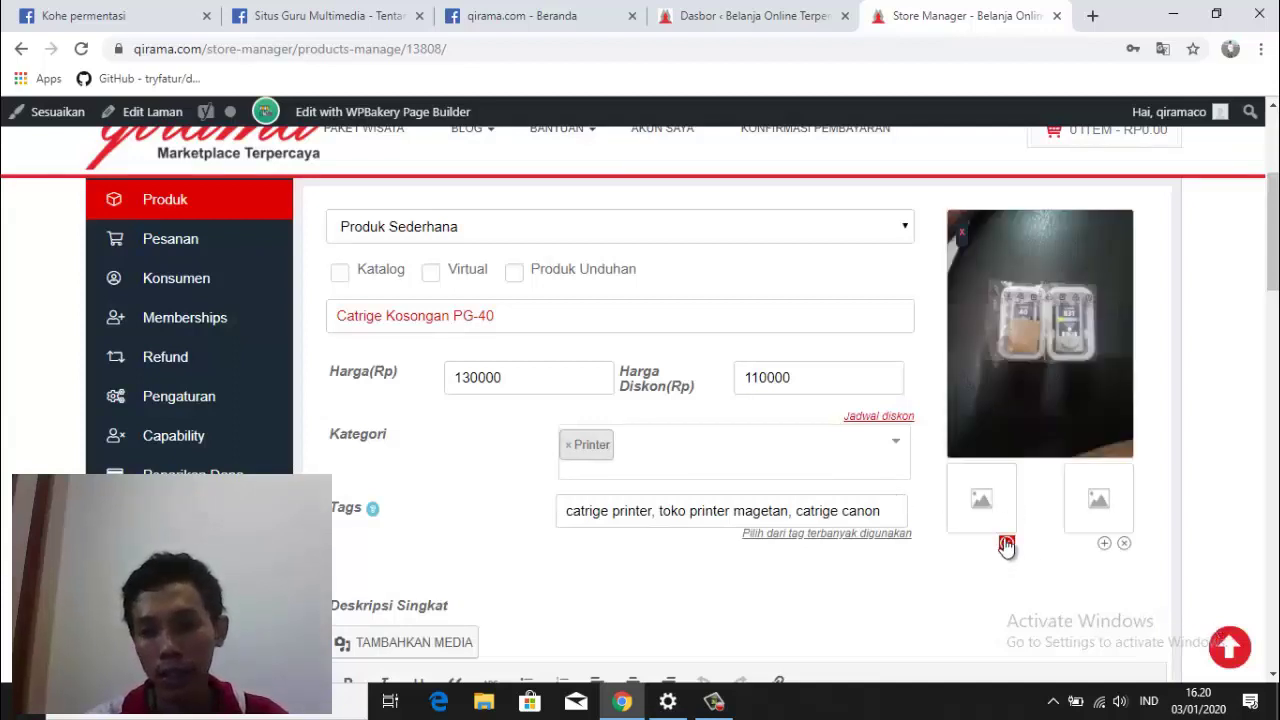
click(998, 515)
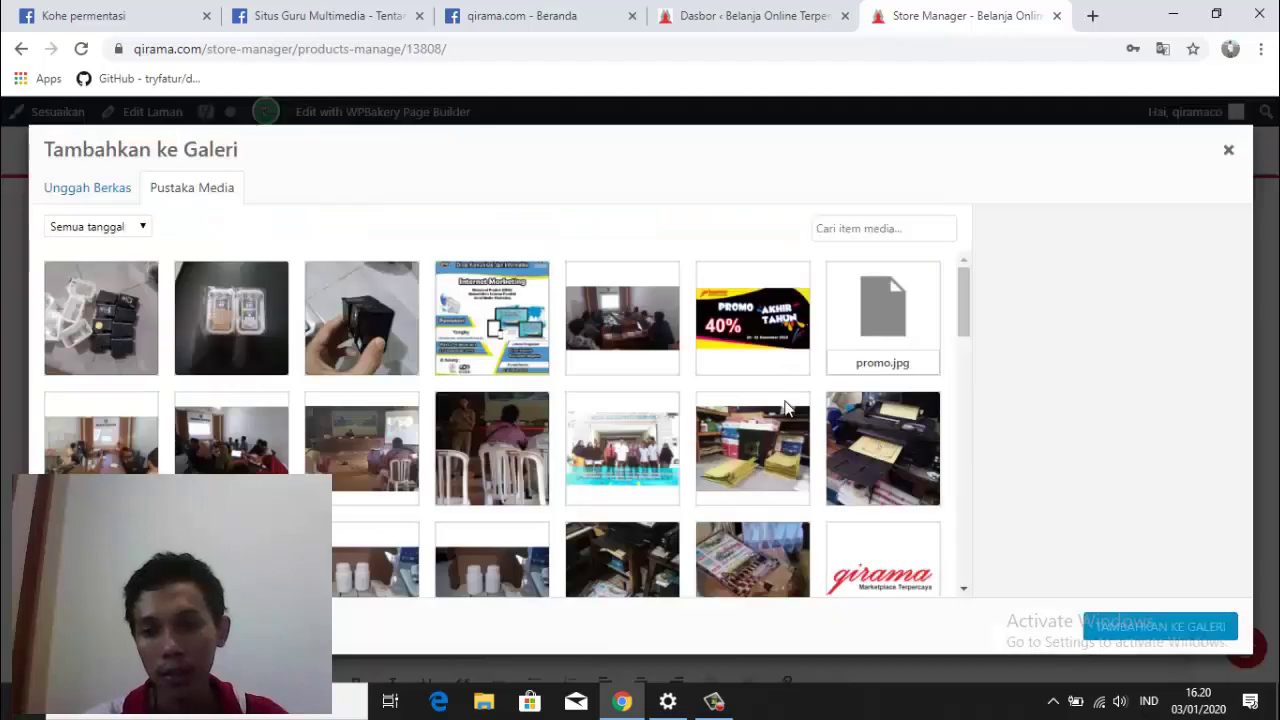
click(98, 332)
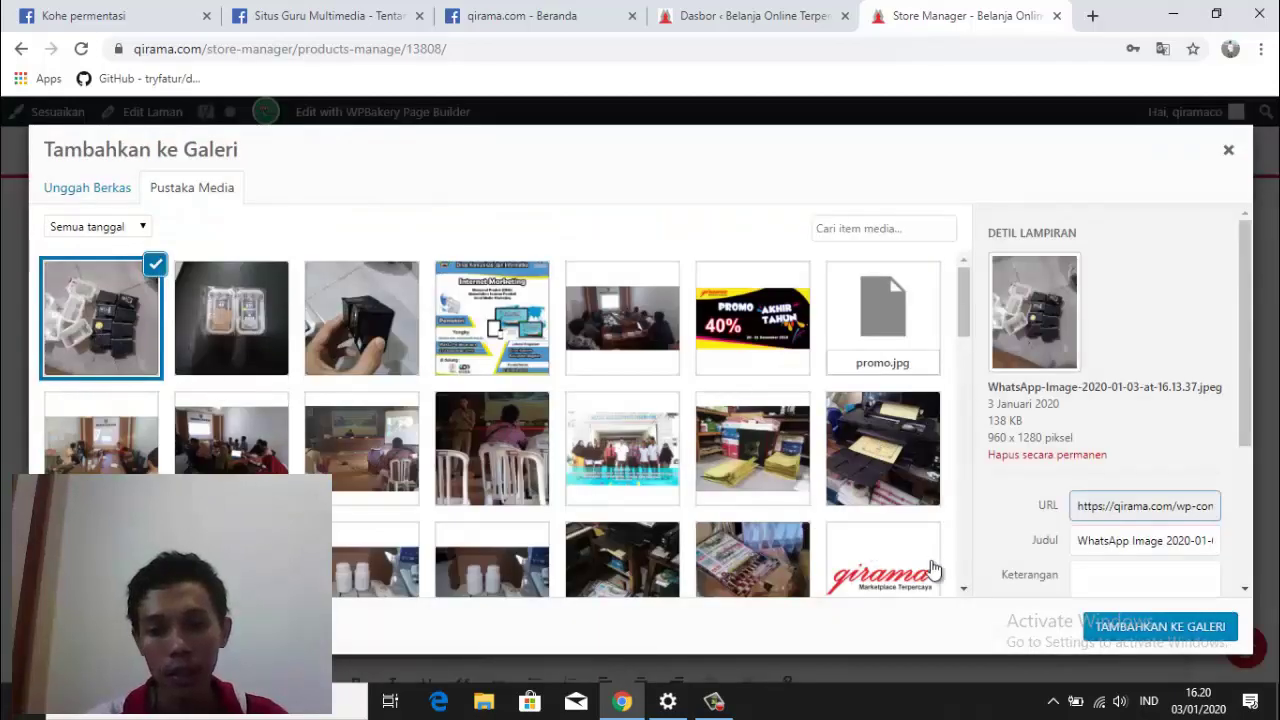
click(1148, 627)
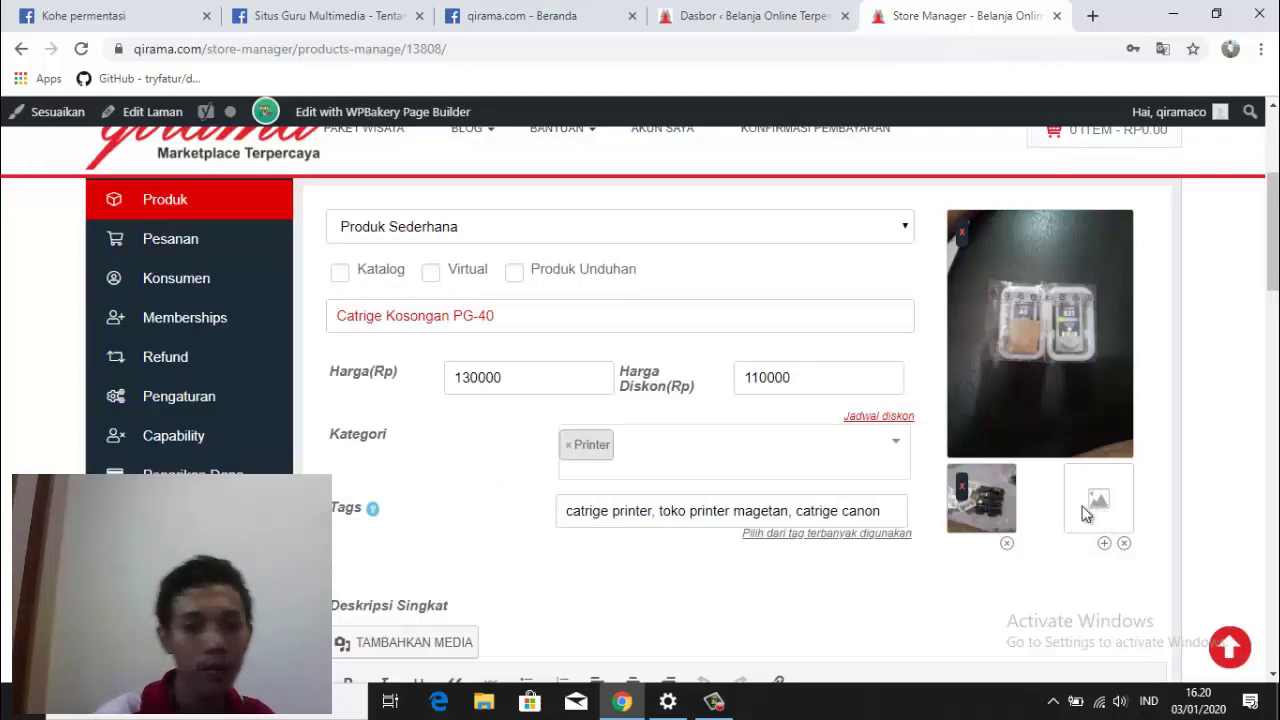
click(1099, 503)
click(345, 343)
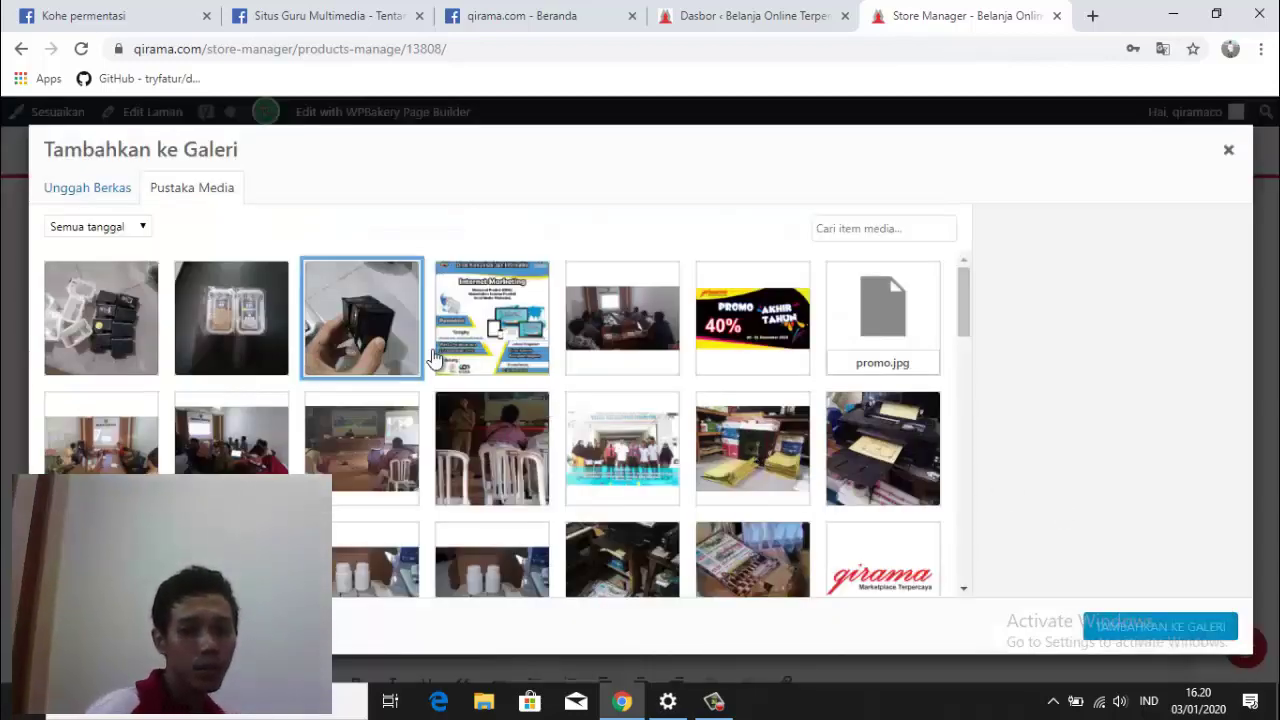
click(1142, 628)
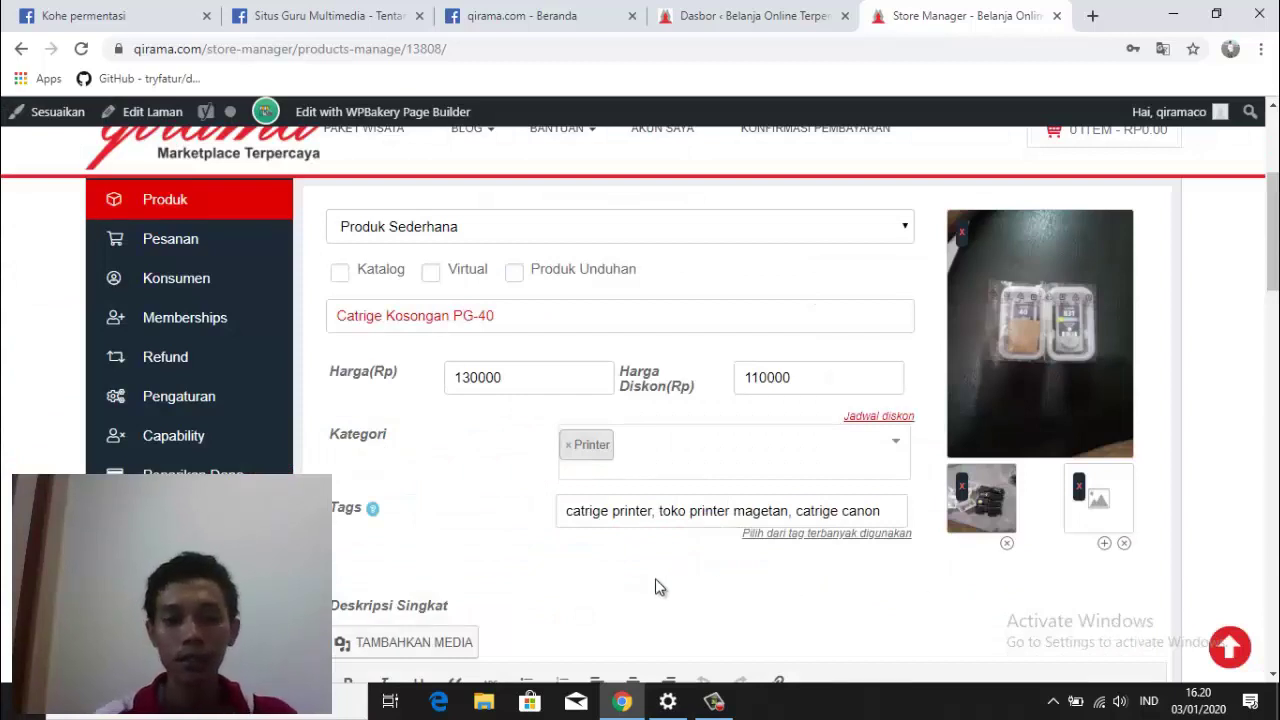
scroll(640, 589, down, 3)
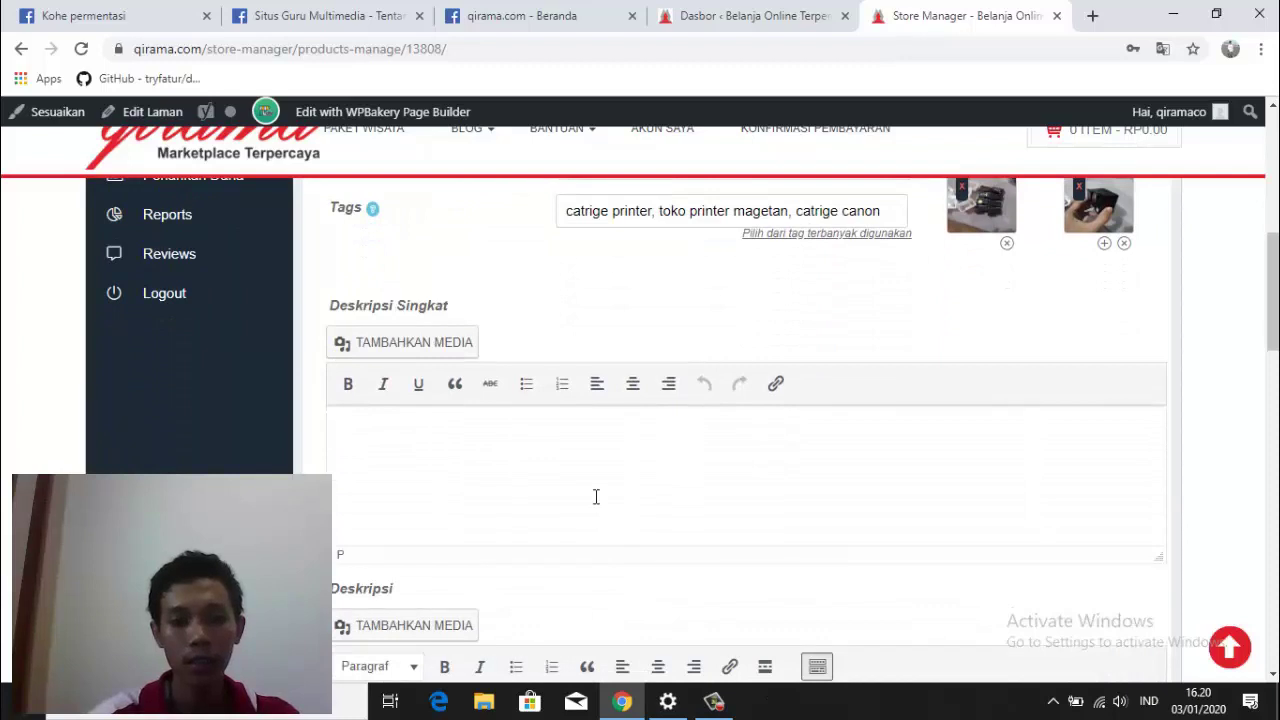
- Write 'Catrigge Printer canon Jual Pg- 40 Kosongan', the seller's address, and 'Catrige Canon Kosongan belum pernah di Refill'
text(Catr)
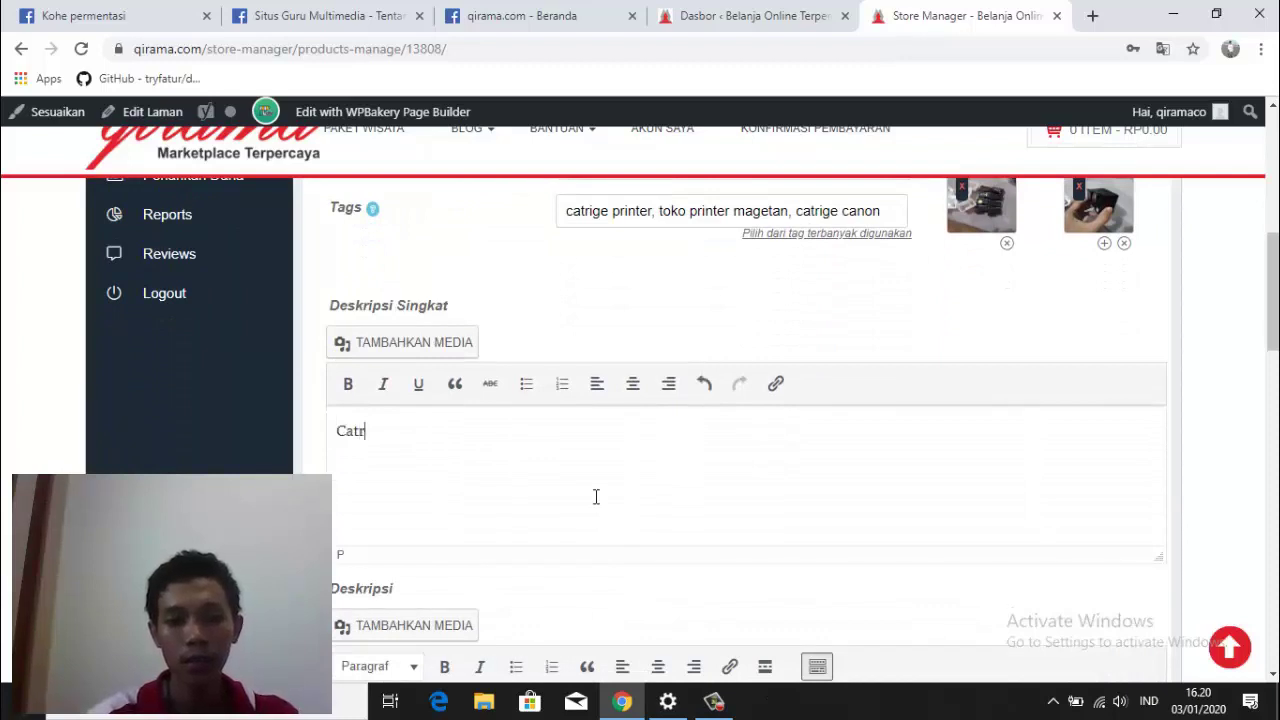
text(i)
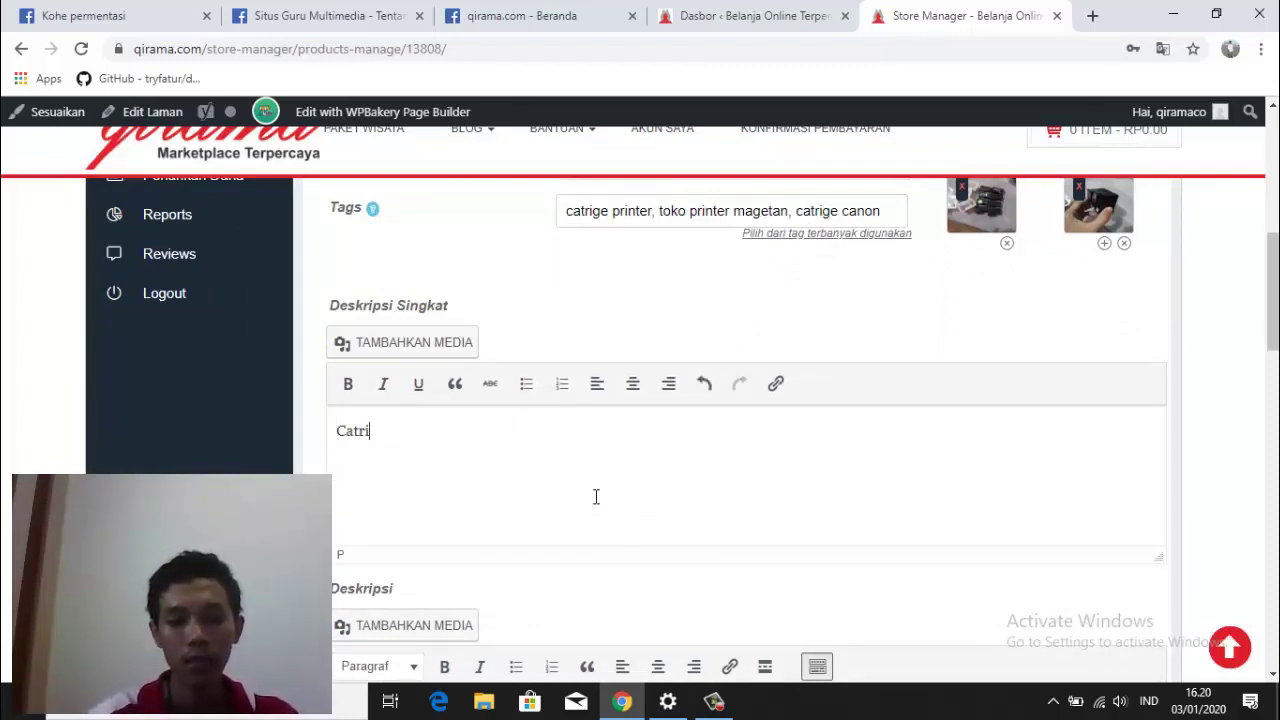
text(gge P)
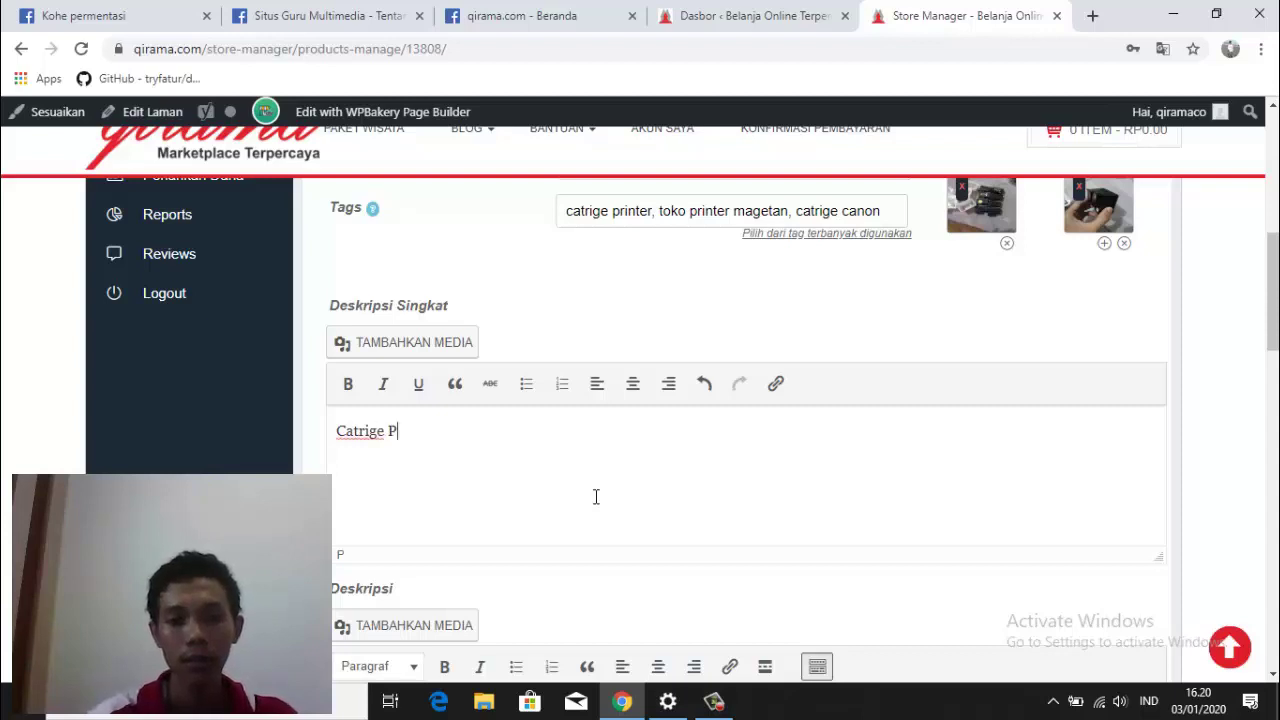
text(rinter canon)
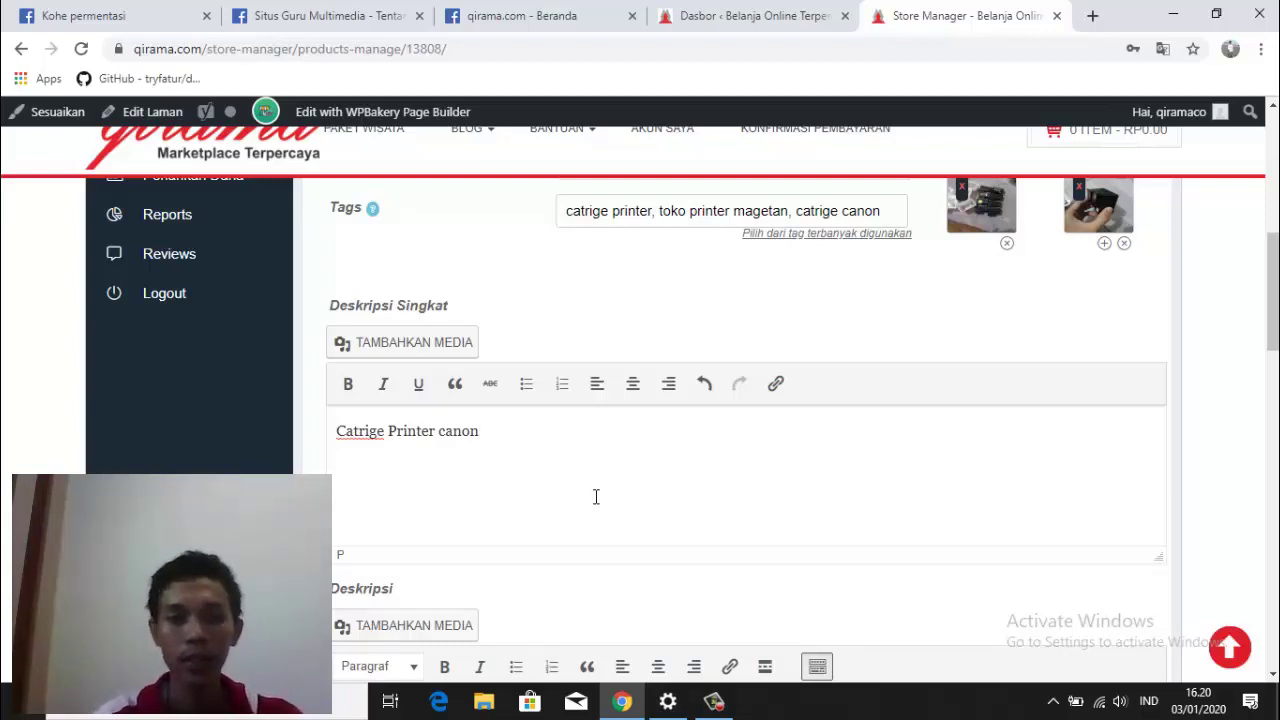
text(Jual )
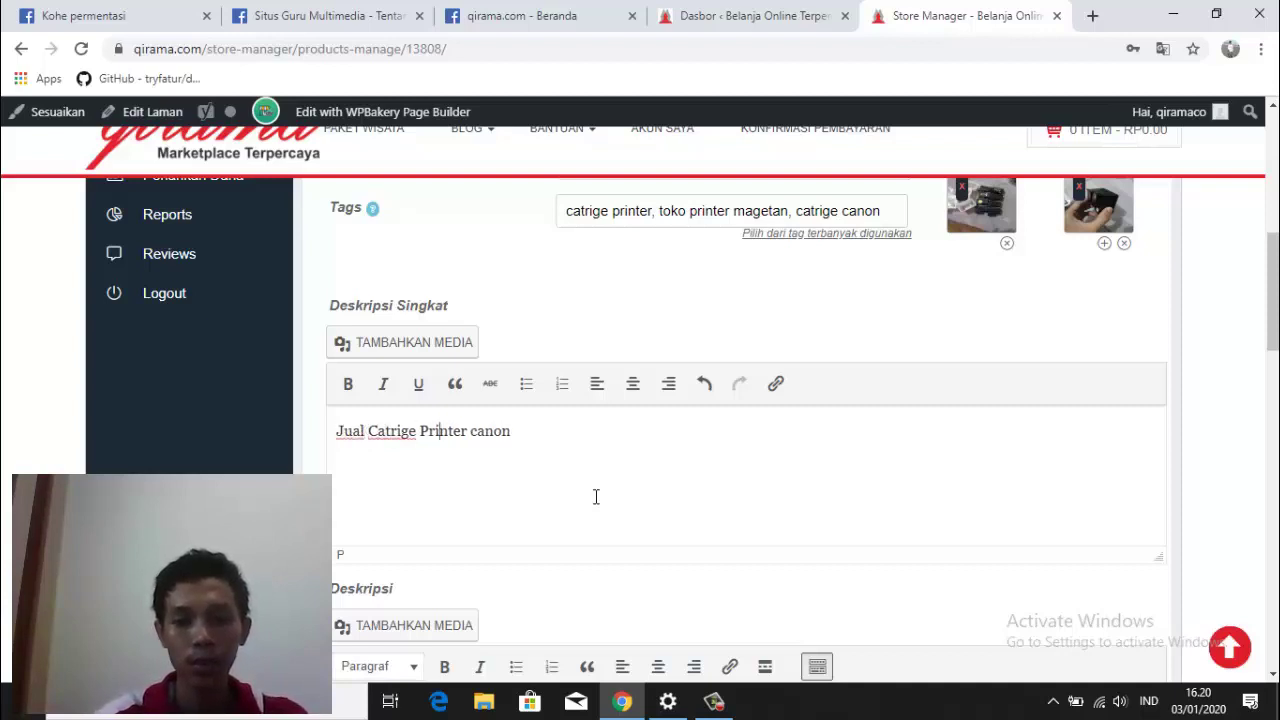
text(P)
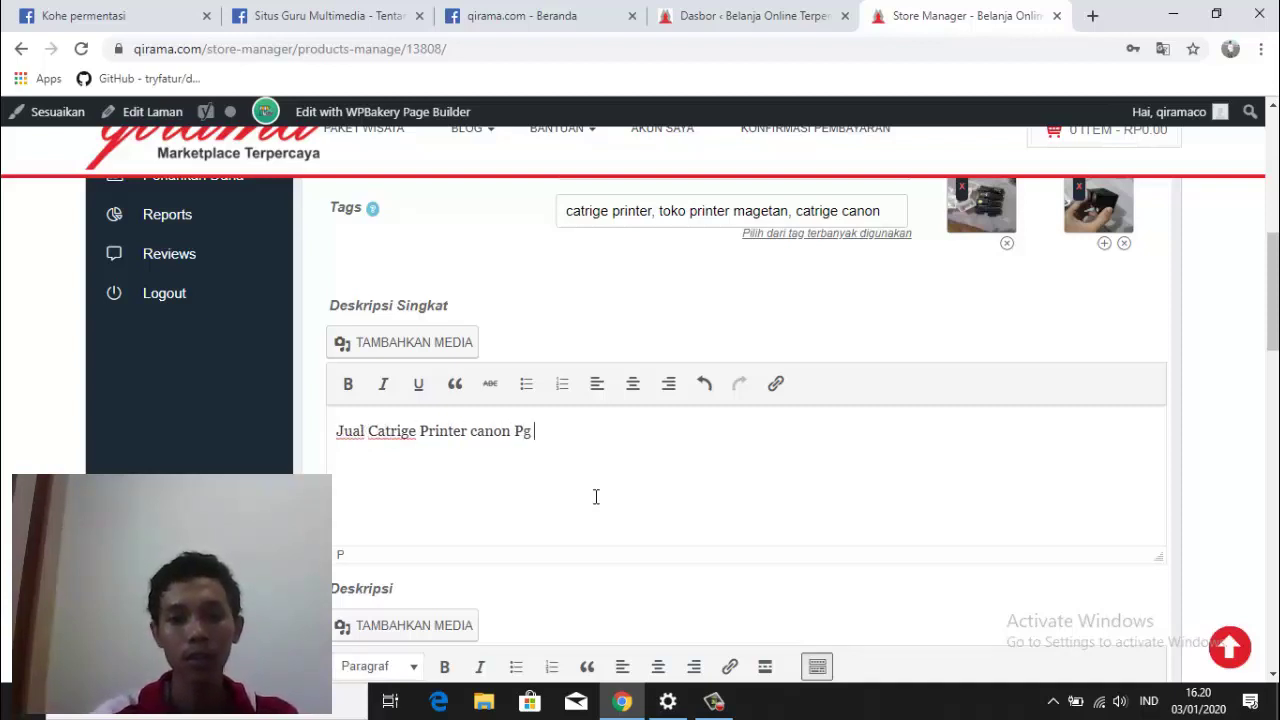
text(g- 40 )
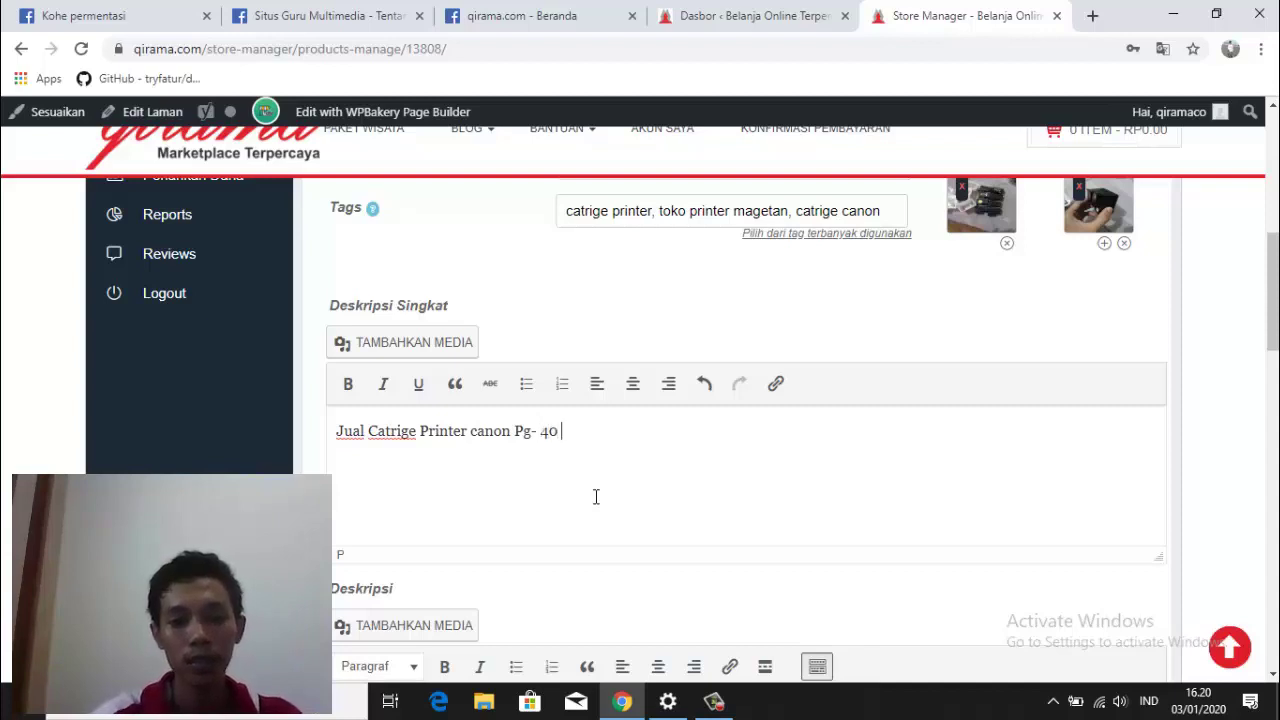
text(Kosongan)
key(Return)
text(alamat Desa)
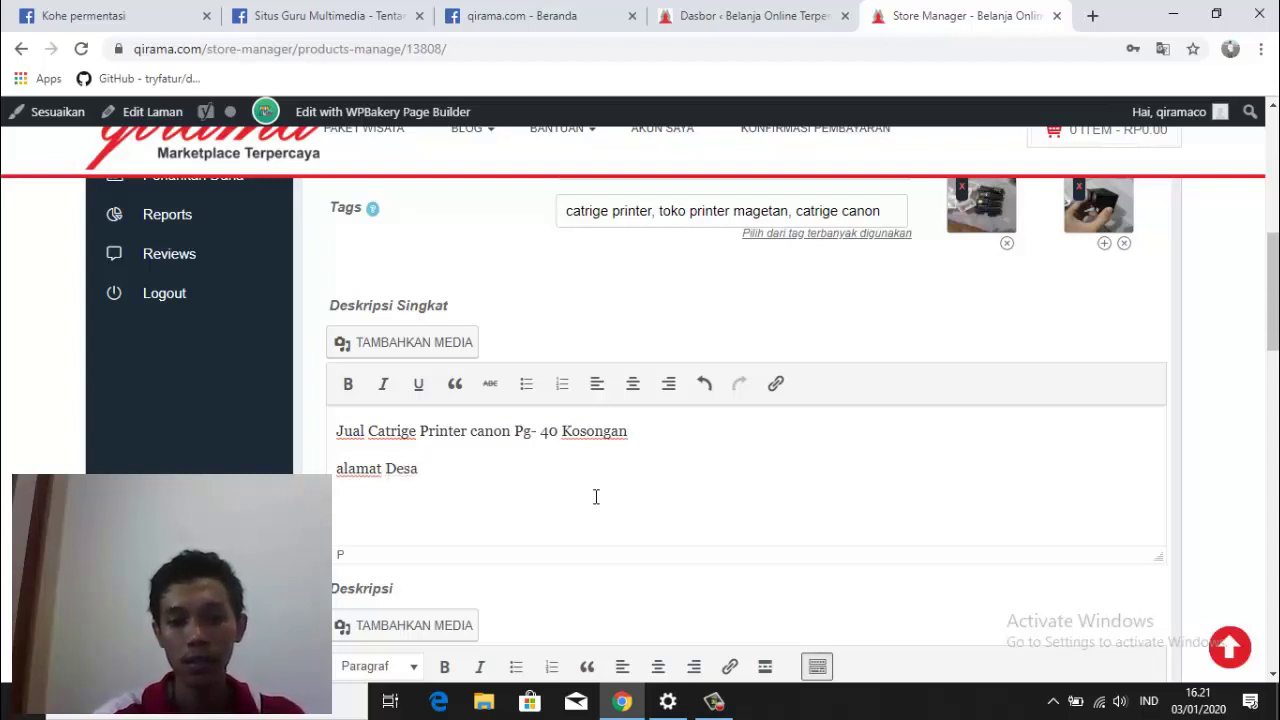
text( tladan, )
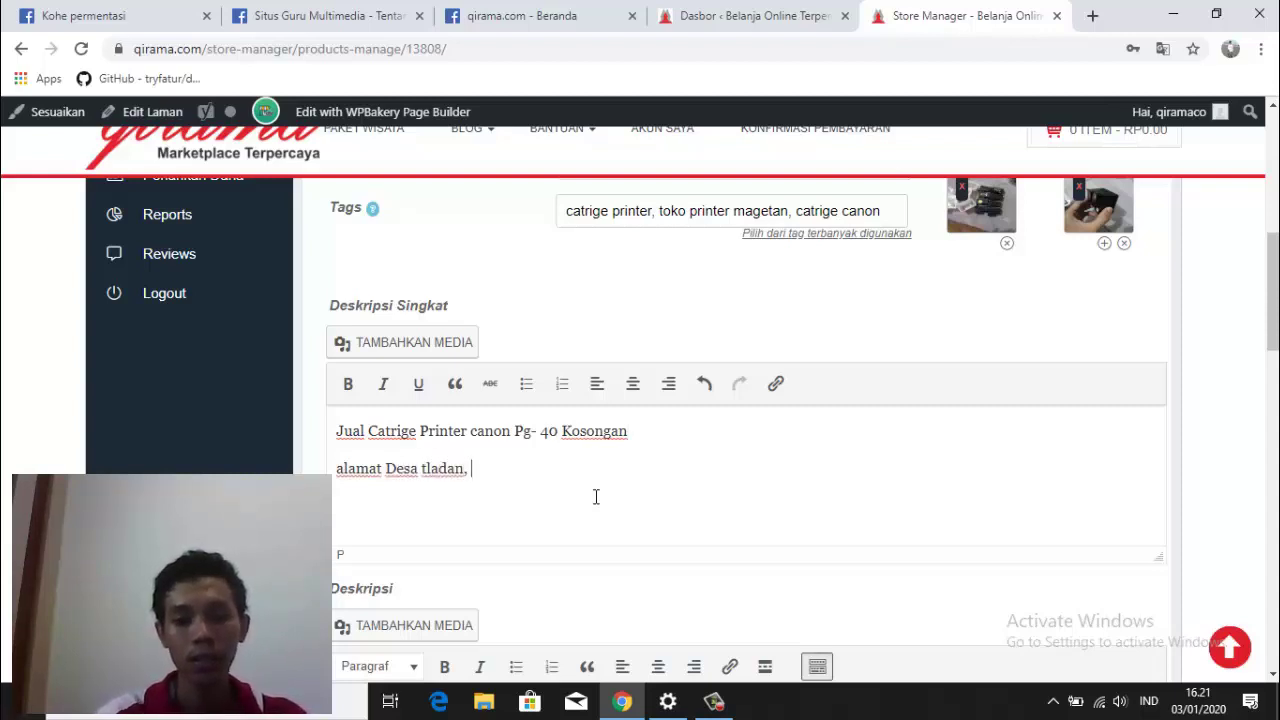
text(Kec. Kawedanan, Magetan.)
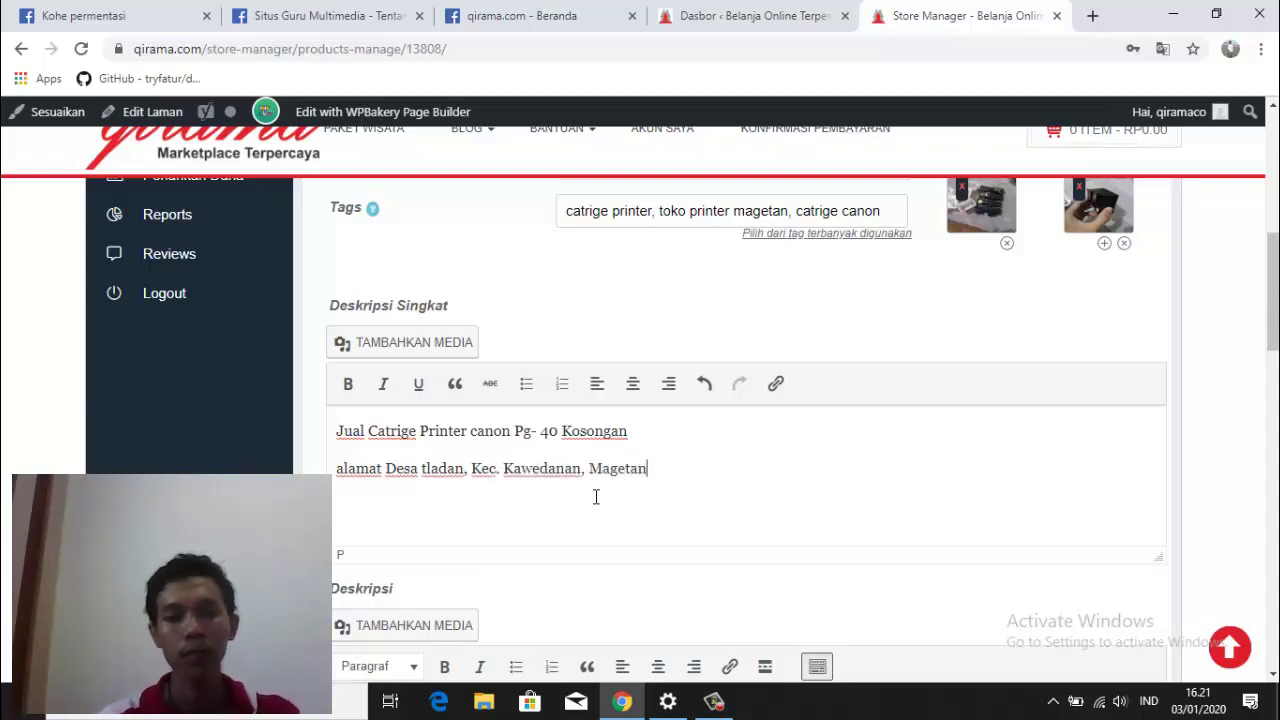
key(Return)
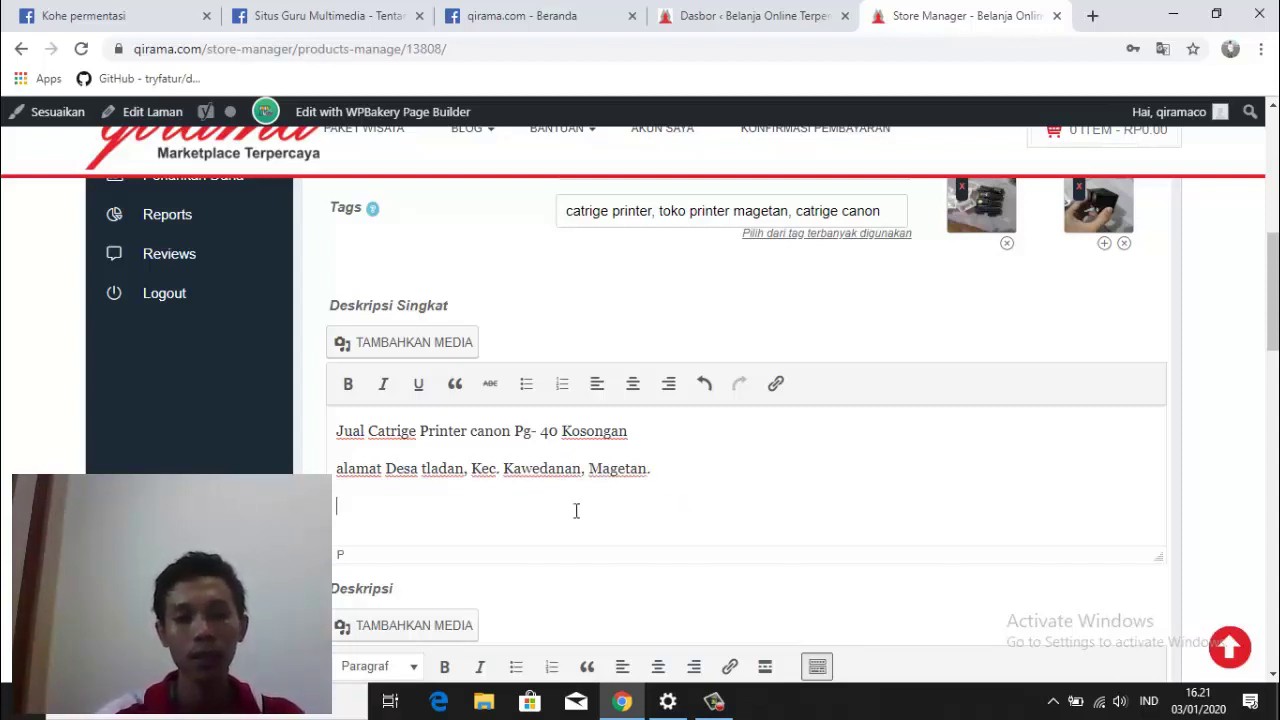
text(Catrige Canin)
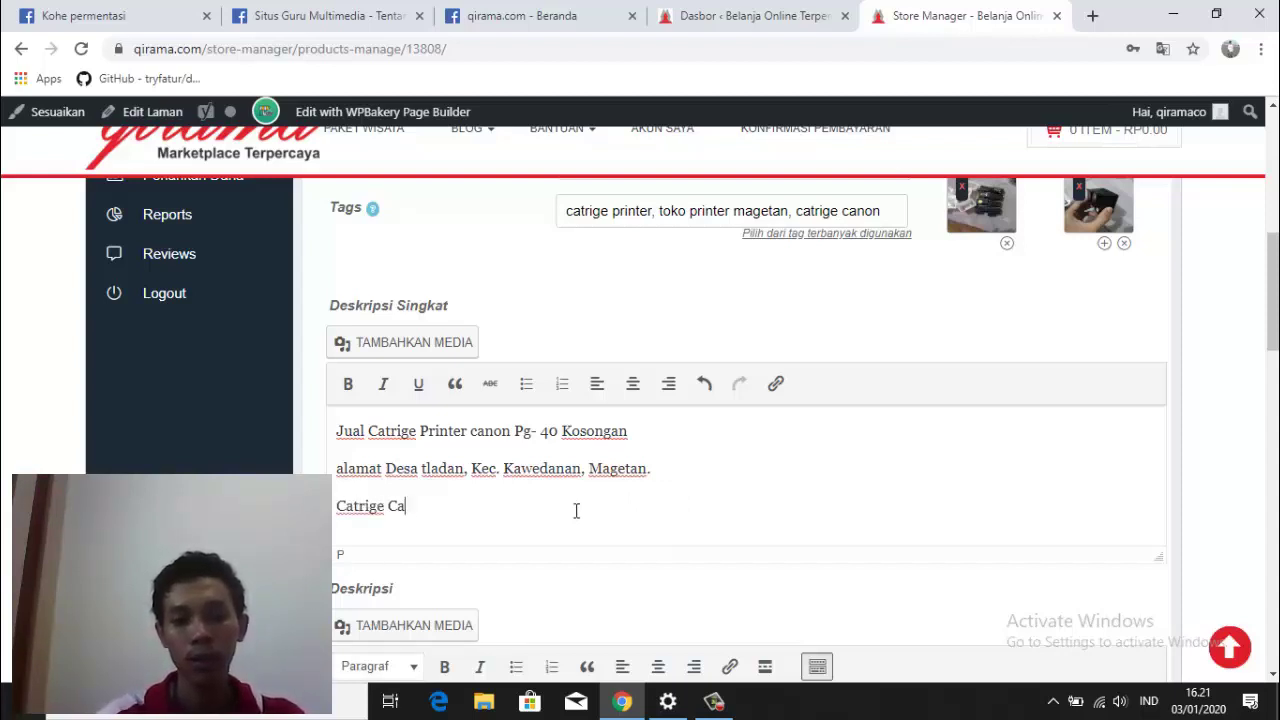
key(BackSpace)
key(BackSpace)
text(on Kosongan belum perna)
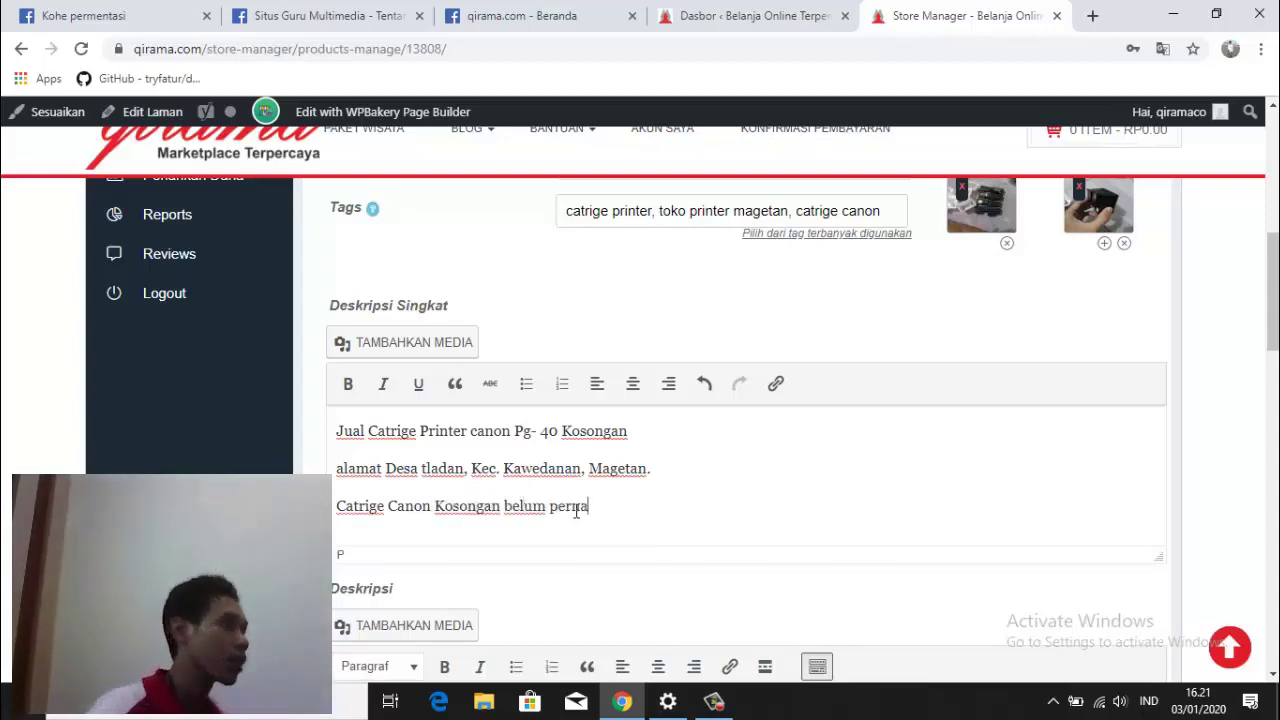
text(h di Ref)
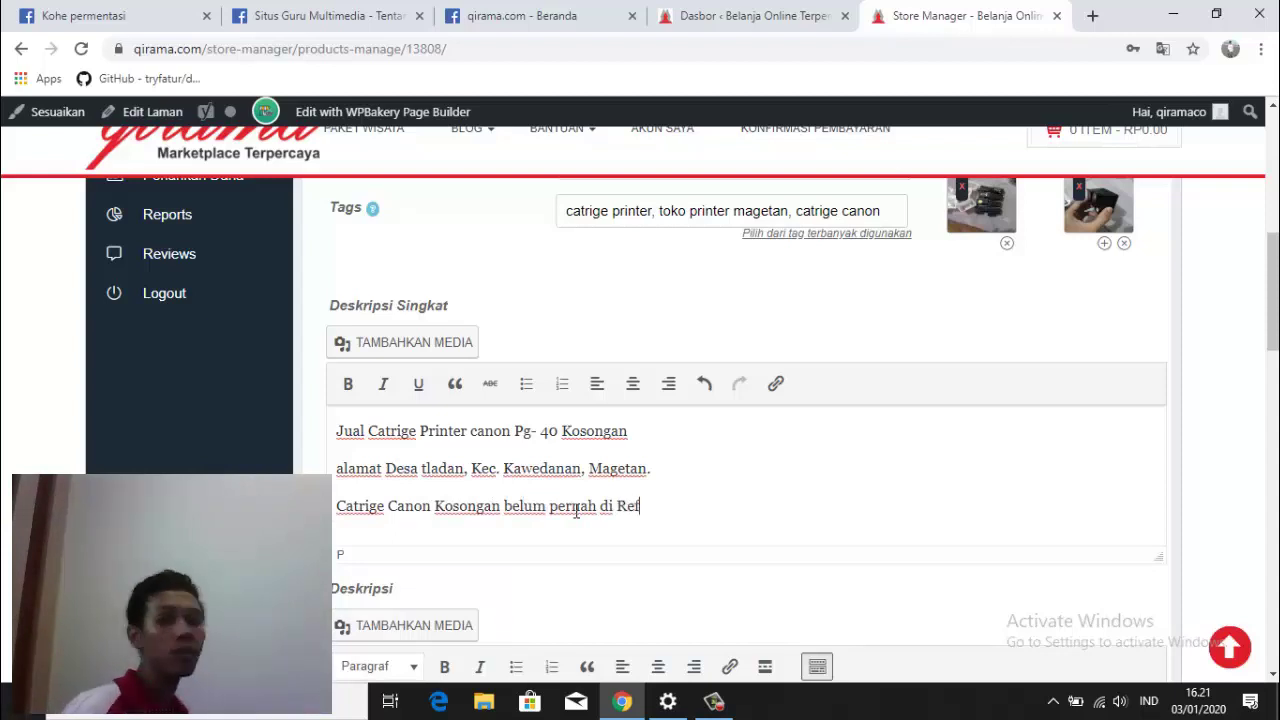
text(ill)
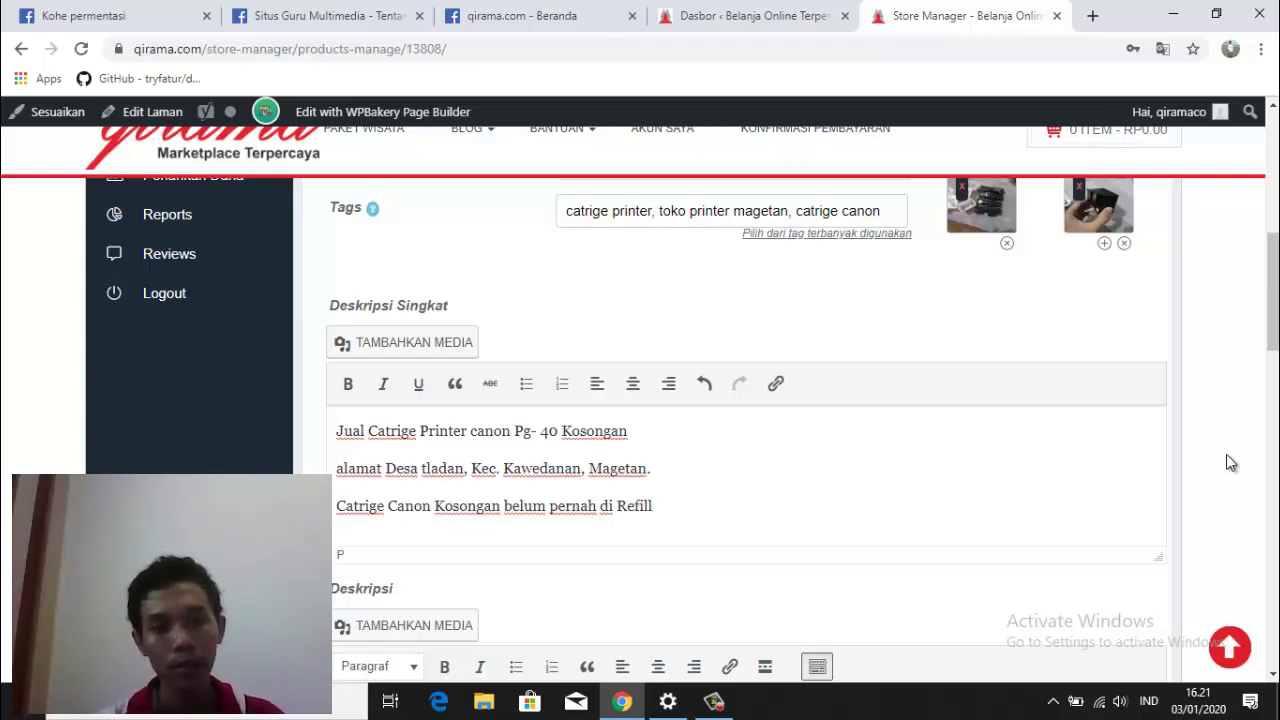
scroll(1228, 461, down, 2)
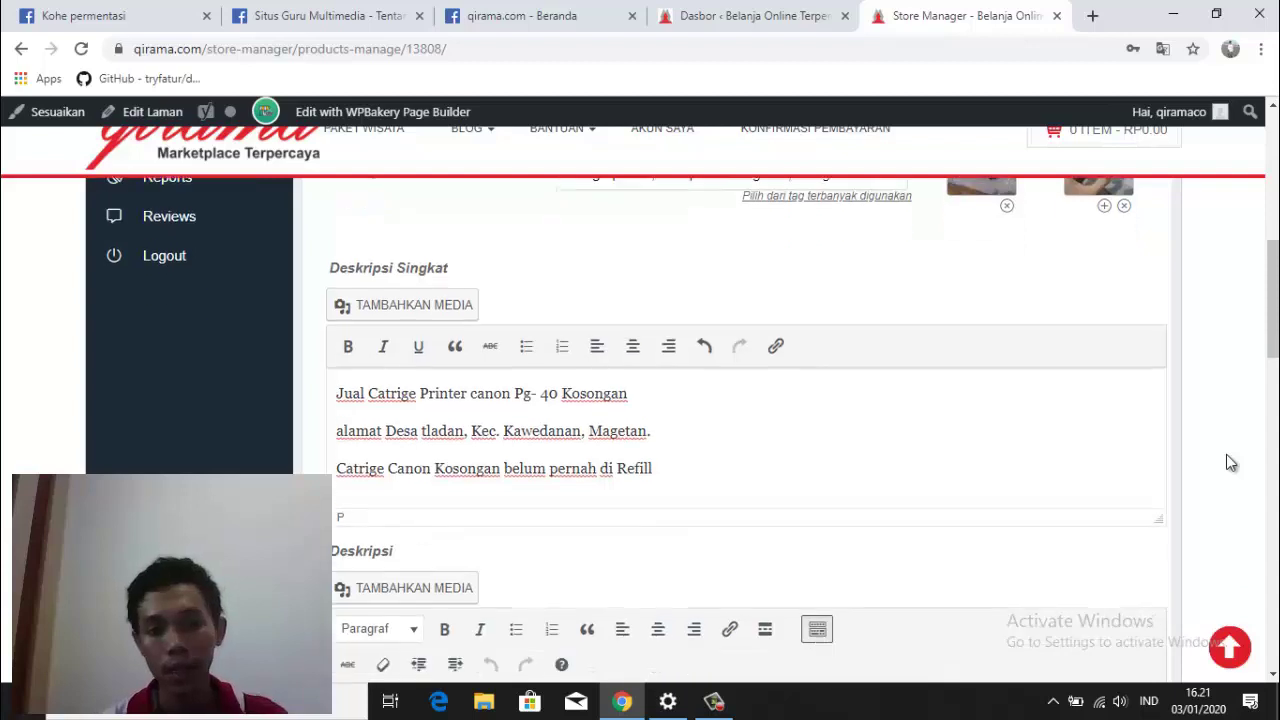
scroll(1228, 461, down, 4)
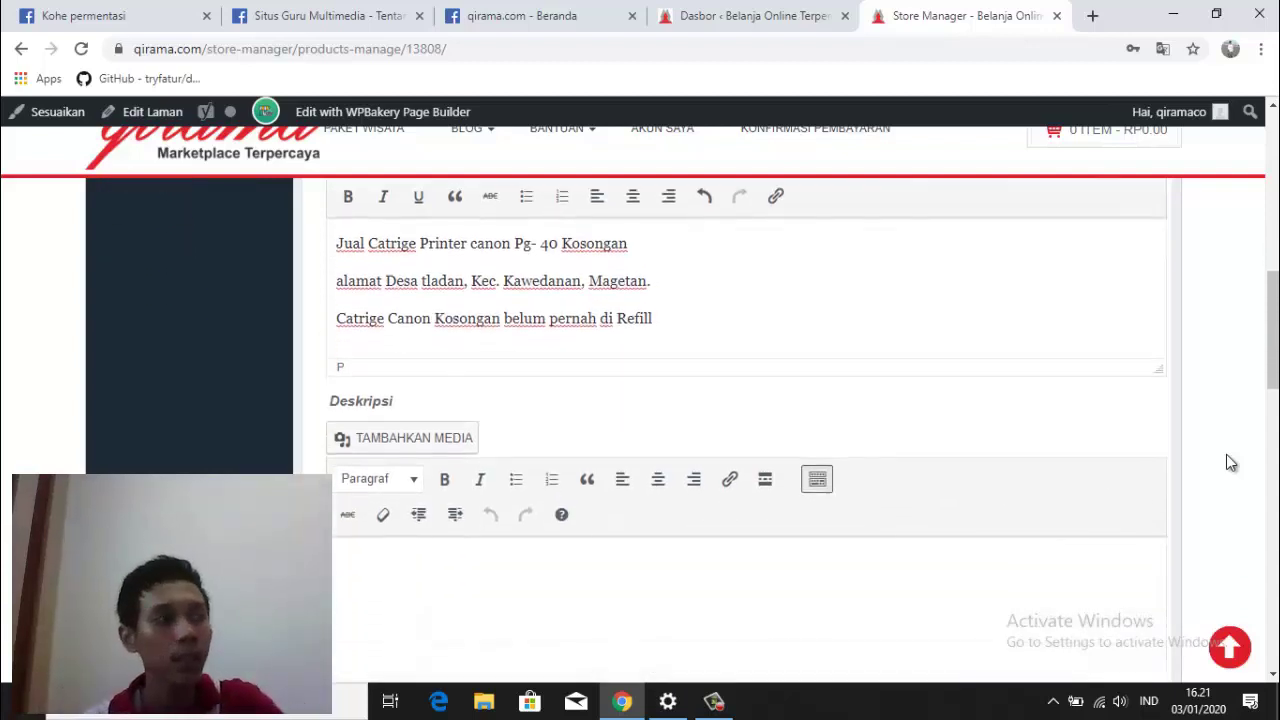
- Copy the three-line short description and paste it into the empty Deskripsi editor
click(675, 507)
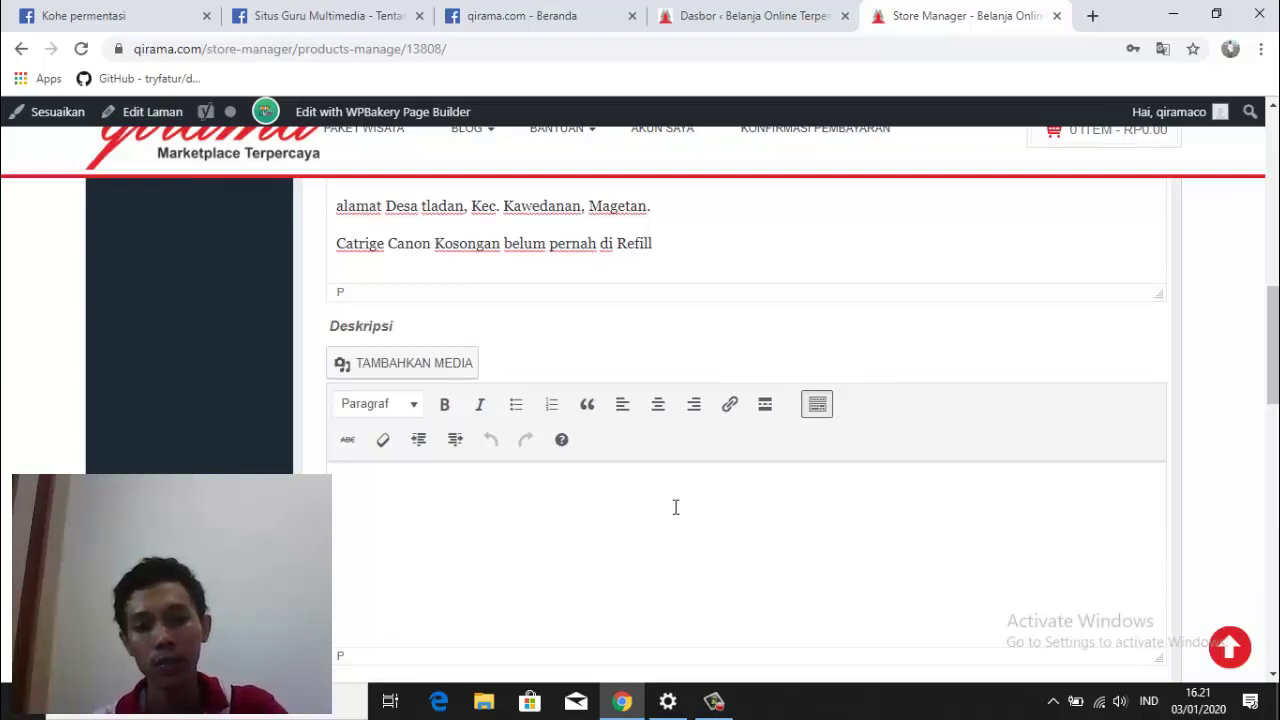
click(679, 227)
key(ctrl+a)
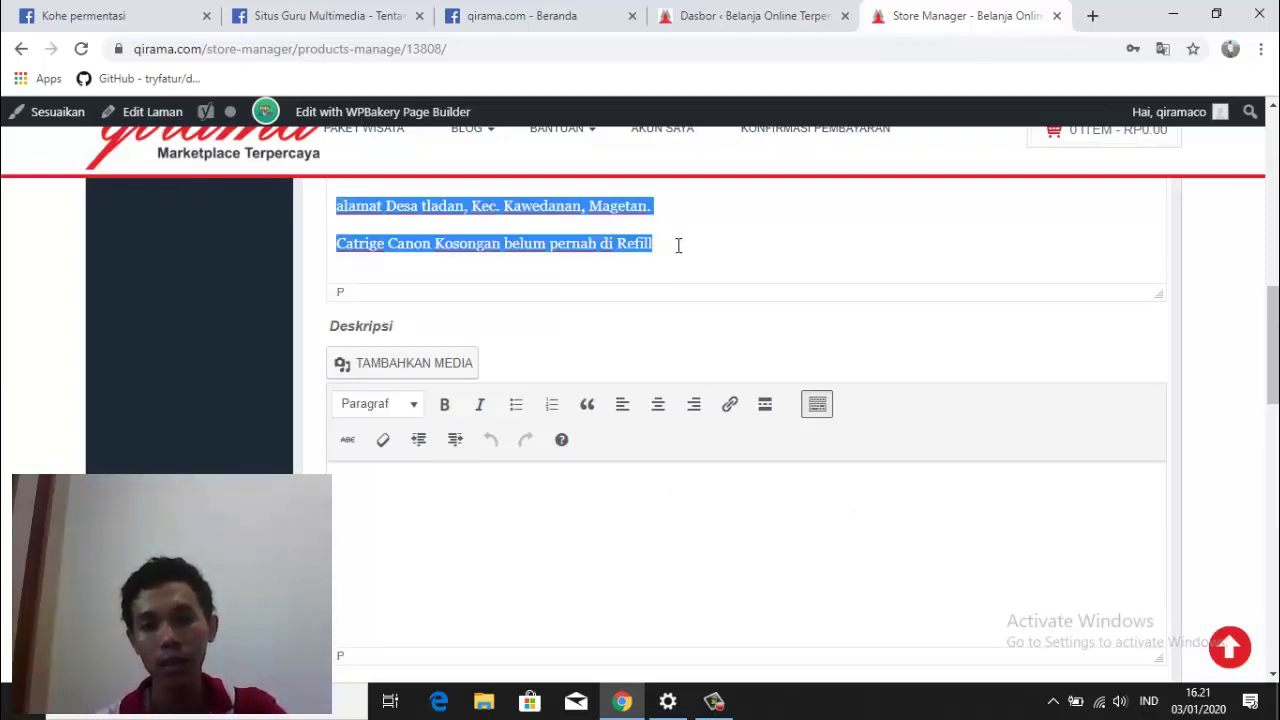
click(699, 557)
text(Jual Catrige Printer canon Pg- 40 Kosongan alamat Desa tladan, Kec. Kawedanan, Magetan. Catrige Canon Kosongan belum pernah di Refill)
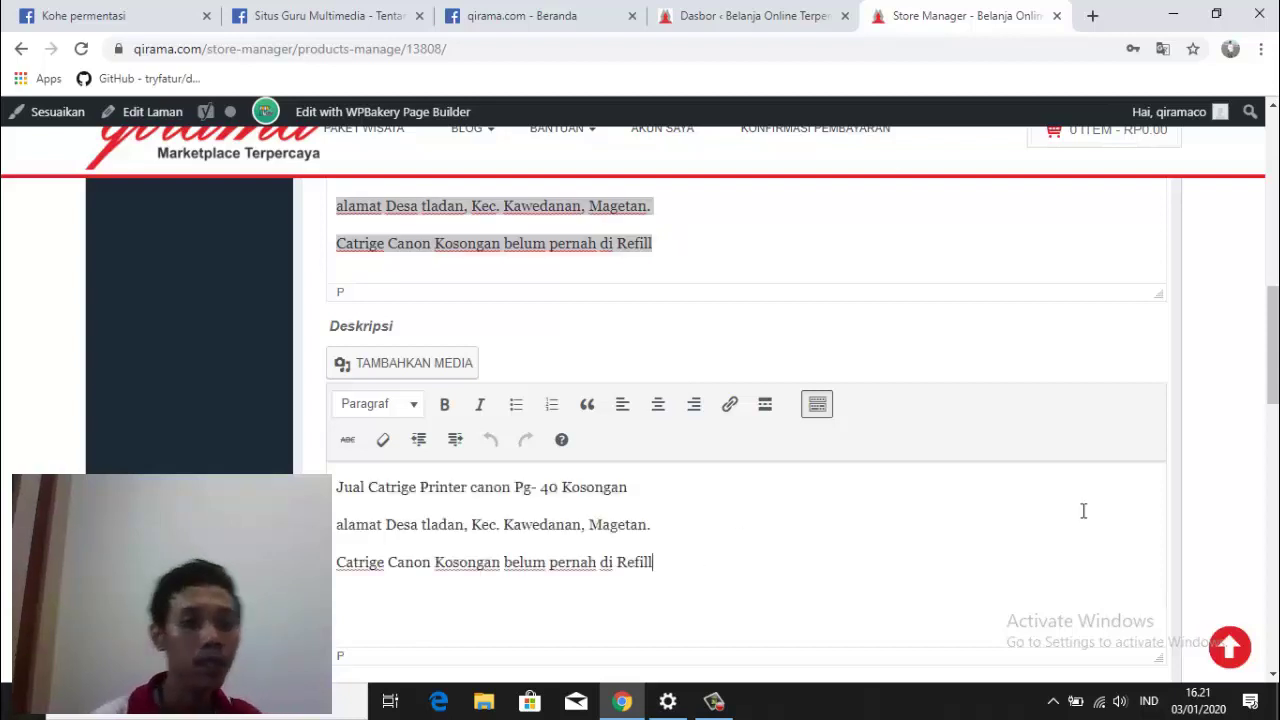
drag(1272, 340, 1268, 449)
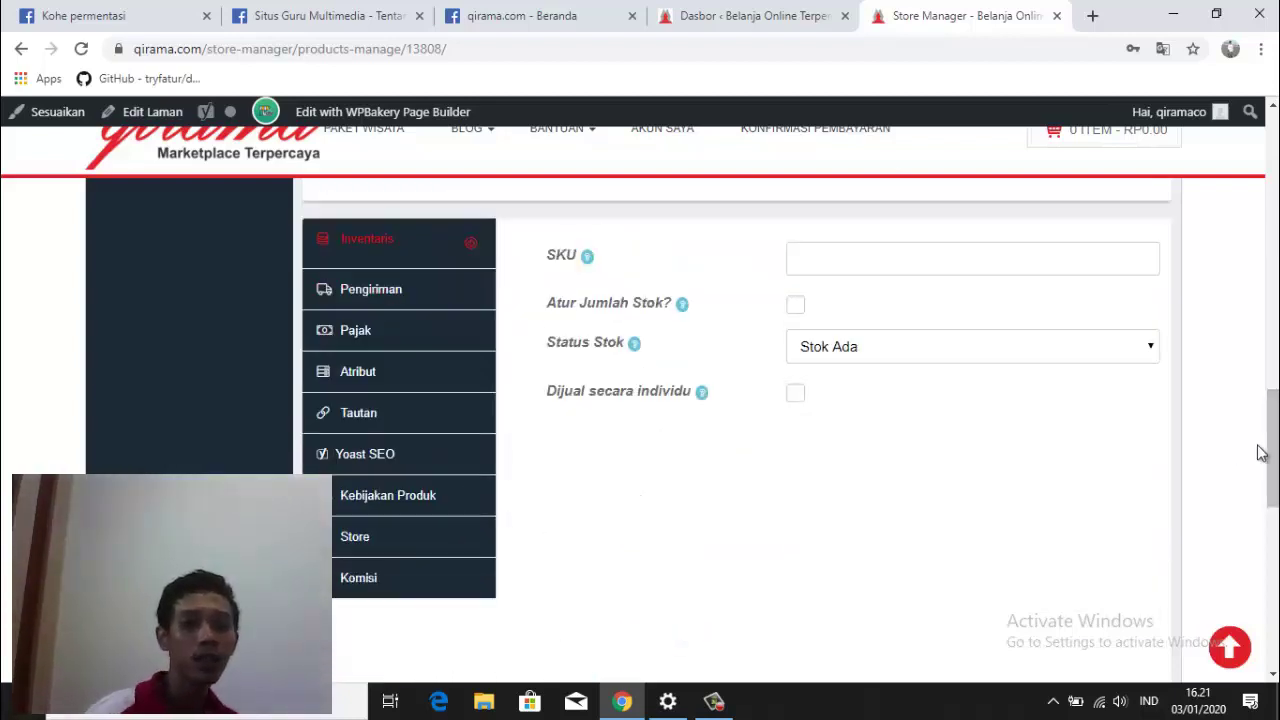
- Review the Pengiriman settings, keeping Tidak ada grup pengiriman, then scroll through the product form
click(395, 302)
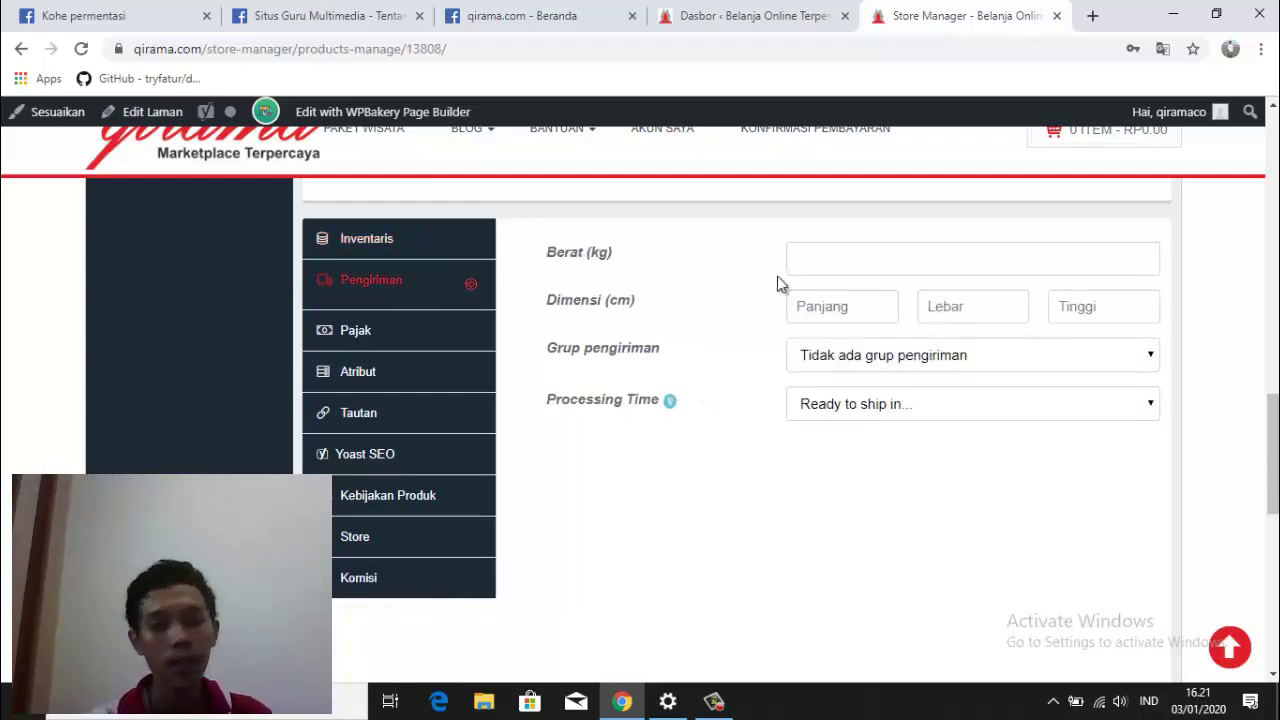
click(826, 268)
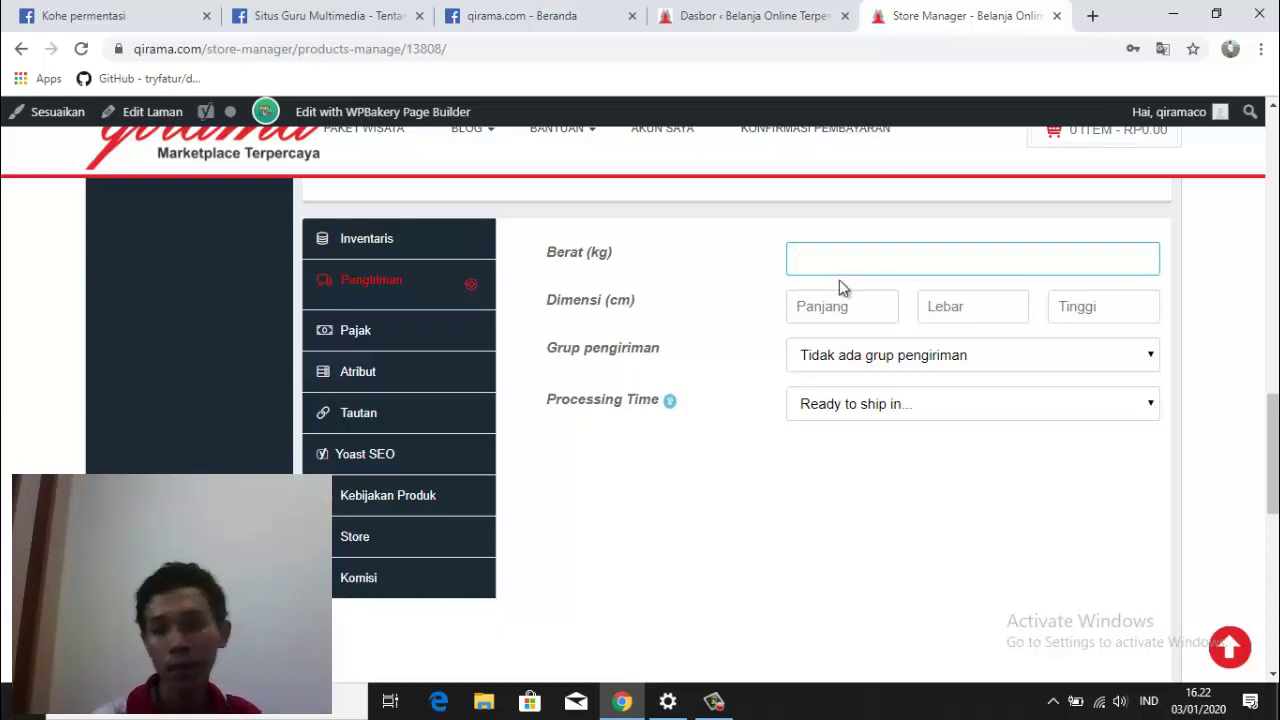
click(880, 365)
click(880, 365)
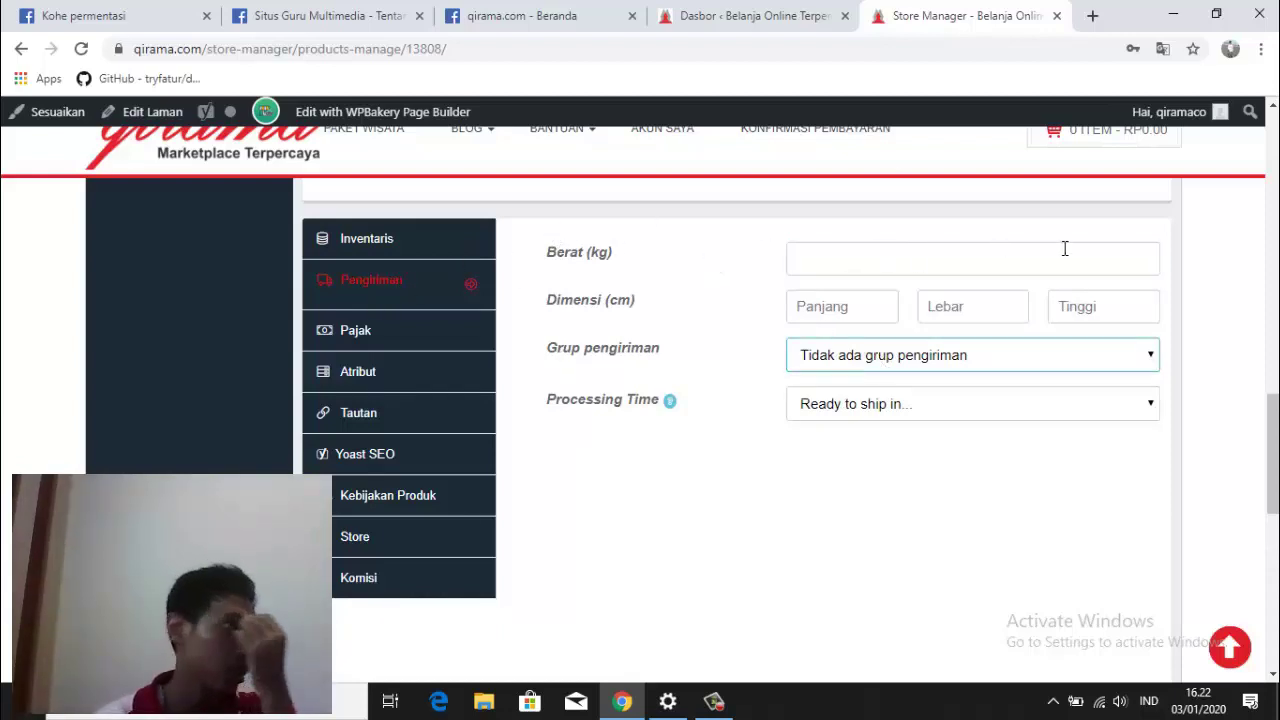
scroll(861, 262, up, 5)
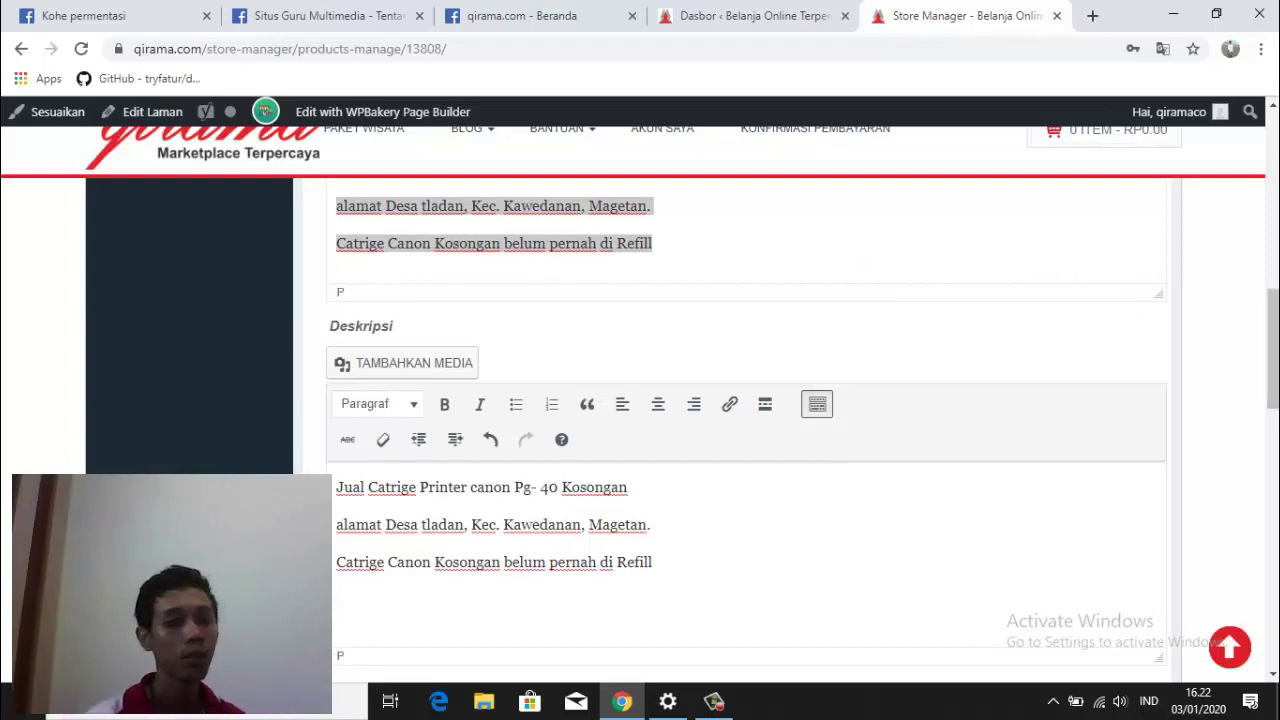
scroll(1273, 340, down, 5)
scroll(1258, 342, down, 5)
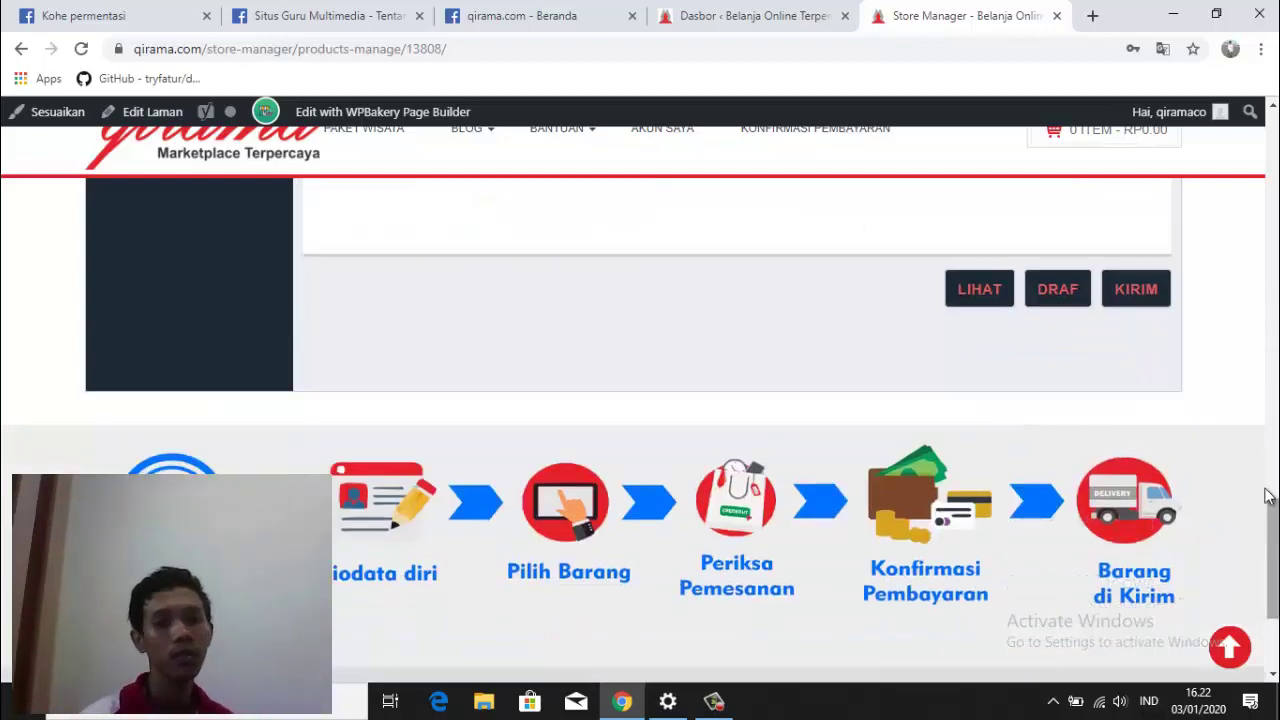
click(1155, 290)
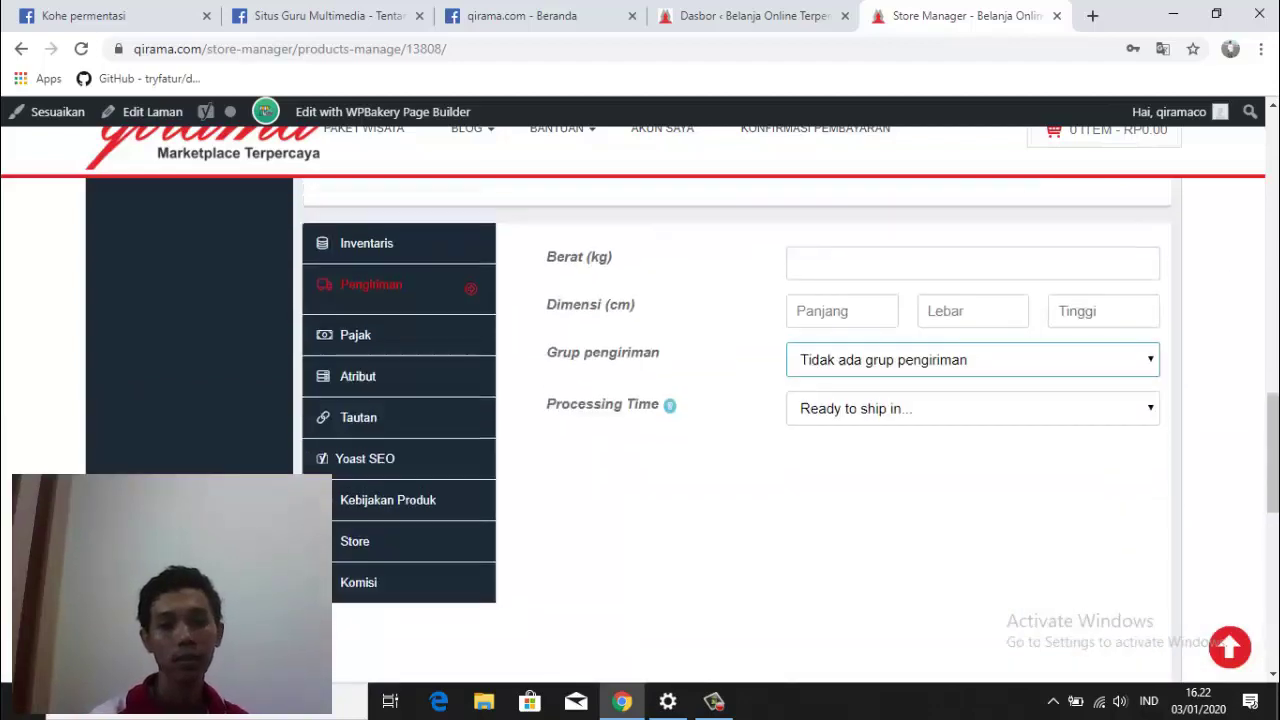
scroll(1266, 350, up, 5)
scroll(1250, 470, down, 5)
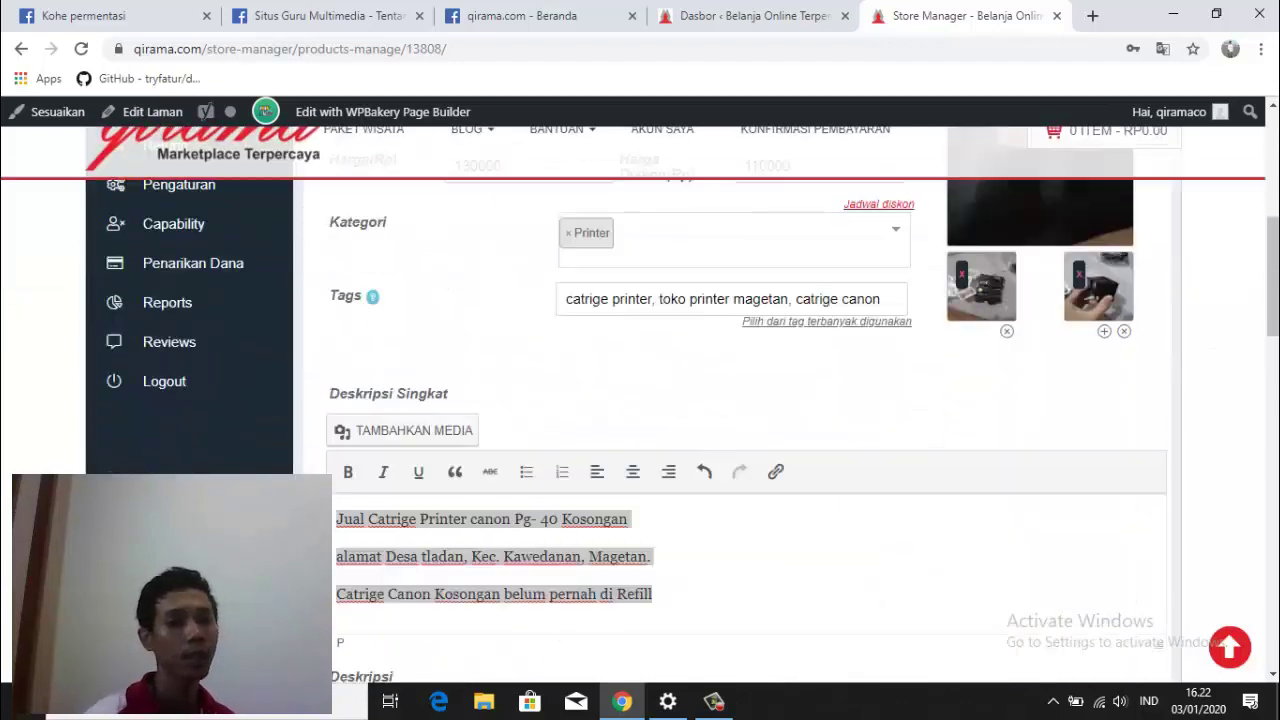
scroll(1268, 528, down, 5)
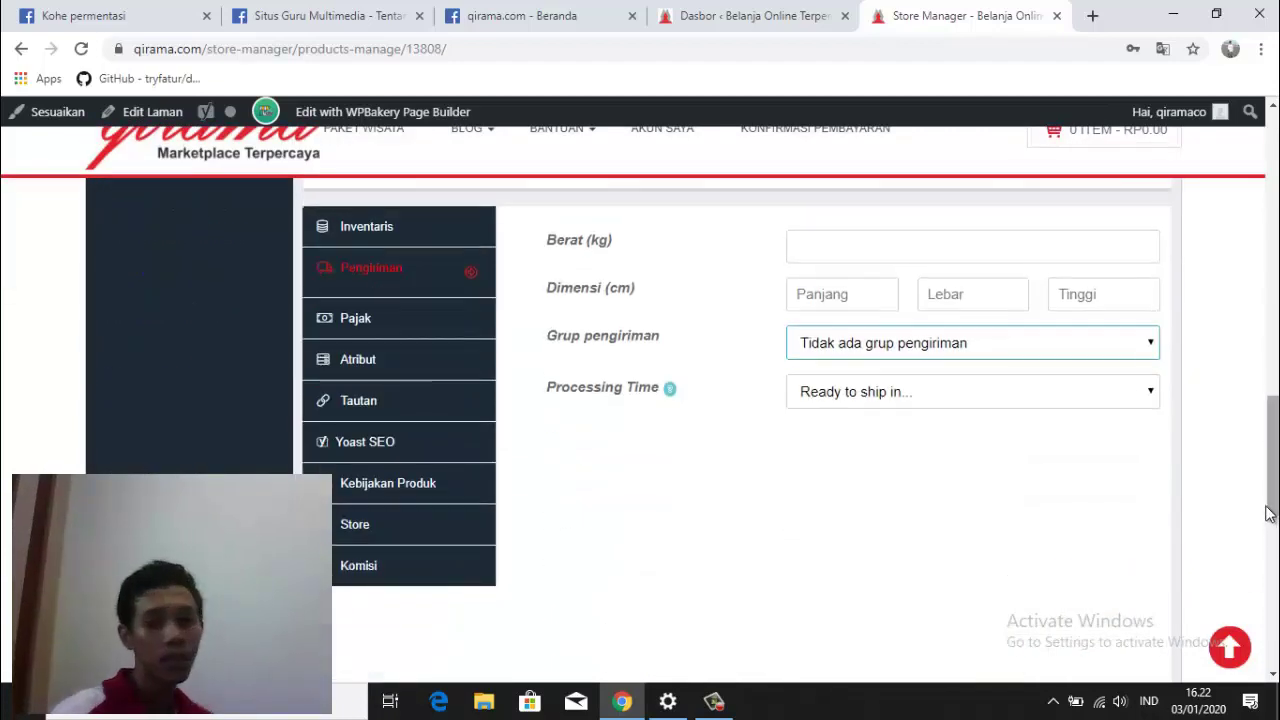
scroll(737, 440, up, 5)
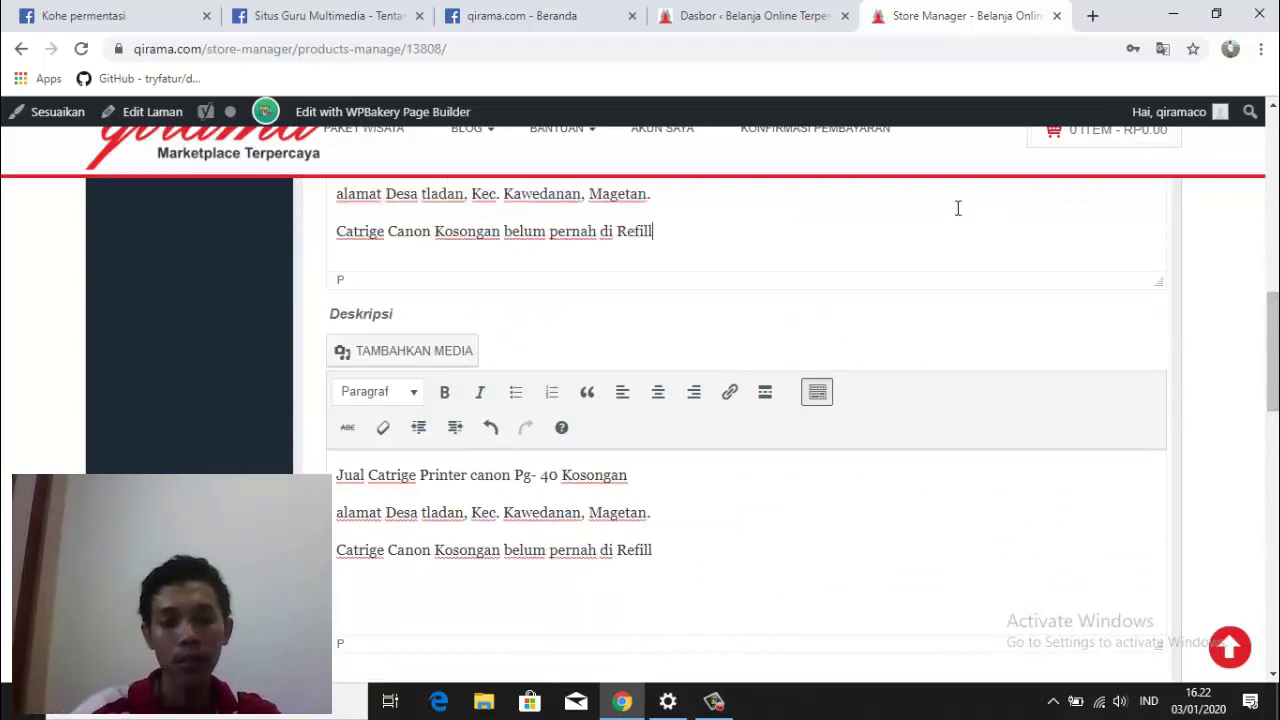
- Add a new 'telp :' line with the seller's phone number to the short description
key(Return)
text(telp )
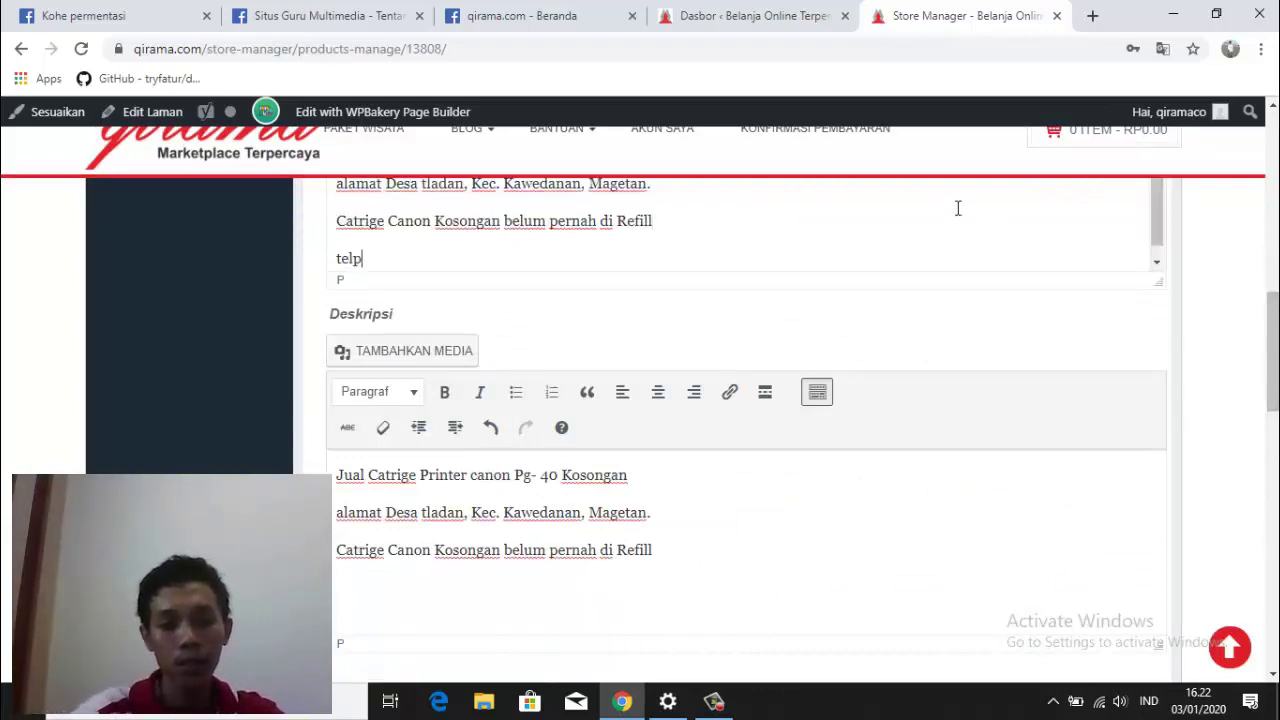
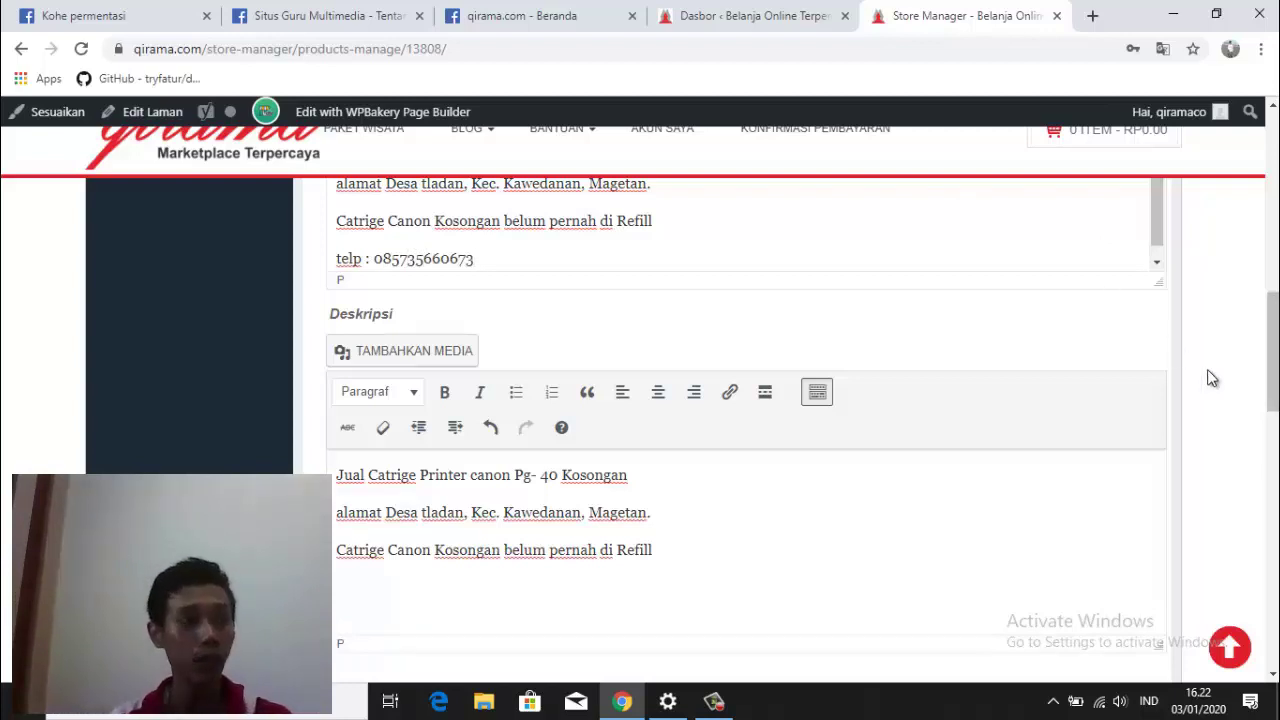
scroll(1210, 378, down, 5)
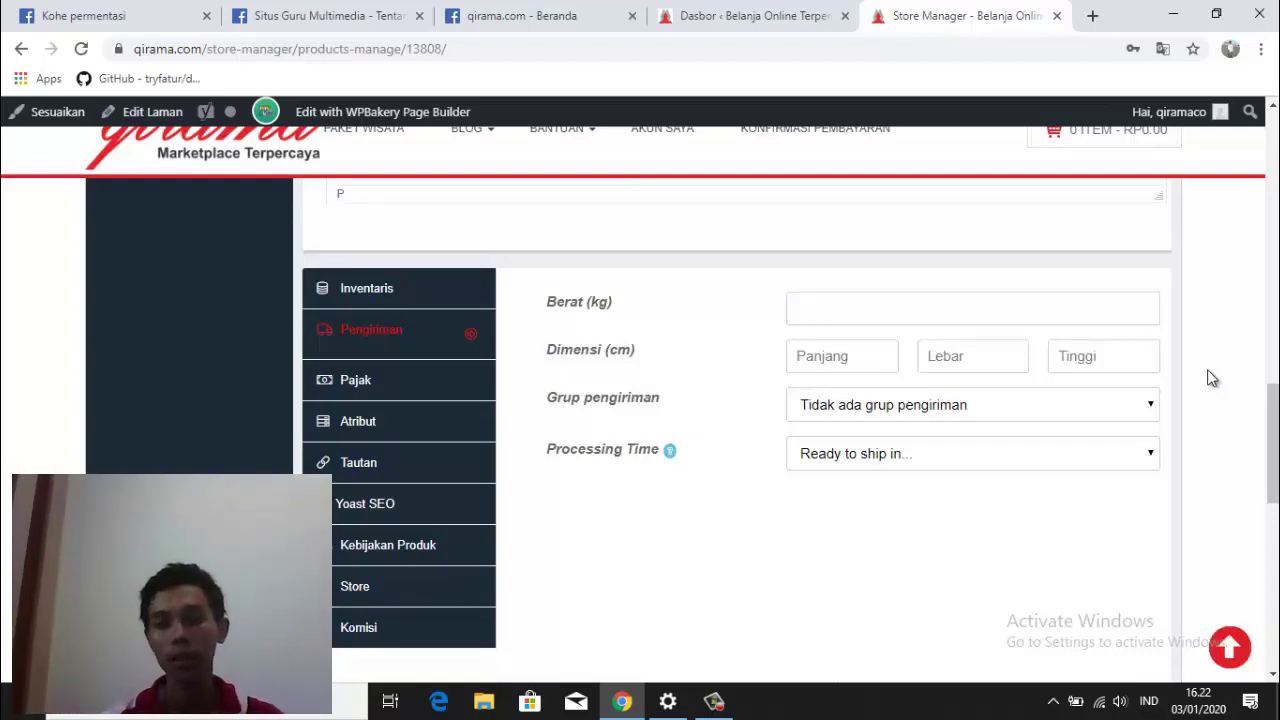
- Submit the Catrige Kosongan PG-40 product with KIRIM to save and publish it
scroll(1208, 377, down, 1)
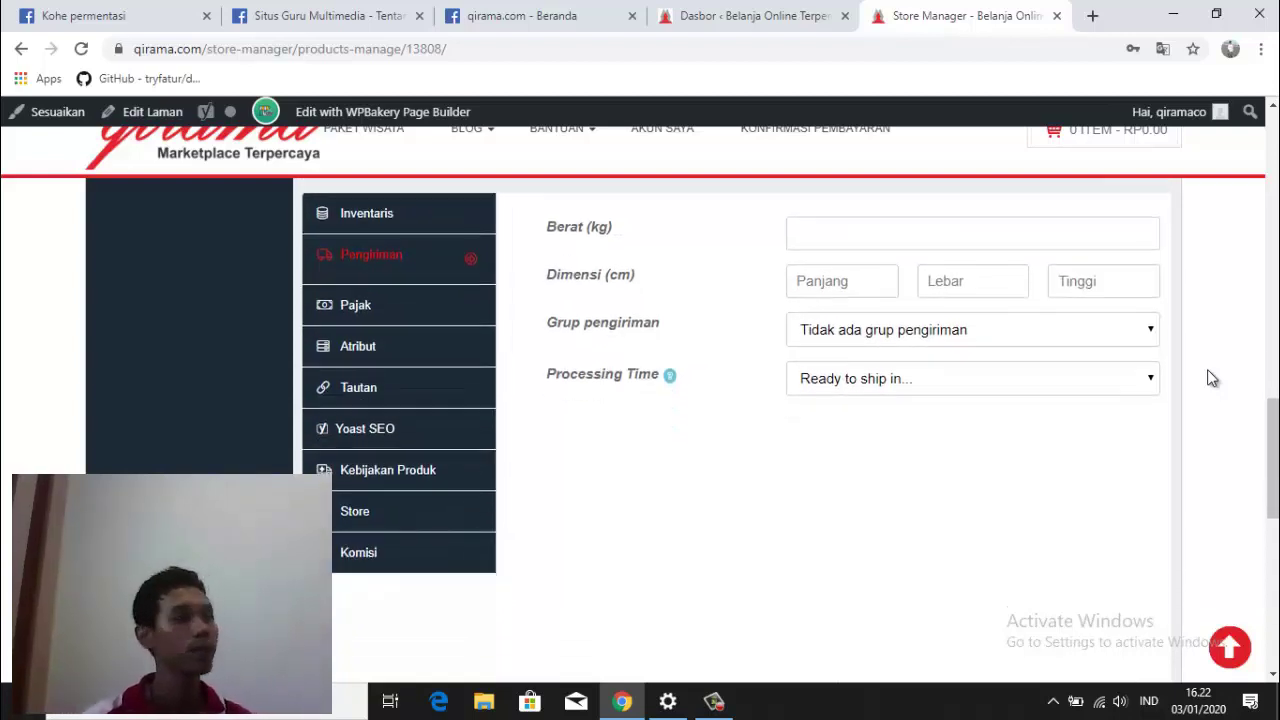
scroll(1207, 377, down, 4)
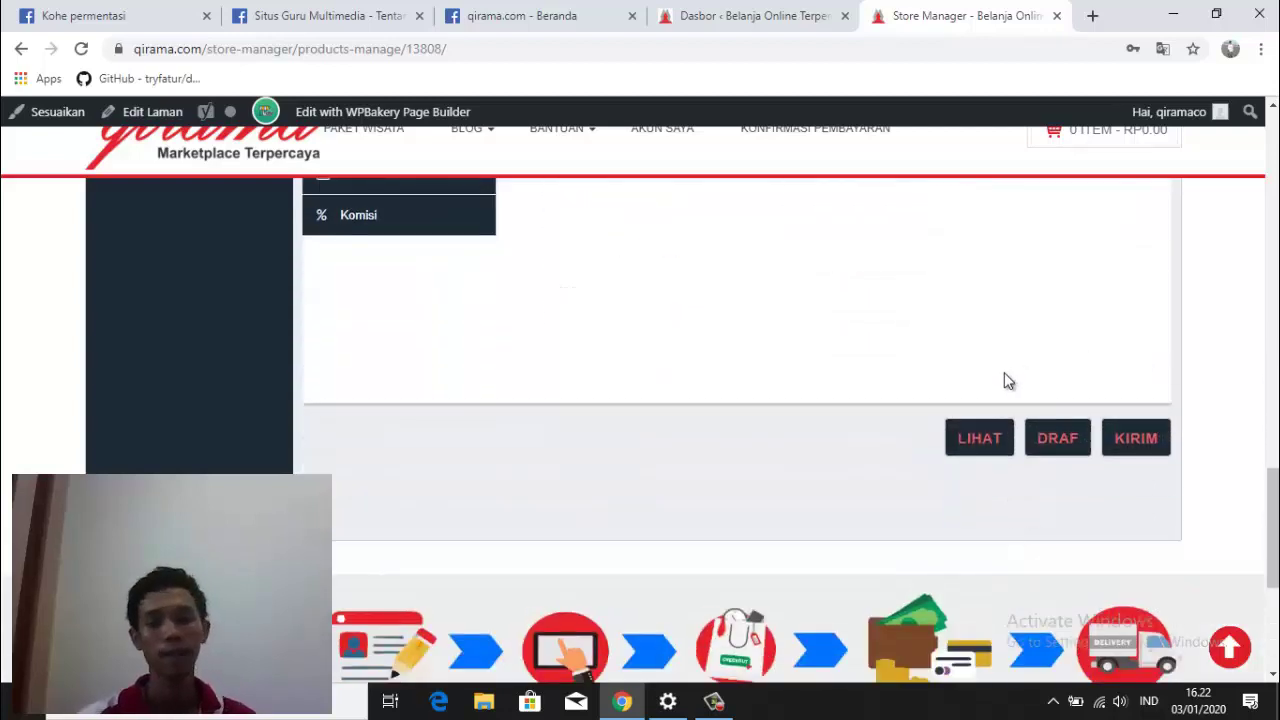
click(1134, 444)
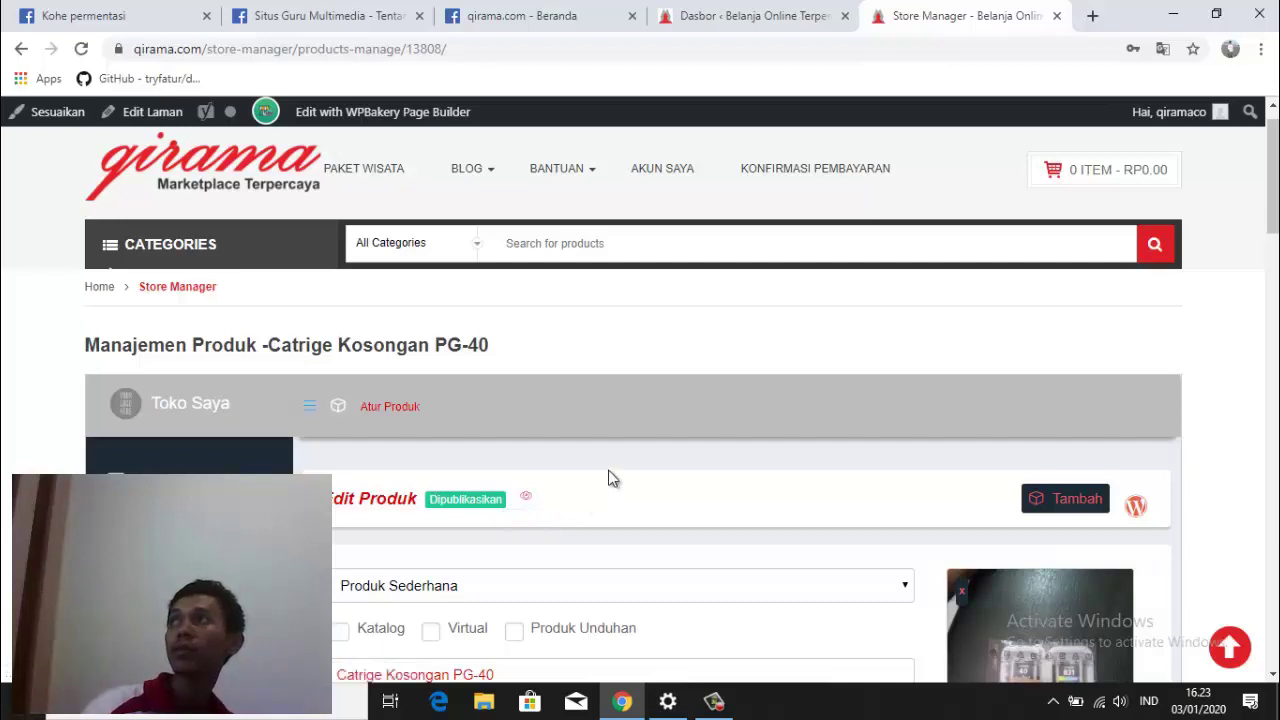
scroll(613, 478, down, 2)
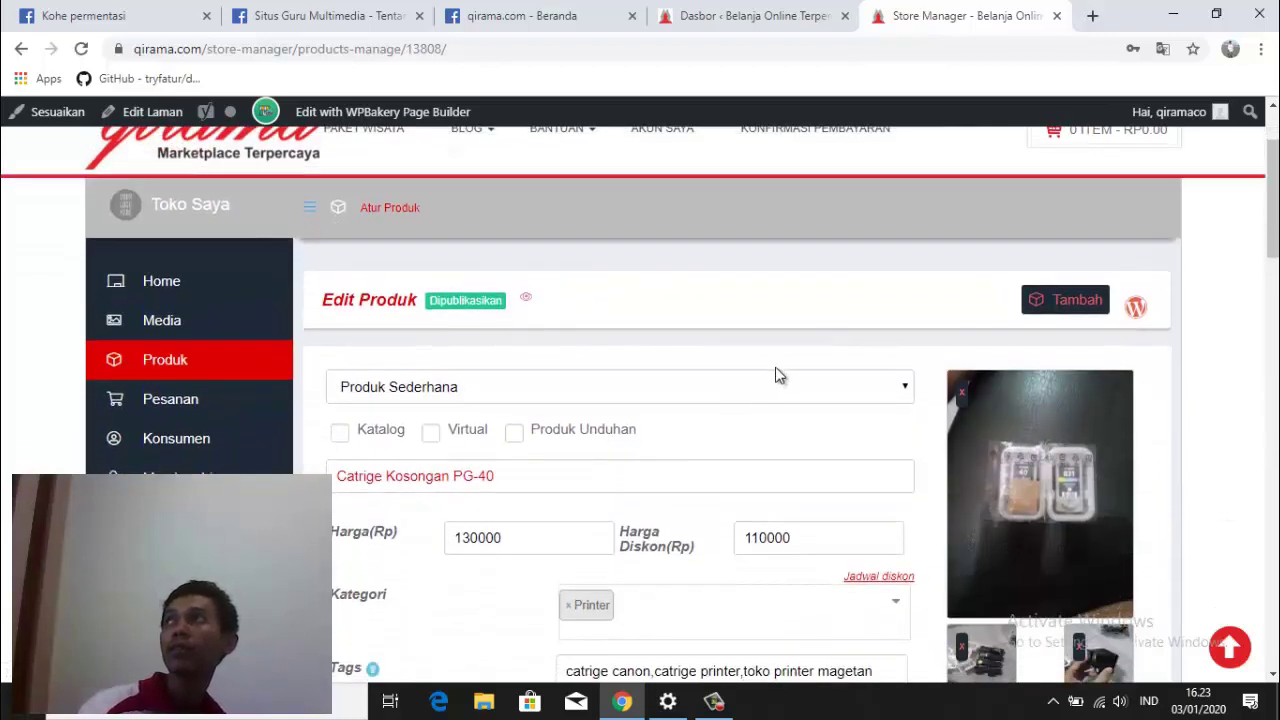
- Keep the type as Produk Sederhana, view the live product page, and select its URL
click(772, 390)
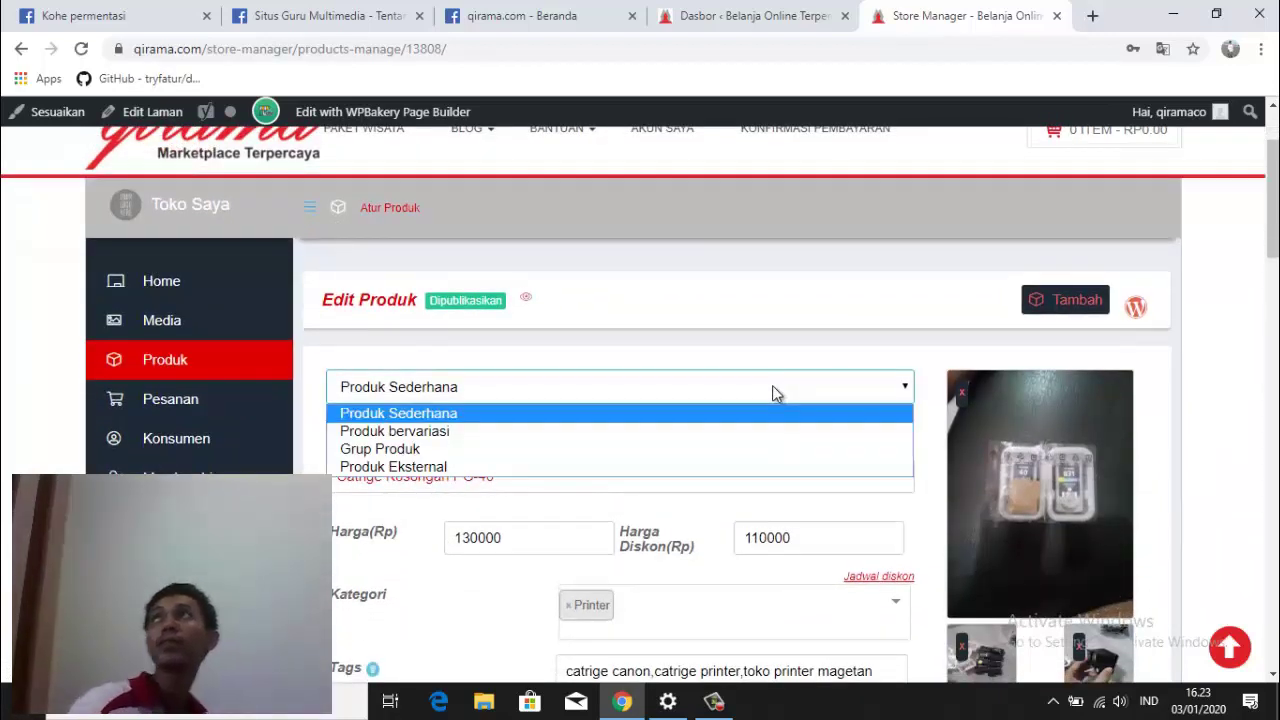
click(772, 390)
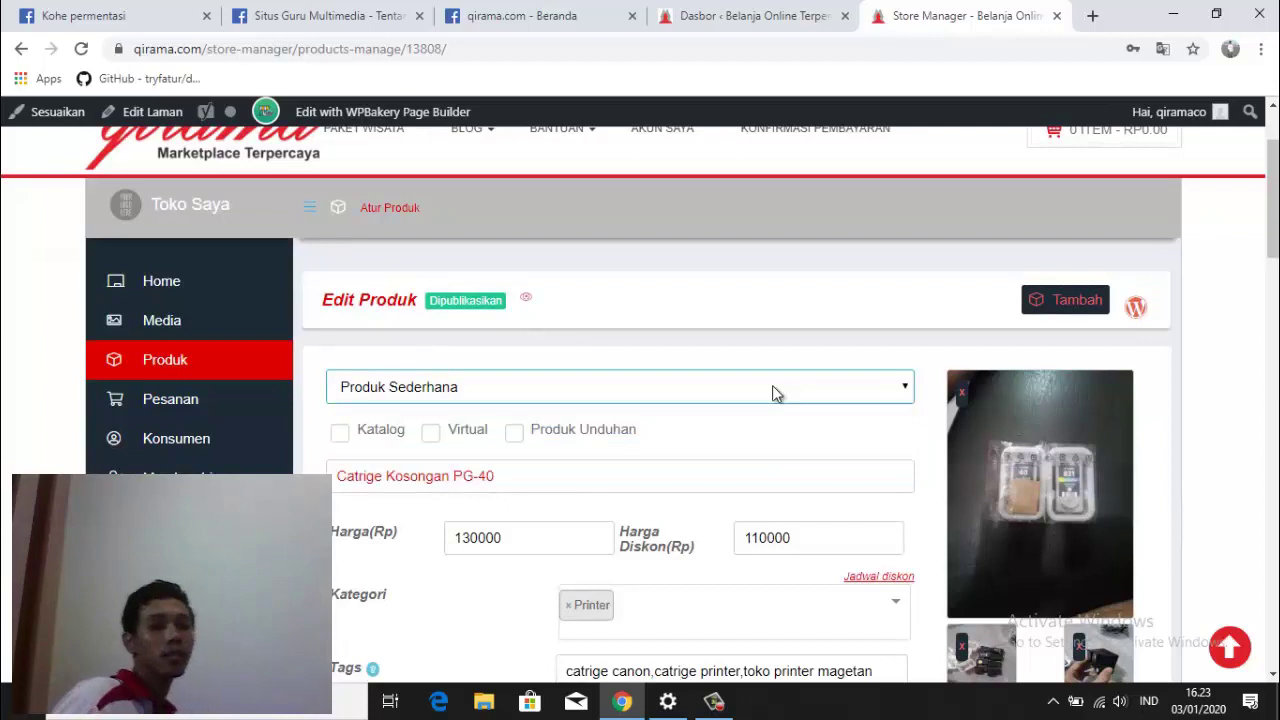
click(528, 302)
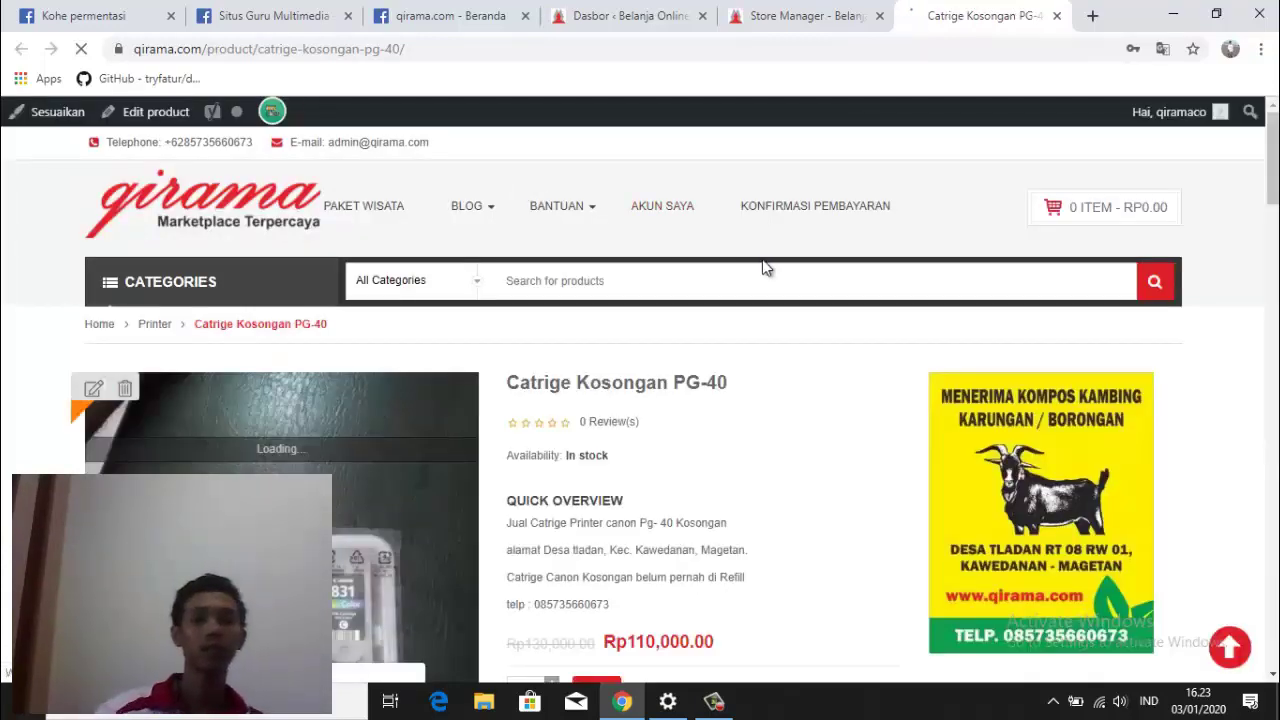
scroll(766, 268, down, 1)
scroll(762, 266, down, 3)
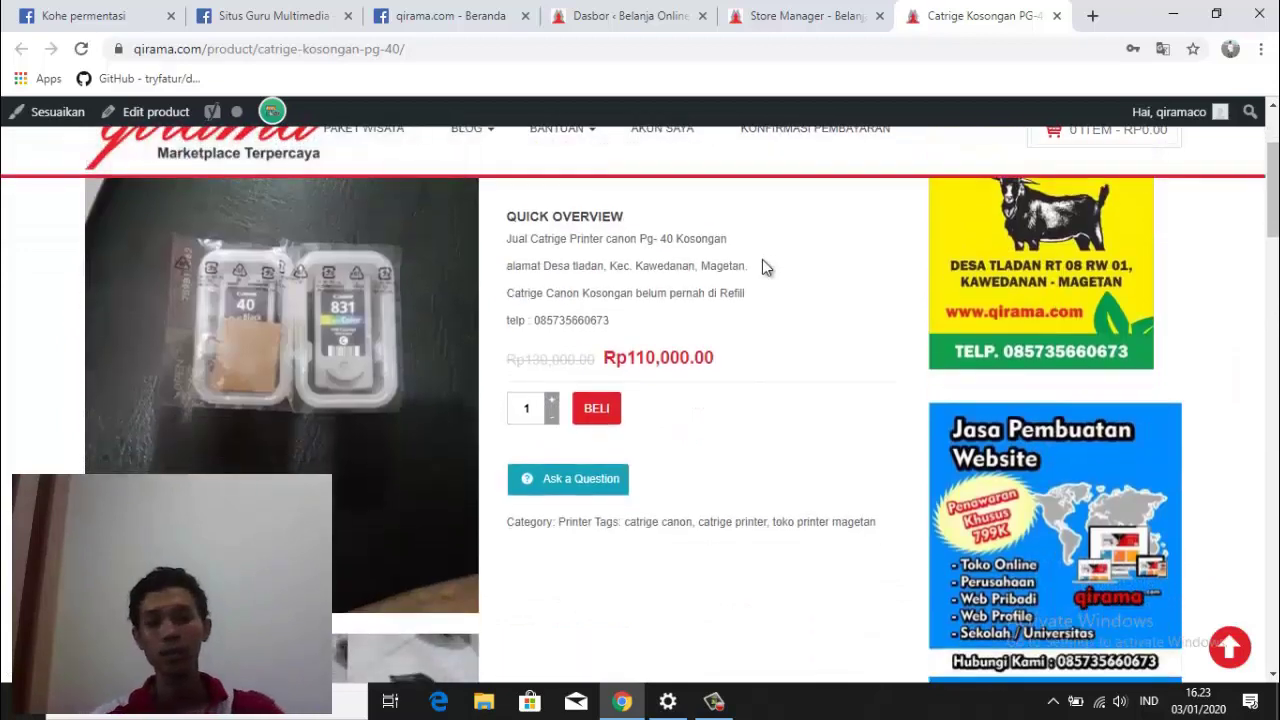
scroll(762, 266, up, 3)
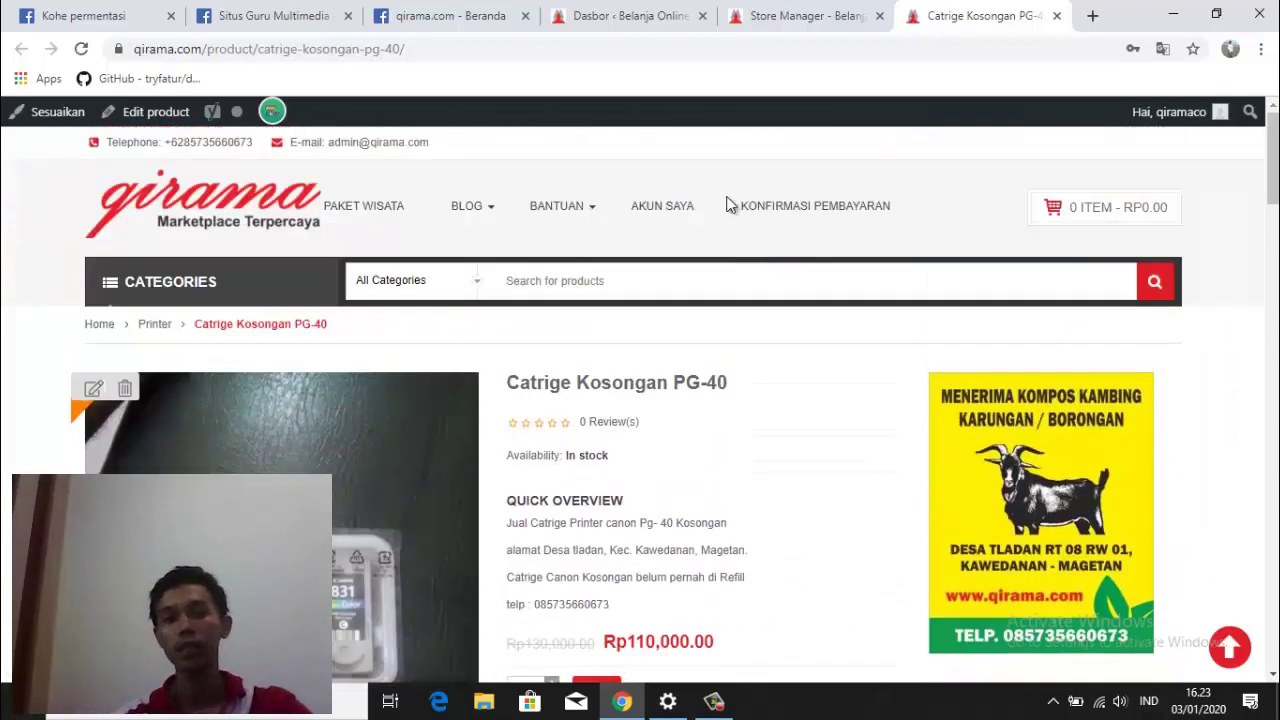
click(503, 50)
key(ctrl+c)
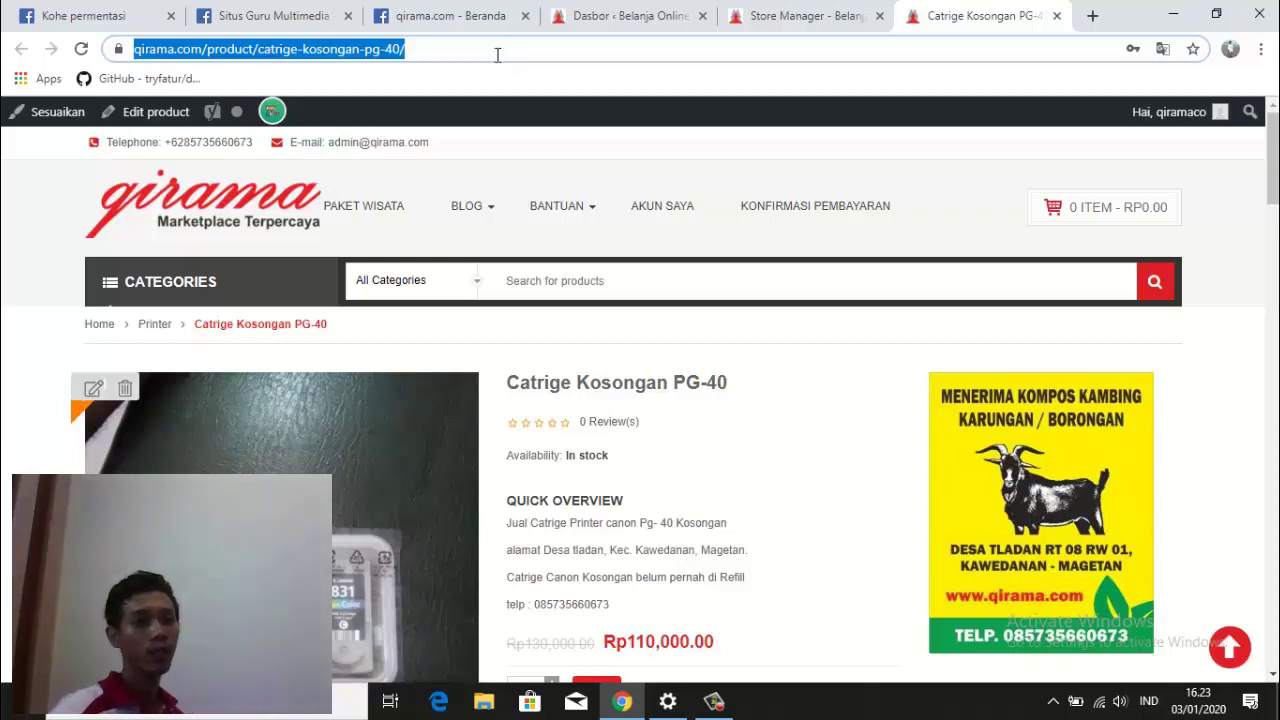
- Switch to the qirama.com Facebook Page tab and scroll back up to the post composer
click(450, 16)
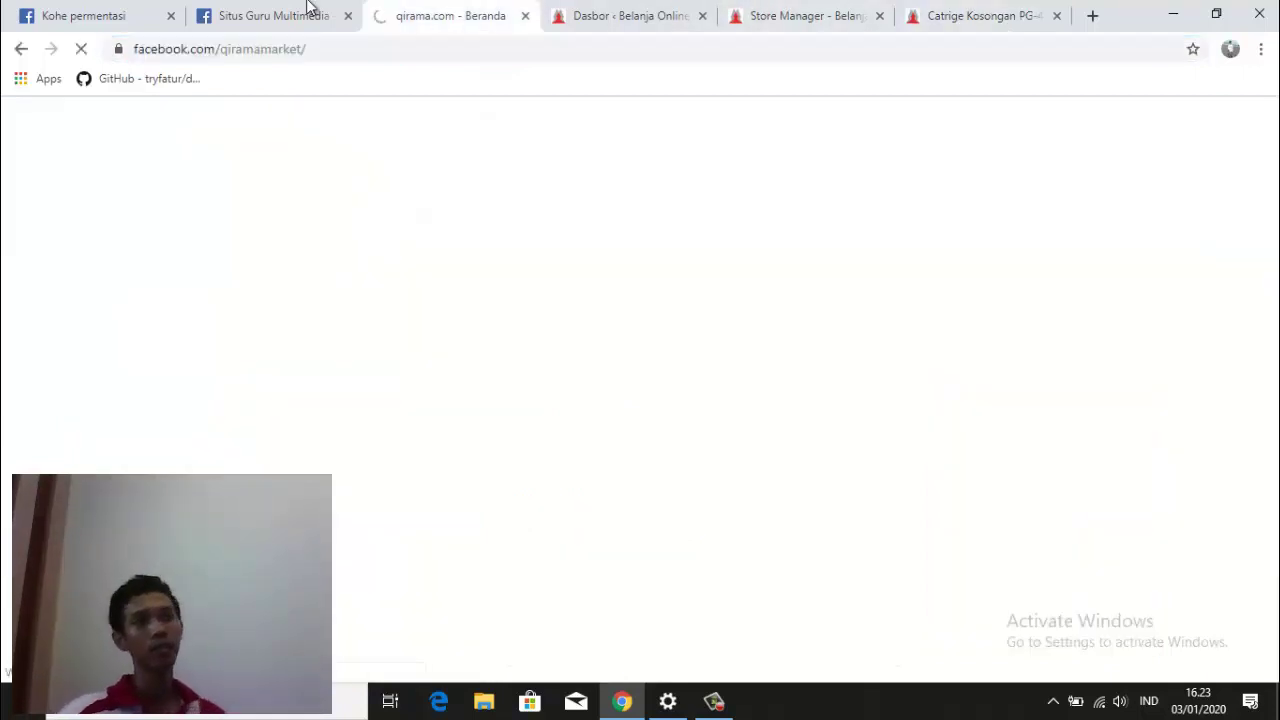
click(264, 10)
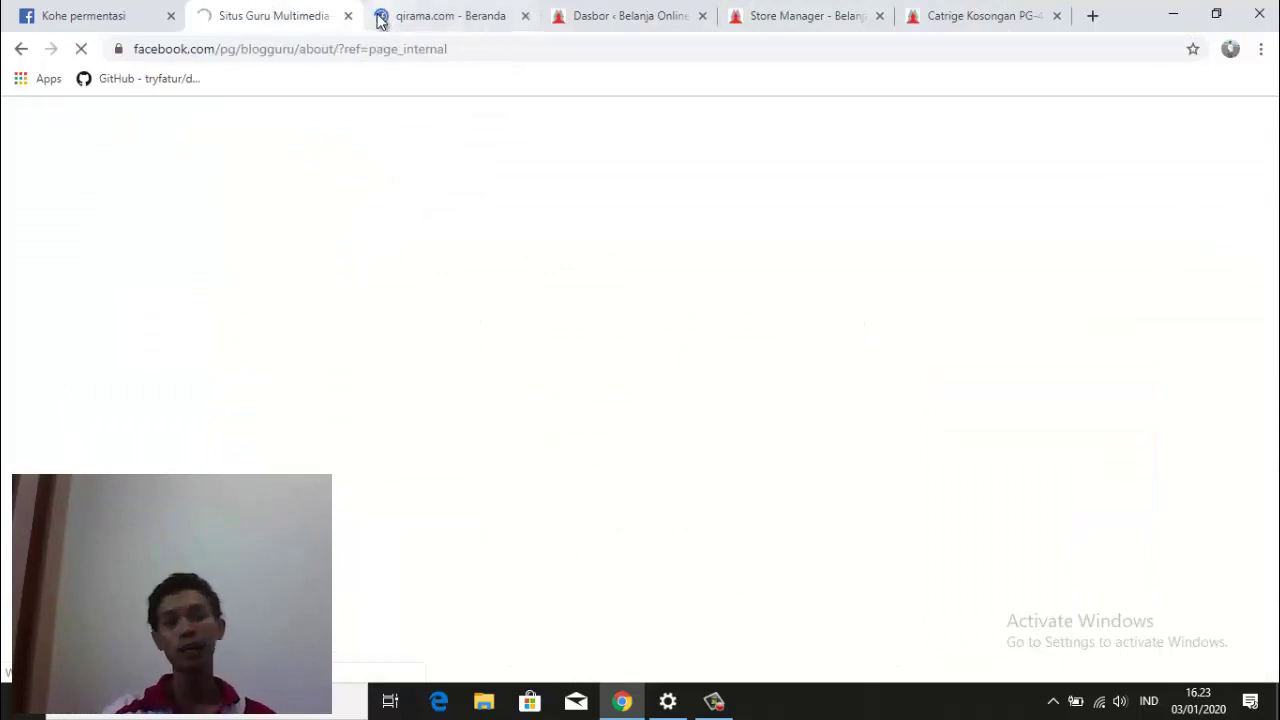
click(120, 14)
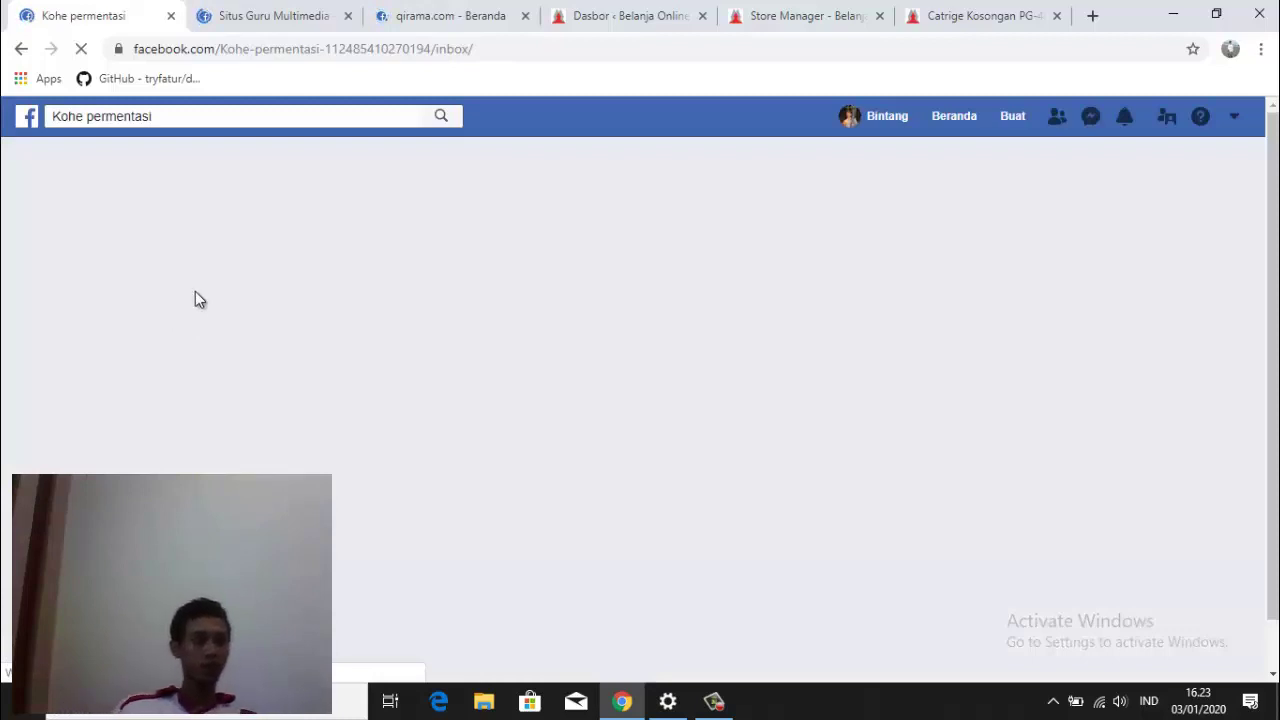
click(483, 12)
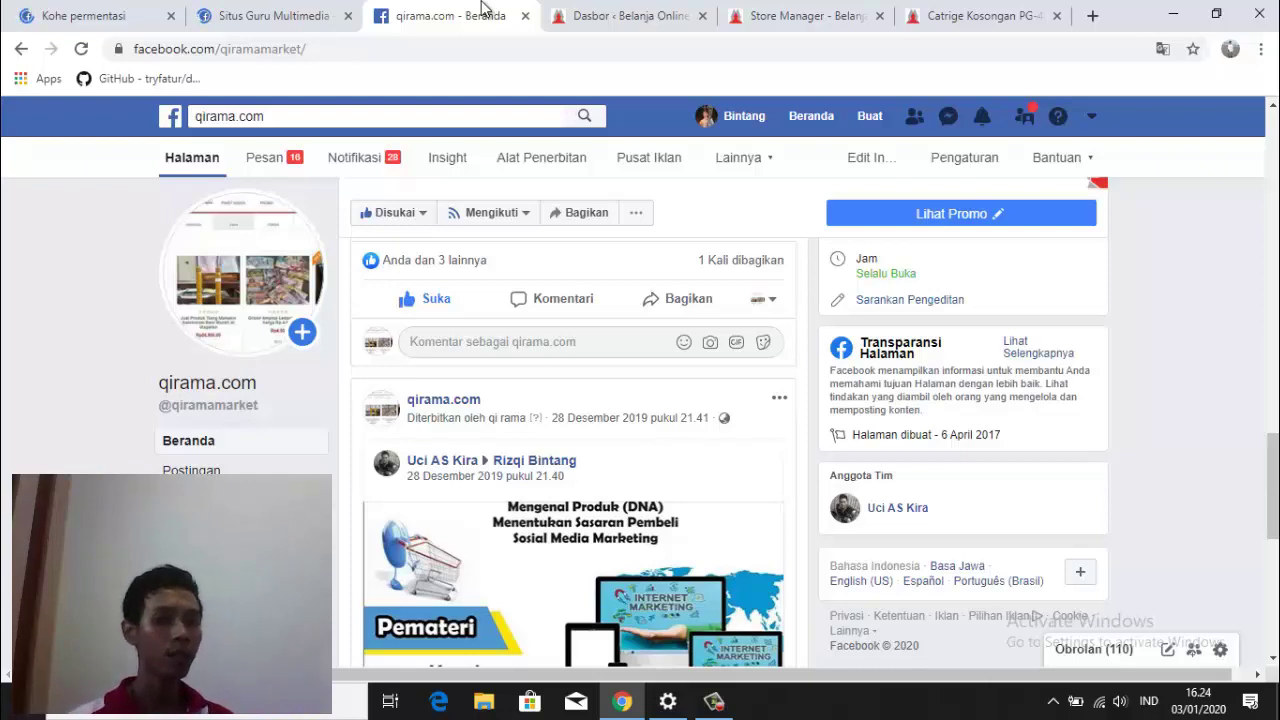
key(Up)
key(Up)
key(Up)
key(Up)
key(Up)
key(Up)
key(Up)
key(Up)
key(Up)
key(Up)
key(Up)
key(Up)
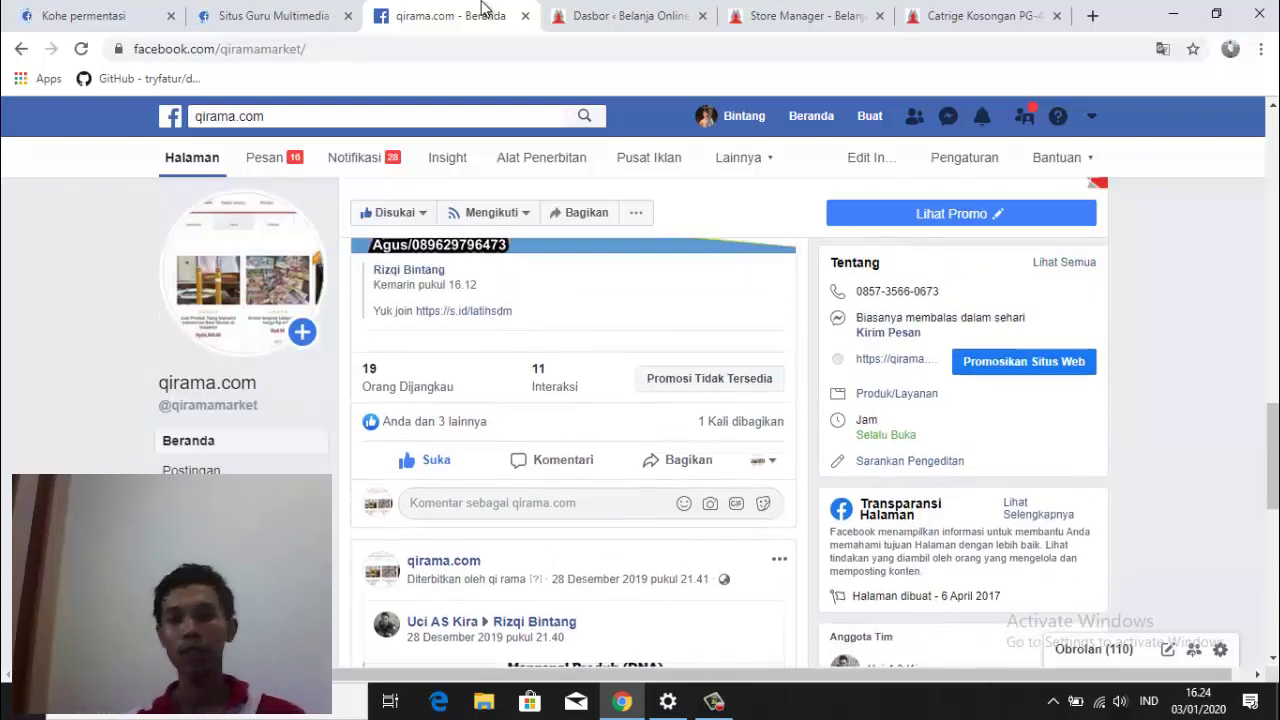
key(Up)
key(Up)
key(Up)
key(Up)
key(Up)
key(Up)
key(Up)
key(Up)
key(Up)
key(Up)
key(Up)
key(Up)
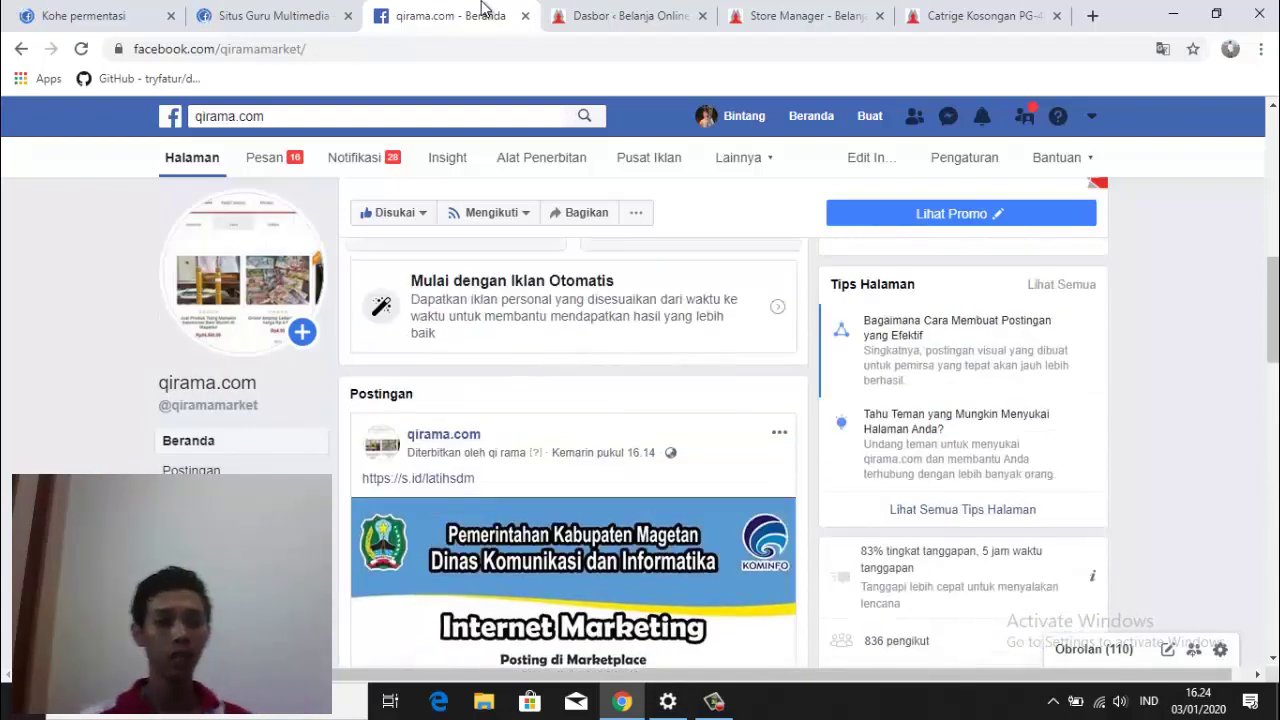
key(Up)
key(Up)
key(Up)
key(Up)
key(Up)
key(Up)
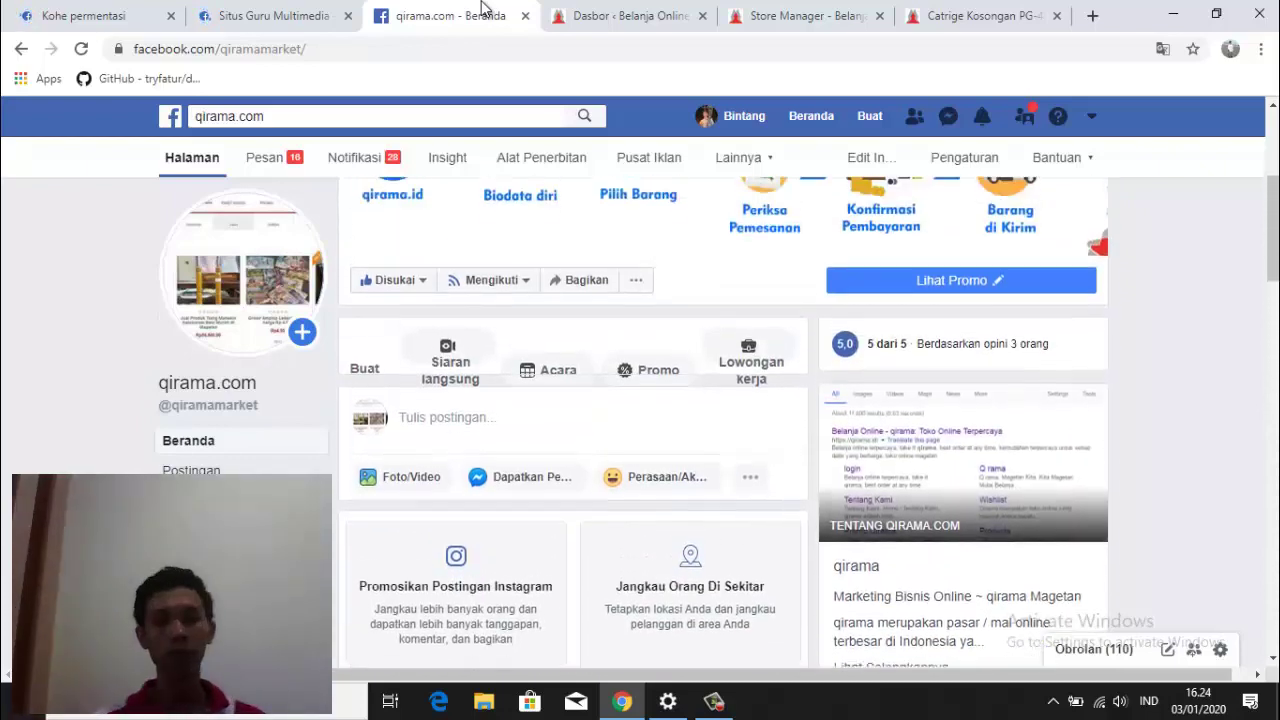
- Start a Page post with the pasted product link and a blank line above it
click(568, 428)
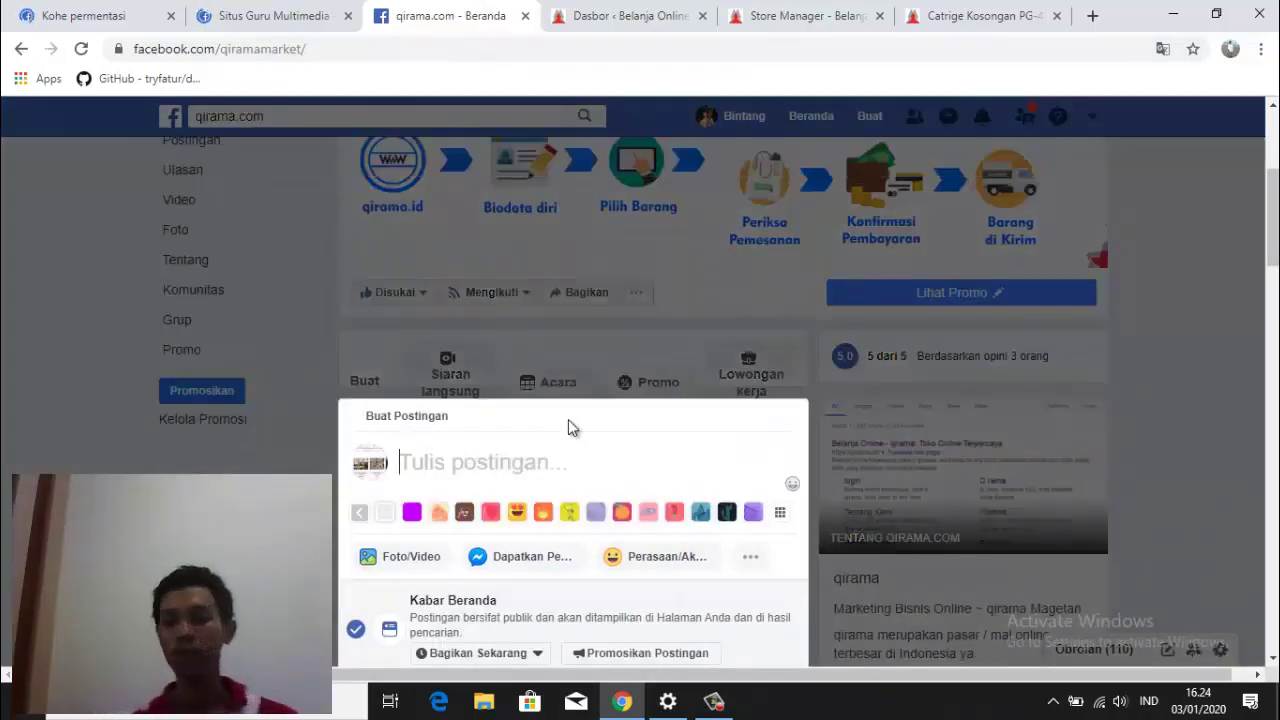
key(ctrl+v)
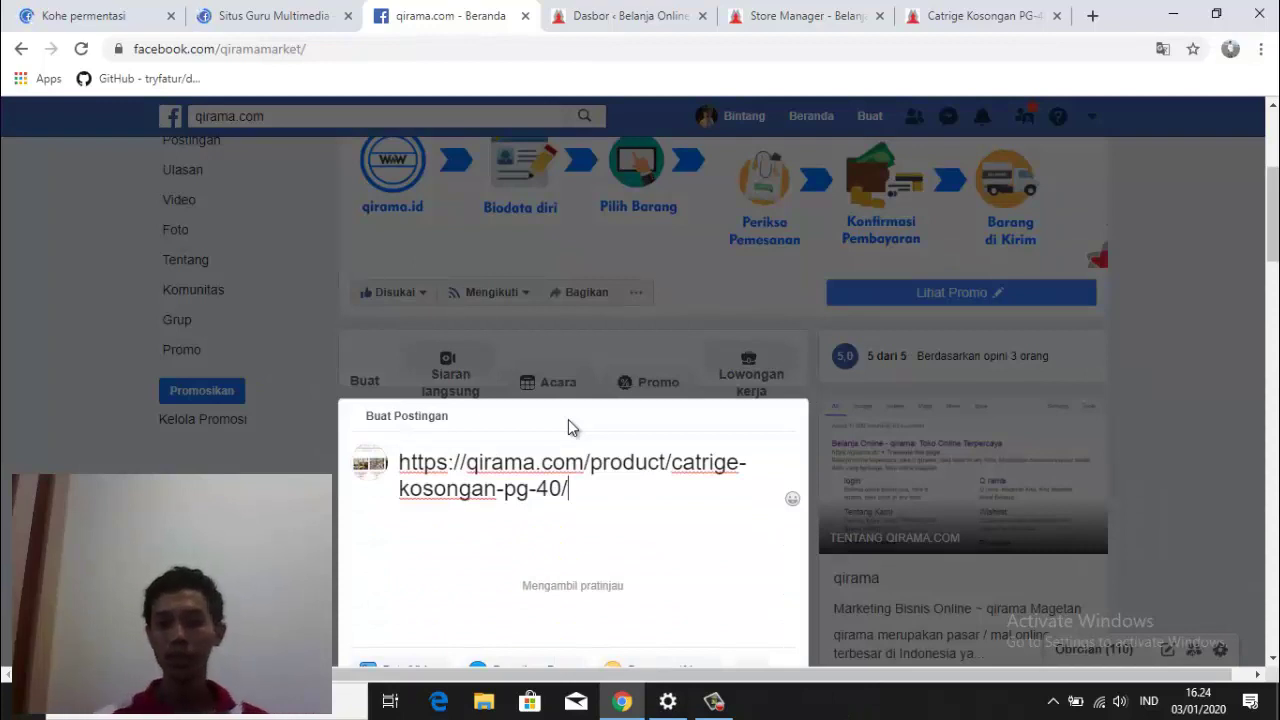
key(BackSpace)
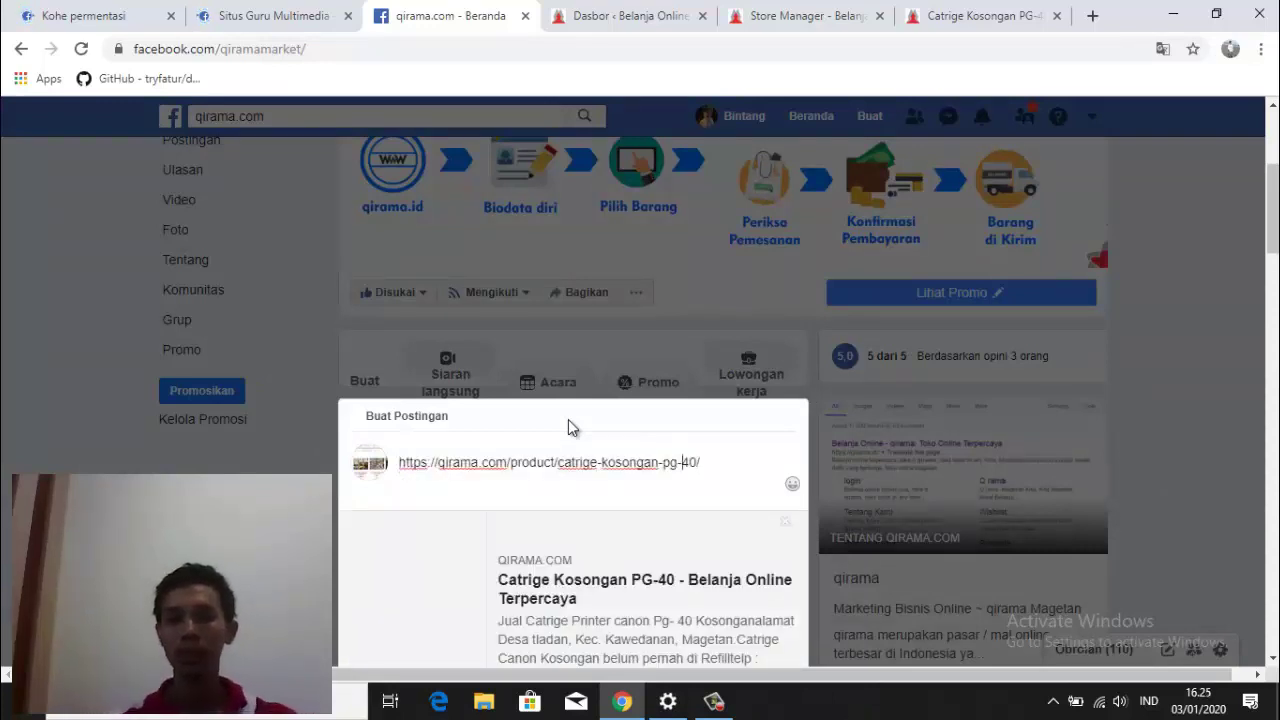
key(Left)
key(Left)
key(Left)
key(Left)
key(Left)
key(Left)
key(Left)
key(Left)
key(Left)
key(Left)
key(Left)
key(Left)
key(Left)
key(Left)
key(Left)
key(Left)
key(Left)
key(Left)
key(Left)
key(Left)
key(Left)
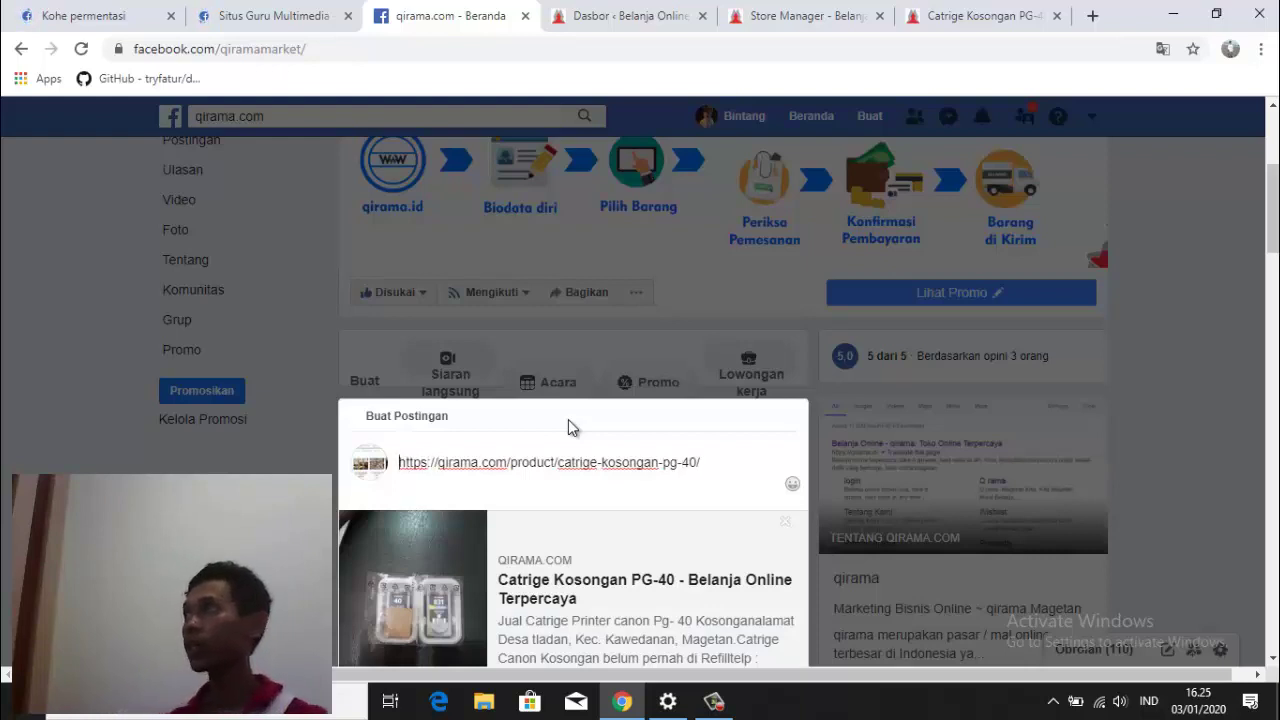
key(Return)
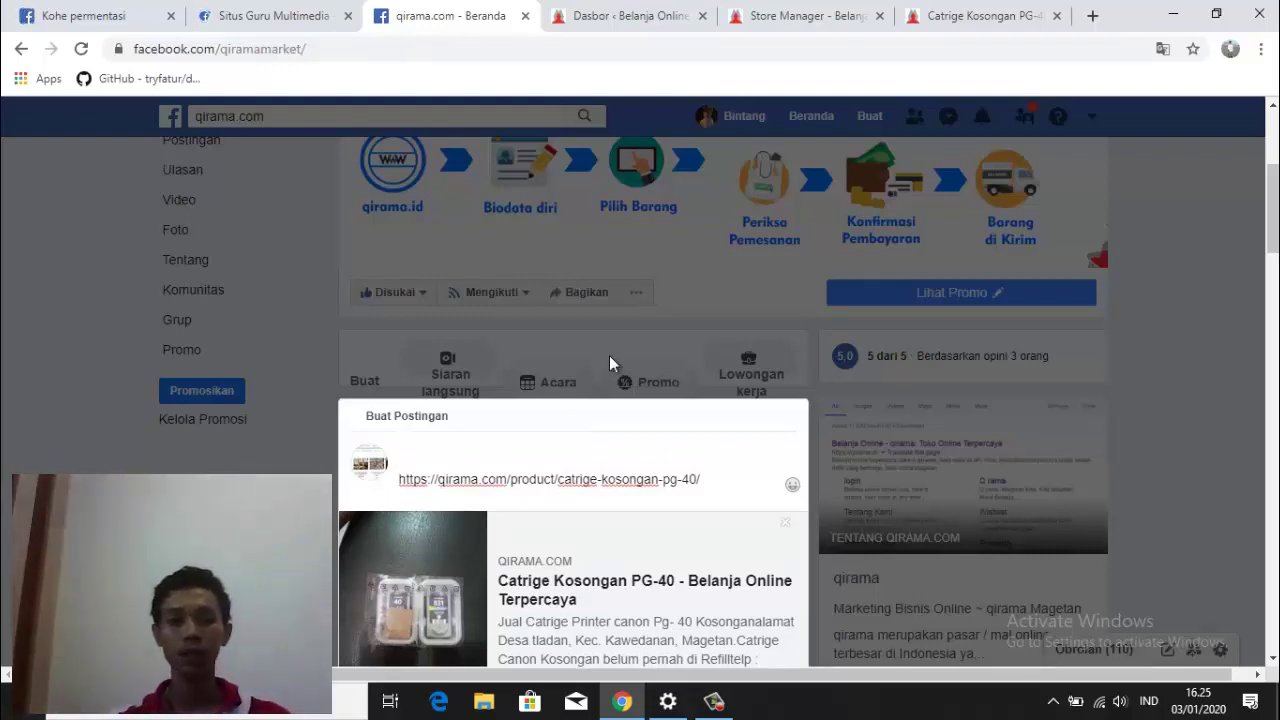
click(985, 14)
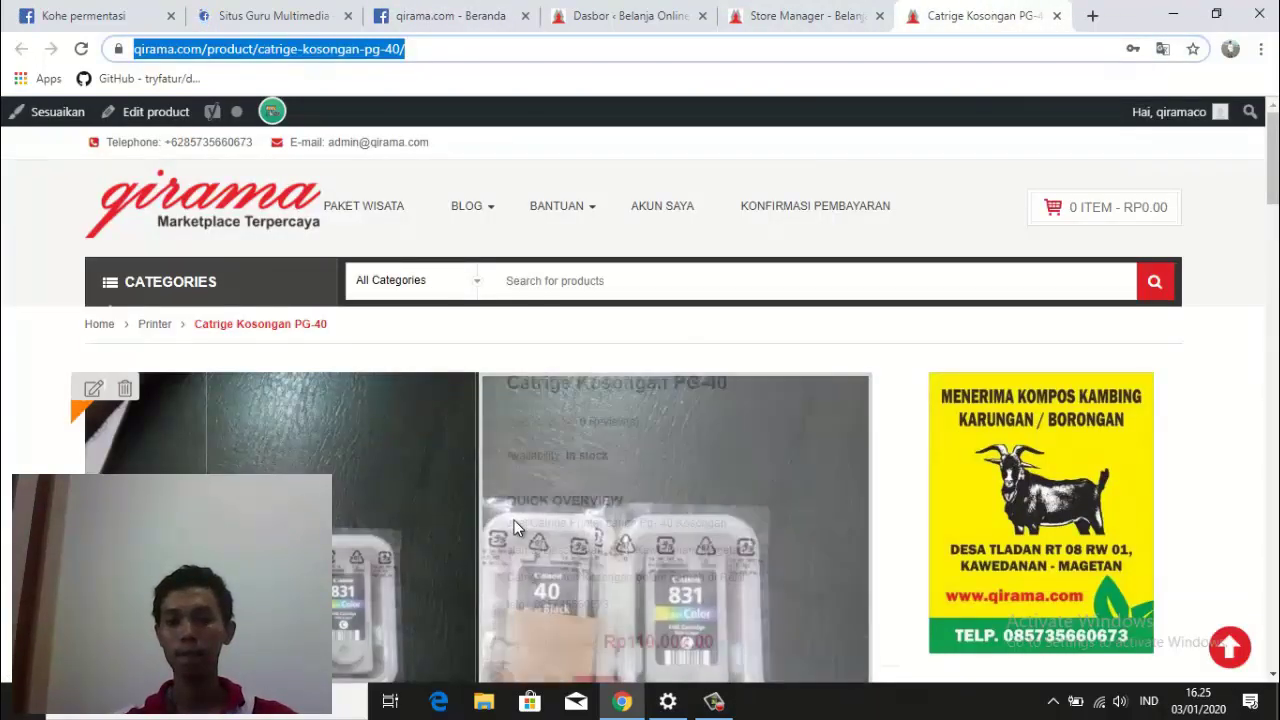
- Copy the product description from the product page and paste it above the link in the post
double_click(522, 527)
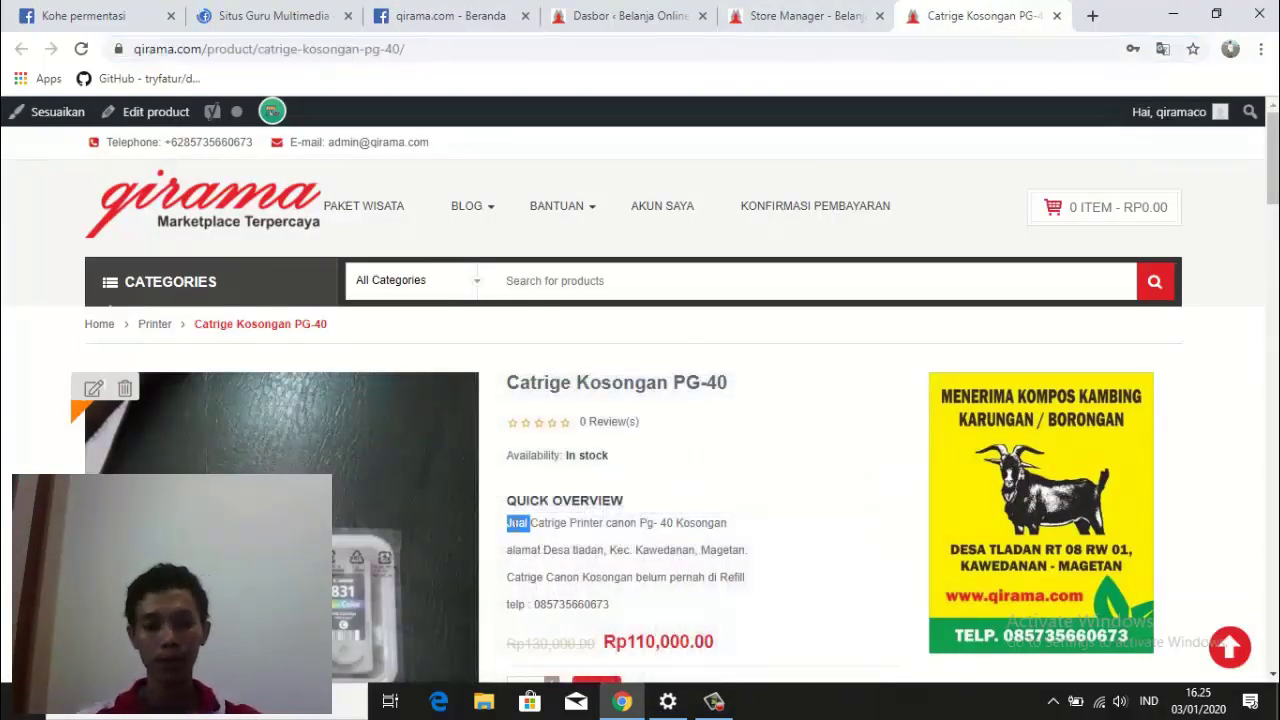
drag(522, 527, 609, 604)
key(ctrl+c)
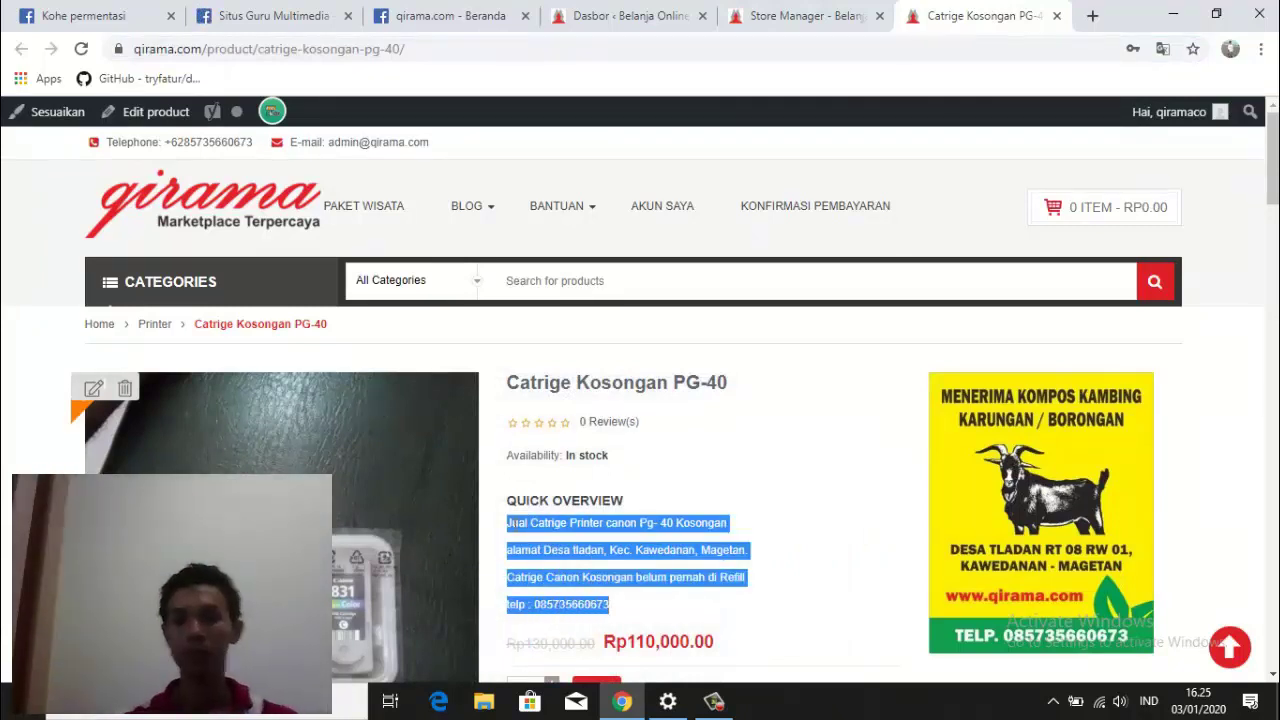
click(432, 12)
key(ctrl+v)
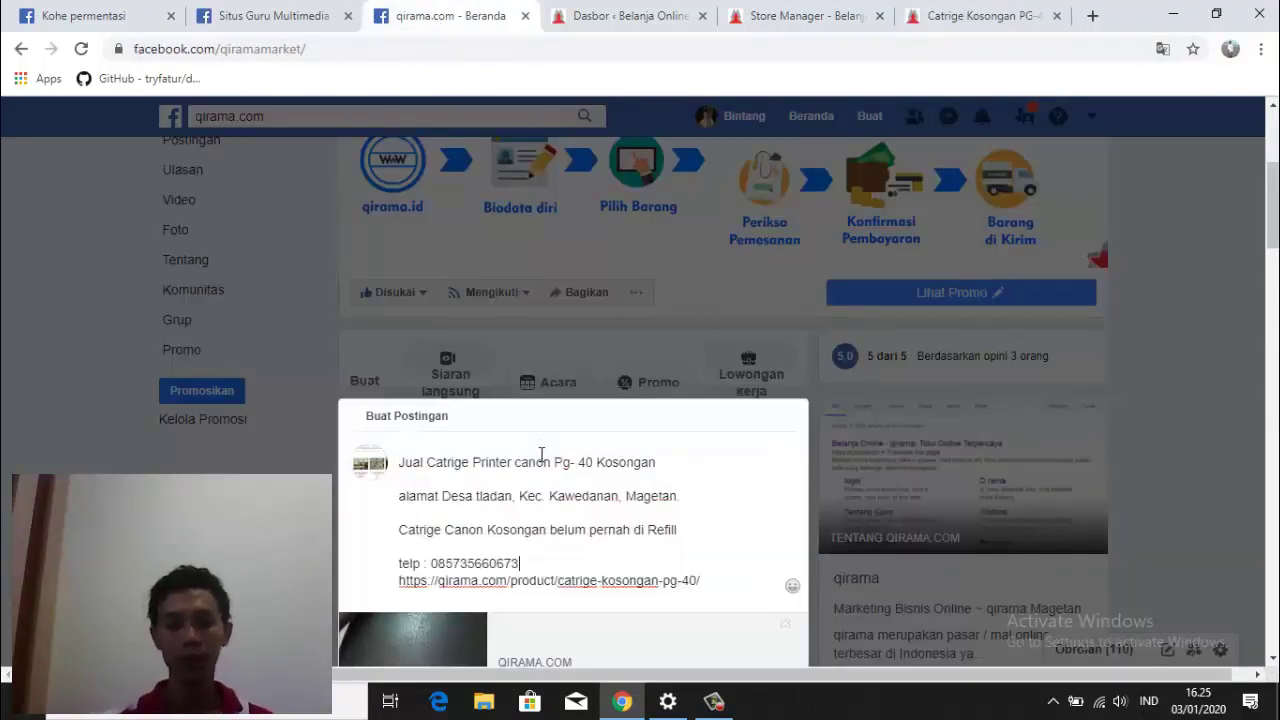
key(Return)
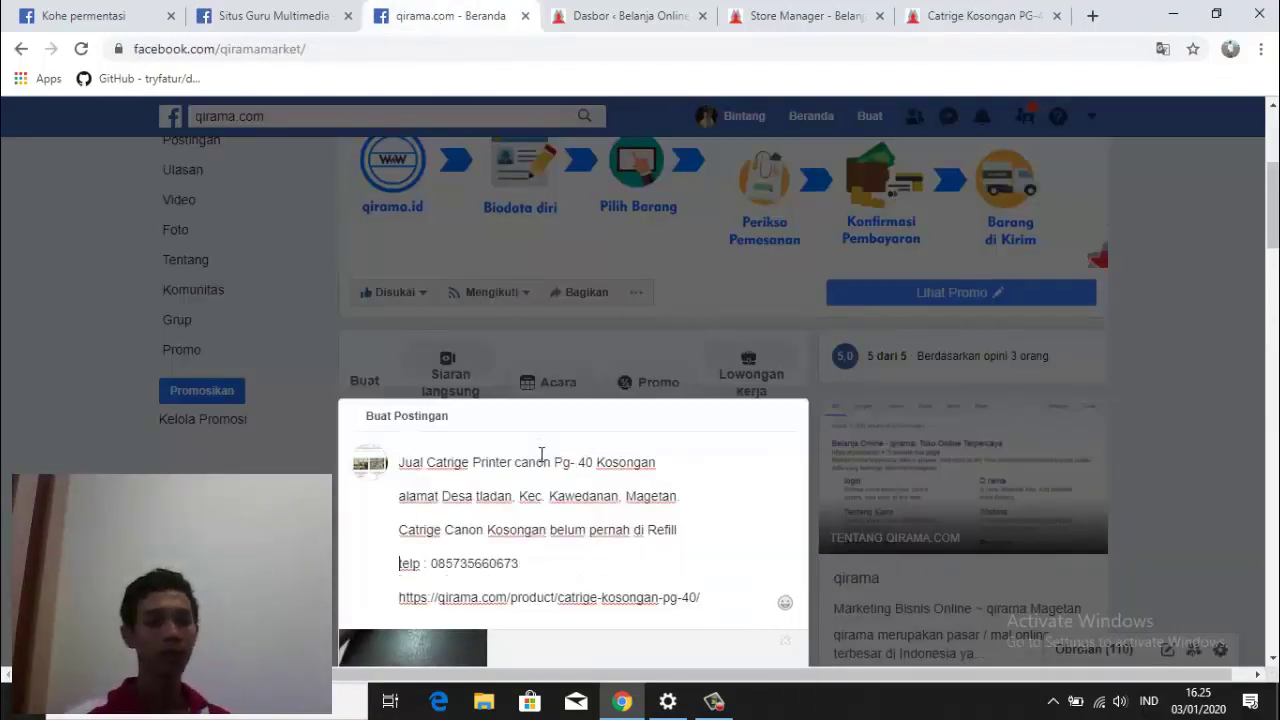
- Delete the blank lines between the title, address, description and phone lines
key(BackSpace)
key(Up)
key(BackSpace)
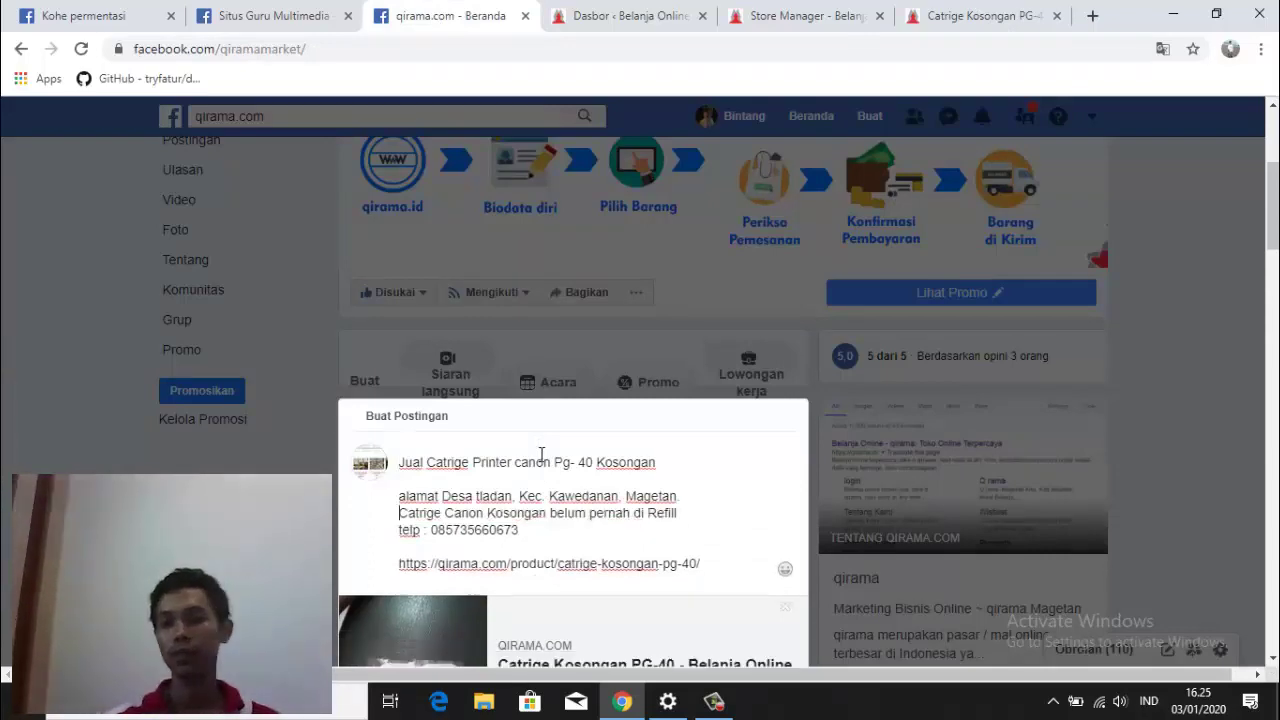
key(Up)
key(BackSpace)
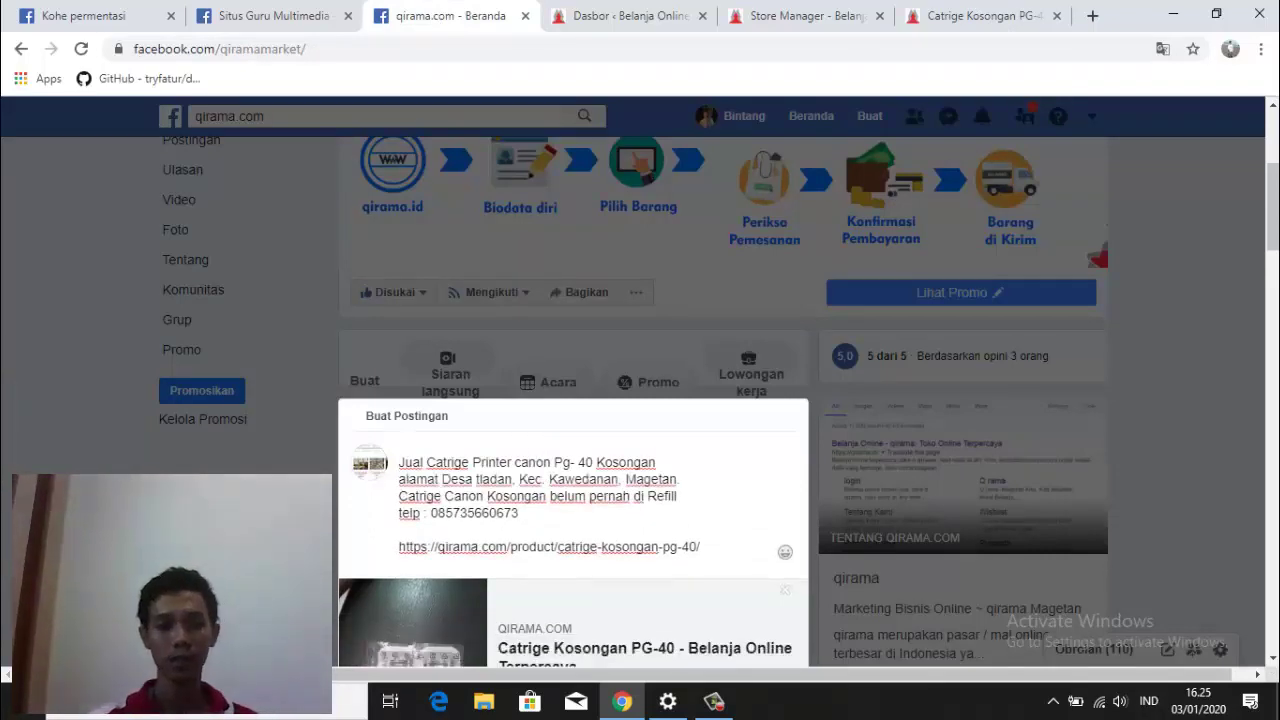
click(2, 560)
scroll(2, 560, down, 10)
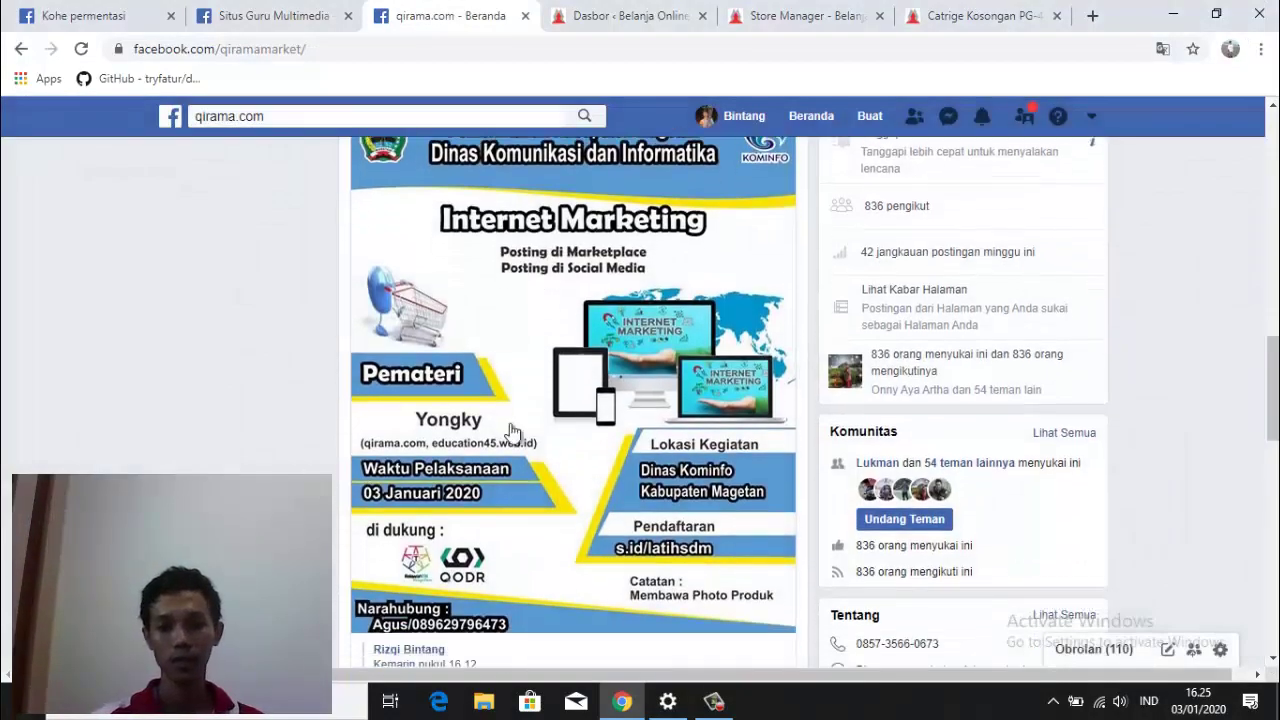
scroll(975, 277, up, 5)
scroll(975, 277, up, 5)
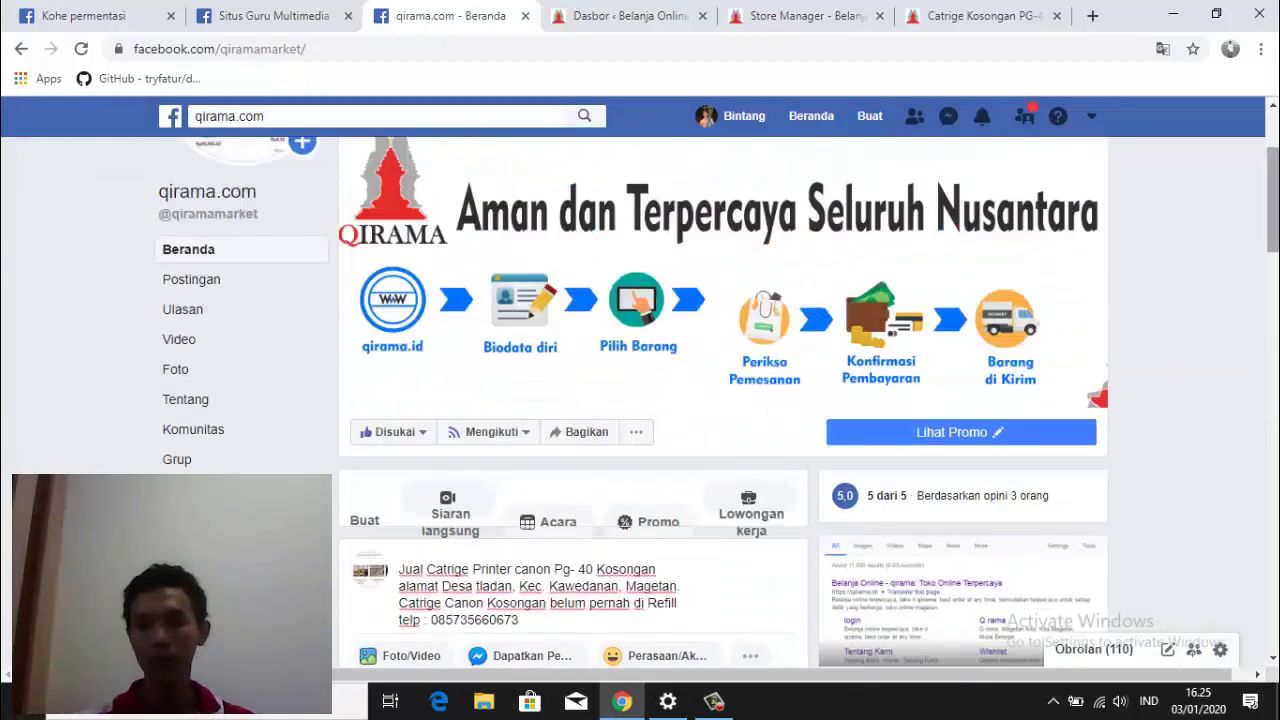
- Reopen the PG-40 cartridge post draft and publish it with Bagikan Sekarang on the qirama.com page
click(671, 623)
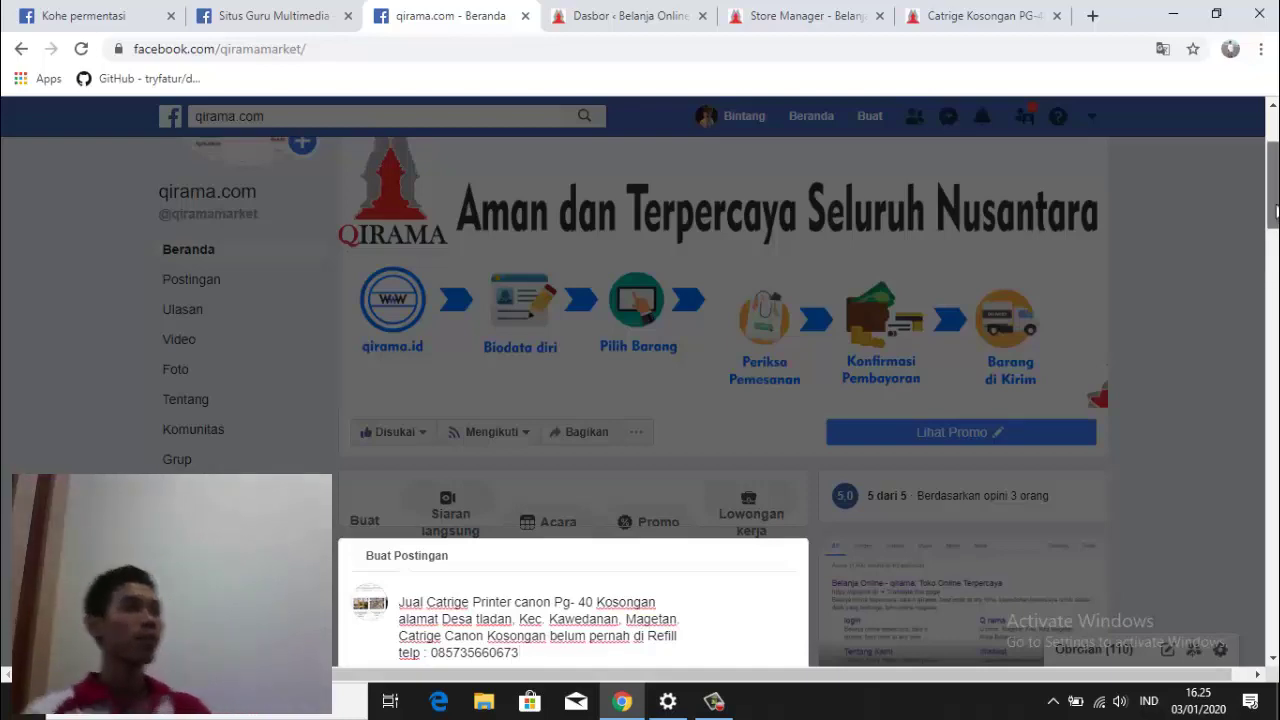
scroll(1273, 235, down, 1)
scroll(1273, 235, down, 5)
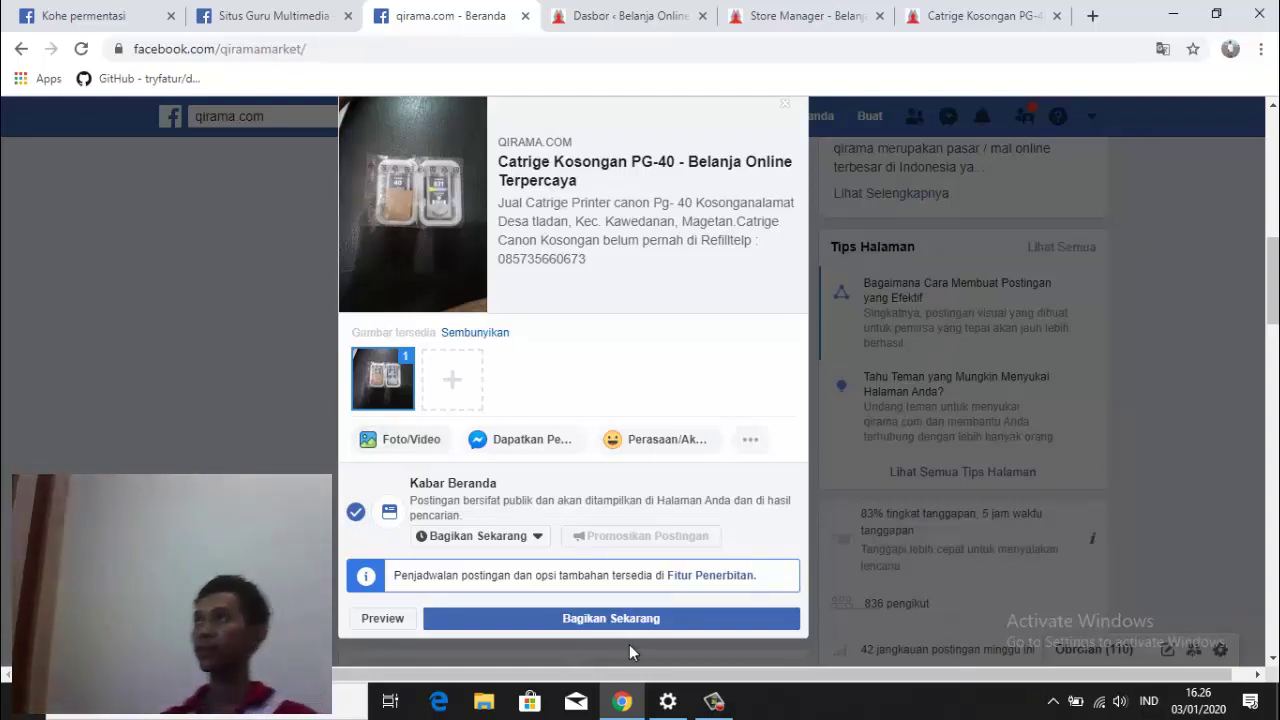
click(613, 620)
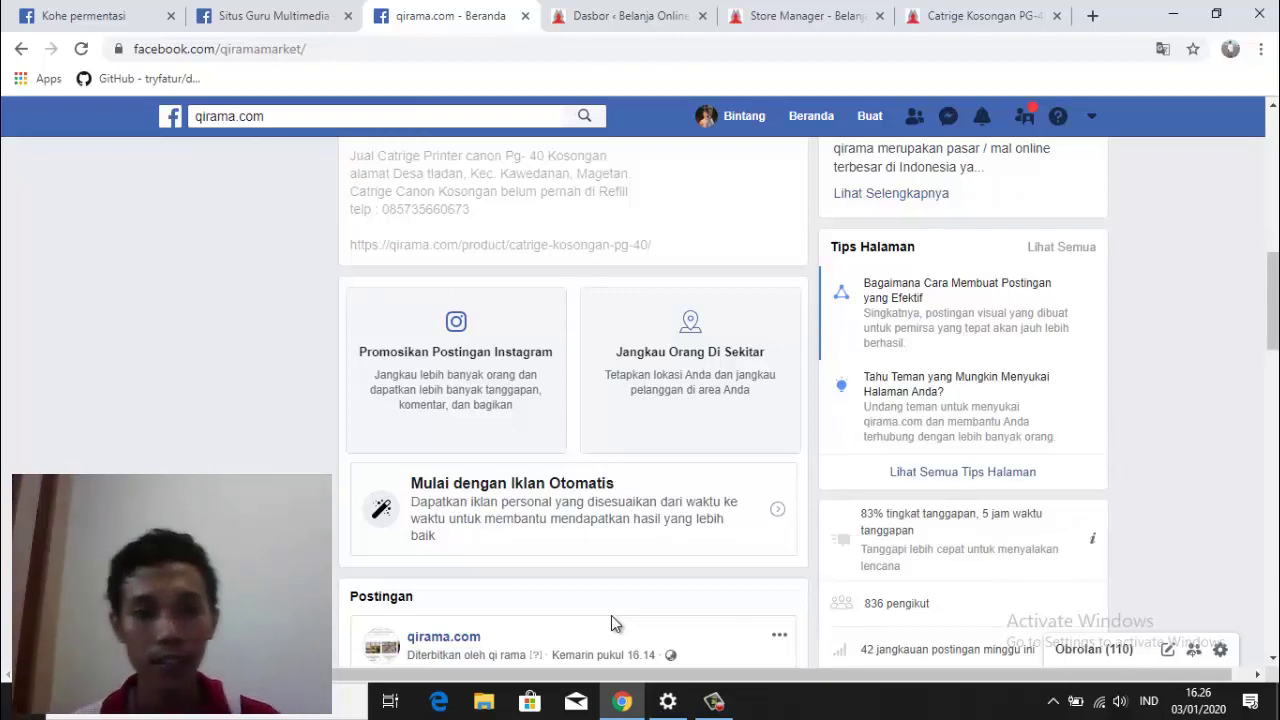
scroll(611, 615, down, 5)
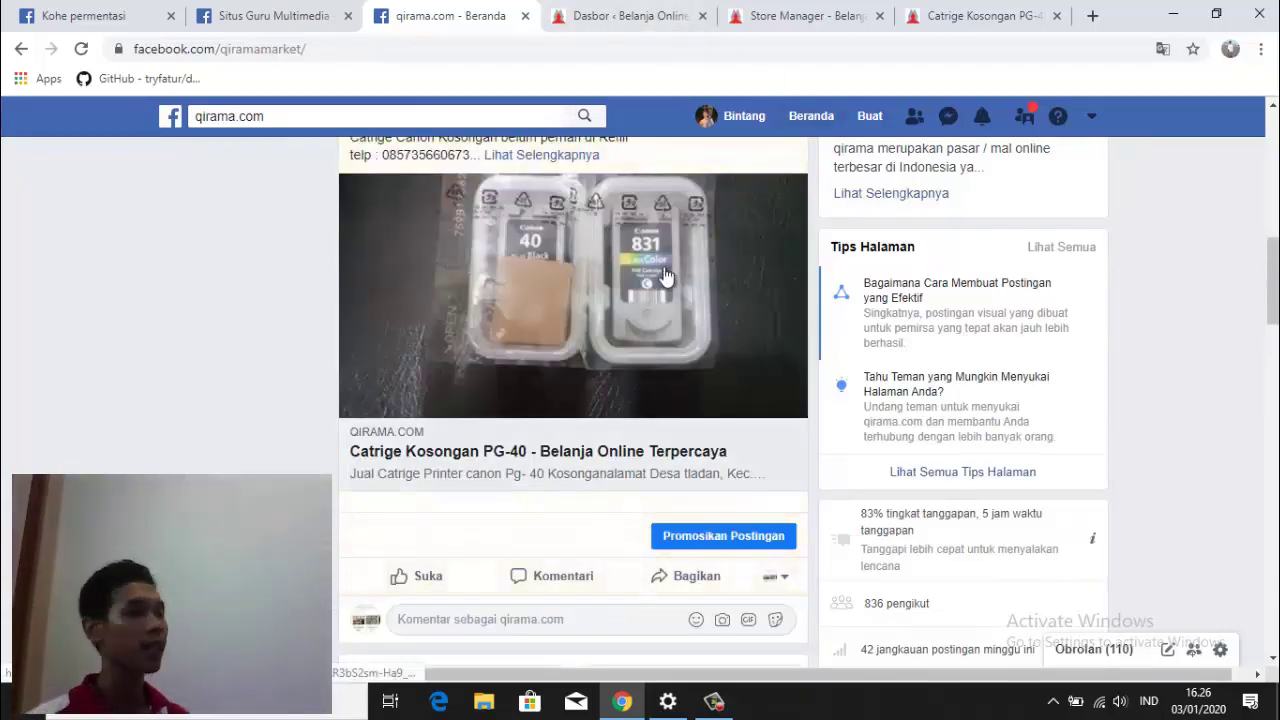
scroll(665, 277, up, 1)
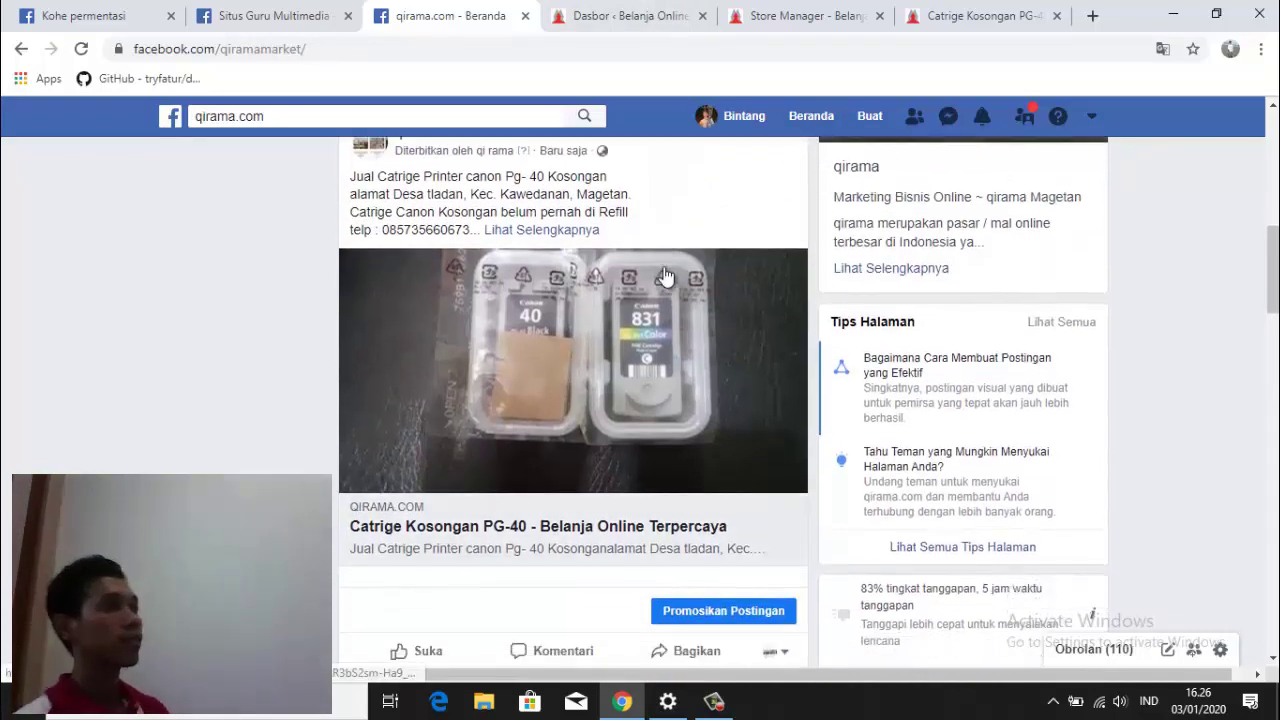
scroll(665, 277, up, 1)
scroll(668, 276, up, 1)
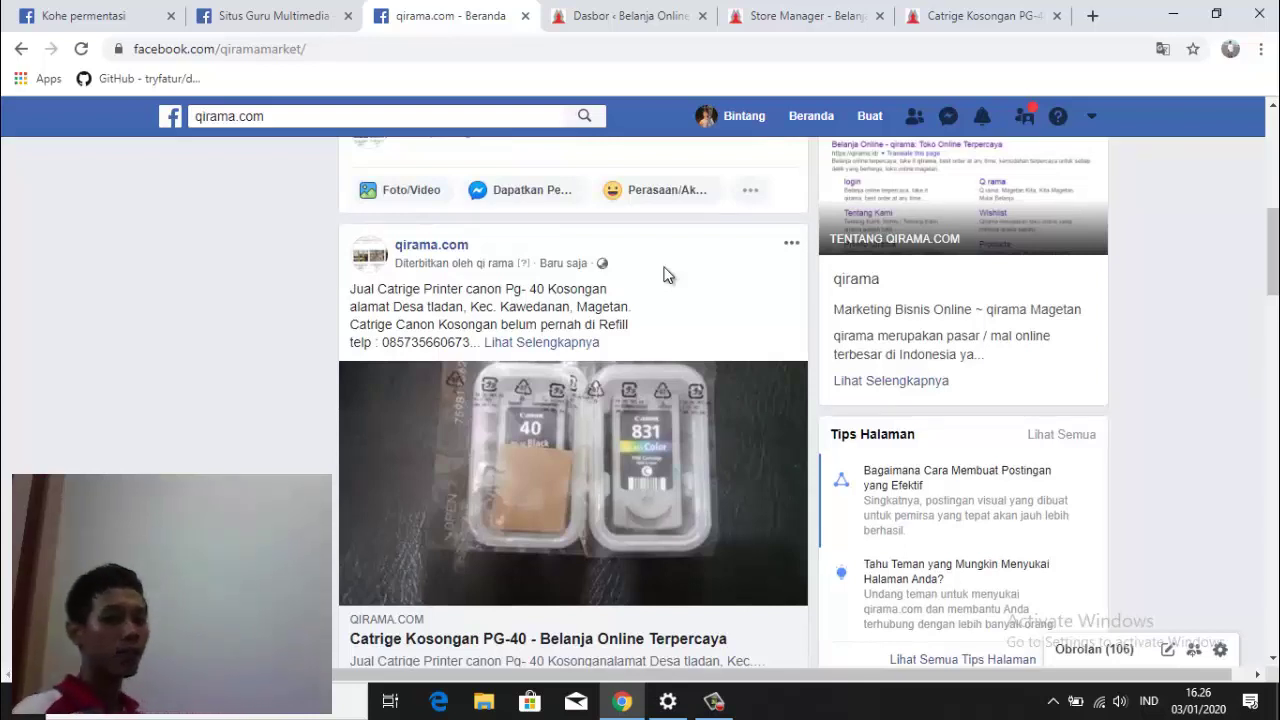
scroll(668, 276, down, 3)
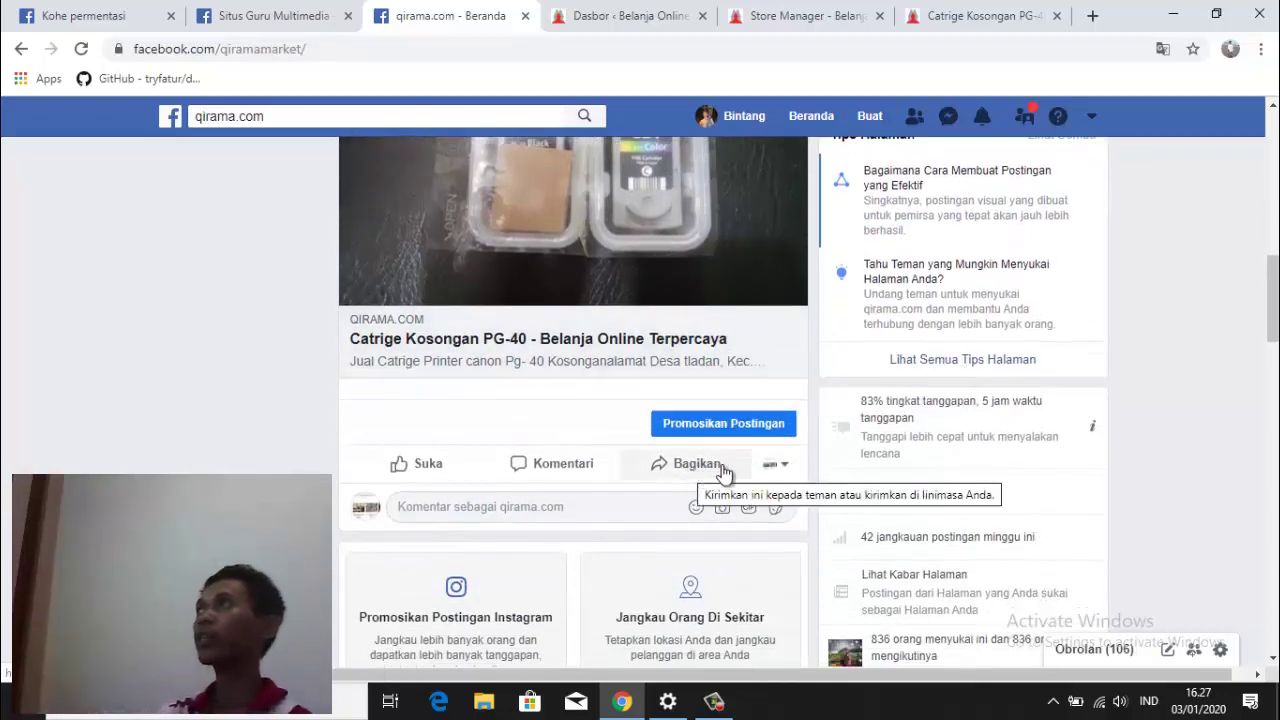
- Act as the personal profile and share the cartridge post publicly to the timeline
click(784, 468)
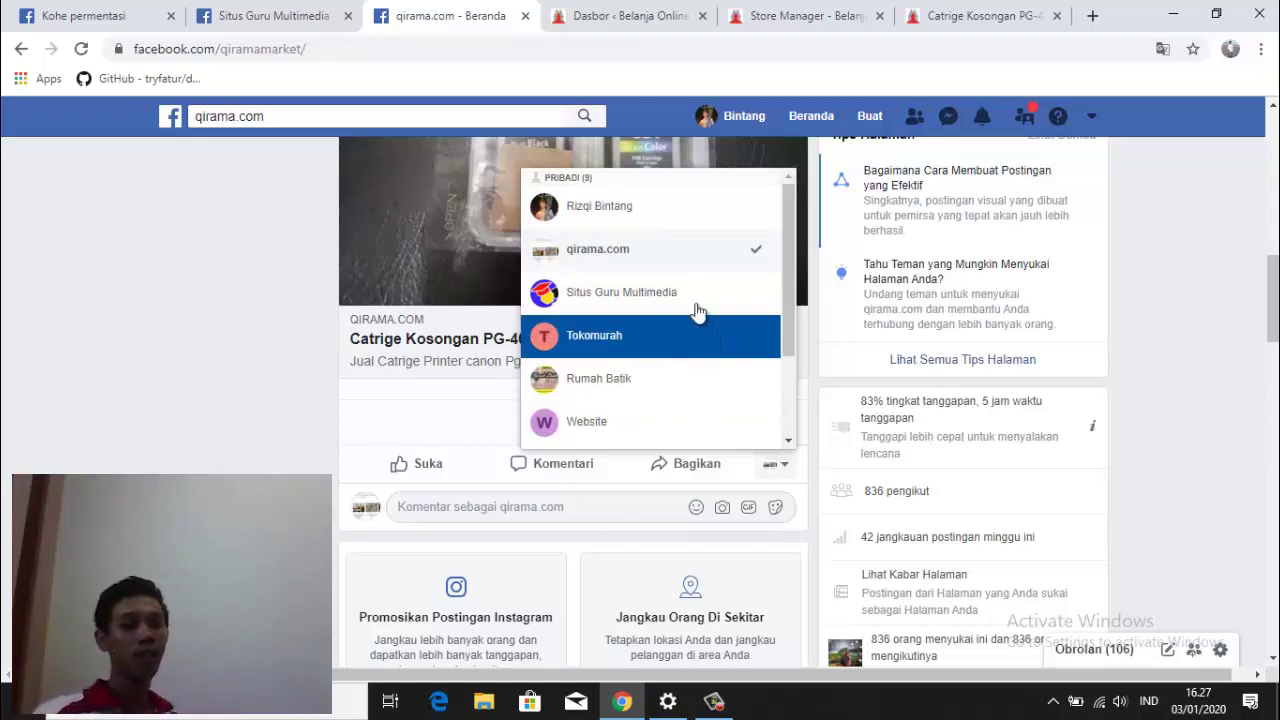
click(651, 213)
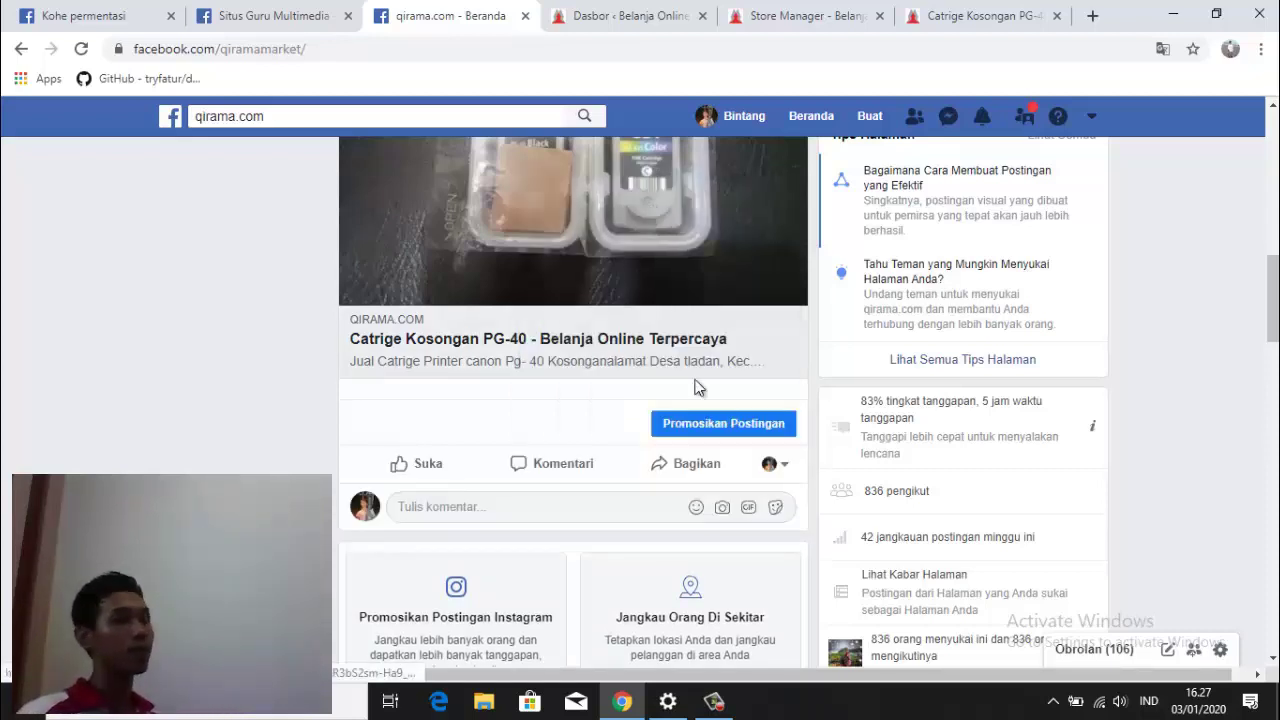
click(686, 465)
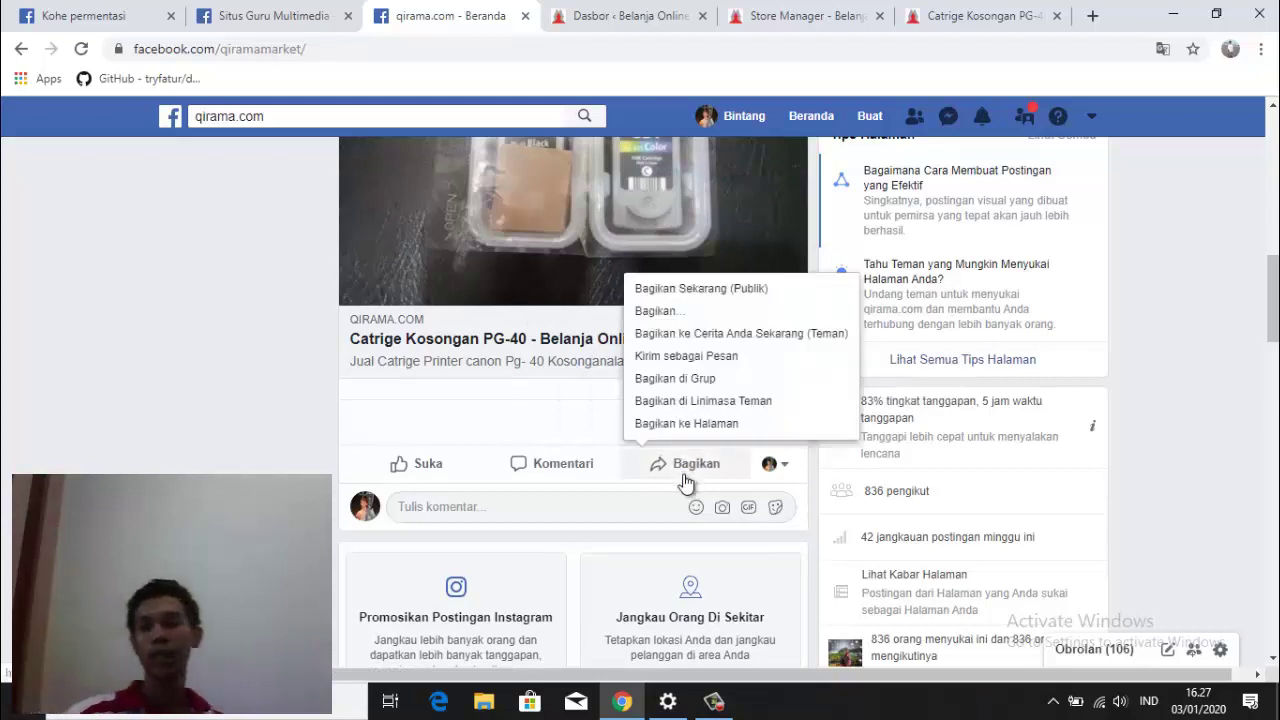
click(660, 292)
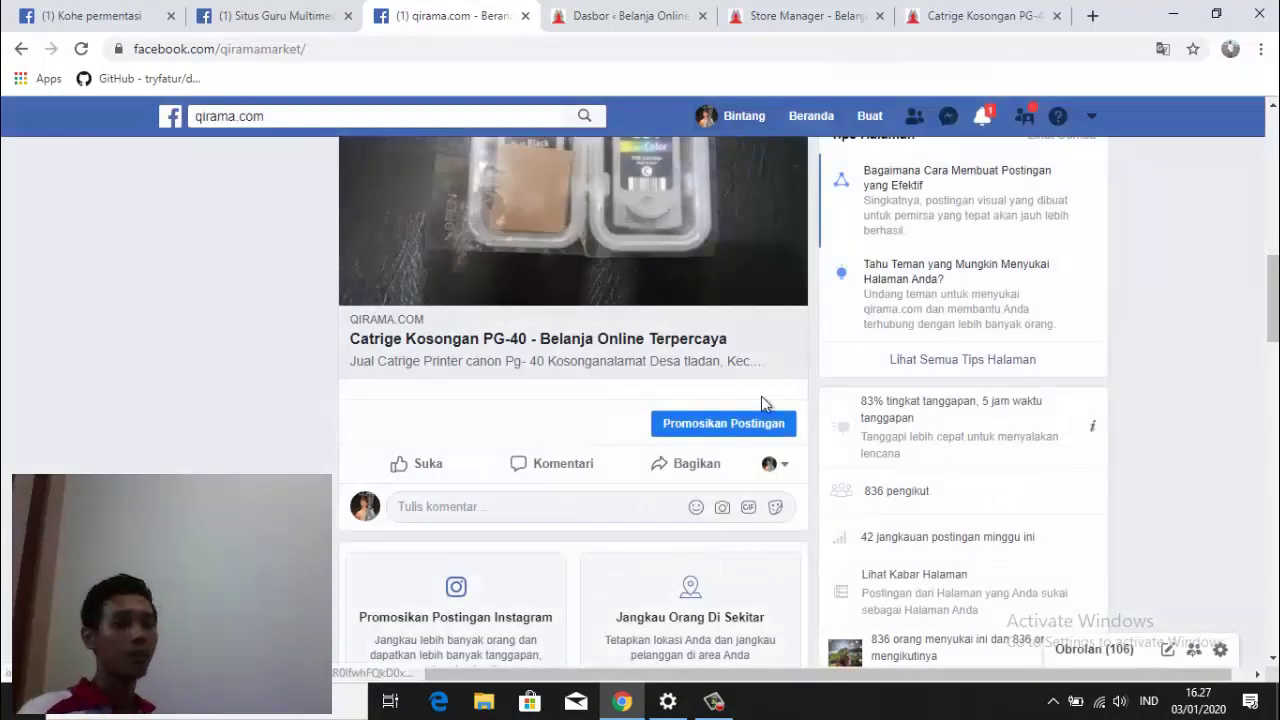
- Switch the identity to Rumah Batik and try sharing to a managed page, then cancel
click(771, 468)
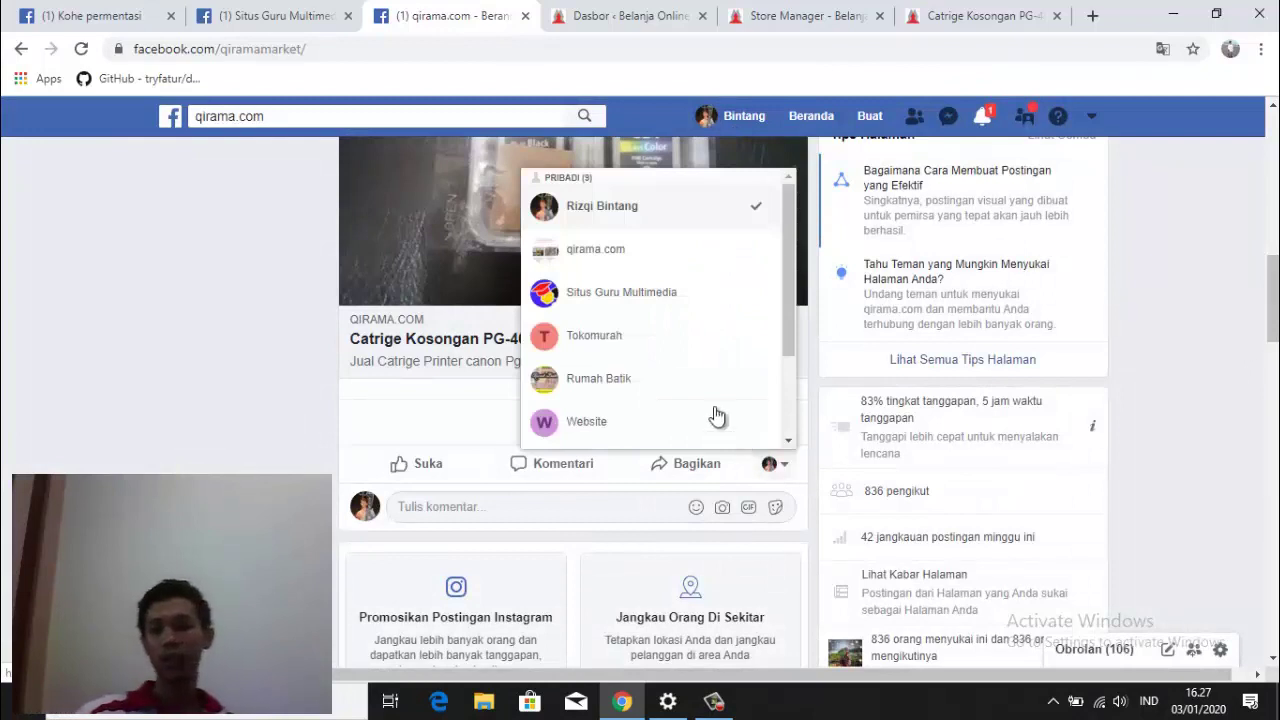
click(662, 381)
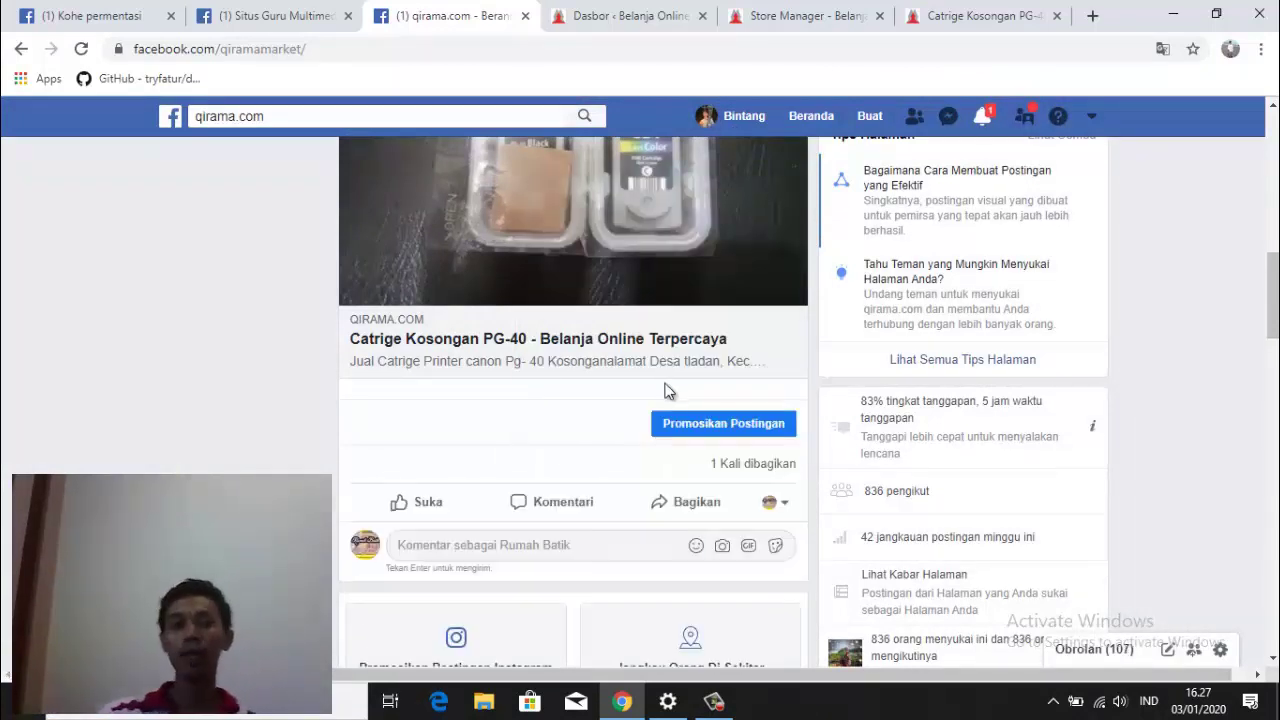
click(698, 506)
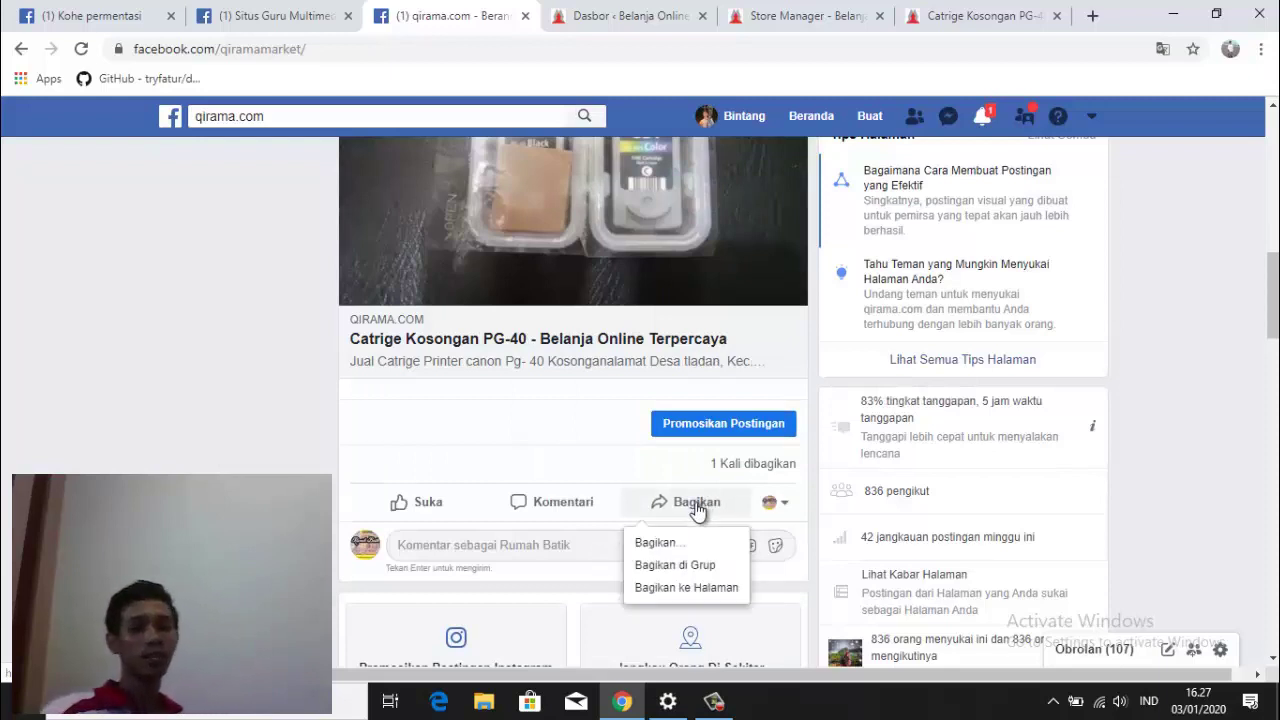
click(688, 588)
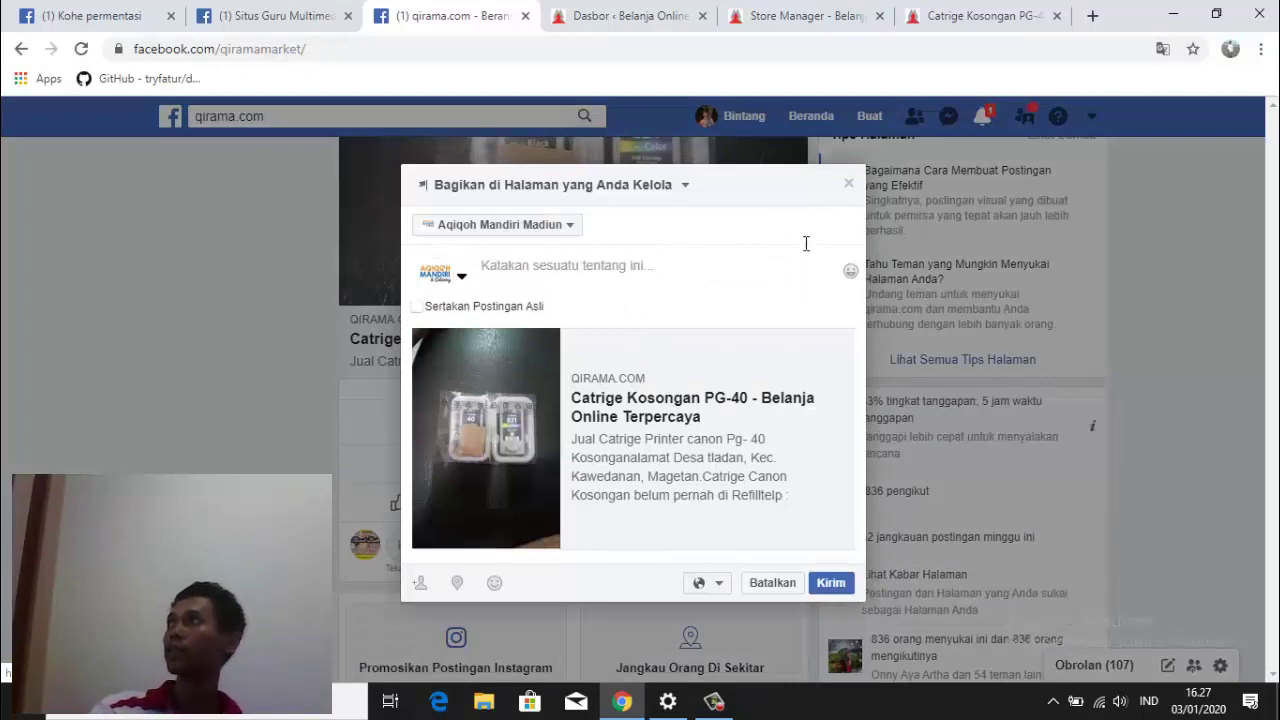
click(545, 230)
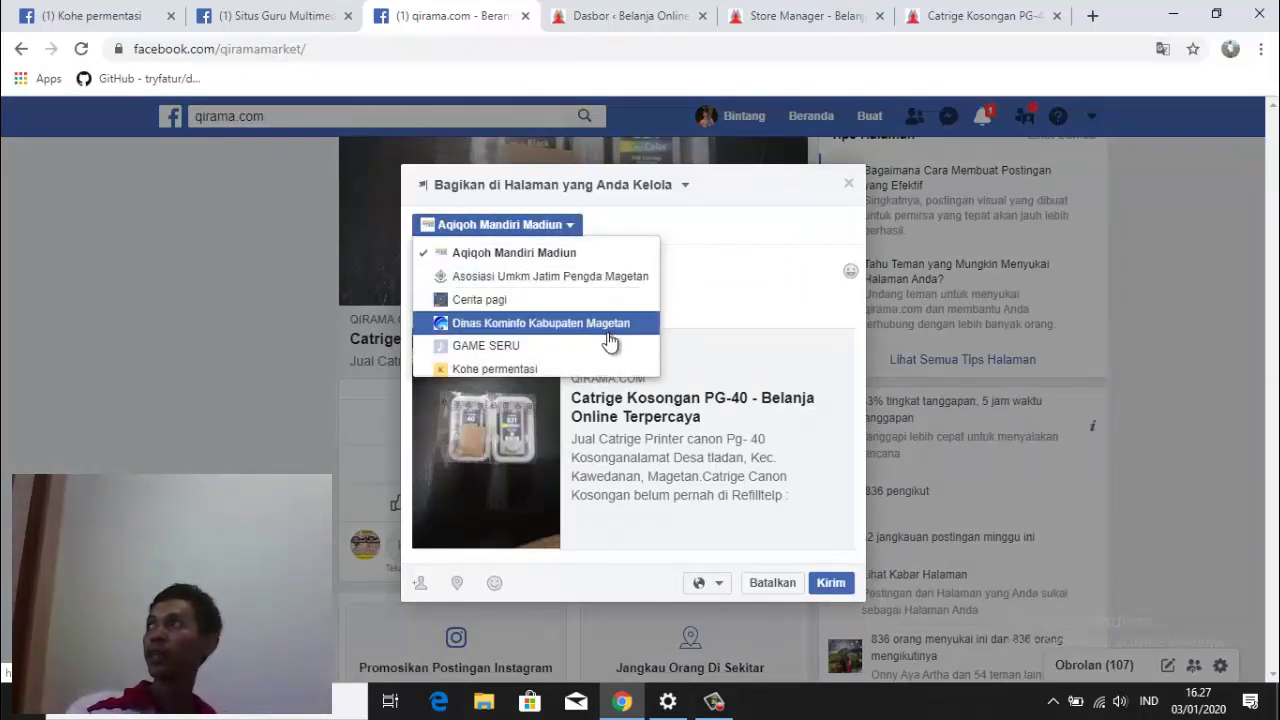
click(849, 185)
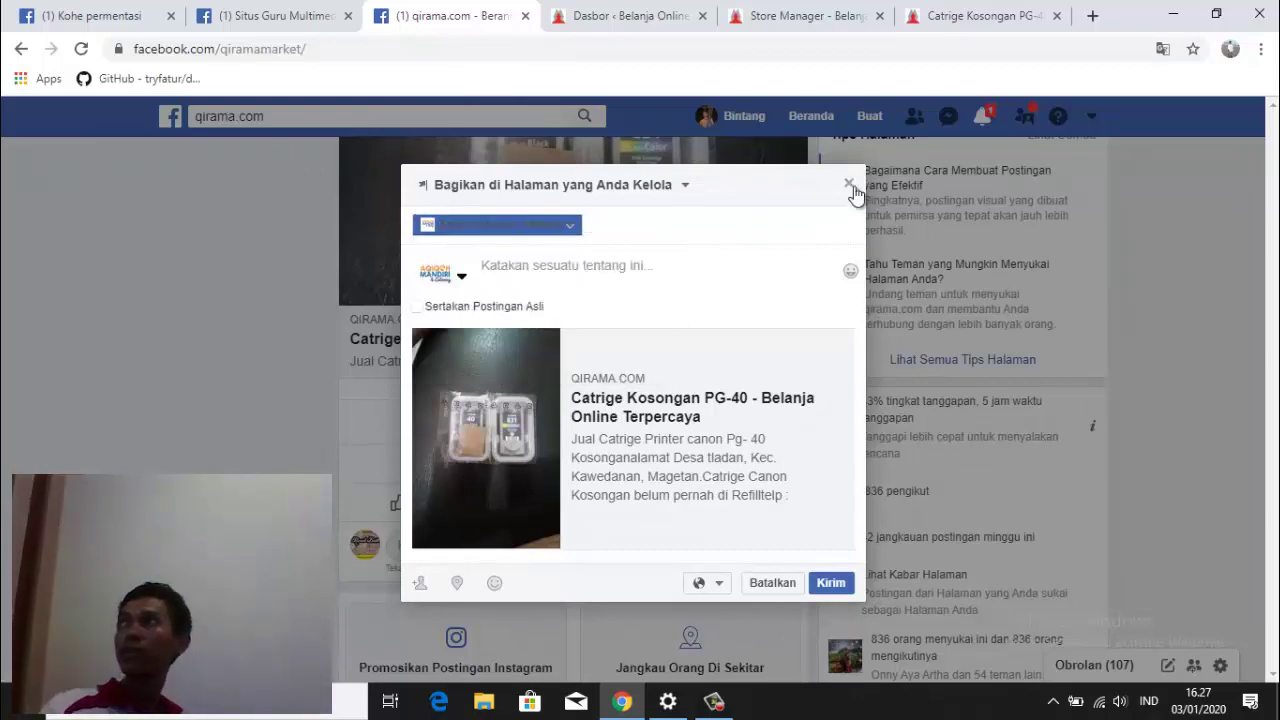
click(849, 185)
- Share the cartridge post to the Rumah Batik page through the general share dialog with Kirim
click(688, 505)
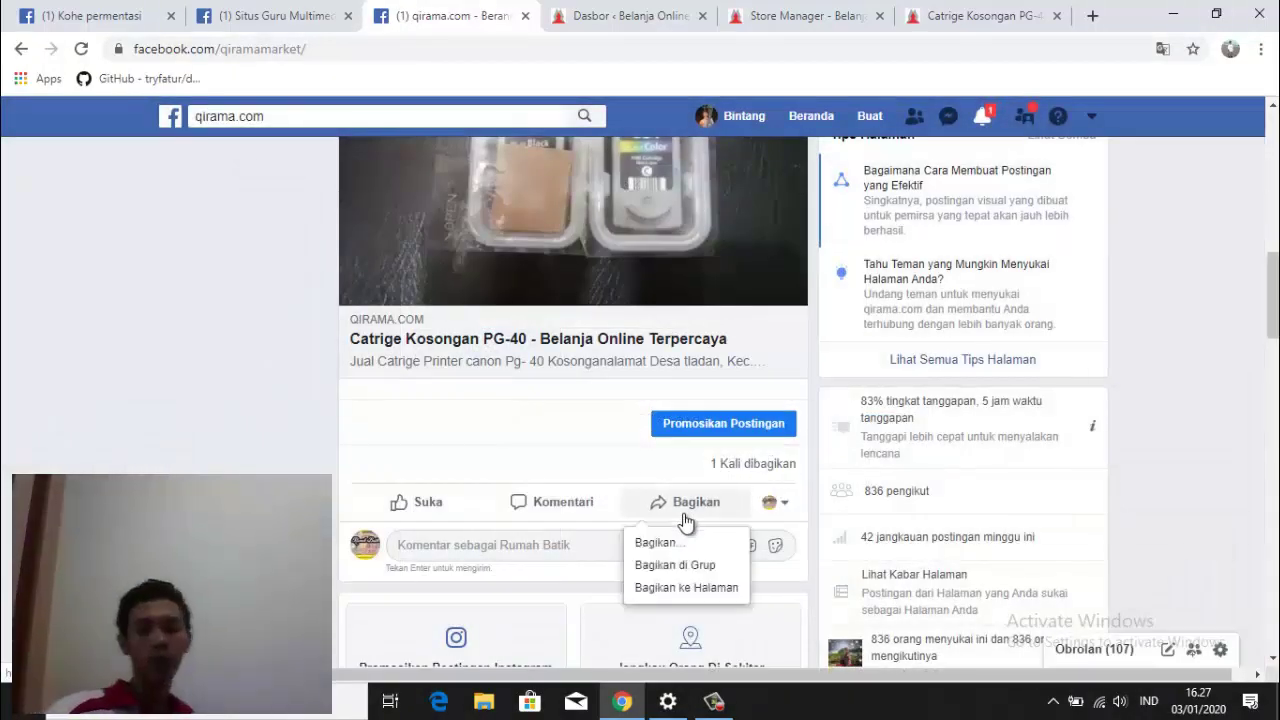
click(682, 548)
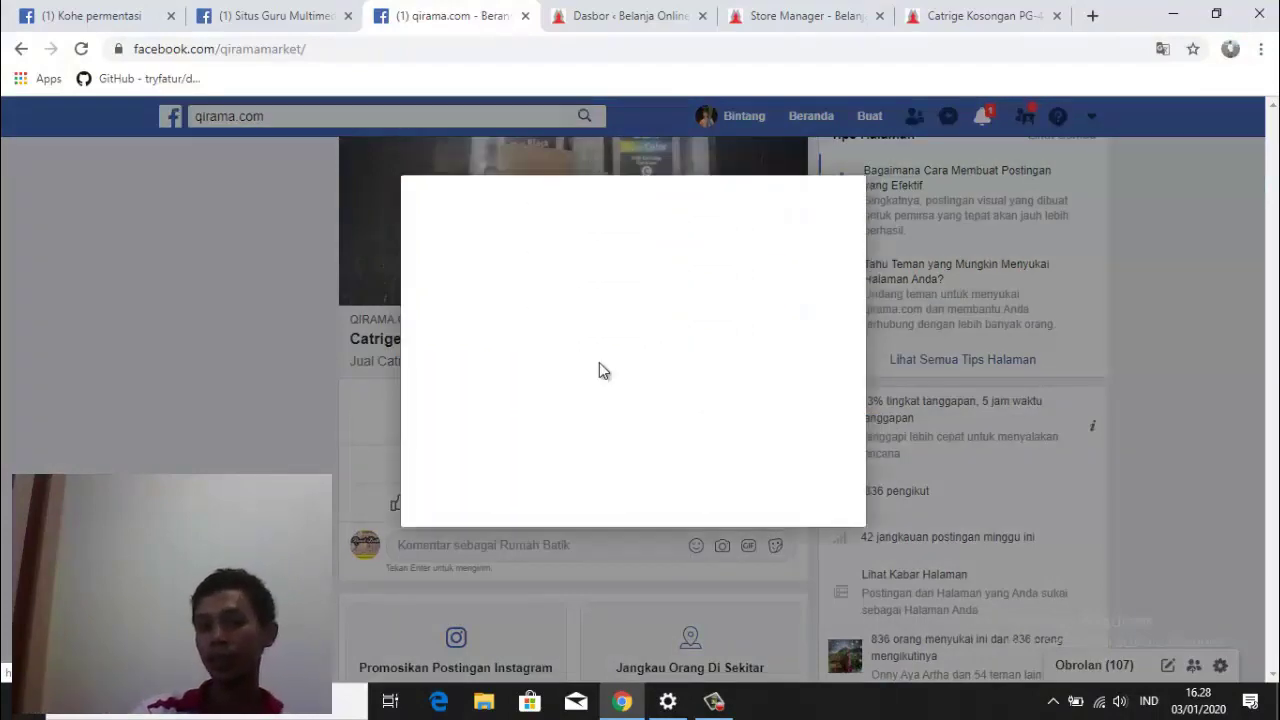
click(567, 213)
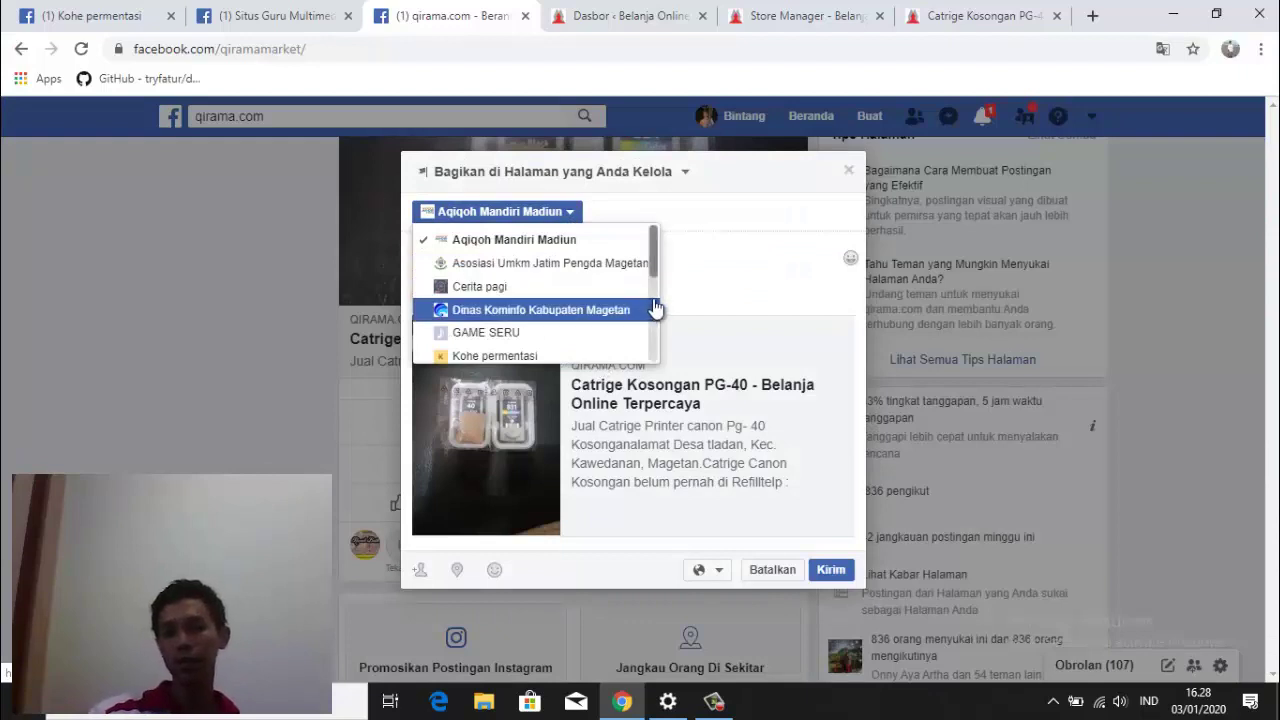
scroll(655, 308, down, 3)
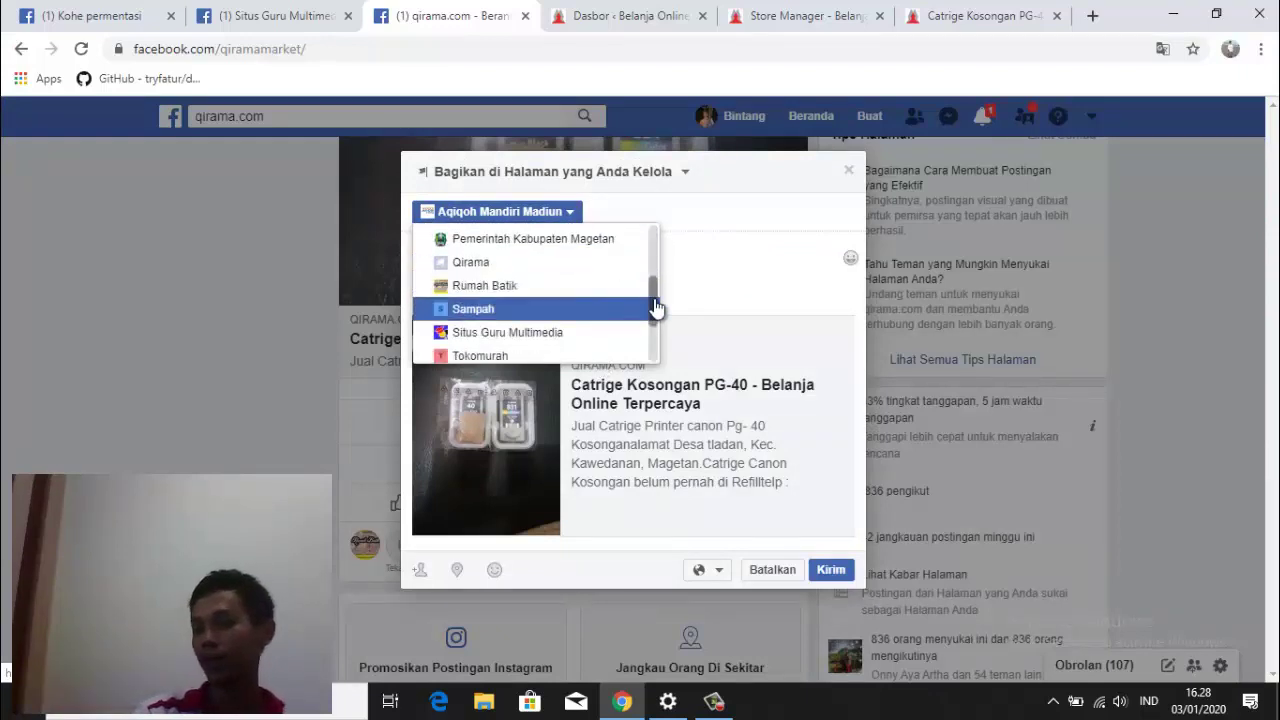
click(596, 290)
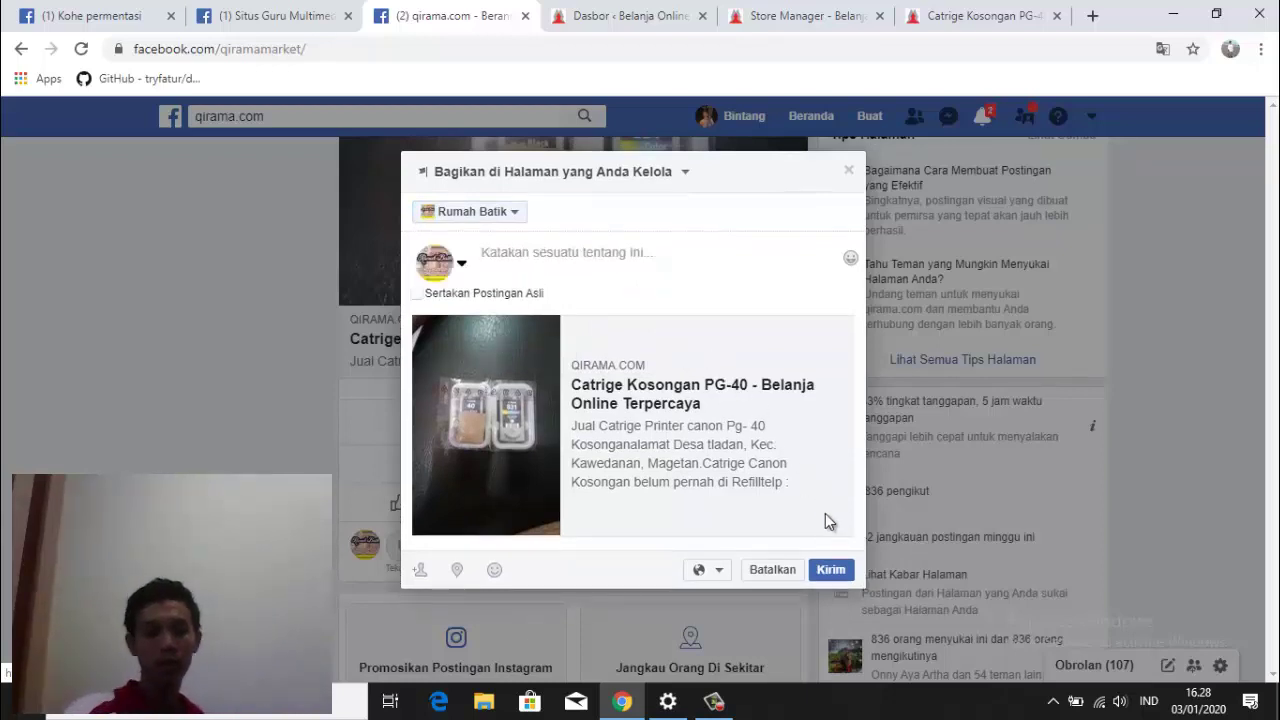
click(835, 572)
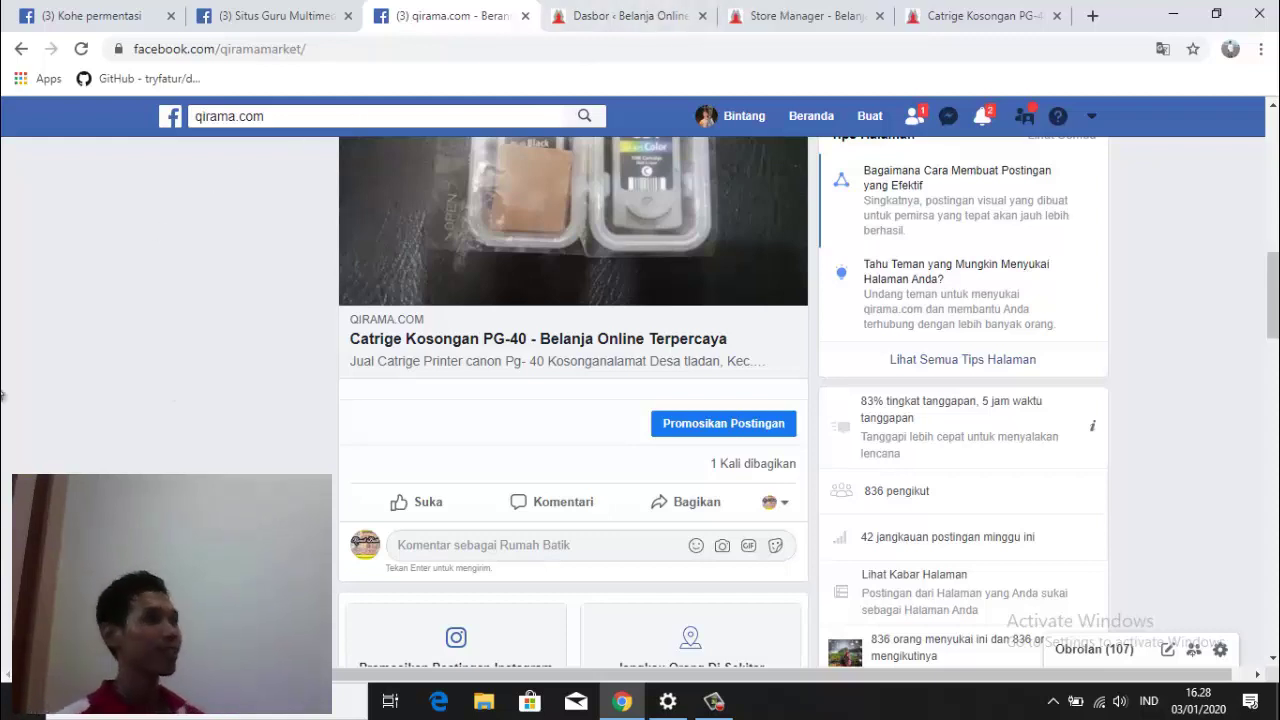
click(688, 501)
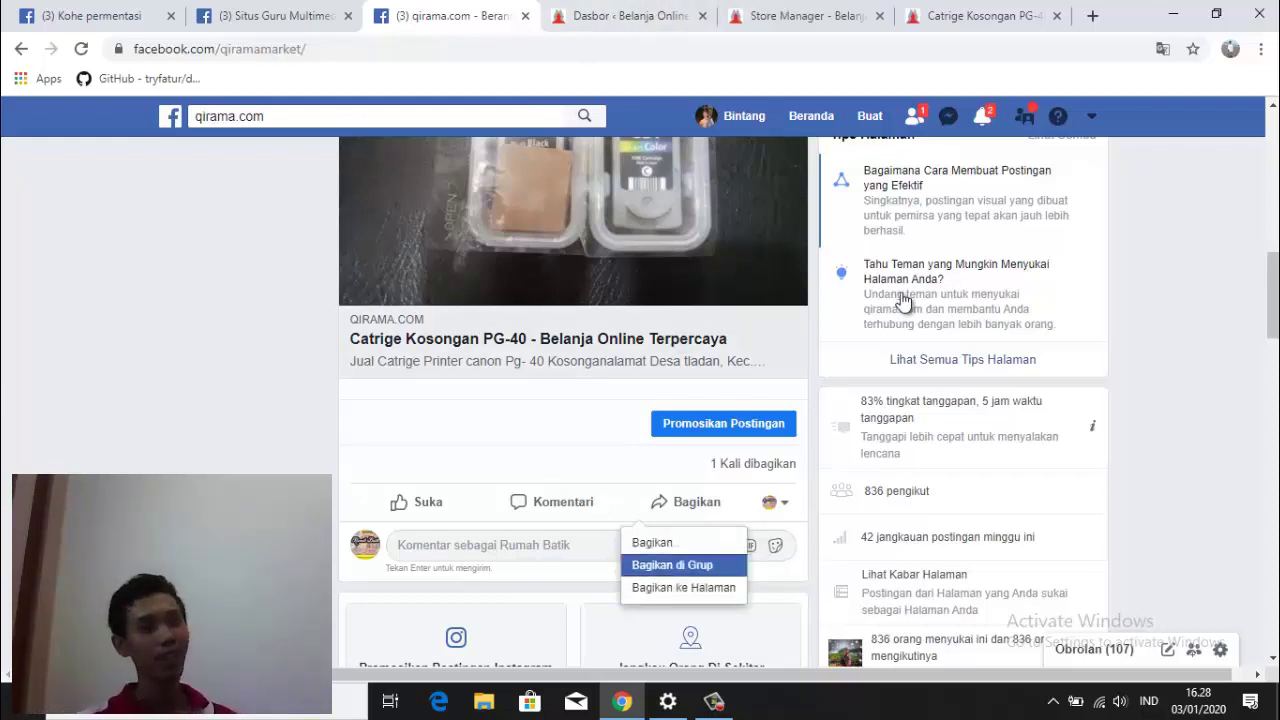
click(1236, 274)
scroll(1240, 277, up, 6)
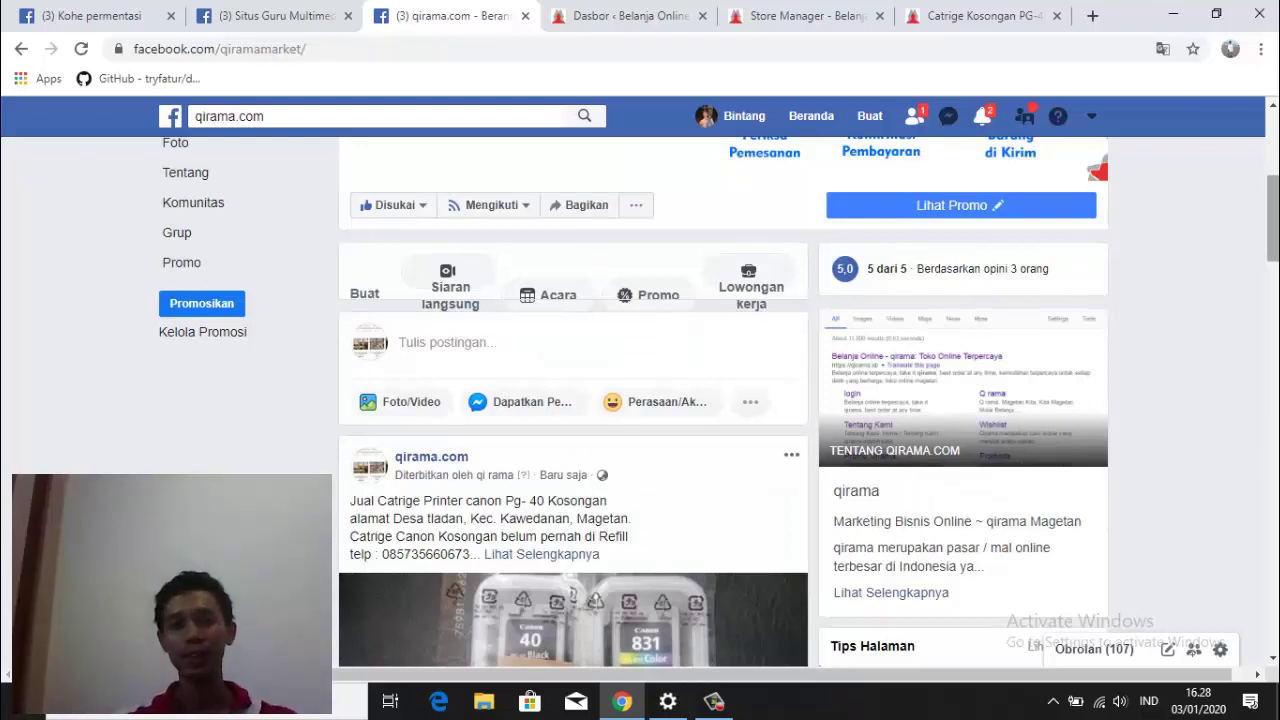
- Close the Store Manager and product page tabs, leaving the wp-admin dashboard
click(668, 12)
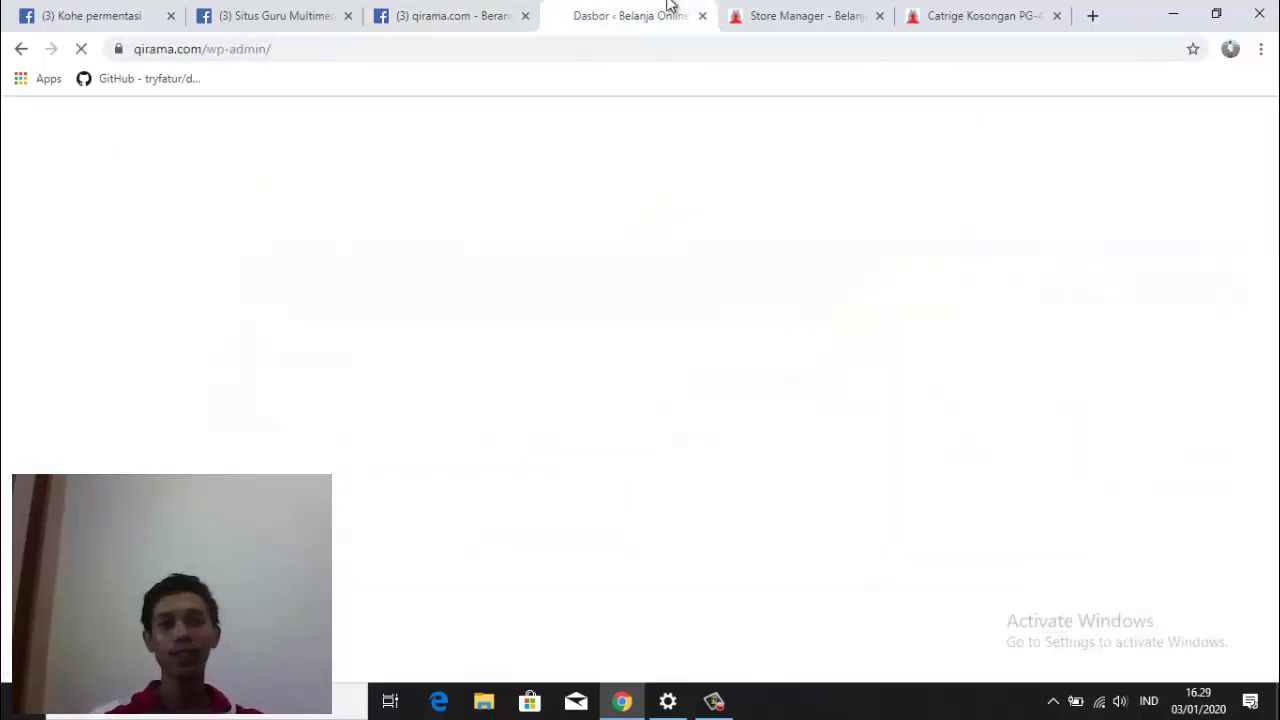
click(789, 16)
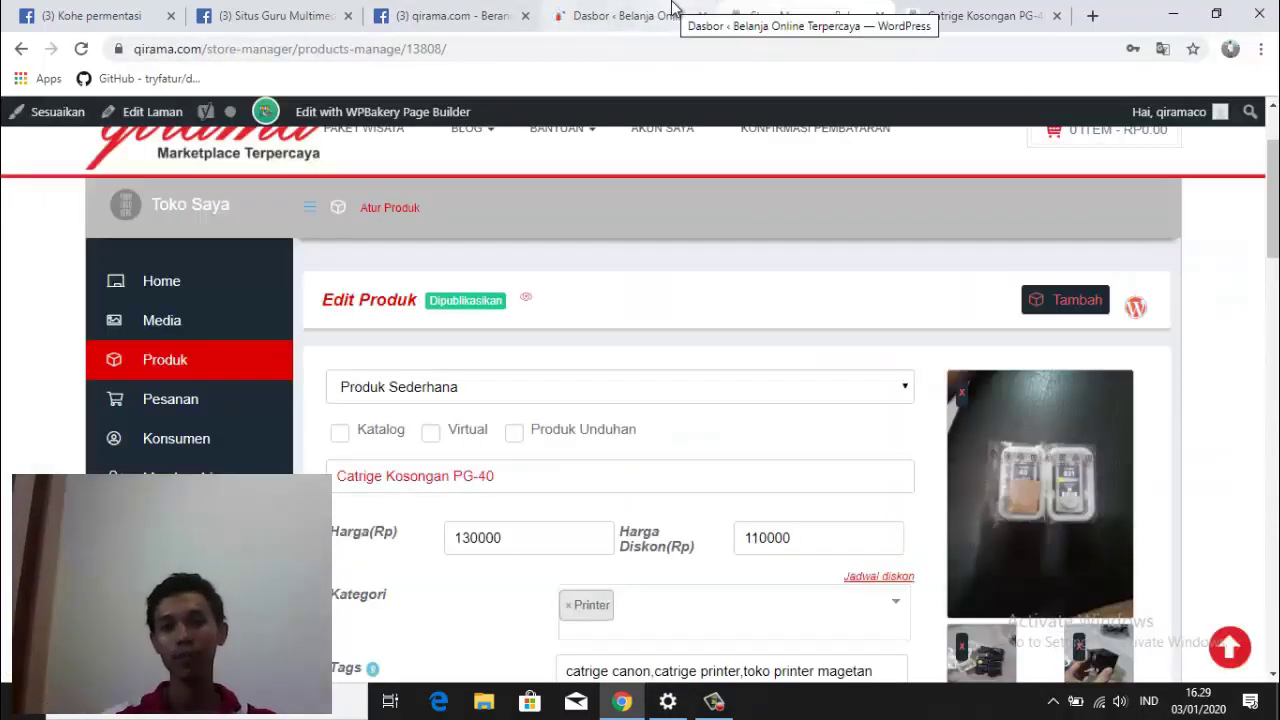
click(668, 17)
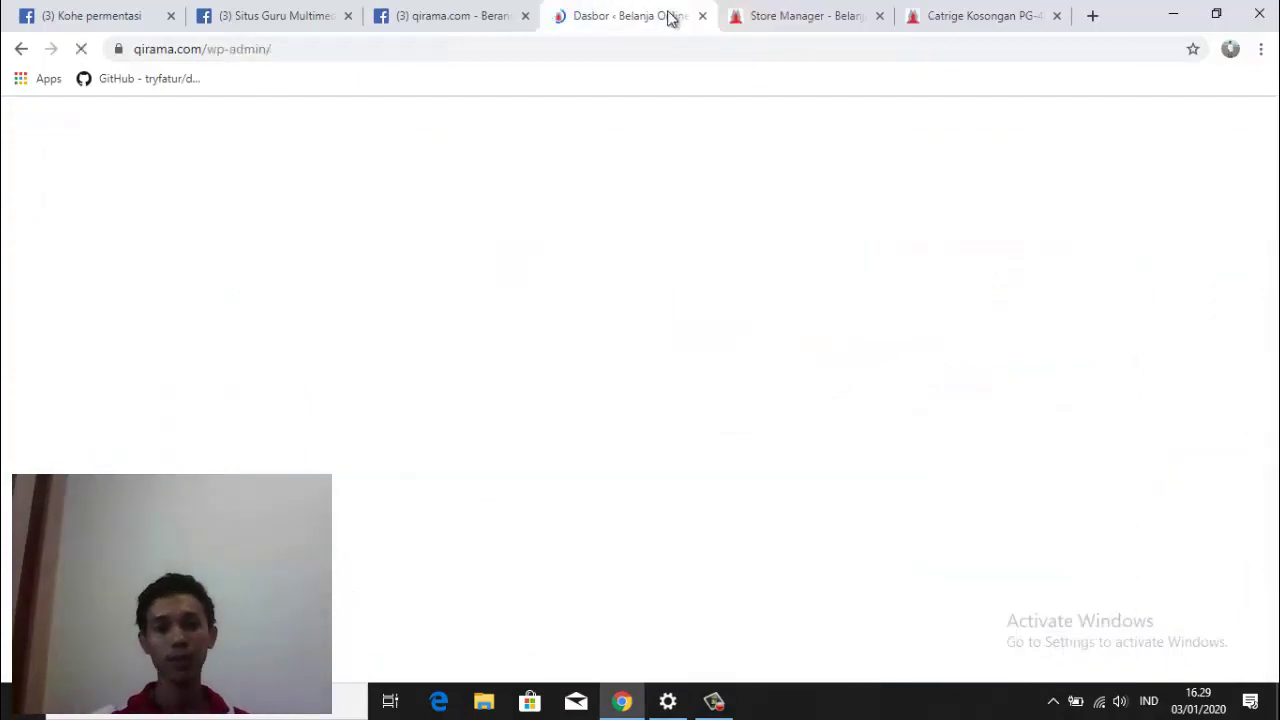
click(776, 20)
click(879, 16)
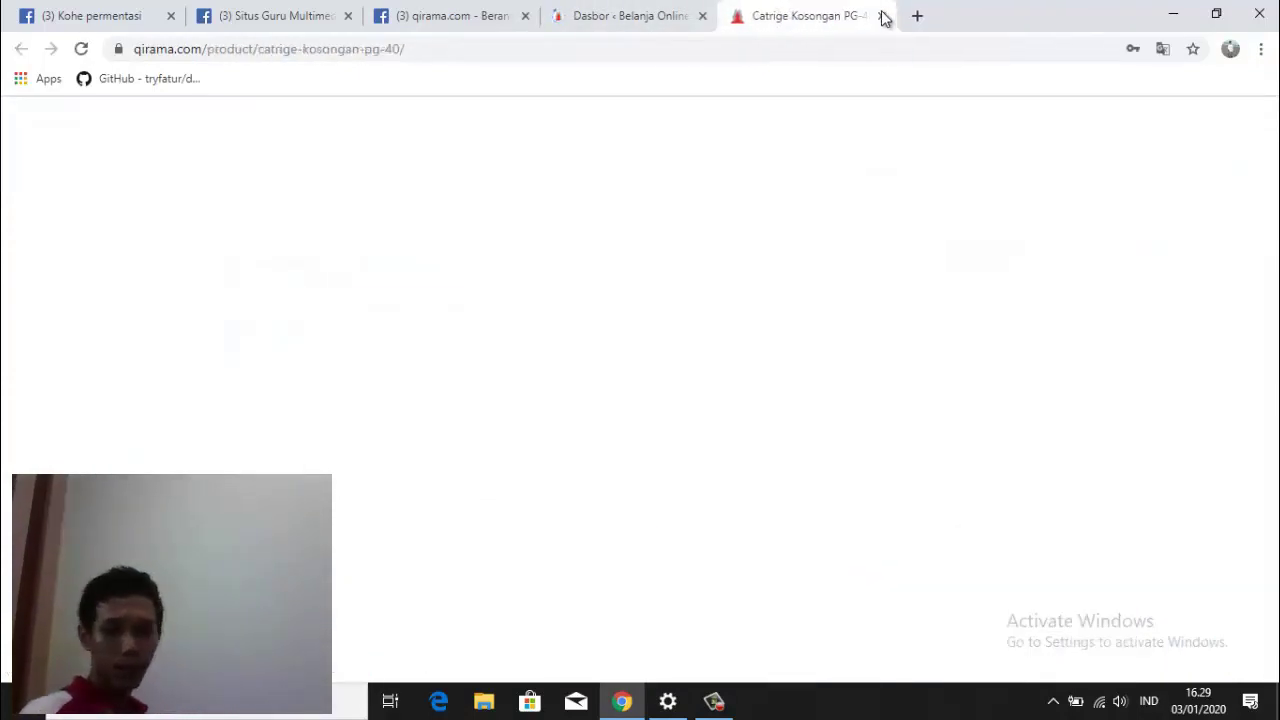
click(882, 16)
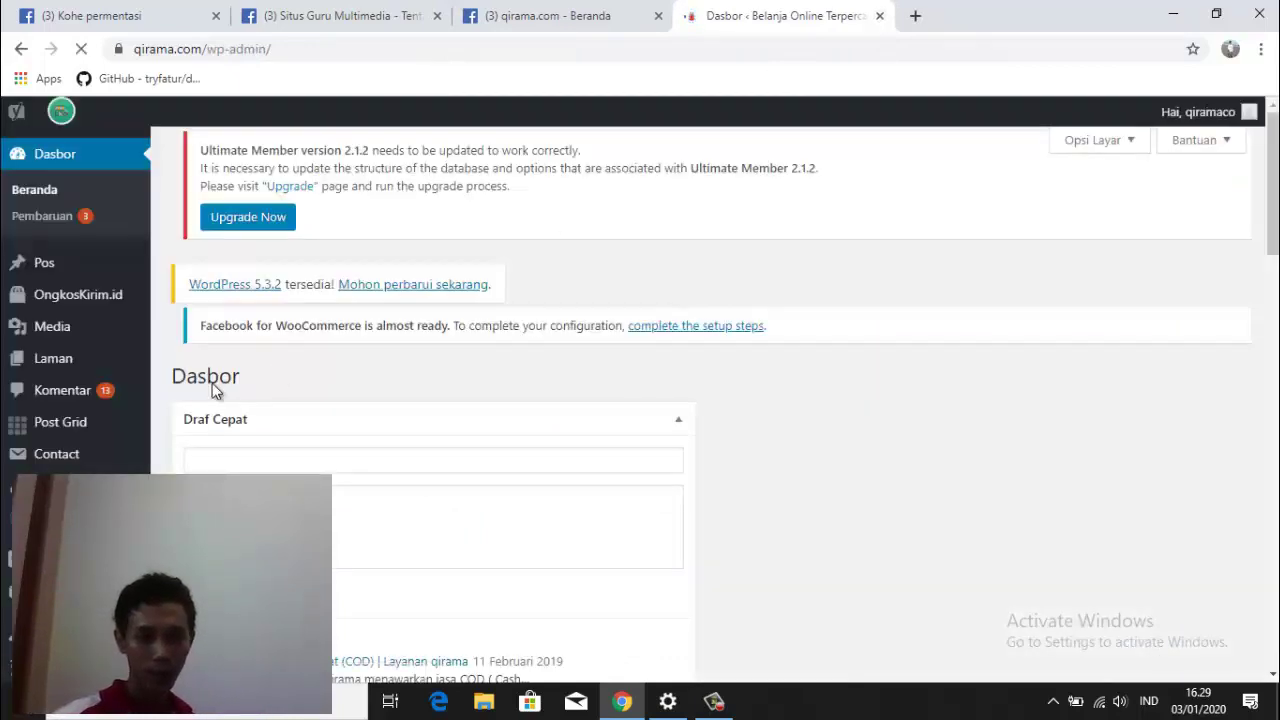
- Open the marketplace store settings (Pengaturan) from the admin sidebar
scroll(1029, 318, down, 5)
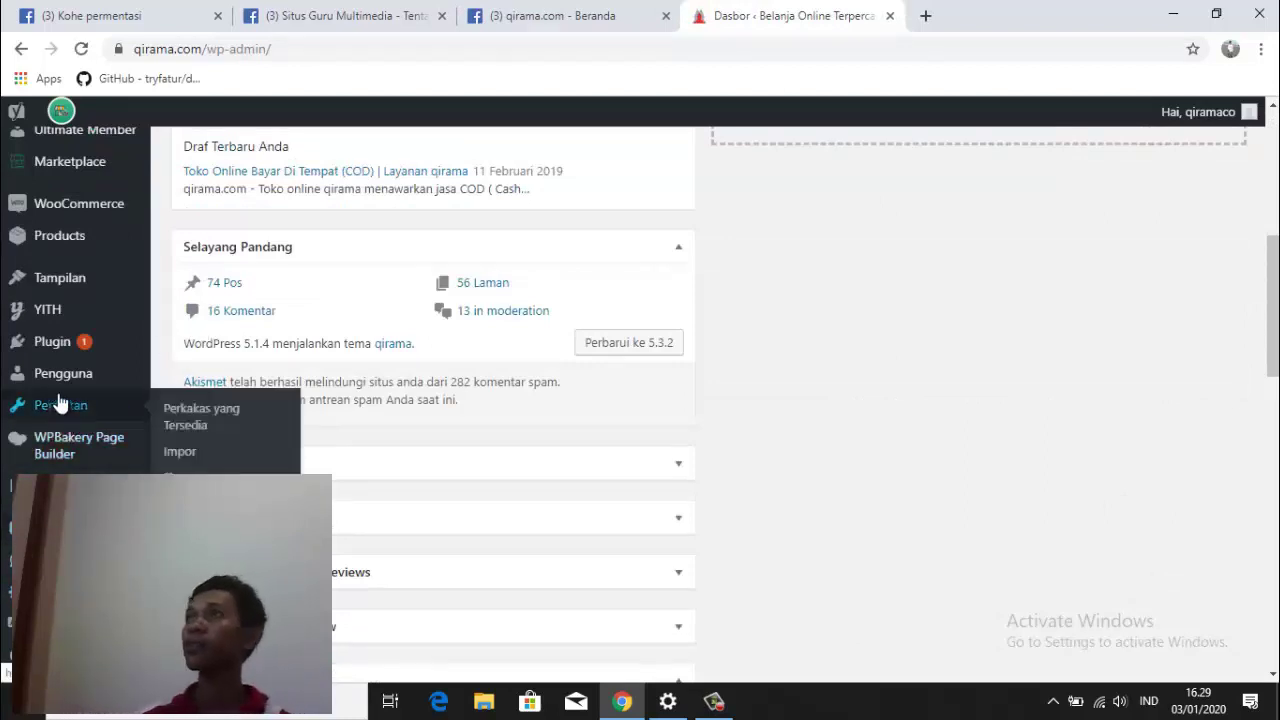
mouse_move(44, 375)
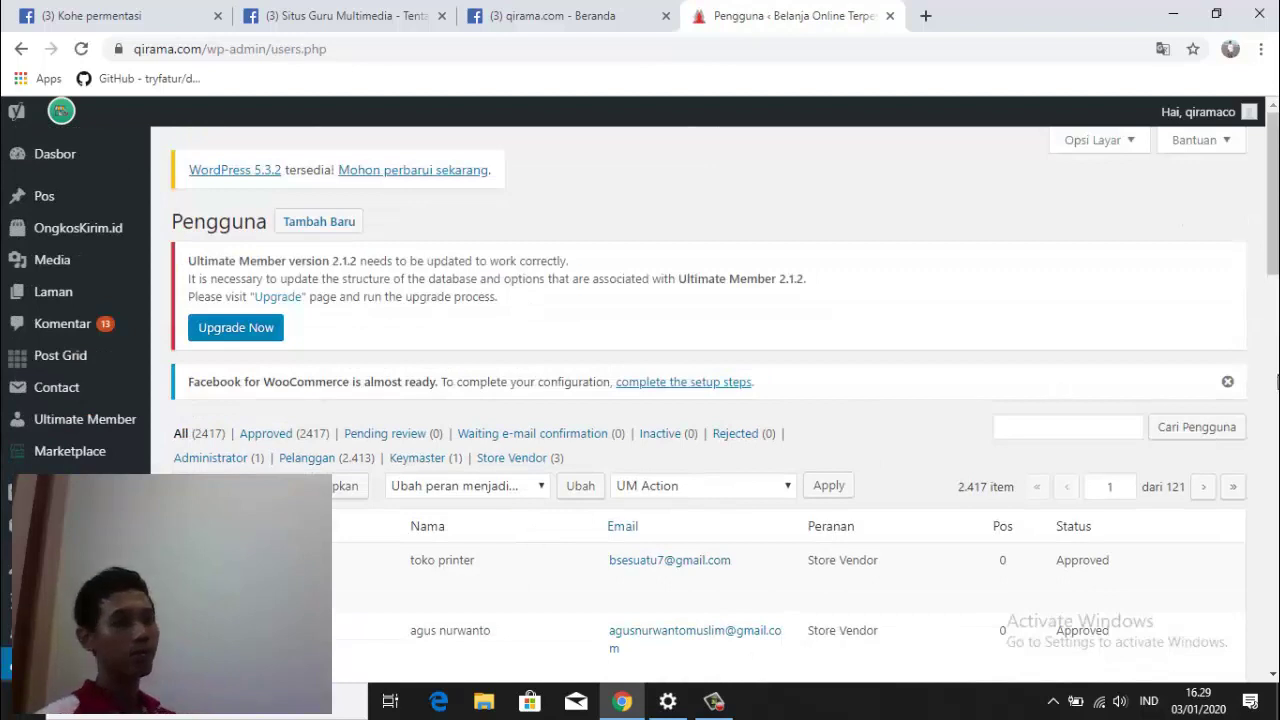
scroll(1245, 218, down, 3)
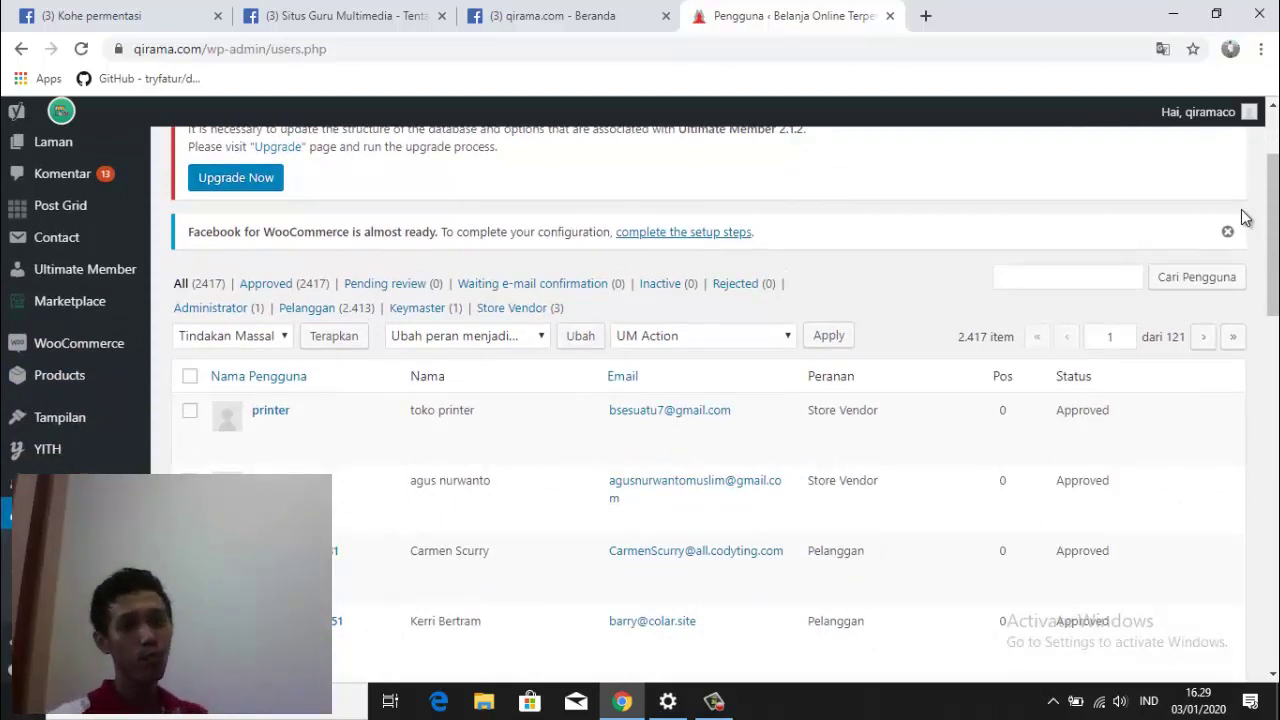
click(90, 303)
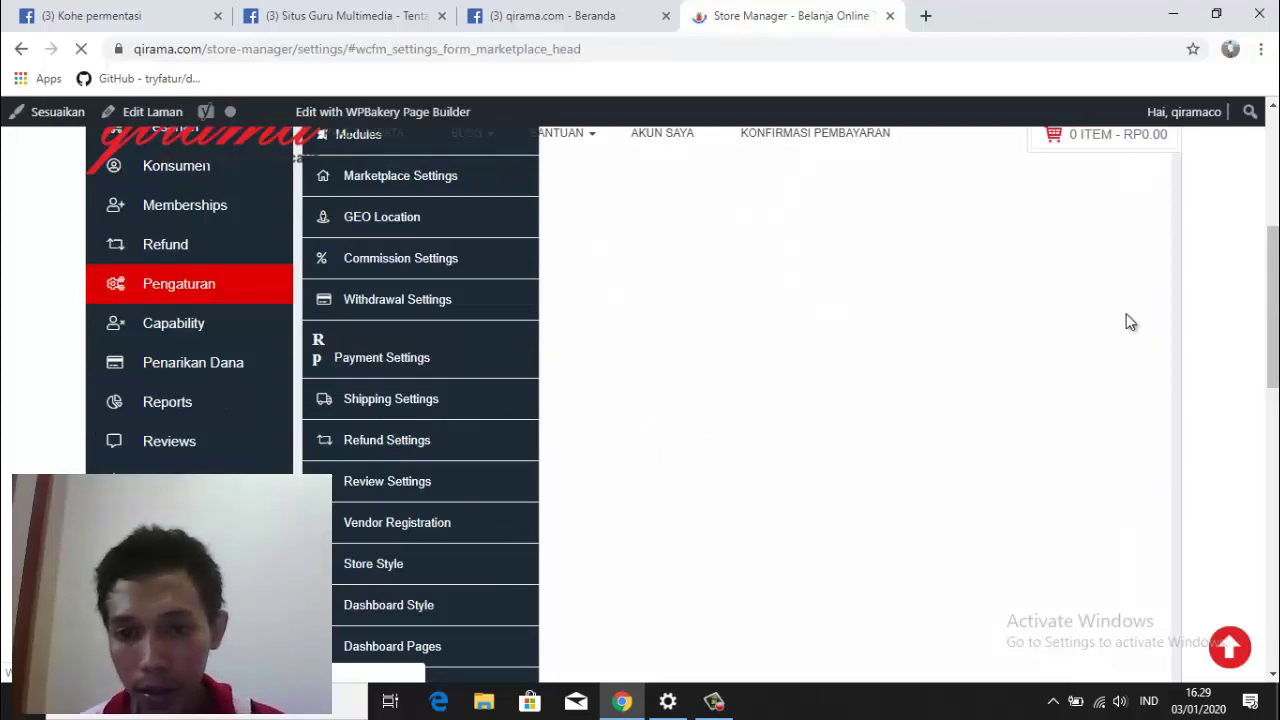
- Review the Marketplace Settings page and save it with SIMPAN
scroll(1258, 285, down, 2)
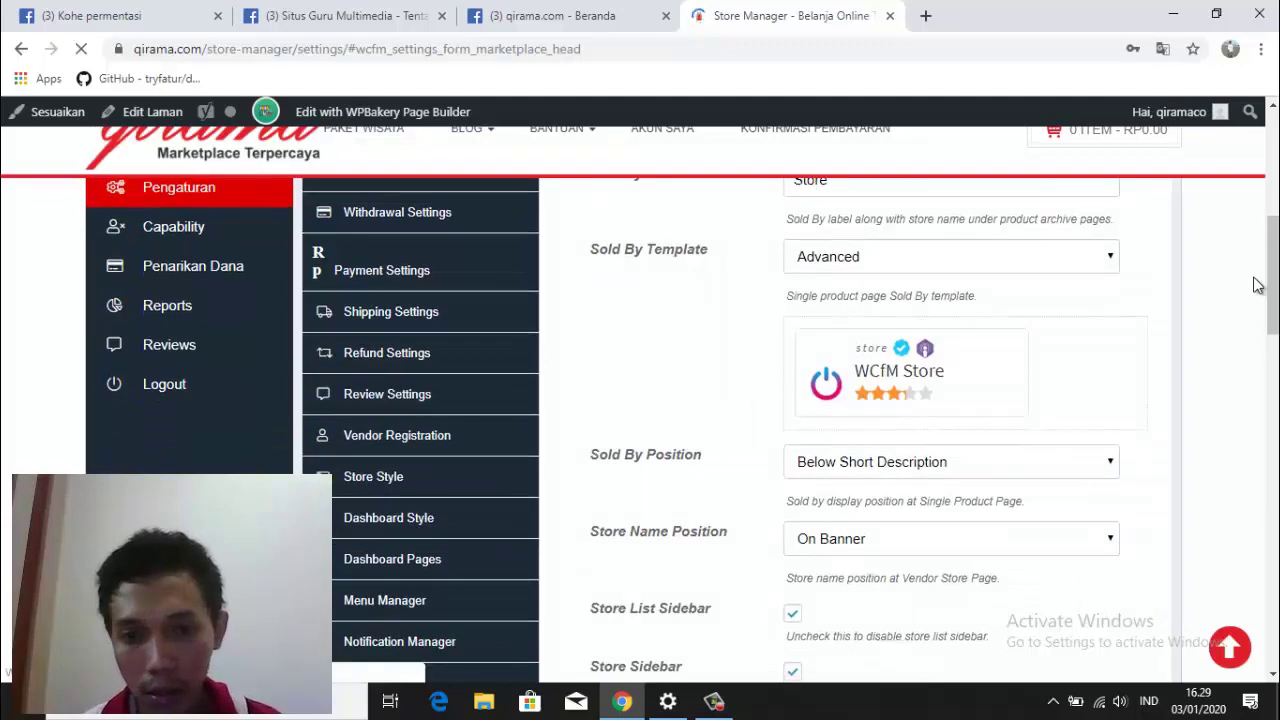
scroll(1258, 285, down, 2)
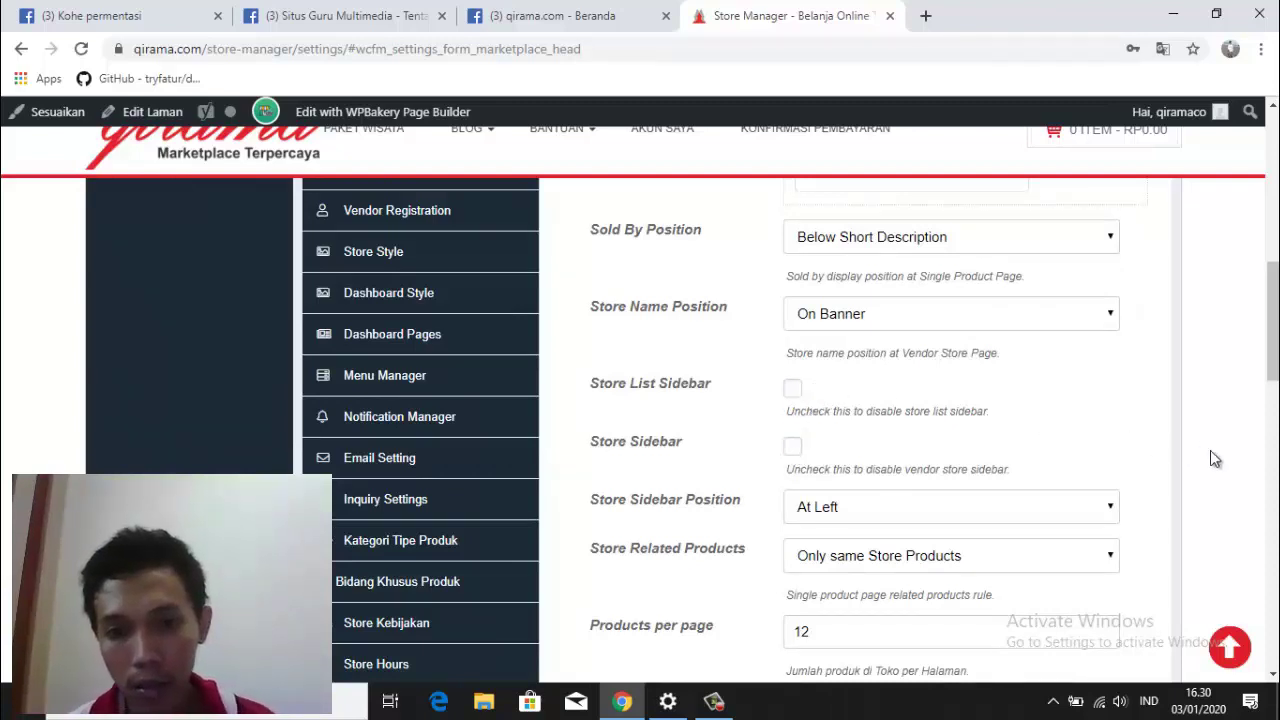
scroll(1211, 452, down, 3)
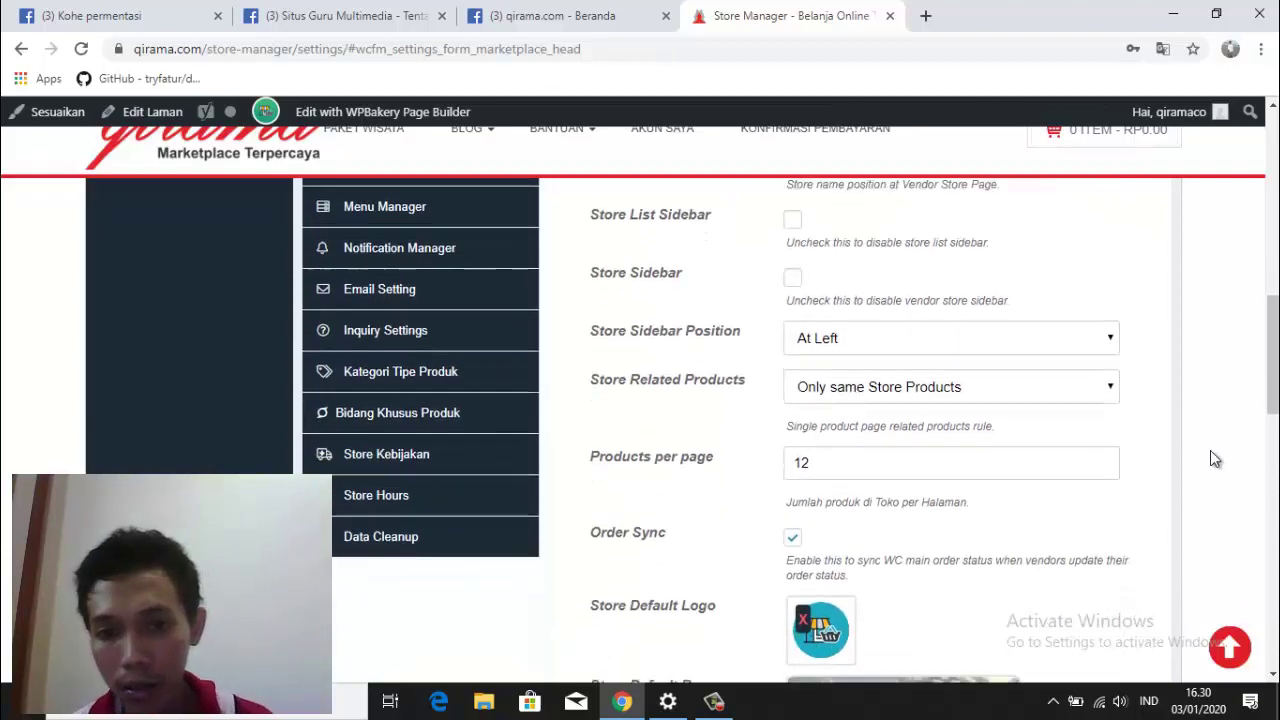
scroll(1213, 458, down, 4)
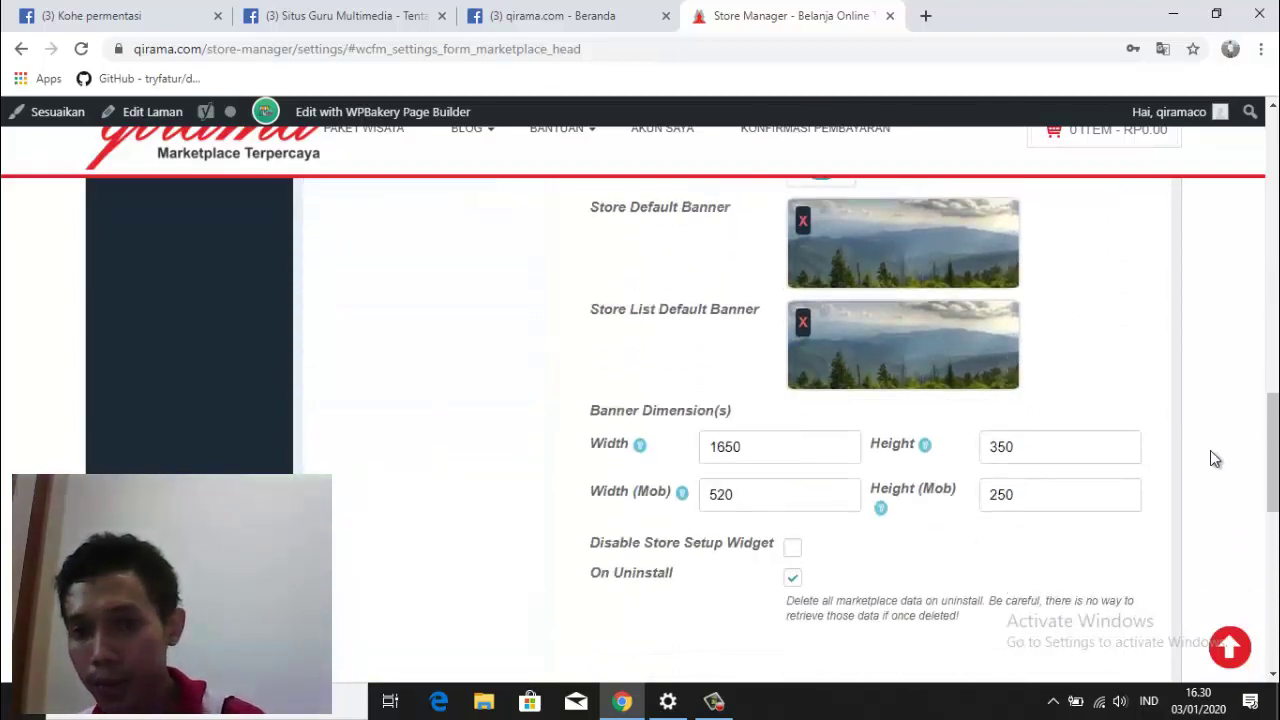
scroll(1215, 458, down, 1)
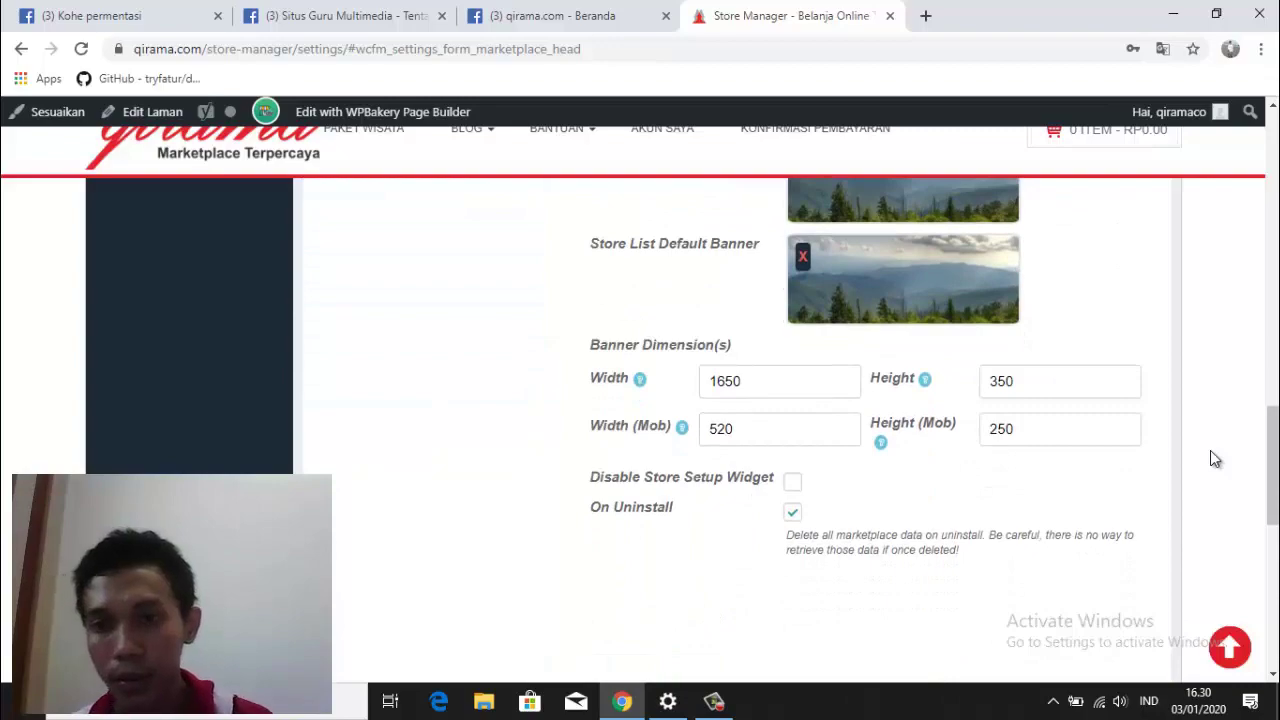
scroll(1215, 458, up, 5)
scroll(1215, 458, up, 5)
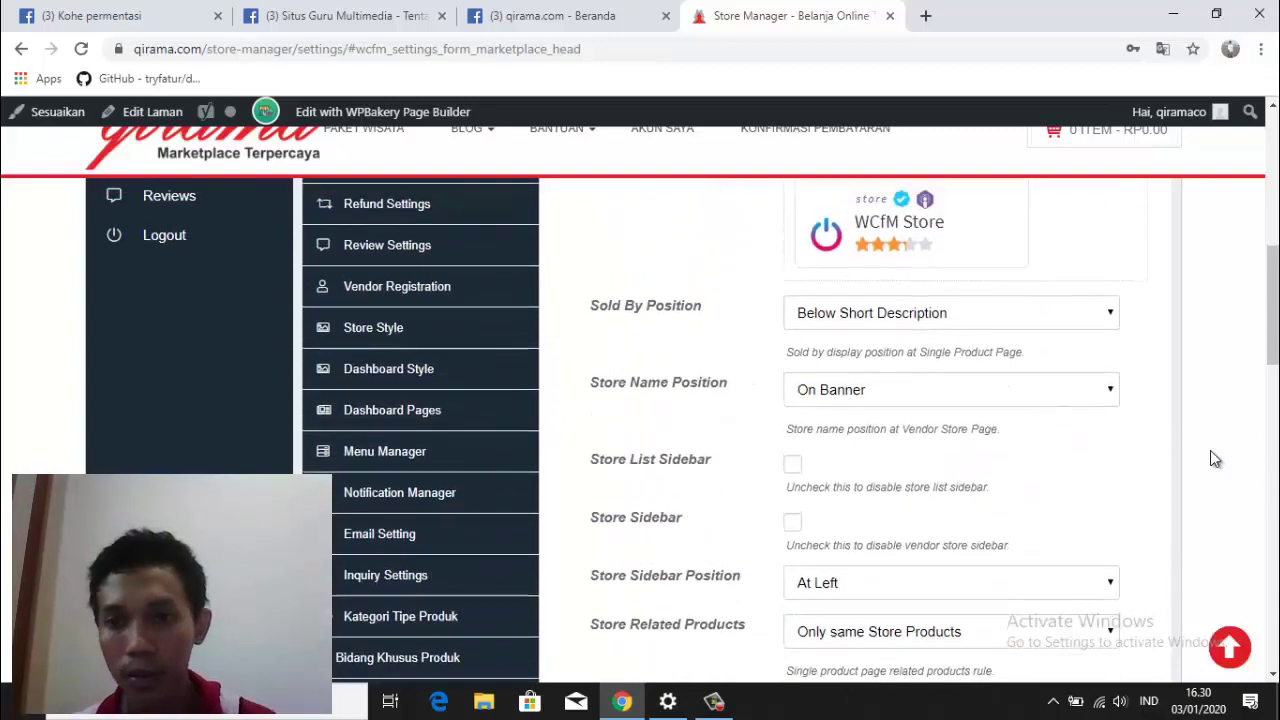
scroll(1215, 458, down, 2)
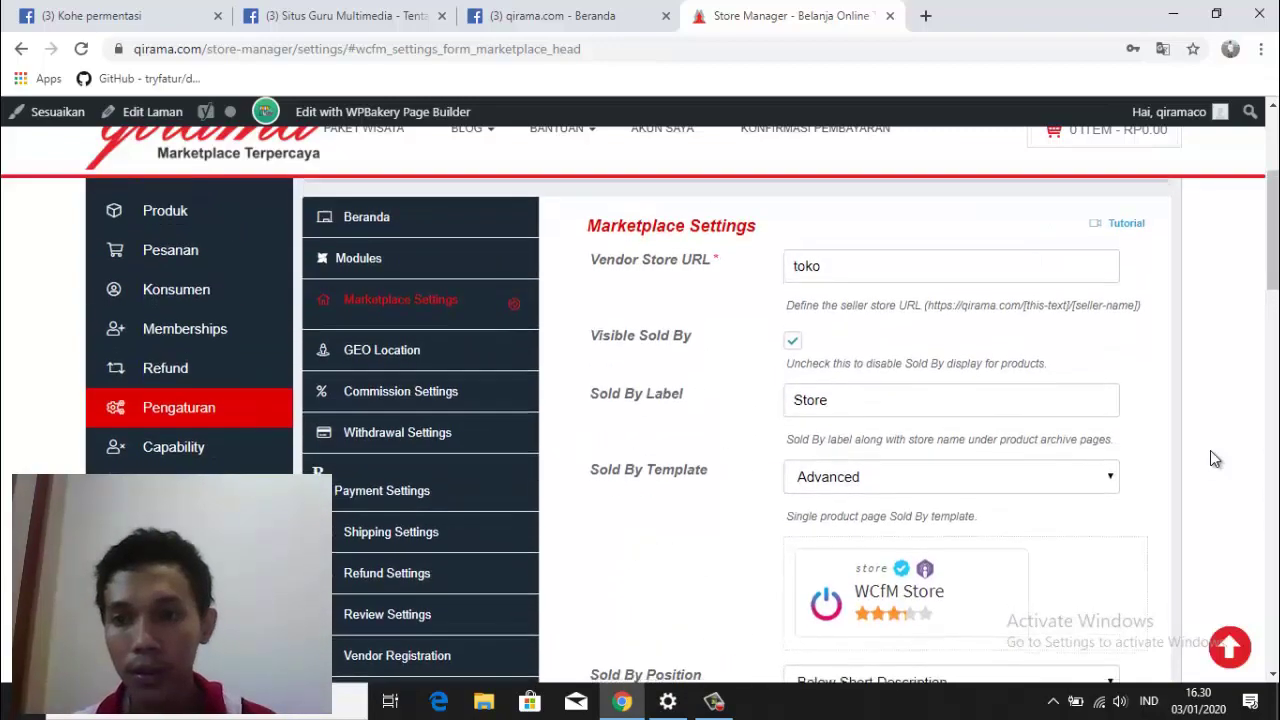
scroll(1213, 455, down, 15)
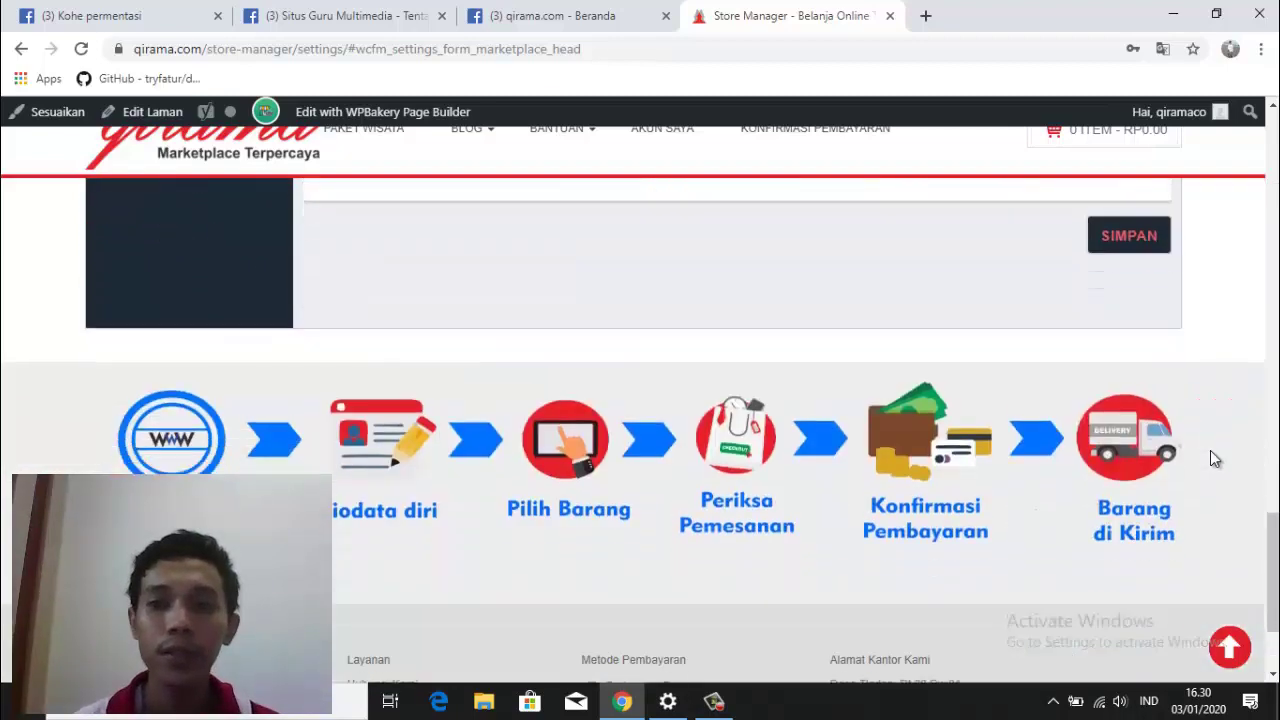
scroll(1210, 450, up, 1)
click(1124, 270)
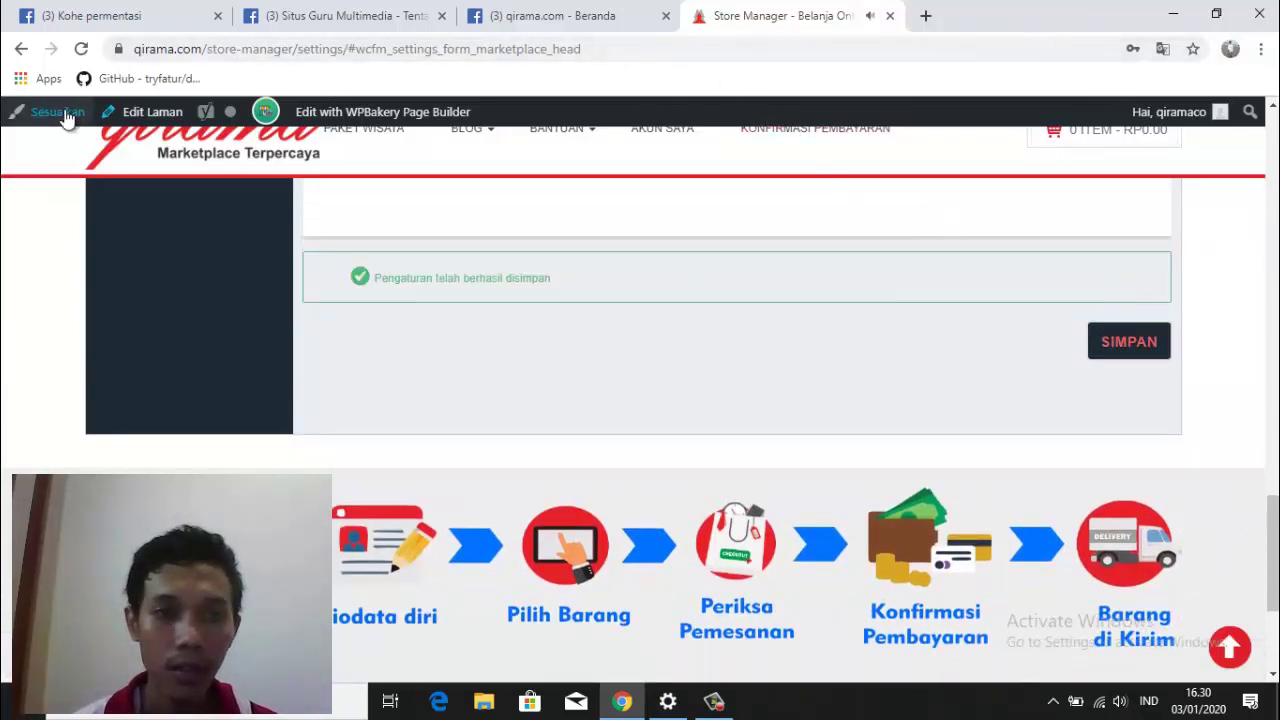
- Open the admin's Edit Profil page from the Hai menu, then go to Semua Pengguna
click(310, 112)
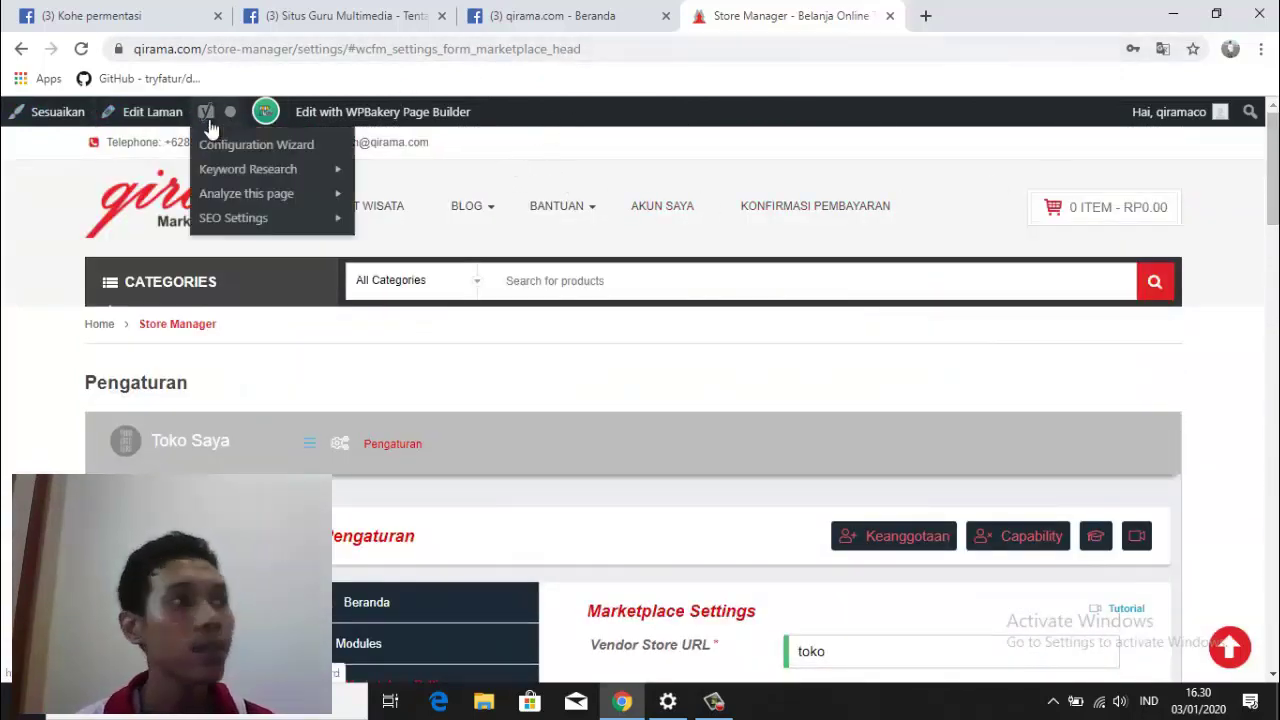
mouse_move(1175, 118)
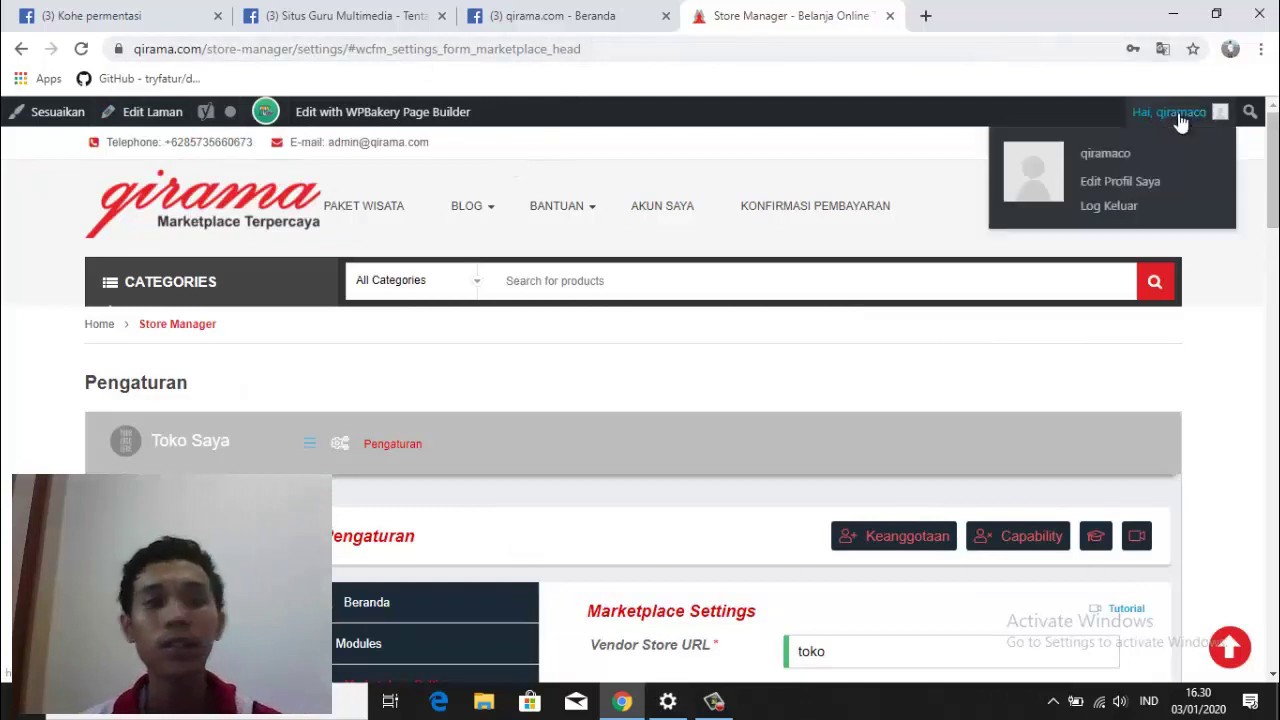
click(1118, 158)
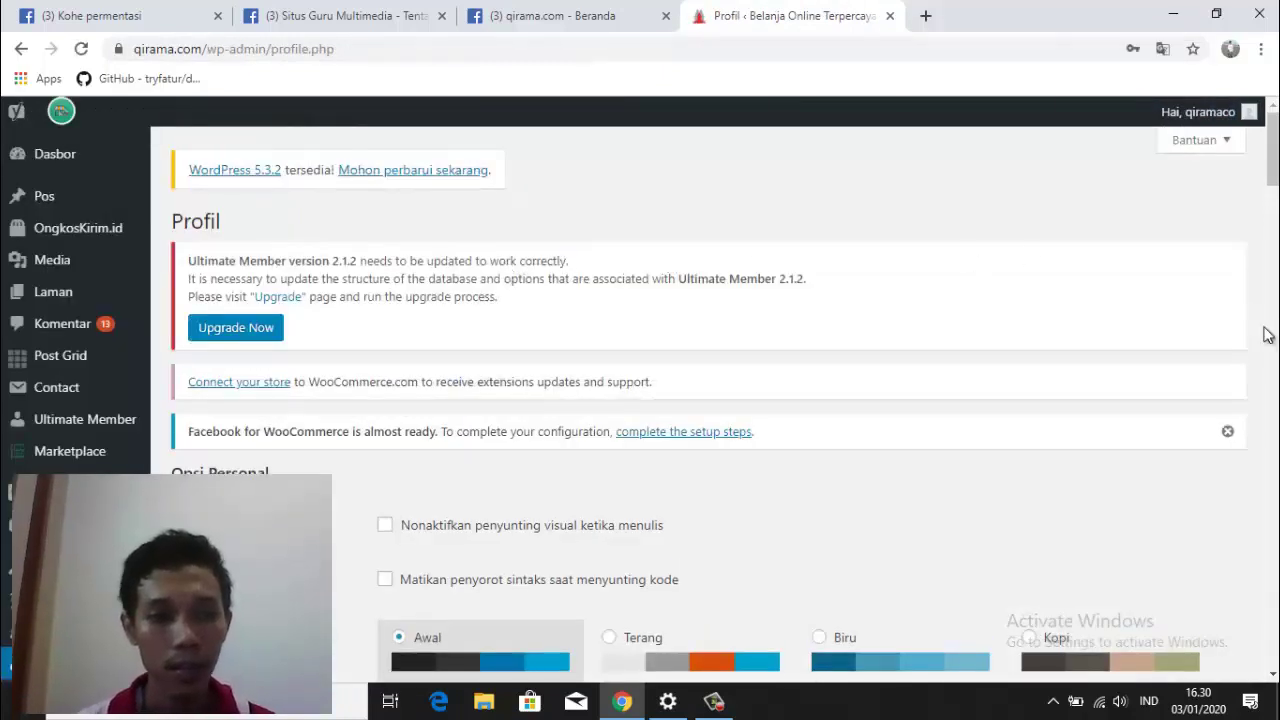
scroll(1266, 344, down, 5)
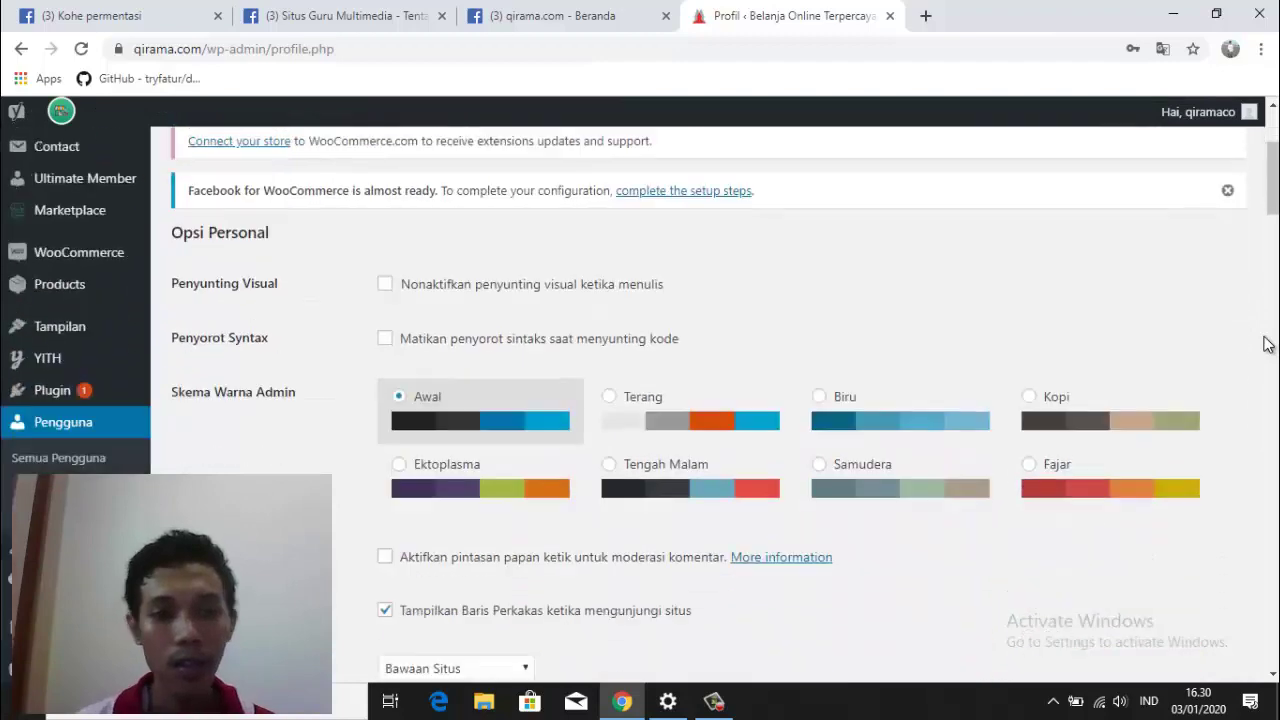
scroll(1185, 331, up, 1)
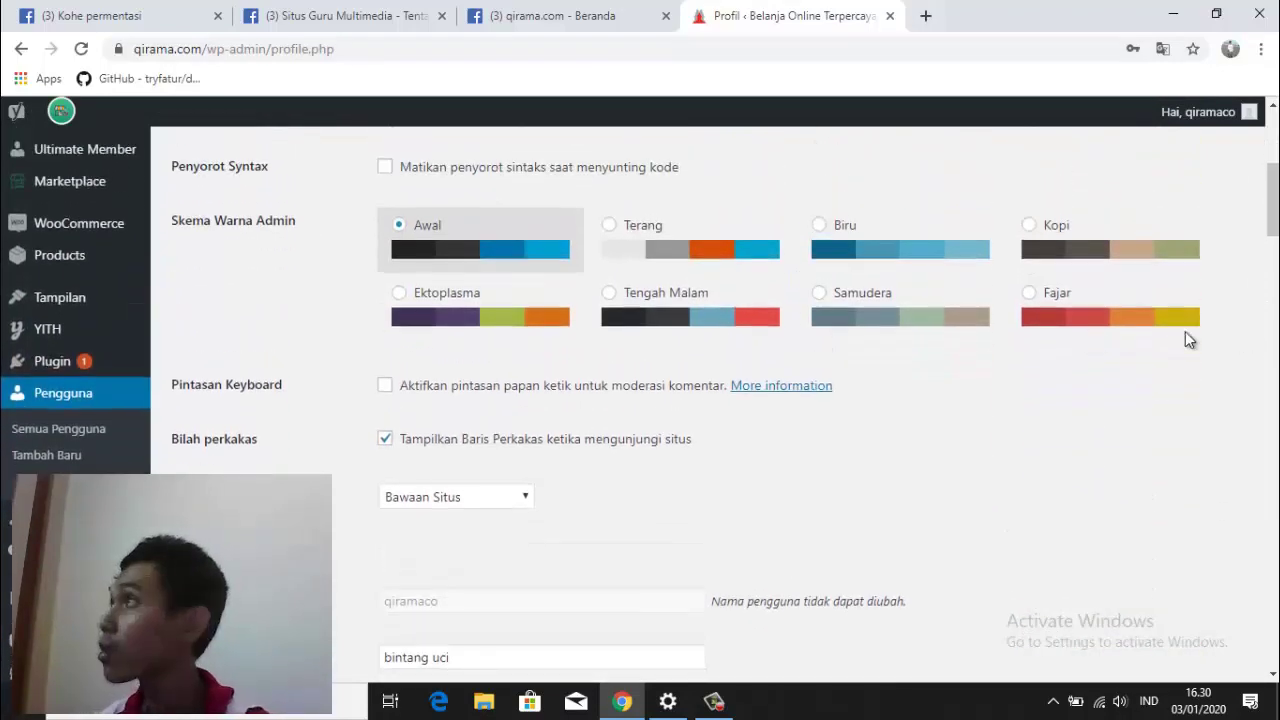
click(62, 438)
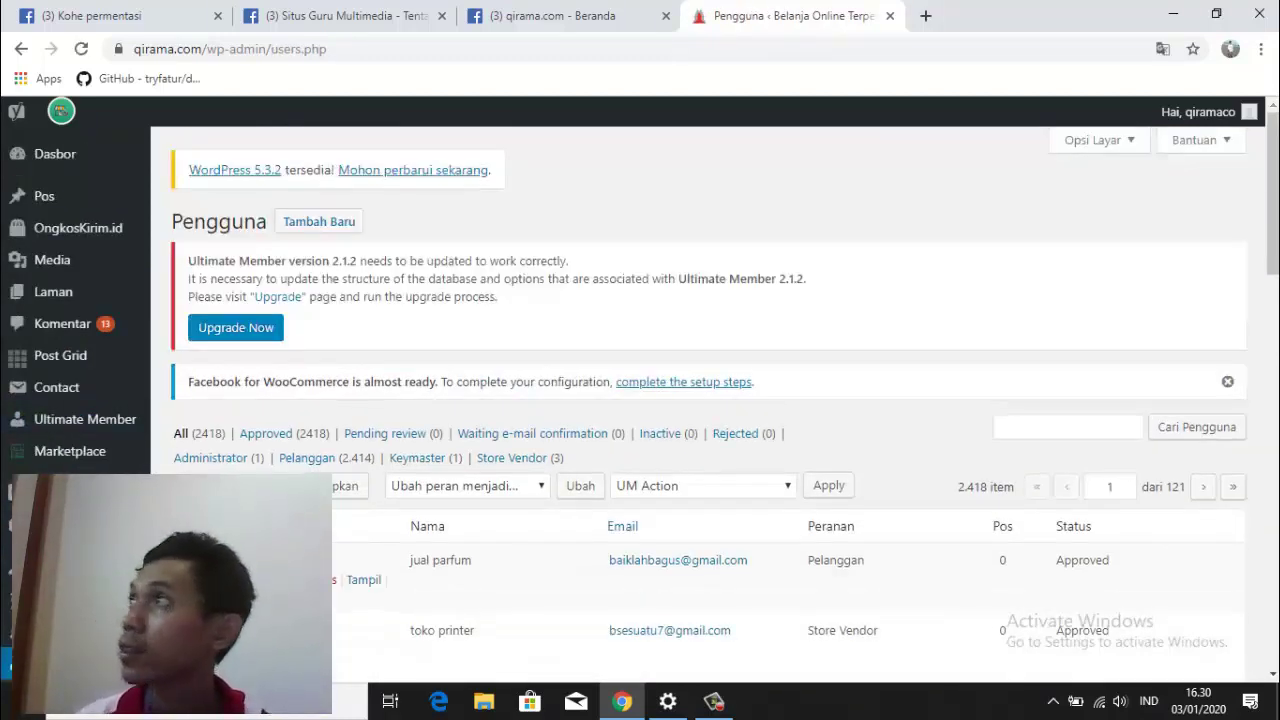
- Open the jual parfum user's edit page and find the role field
click(260, 560)
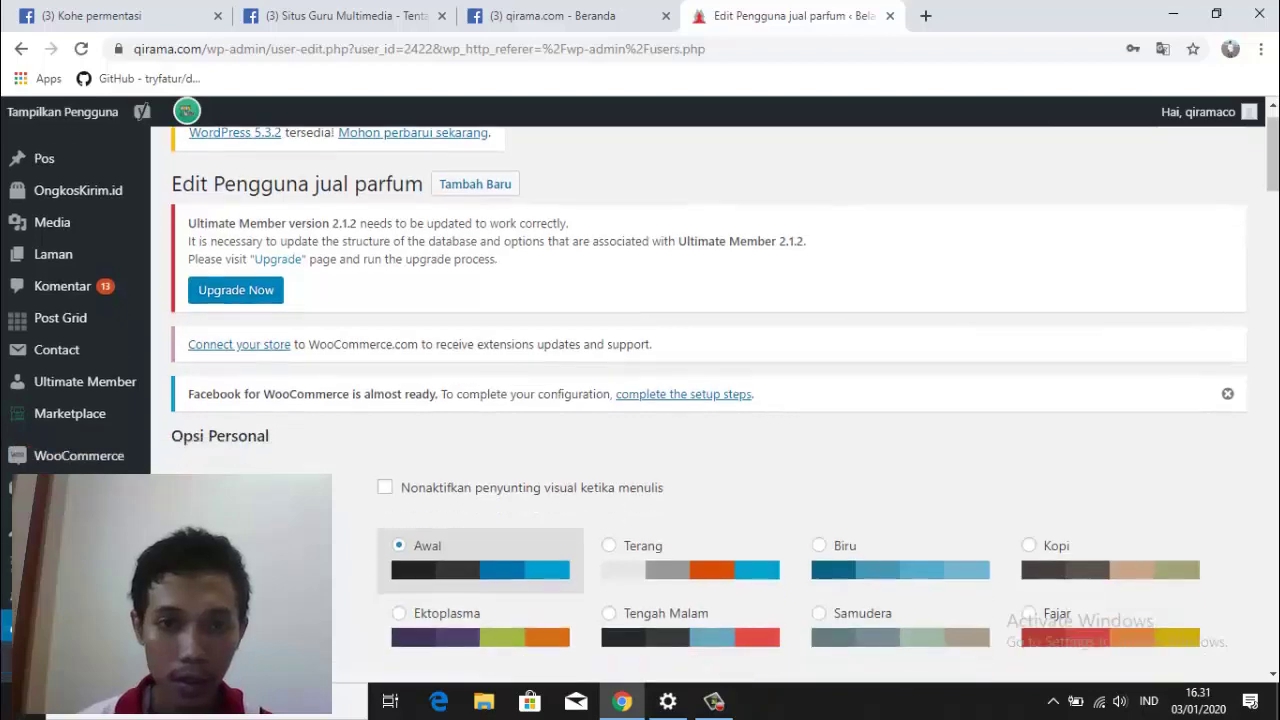
scroll(700, 400, down, 8)
scroll(700, 400, up, 1)
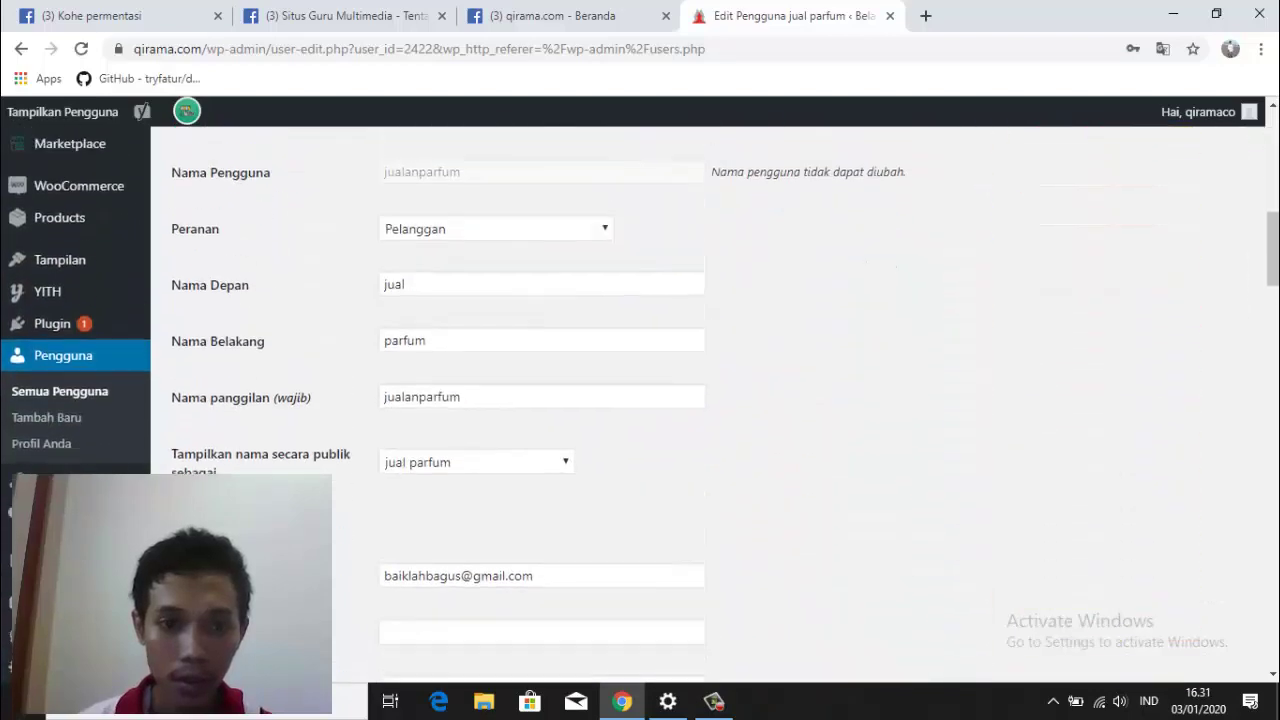
scroll(640, 400, down, 1)
scroll(640, 400, up, 2)
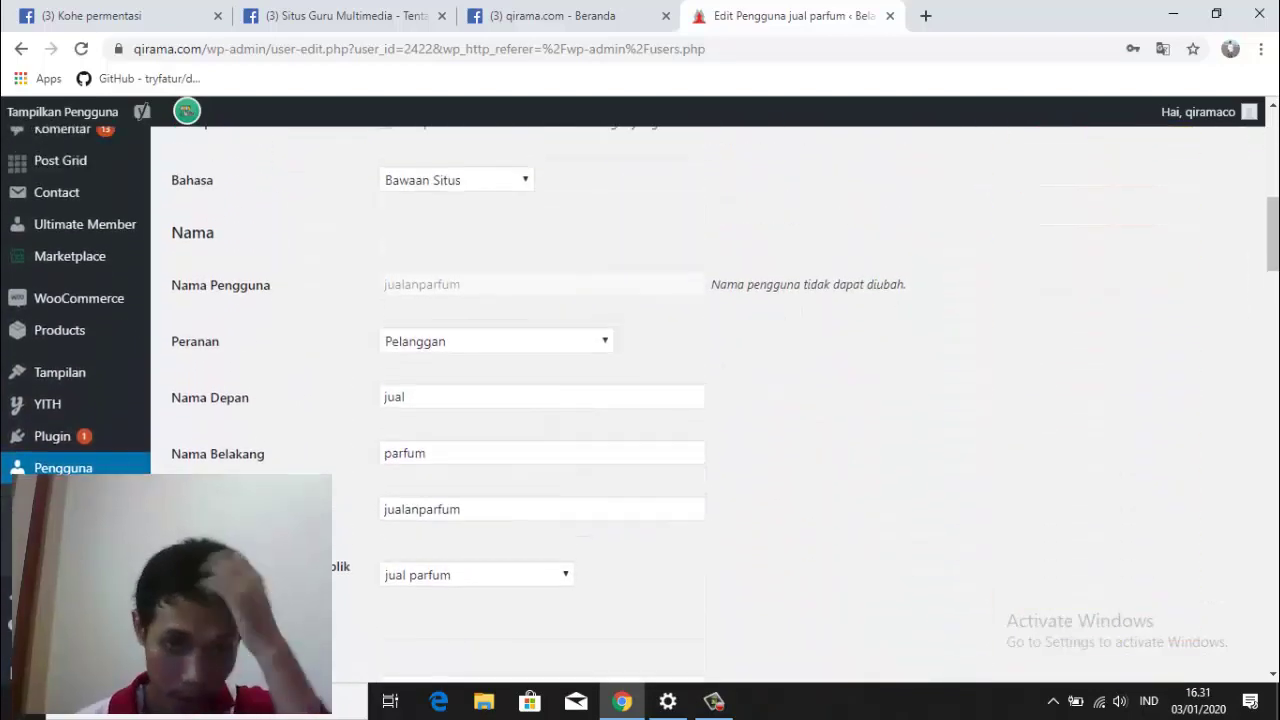
scroll(640, 400, up, 1)
scroll(640, 400, down, 3)
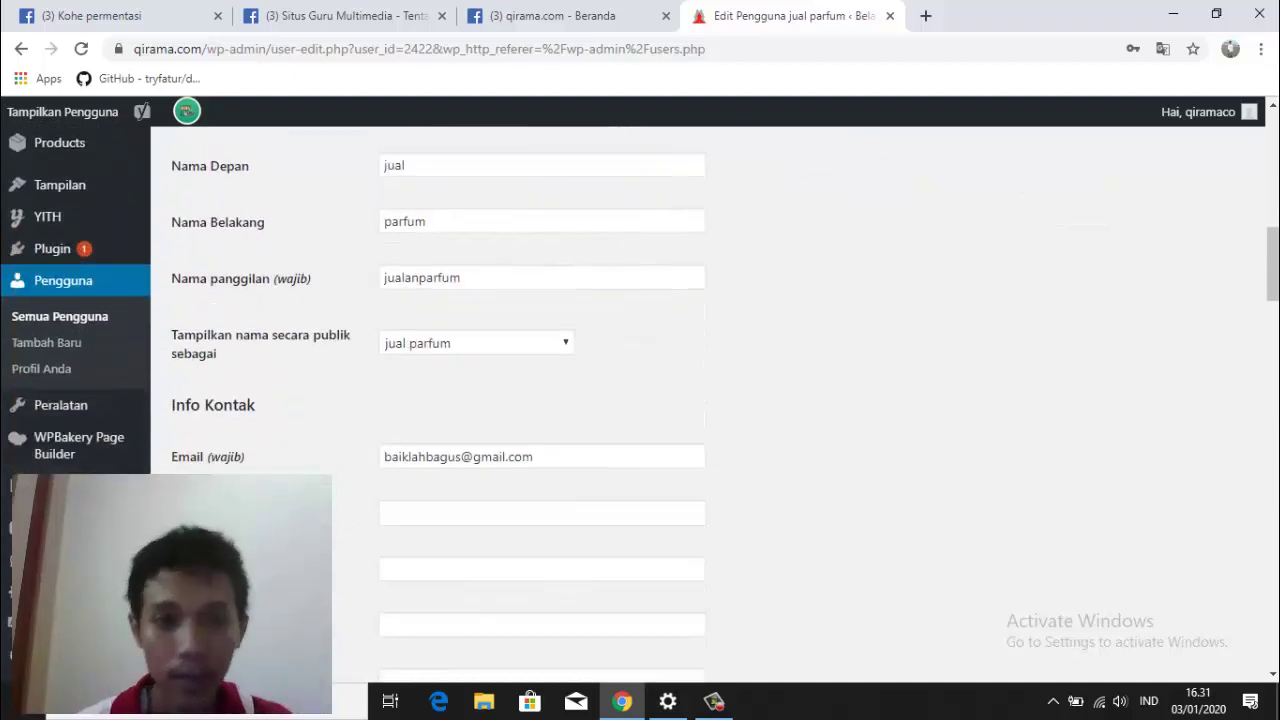
scroll(640, 400, down, 3)
scroll(640, 400, up, 2)
scroll(640, 400, up, 3)
scroll(471, 494, up, 1)
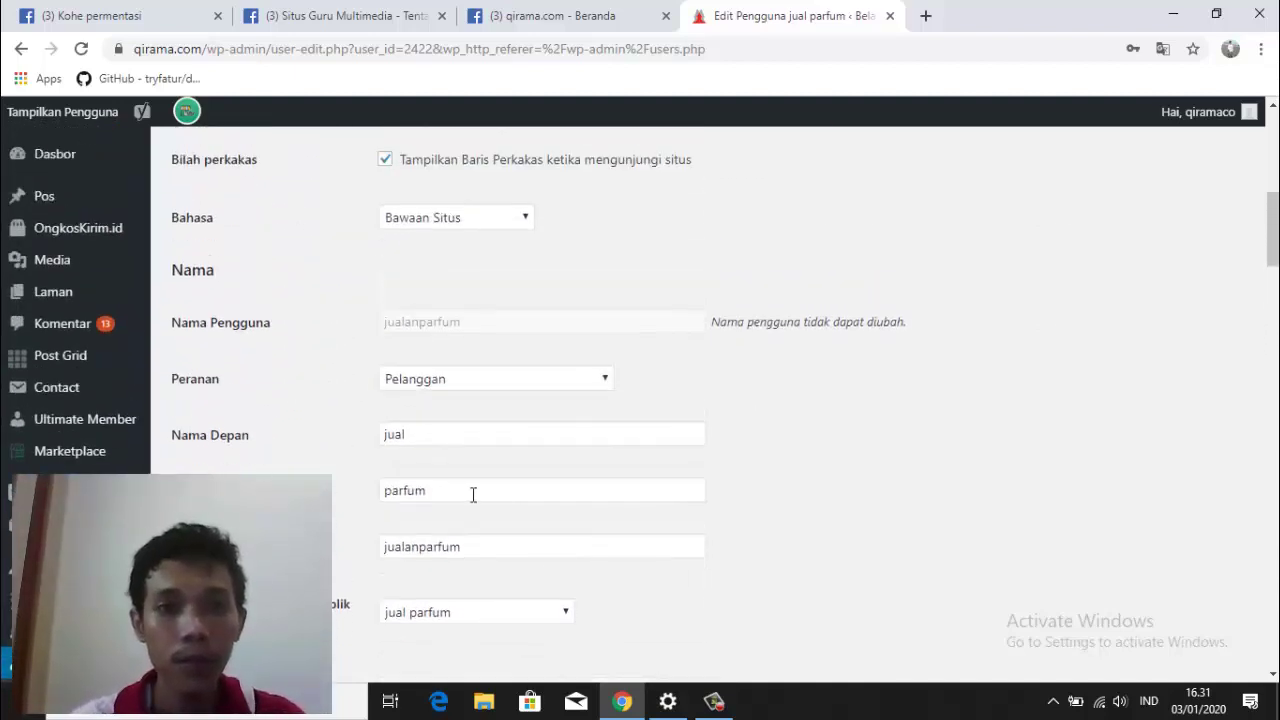
- Set jual parfum's Peranan to Store Vendor and update the user
click(585, 378)
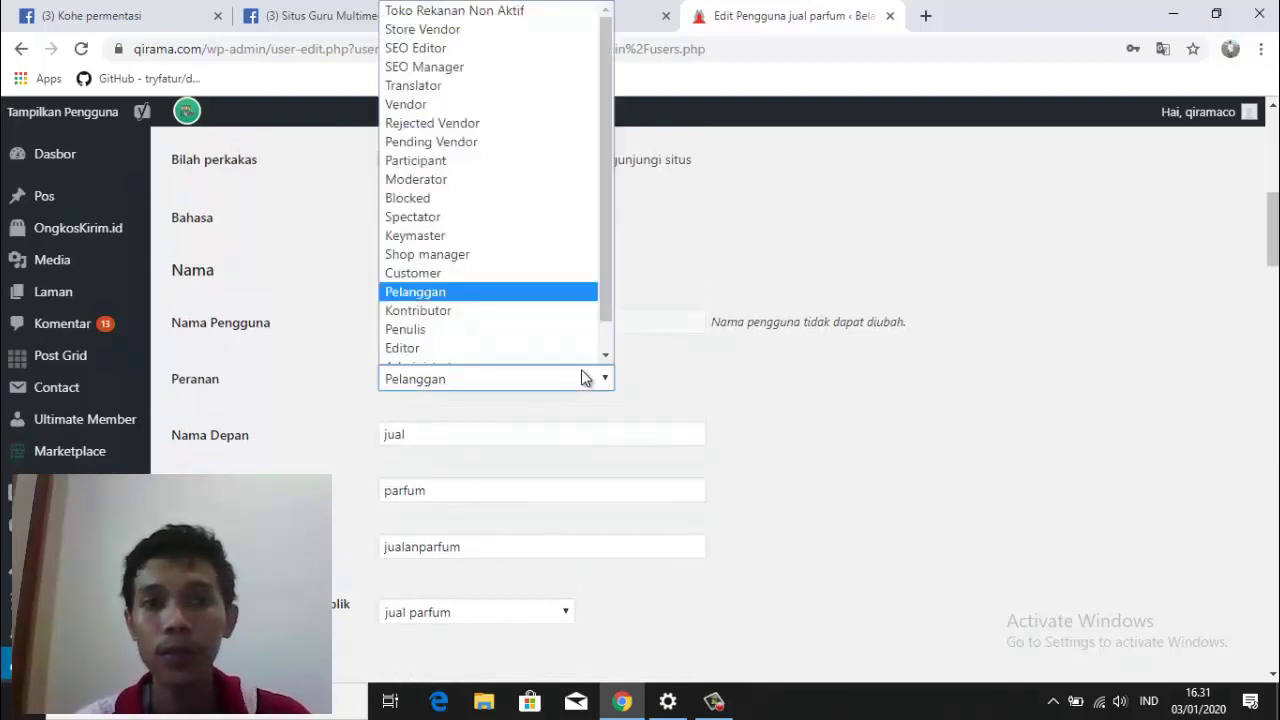
key(v)
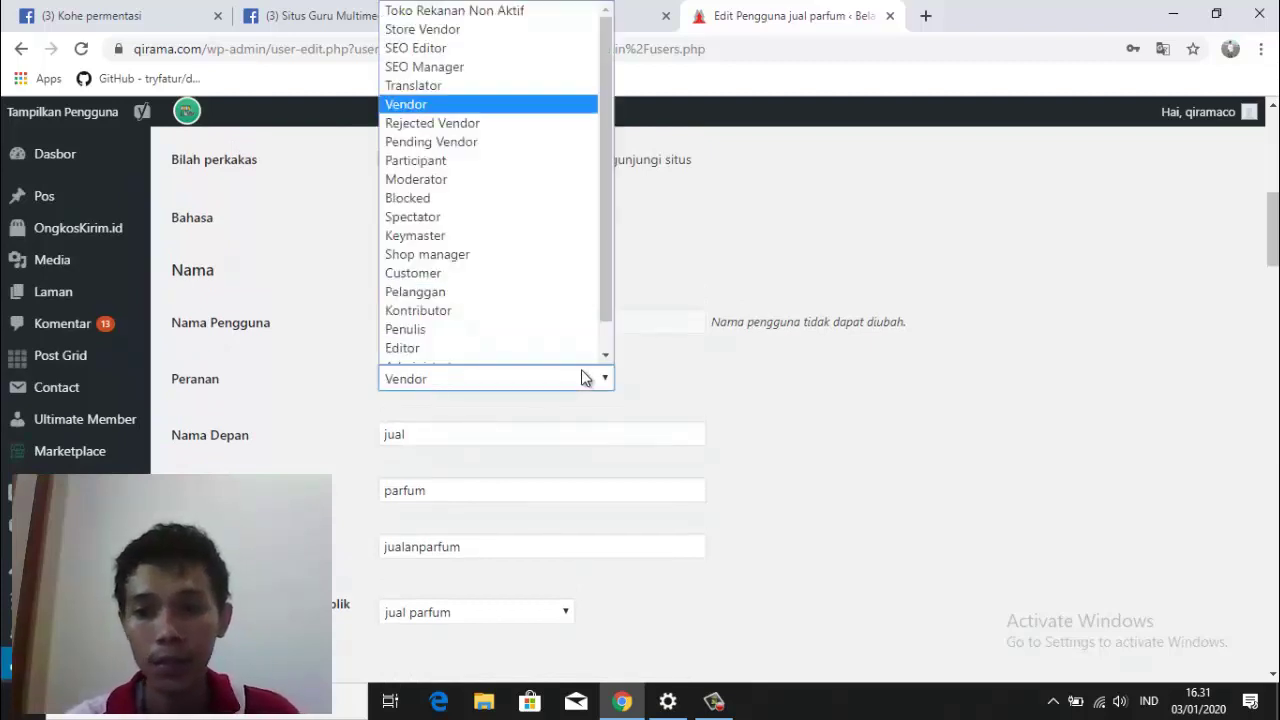
key(Up)
key(Up)
key(Up)
key(Up)
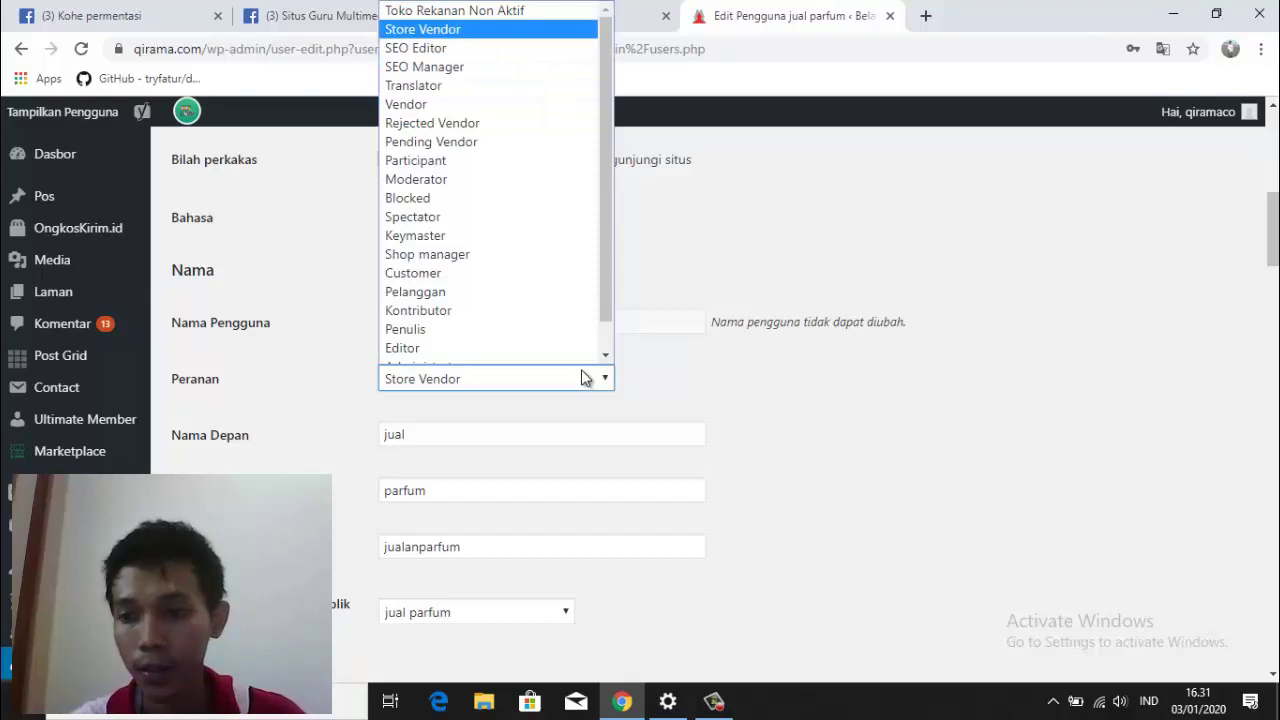
key(Return)
scroll(1248, 528, down, 15)
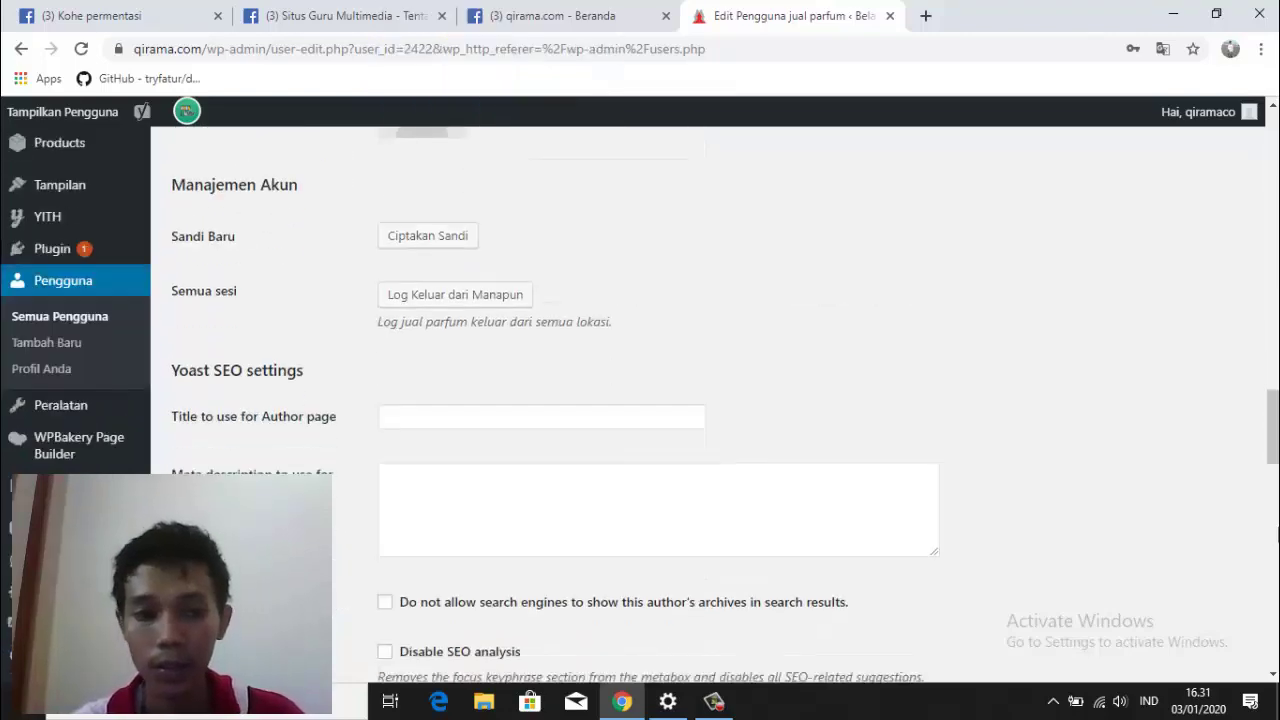
scroll(1274, 545, down, 5)
scroll(715, 400, down, 10)
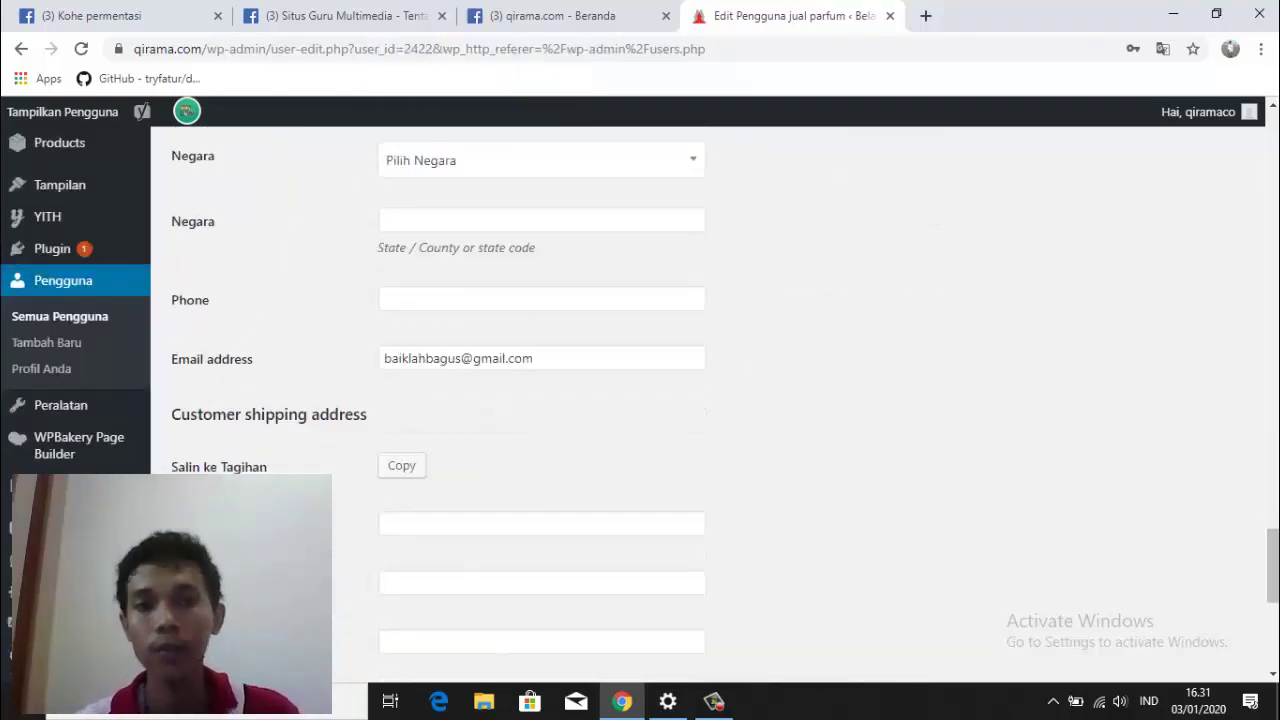
scroll(783, 534, down, 1)
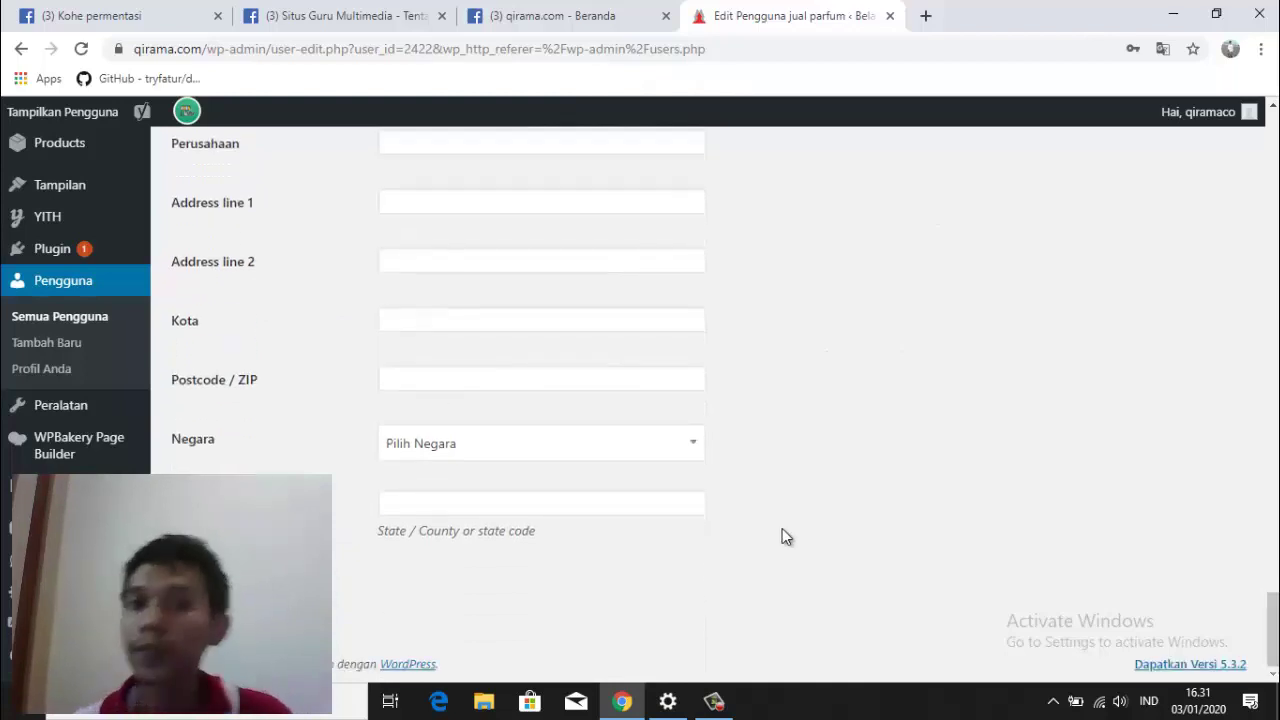
key(Return)
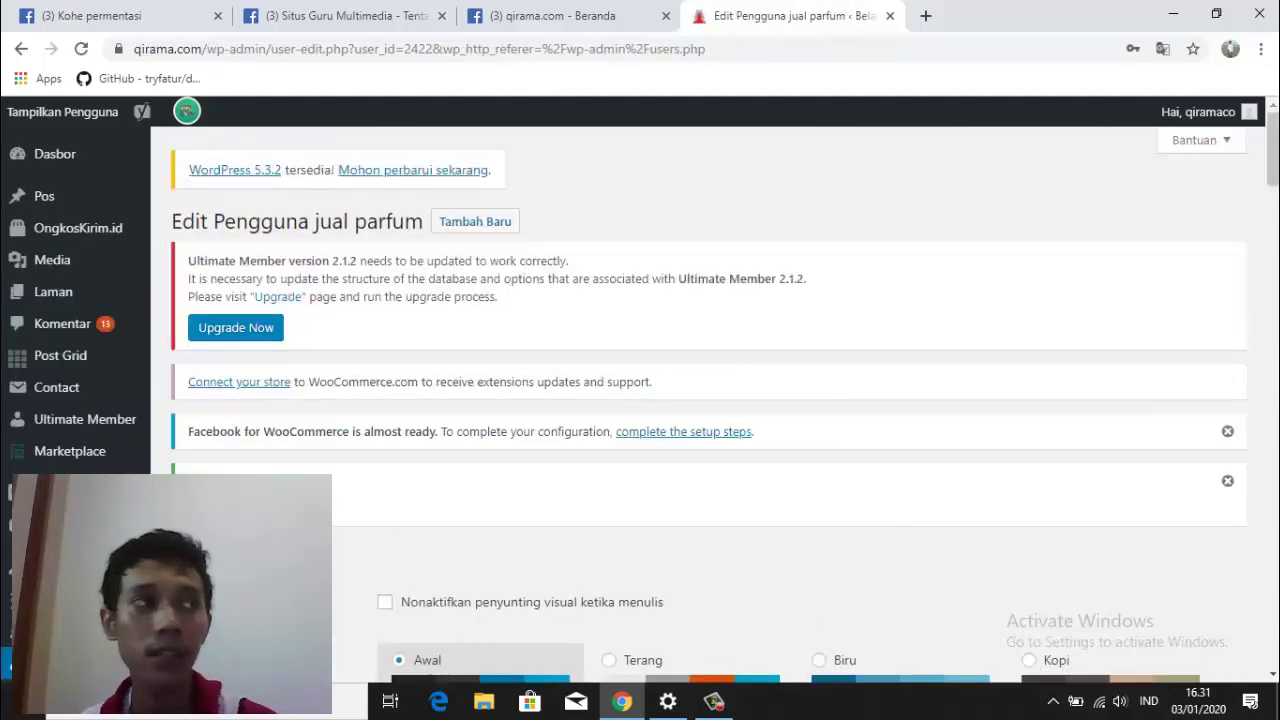
click(60, 452)
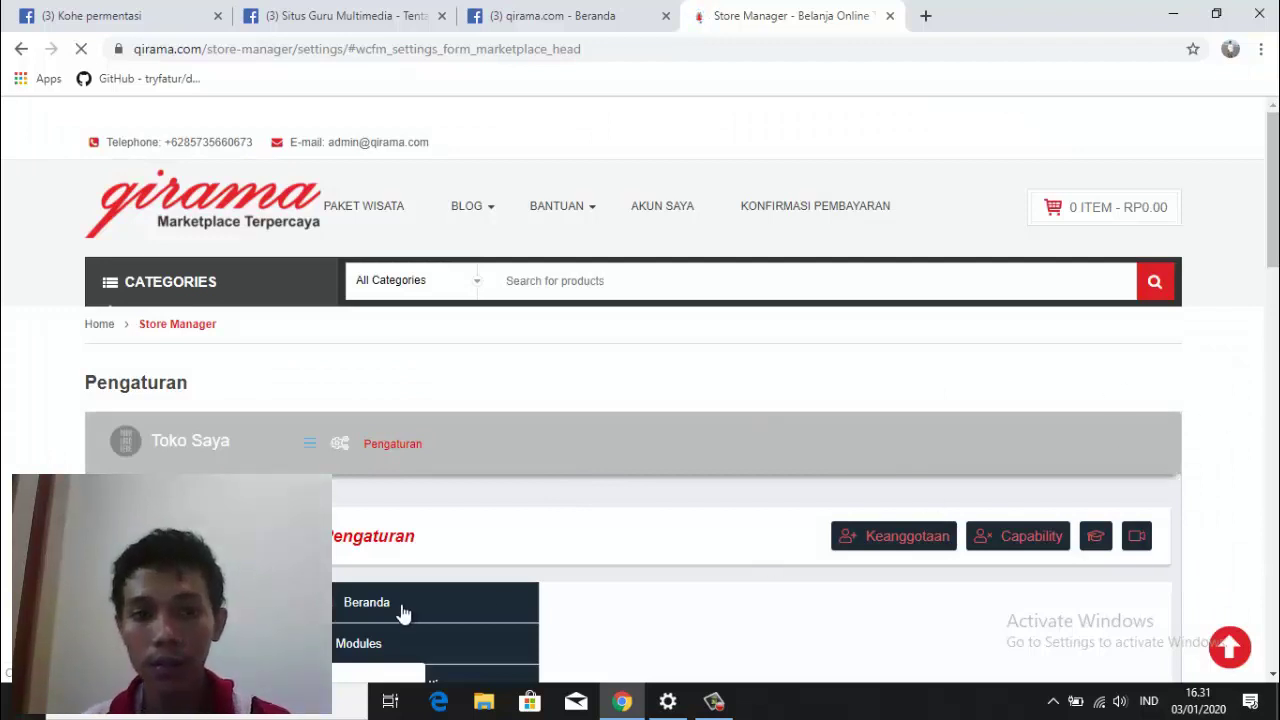
- Open the site's AKUN SAYA (My Account) page in a new tab and view it
click(1271, 302)
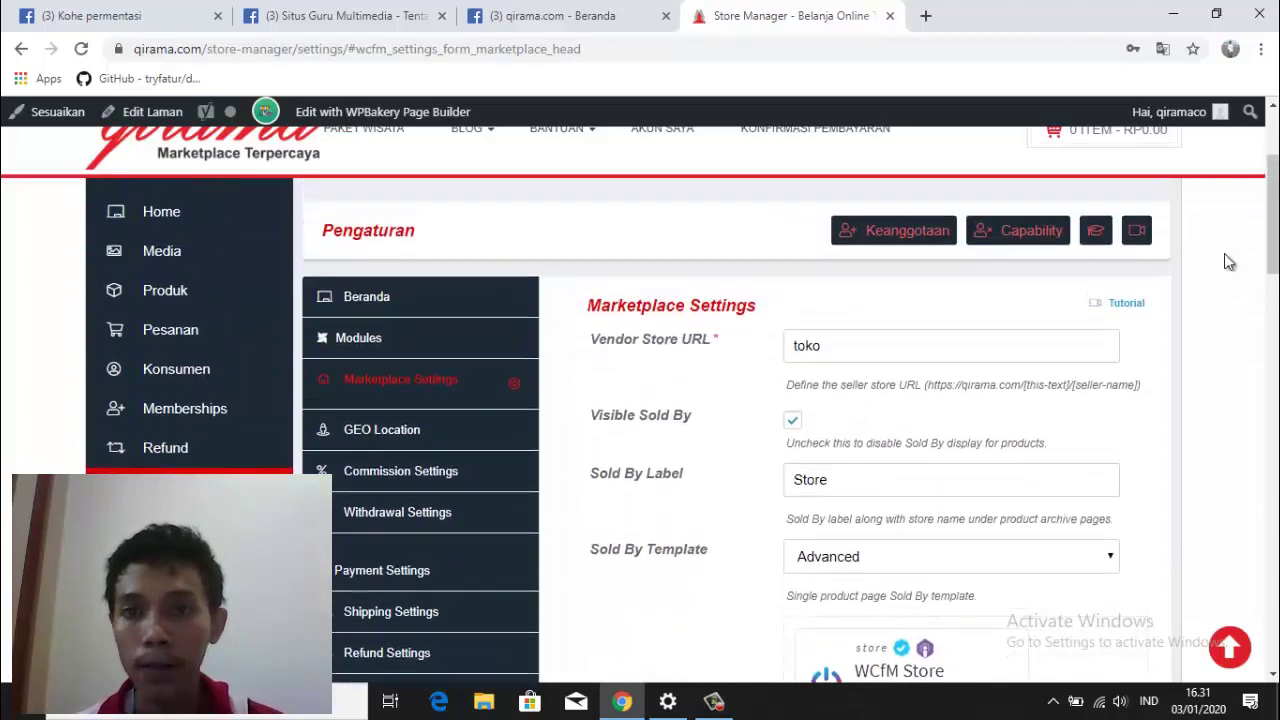
right_click(672, 140)
click(694, 145)
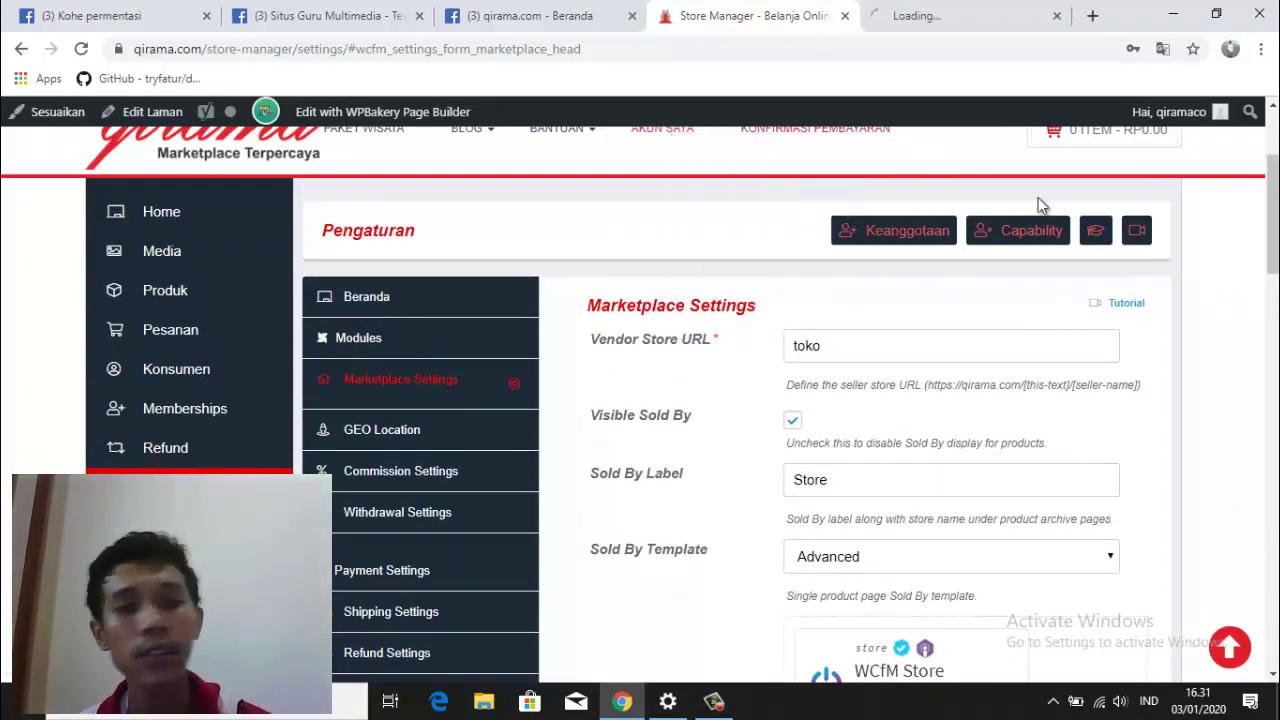
click(1016, 5)
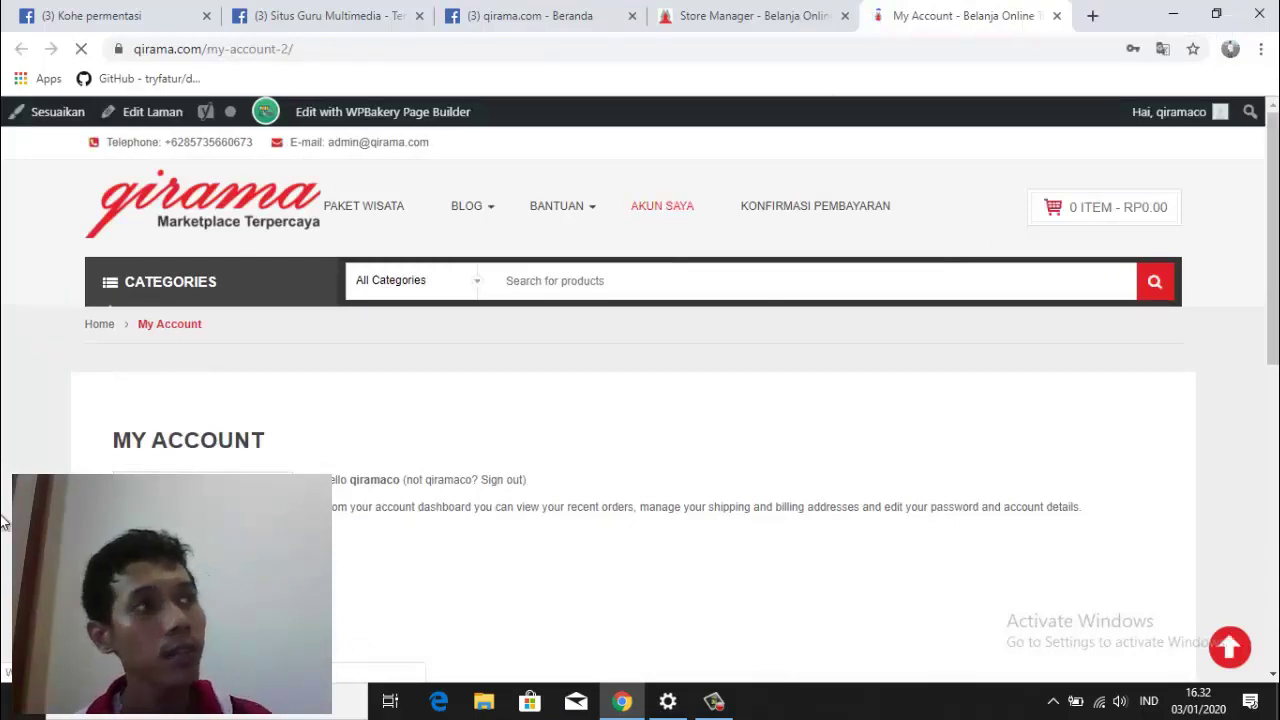
scroll(2, 520, down, 2)
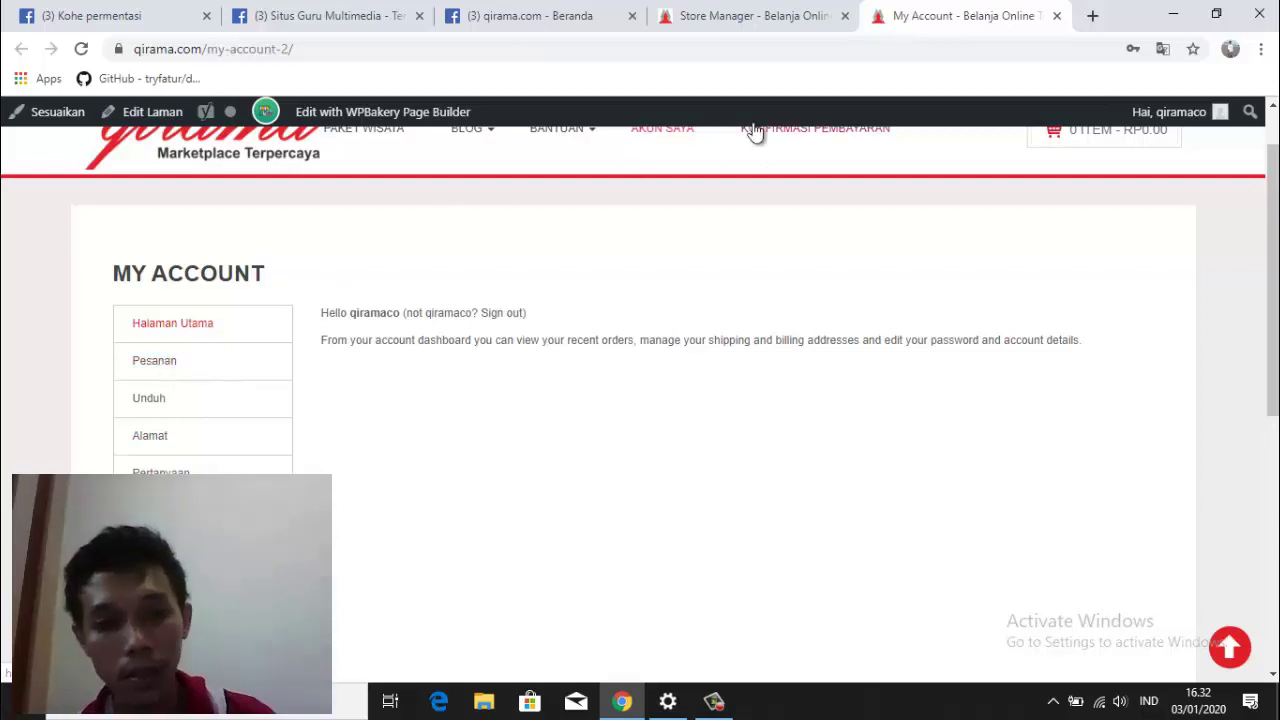
- Return to the Store Manager tab and review the Marketplace Settings
click(727, 12)
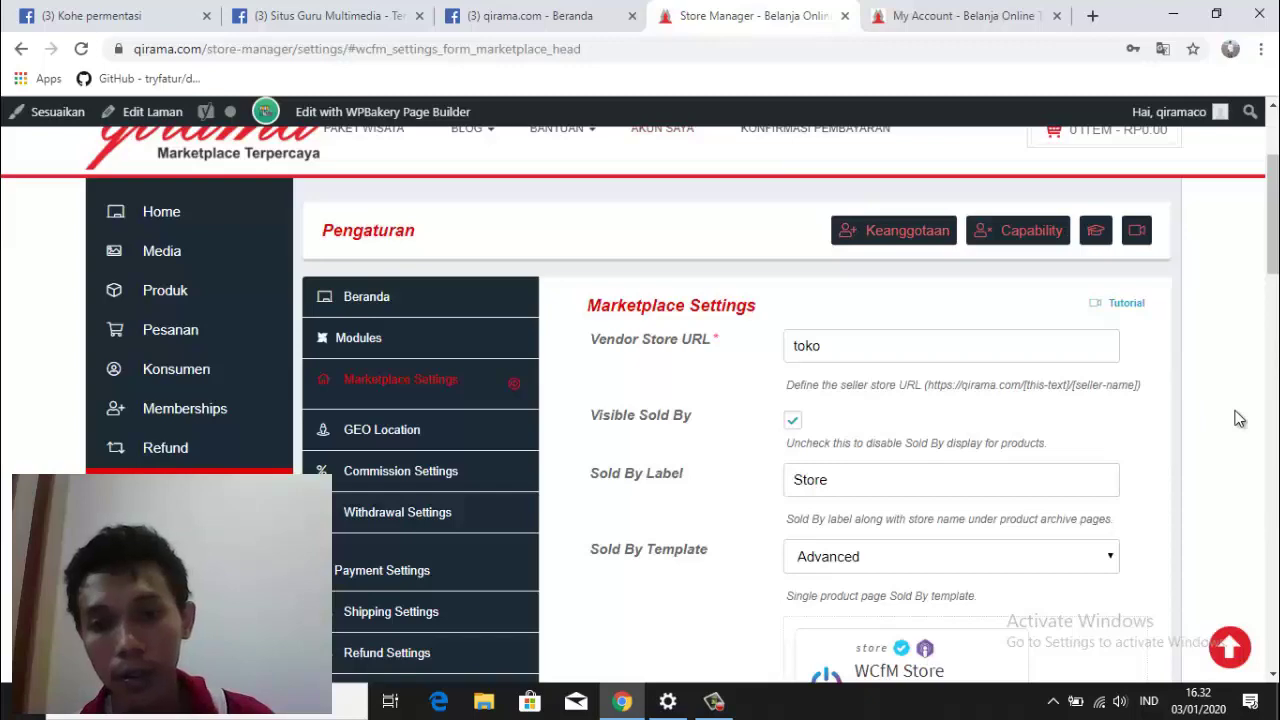
scroll(1238, 418, down, 3)
scroll(1238, 418, down, 3)
scroll(1238, 418, down, 3)
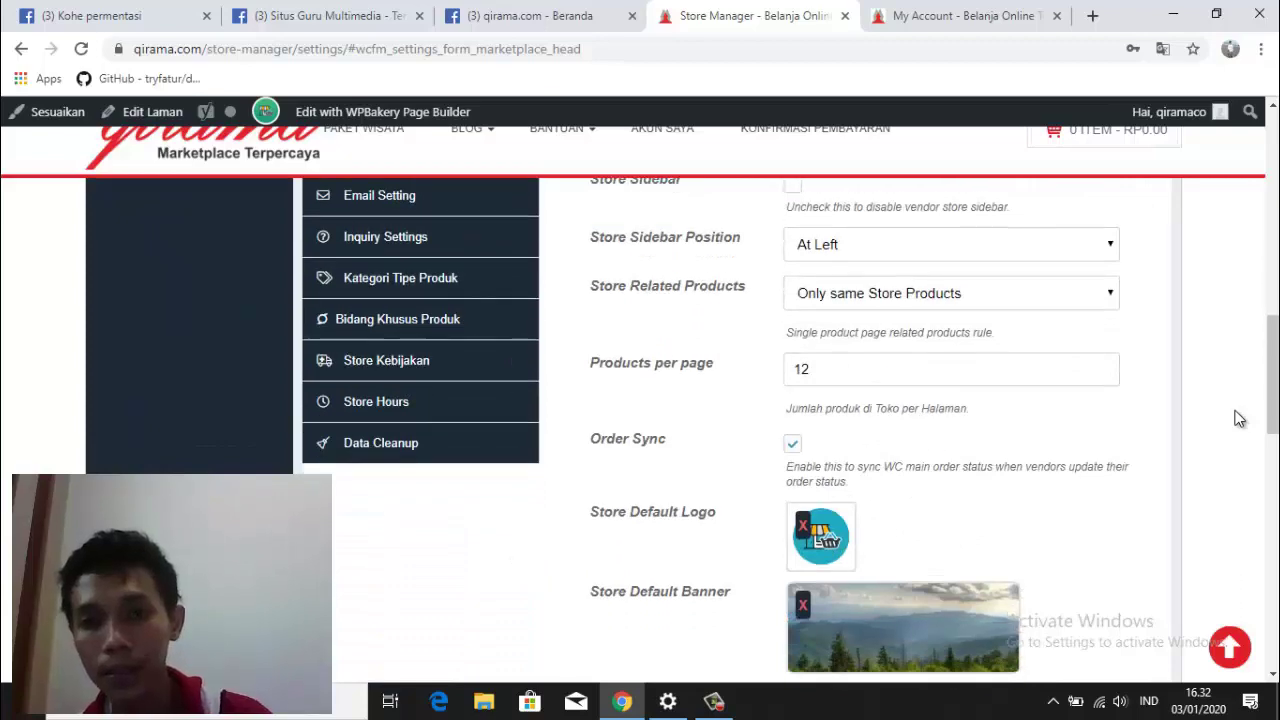
scroll(1238, 418, down, 4)
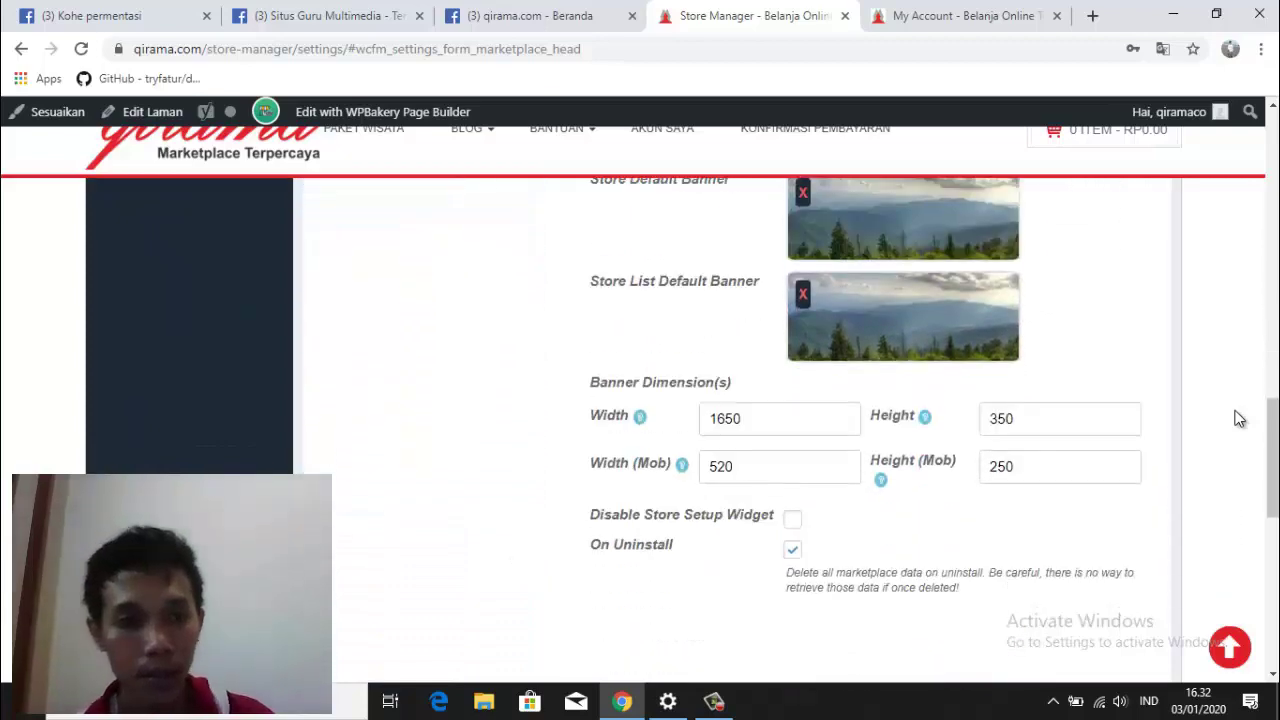
scroll(1238, 418, up, 5)
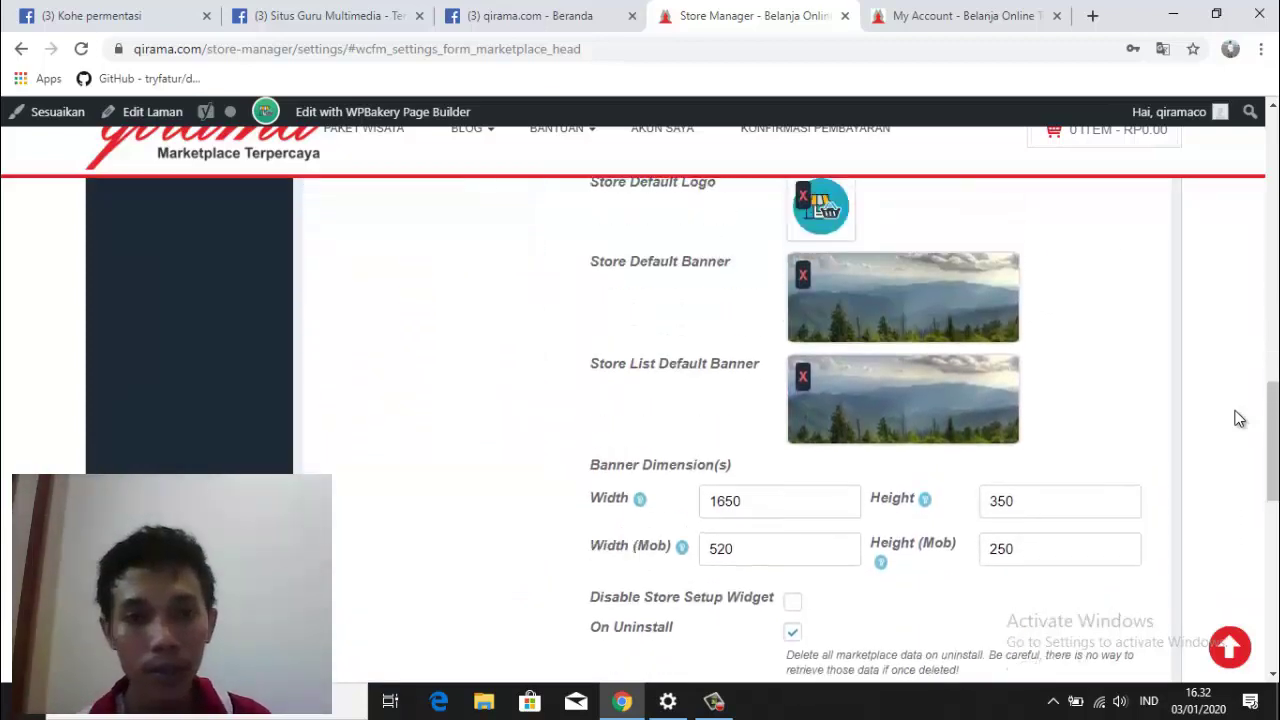
scroll(1238, 418, up, 8)
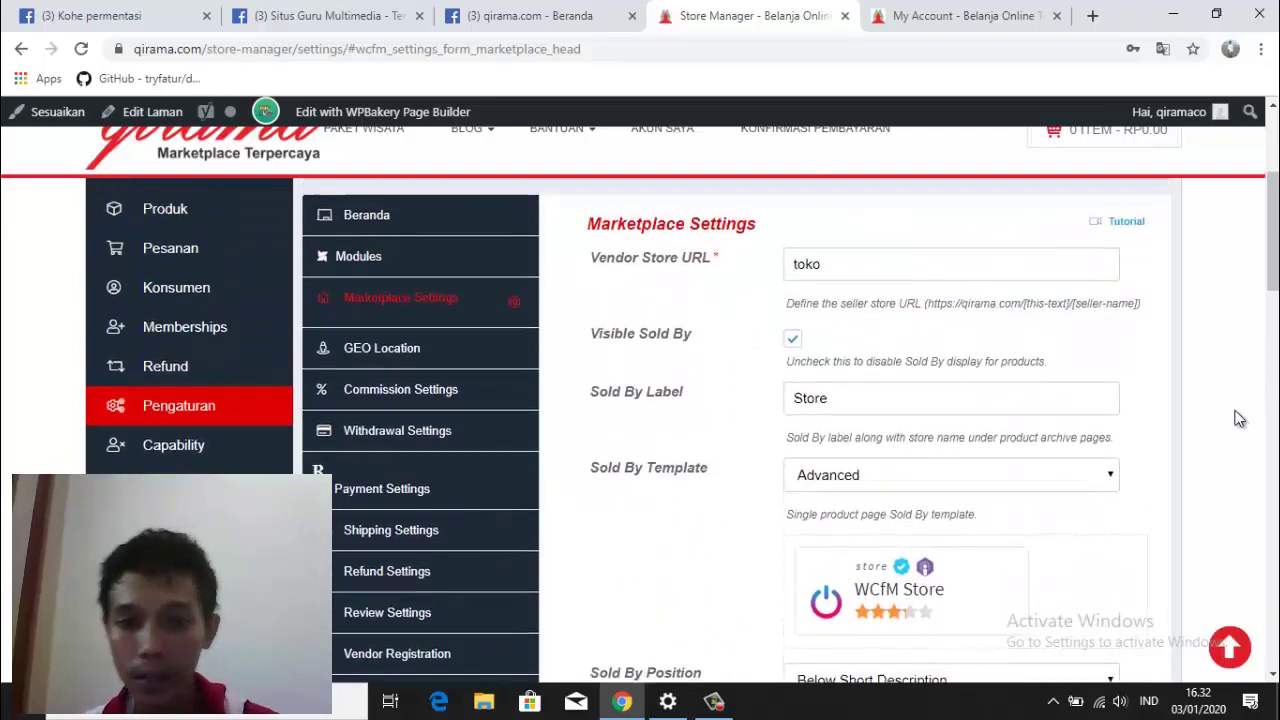
scroll(1238, 418, up, 1)
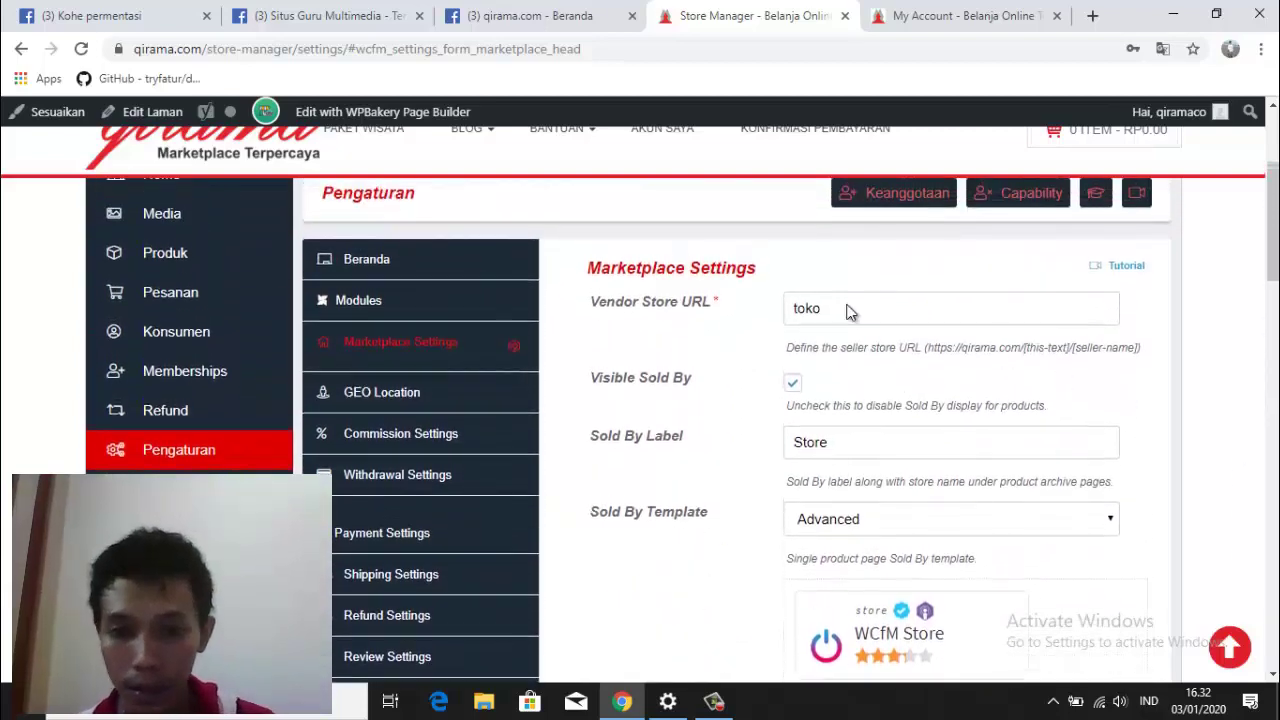
- In Beranda settings, untick Disable Theme Header, WCFM Full View, Quick Access and WCFM Header Panel
click(388, 268)
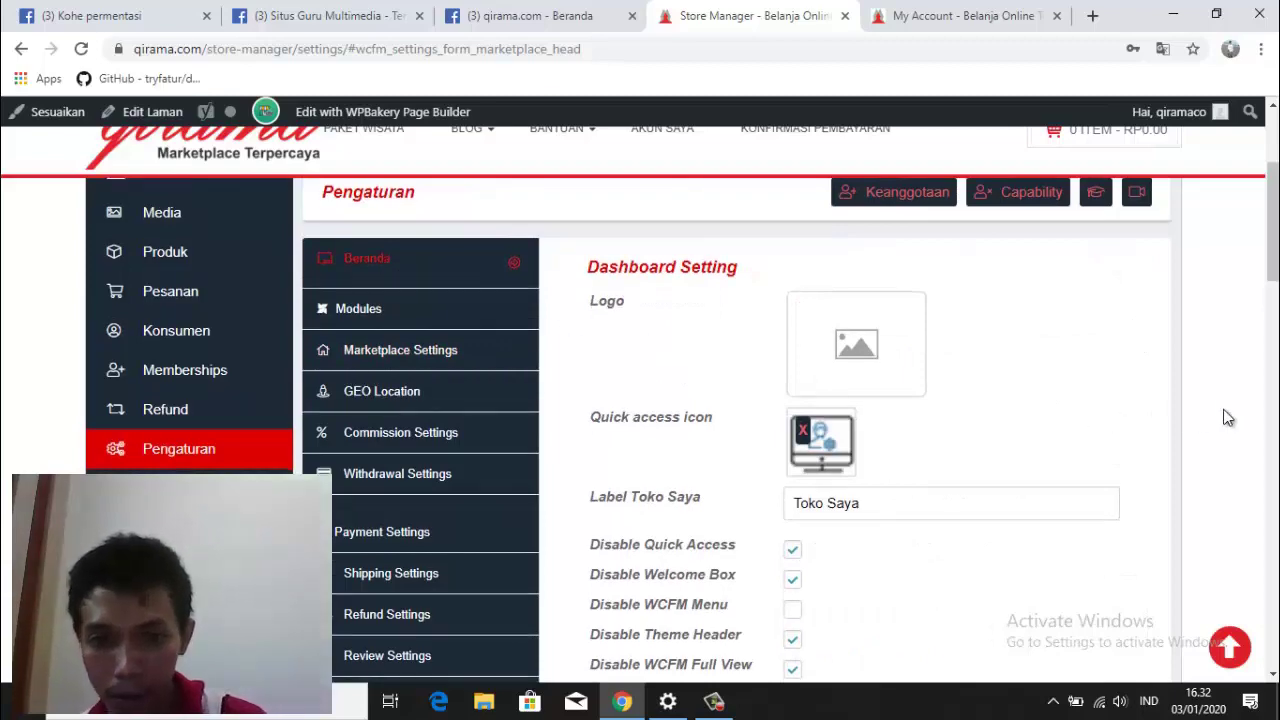
scroll(1228, 418, down, 5)
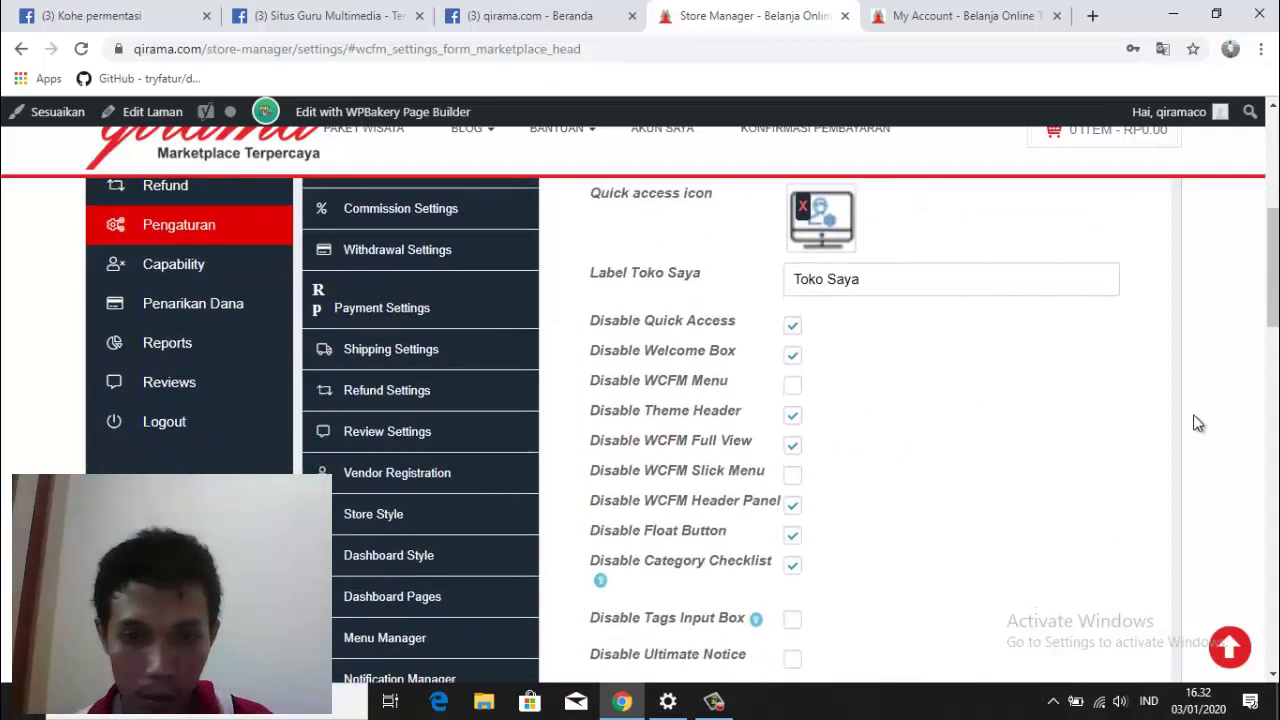
click(793, 420)
click(796, 446)
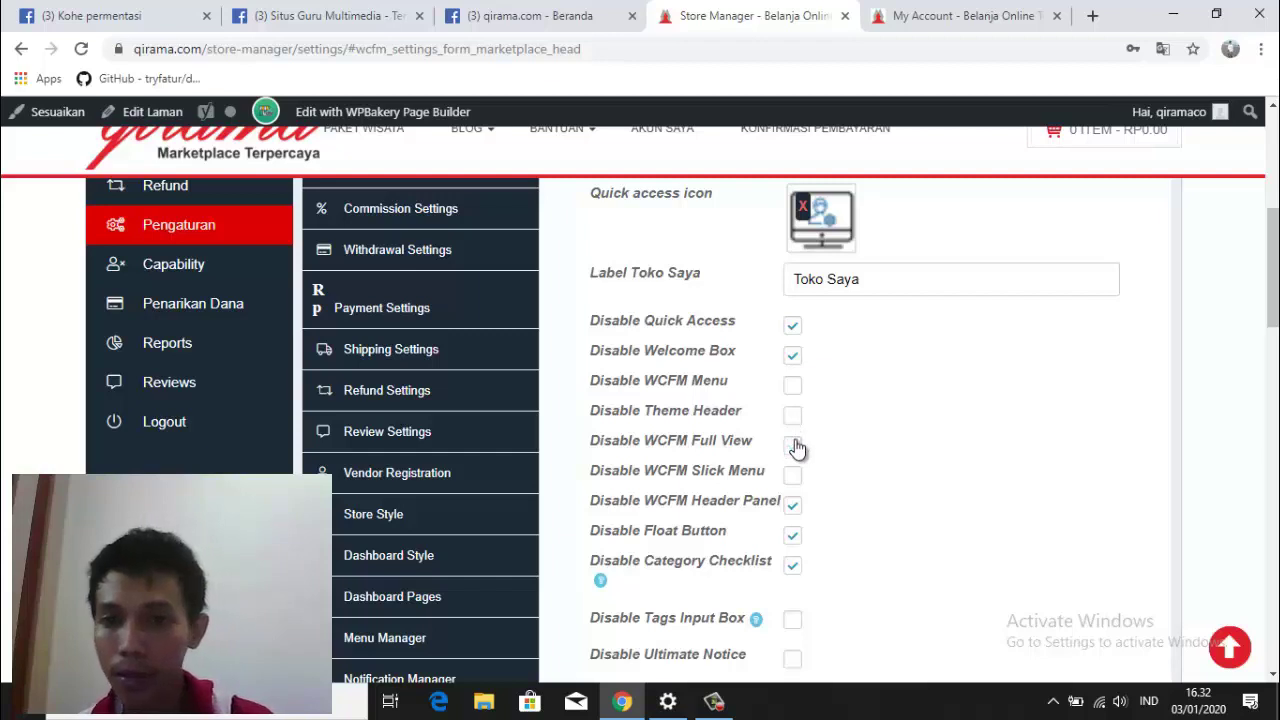
click(791, 326)
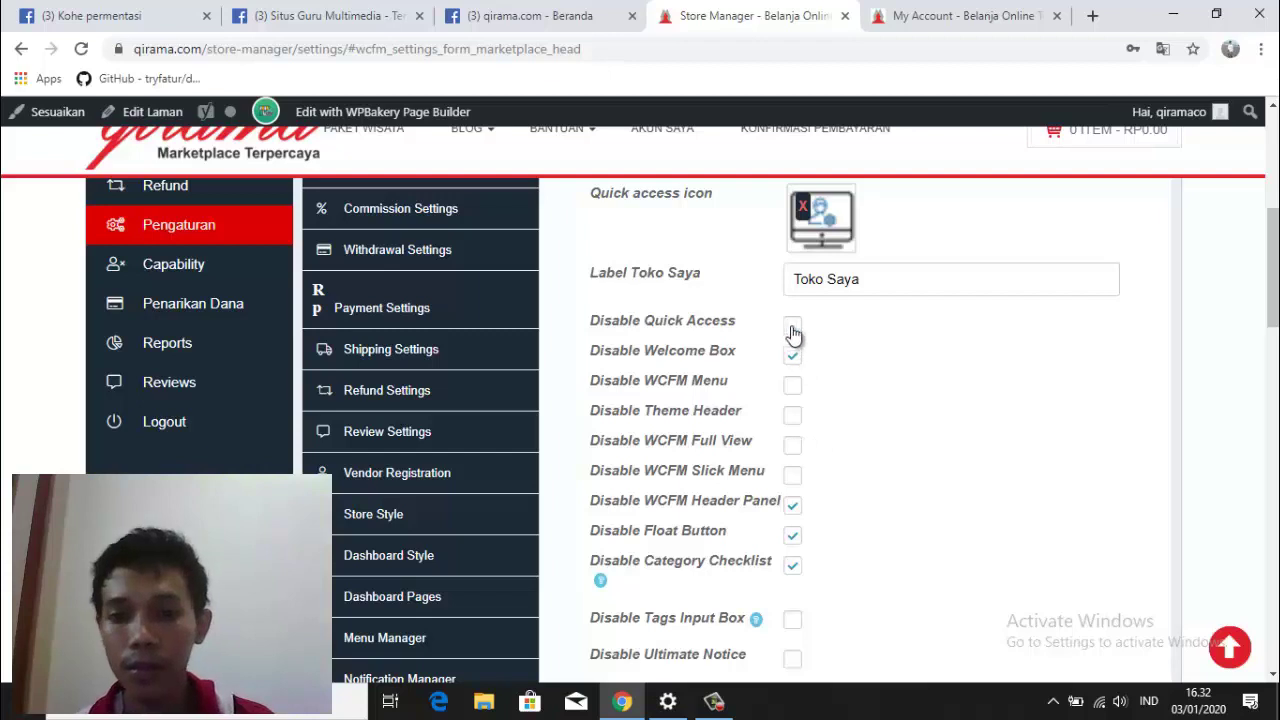
click(791, 567)
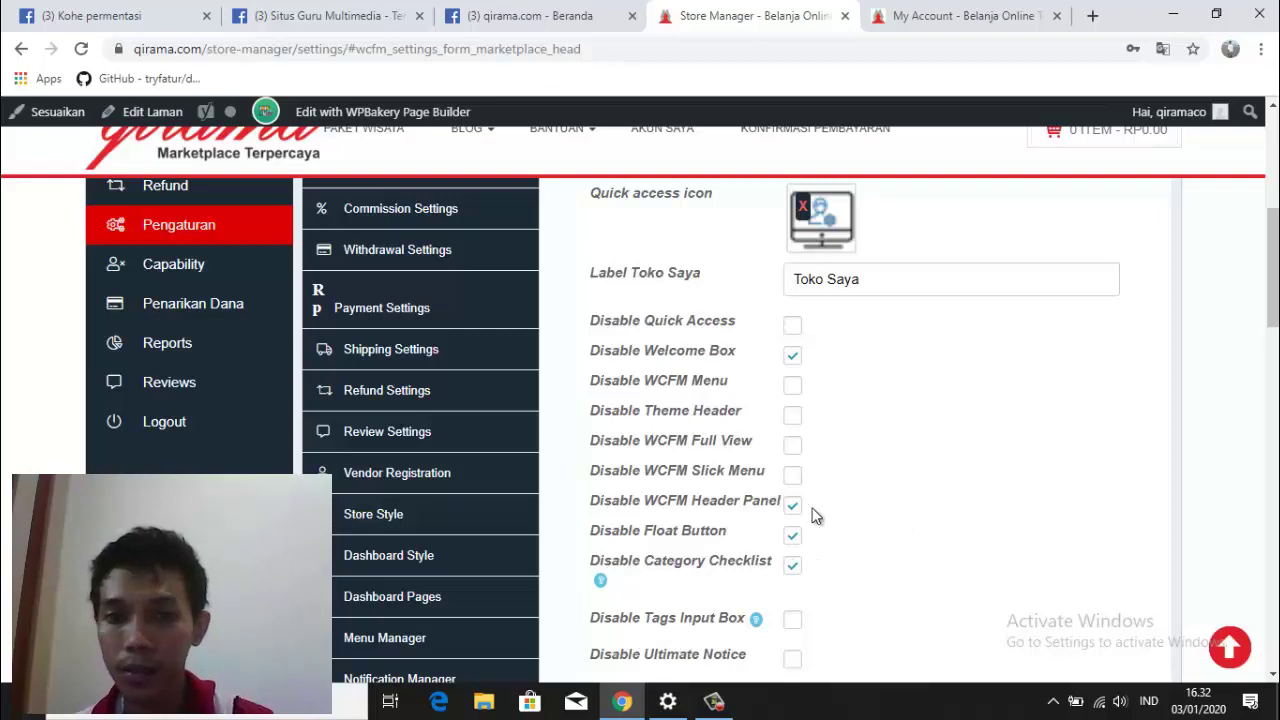
- Save the dashboard settings with SIMPAN and log out from the Hai, qiramaco menu
click(1270, 460)
scroll(1277, 447, up, 3)
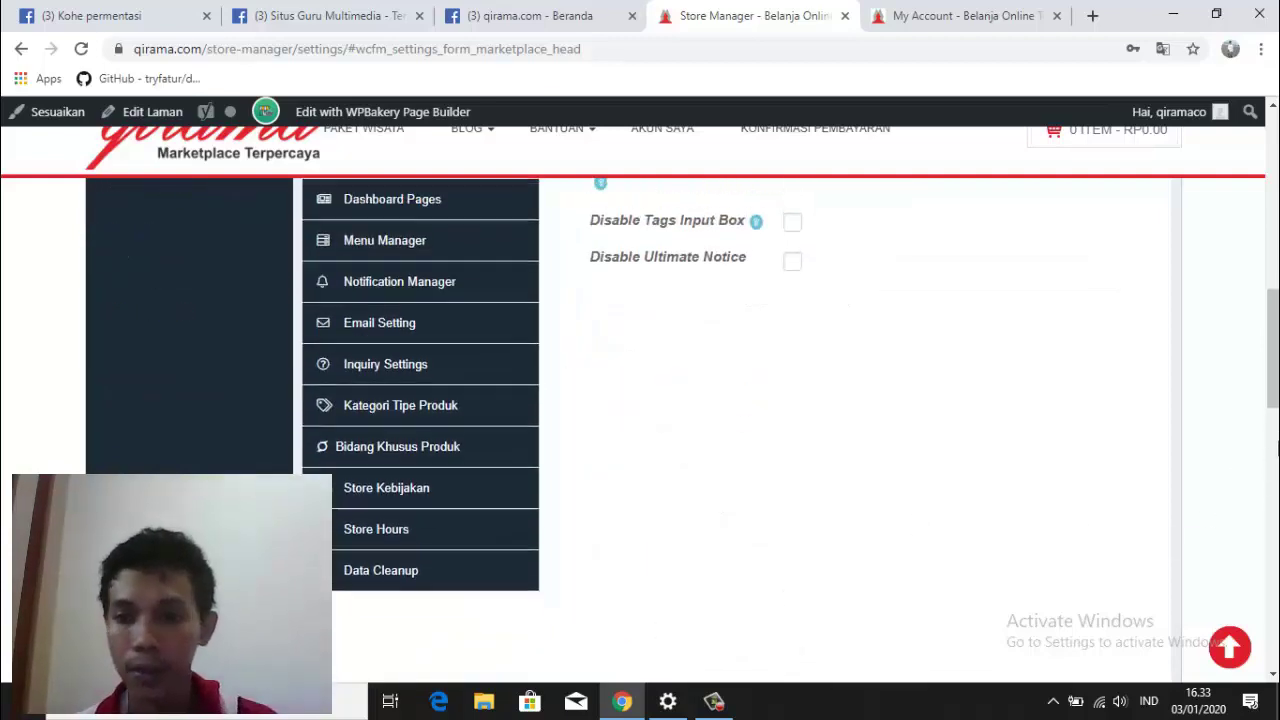
scroll(1277, 447, up, 5)
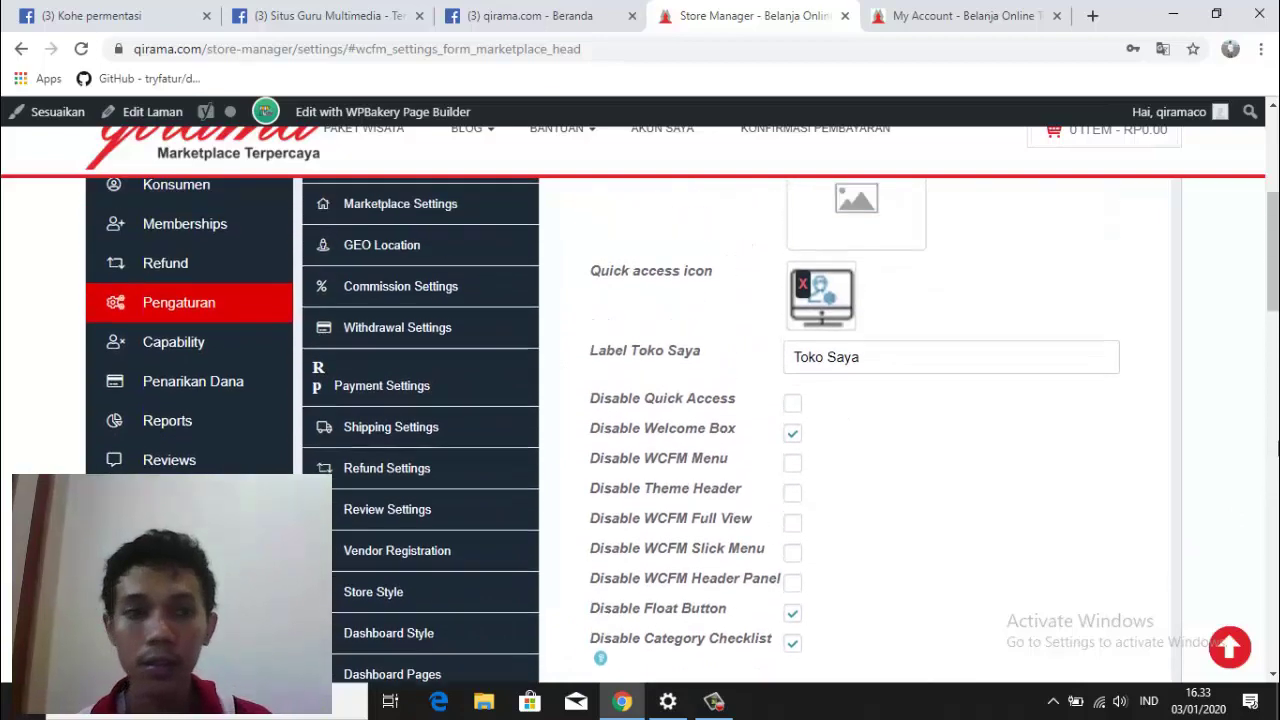
scroll(1277, 447, down, 10)
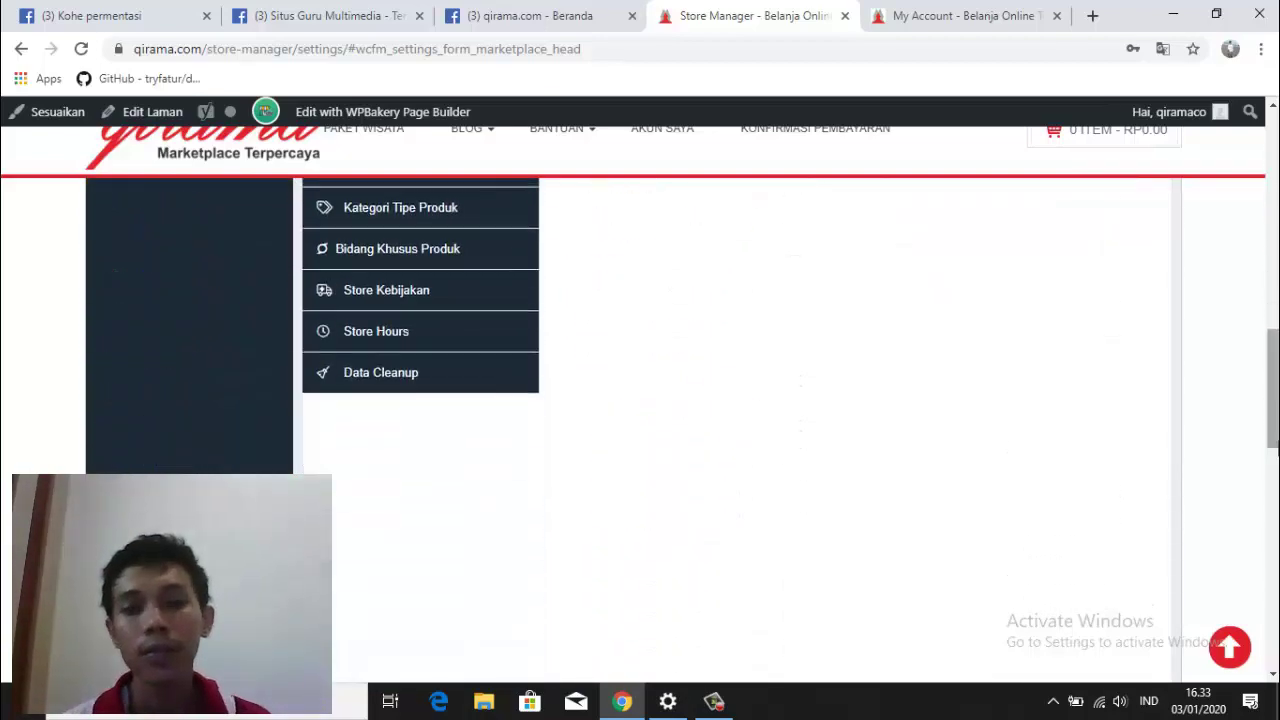
scroll(1277, 447, up, 1)
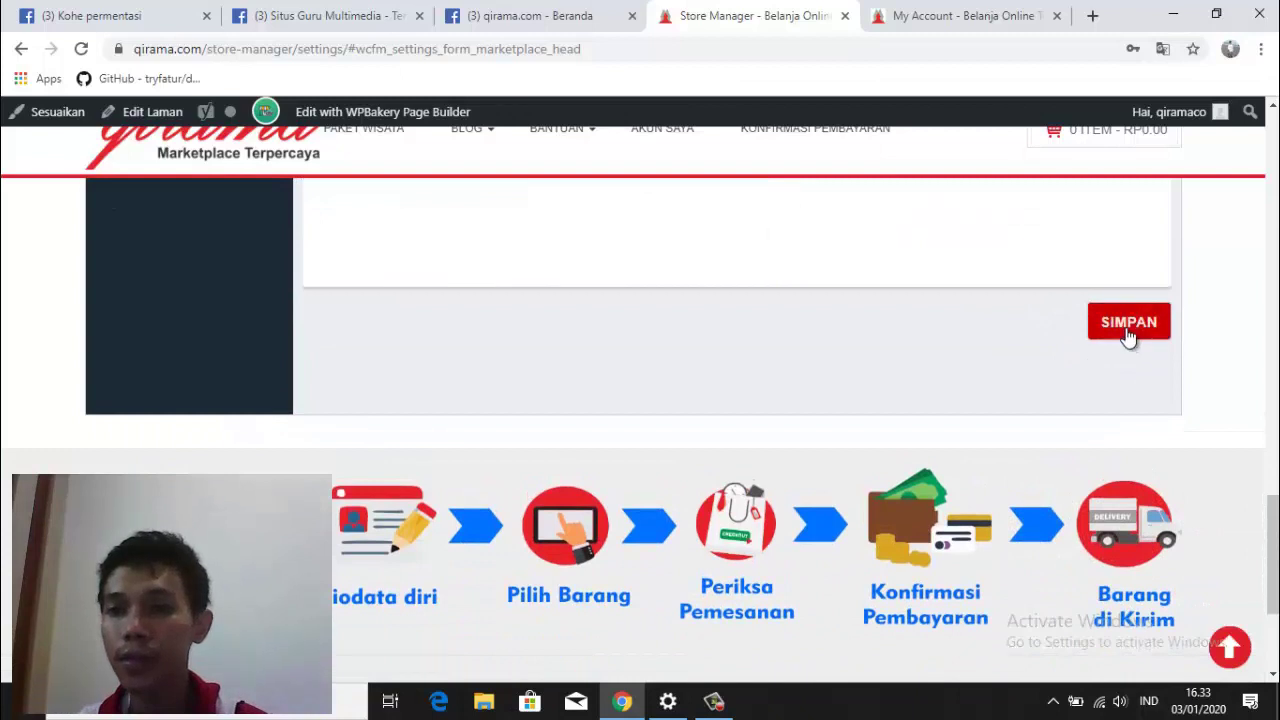
click(1128, 322)
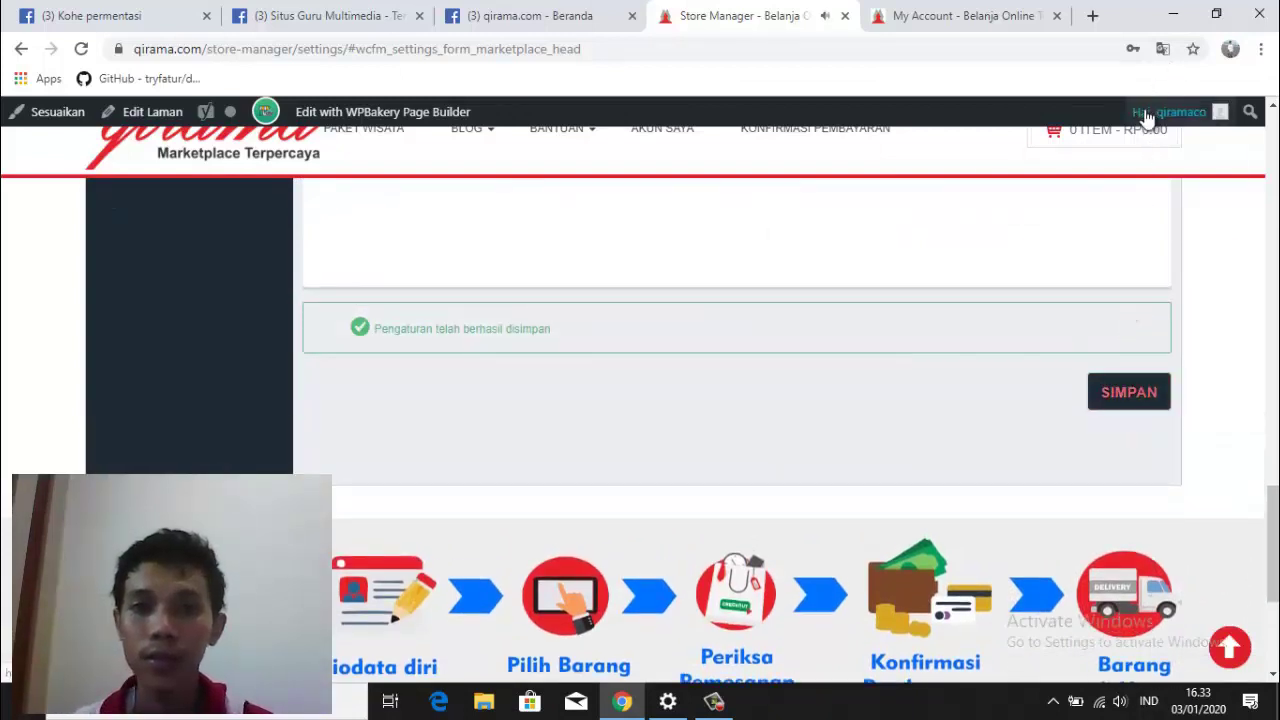
mouse_move(1150, 114)
click(1107, 206)
- Reach the My Account login form and sign in as the toko printer vendor using Chrome's saved login
click(960, 15)
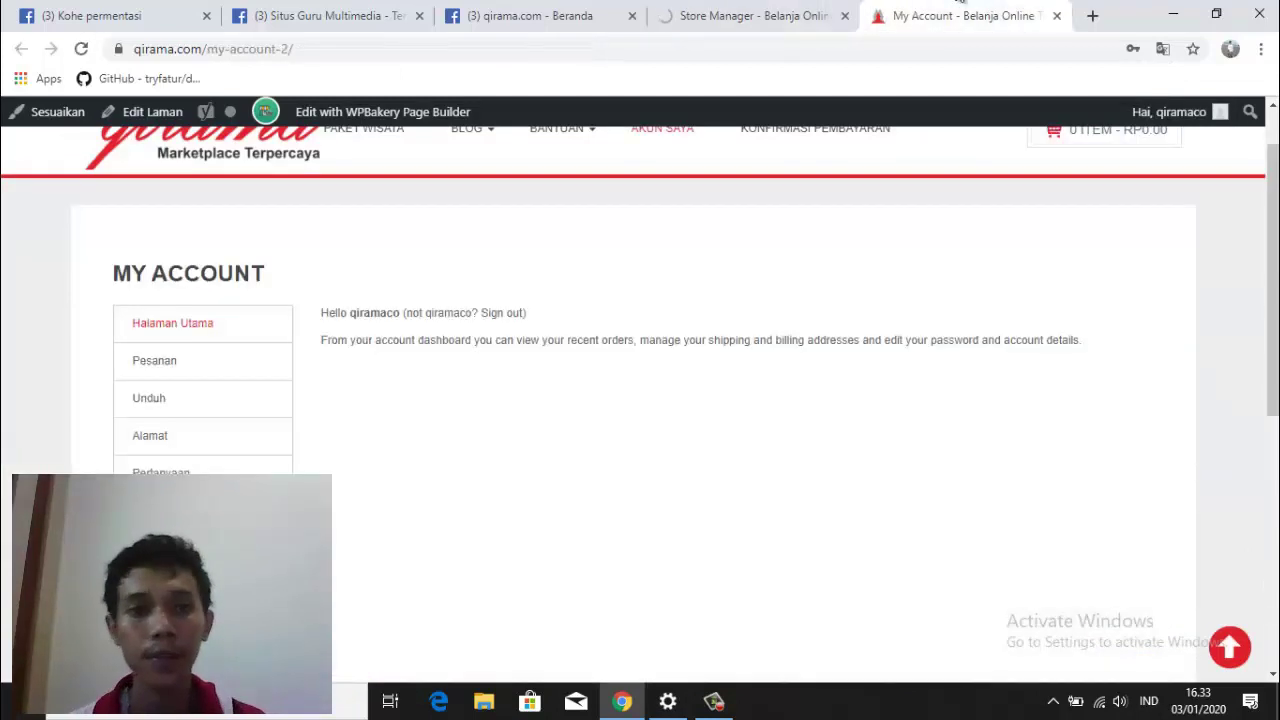
click(676, 145)
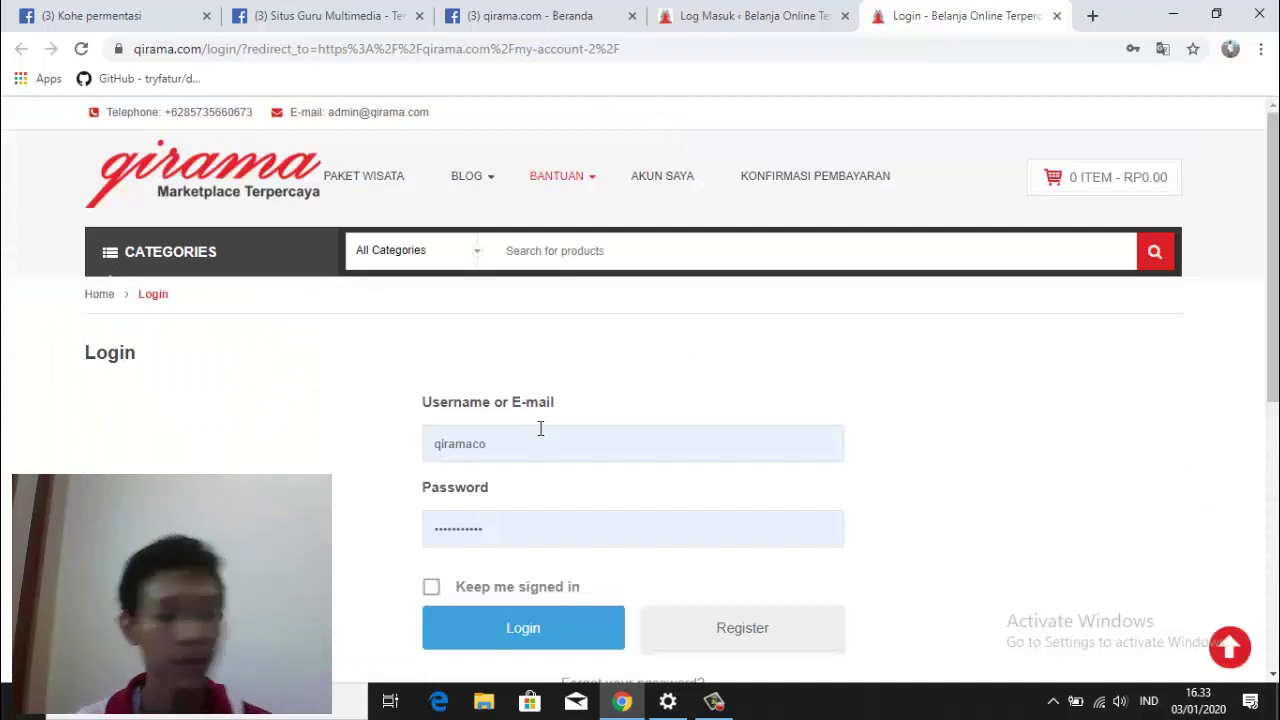
click(540, 428)
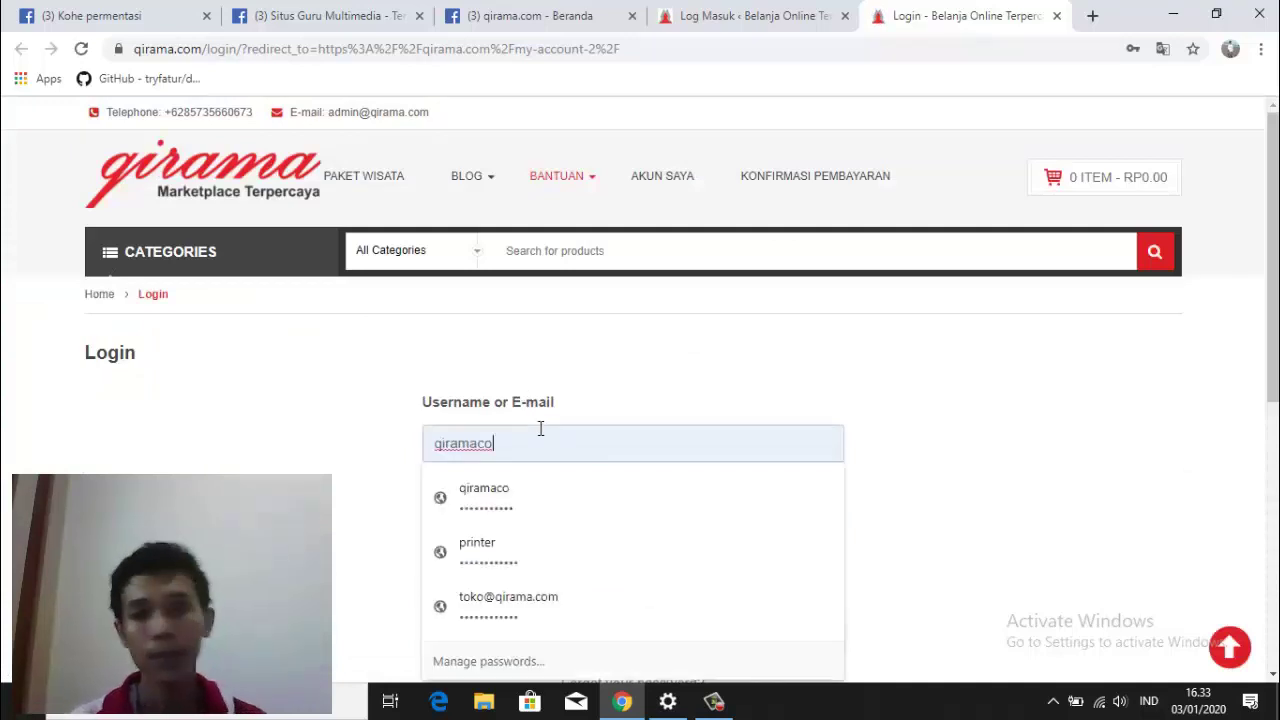
click(470, 546)
click(469, 627)
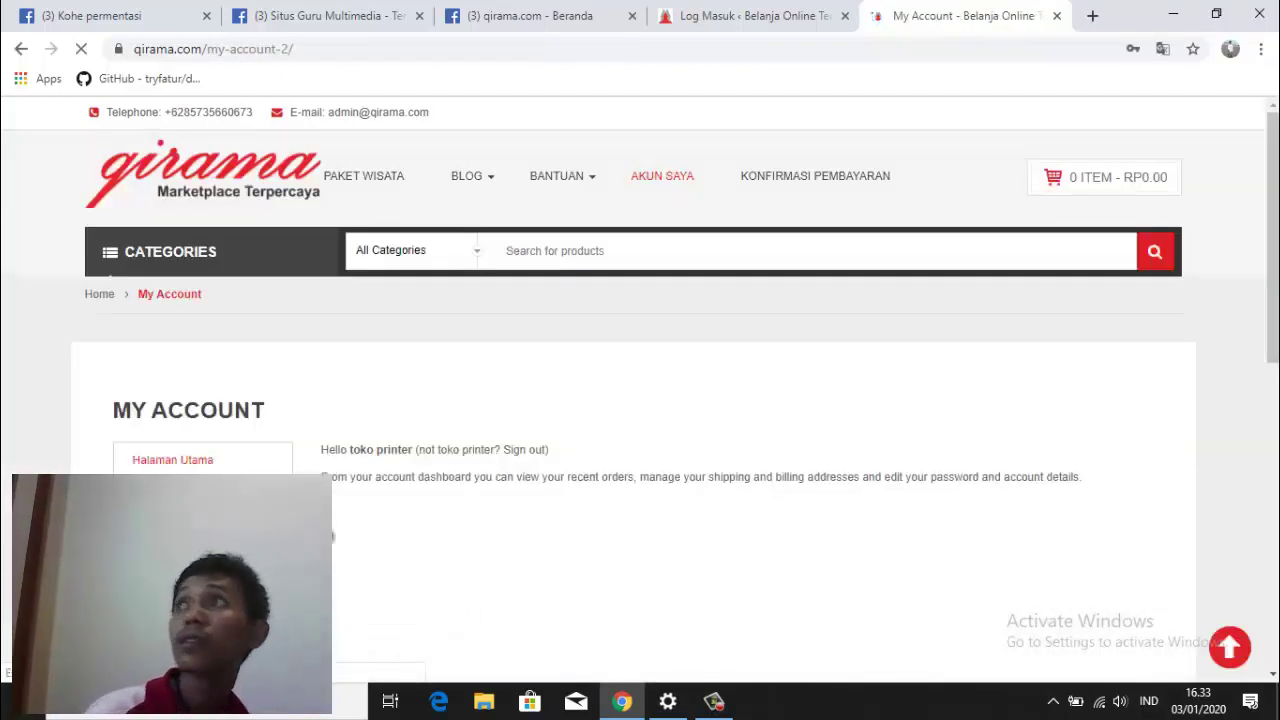
- Reload My Account, expand the Store Manager side menu and open Media
key(F5)
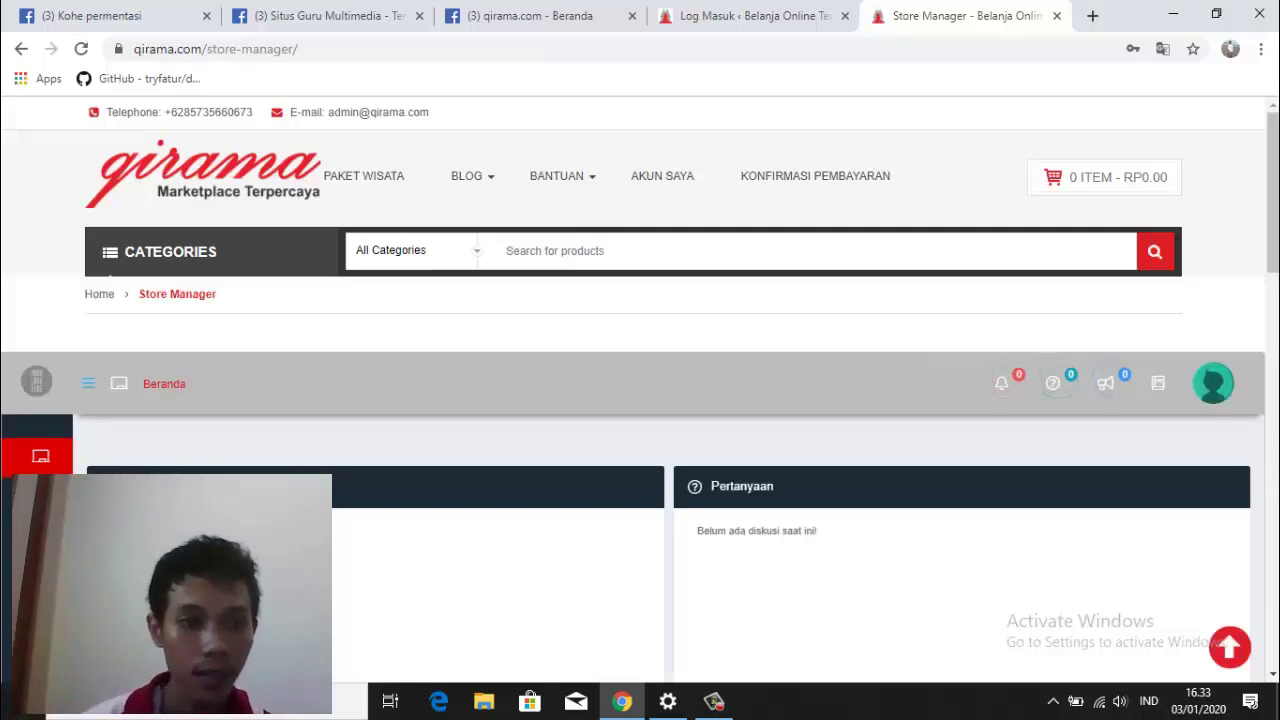
scroll(640, 400, down, 3)
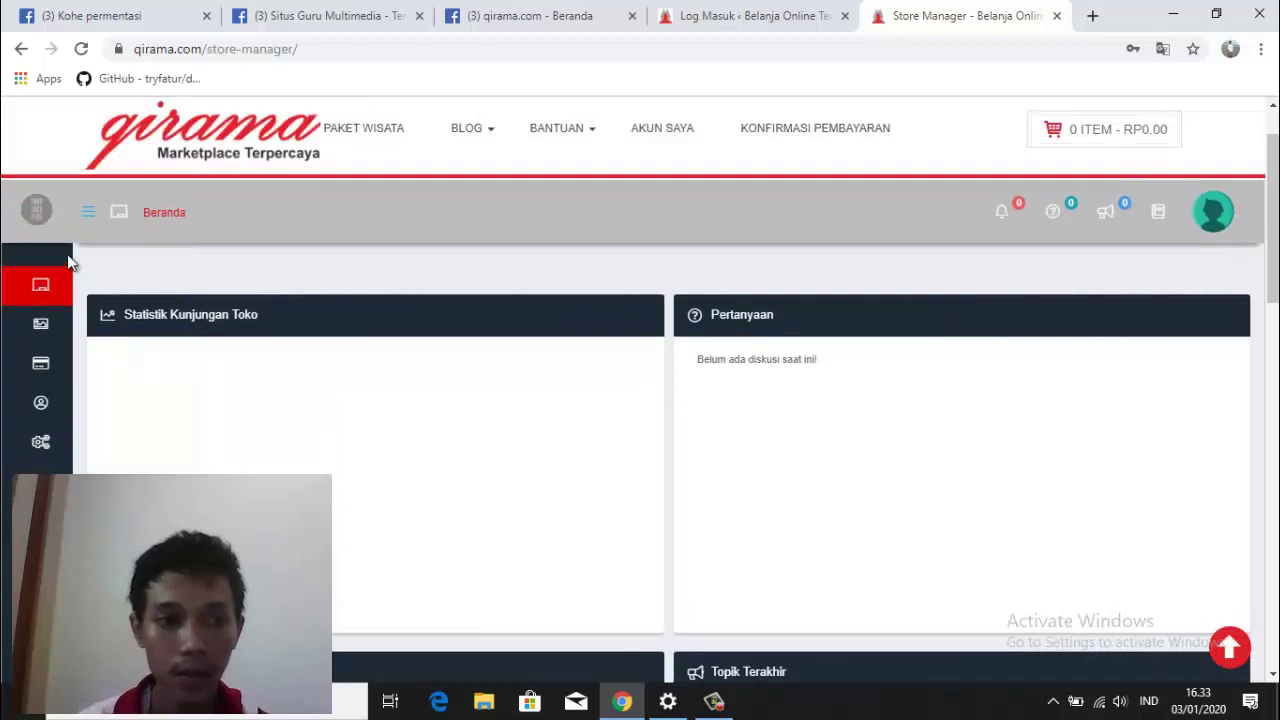
click(88, 213)
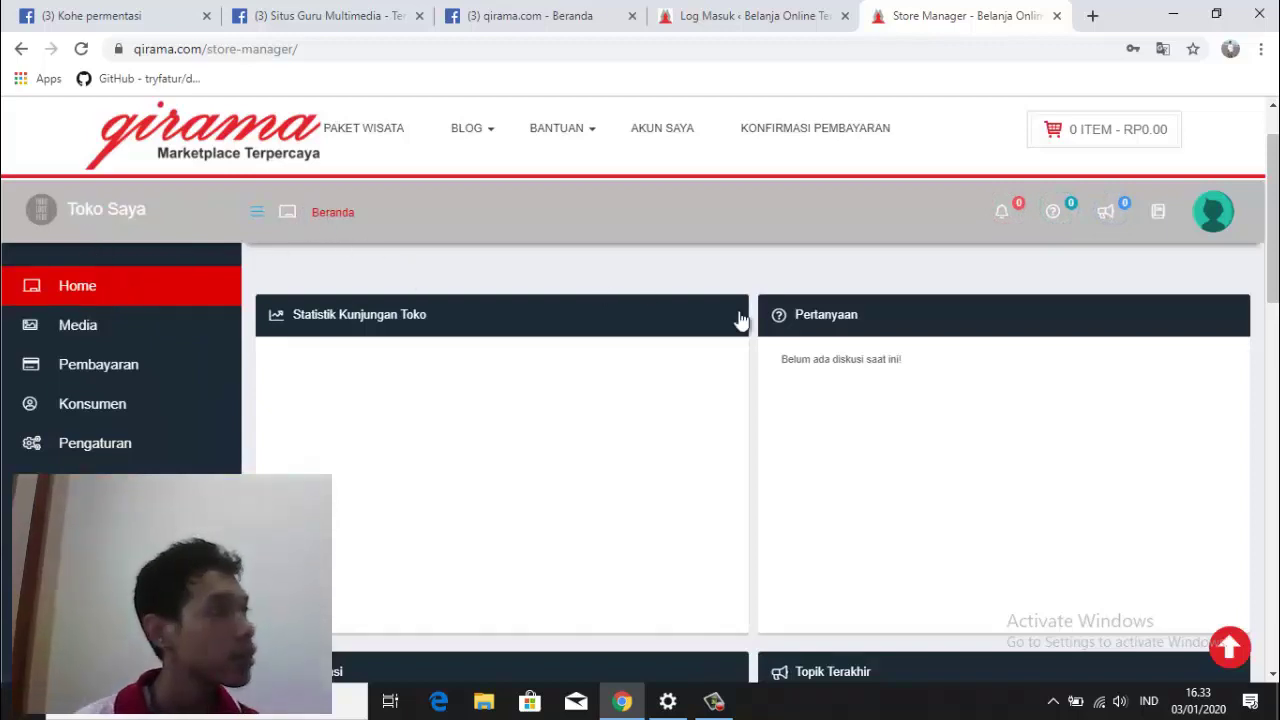
scroll(740, 320, down, 1)
scroll(741, 318, down, 5)
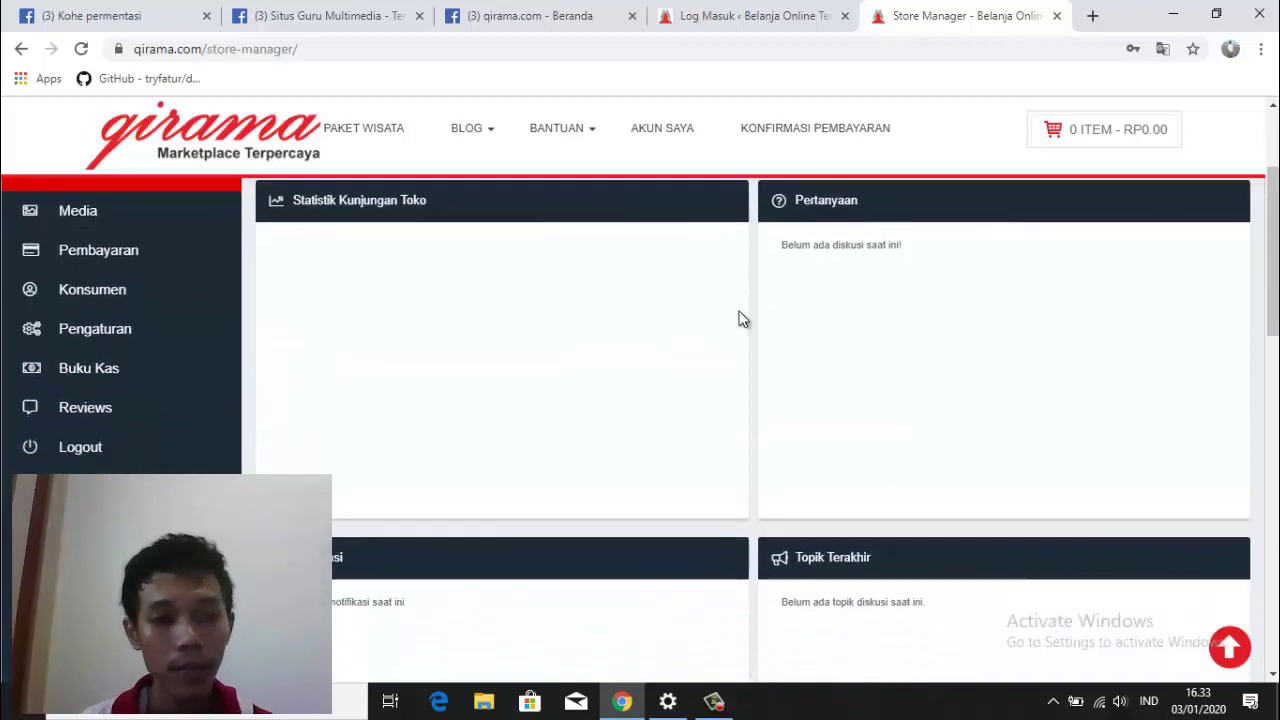
scroll(741, 318, up, 10)
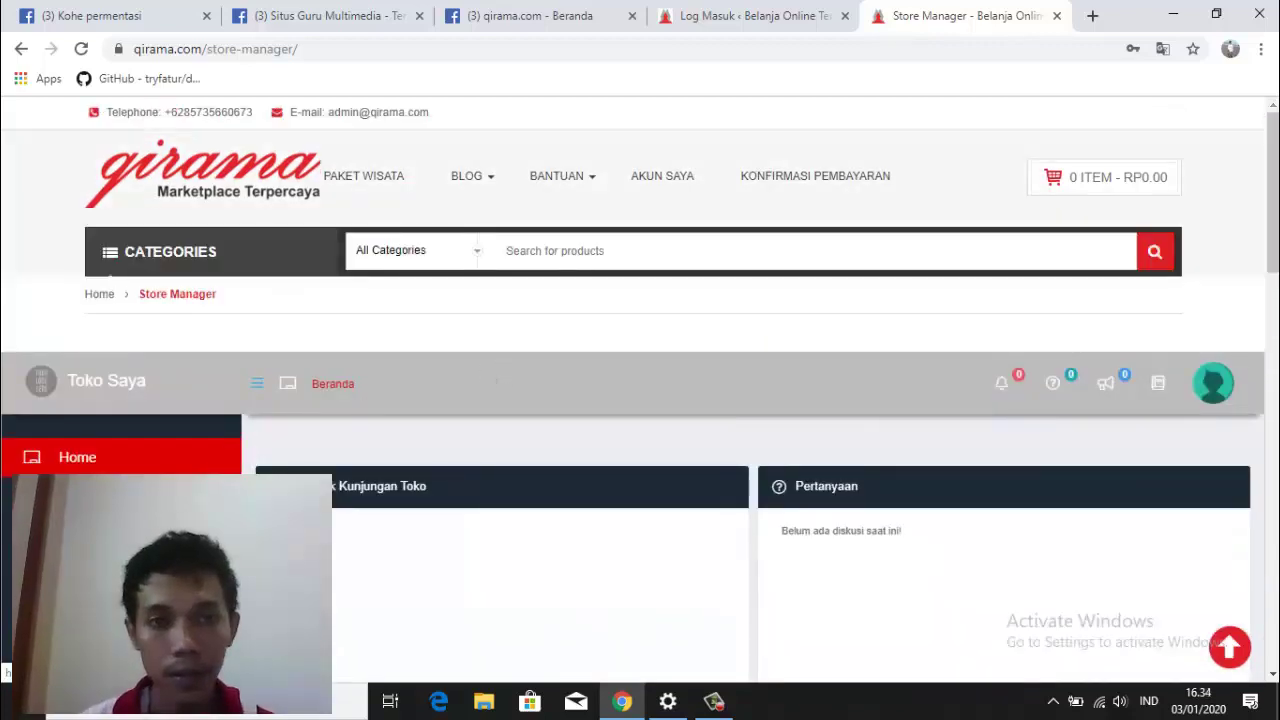
click(332, 383)
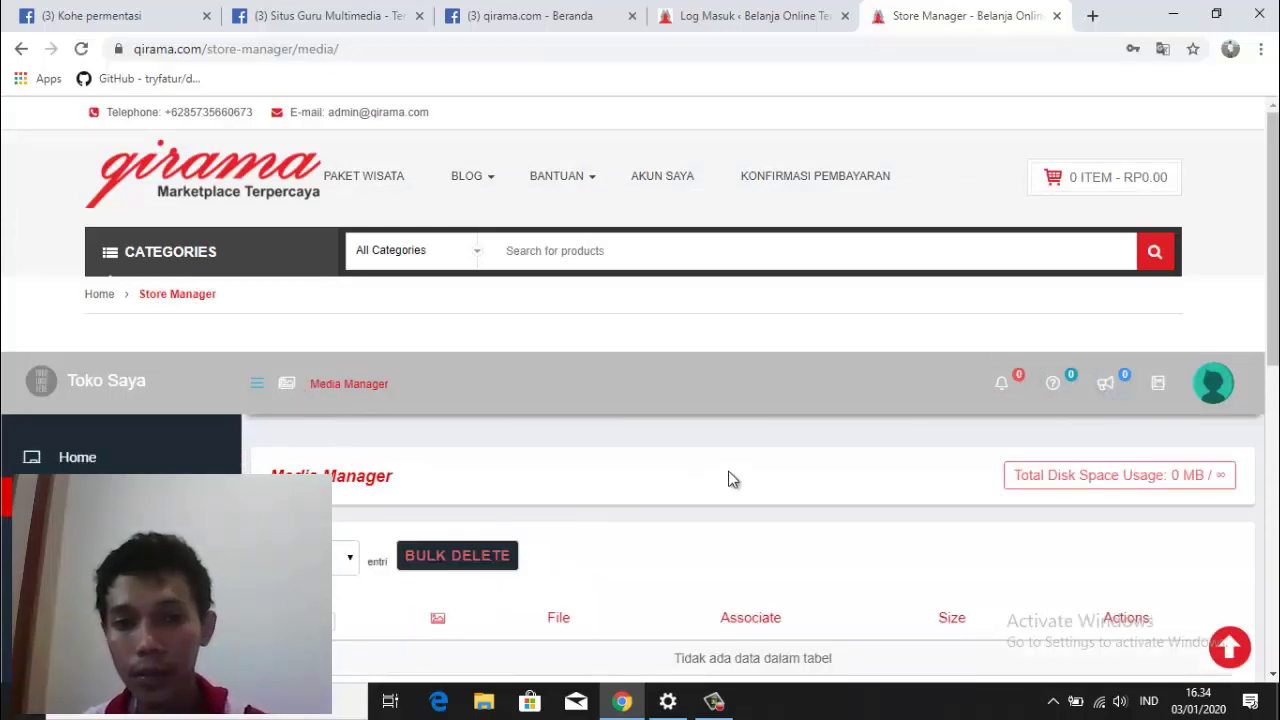
- Open the vendor's Pusat Pengetahuan knowledge base page
scroll(728, 475, down, 2)
scroll(728, 477, up, 2)
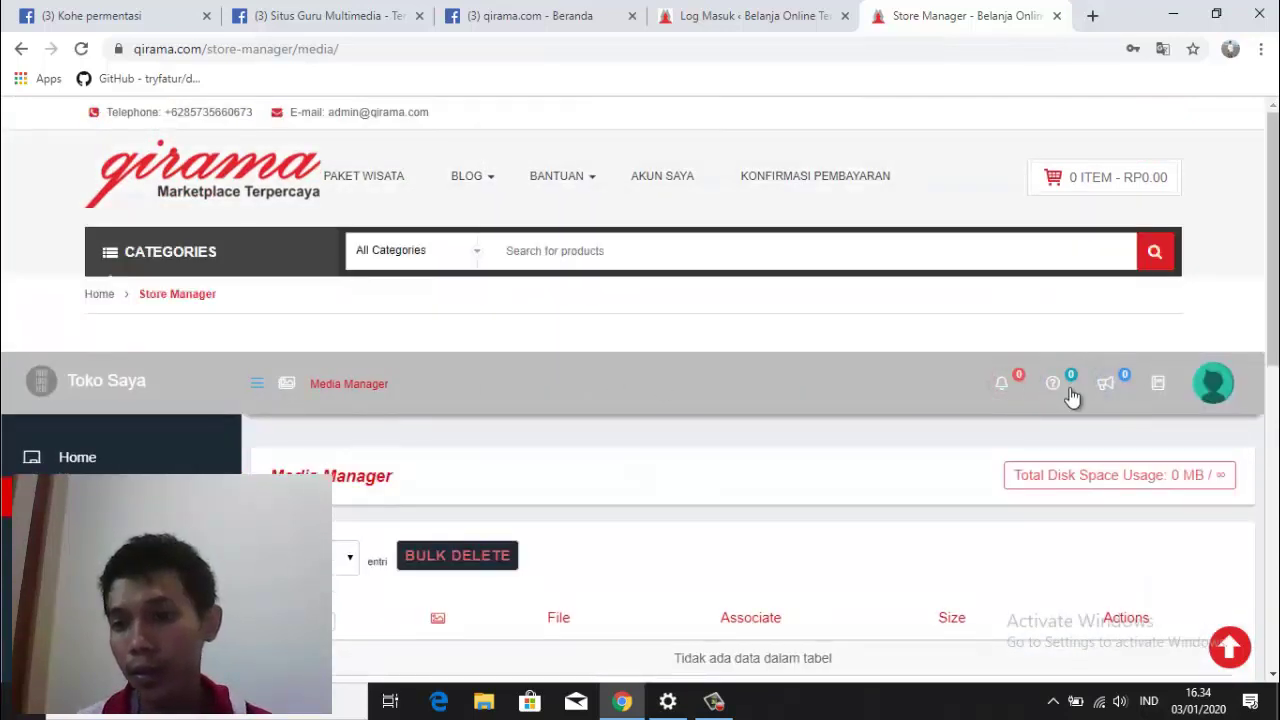
click(1160, 386)
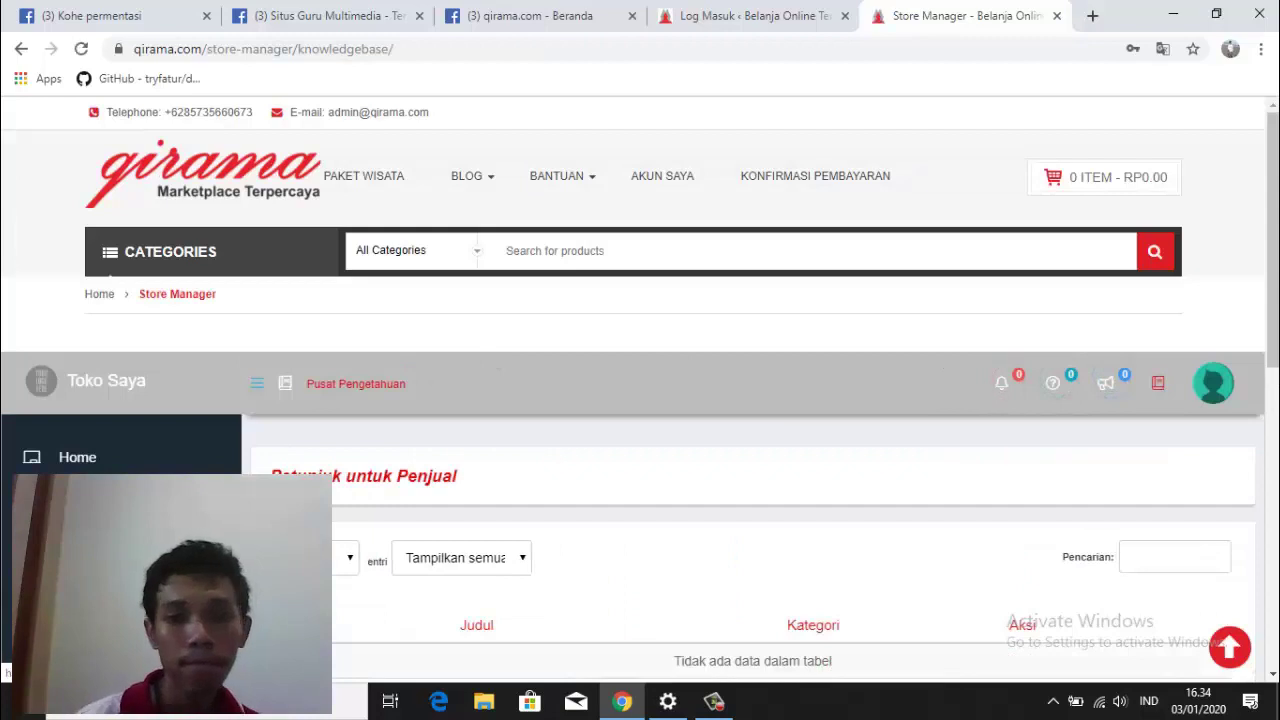
- Open the Konsumen page, showing an unlimited customer limit and no customers
click(100, 577)
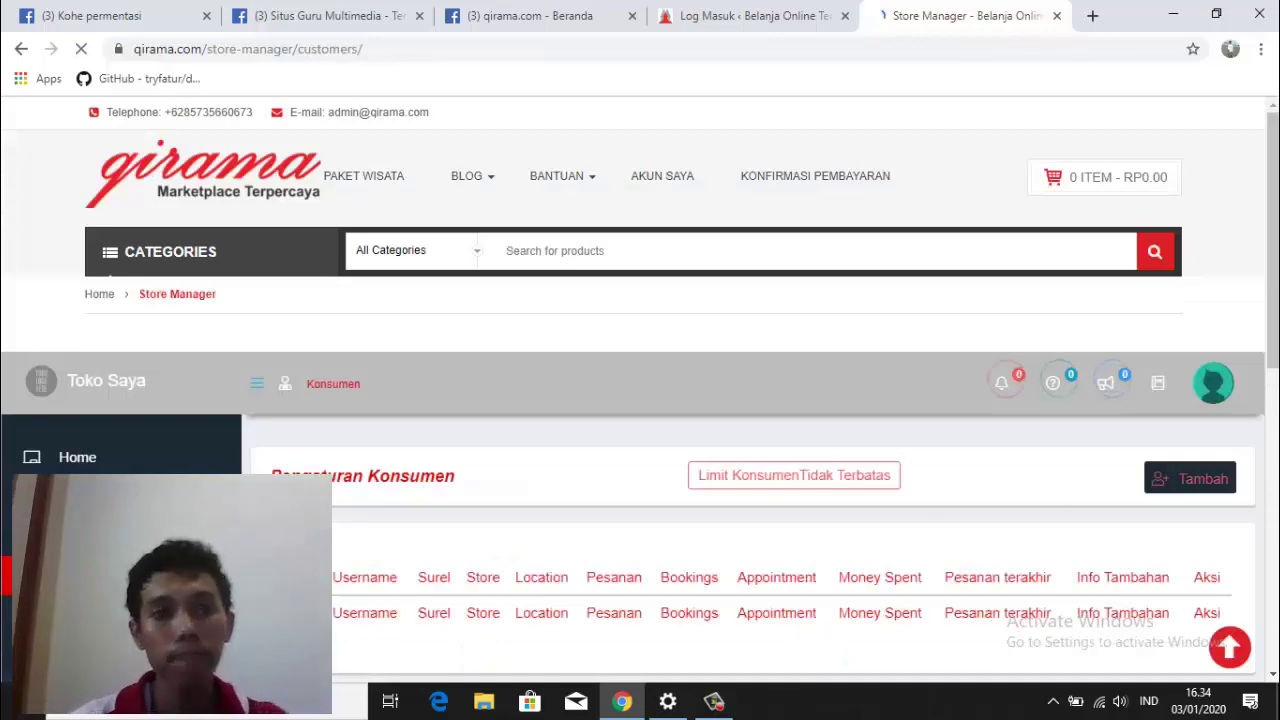
scroll(1081, 299, down, 5)
scroll(724, 152, up, 5)
- Change the address to /store-manager/products/ and load it to confirm the vendor is denied access
click(449, 49)
click(449, 49)
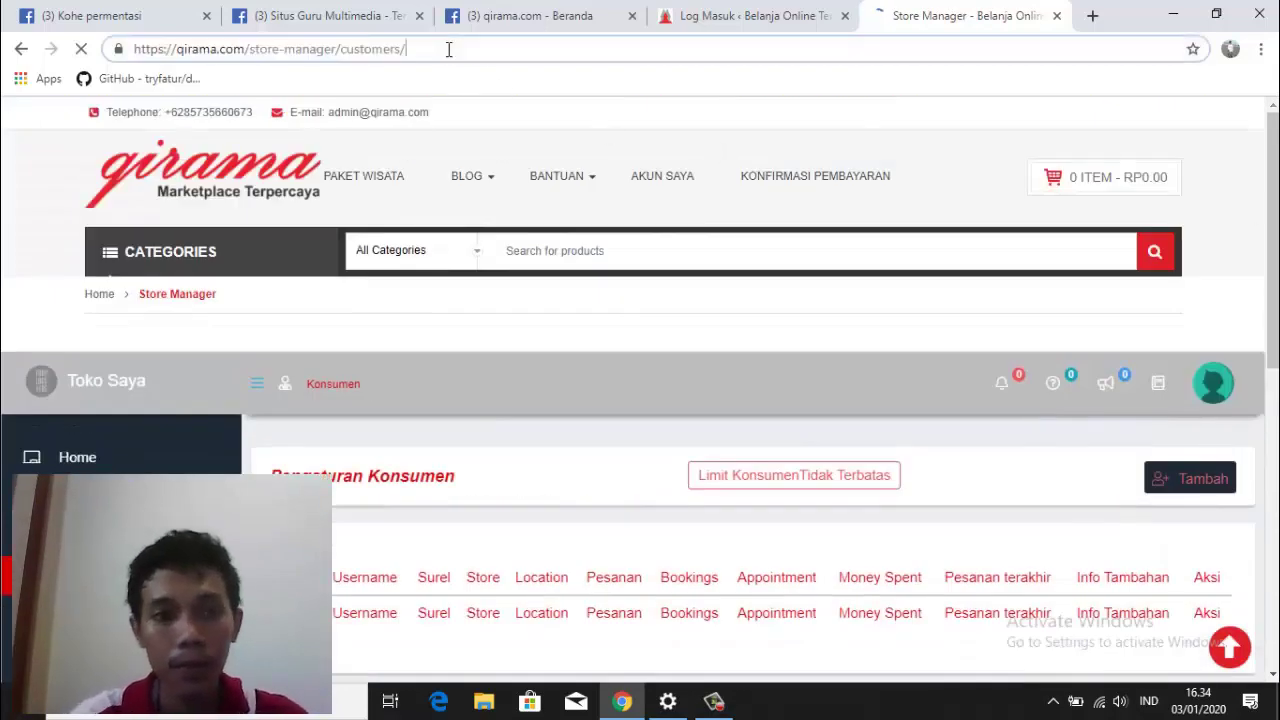
key(BackSpace)
key(BackSpace)
key(BackSpace)
key(BackSpace)
key(BackSpace)
key(BackSpace)
key(BackSpace)
key(BackSpace)
key(BackSpace)
key(BackSpace)
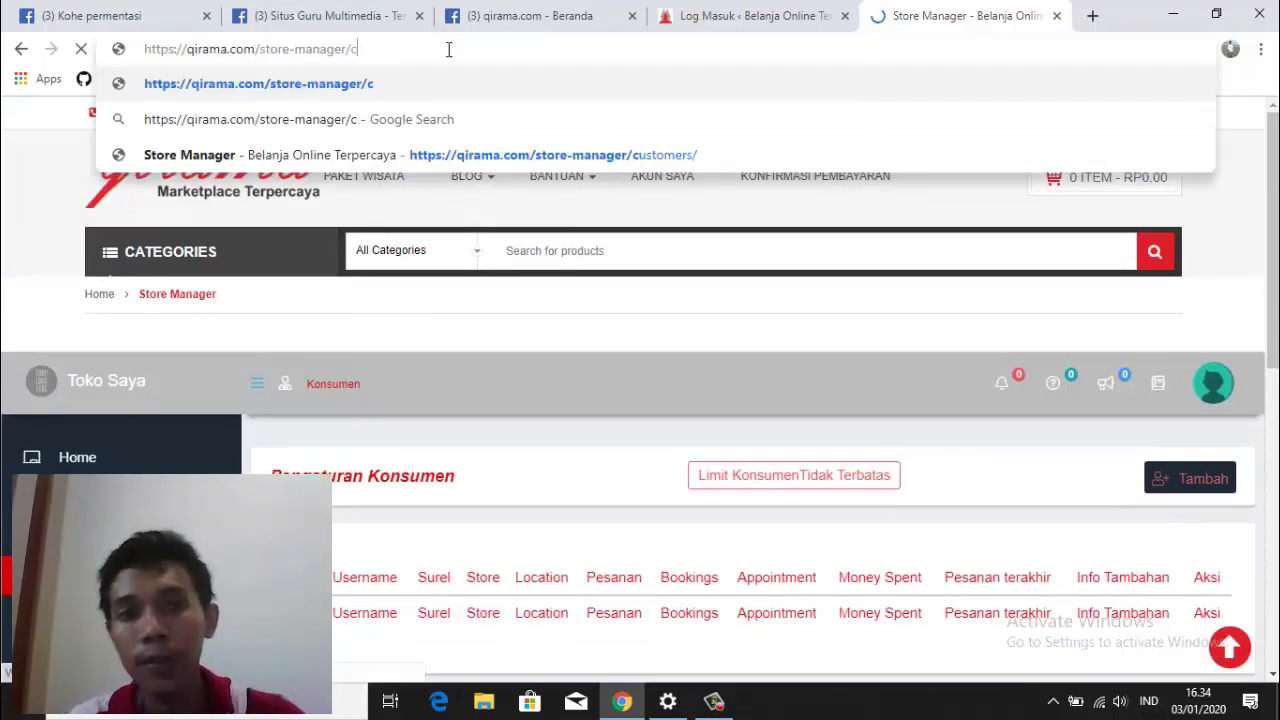
text(pri)
key(BackSpace)
text(o)
key(Down)
key(Down)
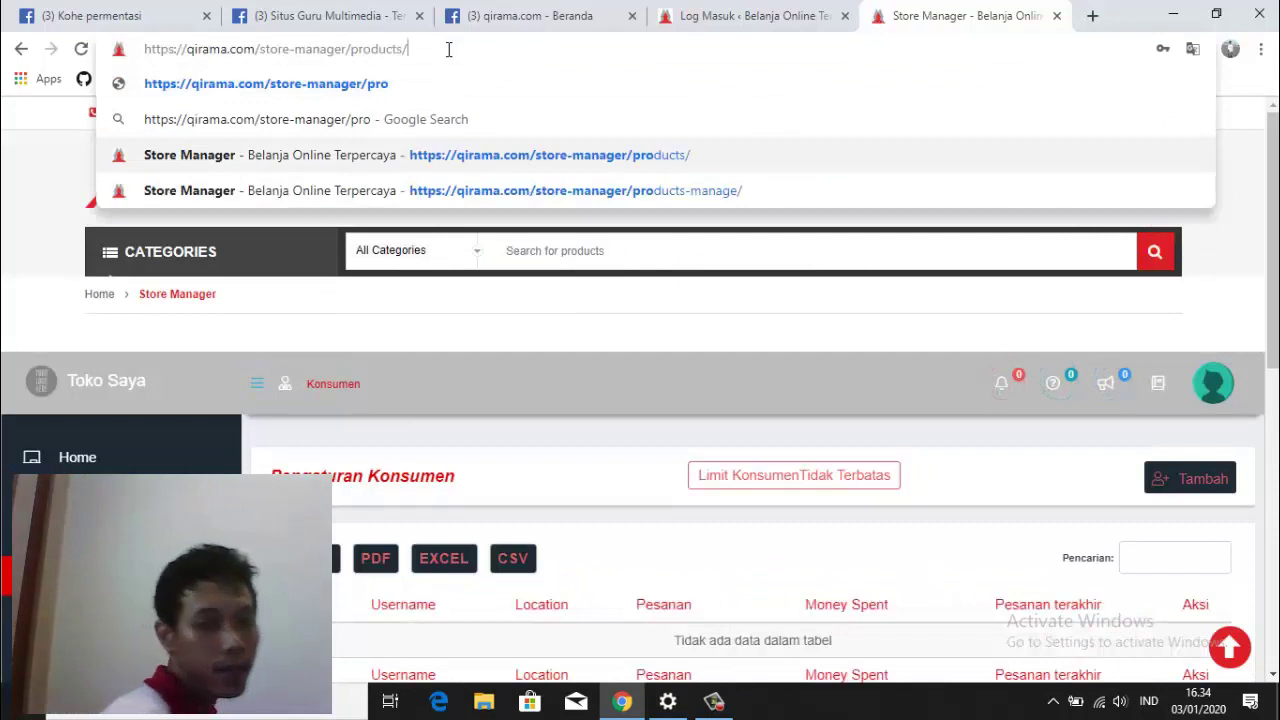
key(Return)
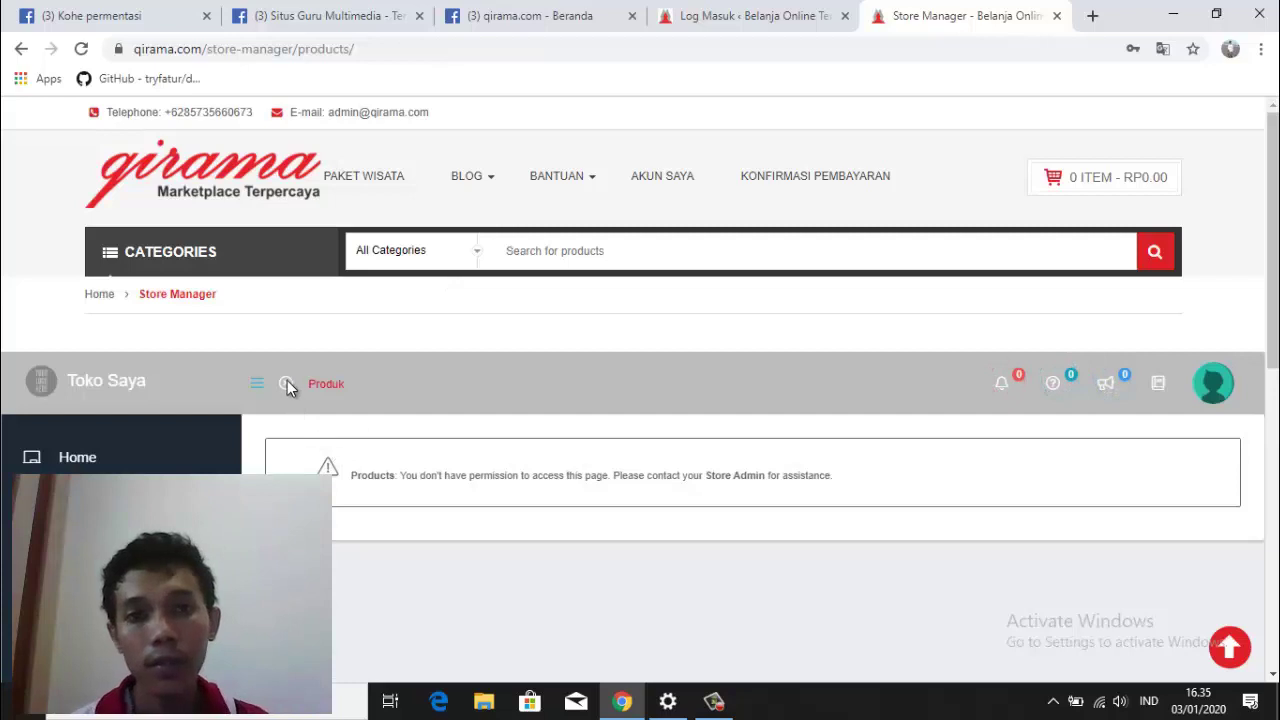
- Sign back in to WordPress from the Log Masuk page, then go to the qirama.com Facebook page
click(728, 12)
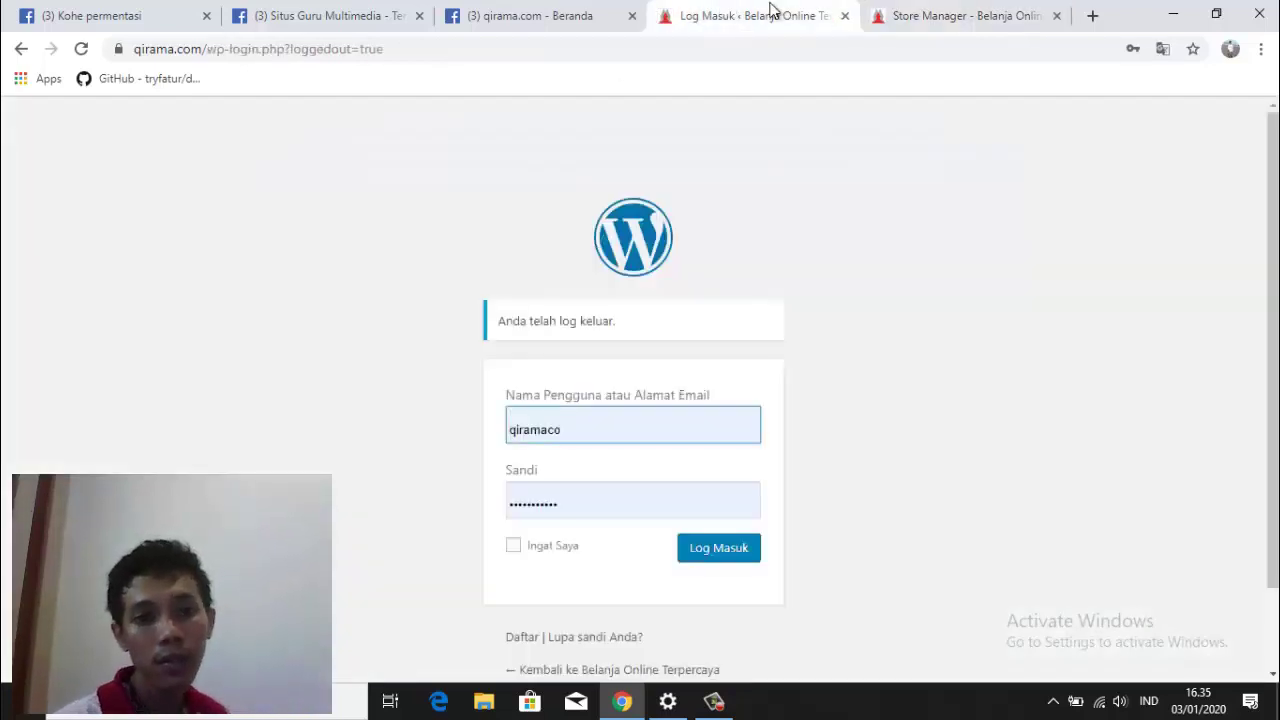
click(723, 548)
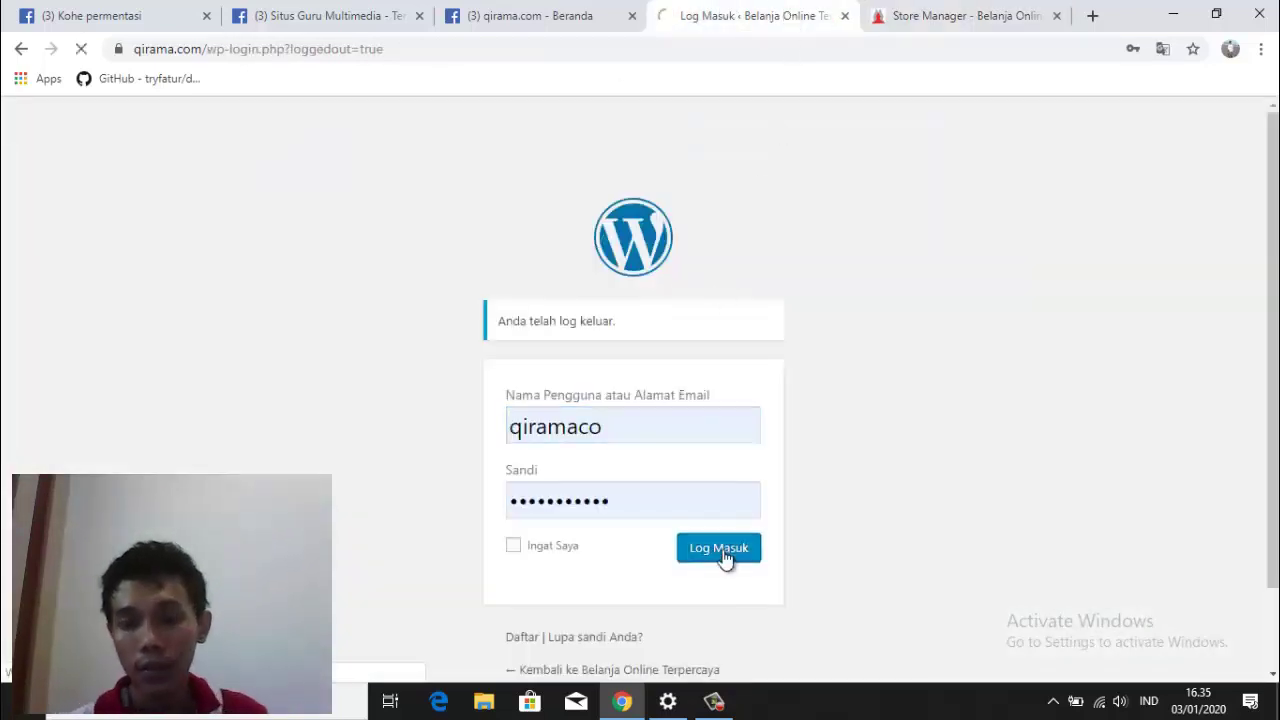
click(523, 12)
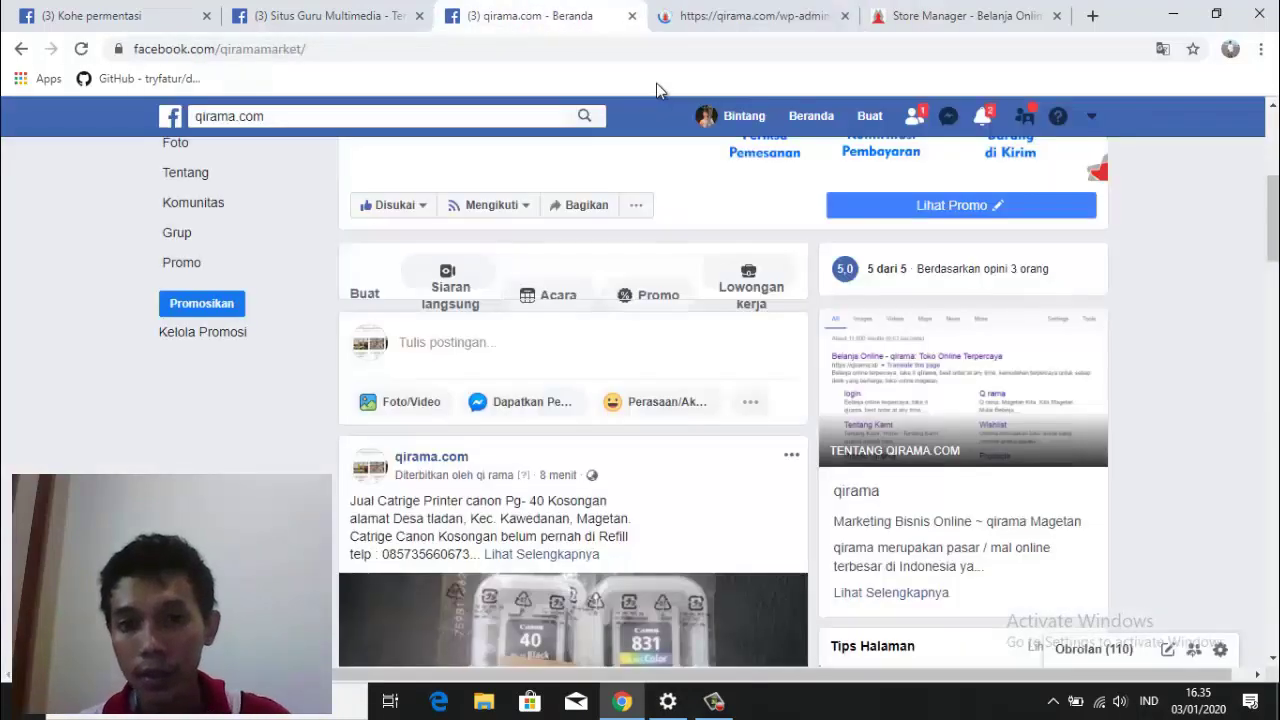
- Check Facebook notifications and friend requests, confirm the first request, then return to the WordPress tab
click(983, 119)
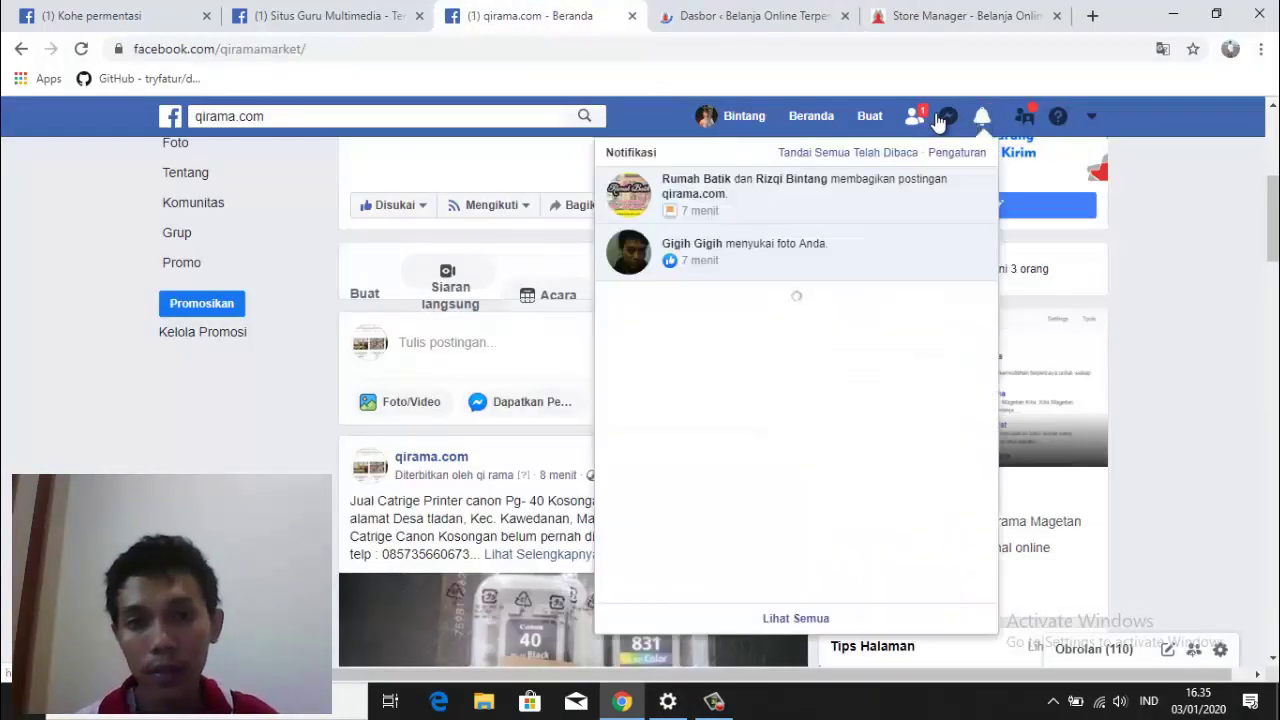
click(927, 120)
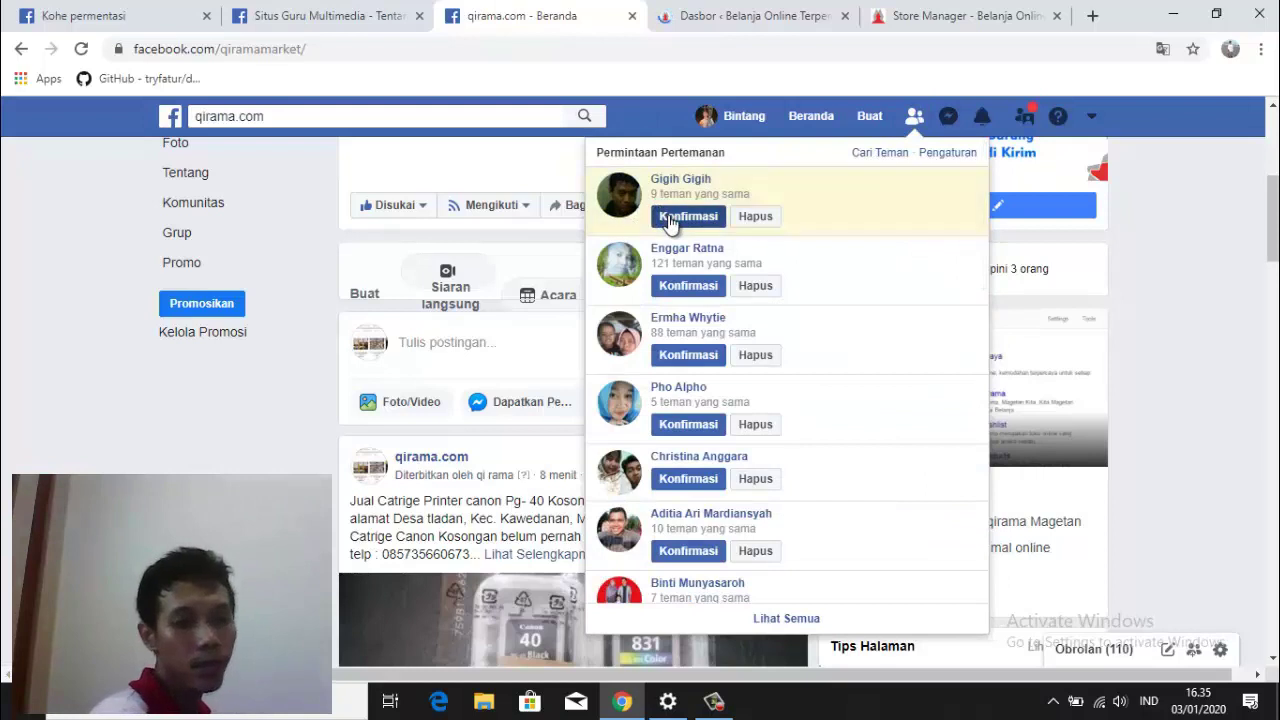
click(670, 220)
click(695, 13)
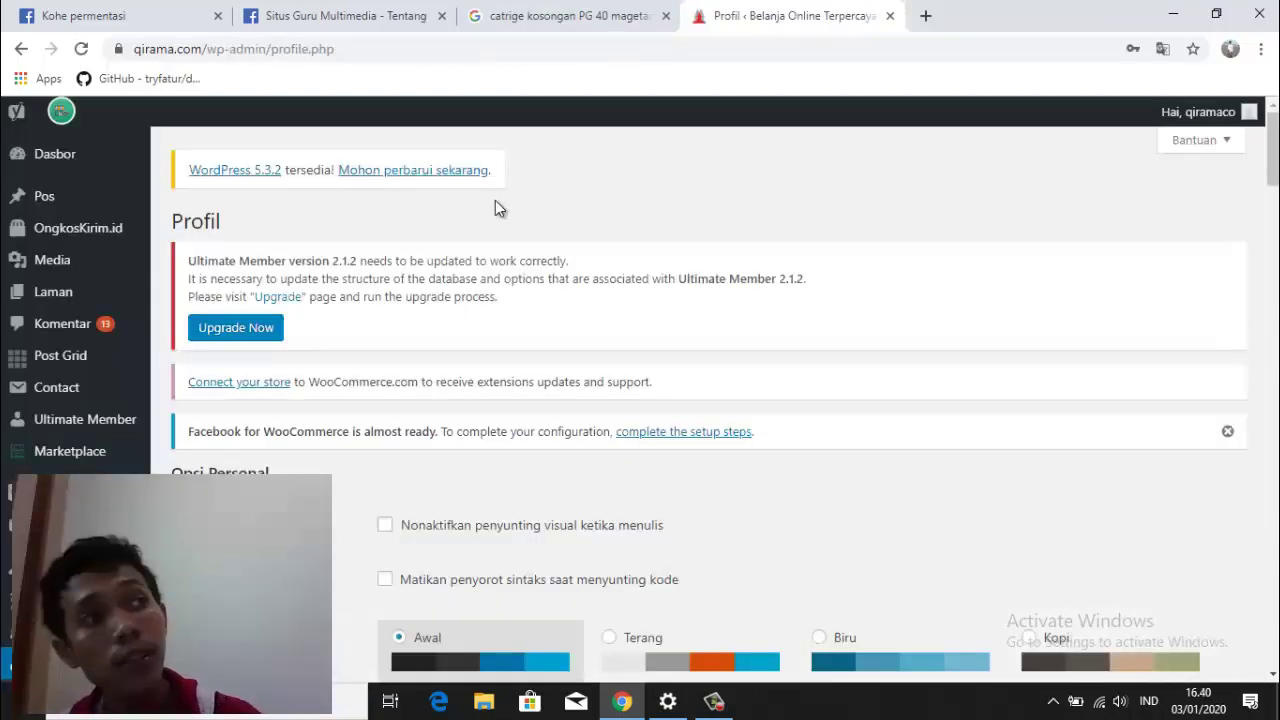
- Go from the Profil page to Pengguna > Semua Pengguna, listing 2,418 users
scroll(823, 206, down, 1)
scroll(825, 212, down, 2)
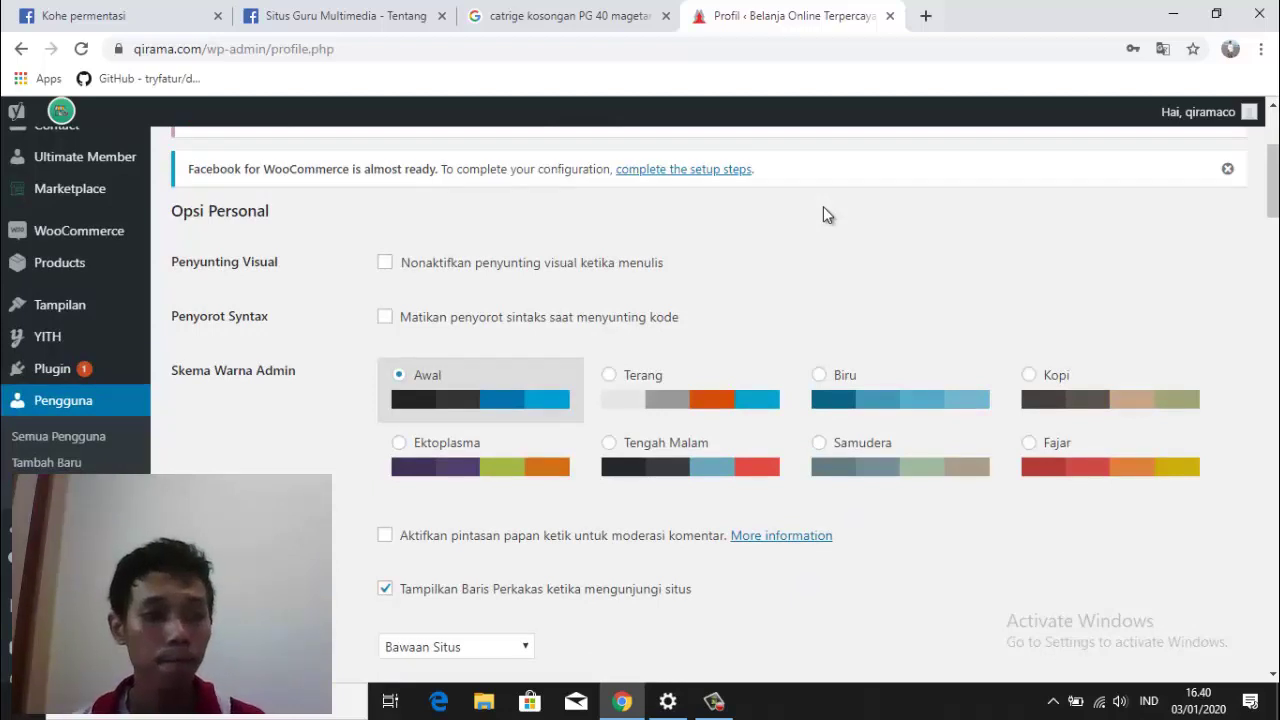
scroll(823, 207, down, 4)
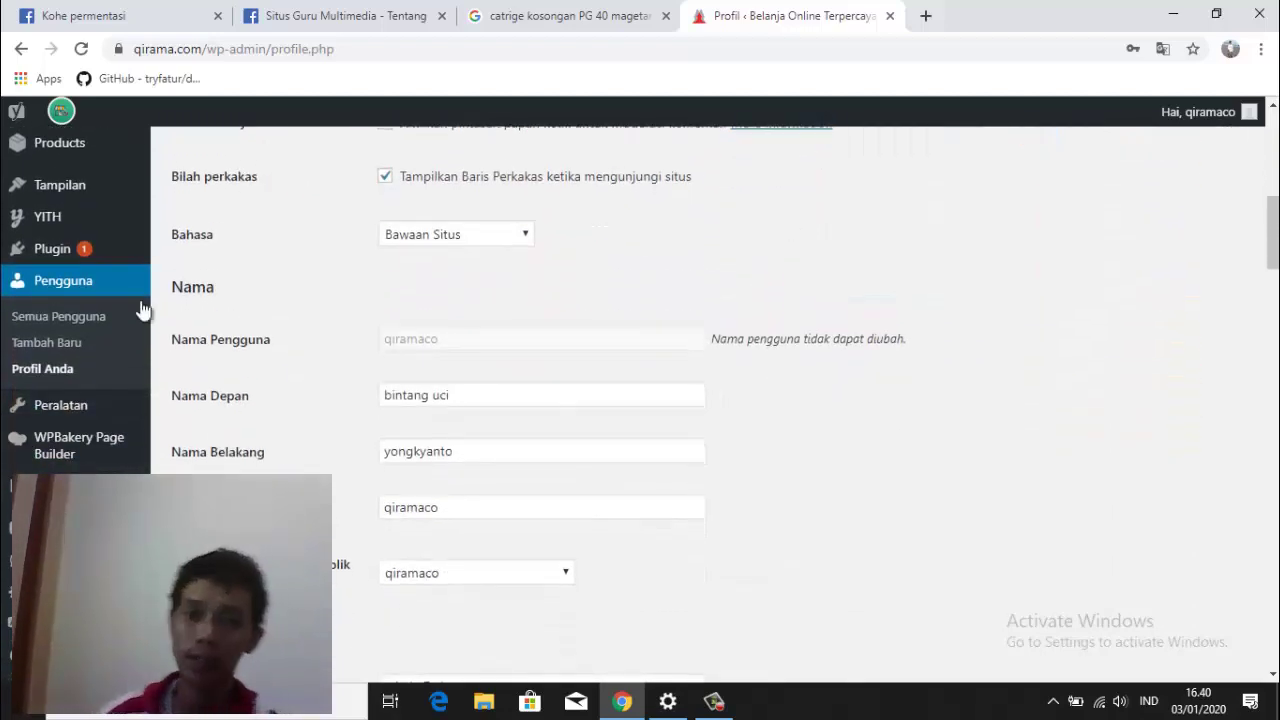
click(87, 324)
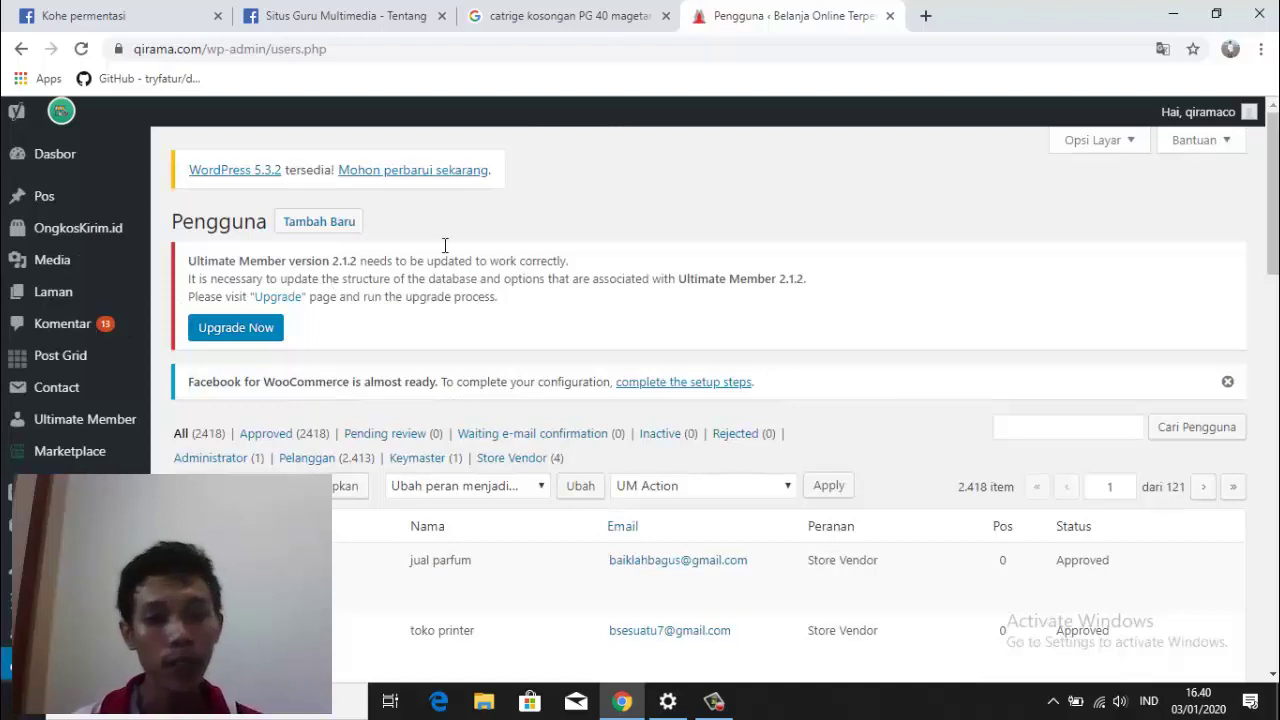
- Open the Edit Pengguna page for the toko printer user from the users list
scroll(443, 250, down, 3)
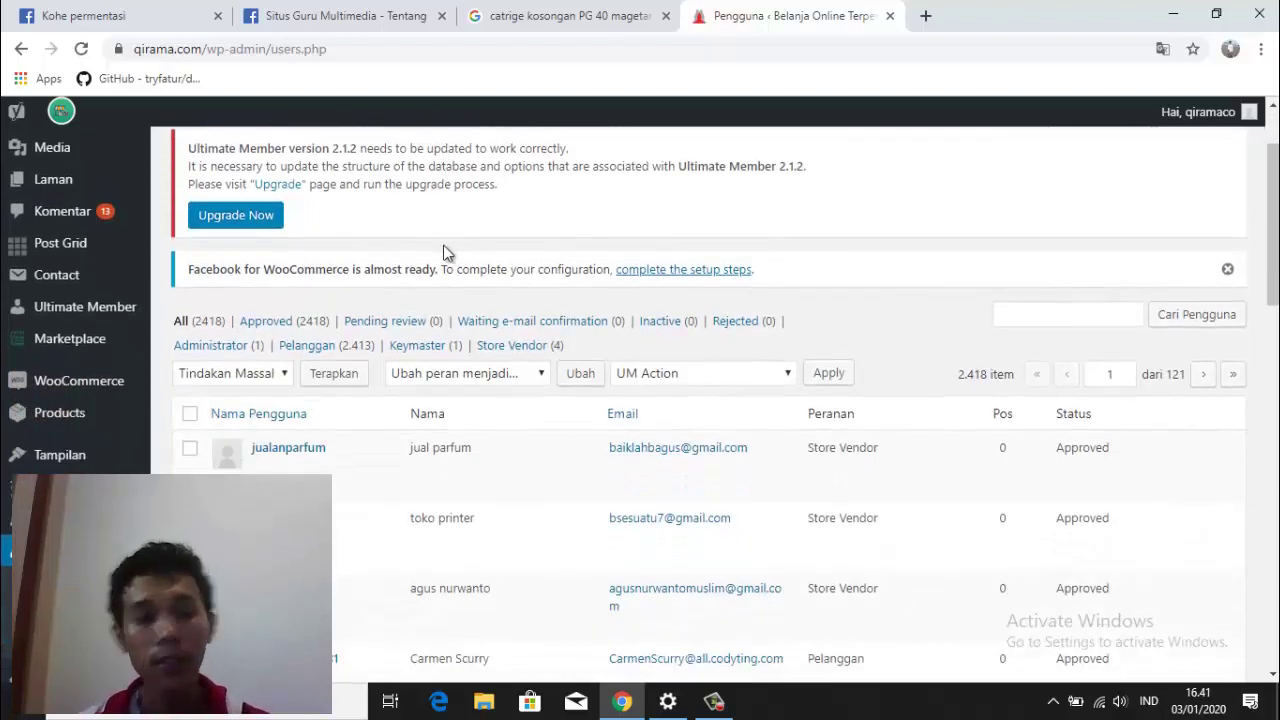
scroll(443, 250, down, 1)
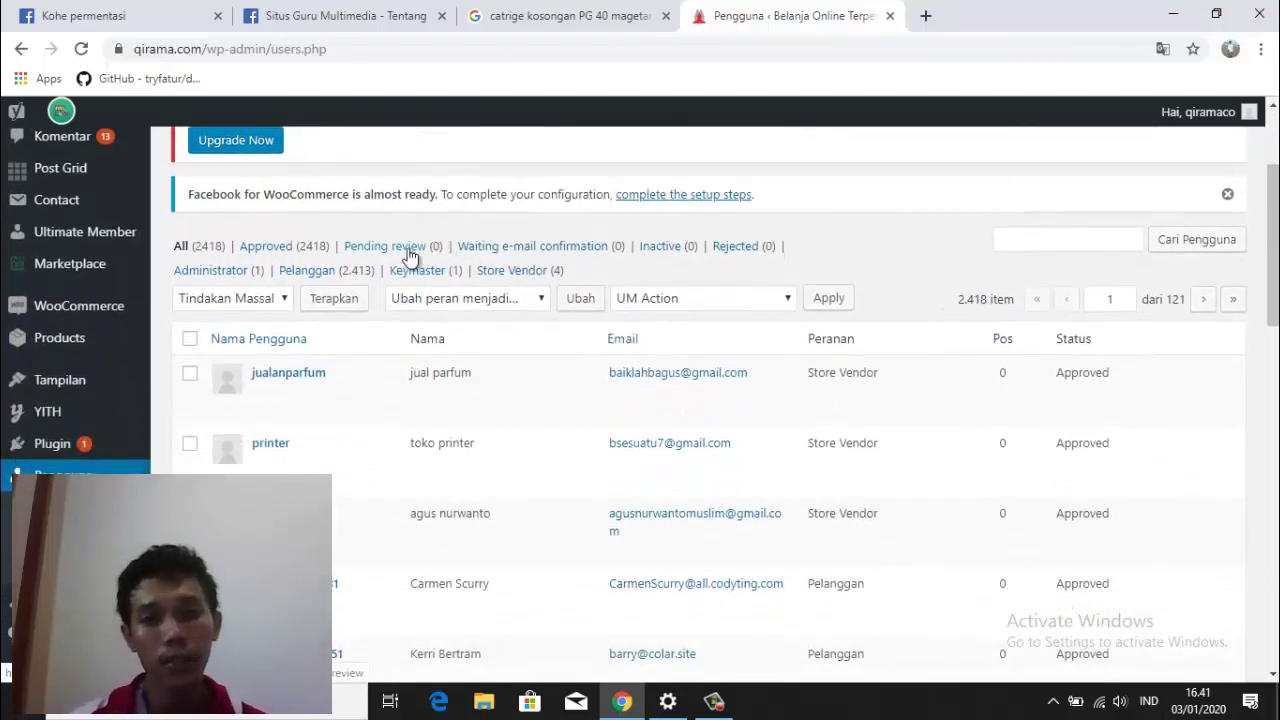
click(280, 463)
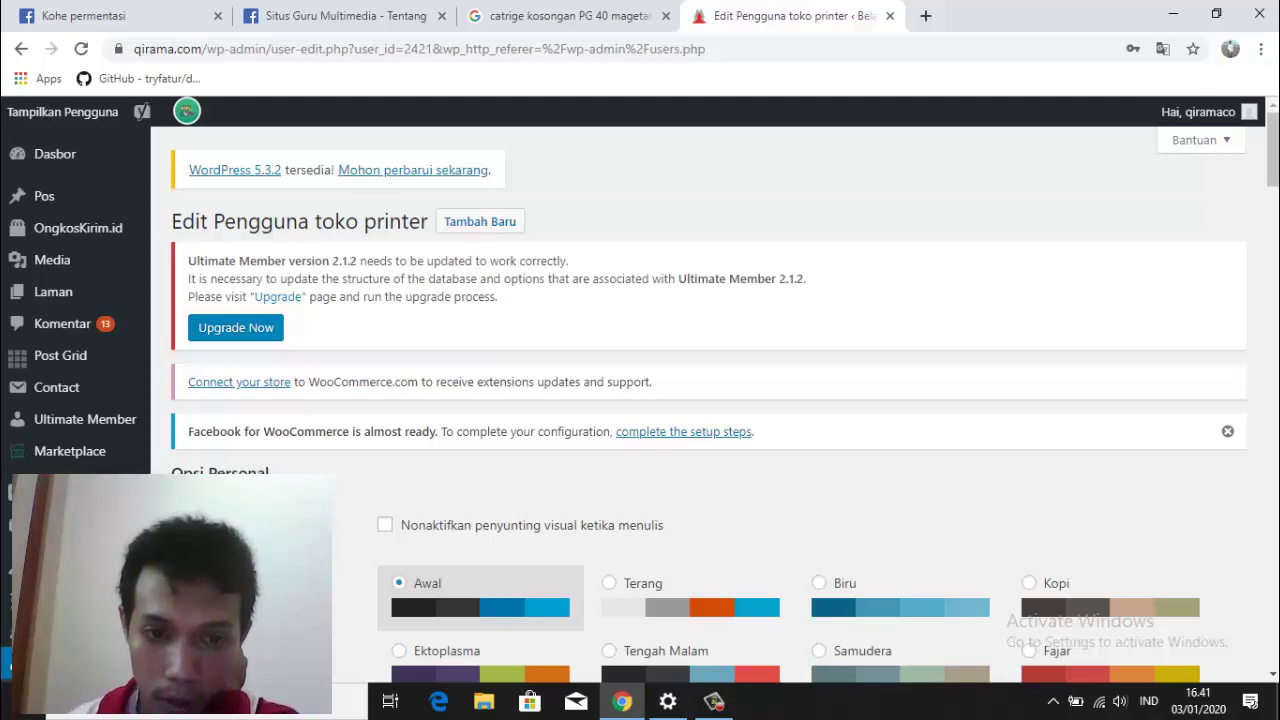
- Change the toko printer user's role from Store Vendor to Vendor
scroll(1241, 383, down, 5)
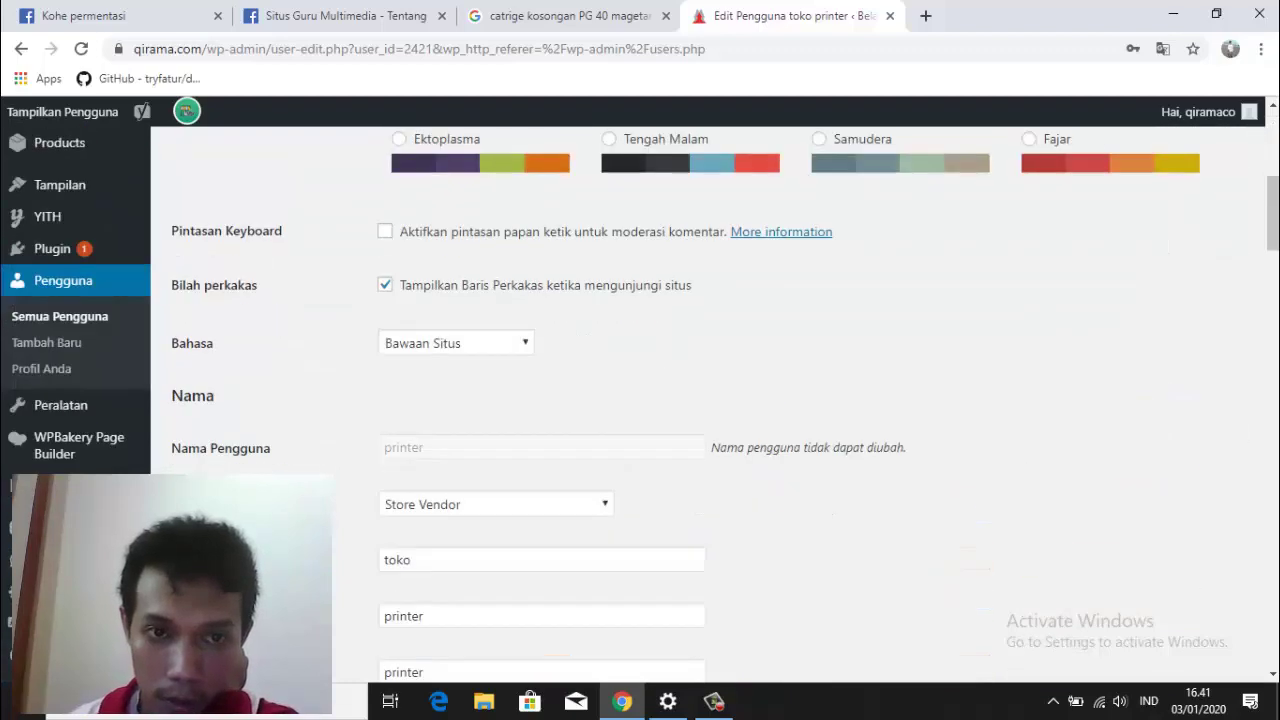
click(586, 501)
scroll(540, 380, down, 1)
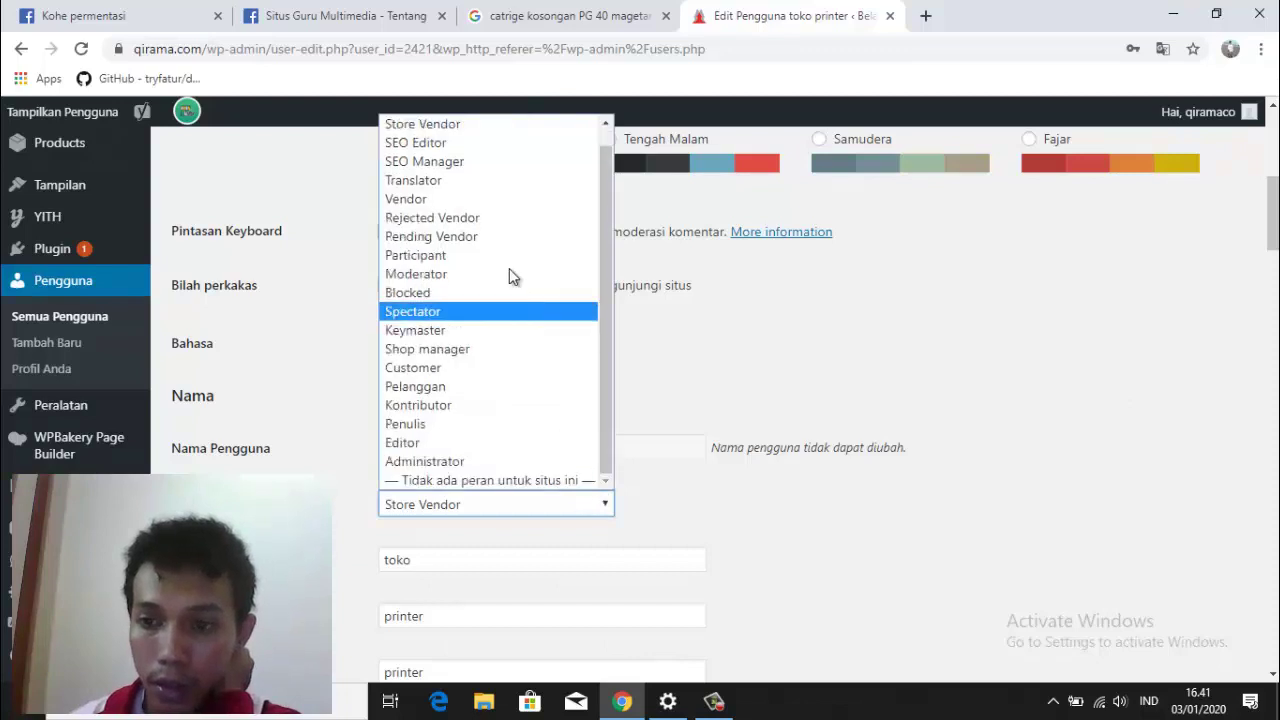
key(Escape)
key(Down)
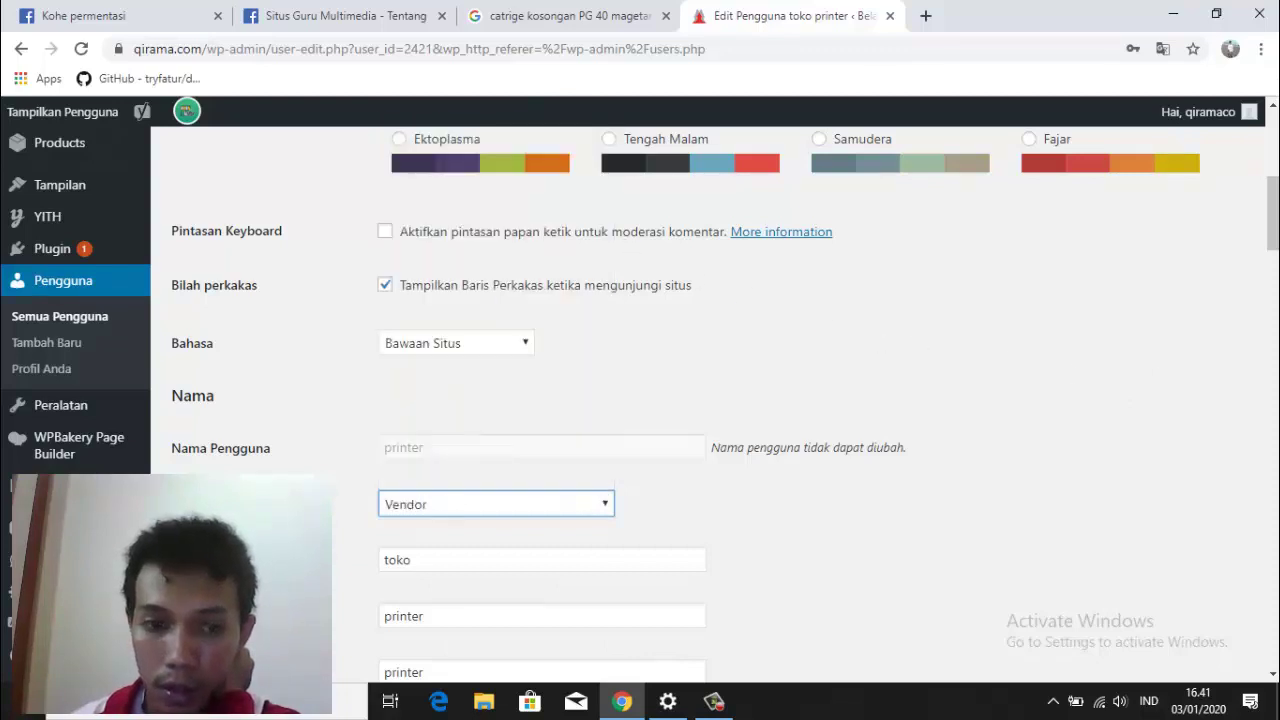
scroll(1266, 534, down, 15)
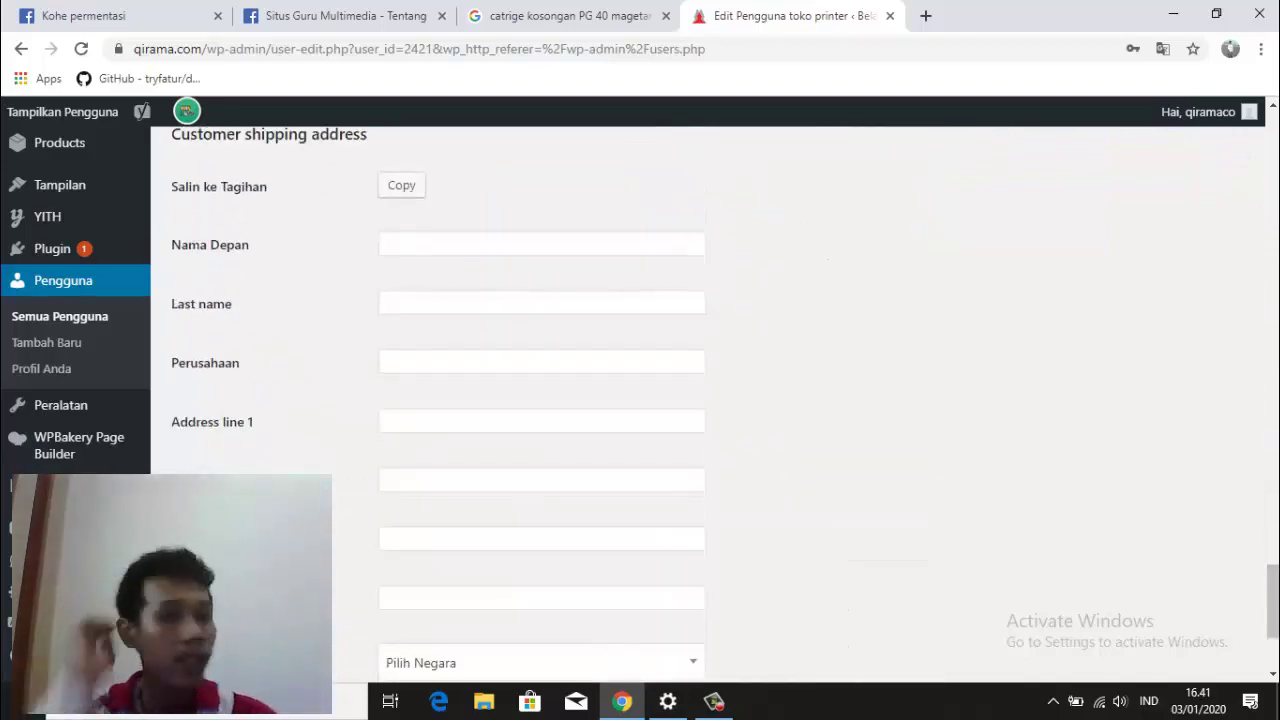
scroll(1266, 625, down, 3)
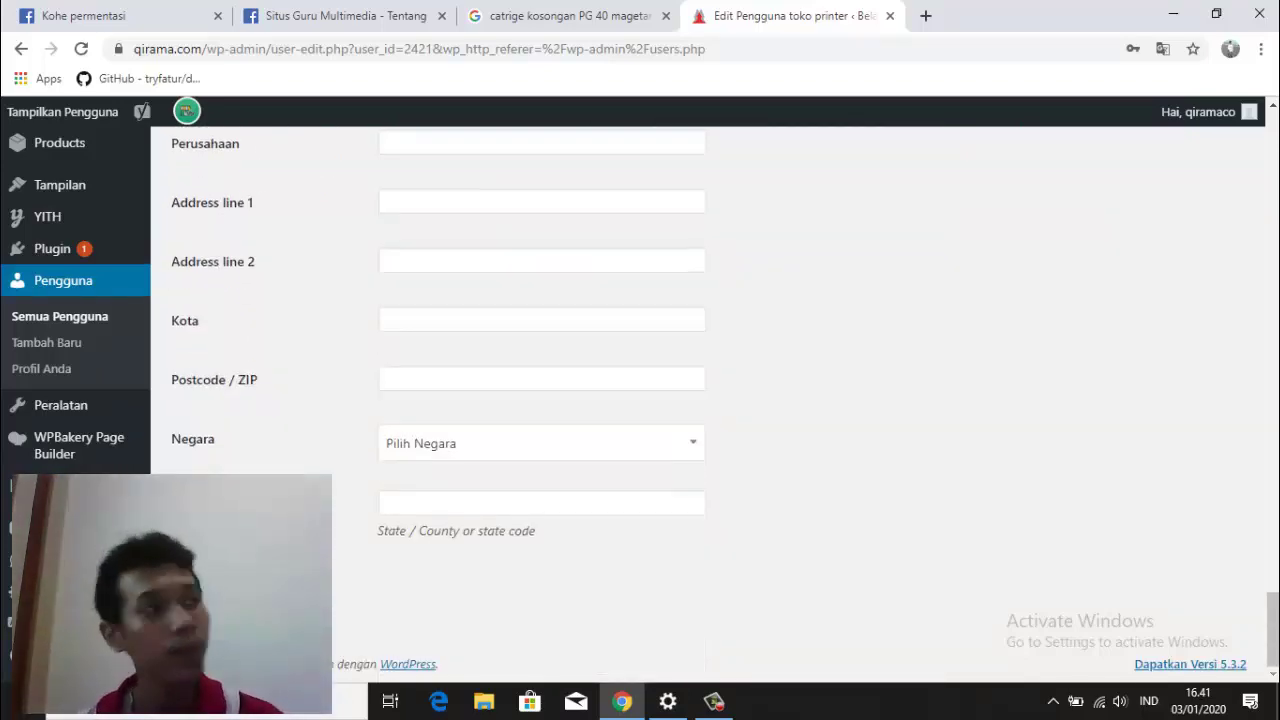
key(F5)
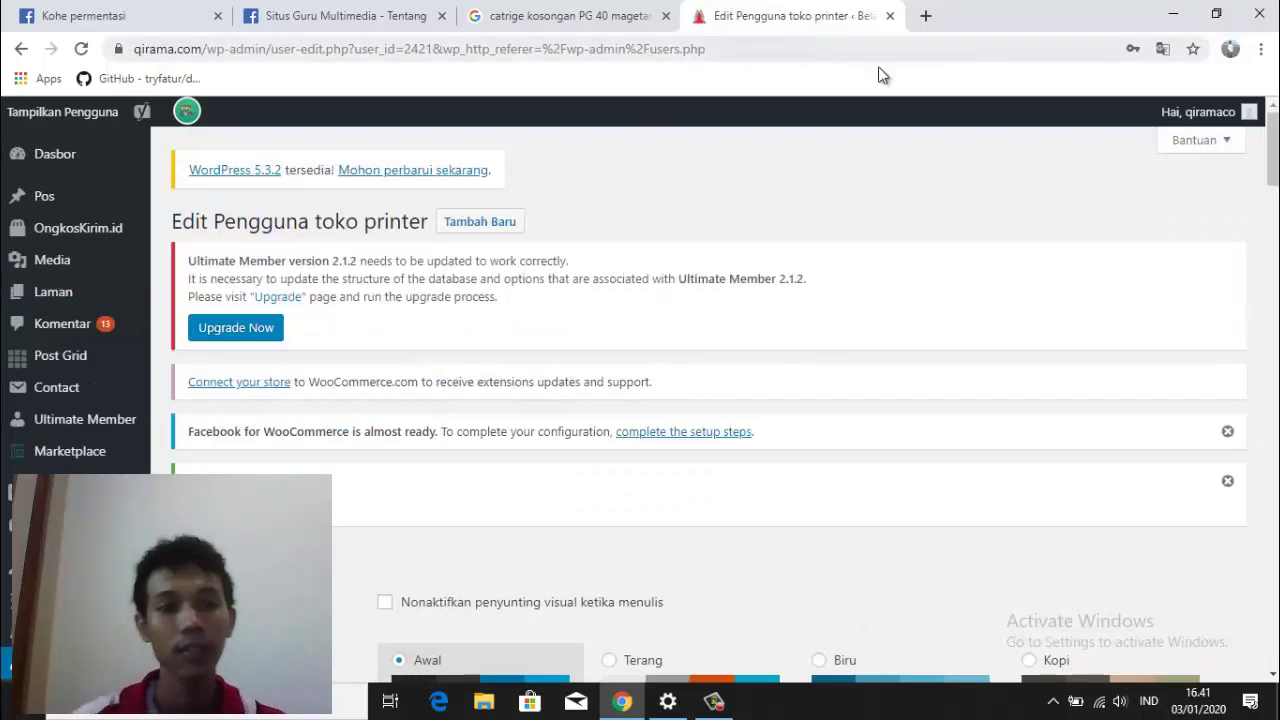
- Log out of the qiramaco admin account and load qirama.com in a new tab
mouse_move(1200, 110)
click(1139, 208)
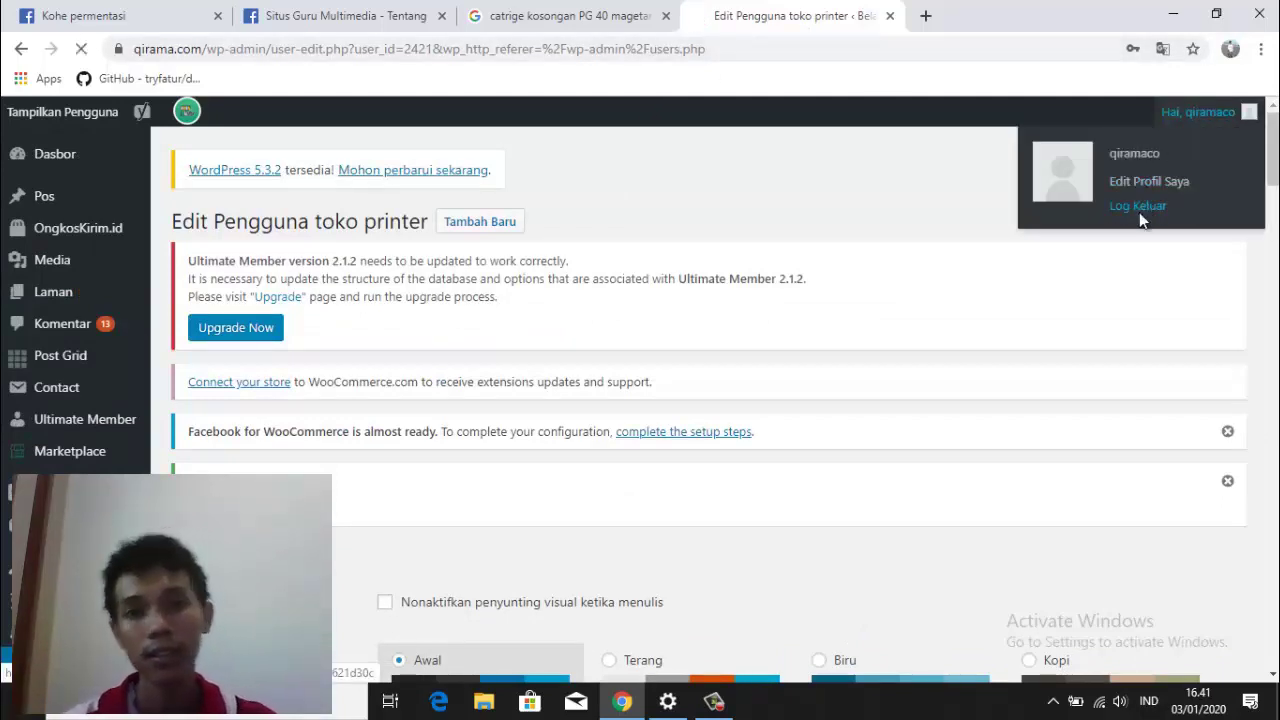
click(925, 15)
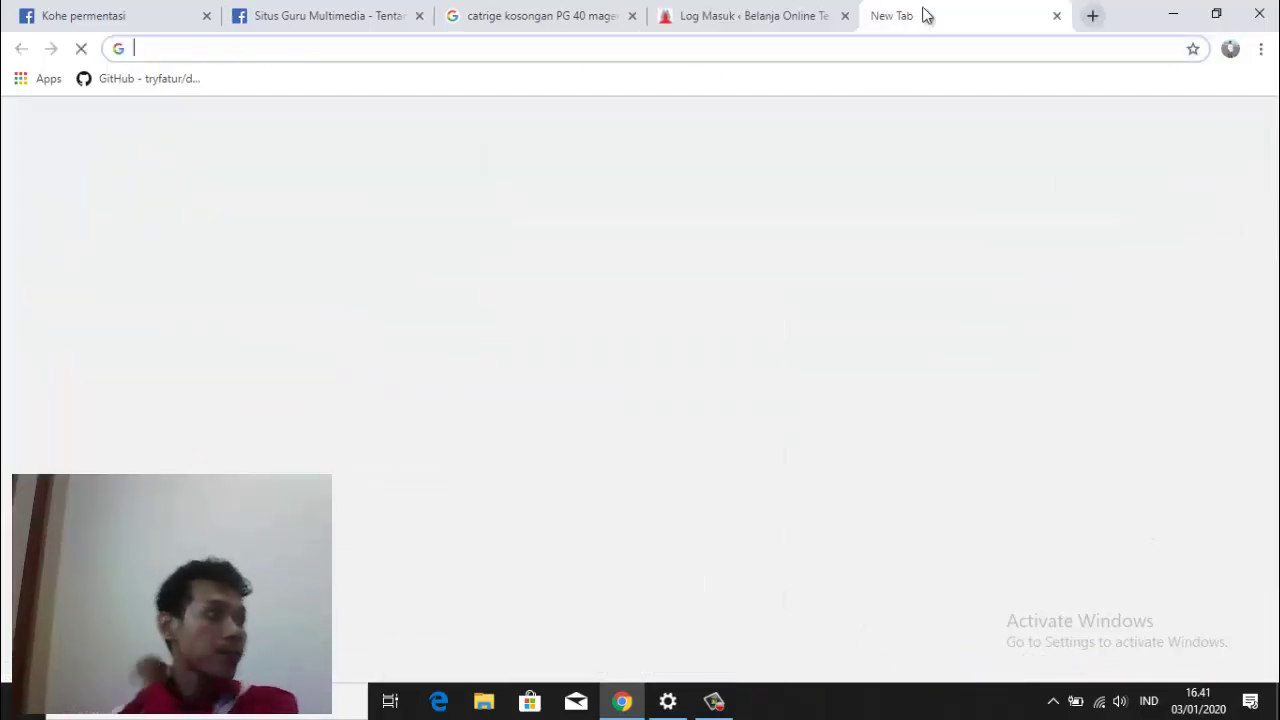
text(qi)
key(Right)
key(Return)
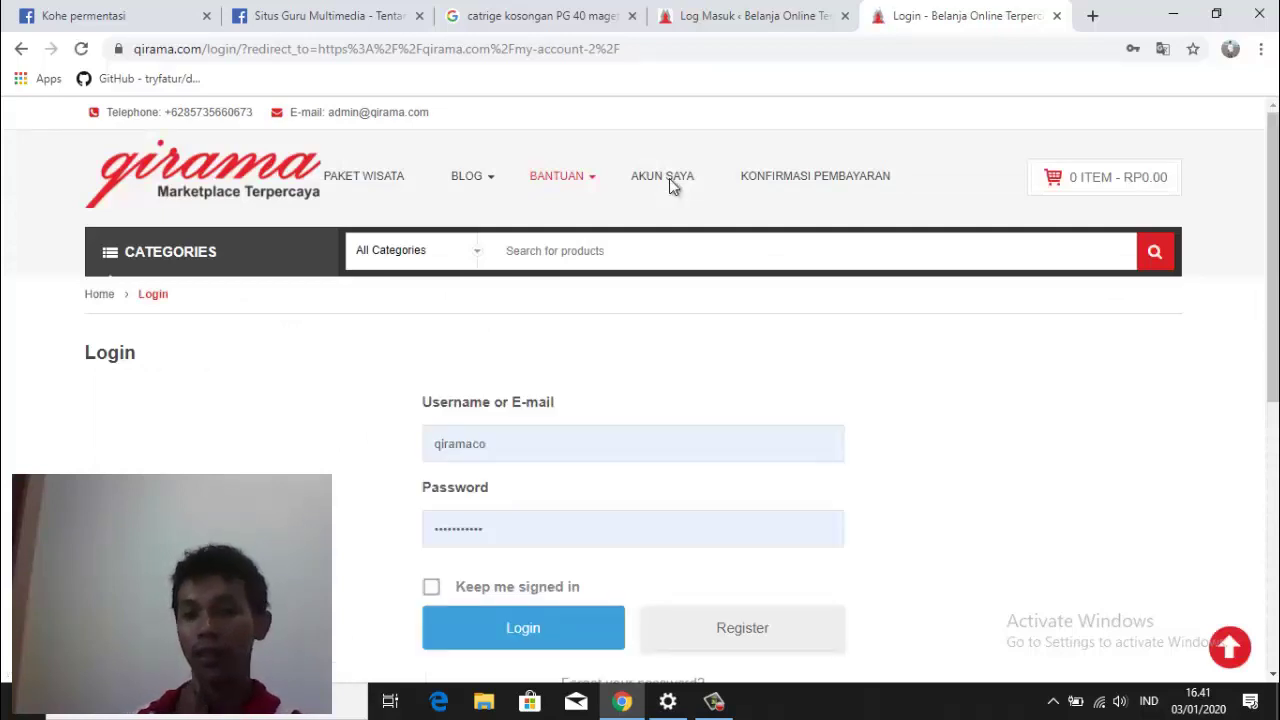
- Log in to qirama.com using the saved toko printer vendor login
click(521, 451)
click(516, 546)
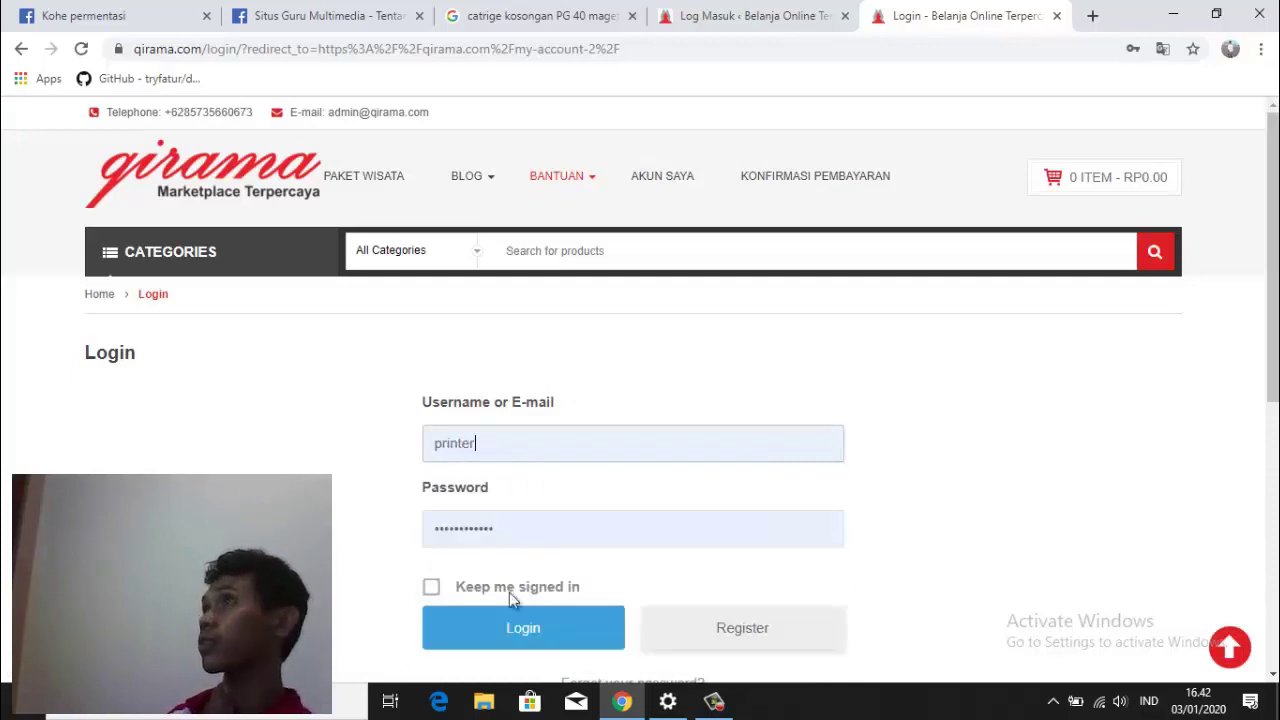
click(516, 617)
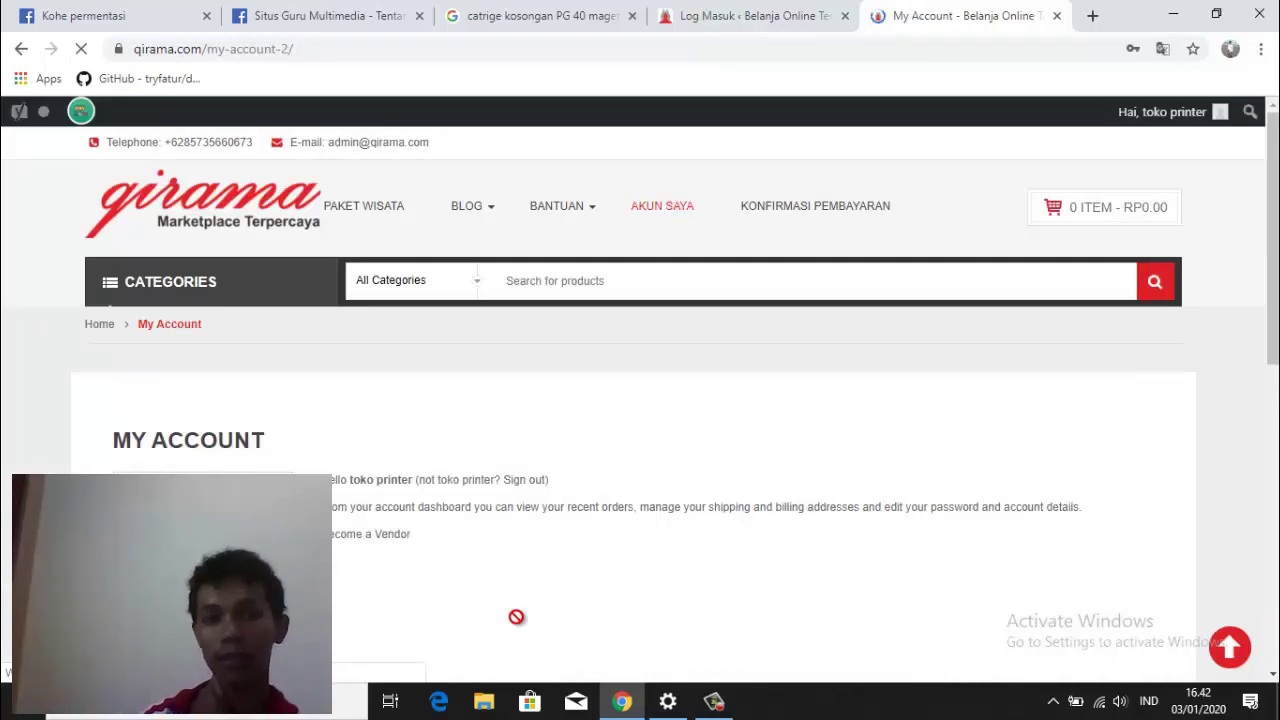
scroll(2, 462, down, 2)
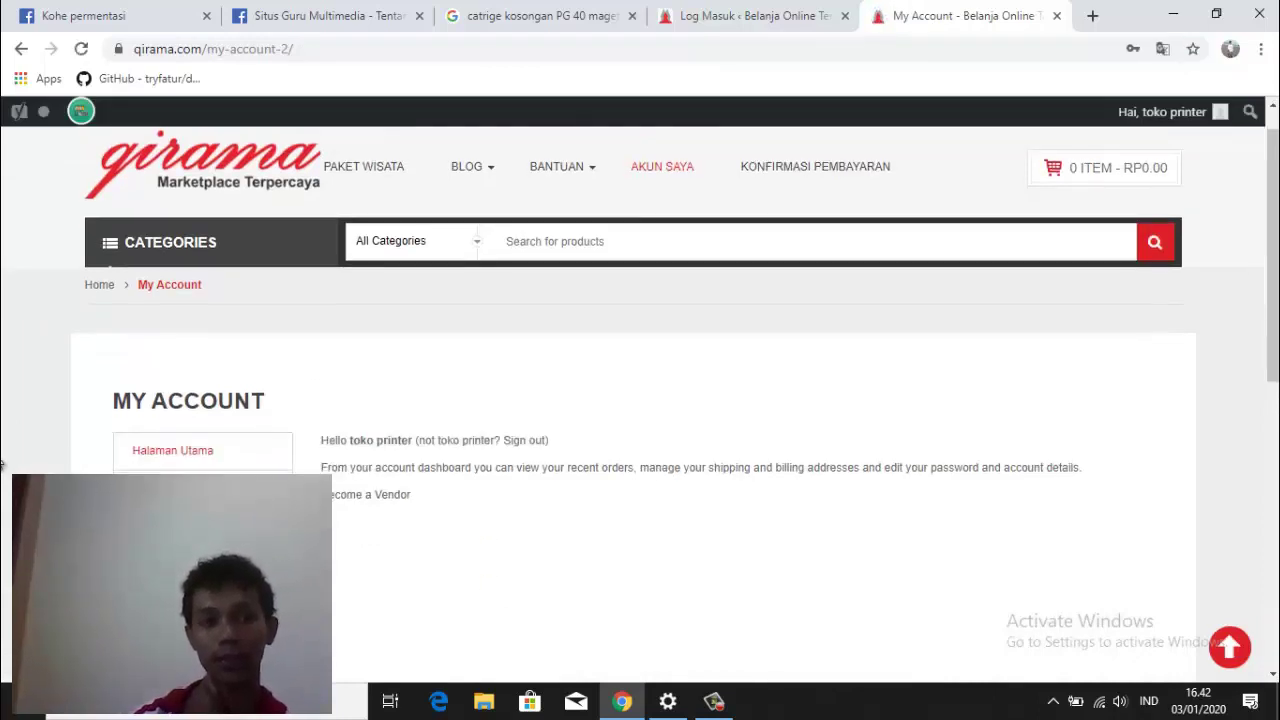
scroll(2, 462, up, 2)
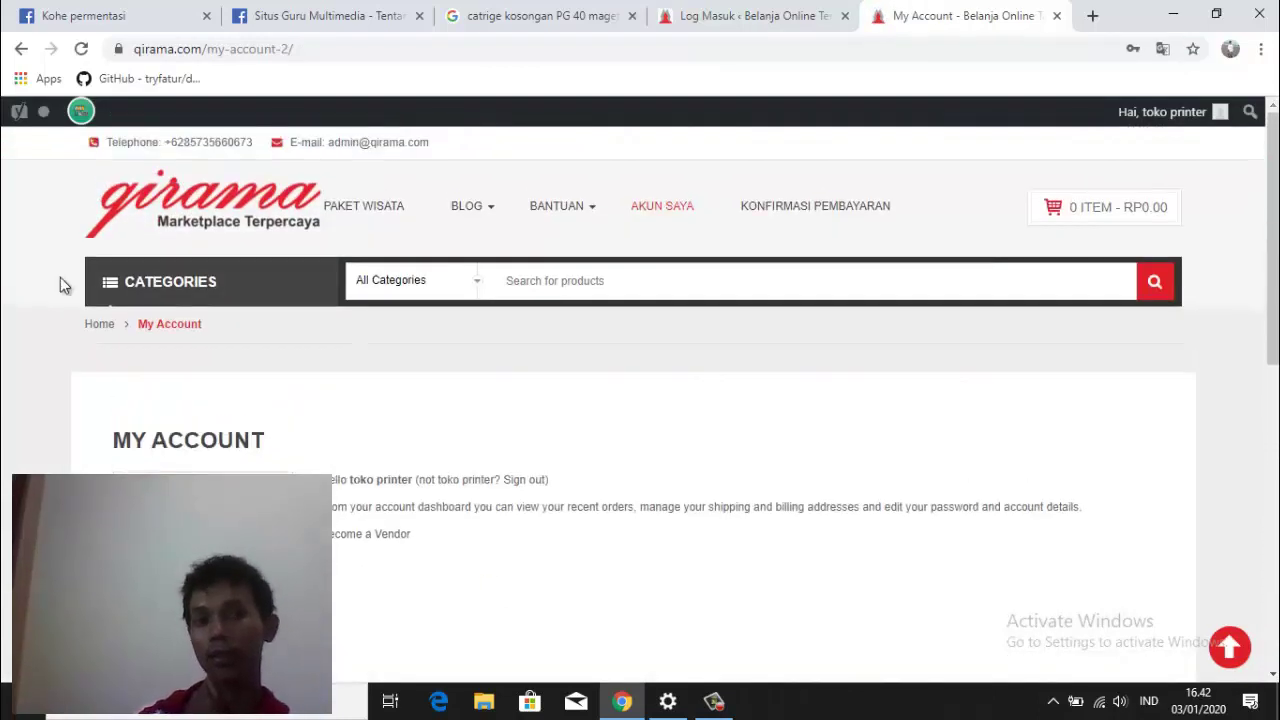
mouse_move(82, 114)
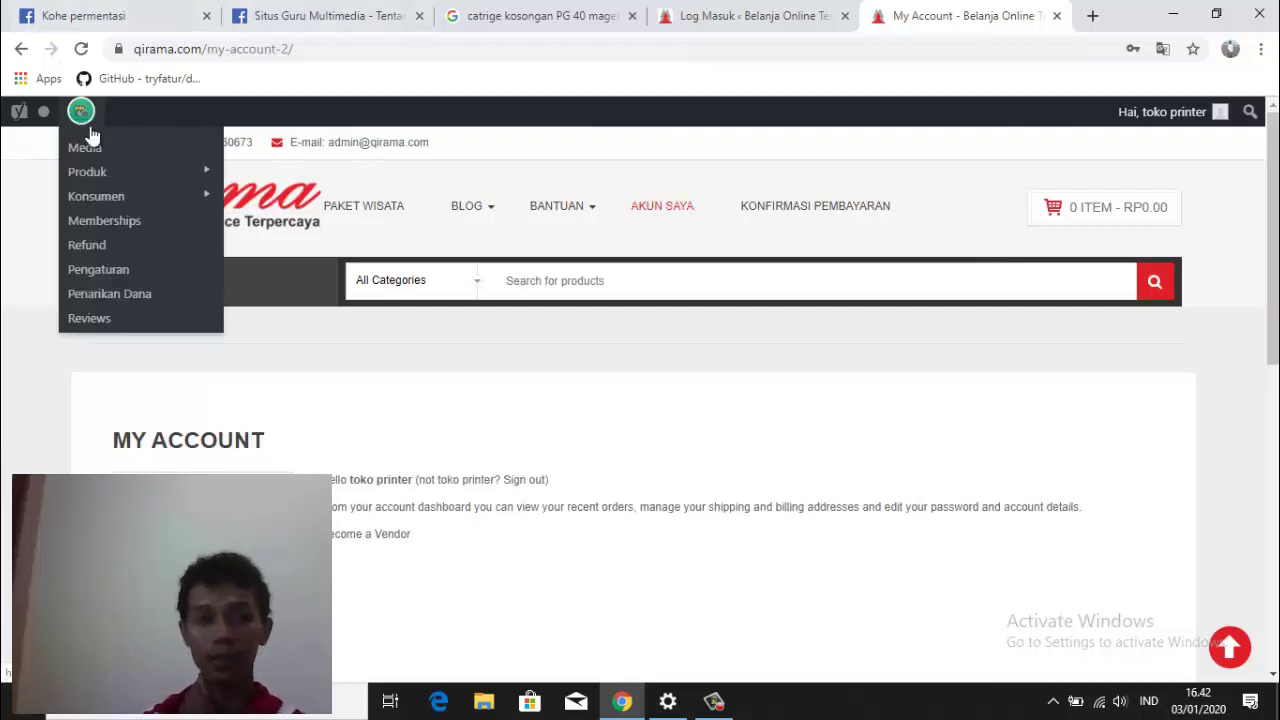
mouse_move(123, 182)
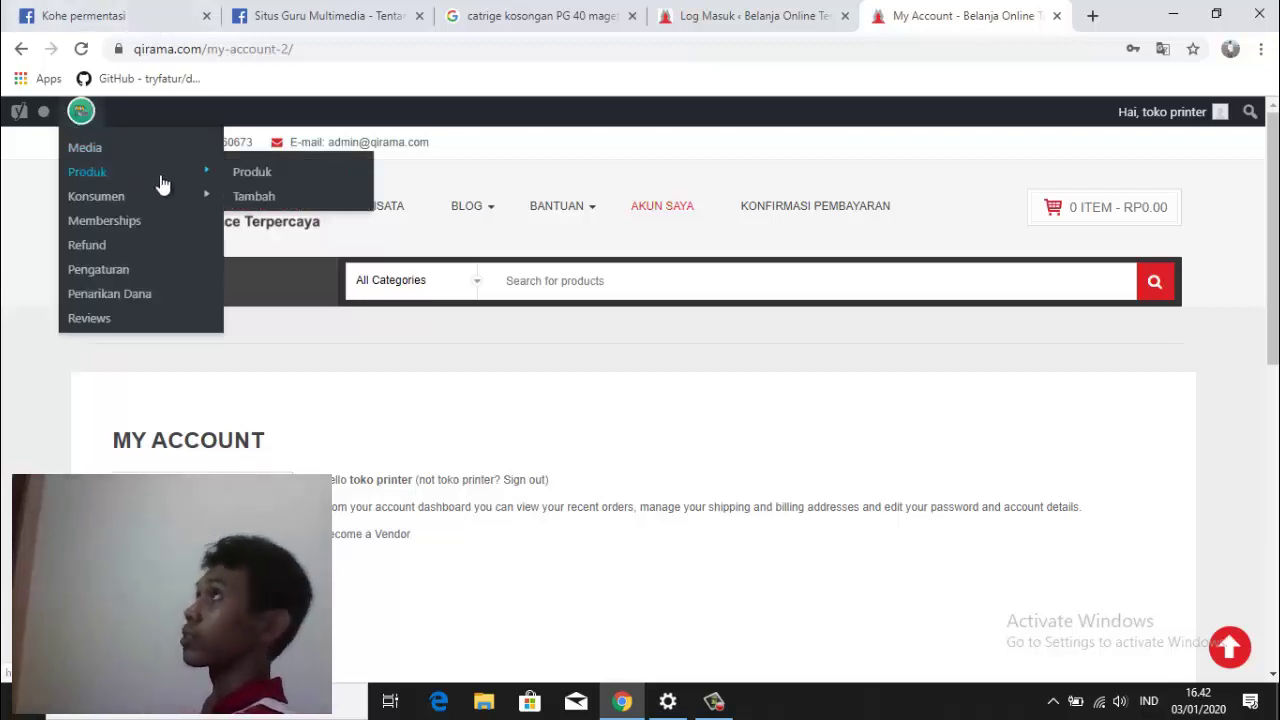
click(245, 176)
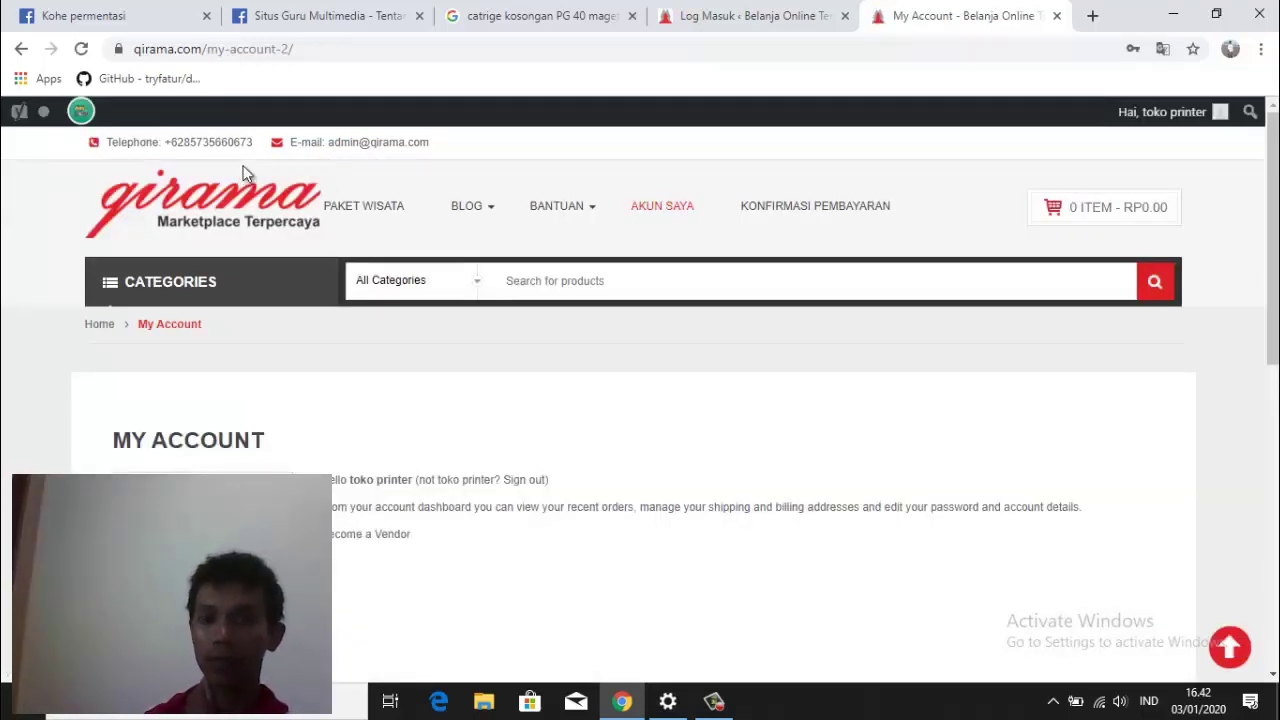
mouse_move(88, 120)
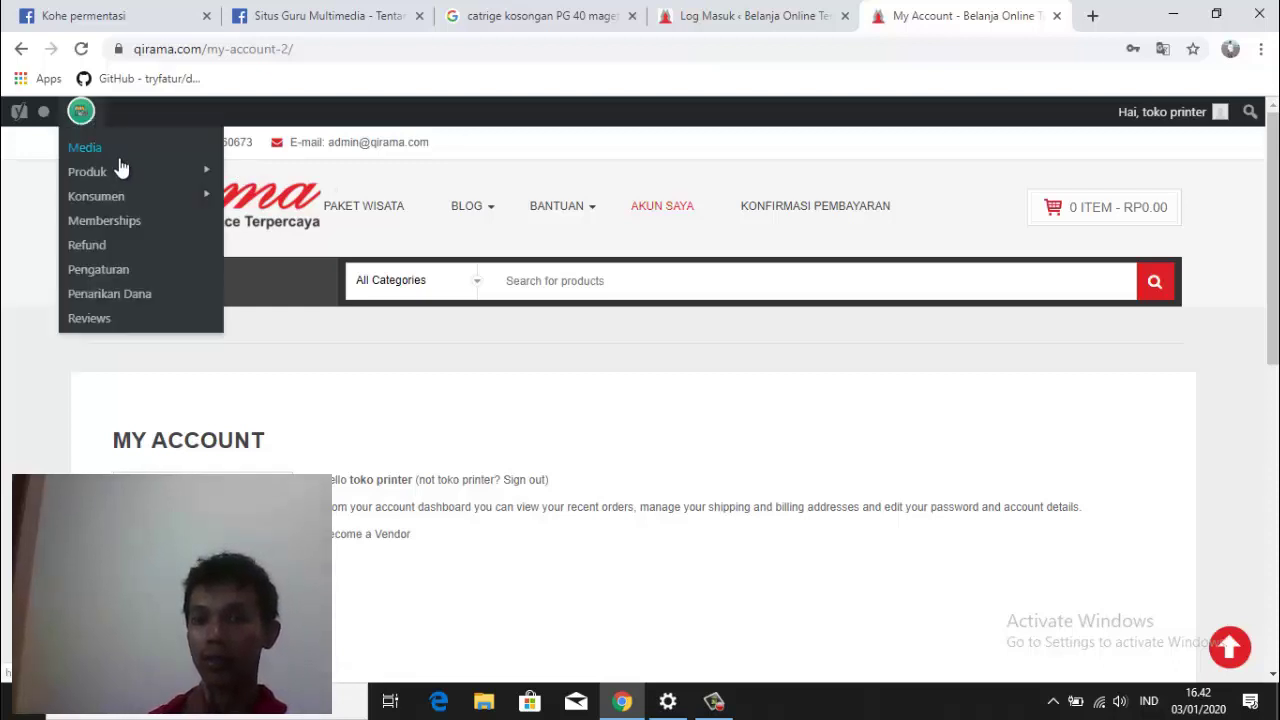
mouse_move(160, 176)
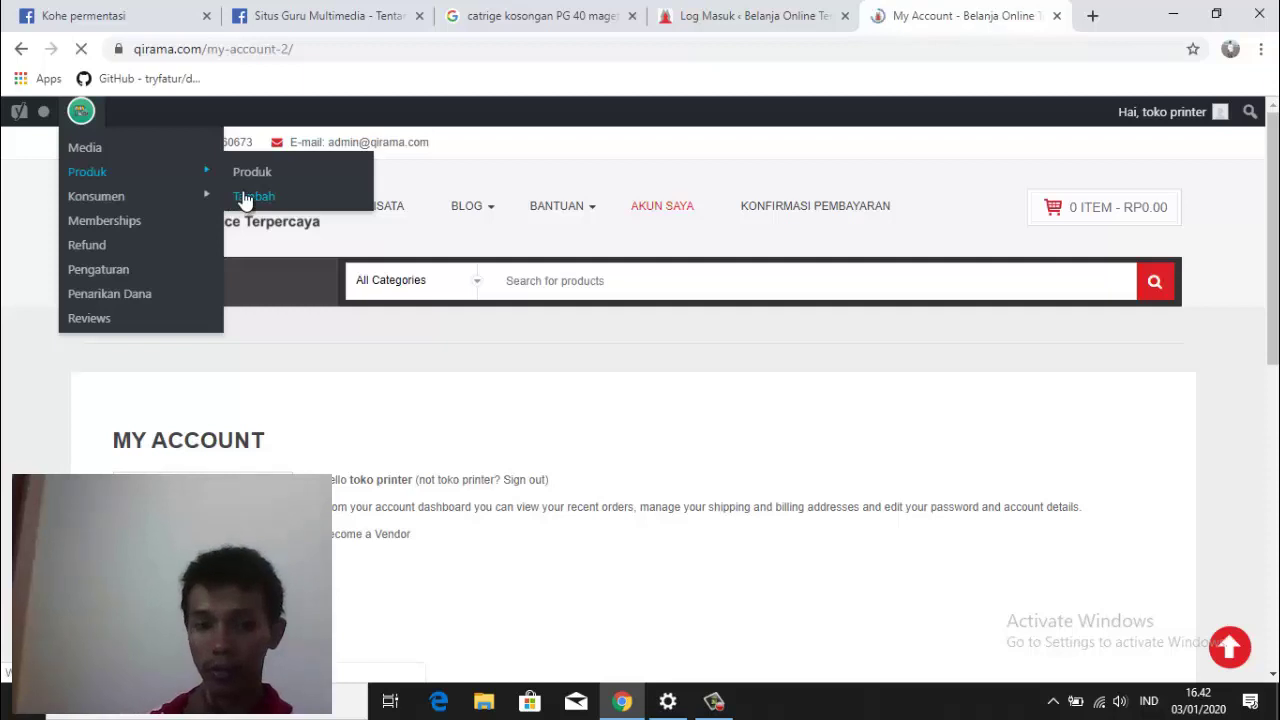
click(245, 198)
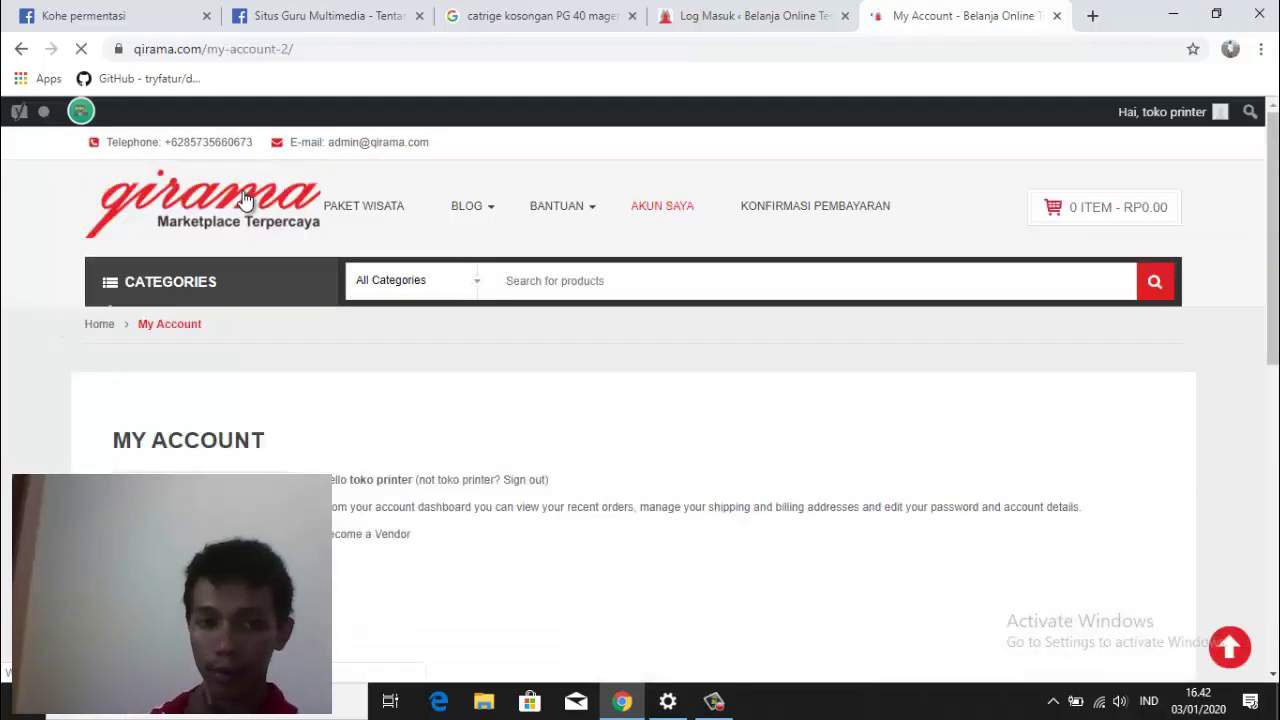
scroll(245, 200, down, 3)
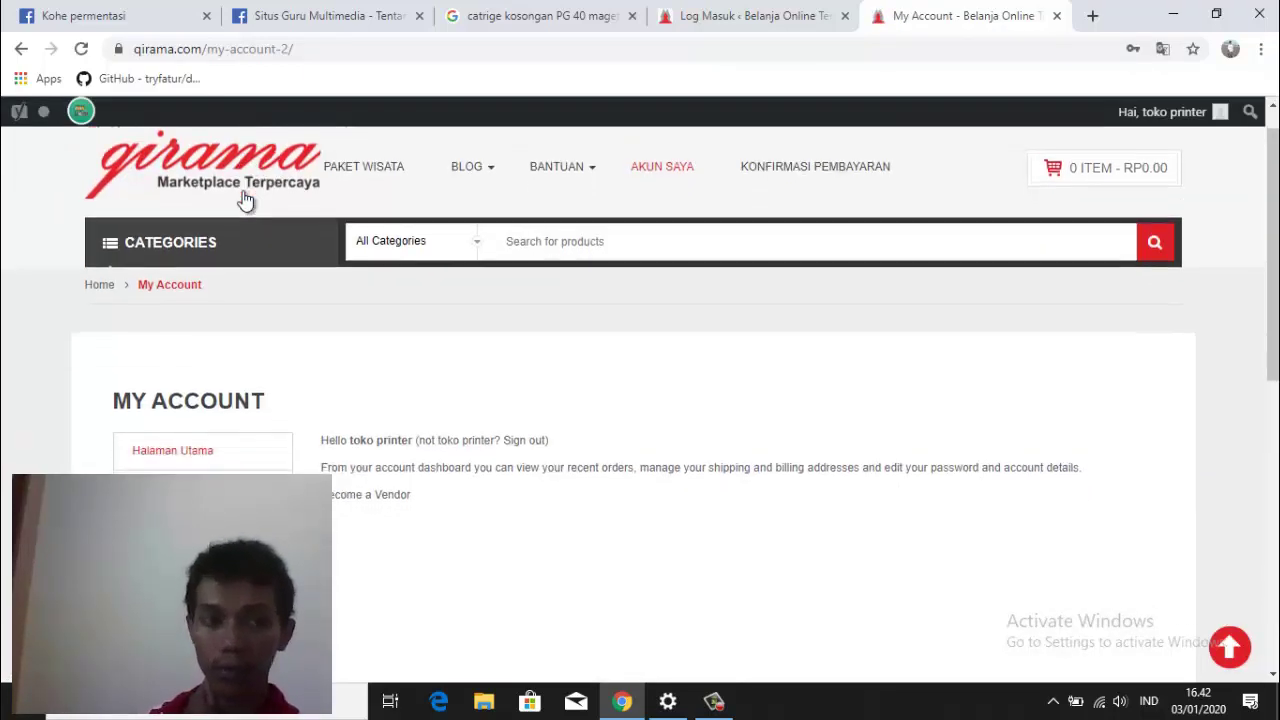
scroll(245, 200, up, 2)
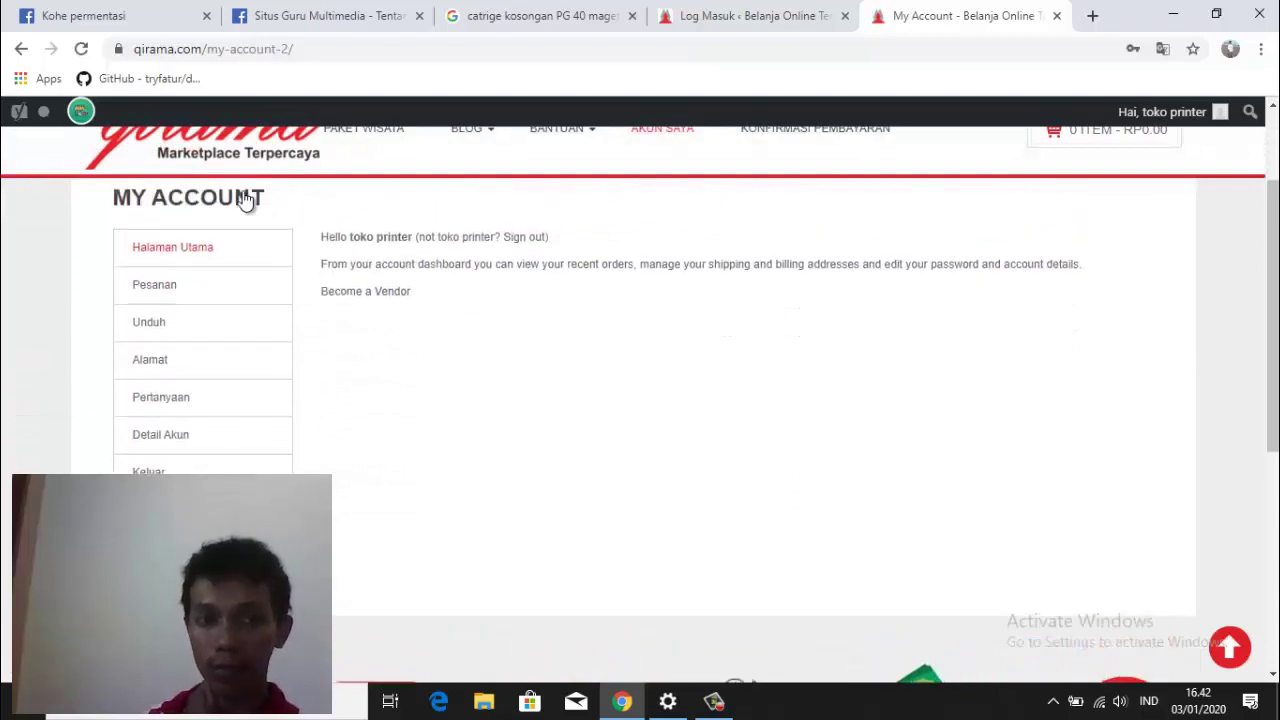
scroll(243, 200, up, 1)
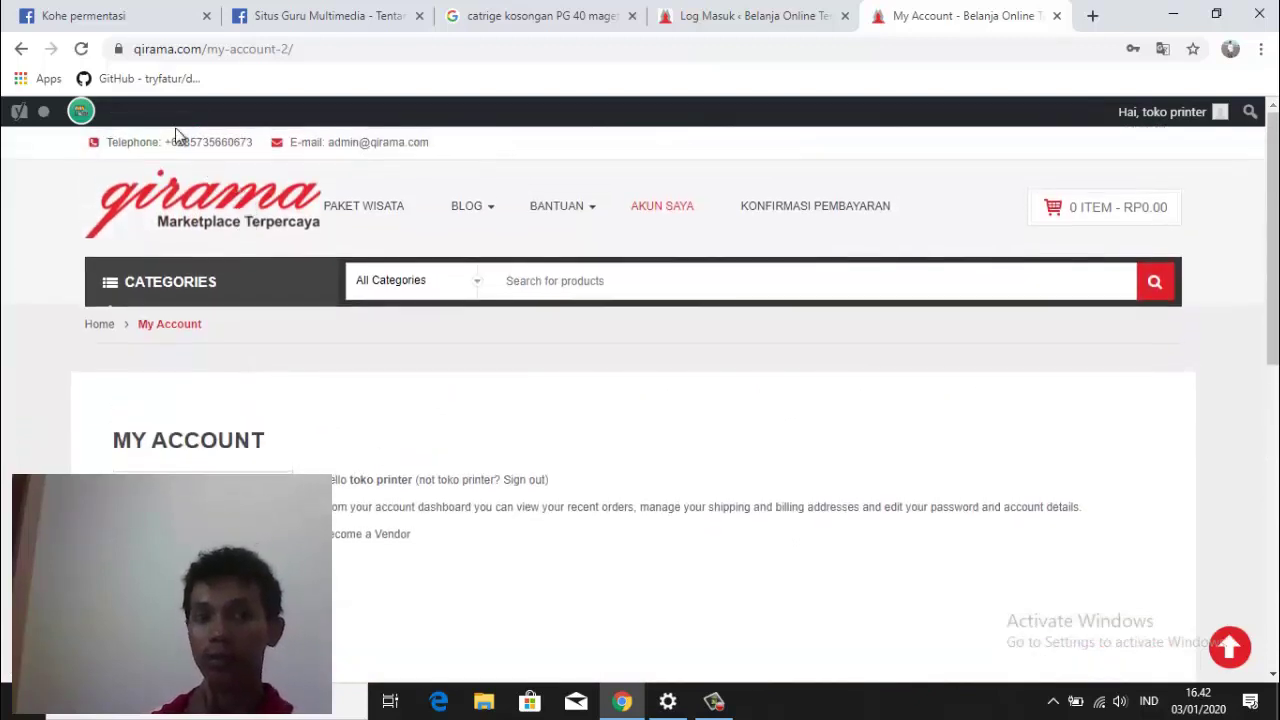
mouse_move(90, 114)
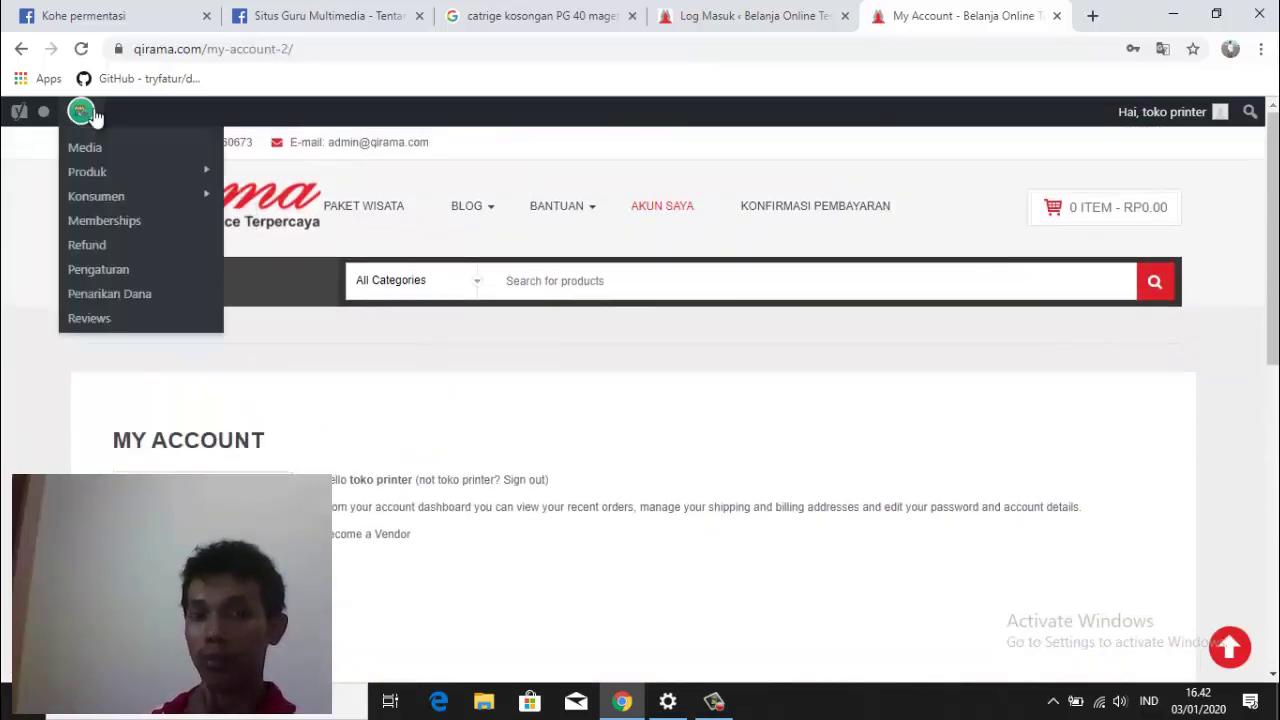
click(127, 221)
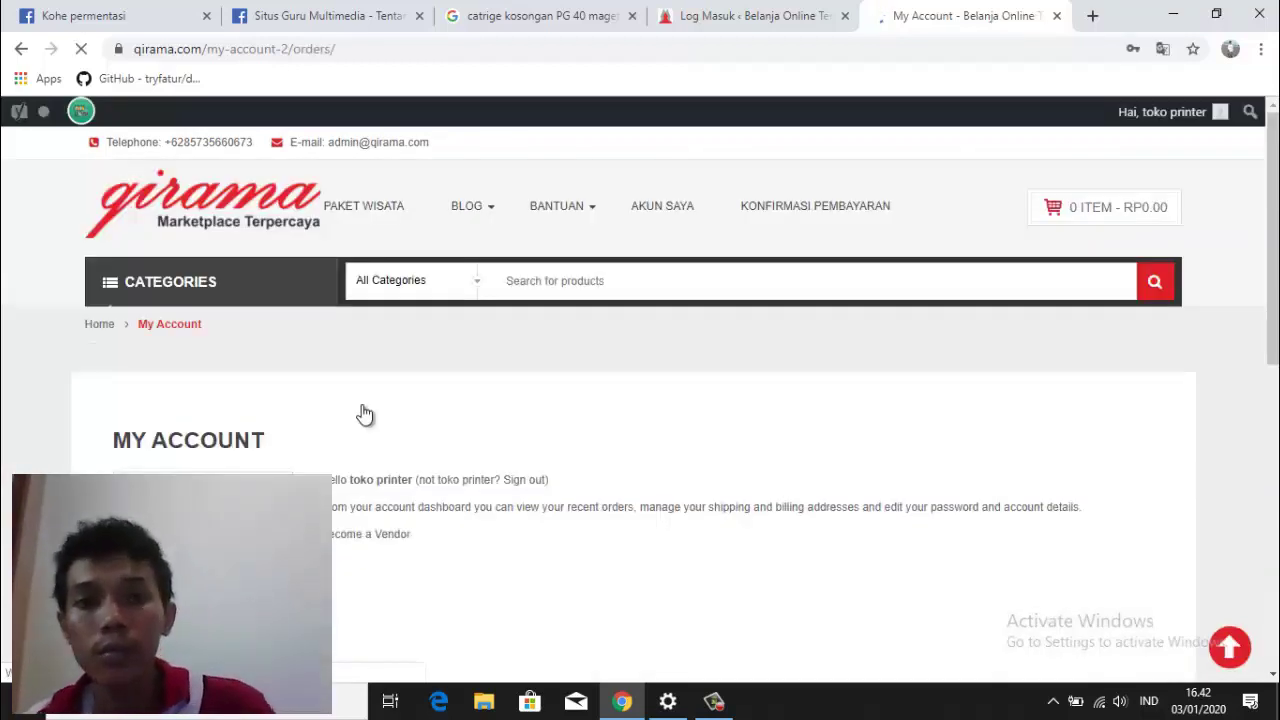
- Log back in as administrator with the autofilled credentials and return to the loading Dasbor
click(720, 18)
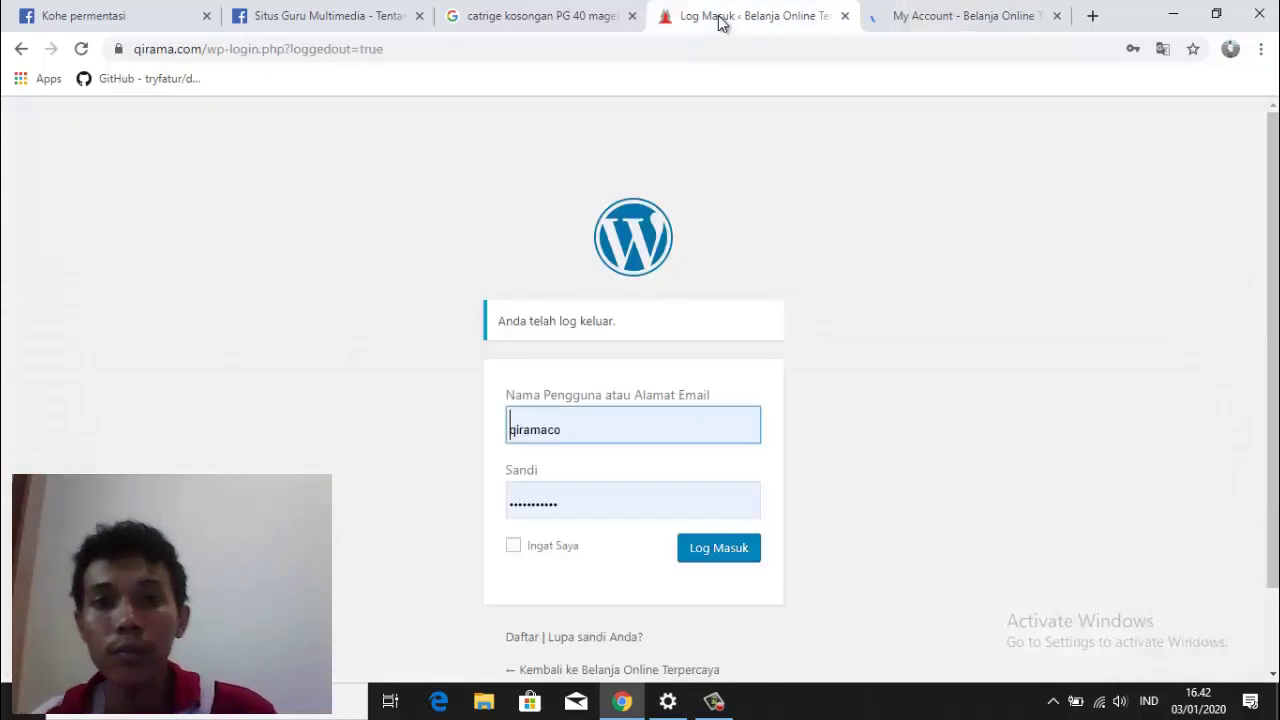
click(716, 558)
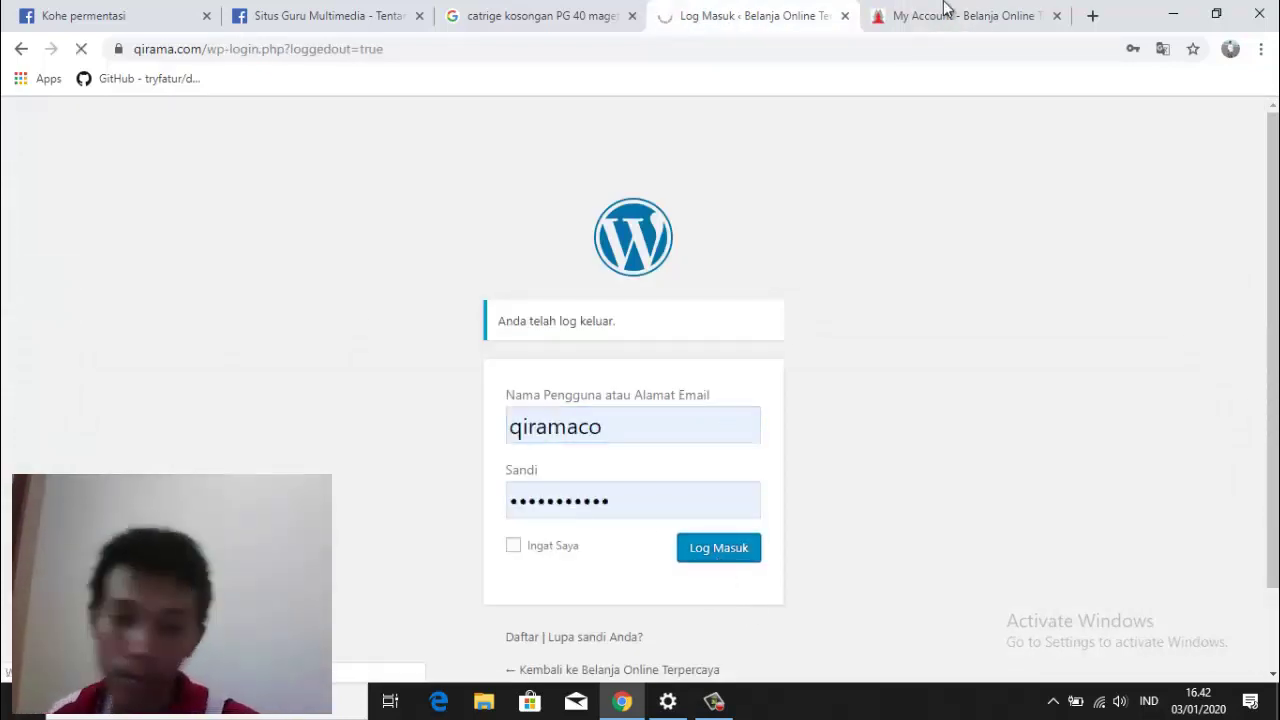
click(940, 18)
click(714, 8)
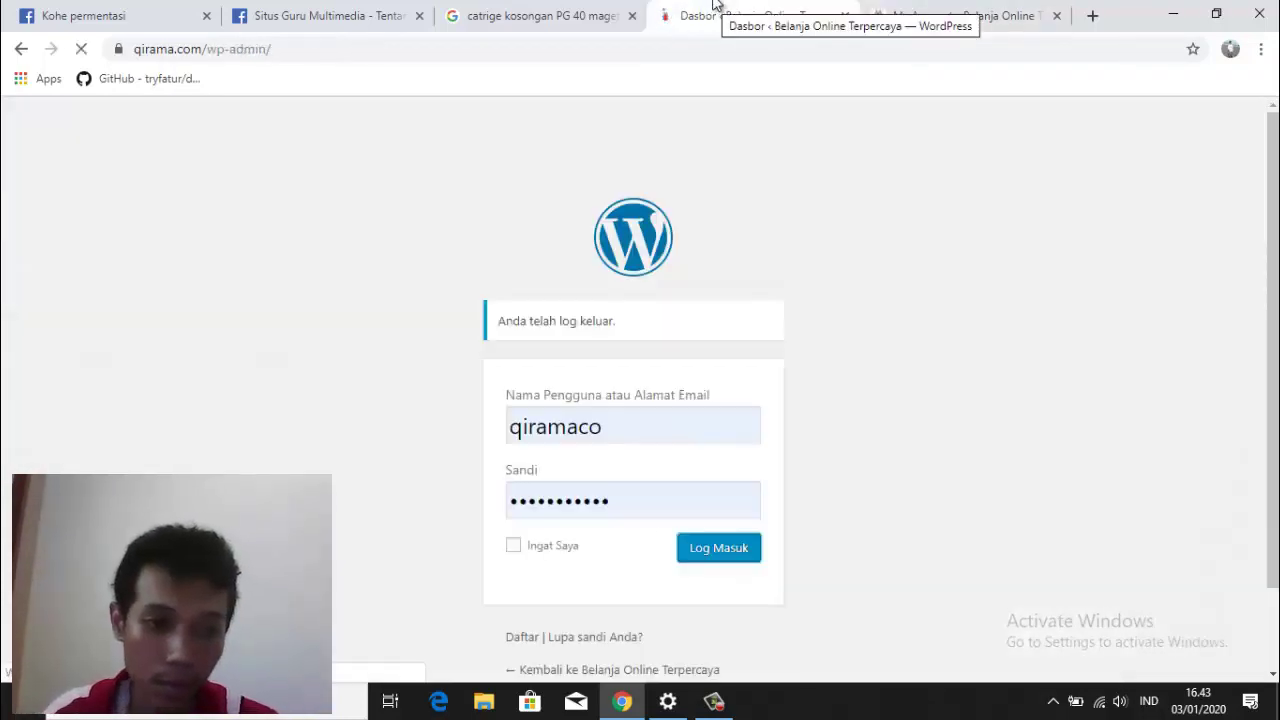